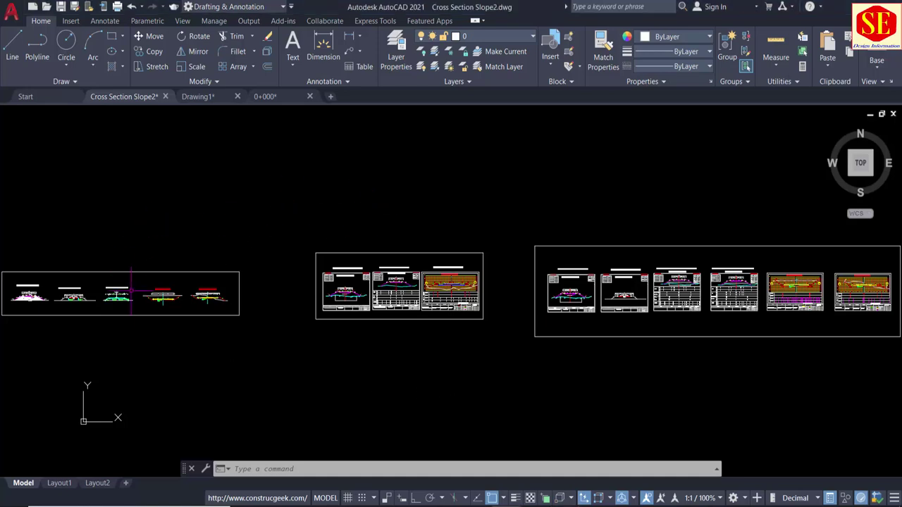
# Step: Centre the Road Cross Section Typical Details sheet and zoom in and out over it
pyautogui.moveTo(164, 310); pyautogui.dragTo(286, 310, button='middle')
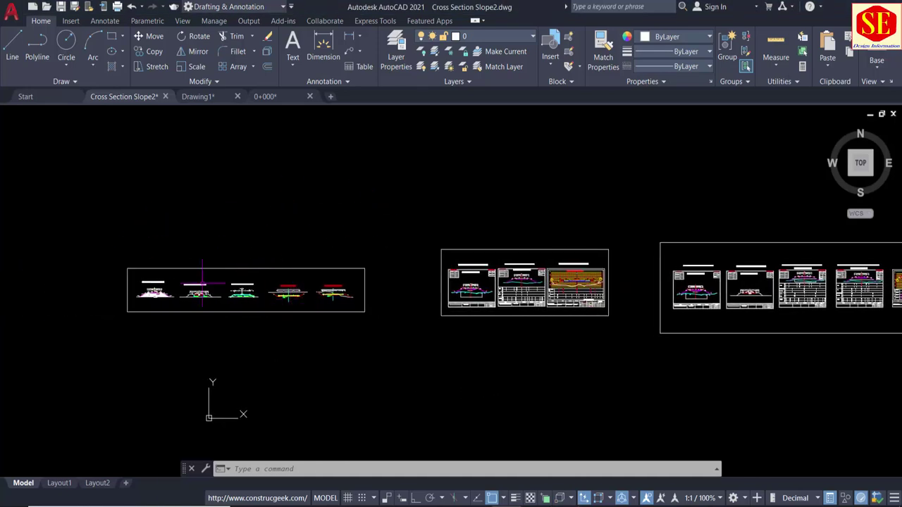
pyautogui.scroll(4, 123, 283)
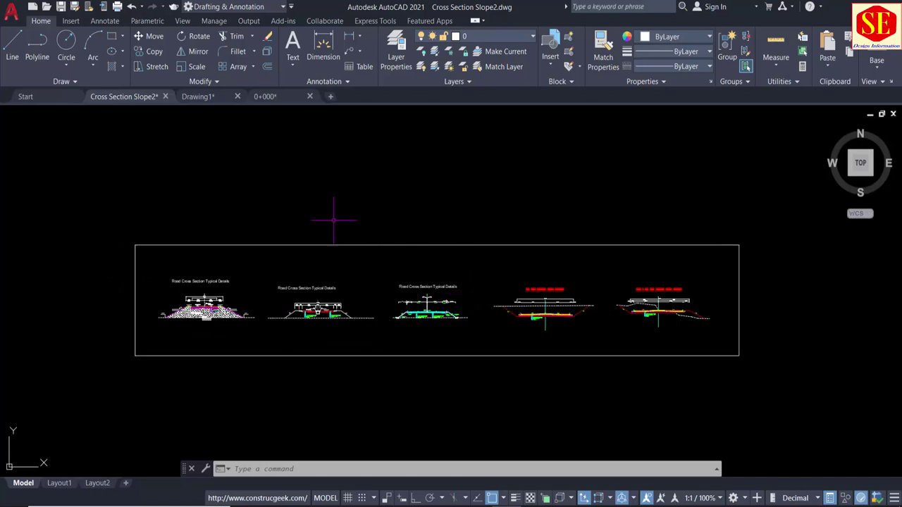
pyautogui.scroll(2, 203, 338)
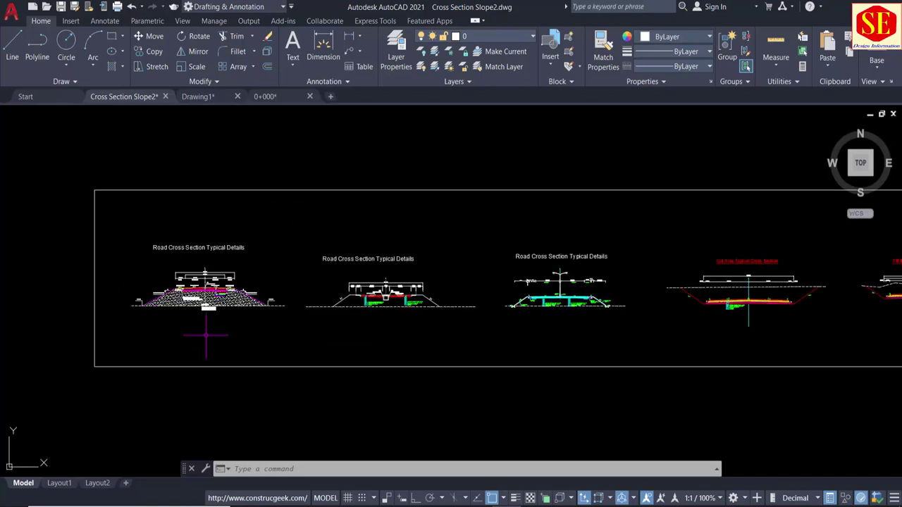
pyautogui.scroll(2, 207, 326)
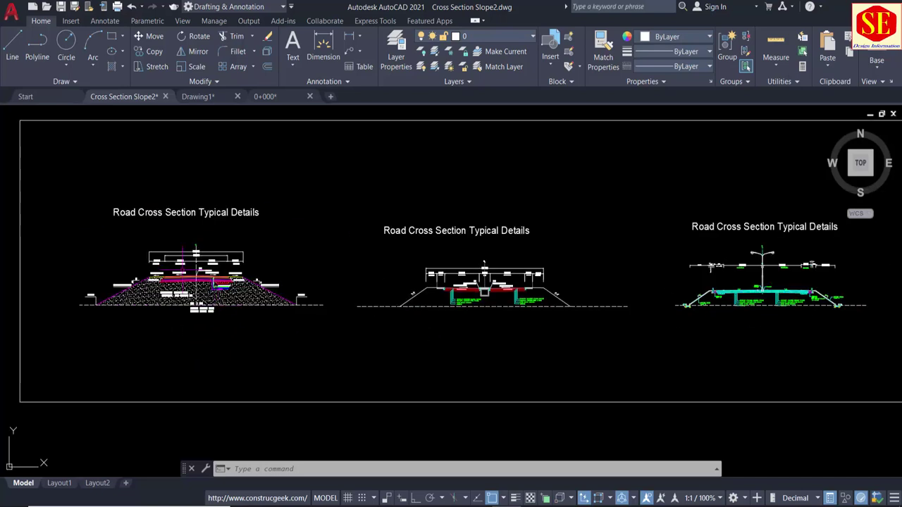
pyautogui.scroll(-1, 220, 220)
pyautogui.scroll(2, 334, 212)
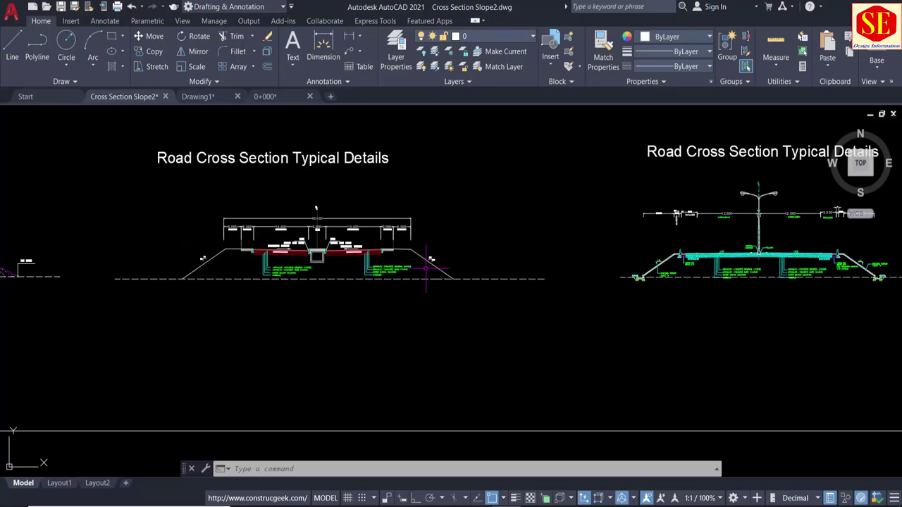
pyautogui.scroll(-1, 314, 235)
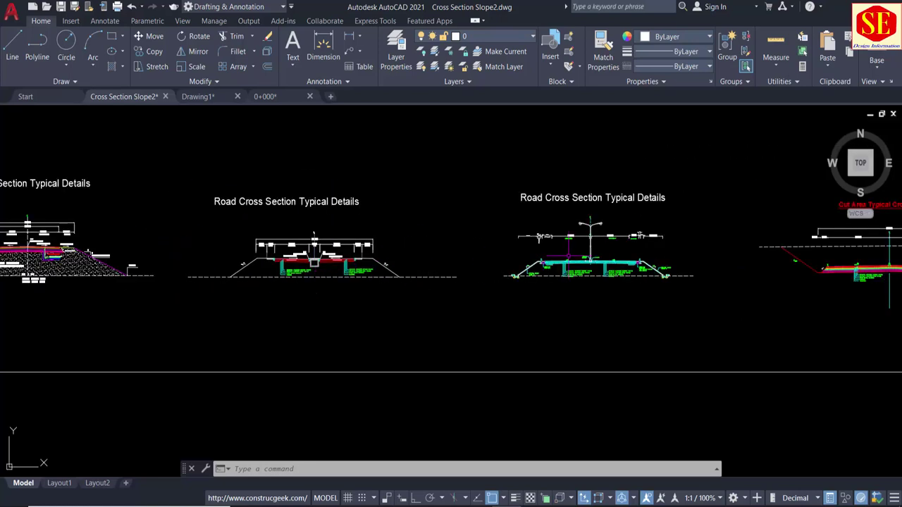
pyautogui.scroll(-1, 352, 254)
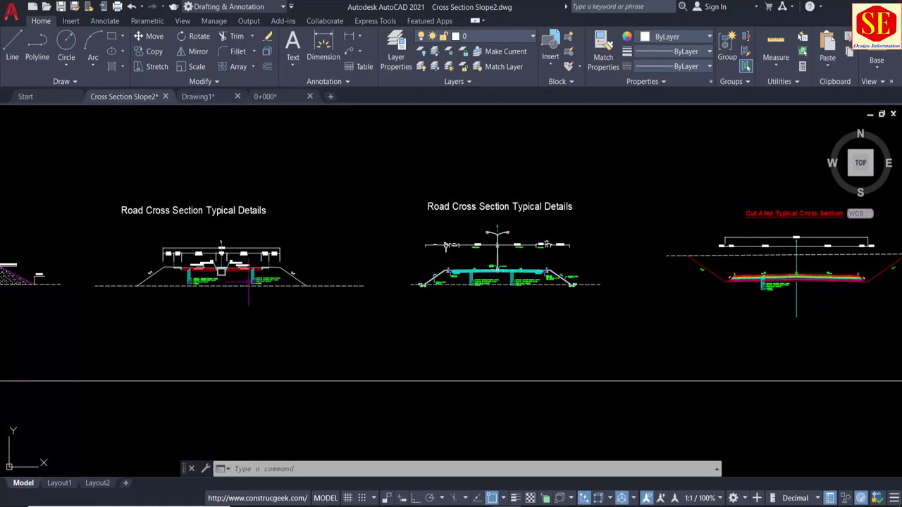
pyautogui.scroll(2, 352, 264)
pyautogui.scroll(-1, 353, 265)
# Step: Move right past the Cut Area and Fill & Cut sections to the three Working Method Format sheets
pyautogui.moveTo(654, 234); pyautogui.dragTo(338, 212, button='middle')
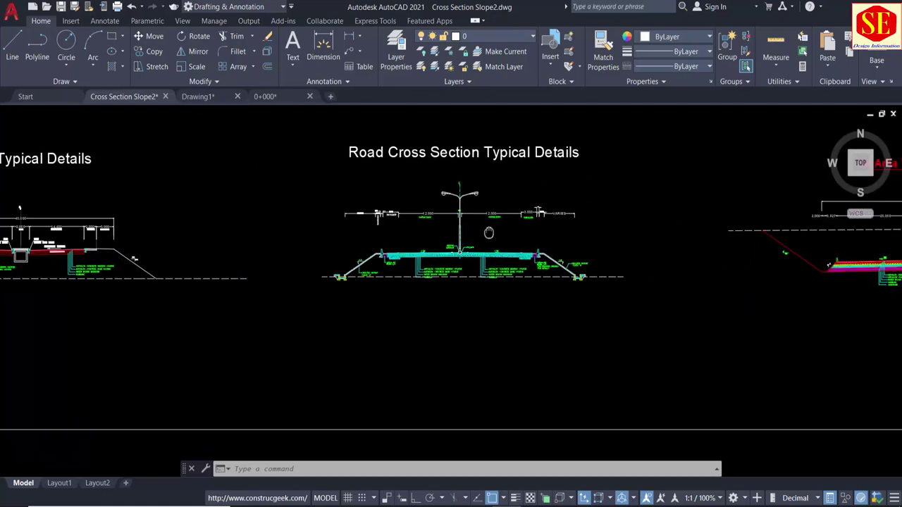
pyautogui.scroll(-2, 340, 251)
pyautogui.scroll(2, 616, 246)
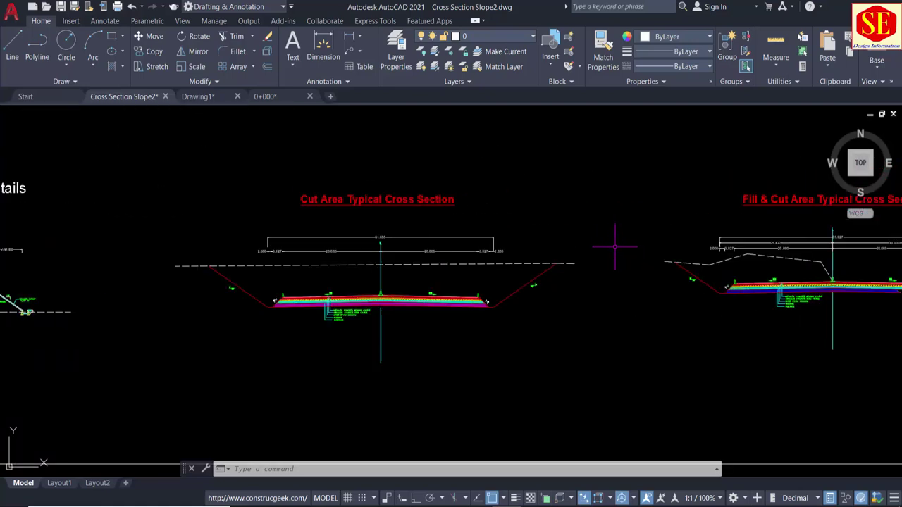
pyautogui.scroll(1, 362, 196)
pyautogui.scroll(-1, 544, 368)
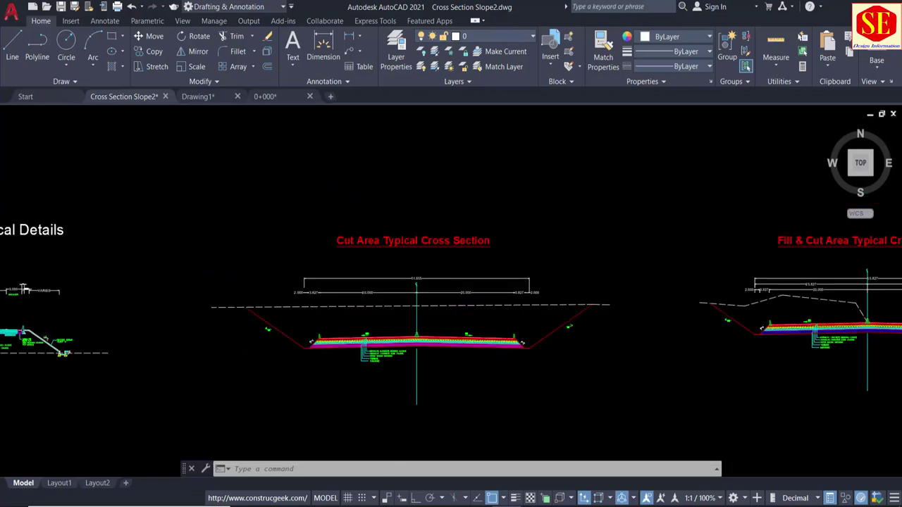
pyautogui.scroll(-1, 419, 308)
pyautogui.moveTo(594, 332); pyautogui.dragTo(449, 308, button='middle')
pyautogui.scroll(1, 449, 308)
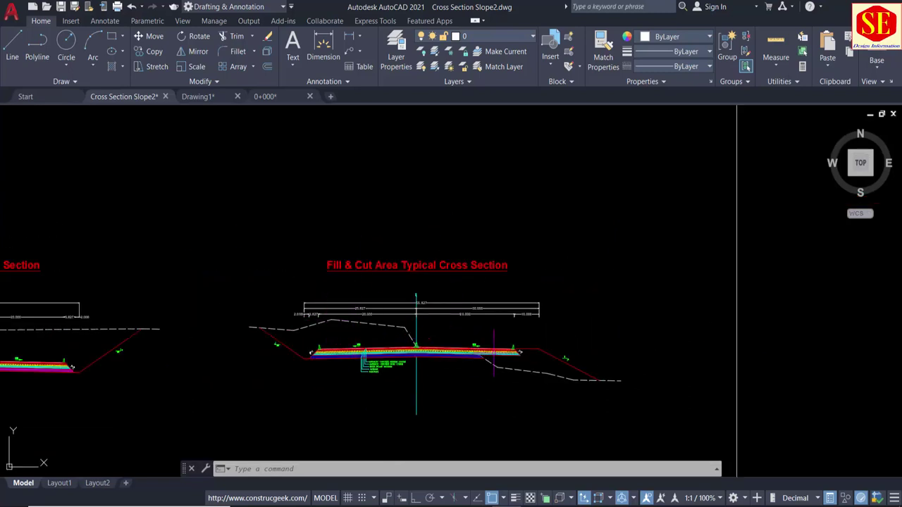
pyautogui.scroll(-3, 296, 264)
pyautogui.moveTo(581, 248); pyautogui.dragTo(268, 248, button='middle')
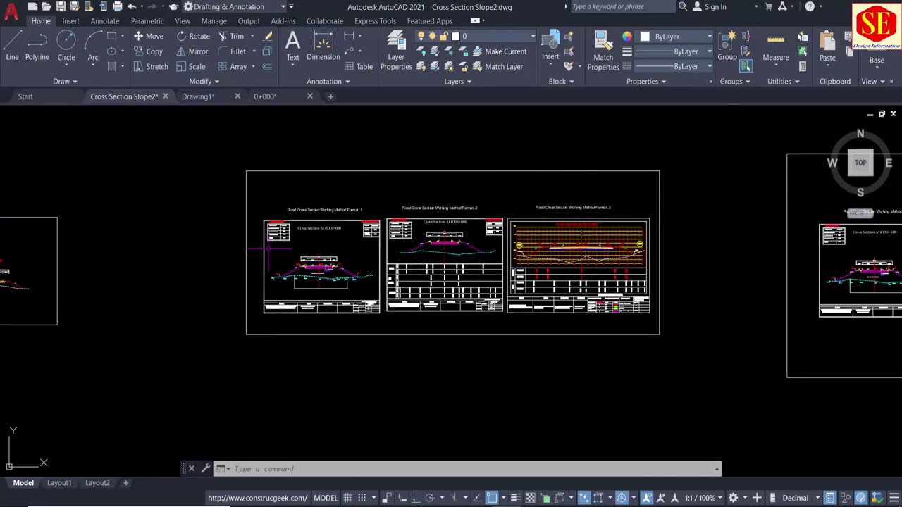
# Step: Zoom in on the format sheets and bring the Format 3 sheet fully into view
pyautogui.scroll(2, 441, 239)
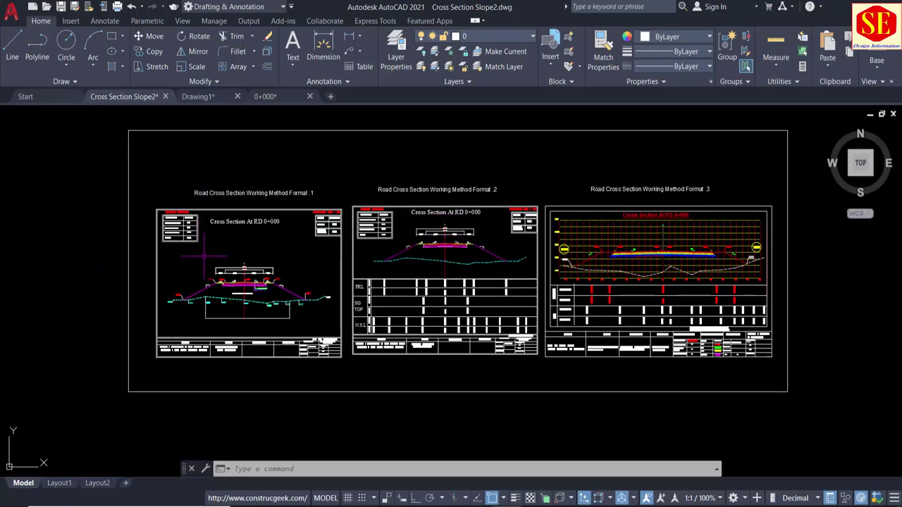
pyautogui.scroll(2, 428, 244)
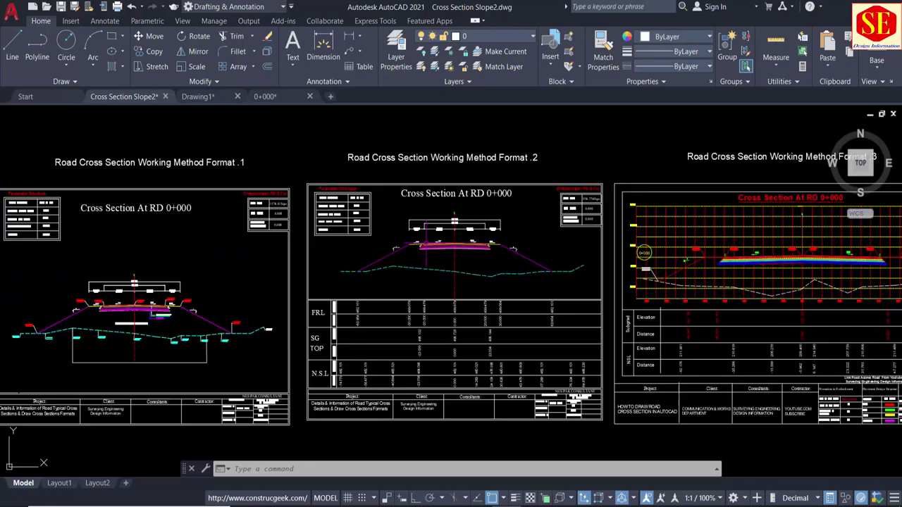
pyautogui.moveTo(219, 258); pyautogui.dragTo(330, 235, button='middle')
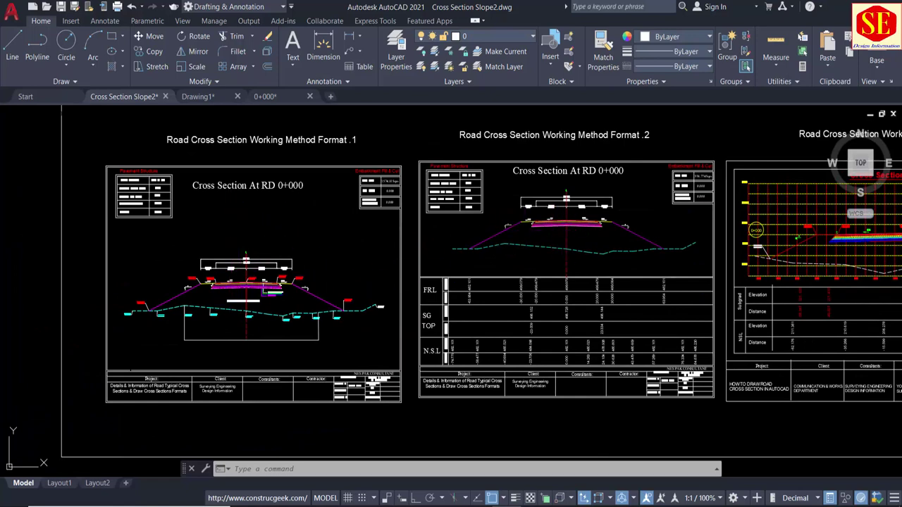
pyautogui.moveTo(895, 188); pyautogui.dragTo(543, 176, button='middle')
pyautogui.scroll(-2, 392, 222)
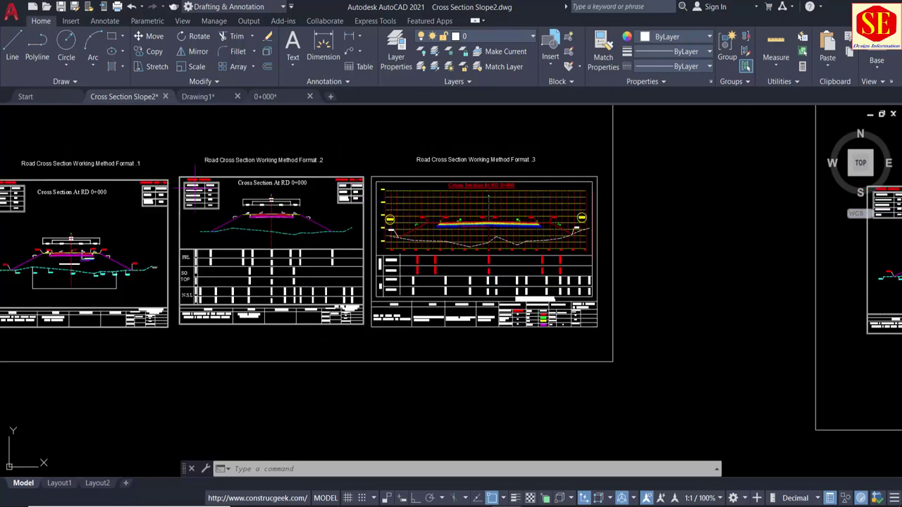
pyautogui.scroll(-2, 346, 199)
# Step: Move to the Format 1 sheets and inspect the Working Method Format .1 sheet and title
pyautogui.moveTo(604, 191); pyautogui.dragTo(288, 202, button='middle')
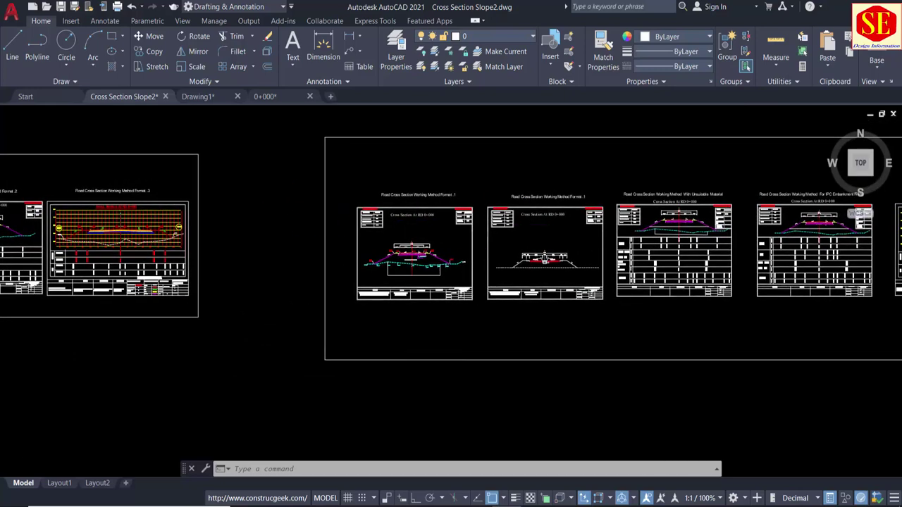
pyautogui.scroll(3, 478, 184)
pyautogui.scroll(2, 478, 185)
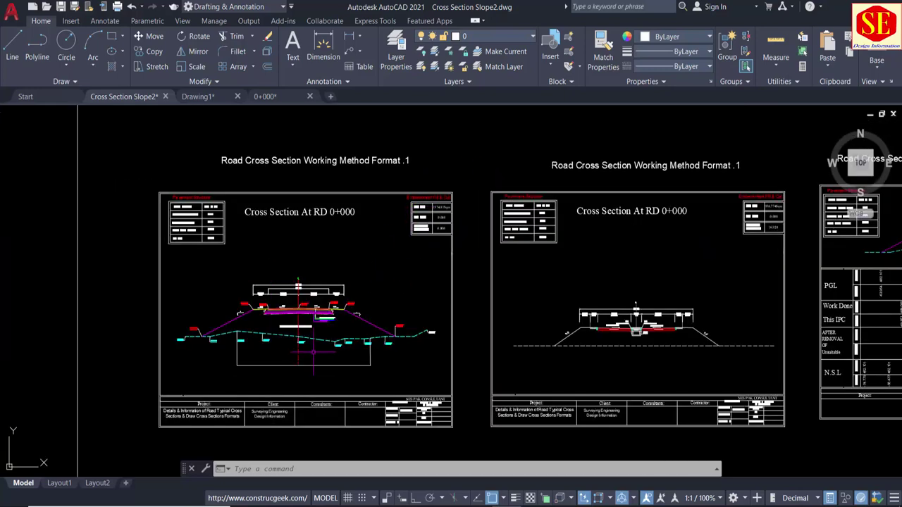
pyautogui.scroll(2, 316, 348)
pyautogui.moveTo(317, 345); pyautogui.dragTo(409, 411, button='middle')
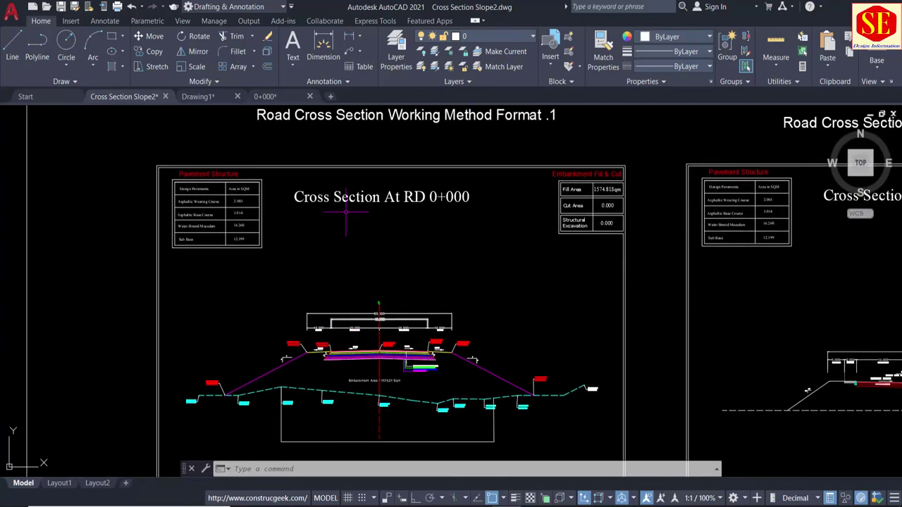
pyautogui.scroll(2, 225, 186)
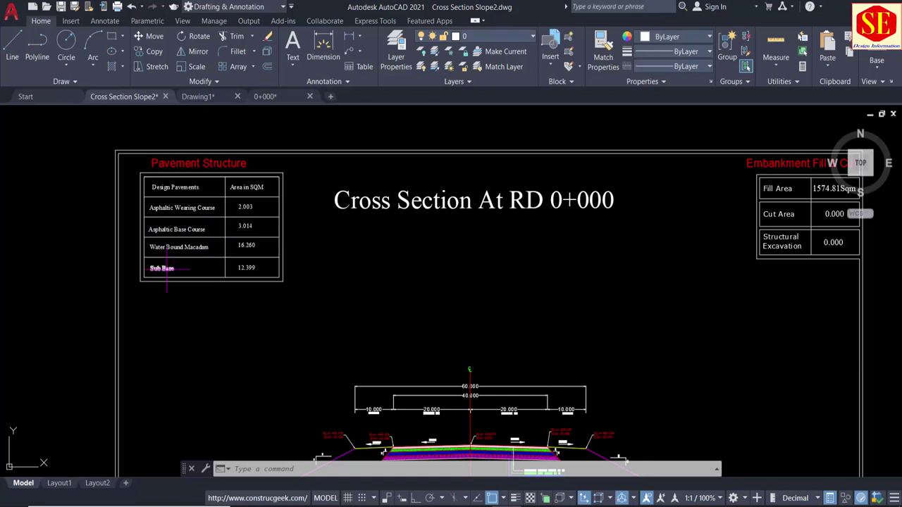
pyautogui.scroll(-2, 395, 248)
pyautogui.scroll(-2, 352, 233)
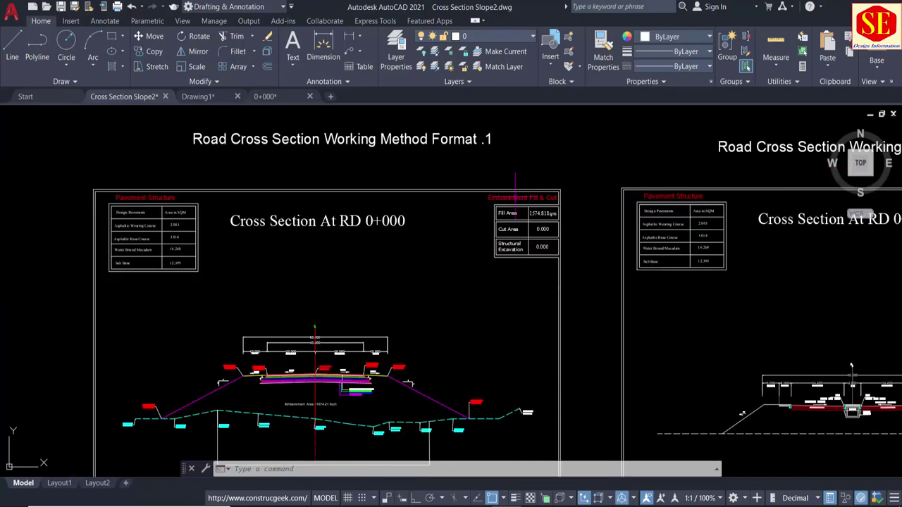
pyautogui.scroll(4, 518, 168)
pyautogui.scroll(2, 518, 168)
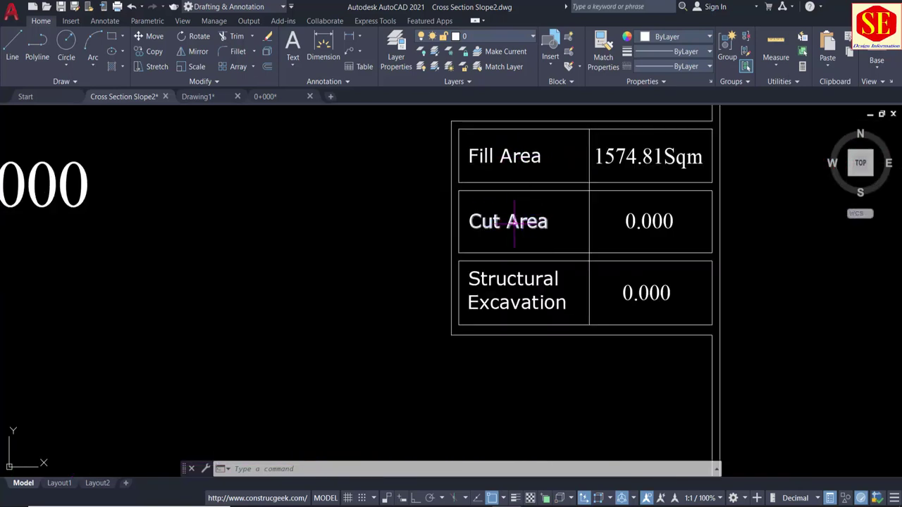
pyautogui.scroll(-4, 499, 174)
pyautogui.scroll(-3, 499, 173)
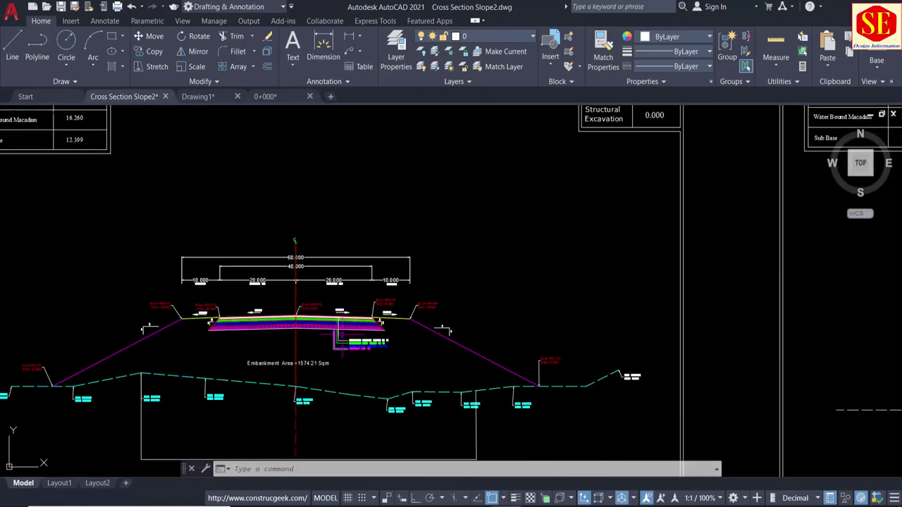
pyautogui.scroll(3, 324, 358)
pyautogui.scroll(-2, 296, 182)
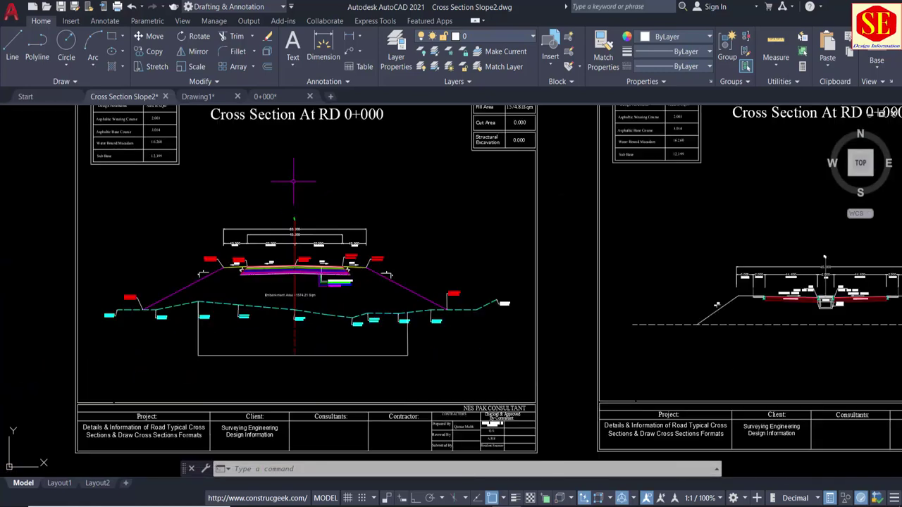
# Step: Centre the next working-method cross-section sheet and zoom in and out over it
pyautogui.moveTo(557, 179); pyautogui.dragTo(247, 230, button='middle')
pyautogui.scroll(-2, 508, 216)
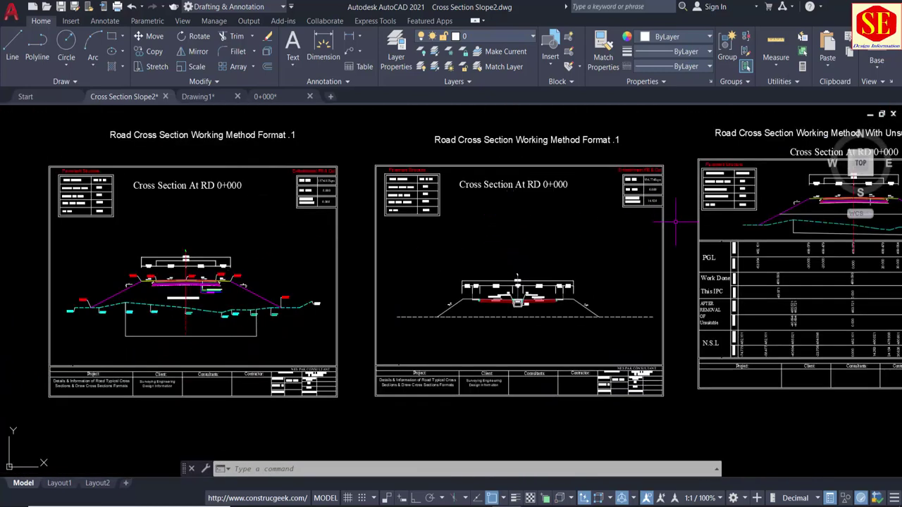
pyautogui.scroll(2, 675, 222)
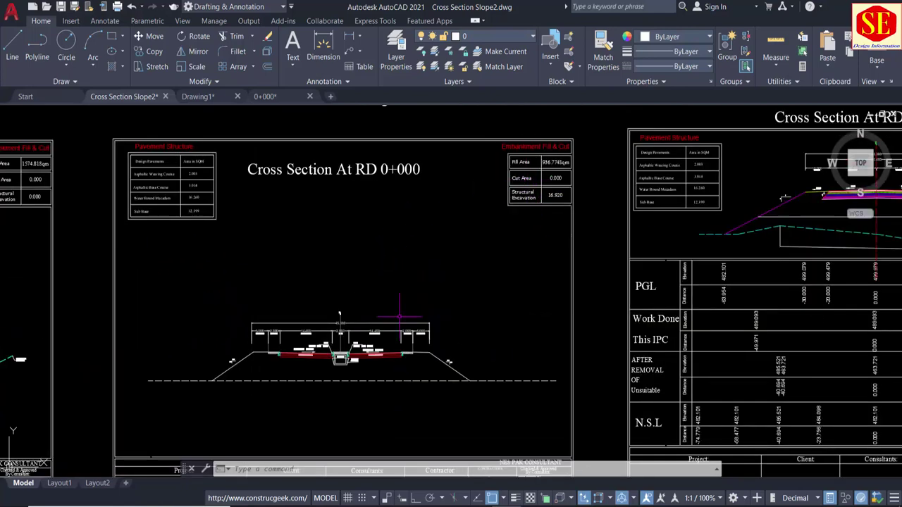
pyautogui.scroll(4, 554, 179)
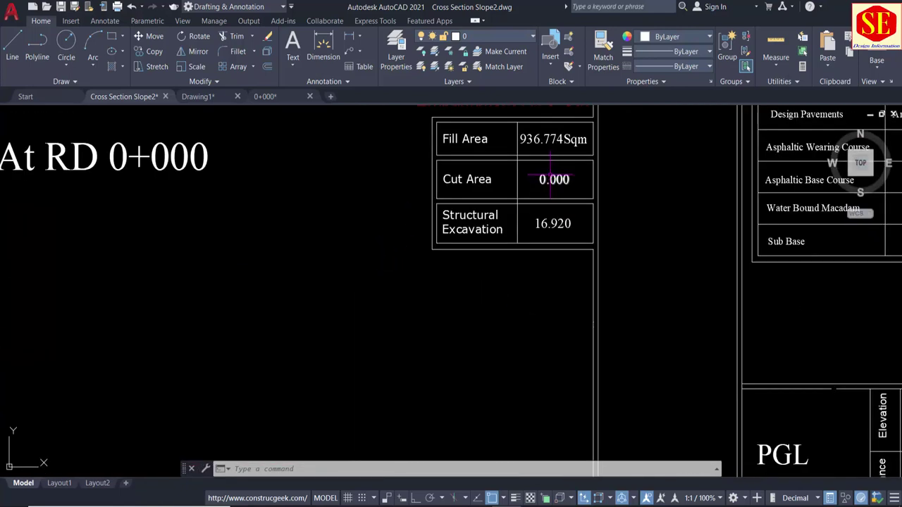
pyautogui.scroll(-6, 435, 187)
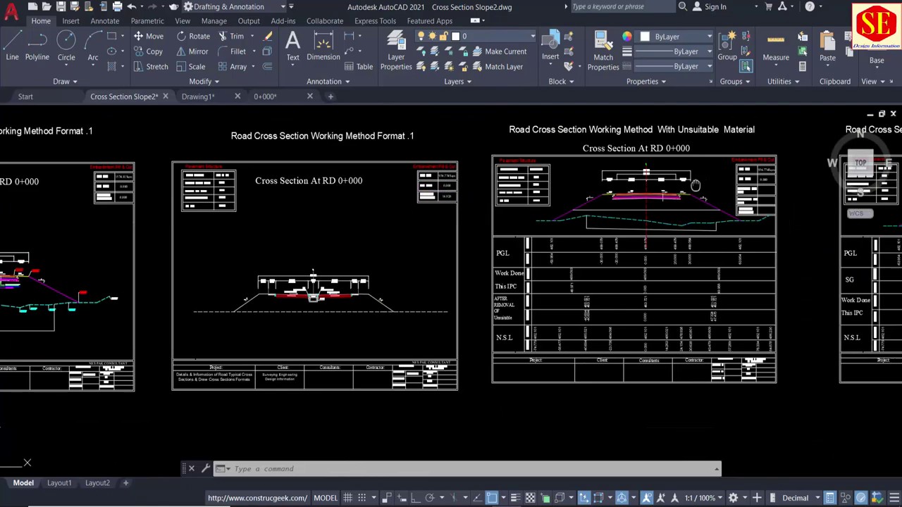
pyautogui.scroll(1, 448, 211)
pyautogui.scroll(2, 448, 211)
pyautogui.scroll(-2, 543, 204)
pyautogui.scroll(-1, 542, 205)
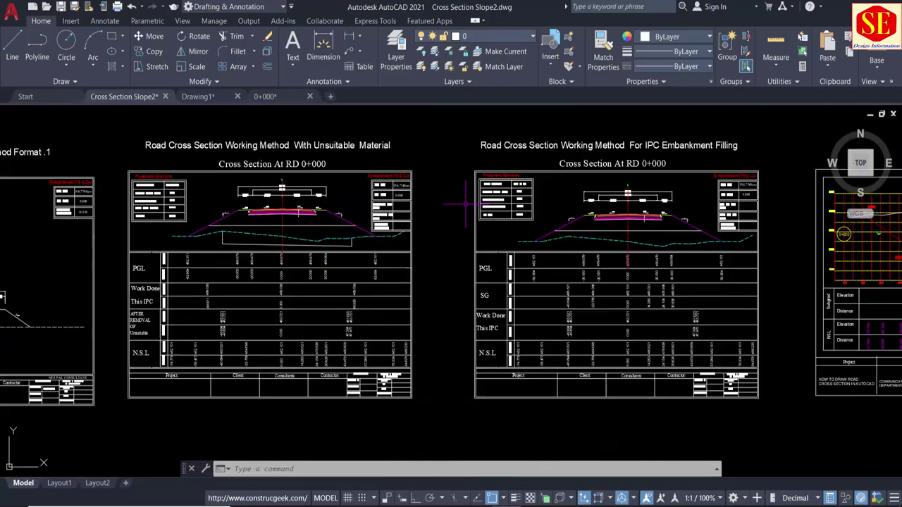
# Step: Centre the RD 0+020 cross-section sheet, then view the sheet to its right
pyautogui.moveTo(543, 211); pyautogui.dragTo(268, 212, button='middle')
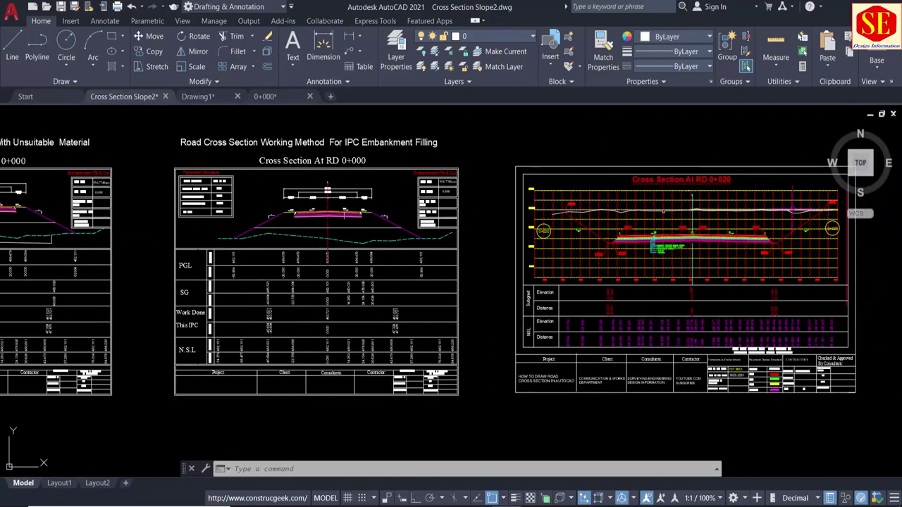
pyautogui.moveTo(777, 205); pyautogui.dragTo(502, 212, button='middle')
pyautogui.scroll(-1, 543, 229)
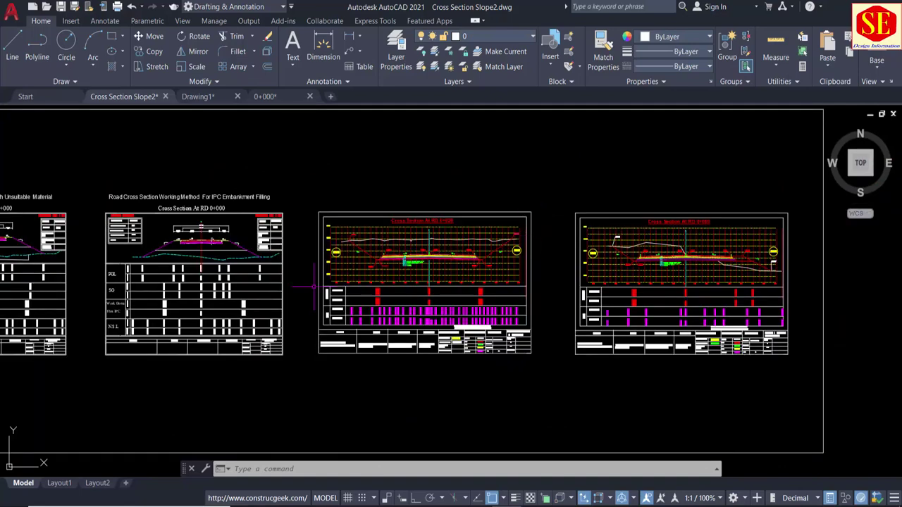
pyautogui.scroll(2, 363, 227)
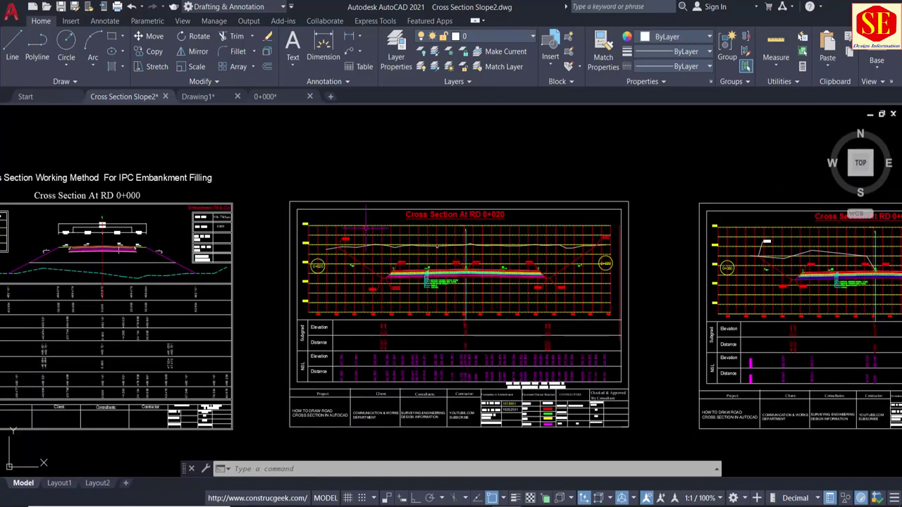
pyautogui.scroll(-2, 365, 227)
# Step: Pan back past the working method sheets until all five typical cross-sections show together
pyautogui.moveTo(21, 247); pyautogui.dragTo(482, 247, button='middle')
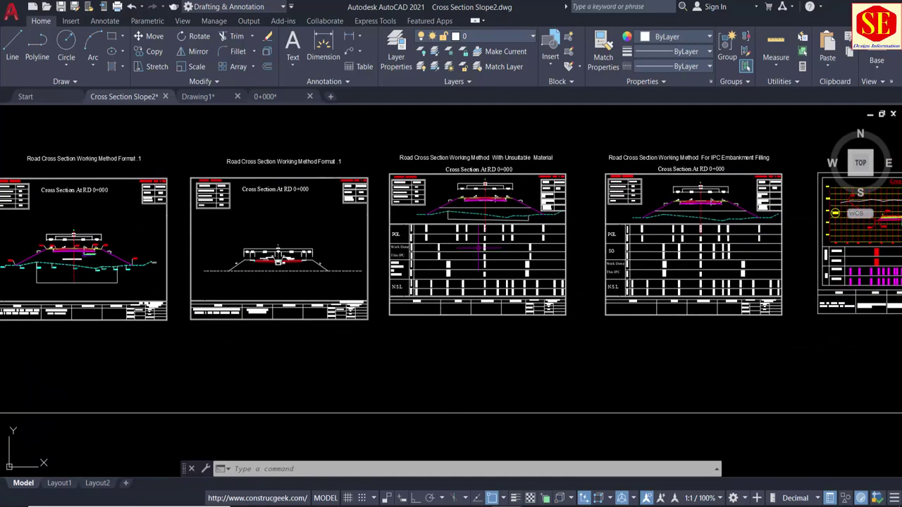
pyautogui.scroll(-5, 479, 248)
pyautogui.scroll(3, 402, 275)
pyautogui.moveTo(401, 274); pyautogui.dragTo(839, 265, button='middle')
pyautogui.moveTo(530, 296); pyautogui.dragTo(695, 302, button='middle')
# Step: Zoom into the leftmost typical section: 60.000 width, two 20.000 carriage ways, 10.000 shoulders
pyautogui.scroll(2, 95, 257)
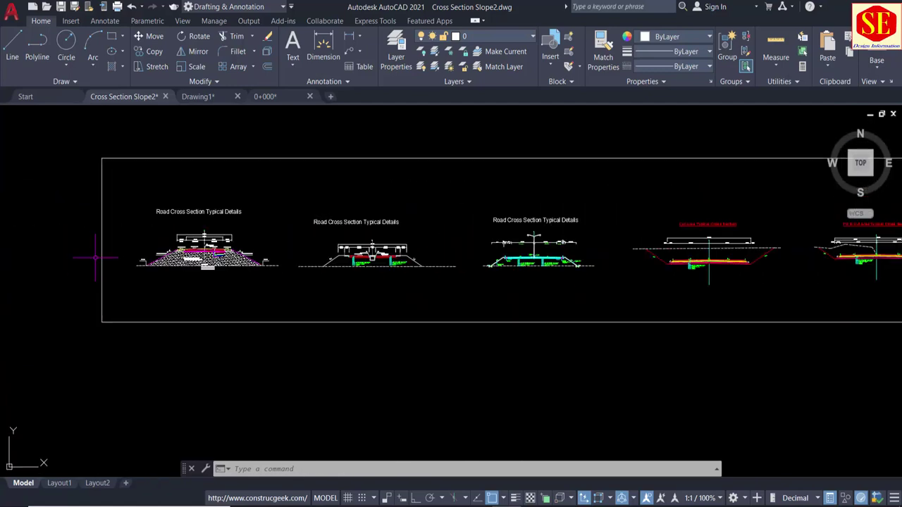
pyautogui.scroll(2, 95, 257)
pyautogui.scroll(2, 129, 254)
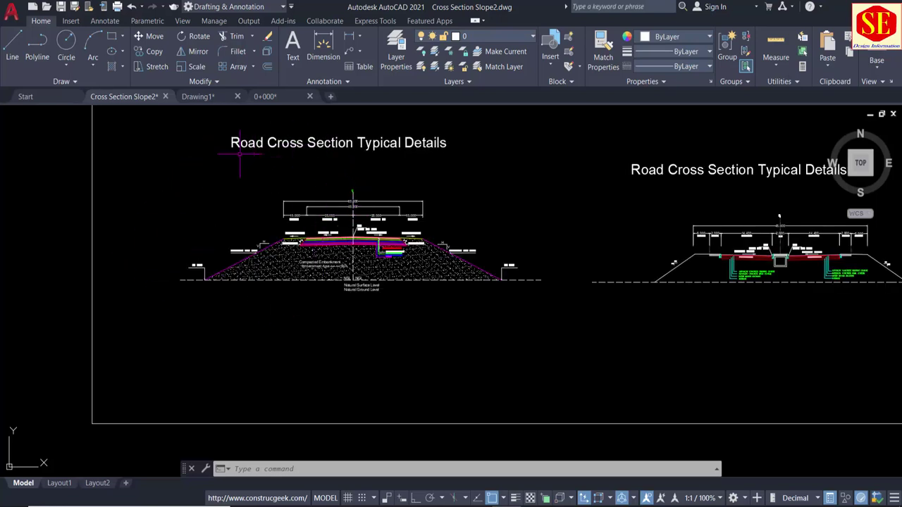
pyautogui.scroll(4, 293, 210)
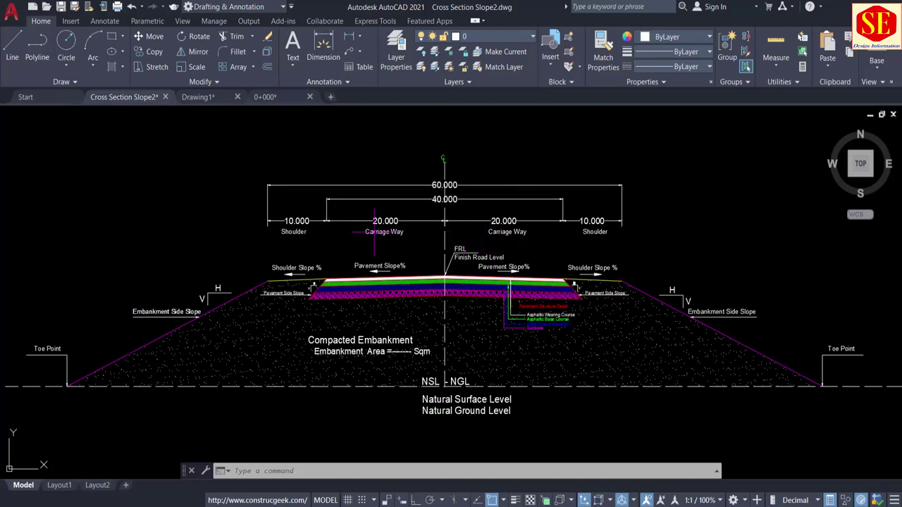
pyautogui.scroll(2, 481, 248)
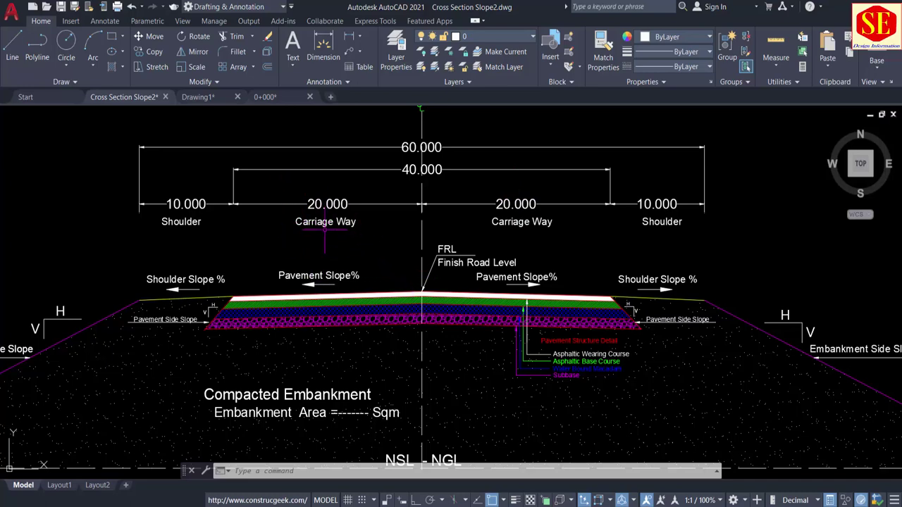
pyautogui.moveTo(324, 235); pyautogui.dragTo(319, 207, button='middle')
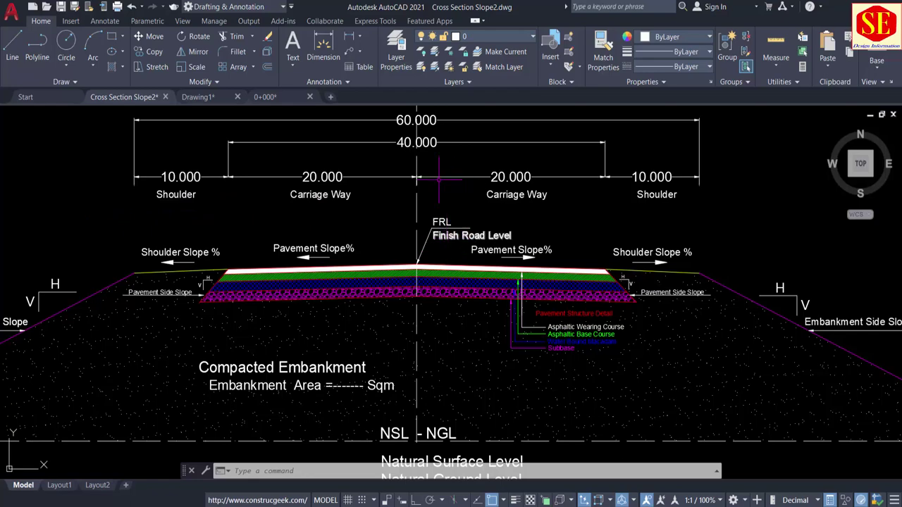
pyautogui.scroll(2, 480, 286)
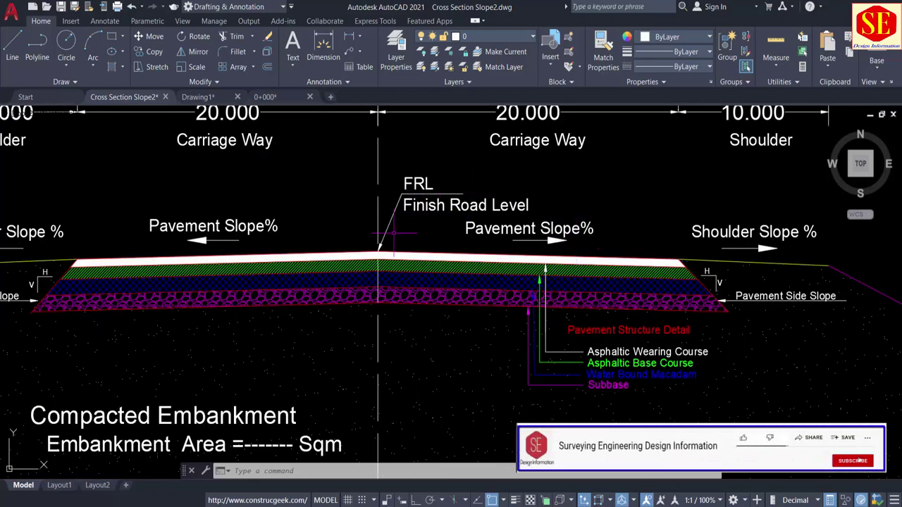
pyautogui.scroll(-5, 393, 232)
pyautogui.scroll(4, 360, 151)
pyautogui.scroll(4, 370, 138)
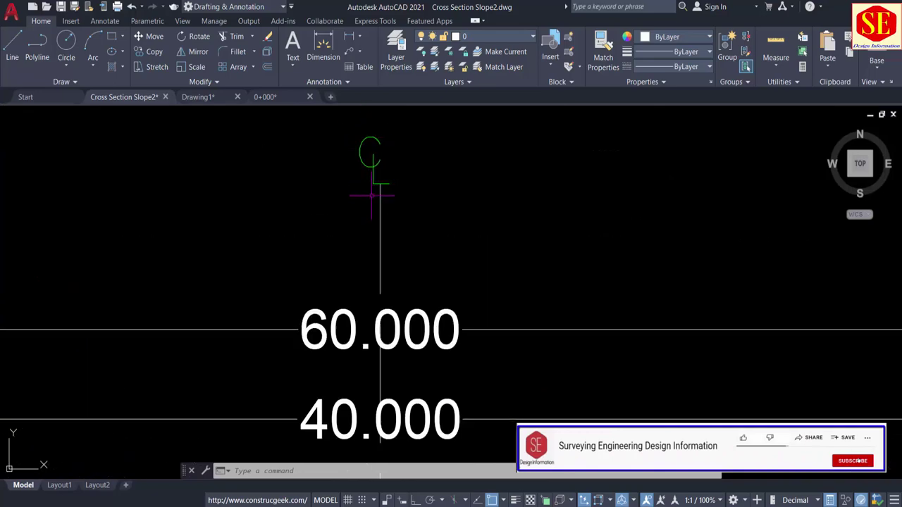
pyautogui.click(380, 204)
pyautogui.scroll(-4, 414, 211)
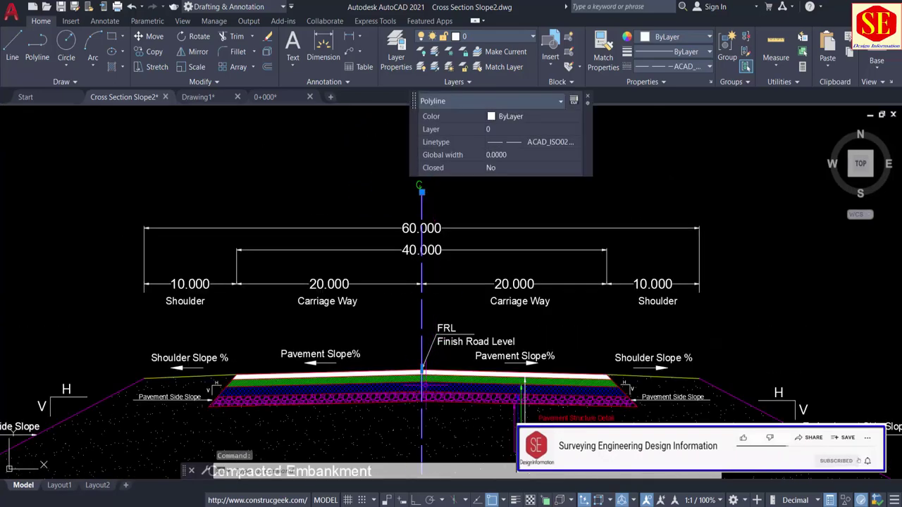
# Step: Clear the centerline selection, then view the Compacted Embankment text and right embankment slope
pyautogui.press('Escape')
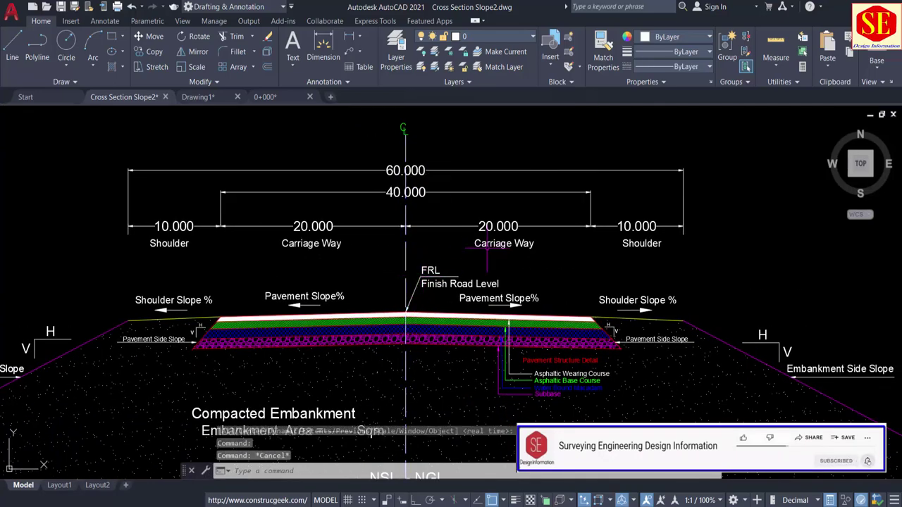
pyautogui.scroll(2, 406, 283)
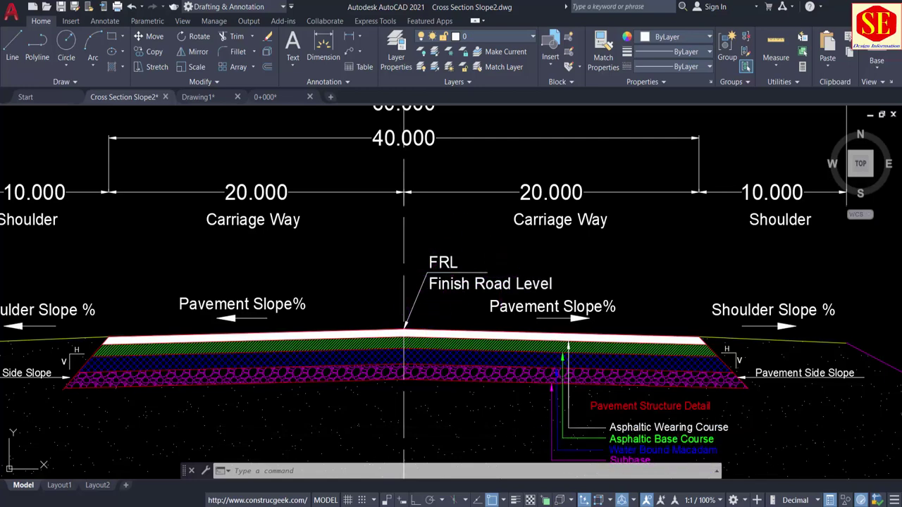
pyautogui.moveTo(430, 292); pyautogui.dragTo(377, 240, button='middle')
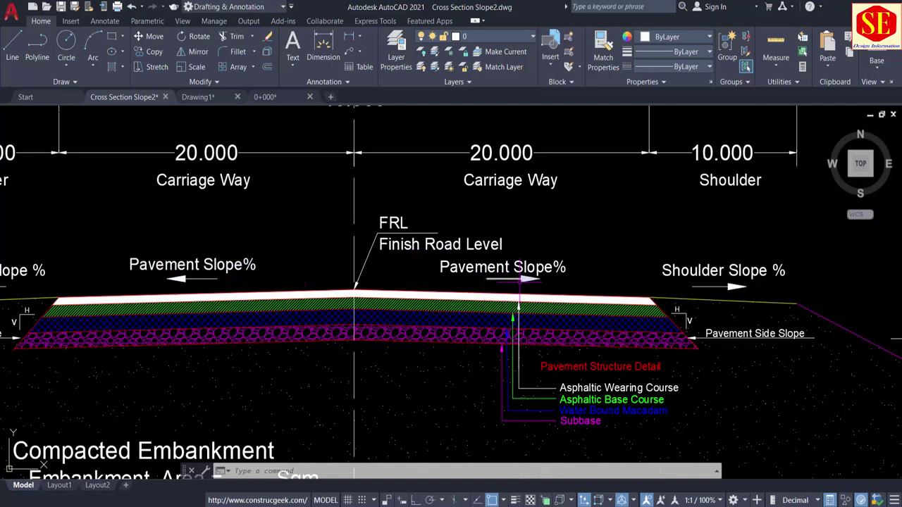
pyautogui.moveTo(753, 296); pyautogui.dragTo(638, 291, button='middle')
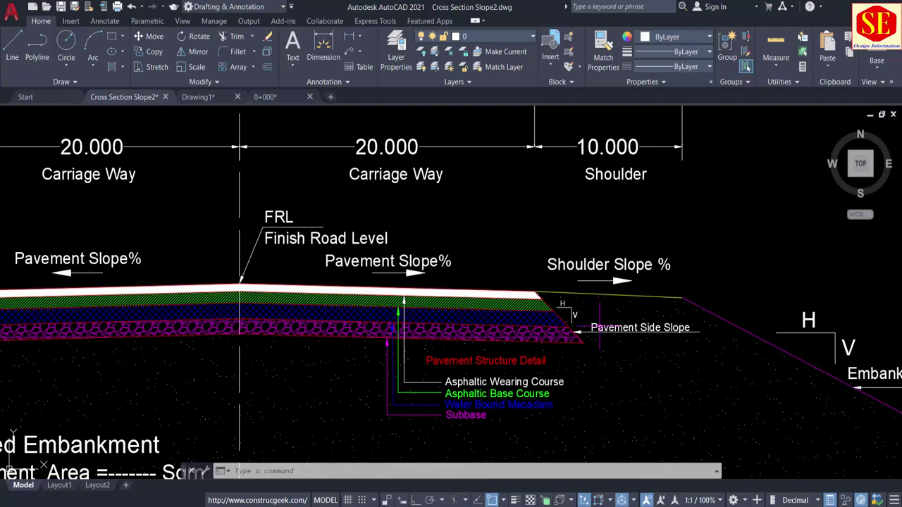
# Step: Zoom in on the Pavement Slope% and Shoulder Slope % labels
pyautogui.scroll(2, 578, 441)
pyautogui.scroll(1, 507, 367)
pyautogui.scroll(1, 468, 297)
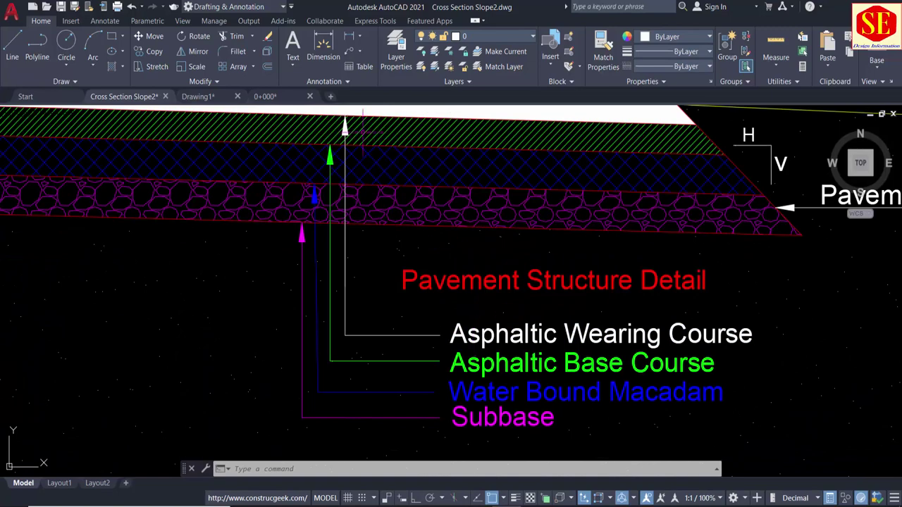
pyautogui.scroll(-1, 335, 134)
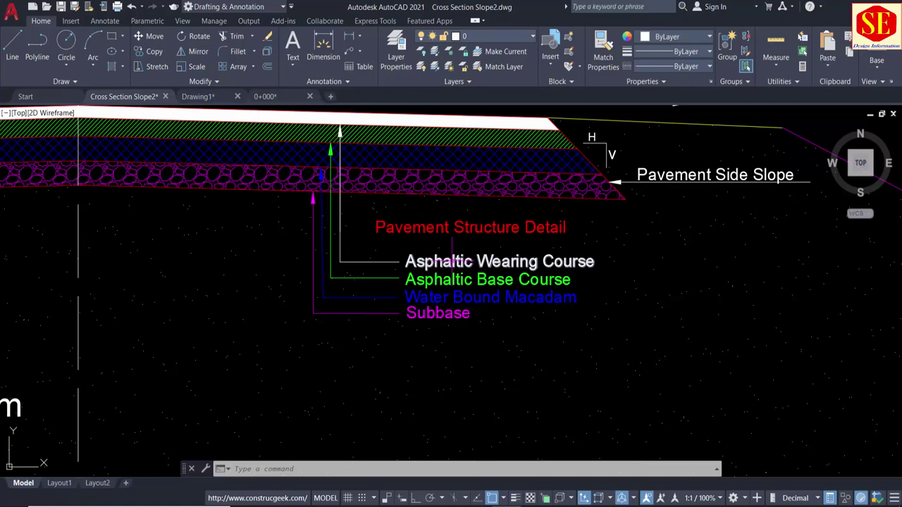
pyautogui.moveTo(271, 111); pyautogui.dragTo(342, 166, button='middle')
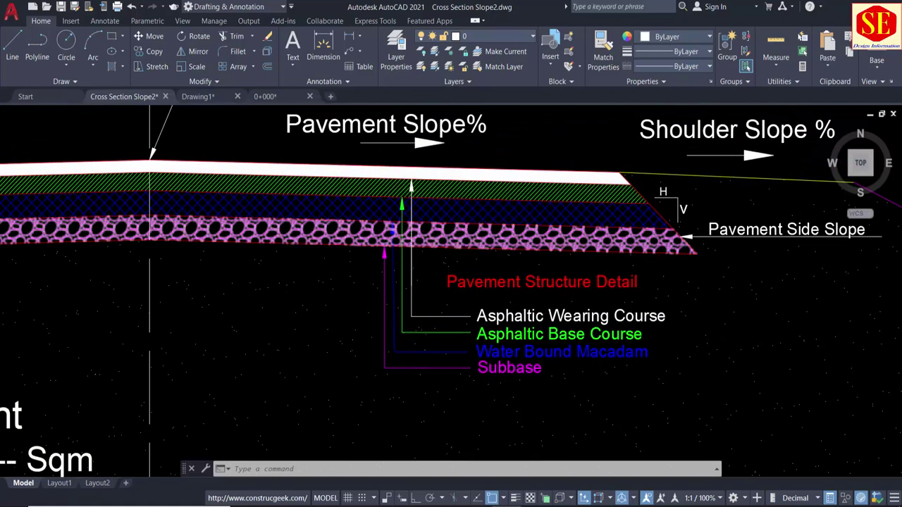
pyautogui.scroll(-2, 515, 246)
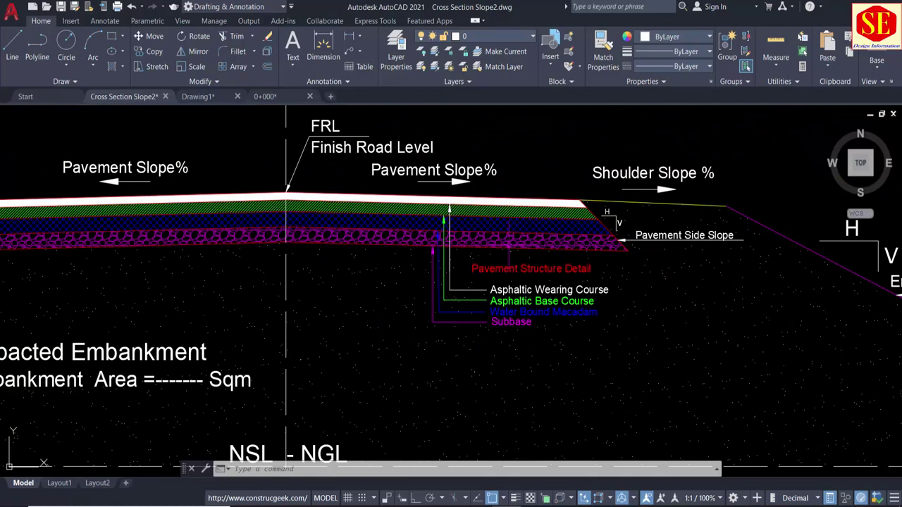
# Step: Move toward the pavement layers, then zoom out to the whole 40.000-wide embankment section
pyautogui.moveTo(269, 286); pyautogui.dragTo(316, 288, button='middle')
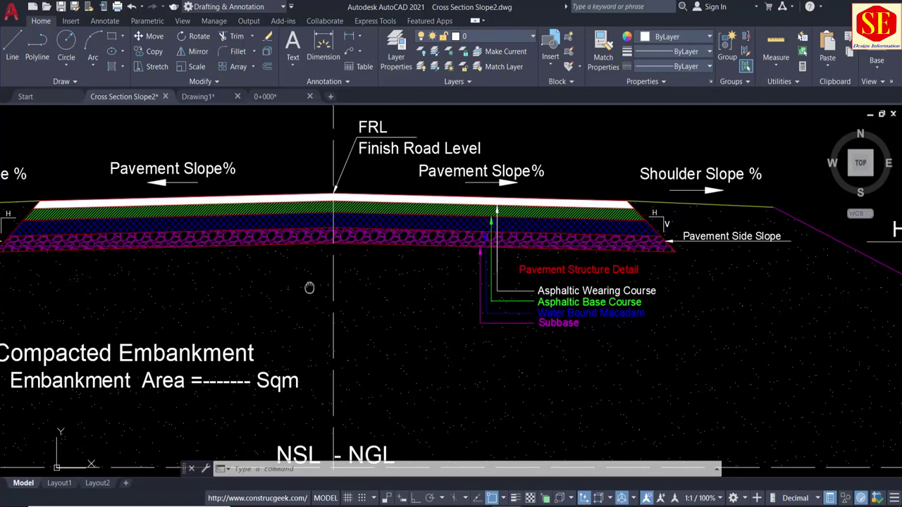
pyautogui.scroll(2, 388, 192)
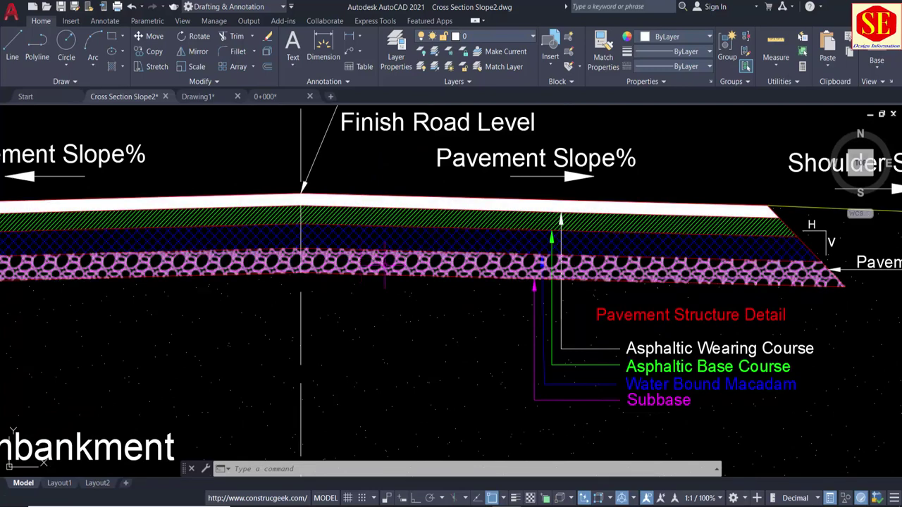
pyautogui.scroll(-2, 402, 271)
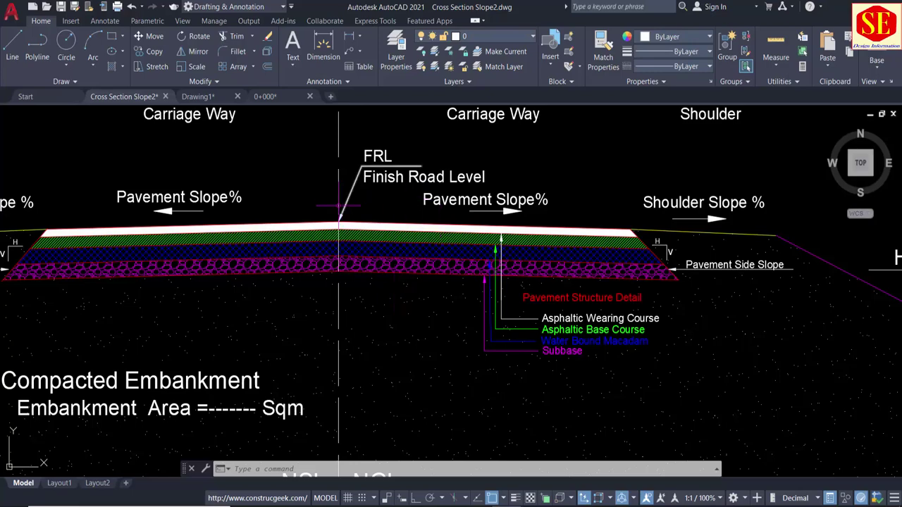
pyautogui.scroll(-2, 549, 238)
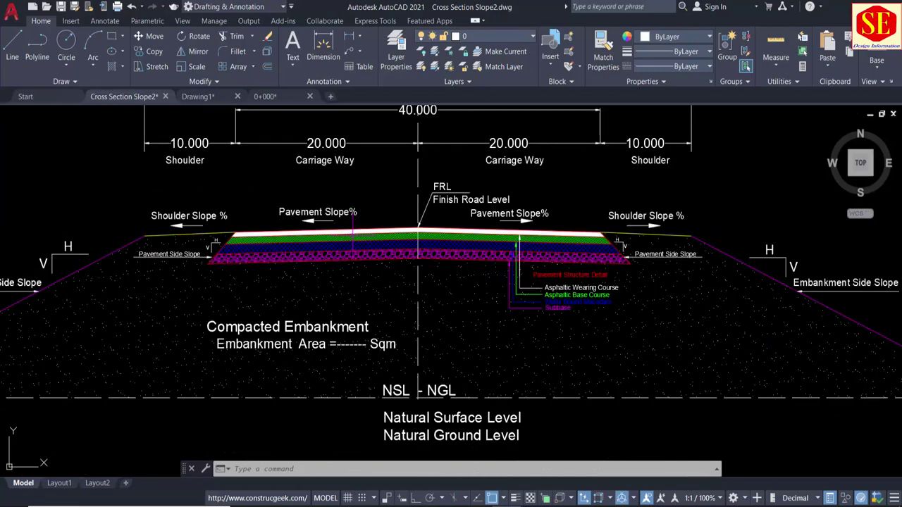
pyautogui.scroll(4, 211, 237)
pyautogui.scroll(4, 212, 237)
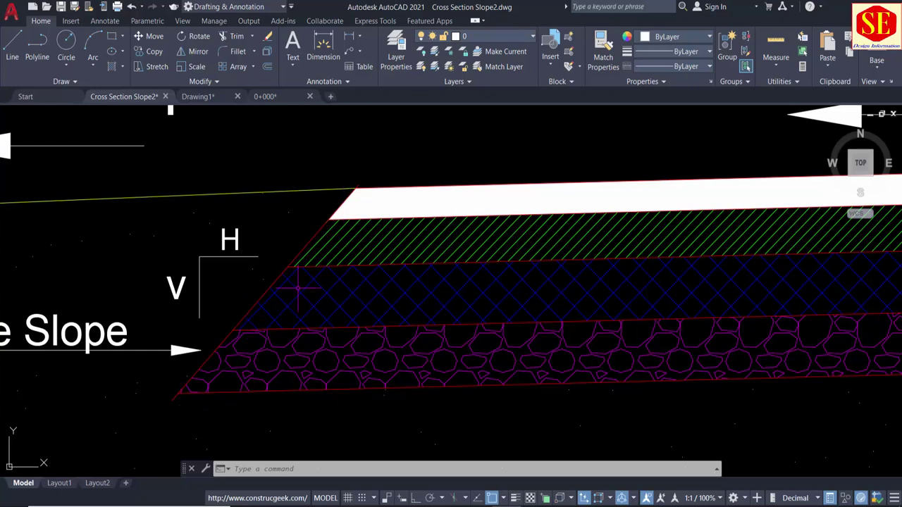
pyautogui.scroll(-2, 264, 310)
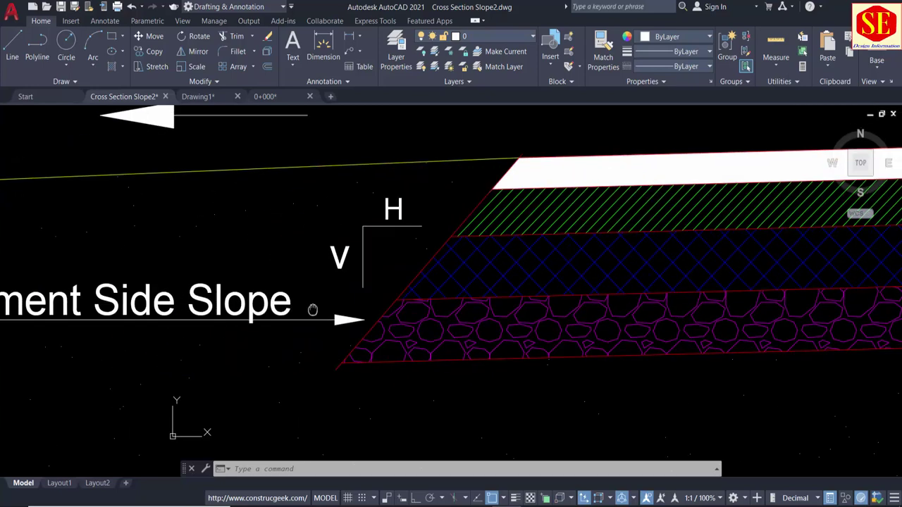
pyautogui.scroll(-1, 211, 303)
pyautogui.scroll(-2, 72, 289)
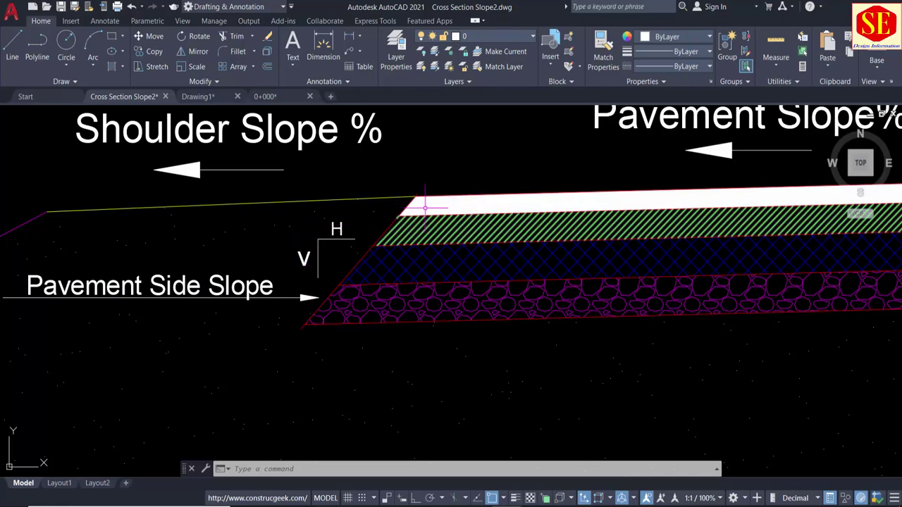
pyautogui.scroll(2, 312, 247)
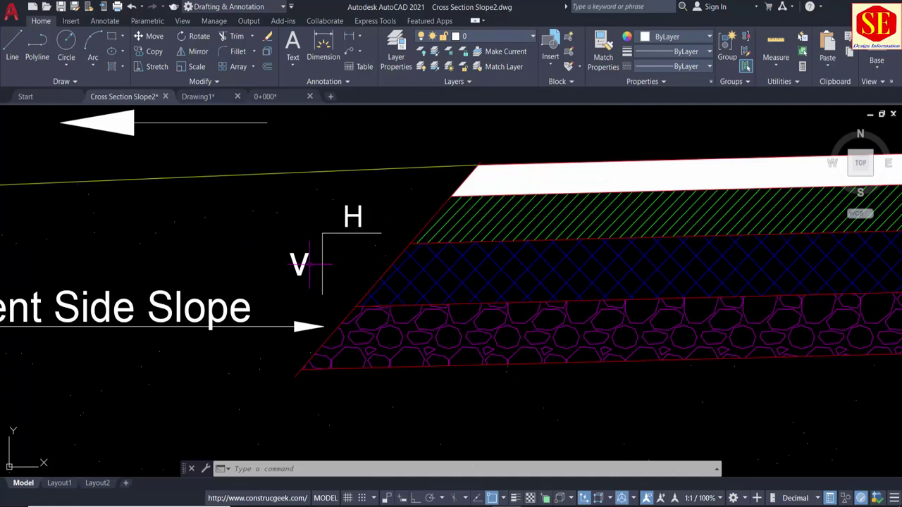
pyautogui.scroll(-2, 336, 220)
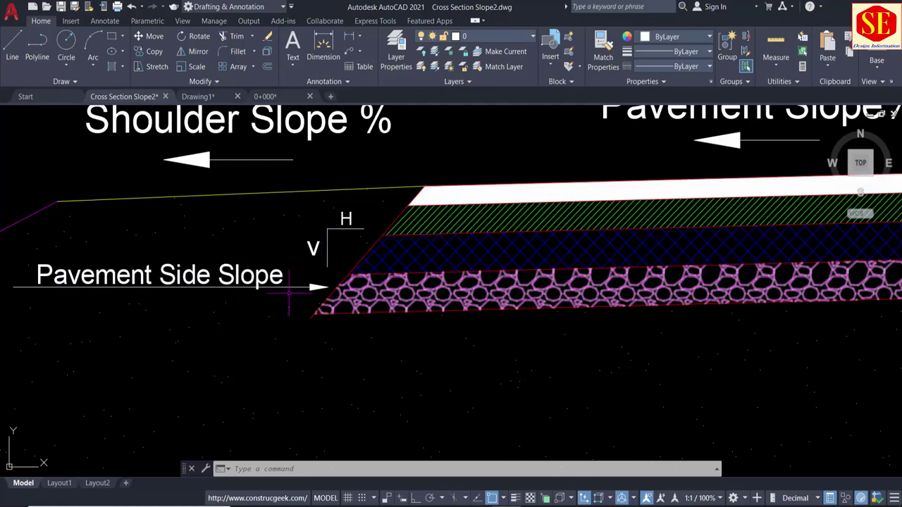
pyautogui.scroll(-2, 409, 233)
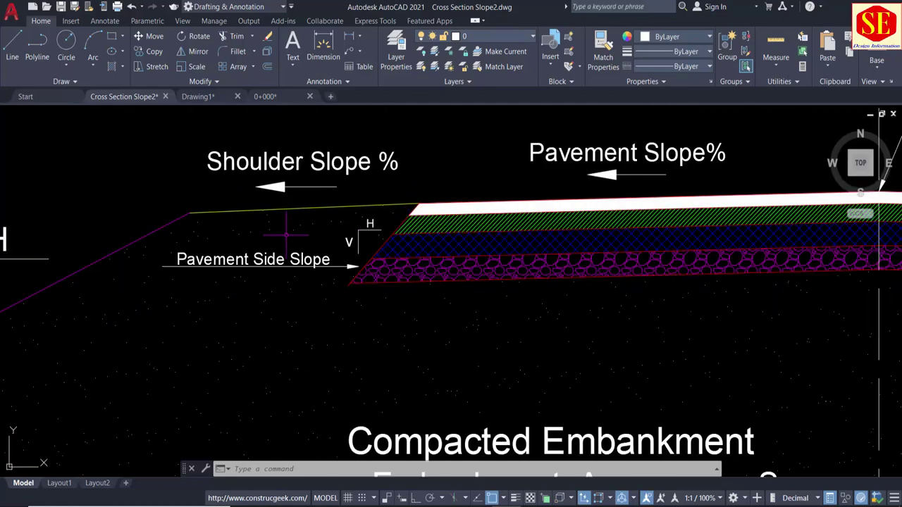
pyautogui.scroll(-2, 286, 234)
pyautogui.moveTo(262, 242); pyautogui.dragTo(413, 195, button='middle')
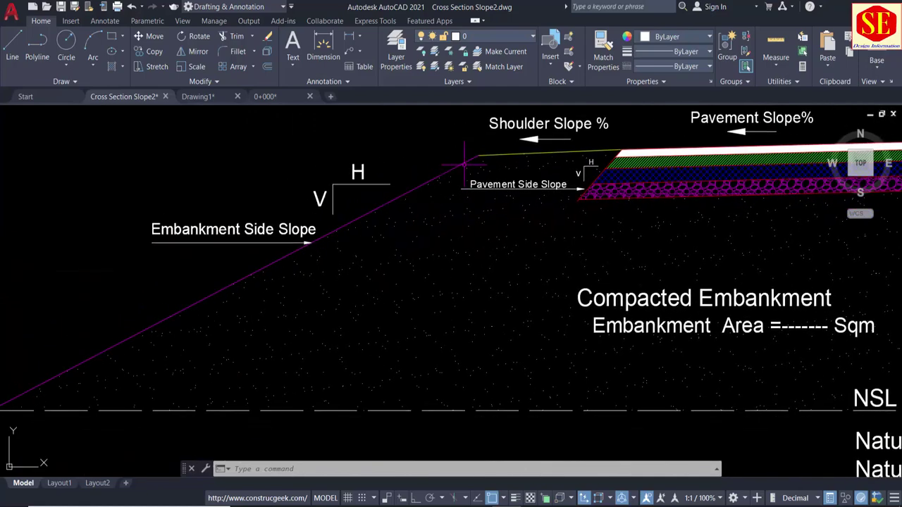
pyautogui.moveTo(65, 384); pyautogui.dragTo(155, 337, button='middle')
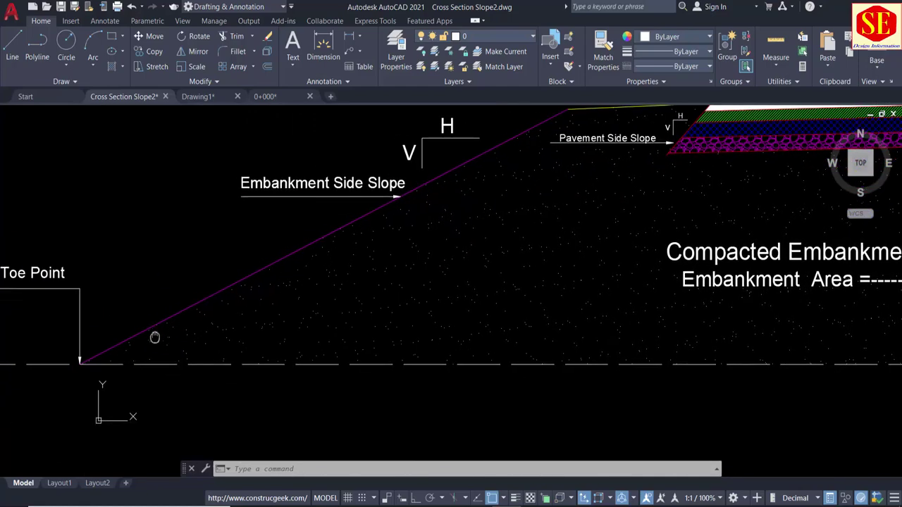
pyautogui.moveTo(513, 141); pyautogui.dragTo(423, 202, button='middle')
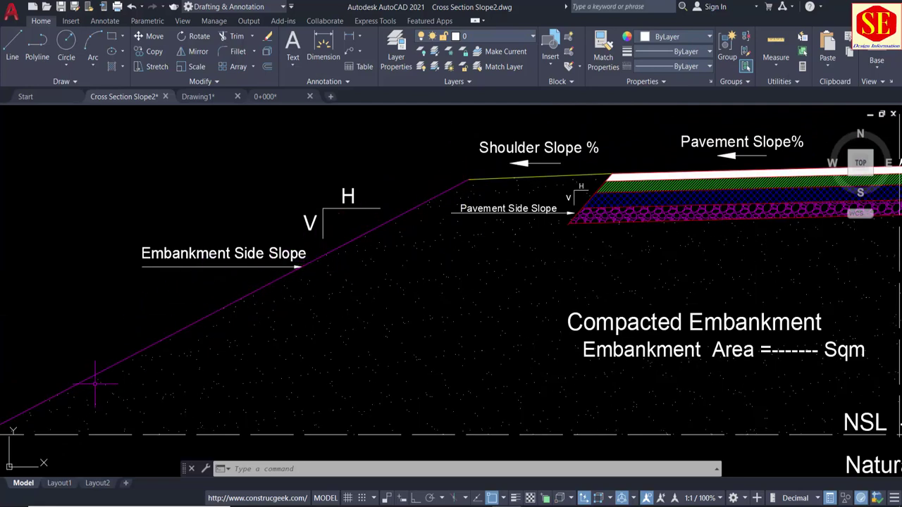
pyautogui.moveTo(92, 375); pyautogui.dragTo(218, 306, button='middle')
pyautogui.scroll(-2, 351, 258)
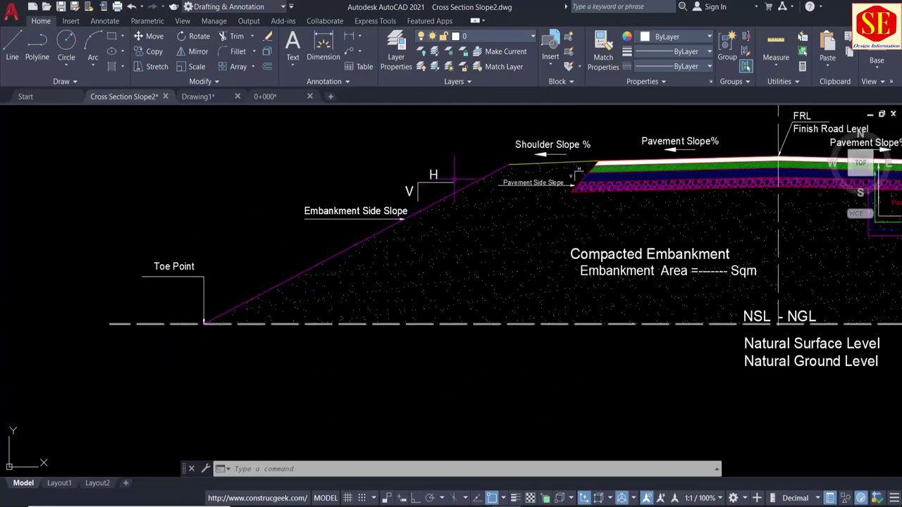
pyautogui.scroll(2, 359, 215)
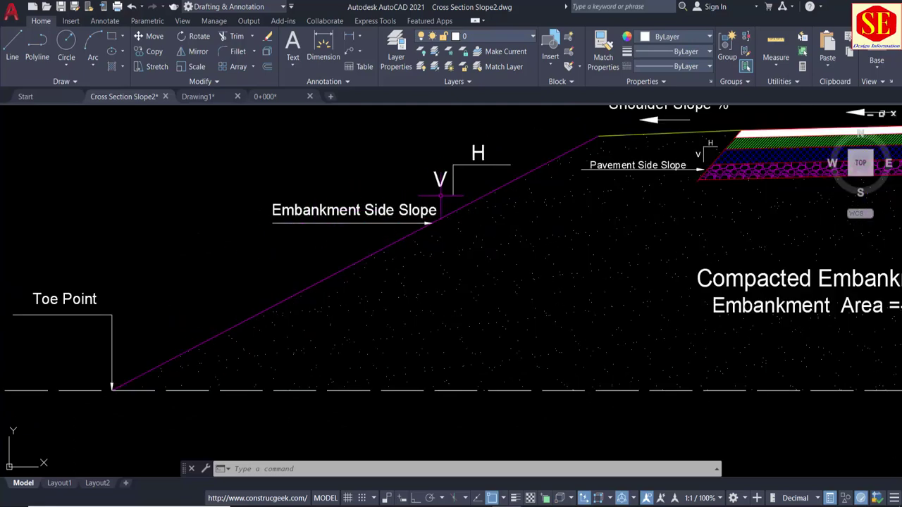
pyautogui.moveTo(441, 196); pyautogui.dragTo(352, 221, button='middle')
pyautogui.scroll(2, 373, 191)
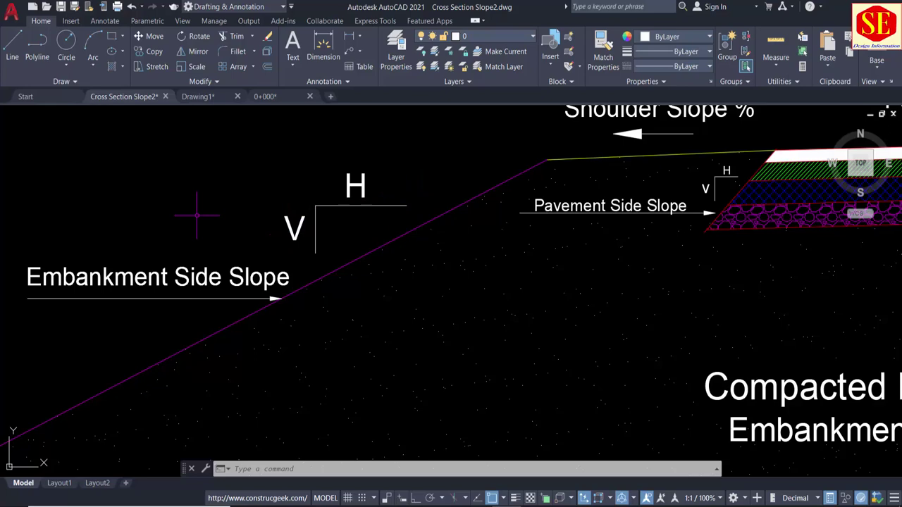
pyautogui.scroll(-4, 199, 216)
pyautogui.moveTo(384, 255); pyautogui.dragTo(275, 250, button='middle')
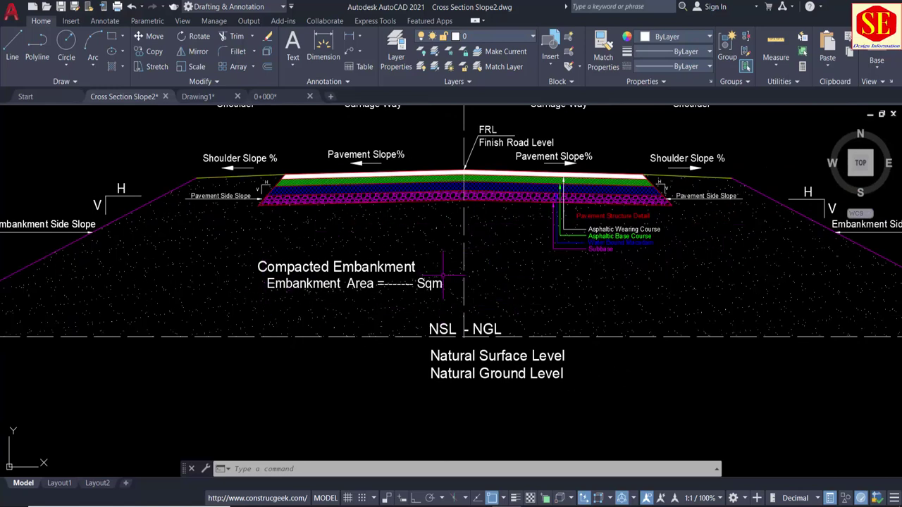
pyautogui.scroll(2, 454, 350)
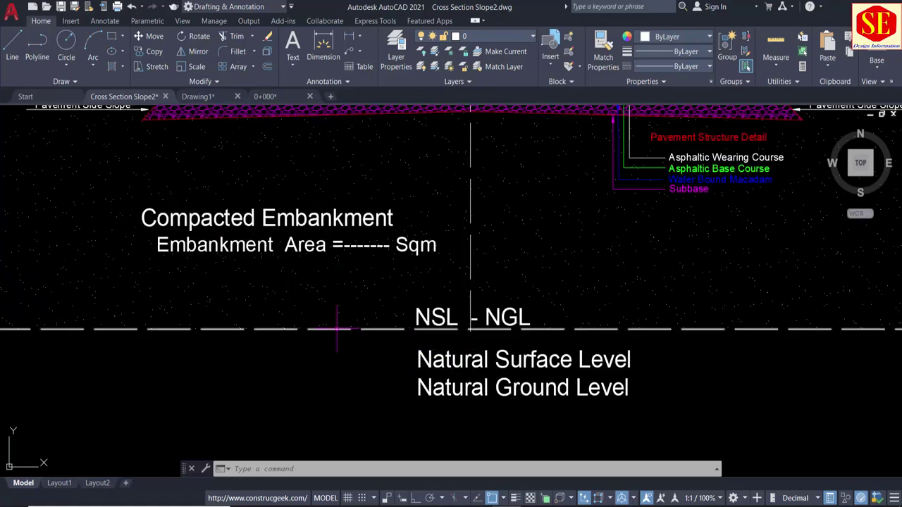
pyautogui.moveTo(482, 326); pyautogui.dragTo(460, 265, button='middle')
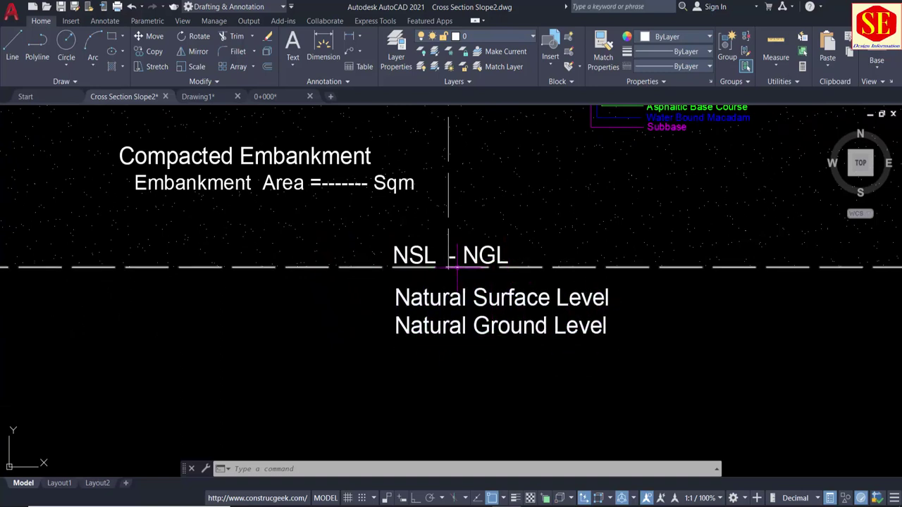
pyautogui.scroll(-2, 458, 289)
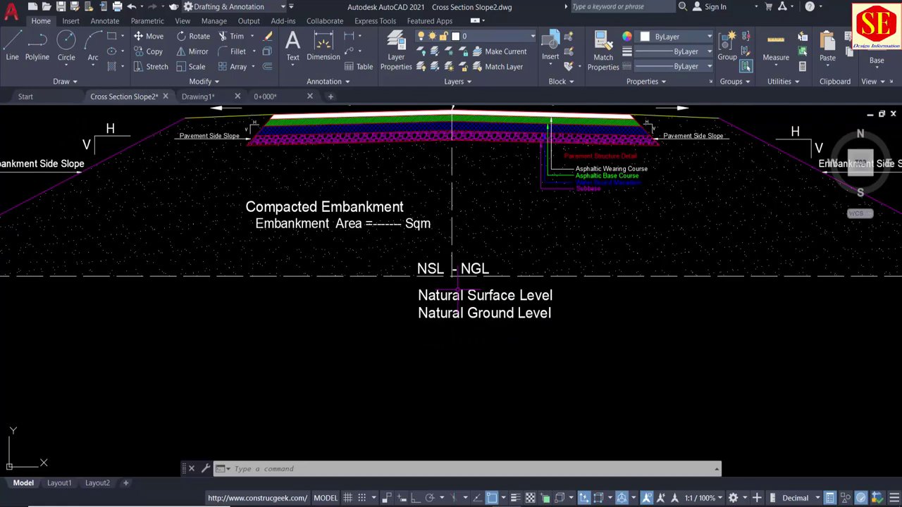
pyautogui.scroll(-2, 459, 288)
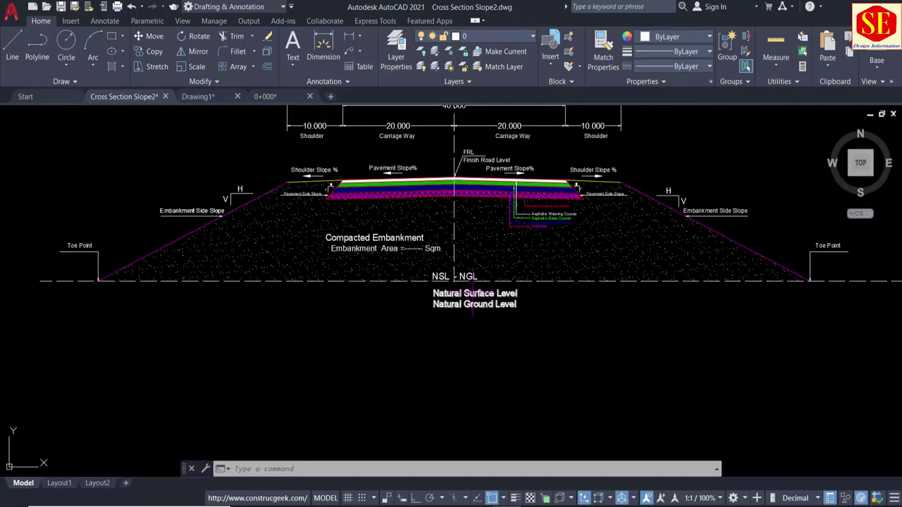
pyautogui.scroll(1, 664, 288)
pyautogui.scroll(1, 630, 296)
pyautogui.scroll(2, 676, 297)
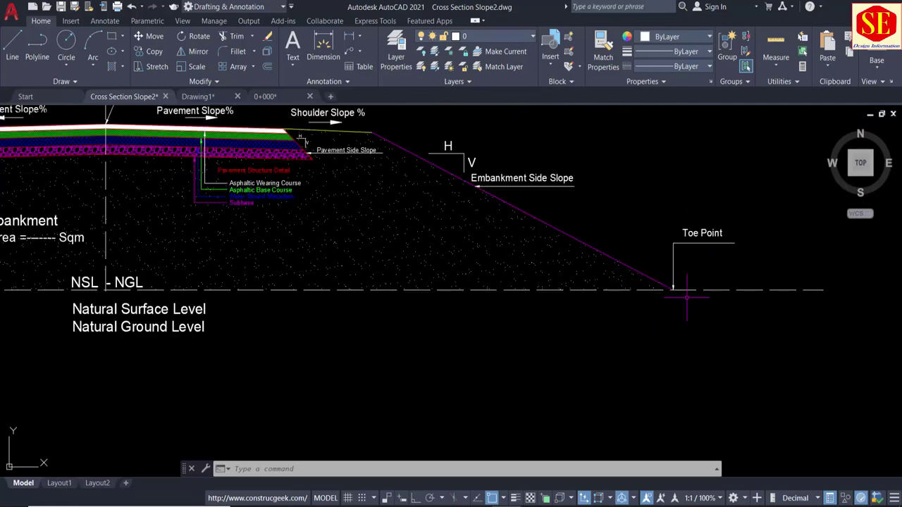
pyautogui.scroll(-1, 493, 233)
pyautogui.scroll(1, 395, 148)
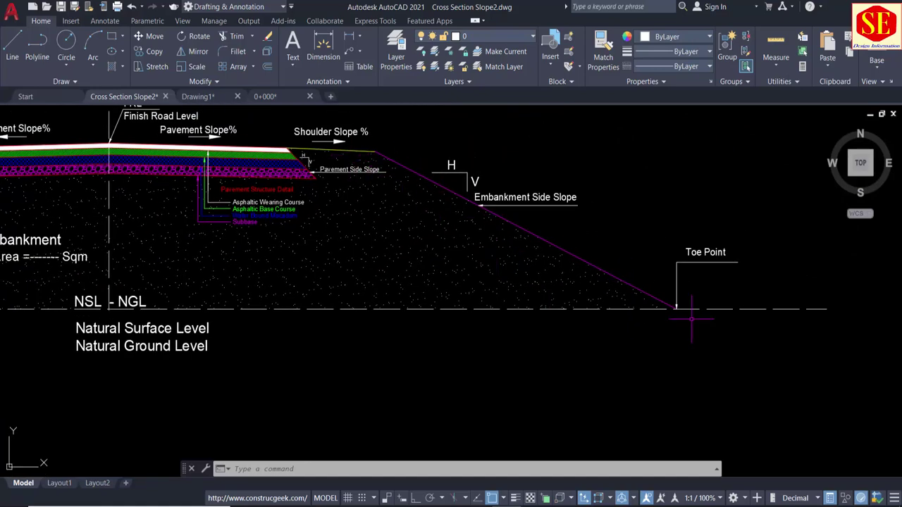
pyautogui.scroll(2, 687, 310)
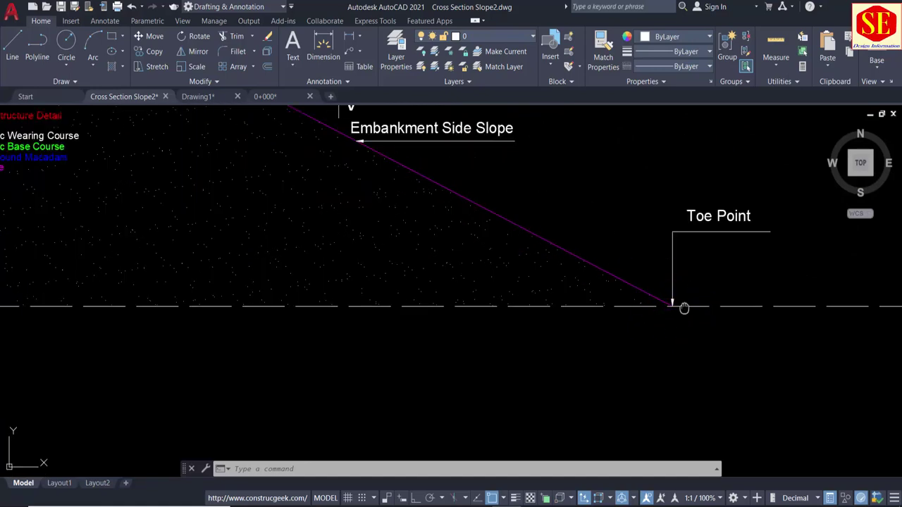
pyautogui.scroll(-1, 682, 306)
pyautogui.scroll(3, 704, 267)
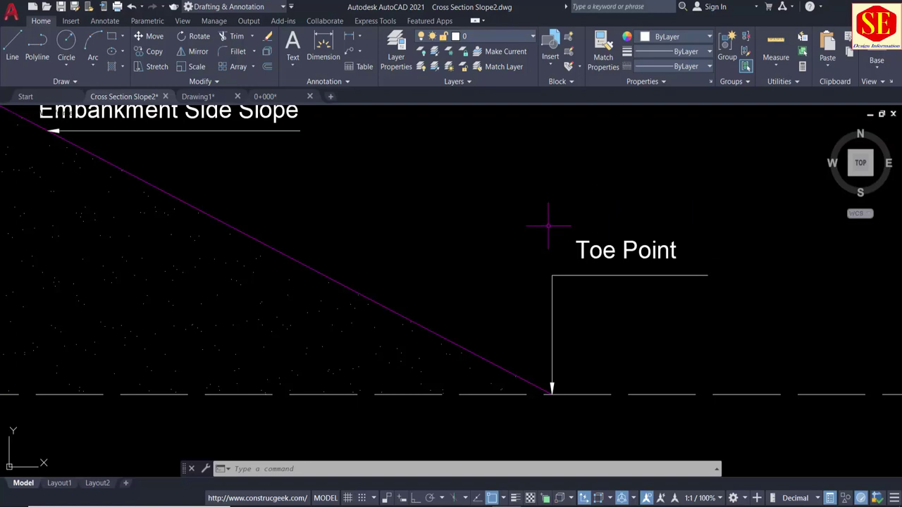
pyautogui.scroll(-2, 628, 276)
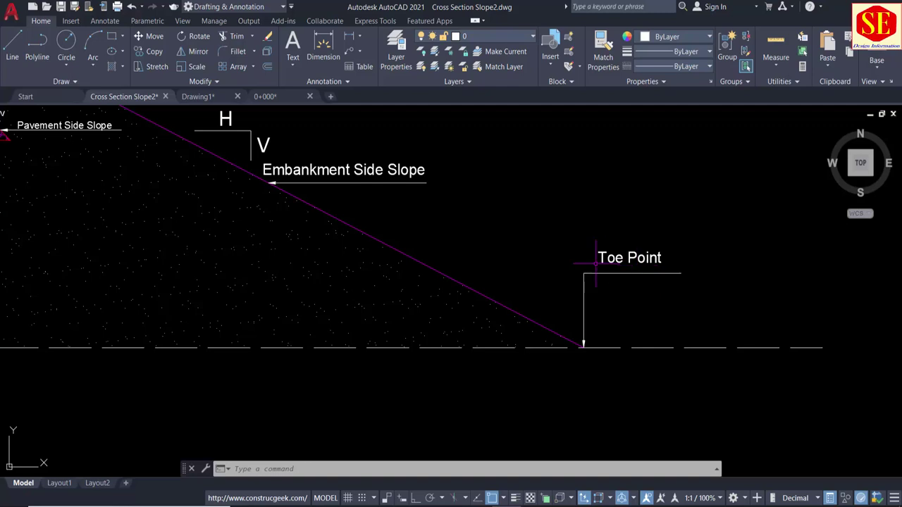
pyautogui.scroll(-2, 389, 204)
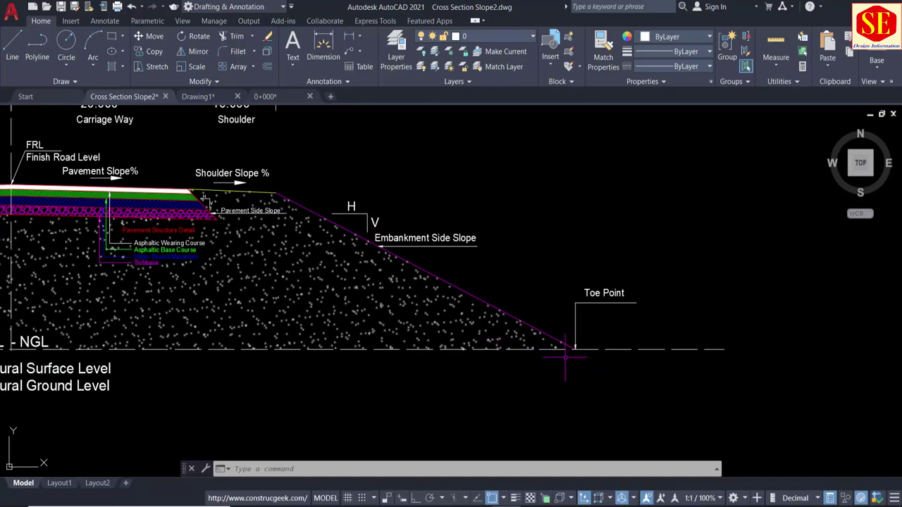
pyautogui.scroll(-2, 640, 333)
pyautogui.moveTo(343, 342); pyautogui.dragTo(582, 327, button='middle')
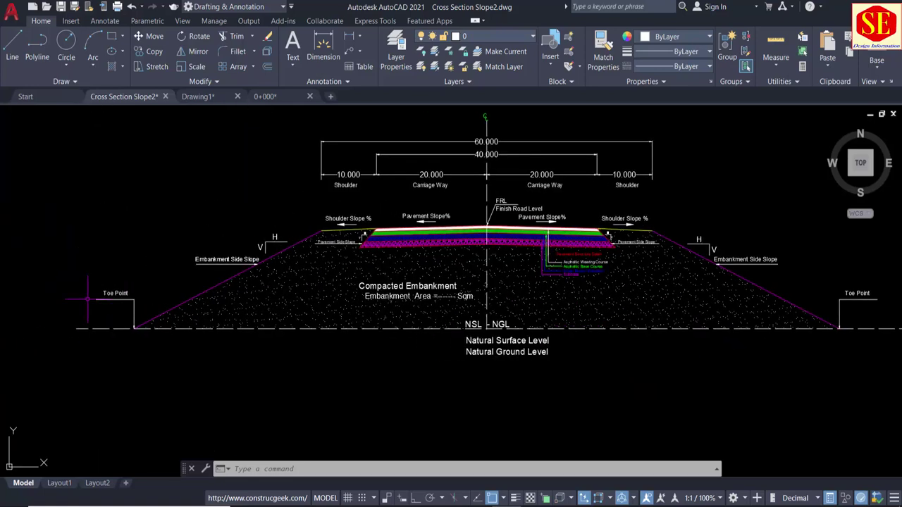
pyautogui.moveTo(613, 230); pyautogui.dragTo(517, 266, button='middle')
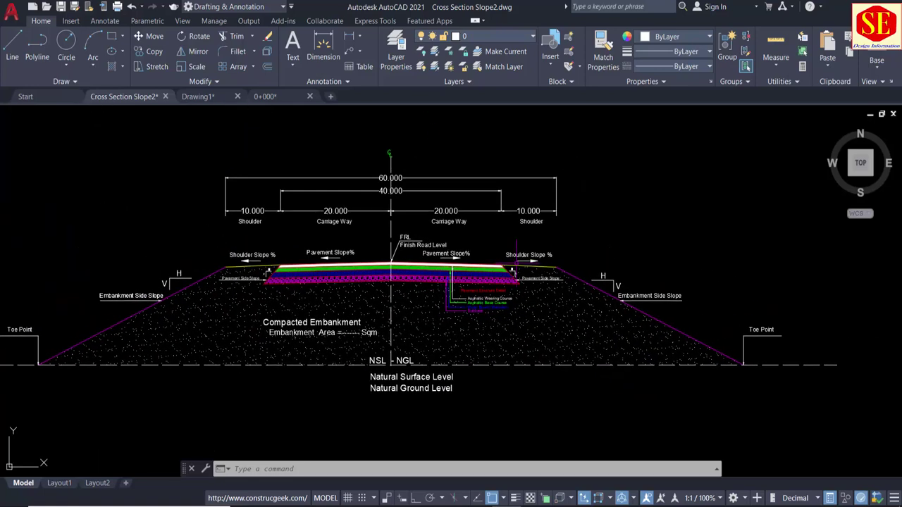
pyautogui.scroll(1, 408, 300)
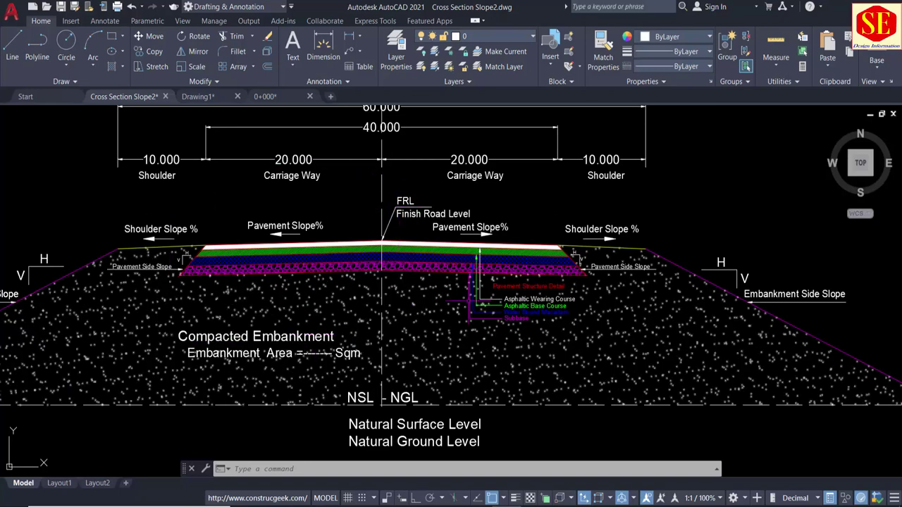
pyautogui.scroll(1, 451, 209)
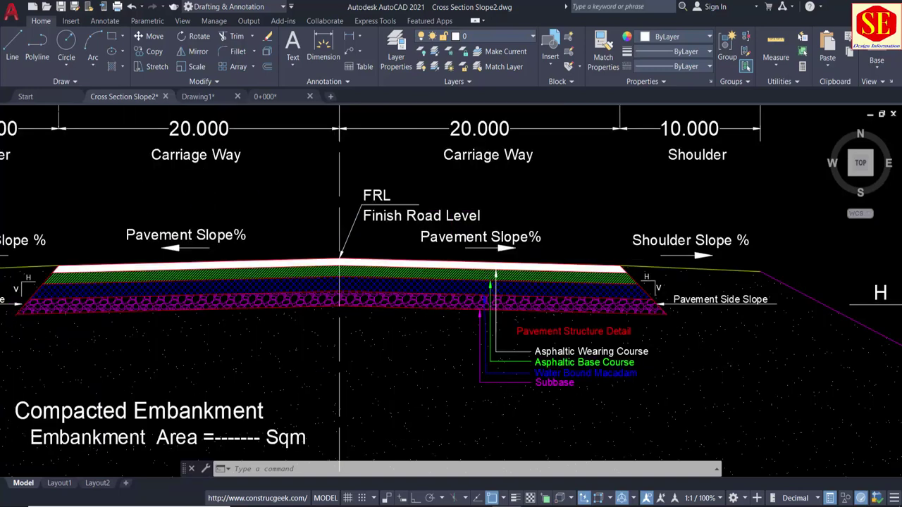
pyautogui.scroll(-1, 451, 211)
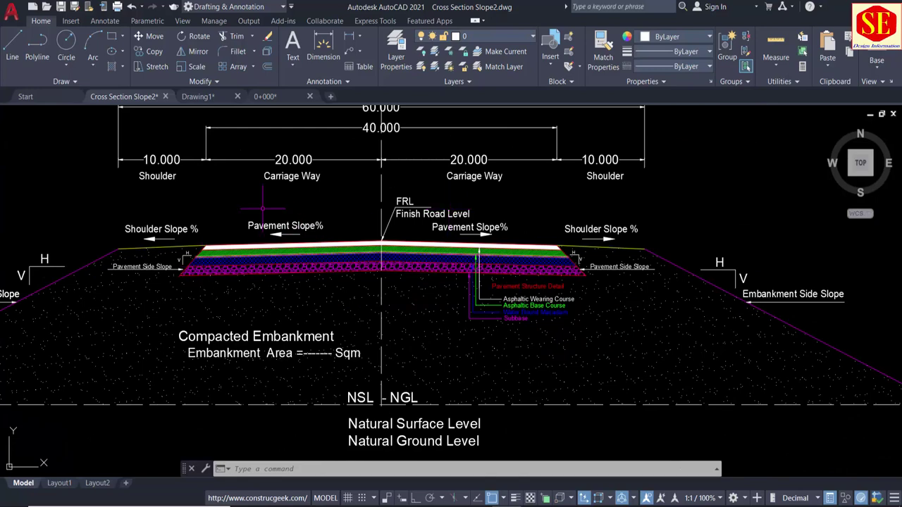
pyautogui.scroll(-1, 175, 256)
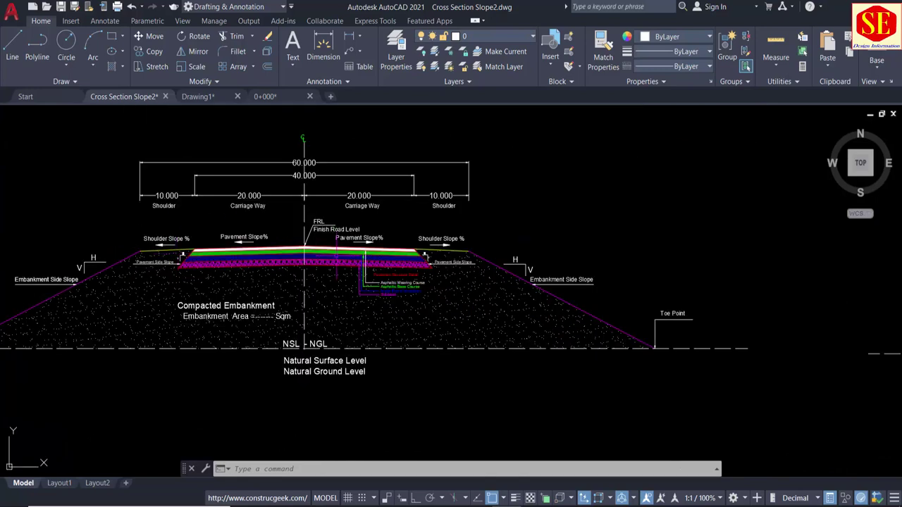
pyautogui.scroll(-2, 183, 257)
pyautogui.moveTo(584, 231); pyautogui.dragTo(185, 239, button='middle')
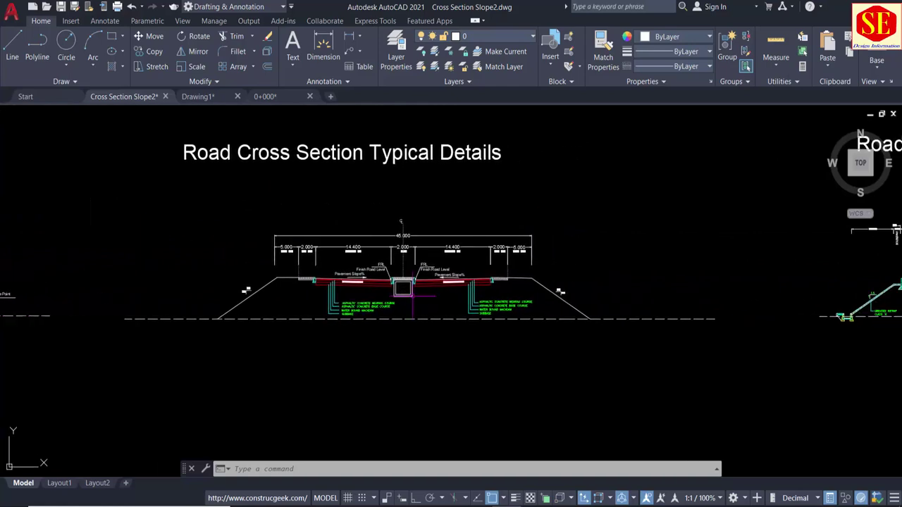
pyautogui.scroll(-3, 414, 296)
pyautogui.scroll(5, 339, 282)
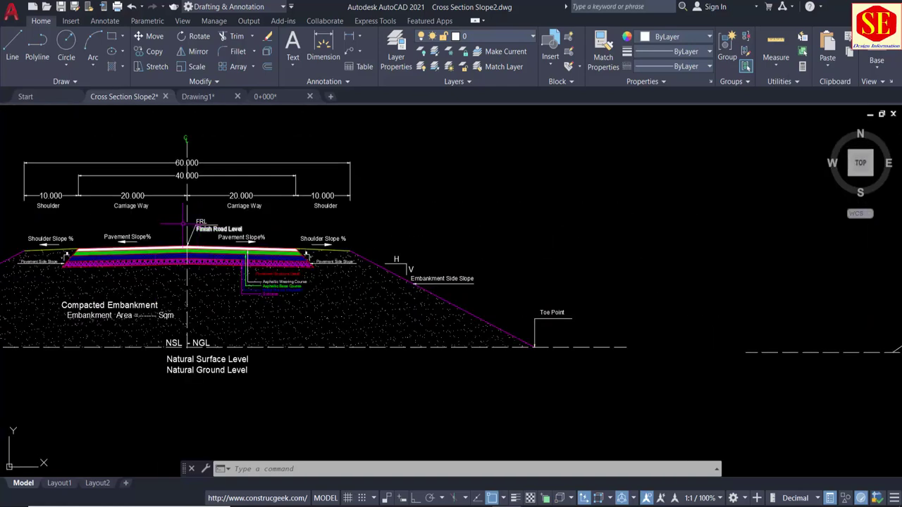
# Step: View both shoulders and the left slope, then move to the 45.000 section with its 2.000 drain
pyautogui.scroll(1, 183, 231)
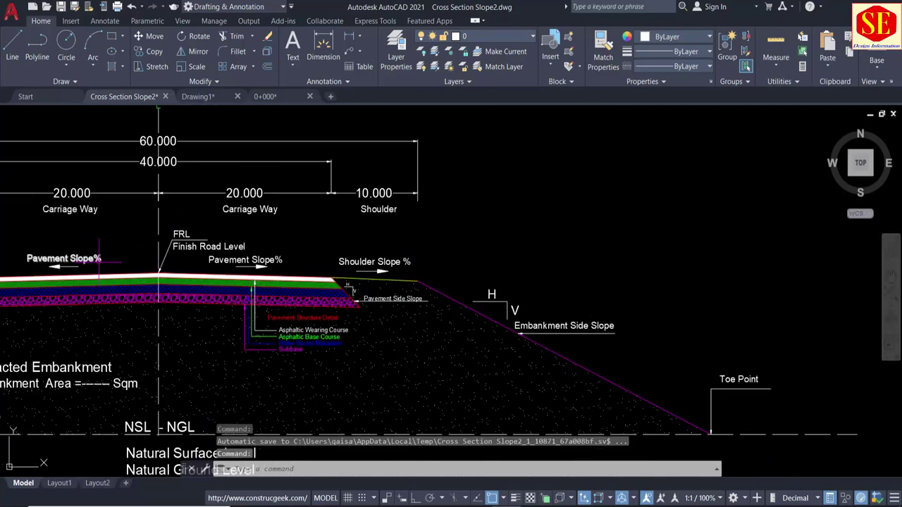
pyautogui.scroll(-1, 100, 263)
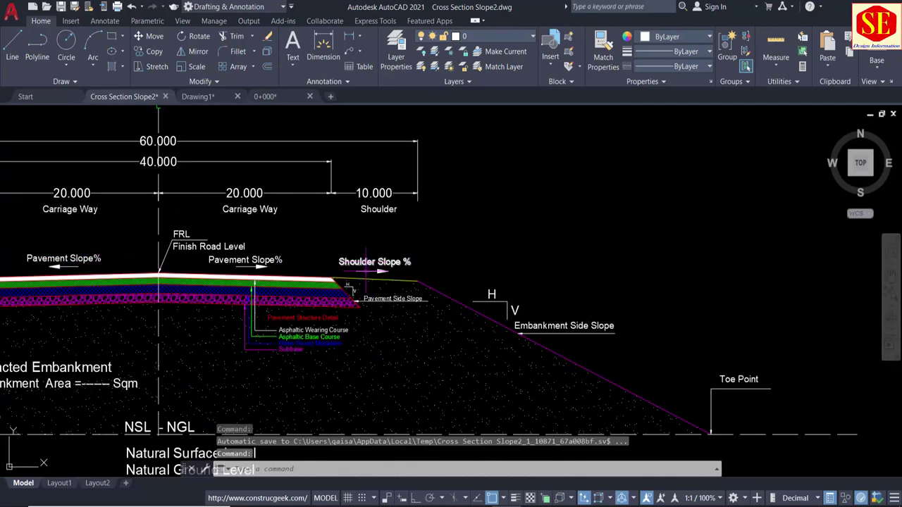
pyautogui.moveTo(329, 279); pyautogui.dragTo(515, 261, button='middle')
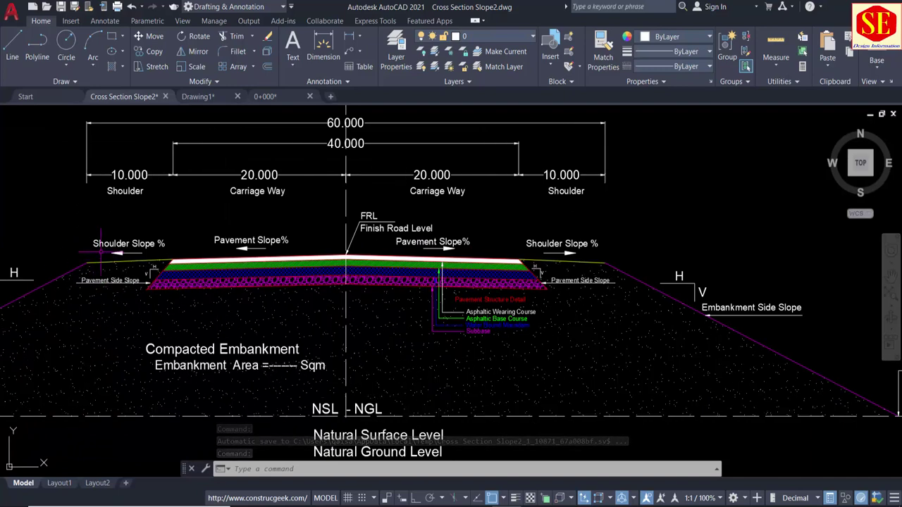
pyautogui.moveTo(102, 247); pyautogui.dragTo(293, 211, button='middle')
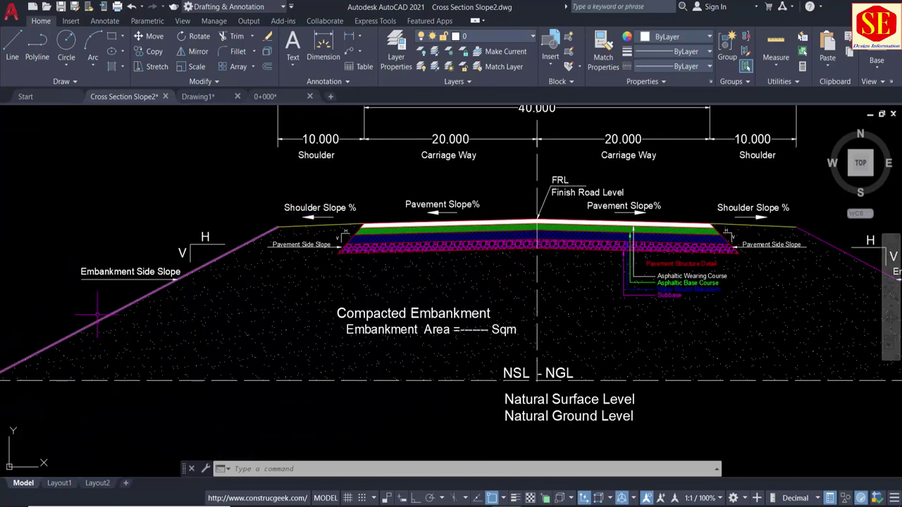
pyautogui.scroll(-1, 100, 315)
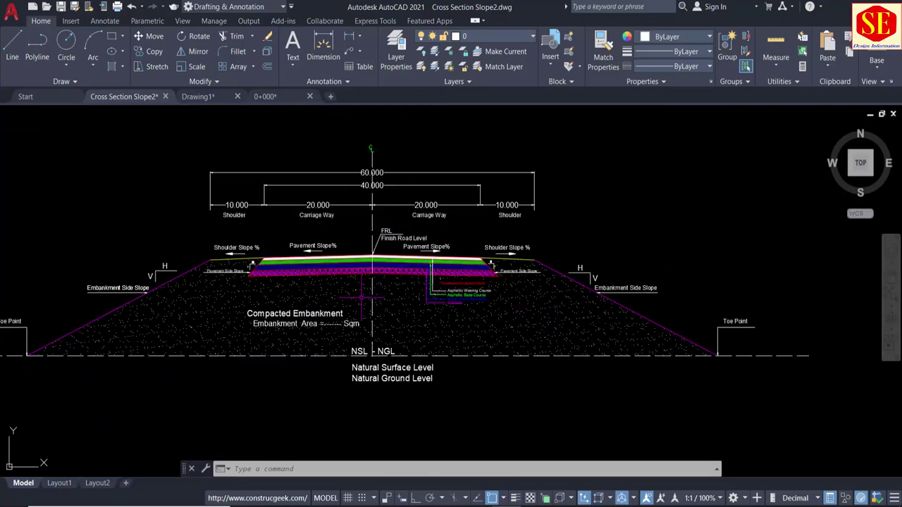
pyautogui.scroll(2, 361, 299)
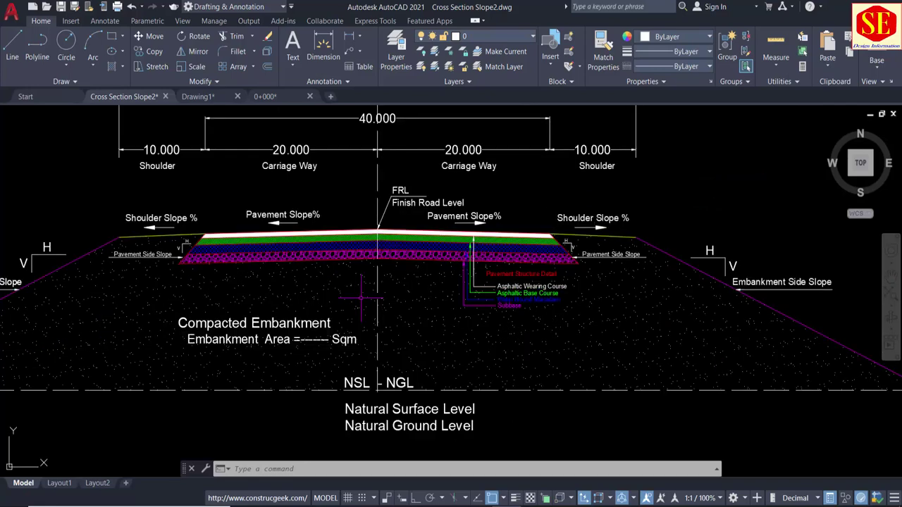
pyautogui.scroll(-2, 238, 245)
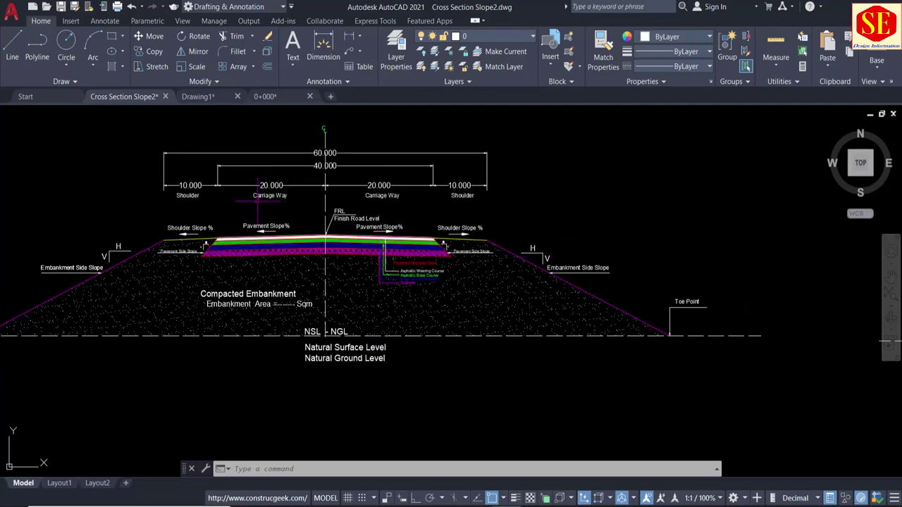
pyautogui.moveTo(648, 242); pyautogui.dragTo(377, 222, button='middle')
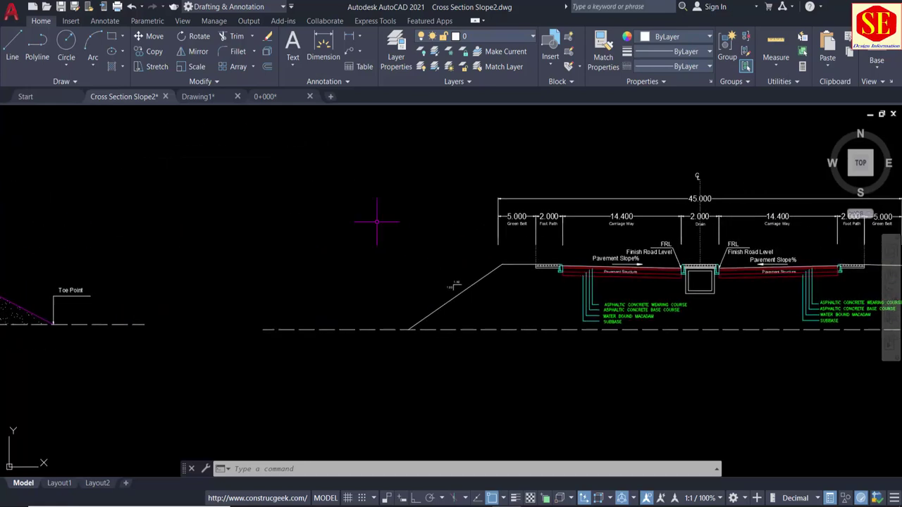
pyautogui.moveTo(485, 221); pyautogui.dragTo(164, 219, button='middle')
pyautogui.scroll(3, 288, 244)
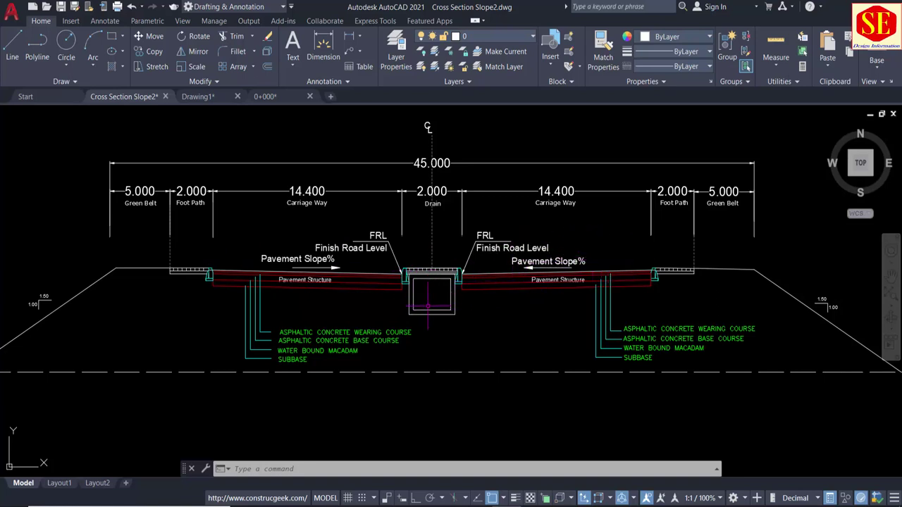
pyautogui.scroll(2, 429, 285)
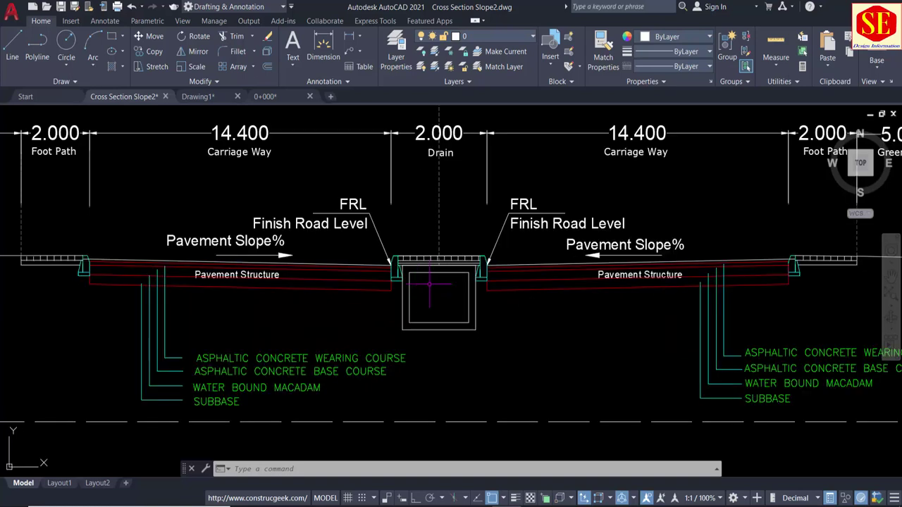
pyautogui.scroll(2, 429, 285)
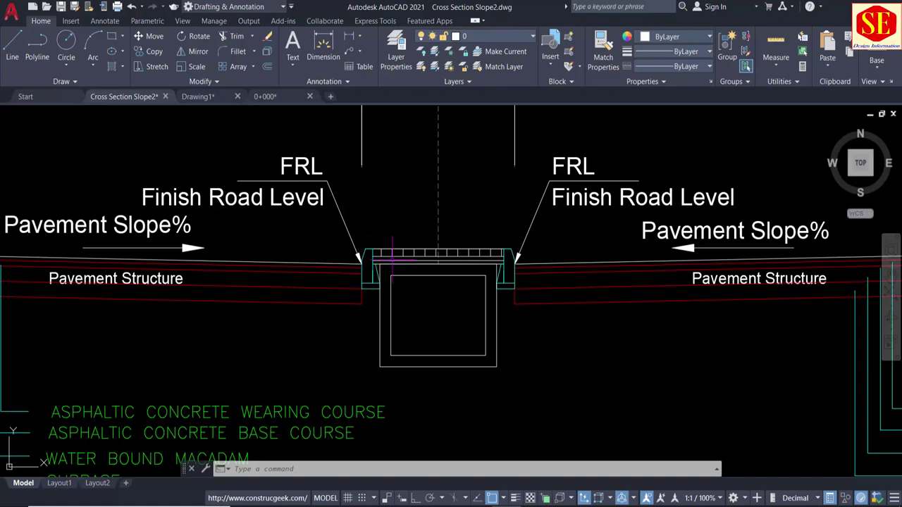
pyautogui.scroll(-3, 379, 242)
pyautogui.scroll(-2, 378, 242)
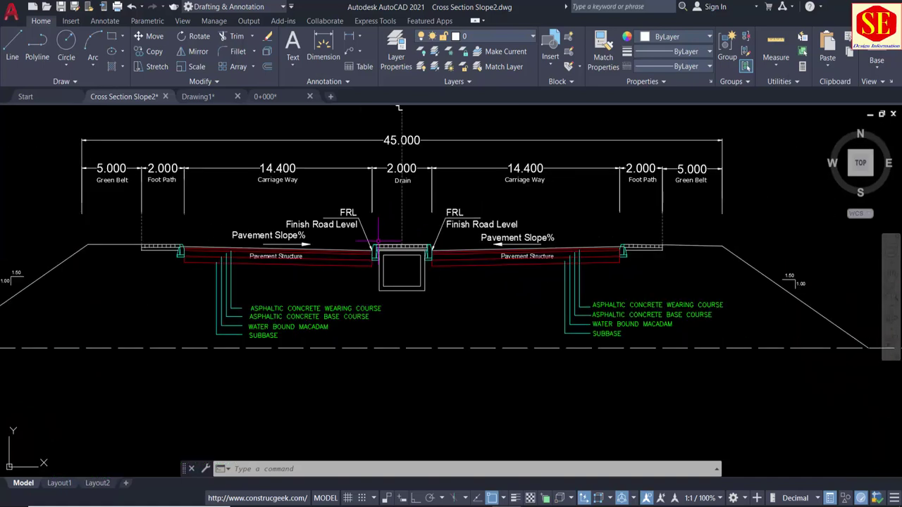
pyautogui.scroll(2, 692, 279)
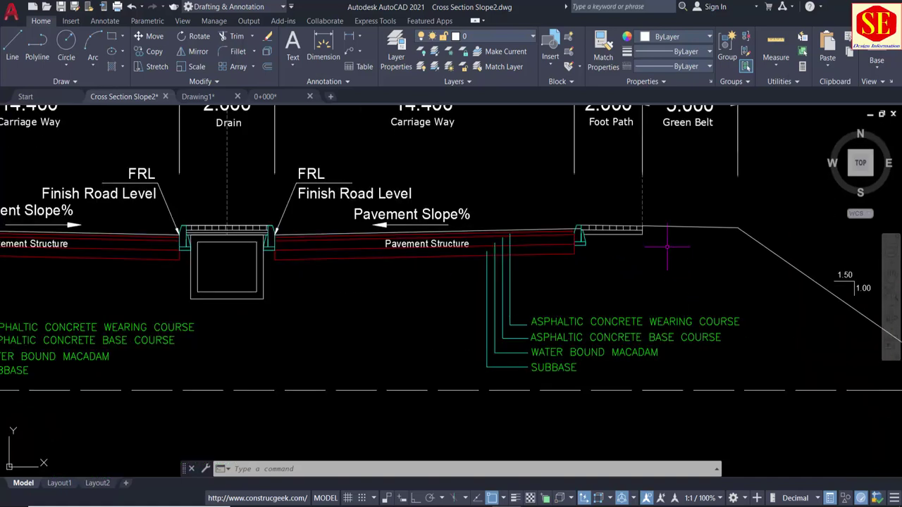
pyautogui.moveTo(667, 248); pyautogui.dragTo(594, 279, button='middle')
pyautogui.scroll(2, 478, 228)
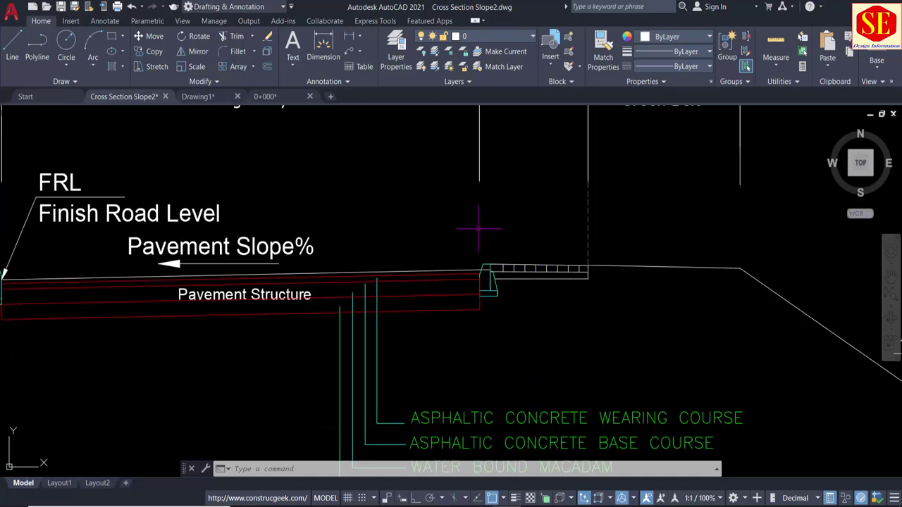
pyautogui.scroll(-2, 558, 275)
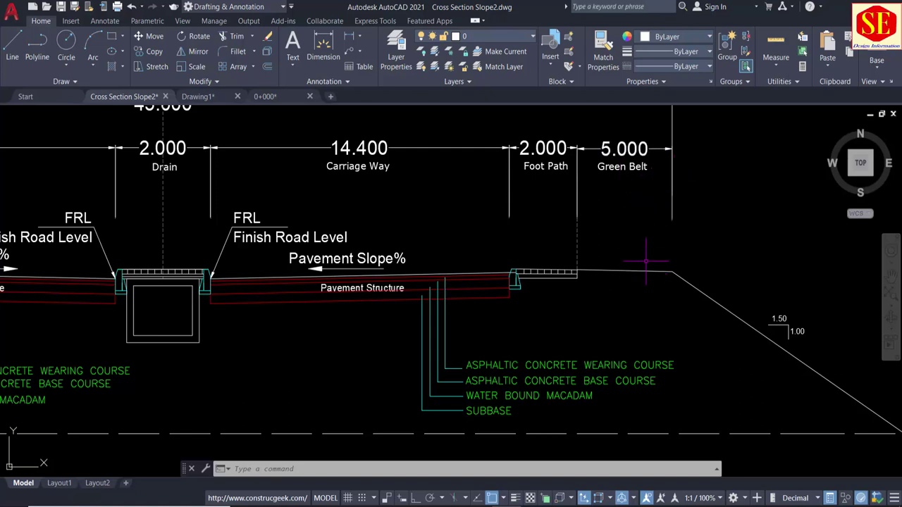
pyautogui.scroll(-2, 646, 261)
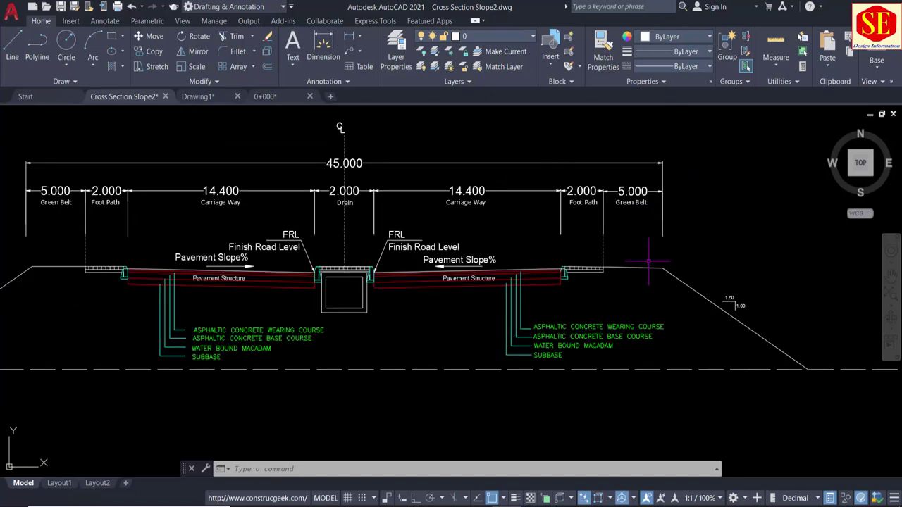
pyautogui.scroll(2, 648, 260)
pyautogui.scroll(2, 698, 219)
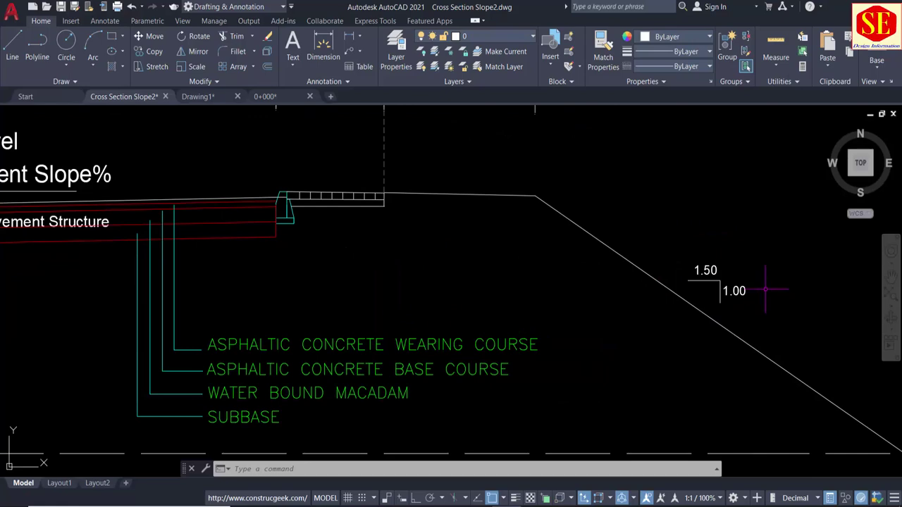
pyautogui.scroll(-1, 766, 289)
pyautogui.scroll(-1, 211, 278)
pyautogui.scroll(-1, 313, 258)
pyautogui.scroll(-1, 121, 244)
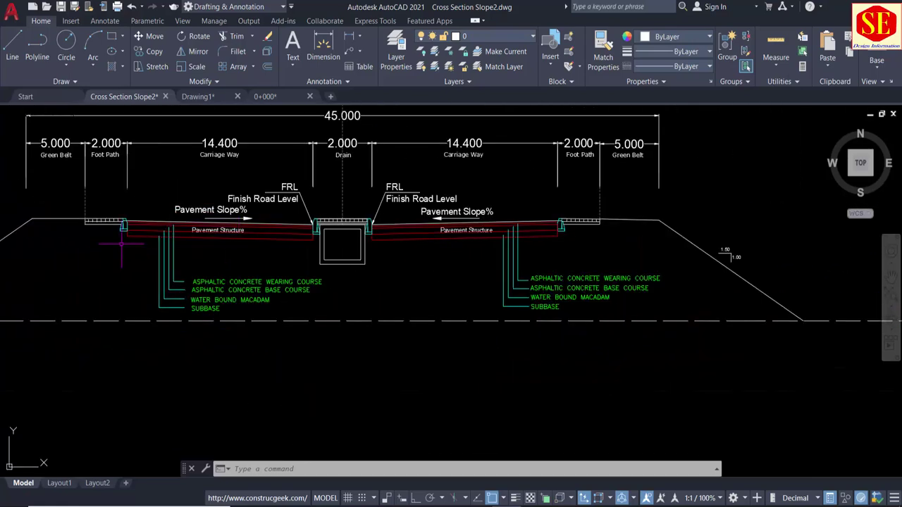
pyautogui.moveTo(121, 244); pyautogui.dragTo(206, 223, button='middle')
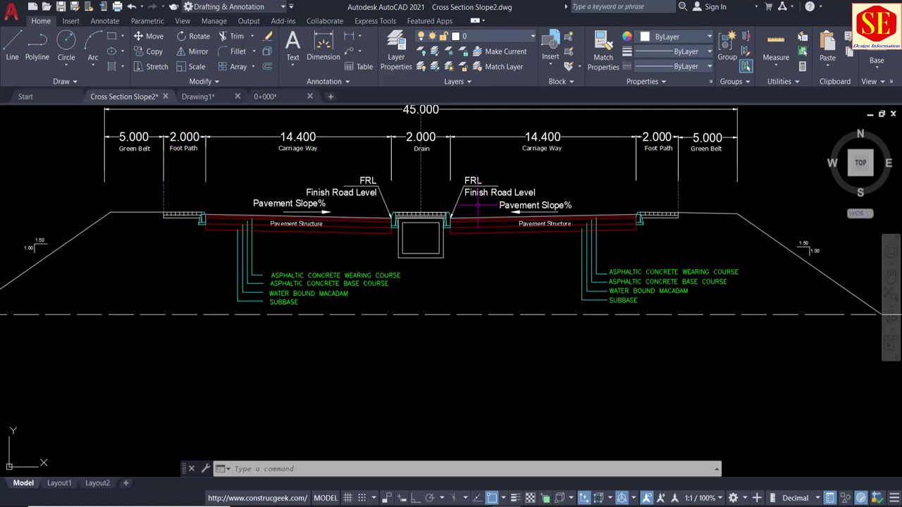
pyautogui.scroll(2, 462, 191)
pyautogui.scroll(2, 462, 190)
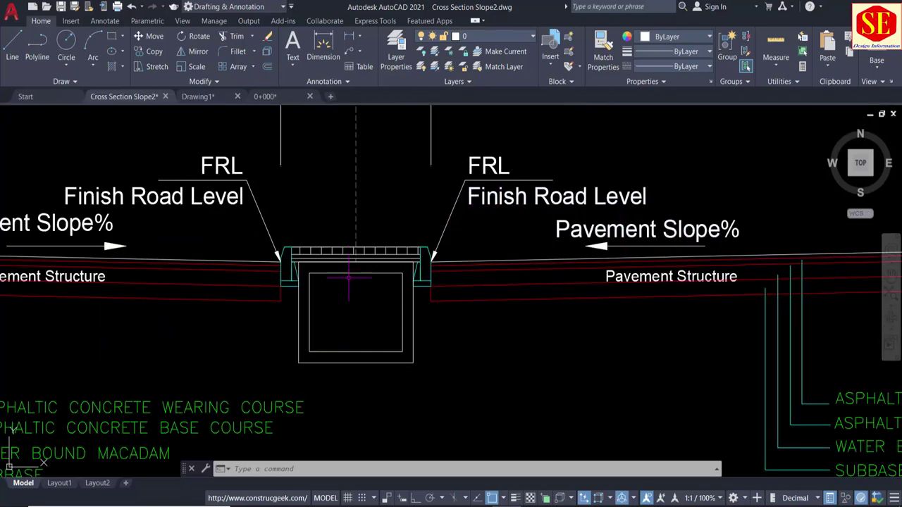
pyautogui.scroll(-3, 263, 209)
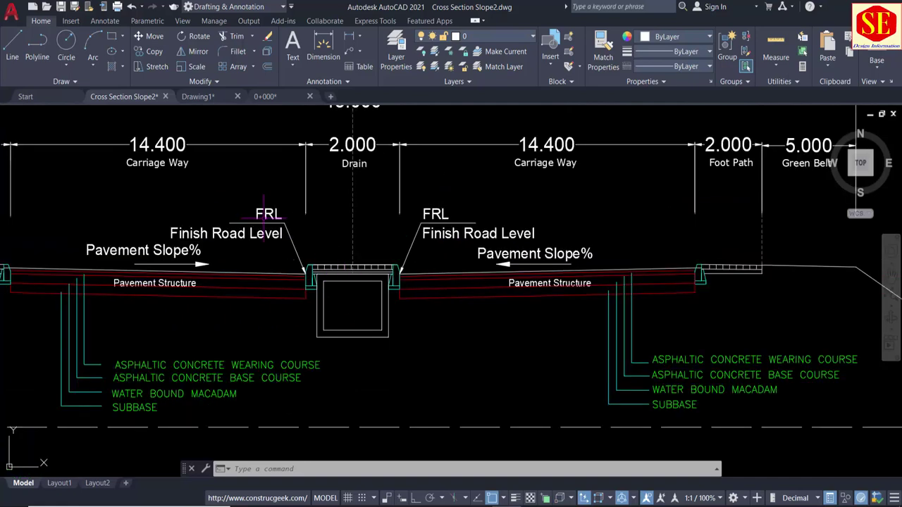
pyautogui.scroll(3, 239, 210)
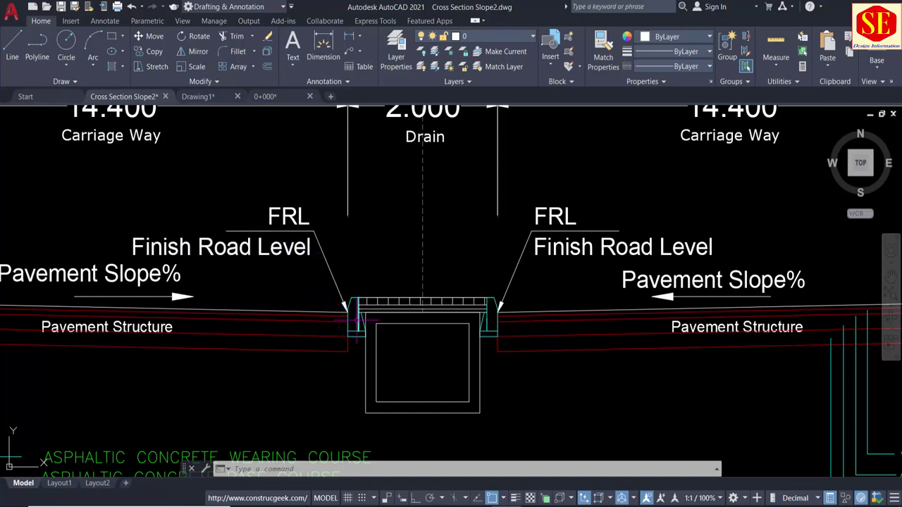
pyautogui.scroll(2, 501, 308)
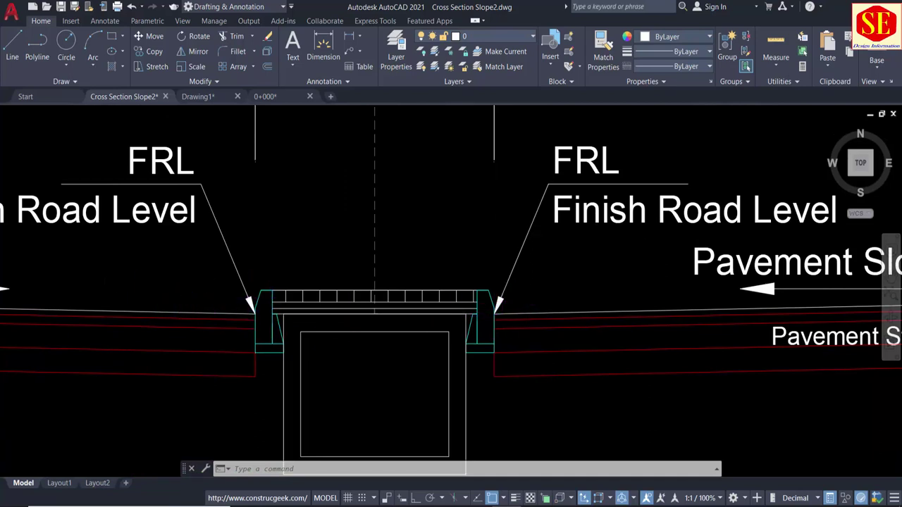
pyautogui.scroll(-5, 501, 310)
pyautogui.scroll(4, 510, 243)
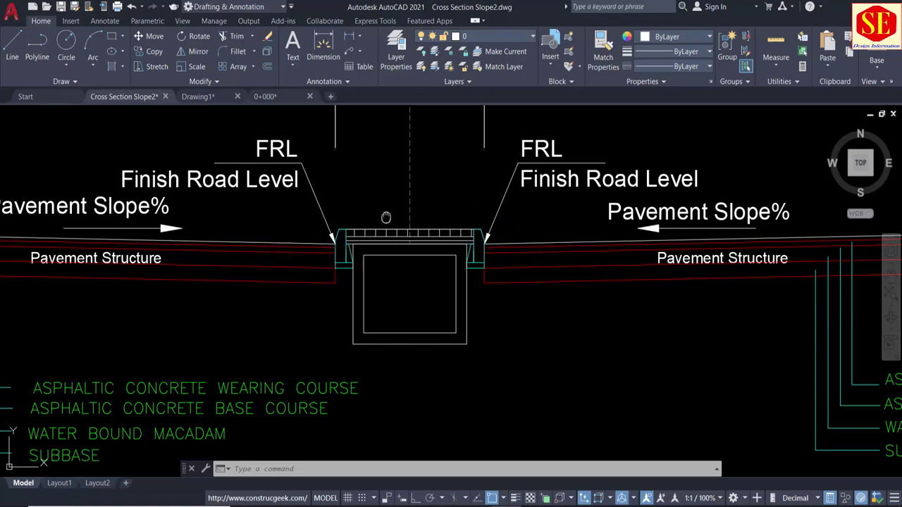
pyautogui.moveTo(386, 217); pyautogui.dragTo(401, 353, button='middle')
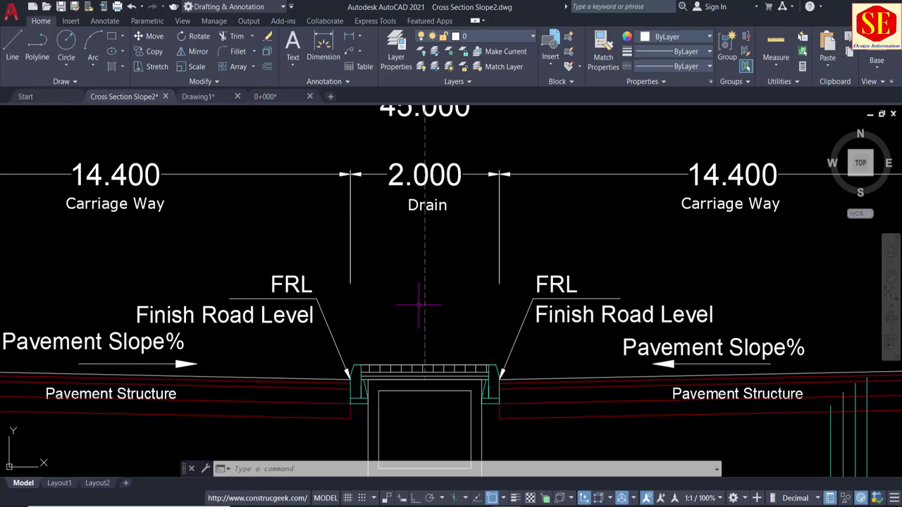
pyautogui.scroll(1, 418, 305)
pyautogui.scroll(1, 416, 304)
pyautogui.scroll(1, 281, 258)
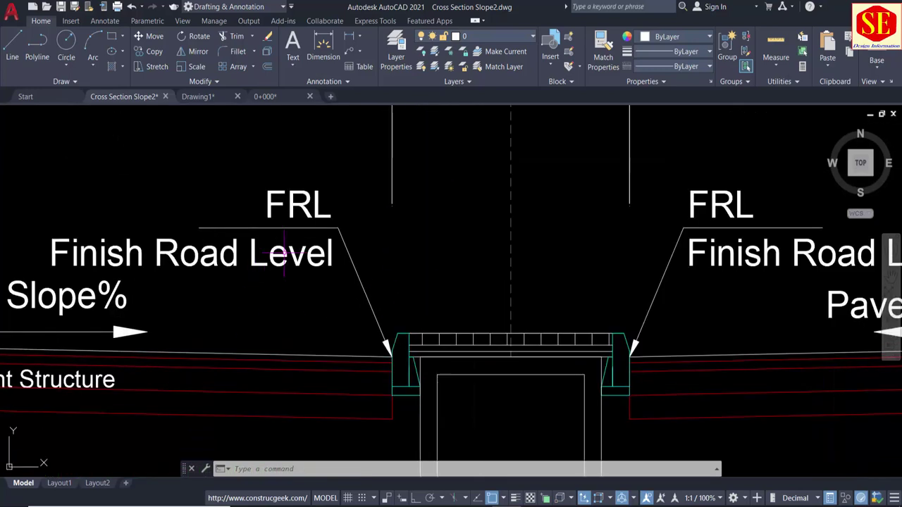
pyautogui.scroll(-4, 472, 340)
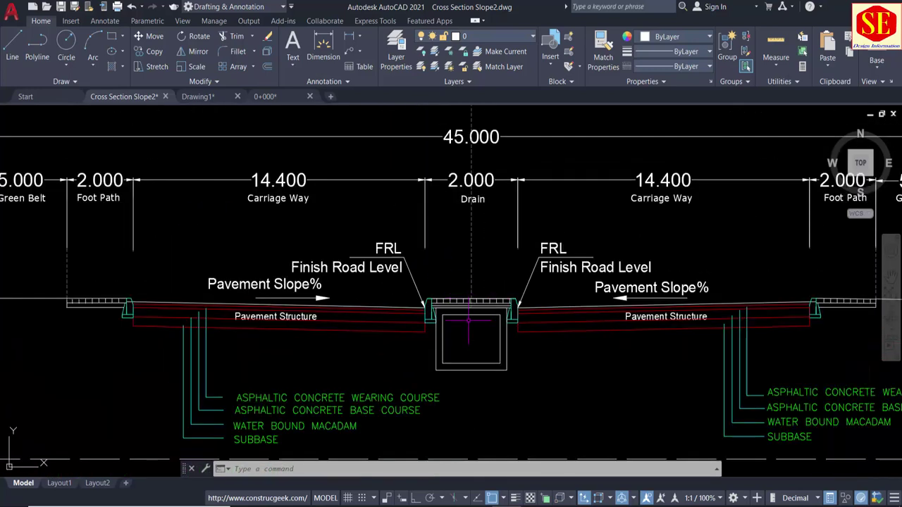
pyautogui.scroll(2, 397, 290)
pyautogui.scroll(2, 402, 297)
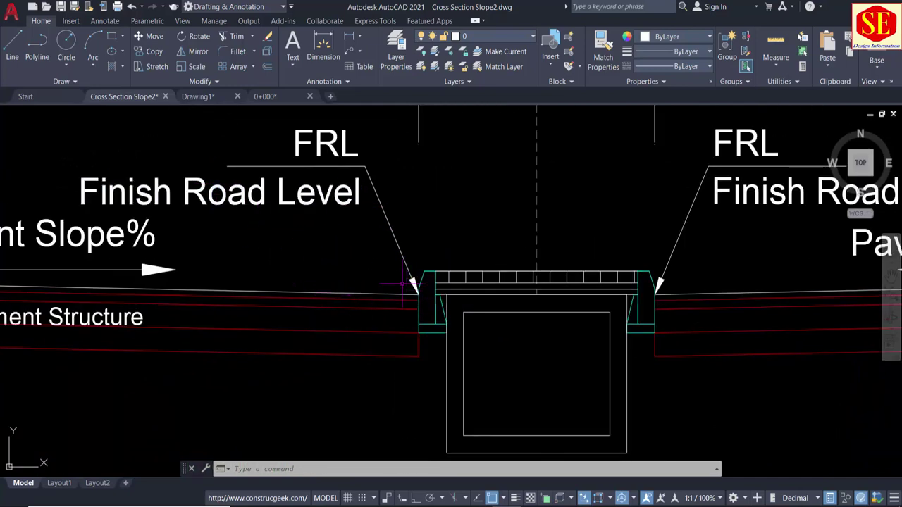
pyautogui.moveTo(710, 289); pyautogui.dragTo(462, 287, button='middle')
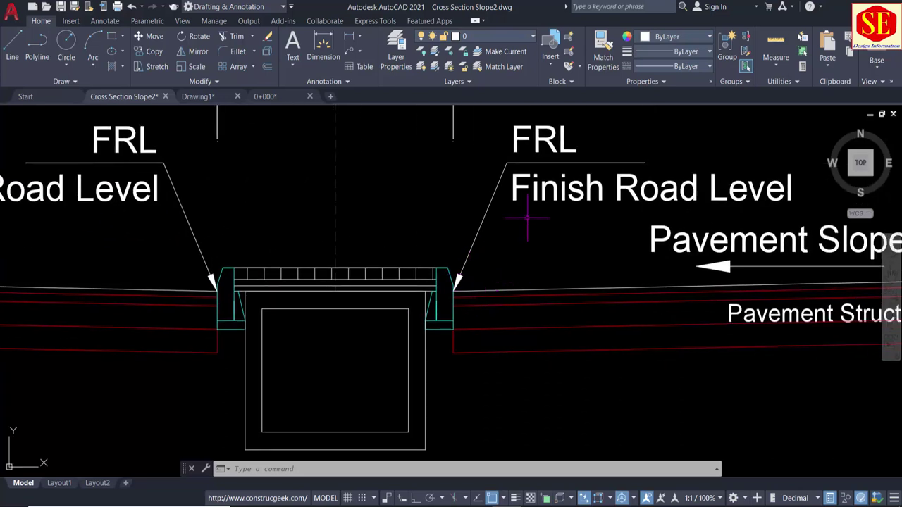
pyautogui.scroll(-2, 526, 218)
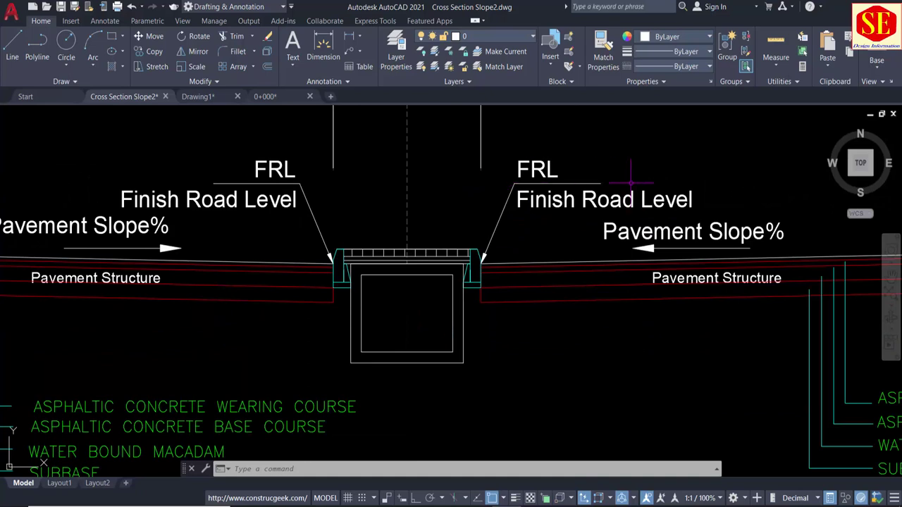
pyautogui.scroll(-2, 629, 181)
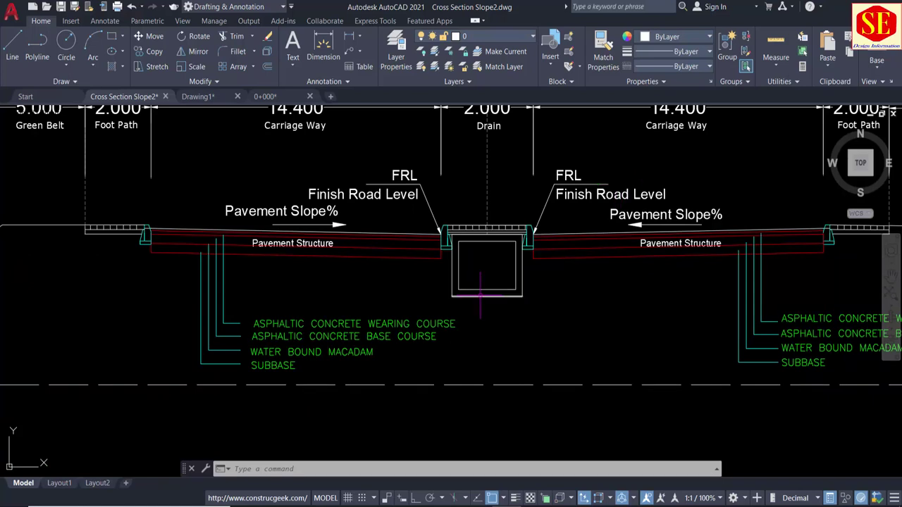
pyautogui.scroll(2, 293, 257)
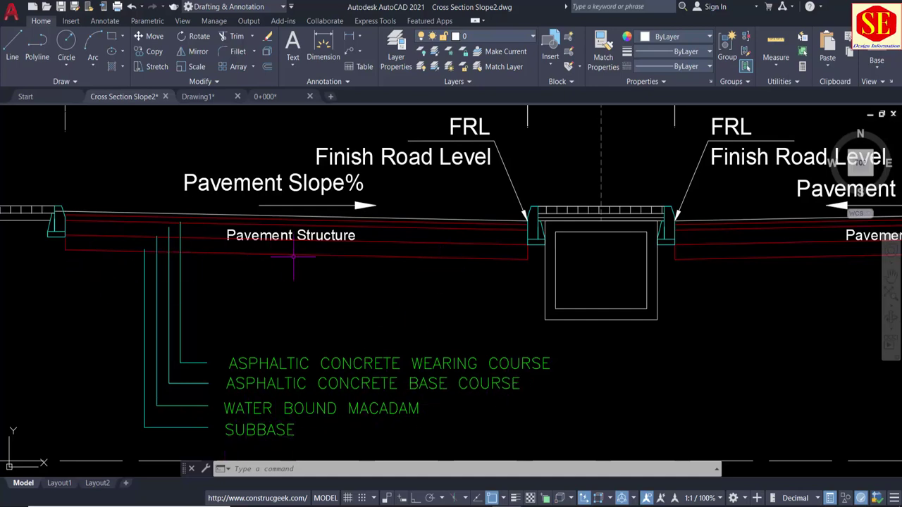
pyautogui.moveTo(523, 236); pyautogui.dragTo(412, 262, button='middle')
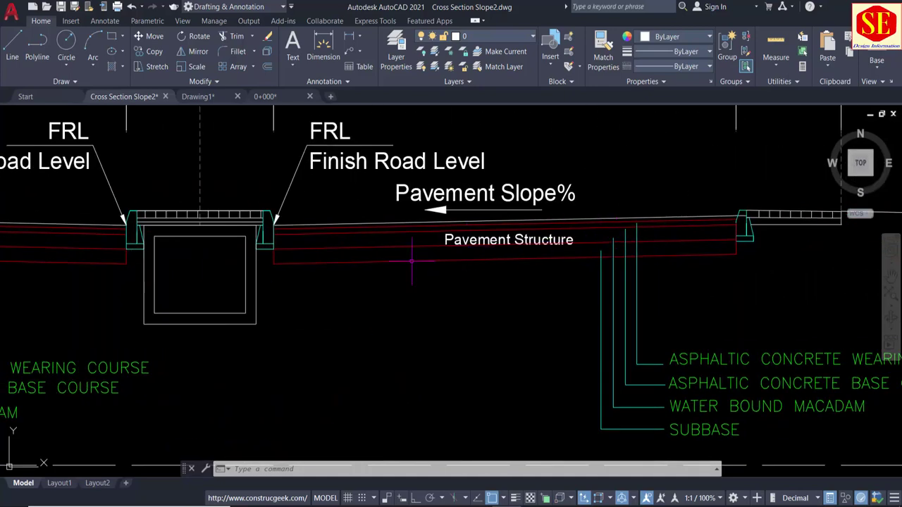
pyautogui.scroll(-2, 361, 280)
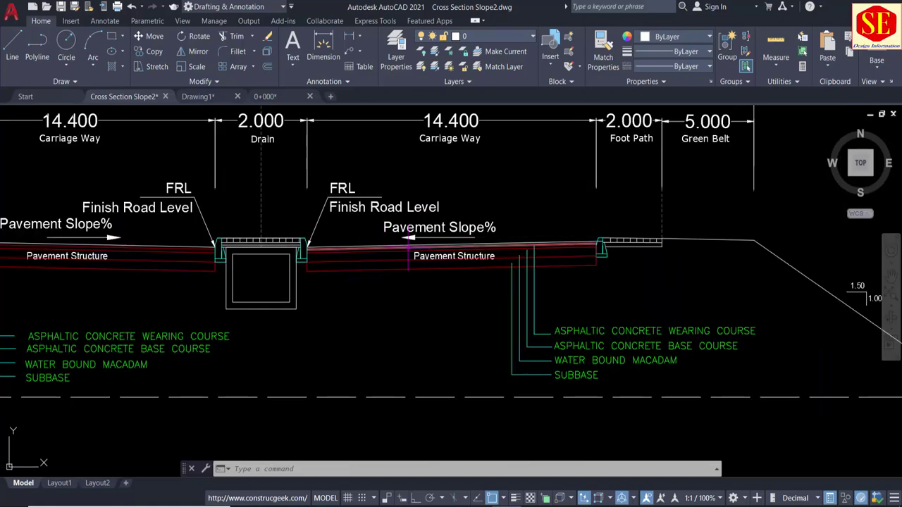
pyautogui.moveTo(23, 292); pyautogui.dragTo(131, 291, button='middle')
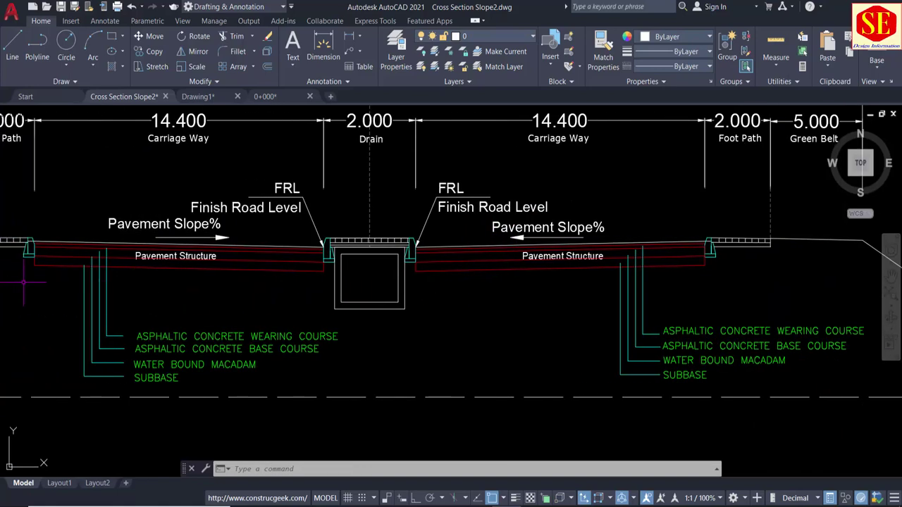
pyautogui.scroll(-2, 581, 286)
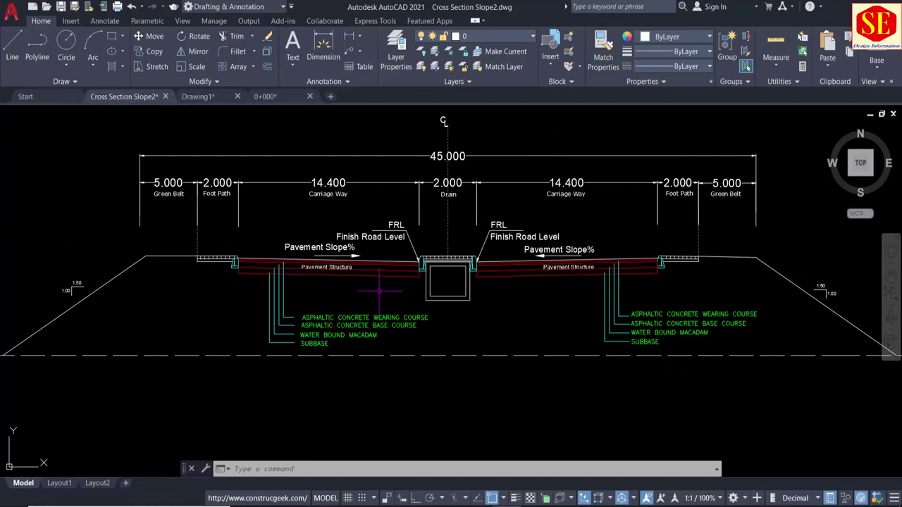
pyautogui.moveTo(250, 292); pyautogui.dragTo(395, 254, button='middle')
pyautogui.scroll(2, 237, 258)
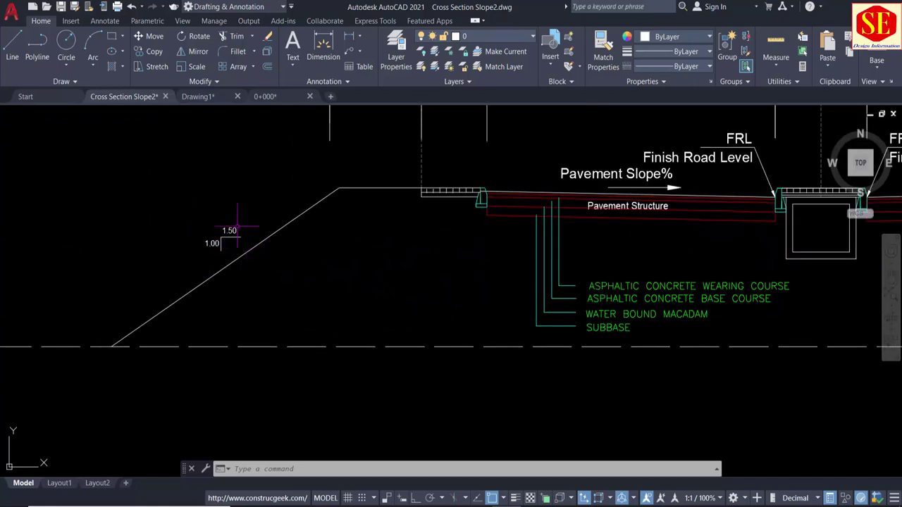
pyautogui.scroll(2, 237, 227)
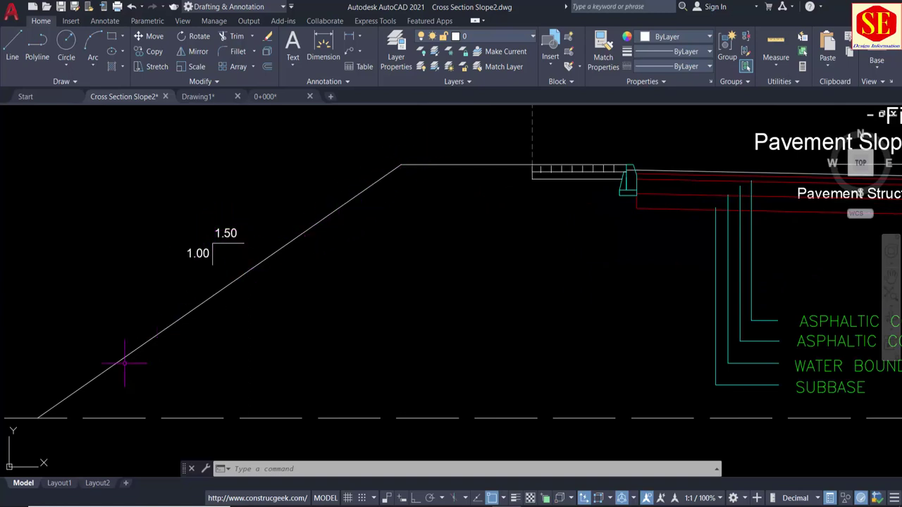
pyautogui.scroll(-2, 124, 363)
pyautogui.scroll(-2, 96, 373)
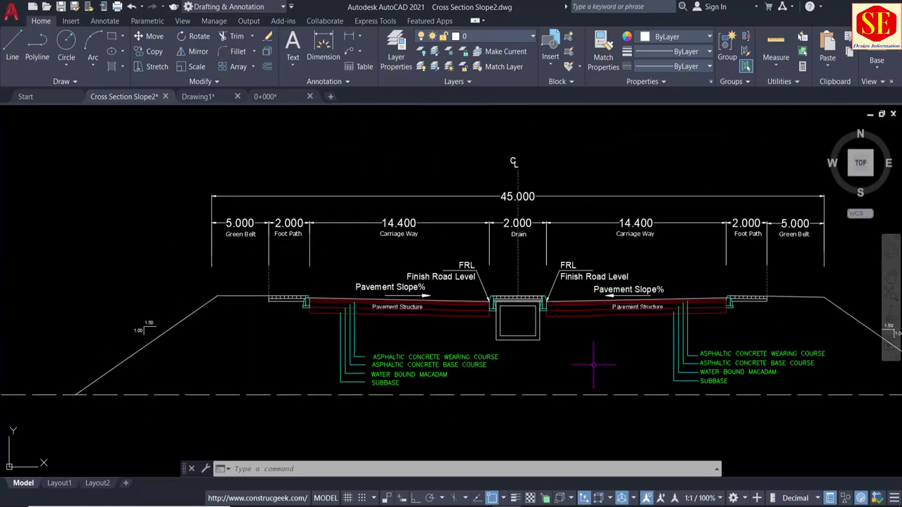
pyautogui.moveTo(594, 365); pyautogui.dragTo(176, 367, button='middle')
pyautogui.scroll(-2, 176, 366)
pyautogui.scroll(1, 401, 283)
pyautogui.moveTo(400, 284); pyautogui.dragTo(189, 279, button='middle')
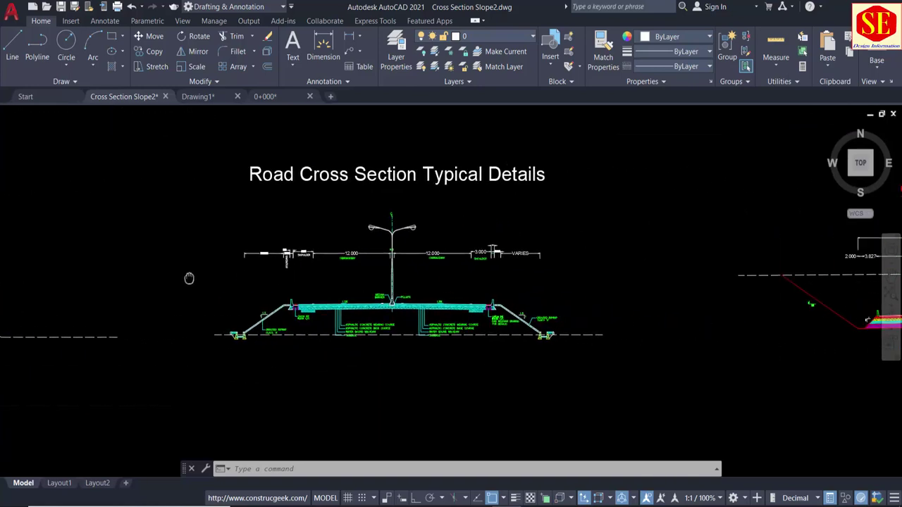
pyautogui.scroll(2, 346, 267)
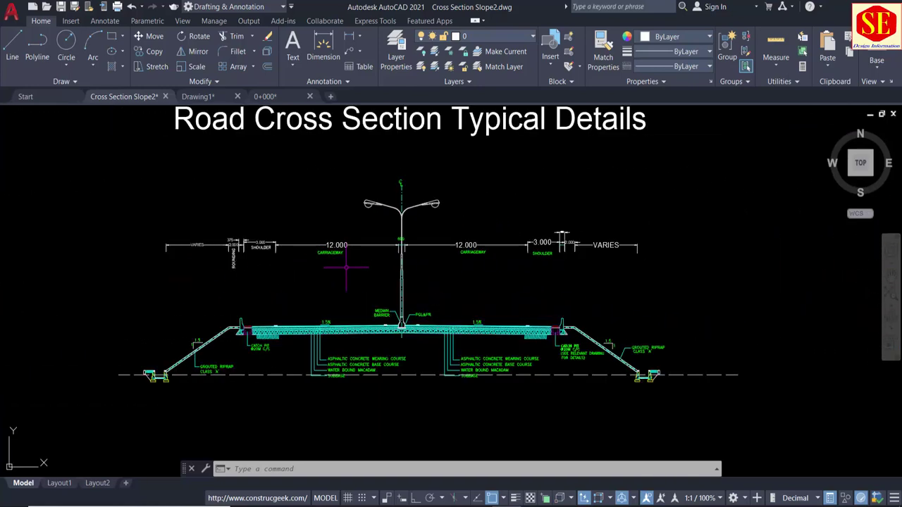
pyautogui.scroll(2, 520, 360)
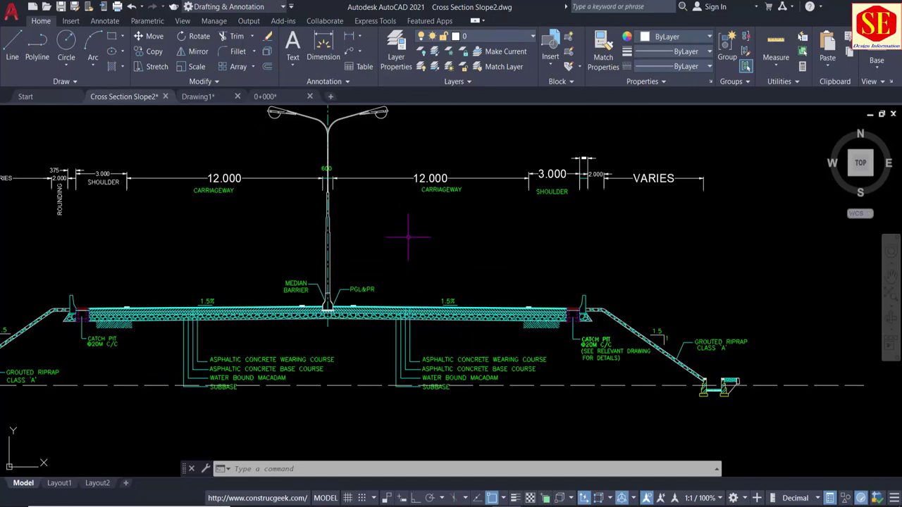
pyautogui.scroll(-2, 408, 236)
pyautogui.scroll(4, 353, 276)
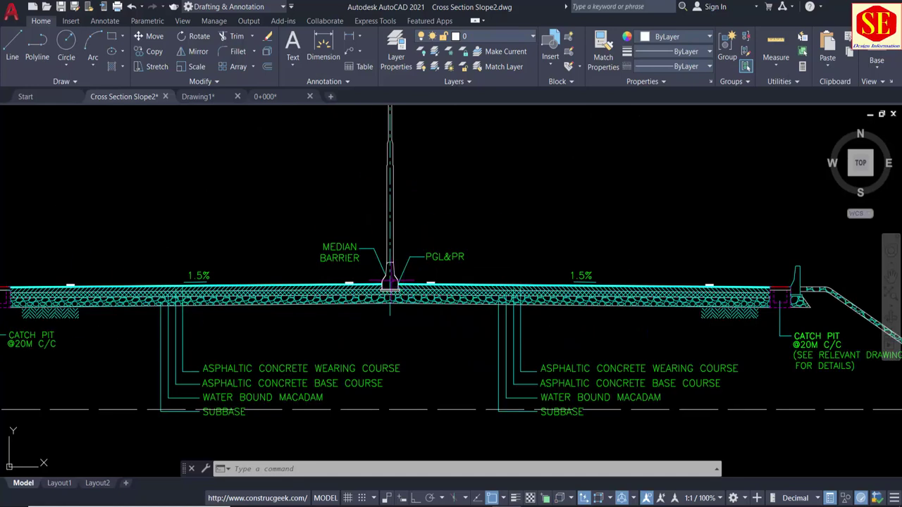
pyautogui.scroll(-2, 389, 281)
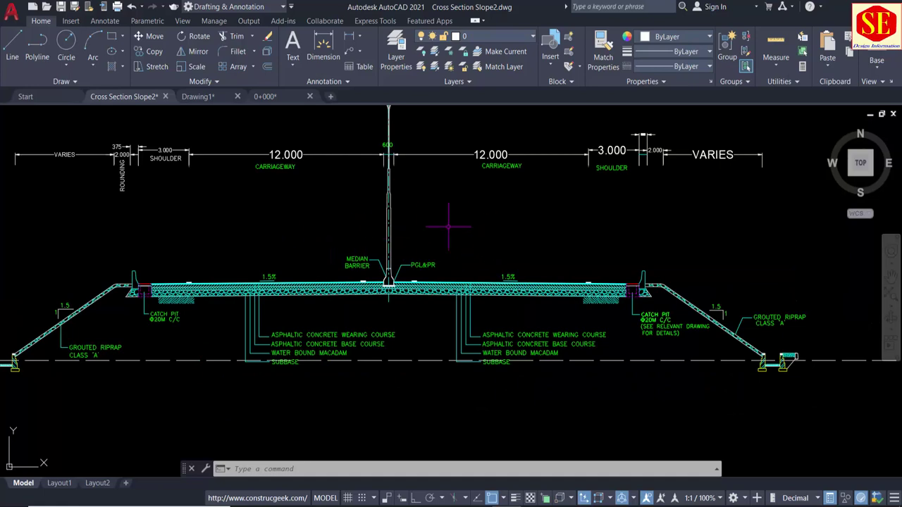
pyautogui.scroll(2, 612, 299)
pyautogui.moveTo(612, 299); pyautogui.dragTo(442, 248, button='middle')
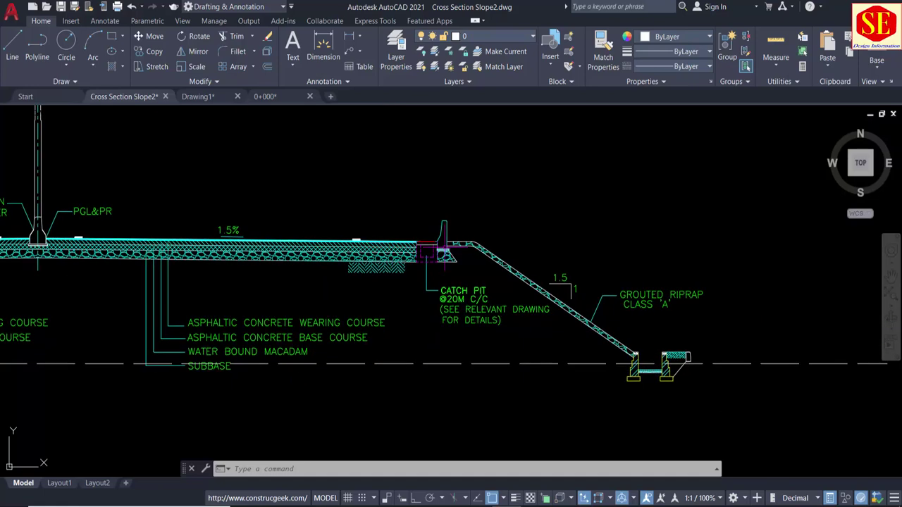
pyautogui.scroll(2, 446, 241)
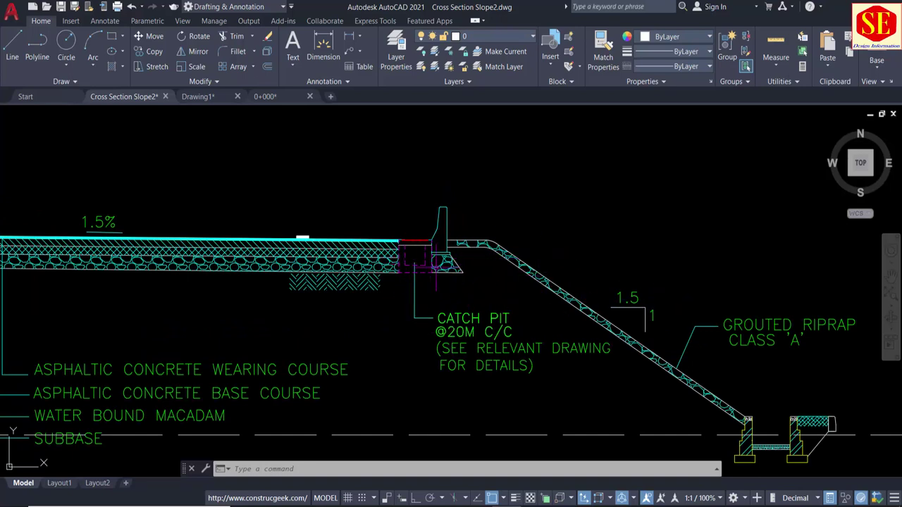
pyautogui.moveTo(721, 343); pyautogui.dragTo(577, 236, button='middle')
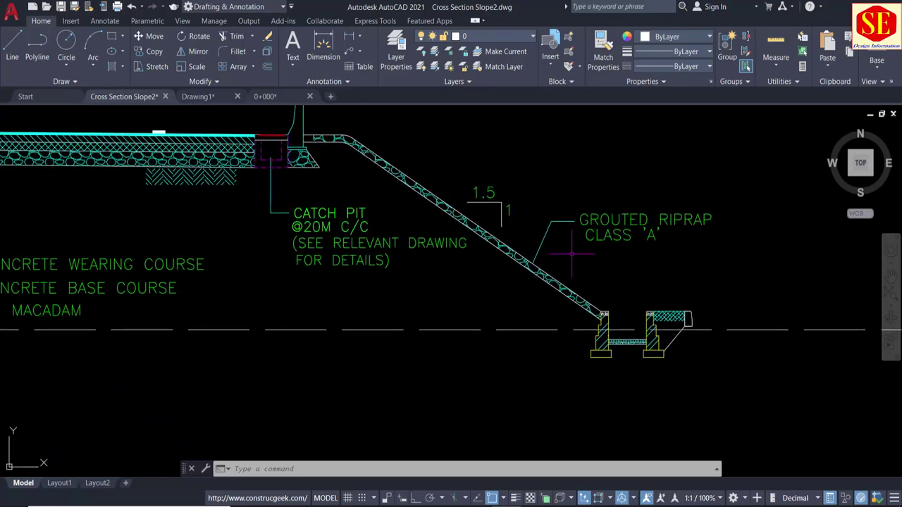
pyautogui.scroll(4, 453, 185)
pyautogui.scroll(-4, 346, 211)
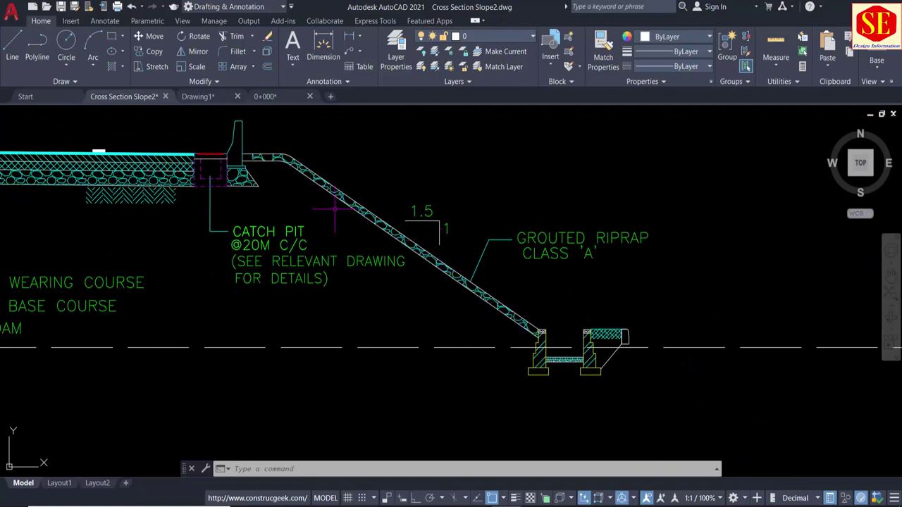
pyautogui.scroll(-2, 594, 316)
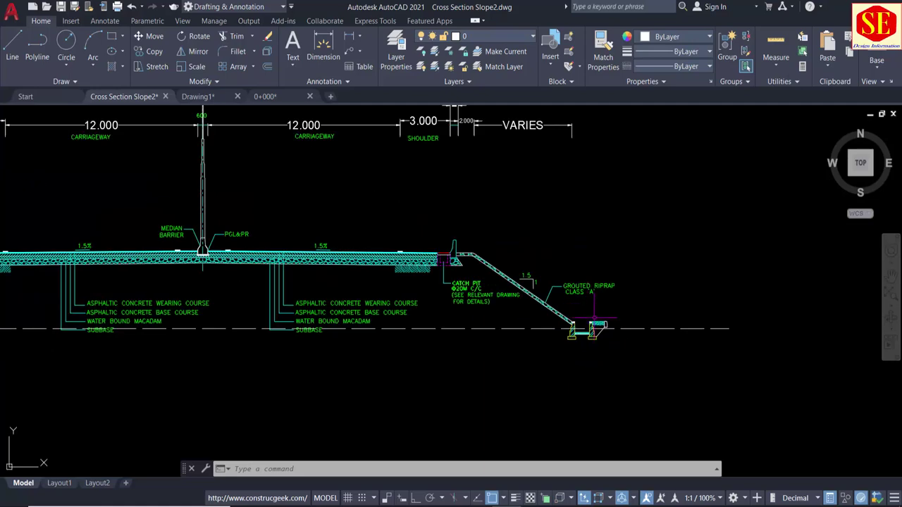
pyautogui.scroll(-1, 594, 318)
pyautogui.moveTo(353, 317); pyautogui.dragTo(536, 317, button='middle')
pyautogui.scroll(2, 83, 321)
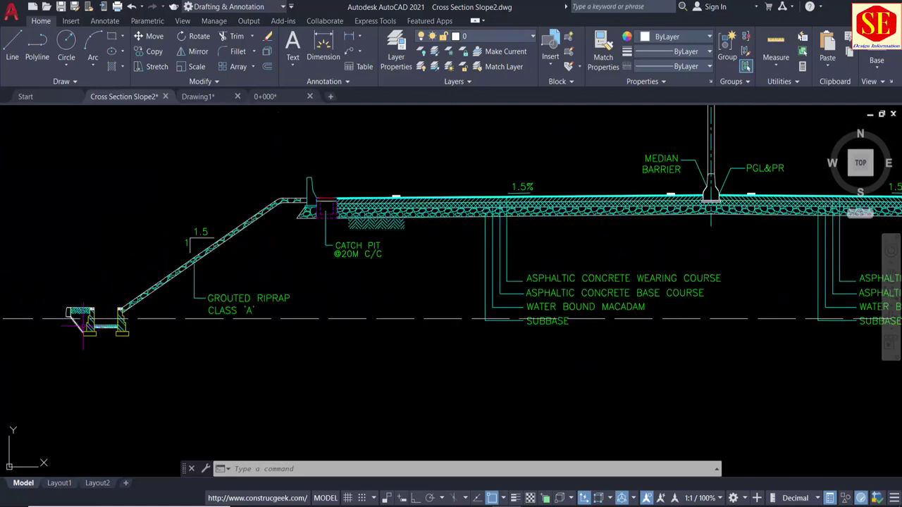
pyautogui.moveTo(100, 312); pyautogui.dragTo(224, 303, button='middle')
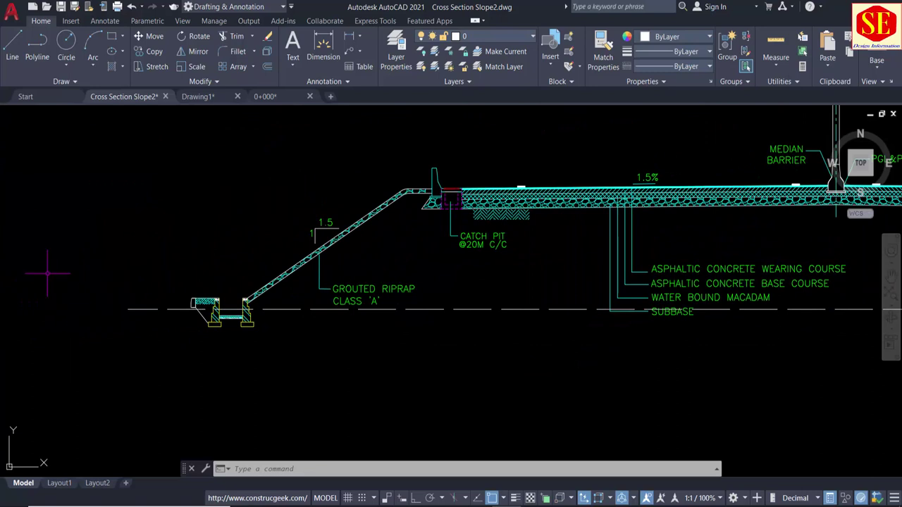
pyautogui.scroll(-2, 34, 289)
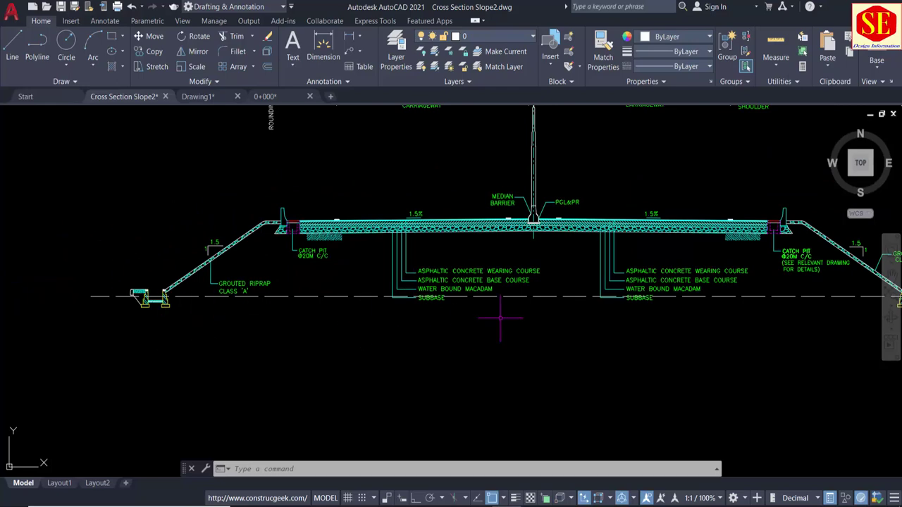
pyautogui.moveTo(500, 318); pyautogui.dragTo(376, 346, button='middle')
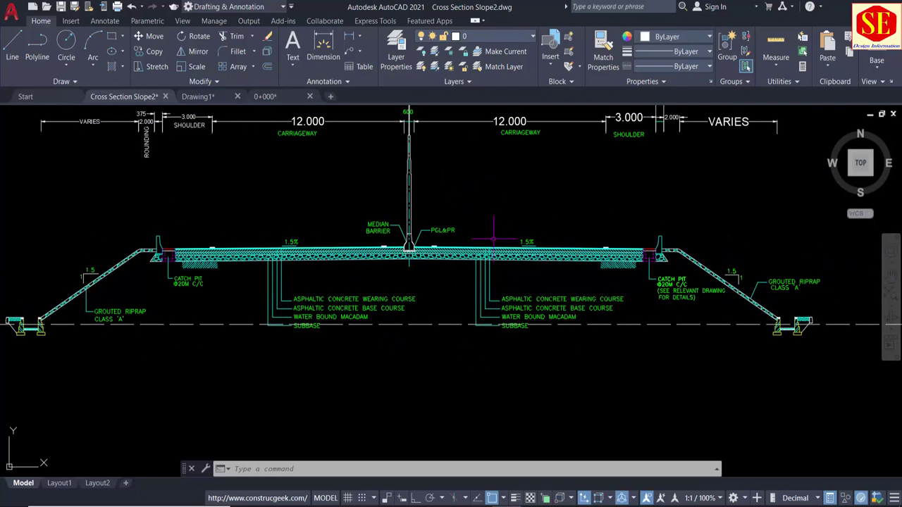
pyautogui.scroll(-3, 493, 240)
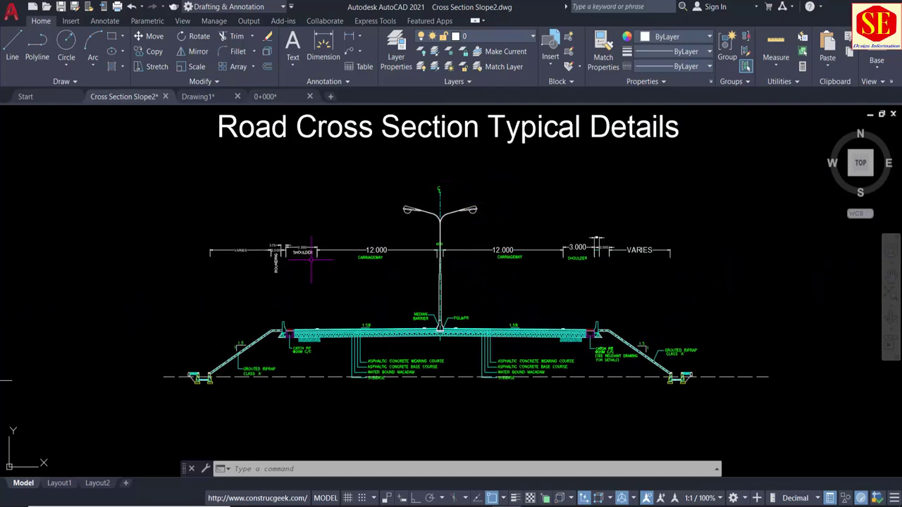
pyautogui.scroll(-3, 310, 259)
pyautogui.moveTo(311, 259)
pyautogui.mouseDown(button='middle')
pyautogui.moveTo(533, 317)
pyautogui.moveTo(468, 291)
pyautogui.mouseUp(button='middle')
pyautogui.scroll(4, 282, 257)
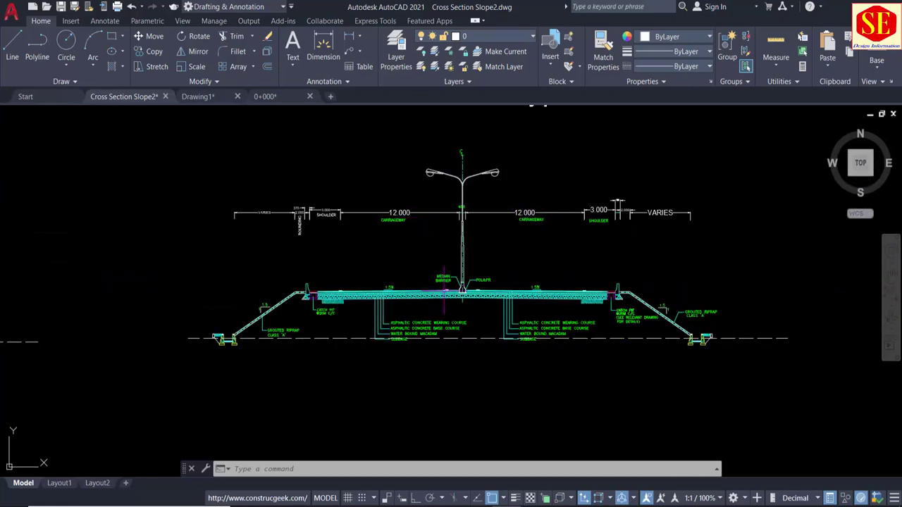
pyautogui.scroll(2, 438, 340)
pyautogui.scroll(4, 505, 237)
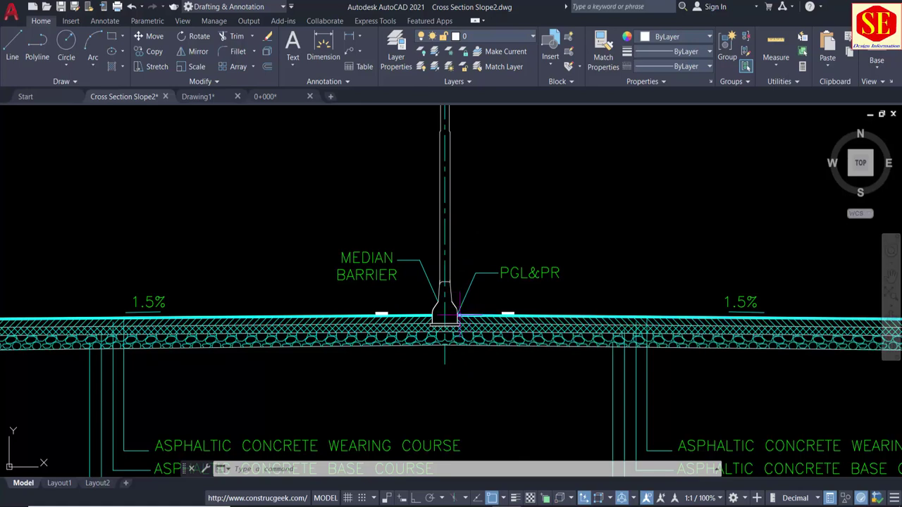
# Step: Inspect the right catch pit and slope of the current cross-section
pyautogui.scroll(3, 463, 310)
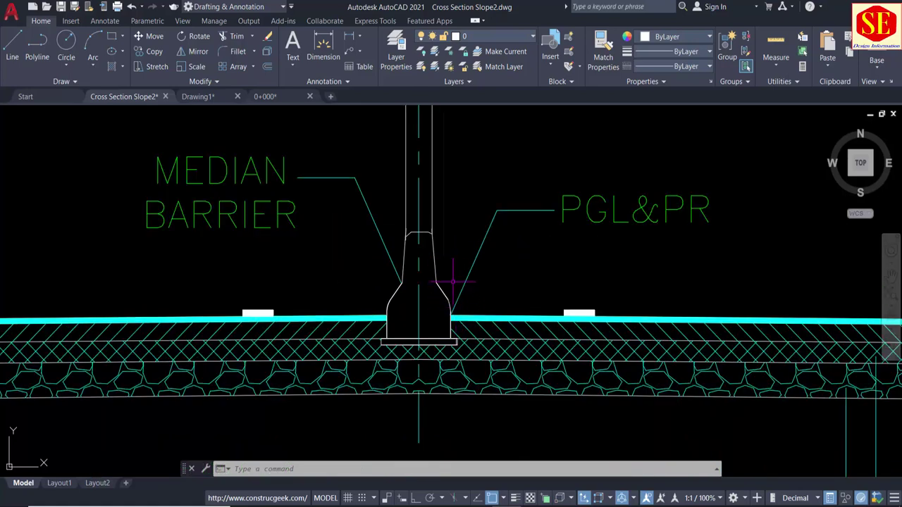
pyautogui.scroll(-5, 439, 227)
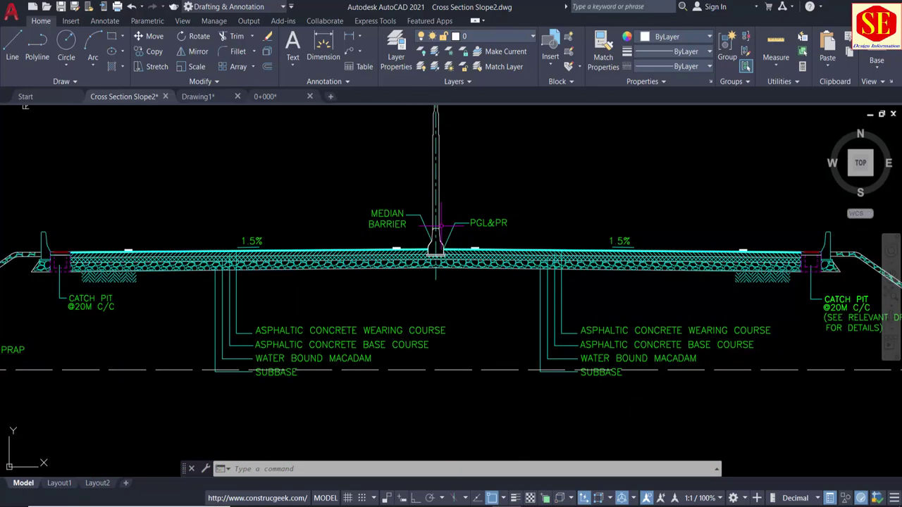
pyautogui.moveTo(592, 302); pyautogui.dragTo(485, 240, button='middle')
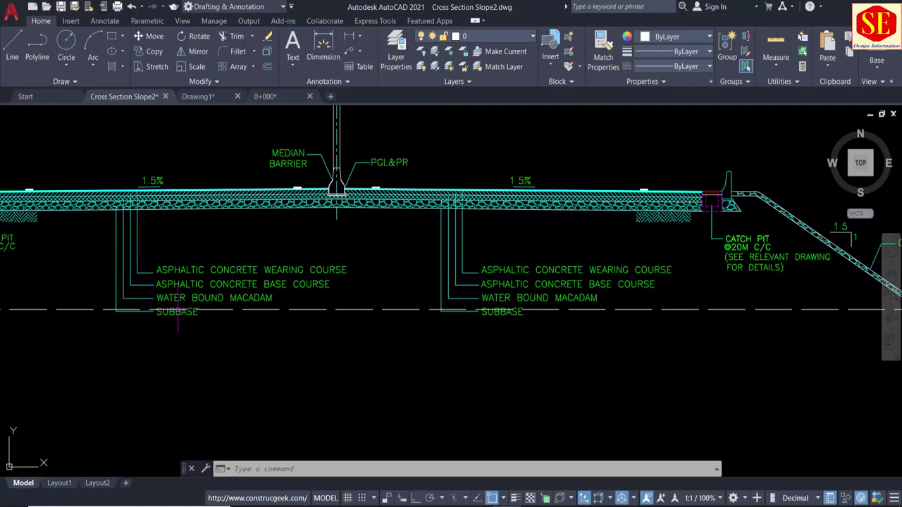
pyautogui.scroll(-2, 144, 285)
pyautogui.scroll(-4, 289, 254)
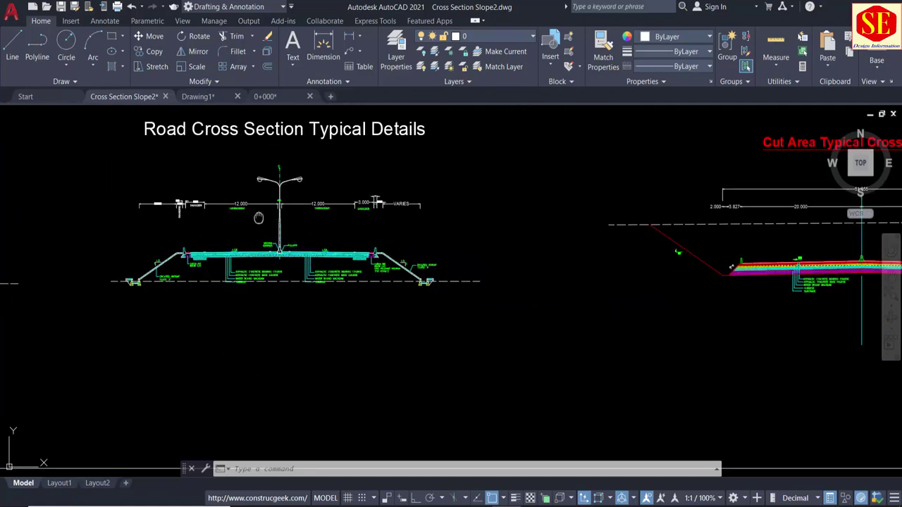
pyautogui.scroll(2, 271, 239)
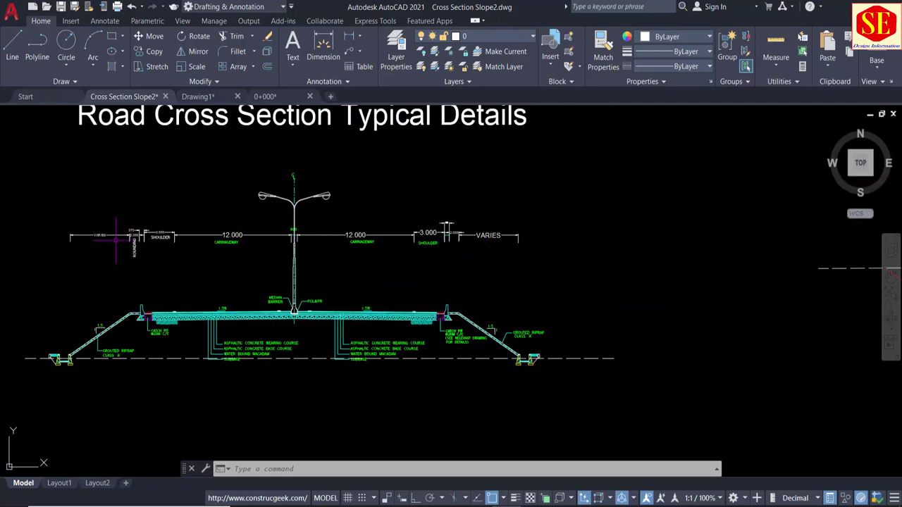
pyautogui.scroll(2, 428, 232)
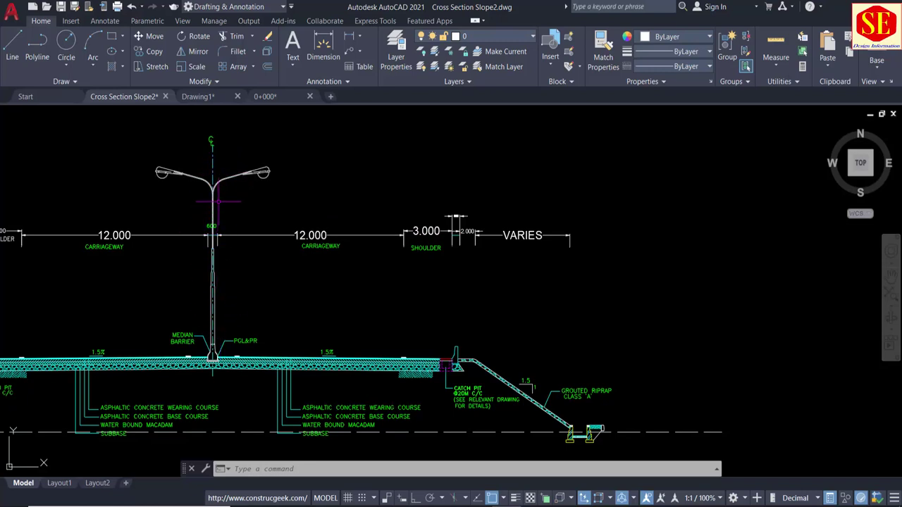
# Step: View the lamp head, then zoom out to show all four sections side by side
pyautogui.moveTo(195, 273); pyautogui.dragTo(233, 264, button='middle')
pyautogui.scroll(-2, 422, 216)
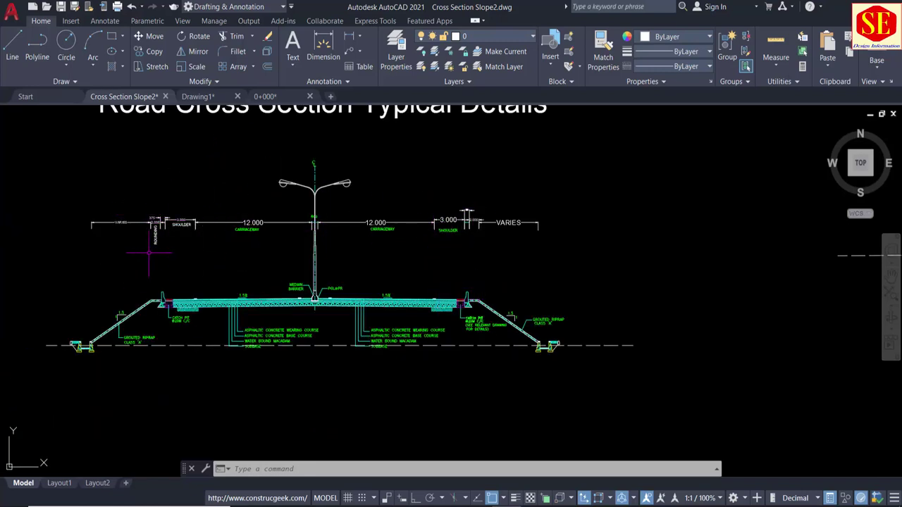
pyautogui.scroll(-2, 208, 264)
pyautogui.scroll(-3, 350, 253)
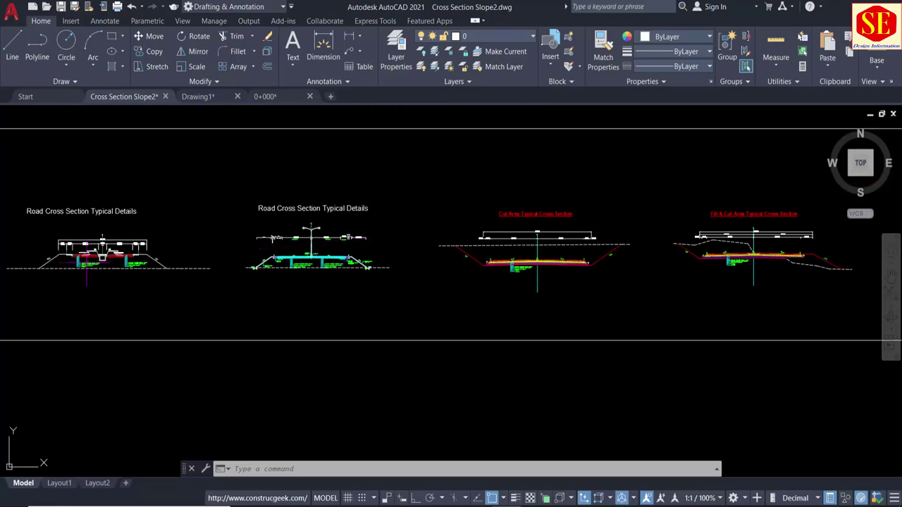
pyautogui.scroll(2, 358, 250)
pyautogui.moveTo(357, 250); pyautogui.dragTo(64, 246, button='middle')
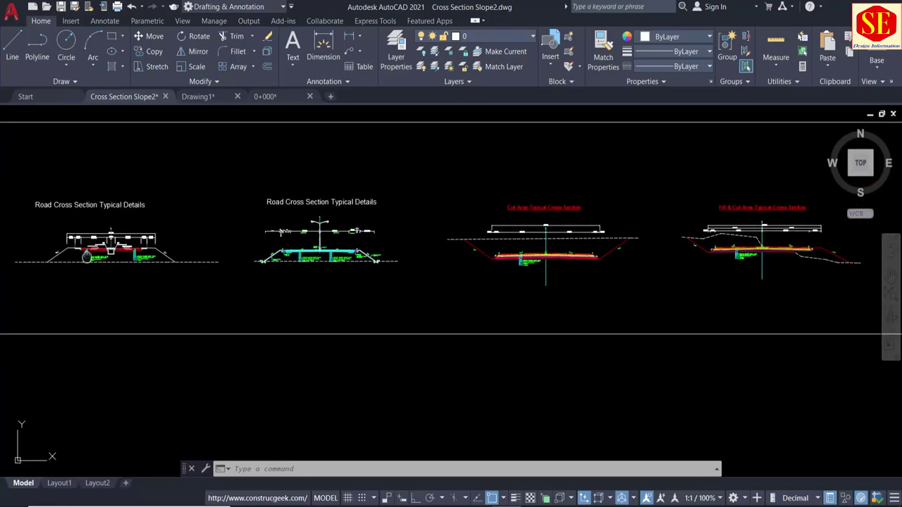
pyautogui.scroll(2, 517, 231)
pyautogui.scroll(2, 464, 206)
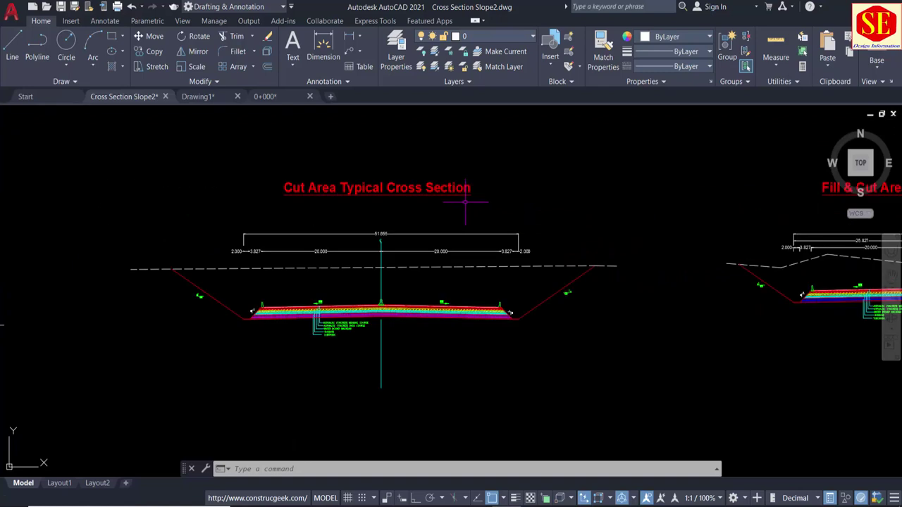
pyautogui.scroll(2, 312, 319)
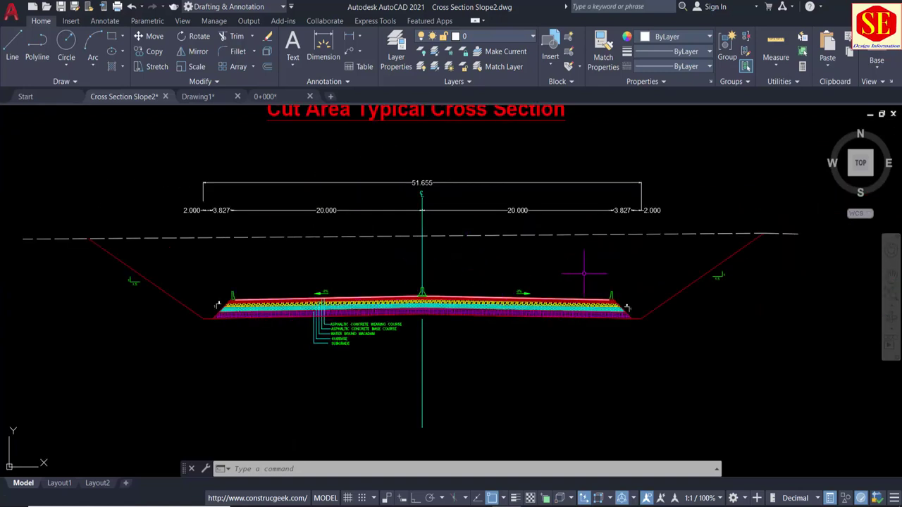
pyautogui.scroll(2, 583, 273)
pyautogui.scroll(-2, 300, 260)
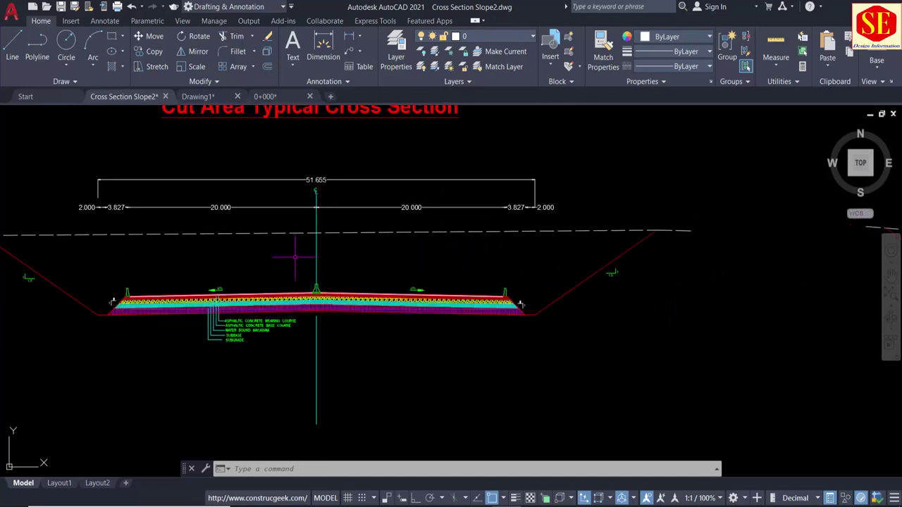
pyautogui.click(280, 233)
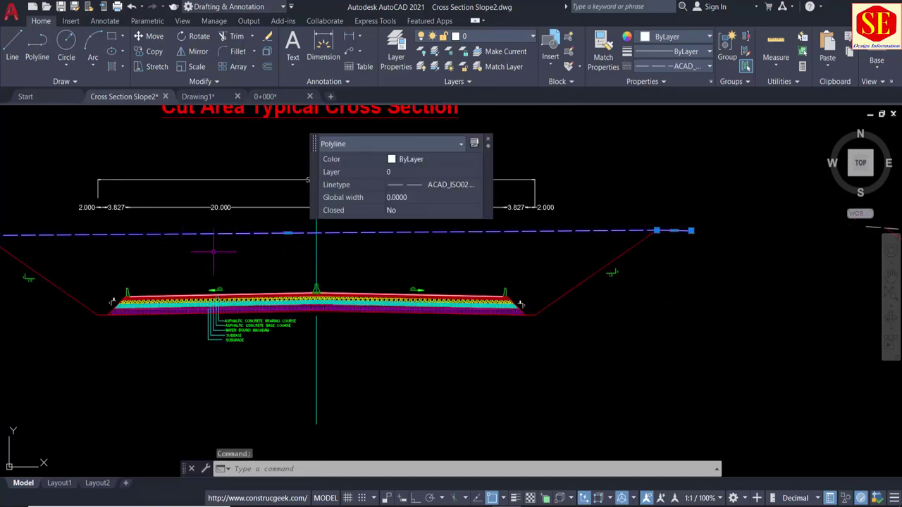
pyautogui.press('Escape')
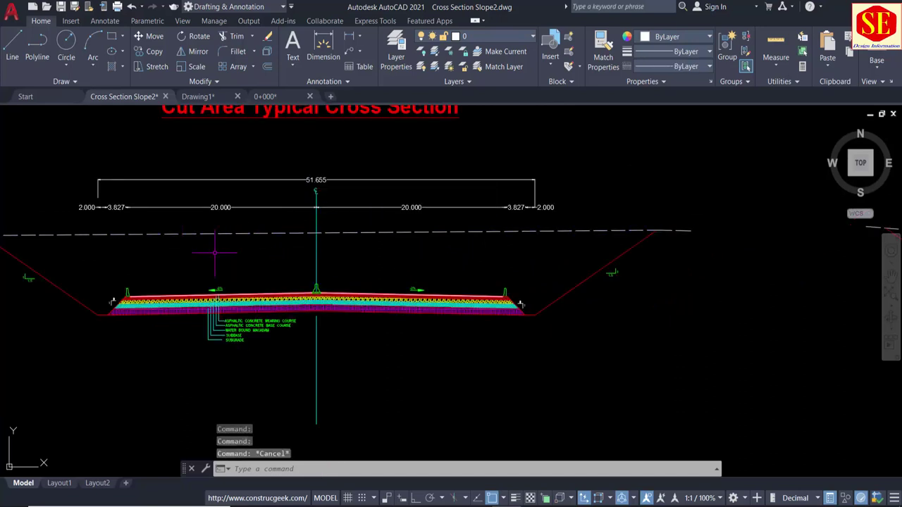
pyautogui.moveTo(337, 248); pyautogui.dragTo(397, 235, button='middle')
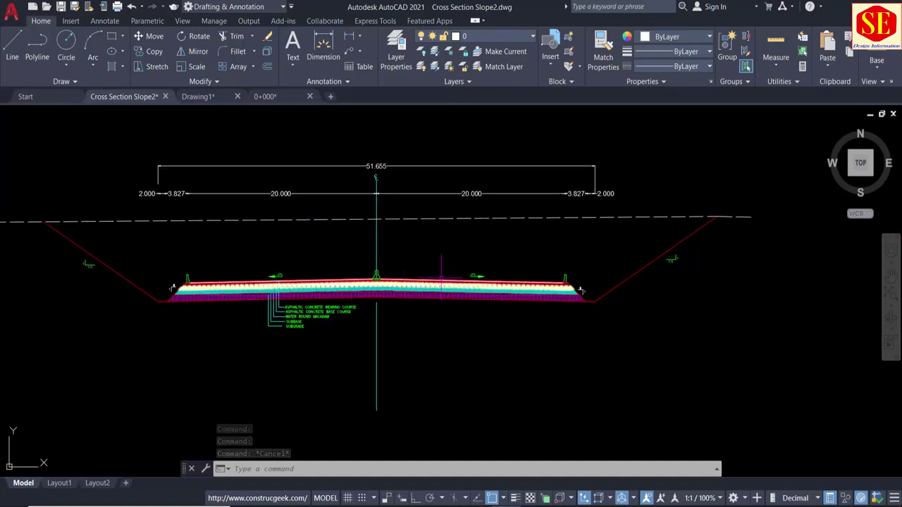
pyautogui.moveTo(289, 286); pyautogui.dragTo(429, 259, button='middle')
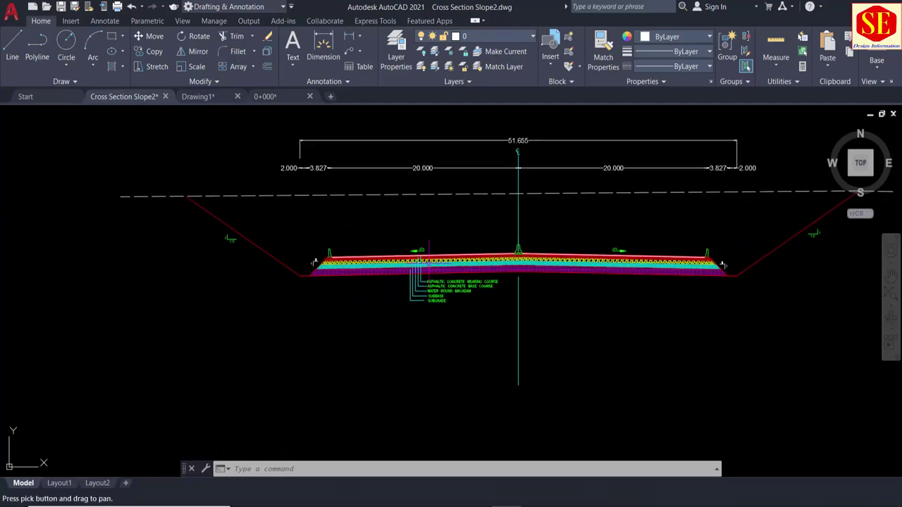
pyautogui.scroll(4, 313, 263)
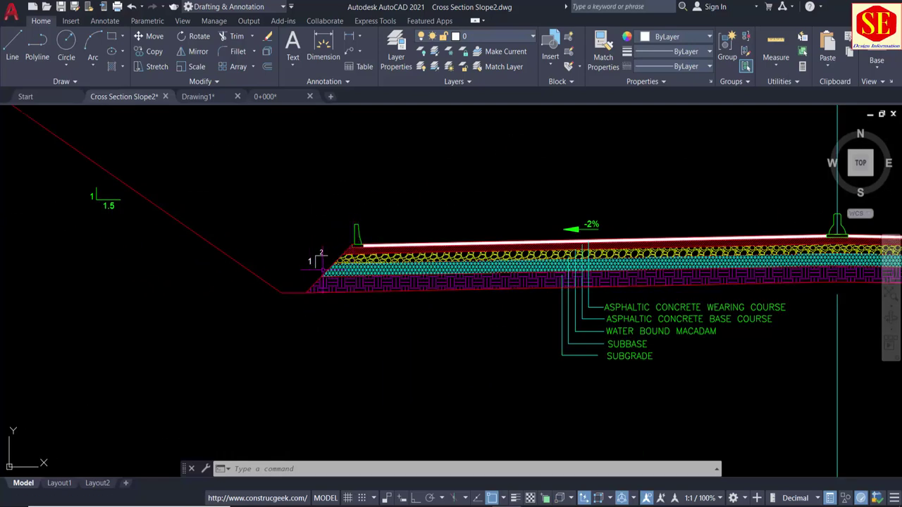
pyautogui.scroll(-2, 427, 217)
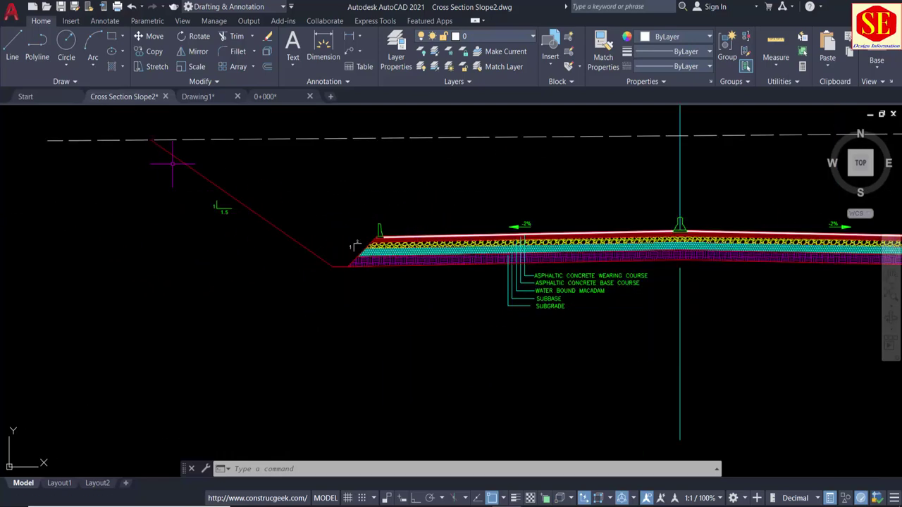
pyautogui.scroll(4, 215, 205)
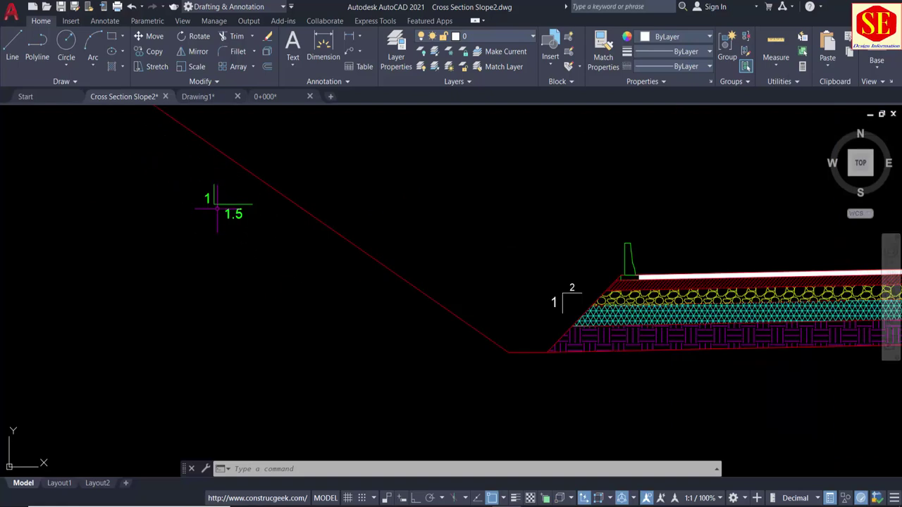
pyautogui.scroll(-4, 237, 227)
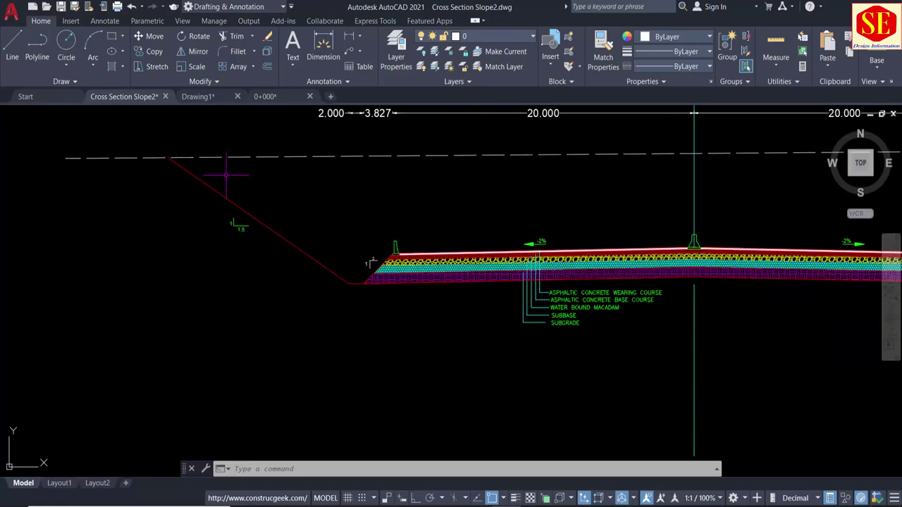
pyautogui.moveTo(175, 159); pyautogui.dragTo(178, 247, button='middle')
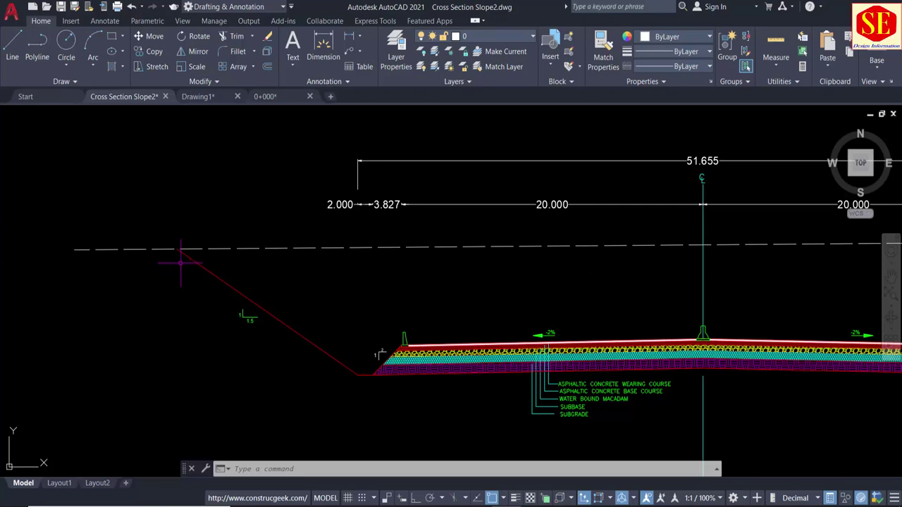
pyautogui.scroll(3, 241, 314)
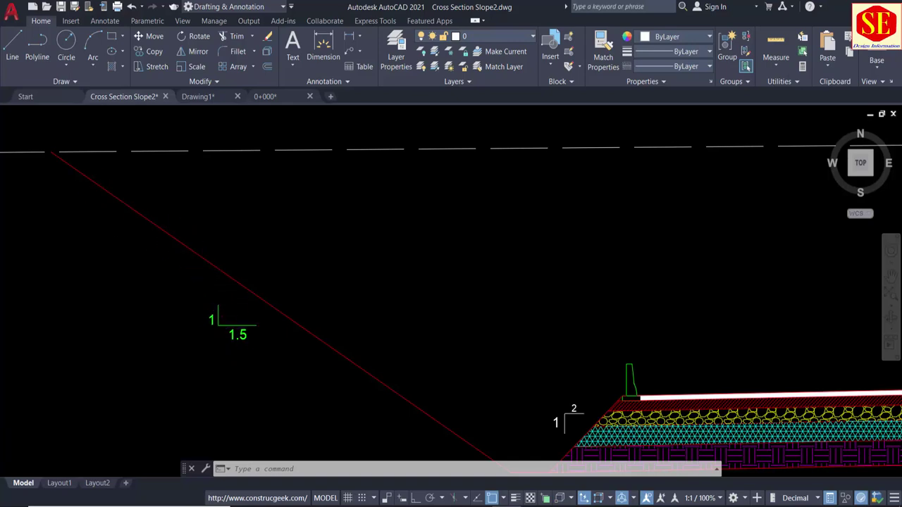
pyautogui.scroll(-3, 298, 328)
pyautogui.scroll(3, 233, 265)
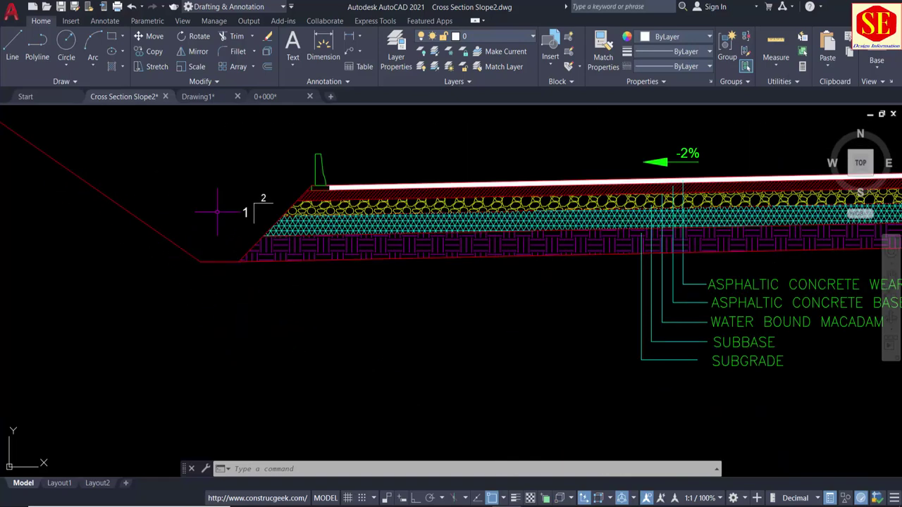
pyautogui.scroll(-2, 151, 211)
pyautogui.scroll(-3, 95, 169)
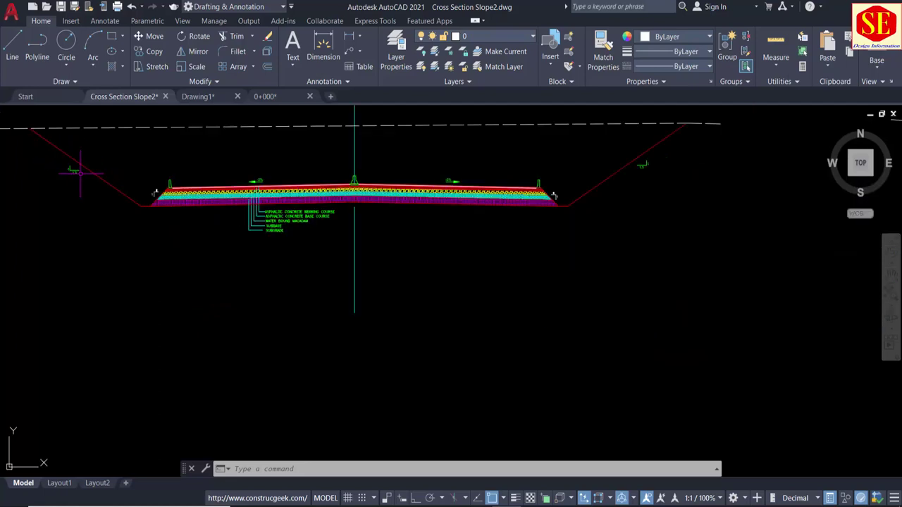
pyautogui.scroll(2, 103, 186)
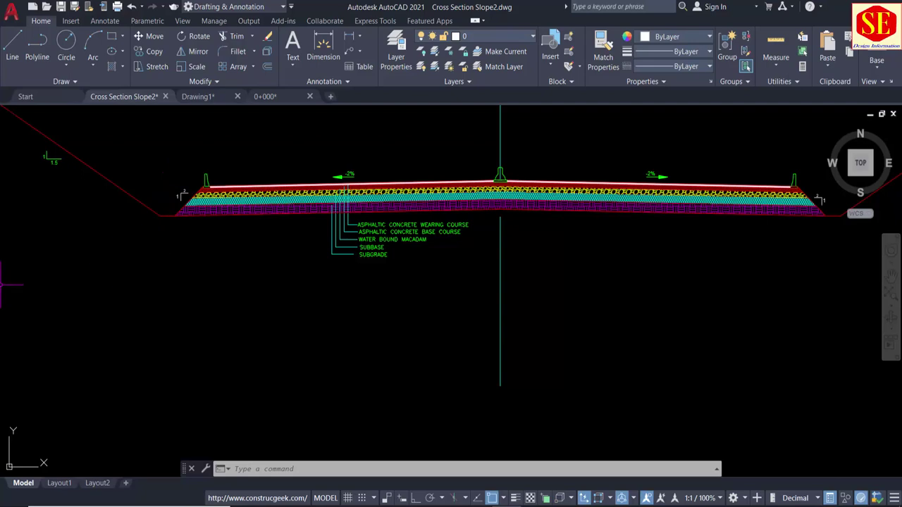
pyautogui.scroll(-2, 164, 210)
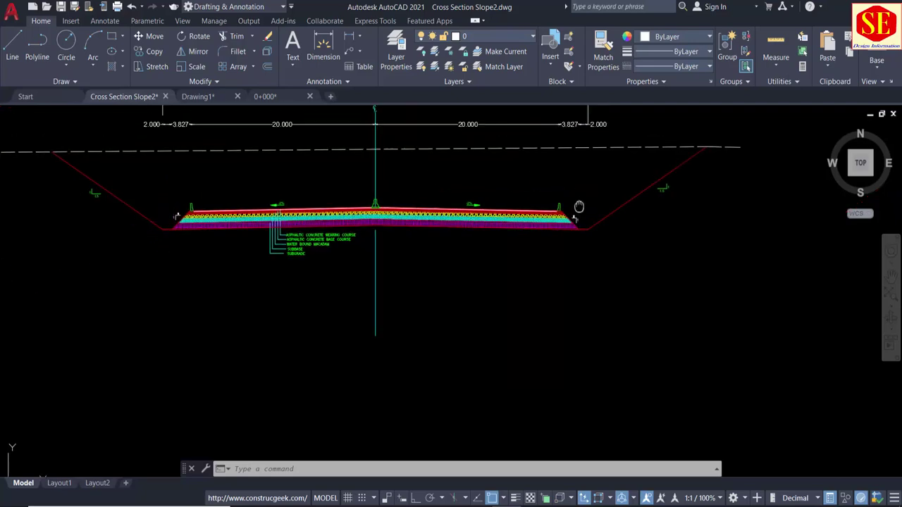
pyautogui.scroll(3, 578, 205)
pyautogui.scroll(-3, 583, 245)
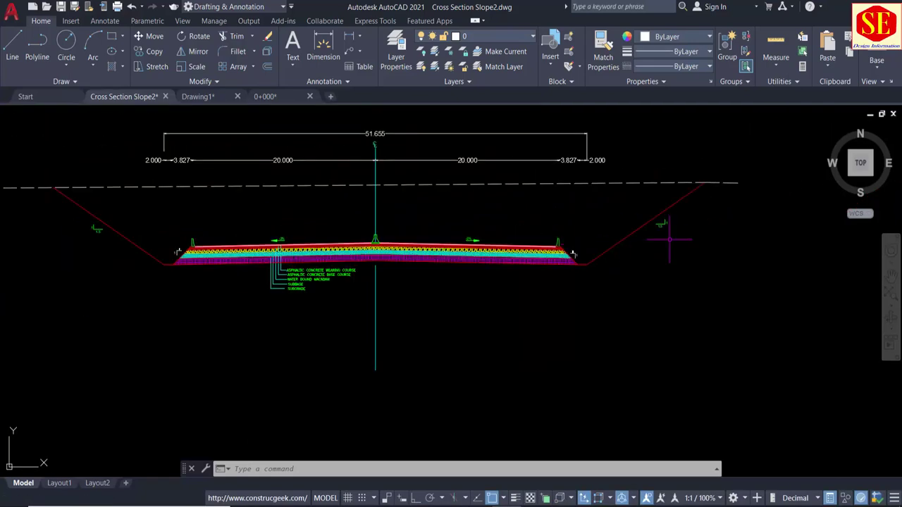
pyautogui.click(674, 201)
pyautogui.scroll(4, 574, 255)
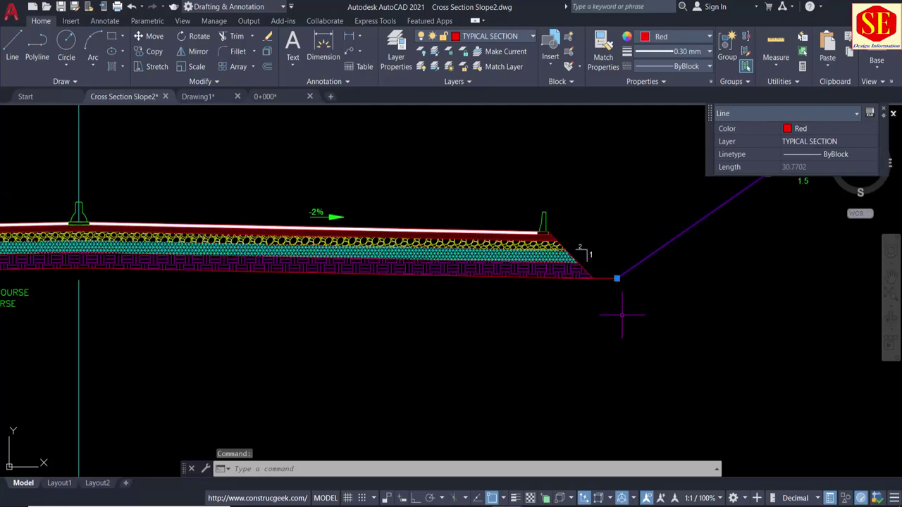
pyautogui.press('Escape')
pyautogui.click(604, 277)
pyautogui.moveTo(223, 291); pyautogui.dragTo(557, 291, button='middle')
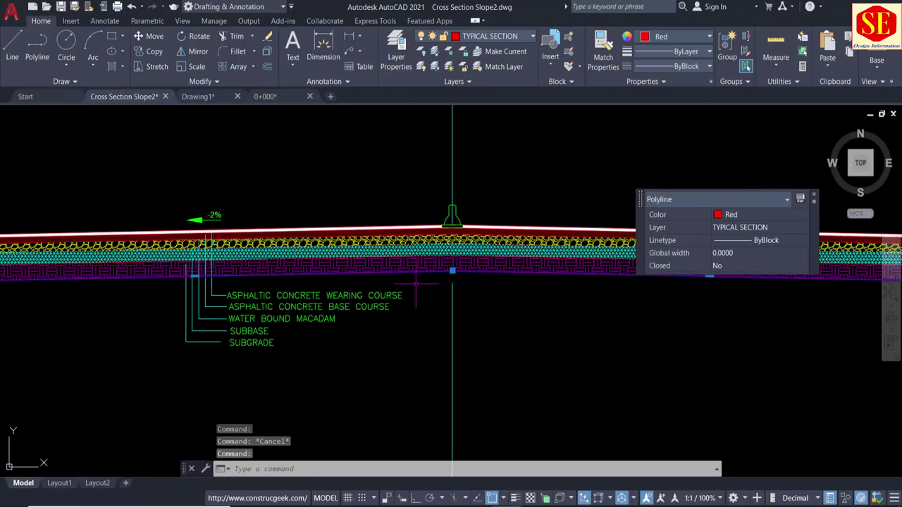
pyautogui.scroll(3, 247, 366)
pyautogui.press('Escape')
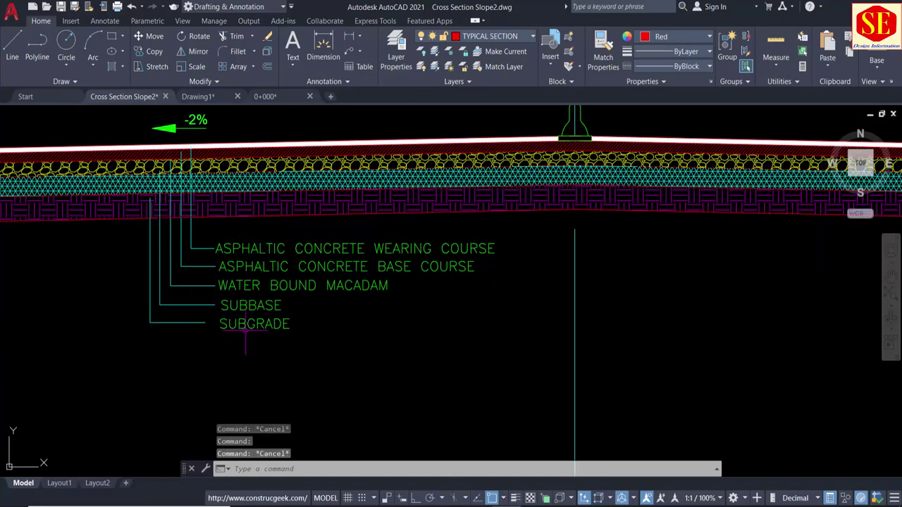
pyautogui.click(240, 326)
pyautogui.moveTo(251, 343); pyautogui.dragTo(189, 346, button='middle')
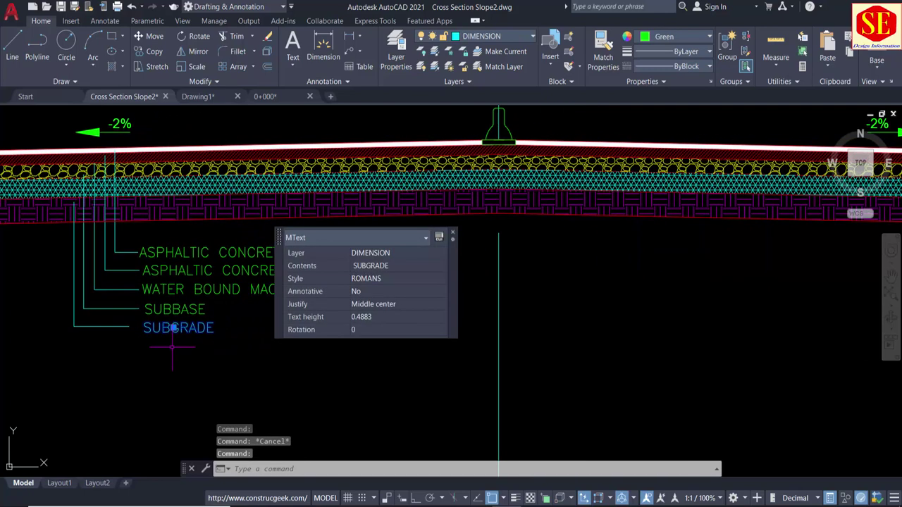
pyautogui.scroll(2, 209, 334)
pyautogui.press('Escape')
pyautogui.scroll(-2, 210, 334)
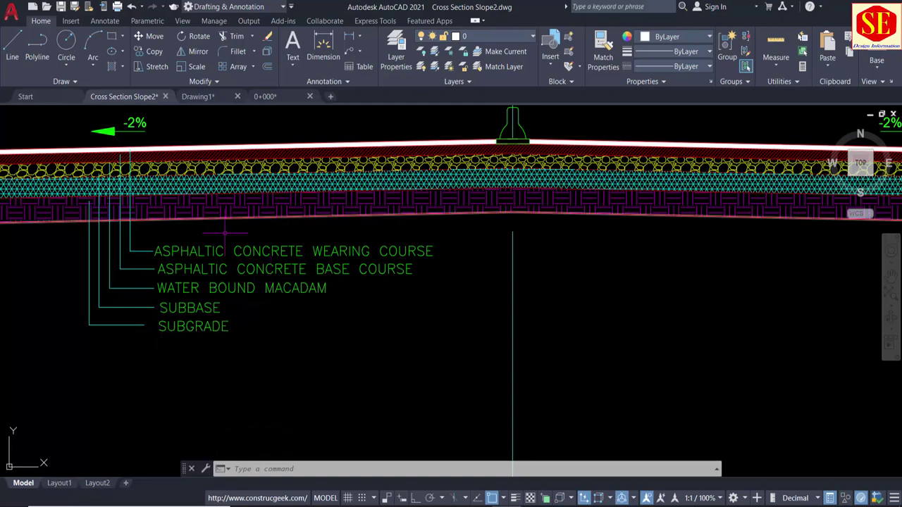
pyautogui.scroll(-2, 185, 337)
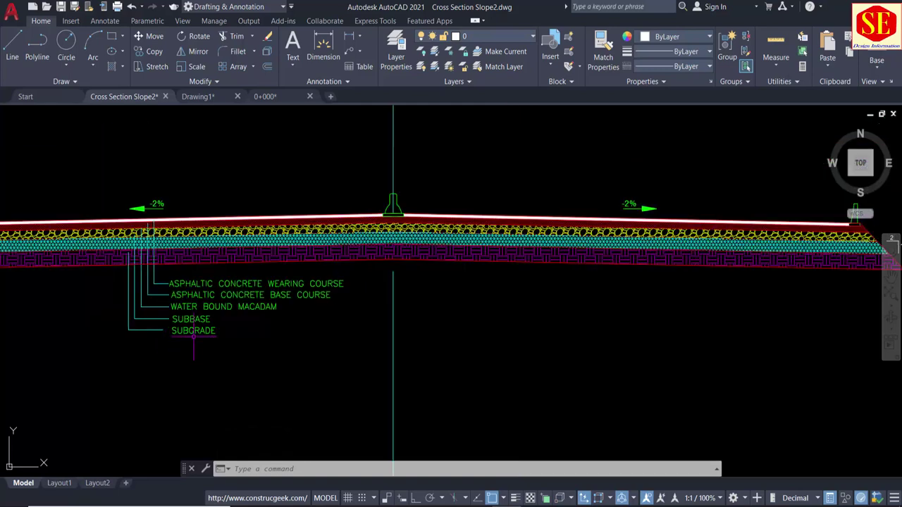
pyautogui.moveTo(98, 319); pyautogui.dragTo(191, 319, button='middle')
pyautogui.scroll(-2, 209, 317)
pyautogui.scroll(-2, 278, 212)
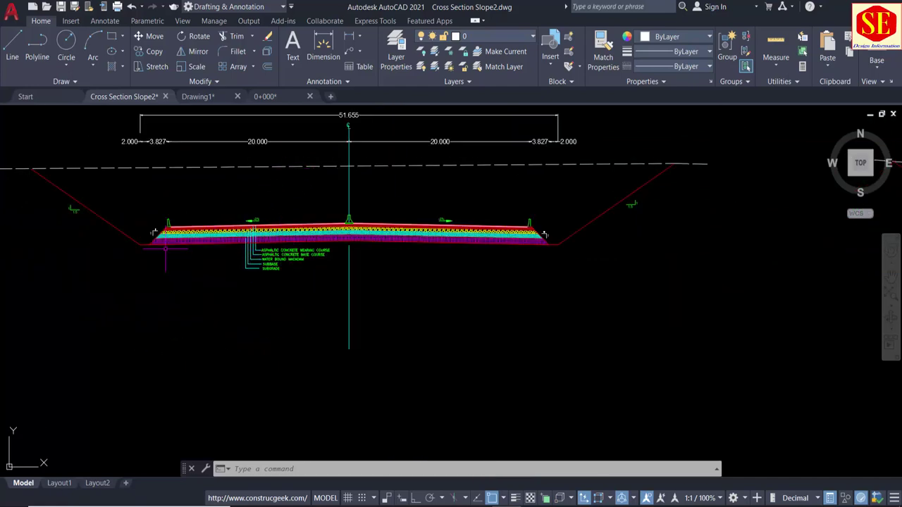
# Step: Zoom out and centre the Fill & Cut Area Typical Cross Section with its full title
pyautogui.scroll(2, 521, 240)
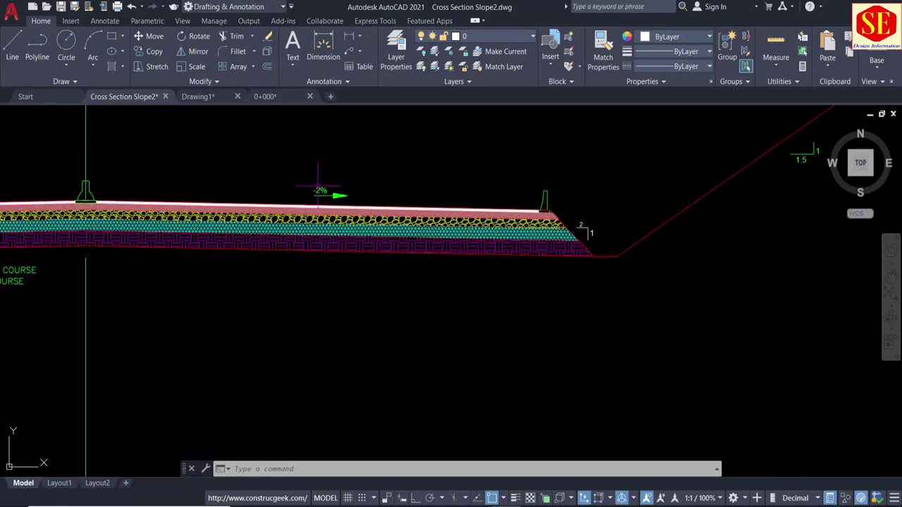
pyautogui.scroll(-1, 319, 189)
pyautogui.scroll(-3, 318, 189)
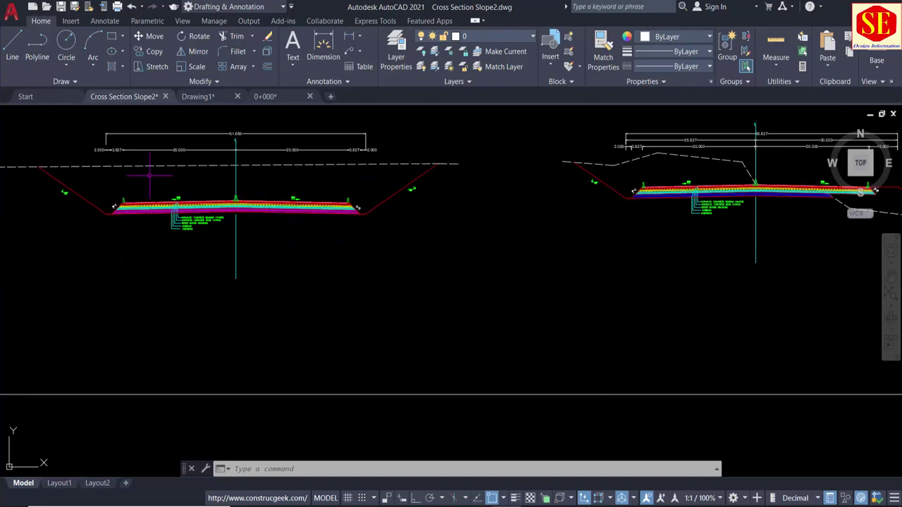
pyautogui.moveTo(507, 197); pyautogui.dragTo(218, 242, button='middle')
pyautogui.scroll(2, 447, 201)
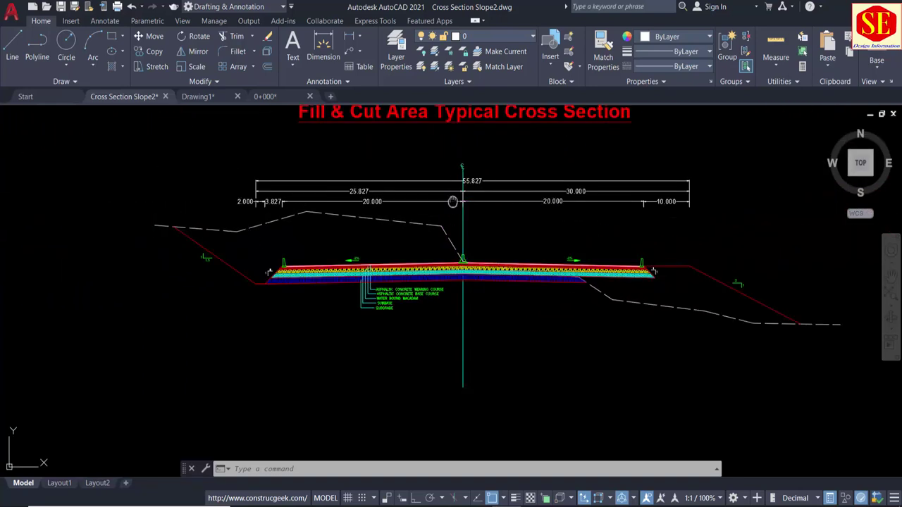
pyautogui.moveTo(452, 202); pyautogui.dragTo(413, 260, button='middle')
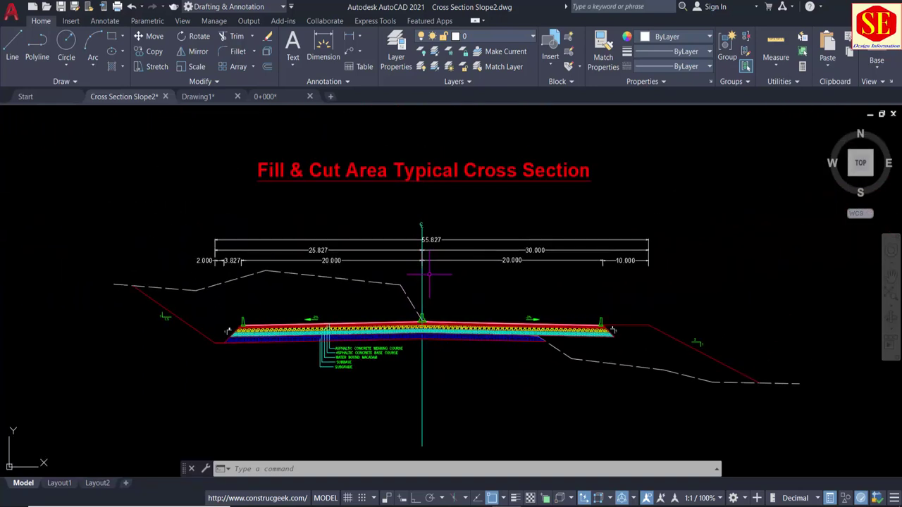
pyautogui.scroll(2, 422, 296)
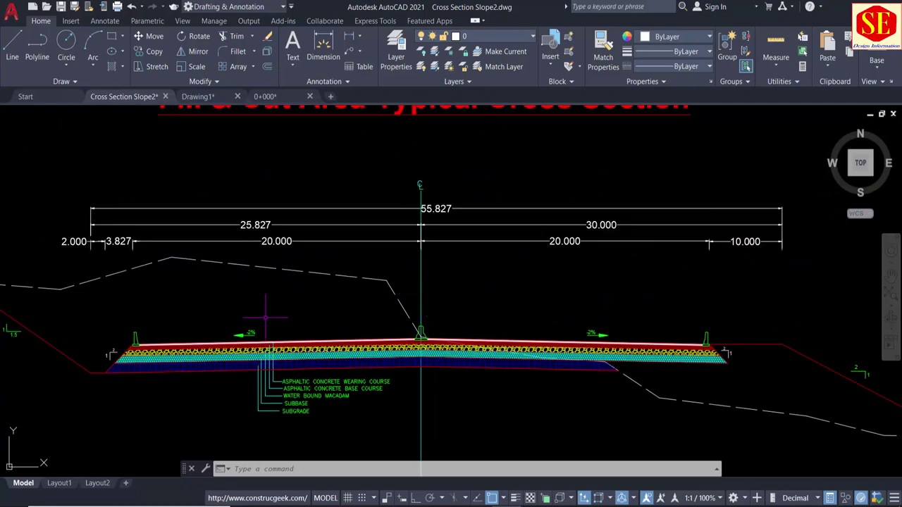
pyautogui.moveTo(265, 317); pyautogui.dragTo(328, 289, button='middle')
# Step: Zoom into the left side to show the 1:1.5 cut slope and 1:2 pavement edge slope
pyautogui.scroll(-2, 385, 271)
pyautogui.scroll(2, 253, 294)
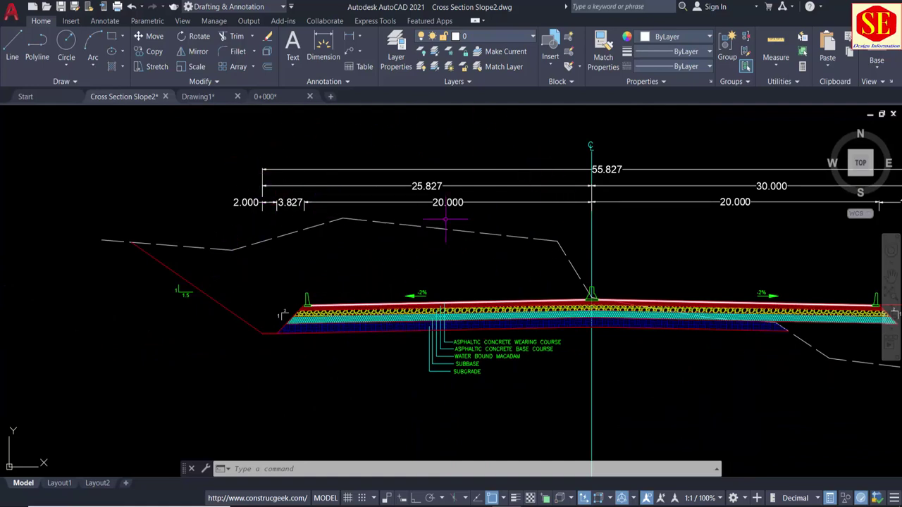
pyautogui.scroll(4, 292, 308)
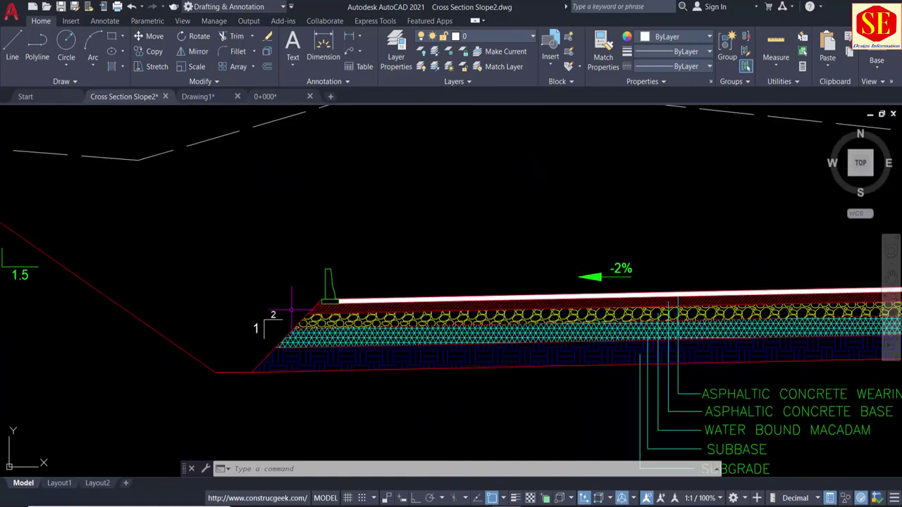
pyautogui.scroll(2, 322, 310)
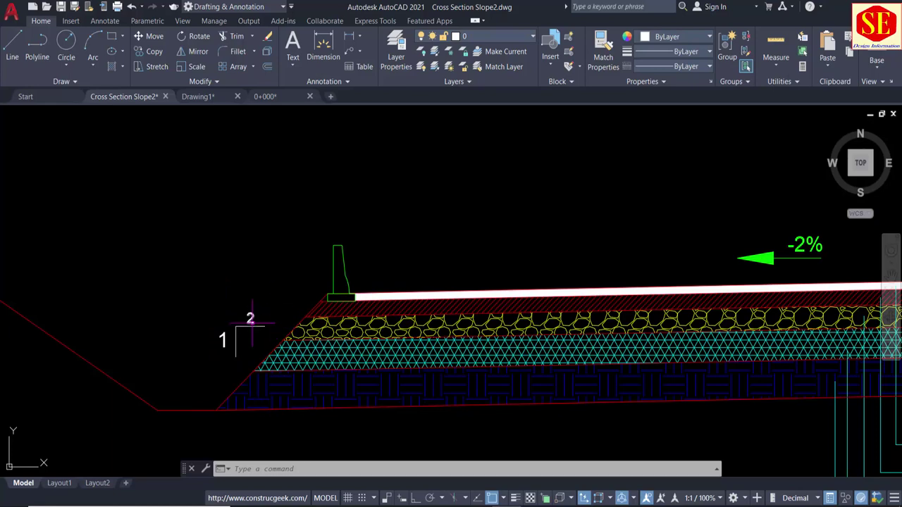
pyautogui.scroll(-2, 252, 326)
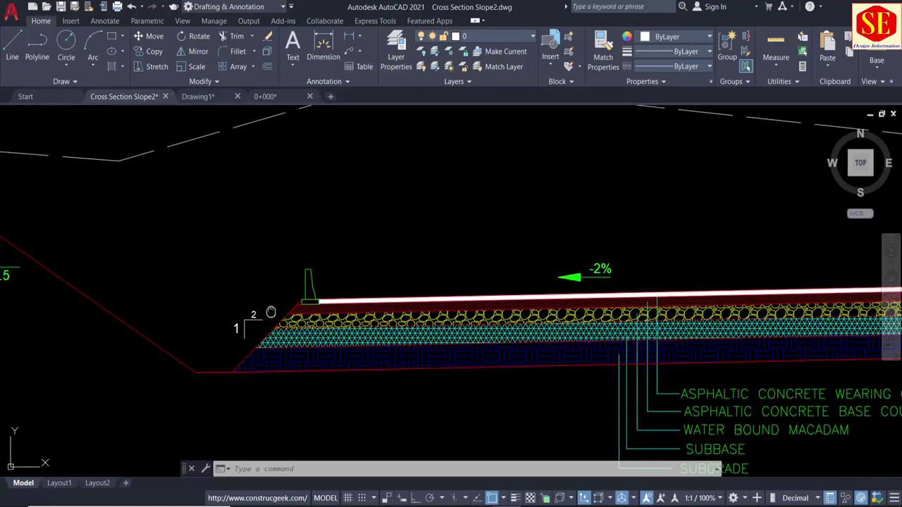
pyautogui.moveTo(267, 310); pyautogui.dragTo(423, 305, button='middle')
pyautogui.scroll(-2, 425, 306)
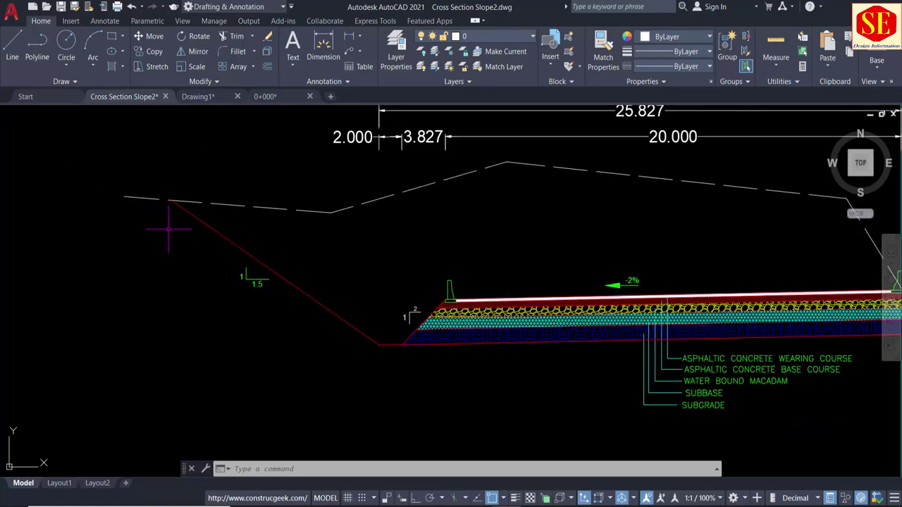
pyautogui.scroll(-2, 162, 239)
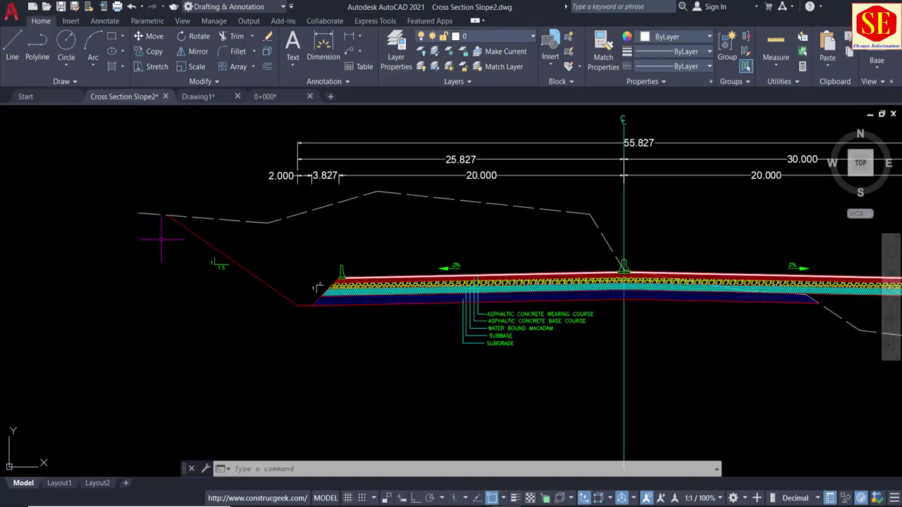
pyautogui.moveTo(584, 251); pyautogui.dragTo(236, 201, button='middle')
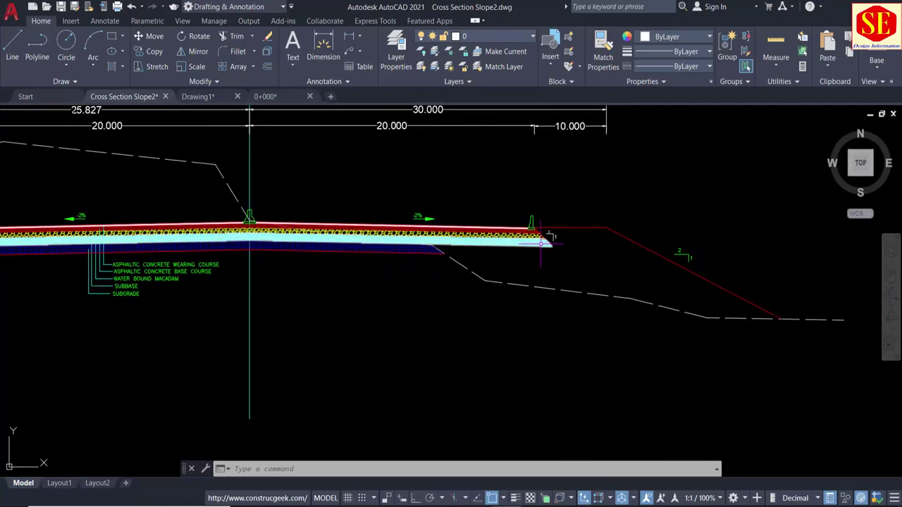
pyautogui.moveTo(552, 215); pyautogui.dragTo(546, 263, button='middle')
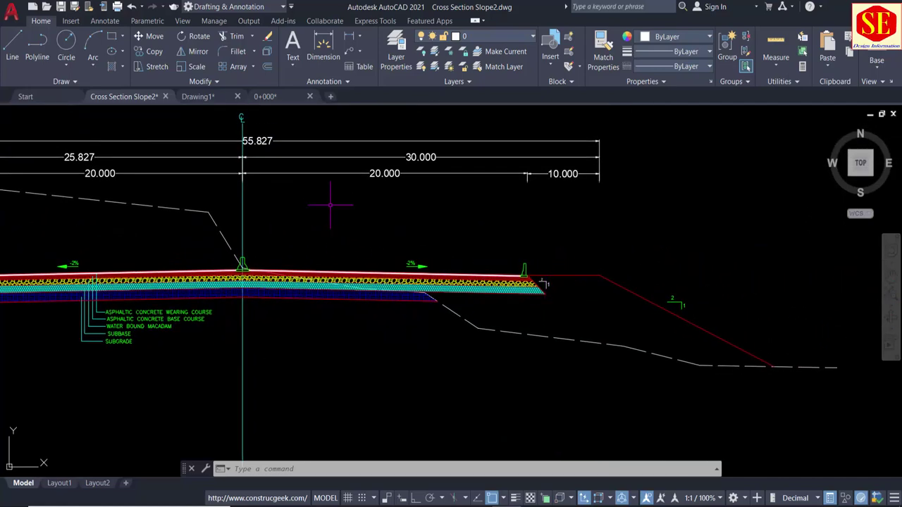
pyautogui.scroll(1, 556, 308)
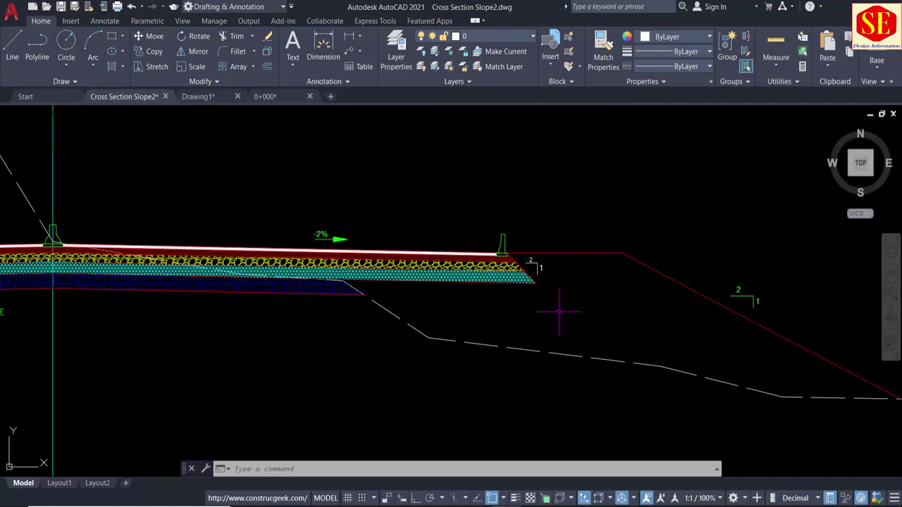
pyautogui.scroll(2, 544, 218)
pyautogui.scroll(2, 636, 251)
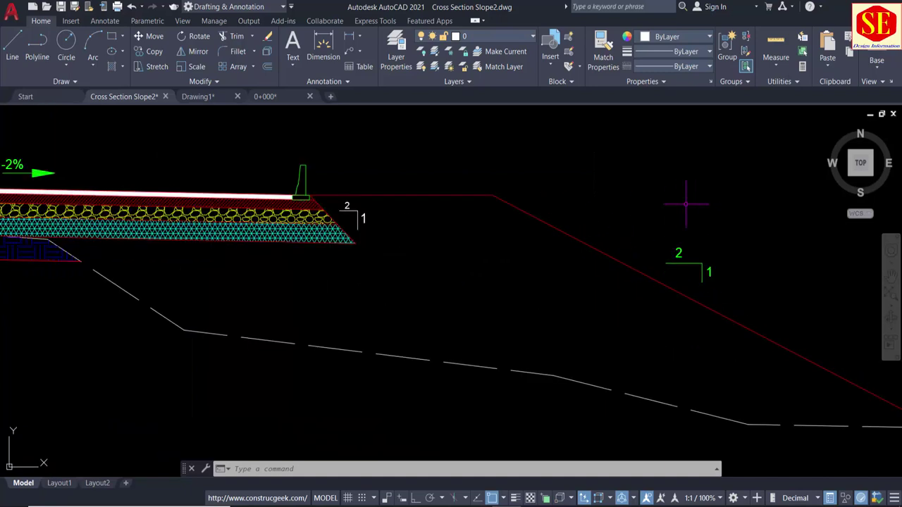
pyautogui.click(818, 365)
pyautogui.scroll(-3, 394, 233)
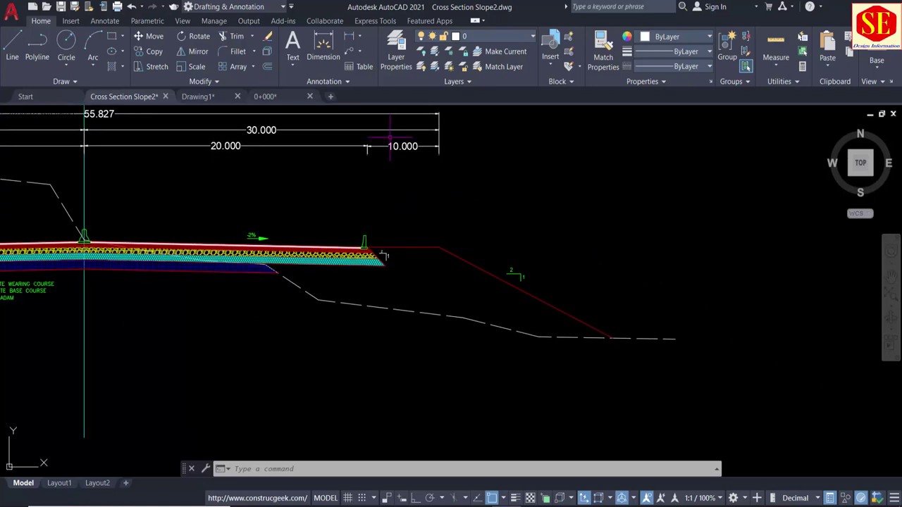
pyautogui.scroll(3, 411, 293)
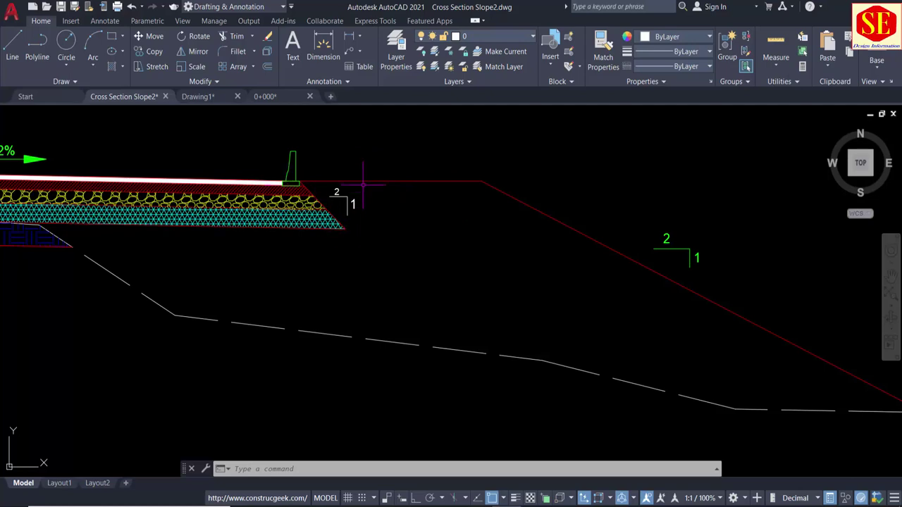
pyautogui.scroll(-2, 382, 197)
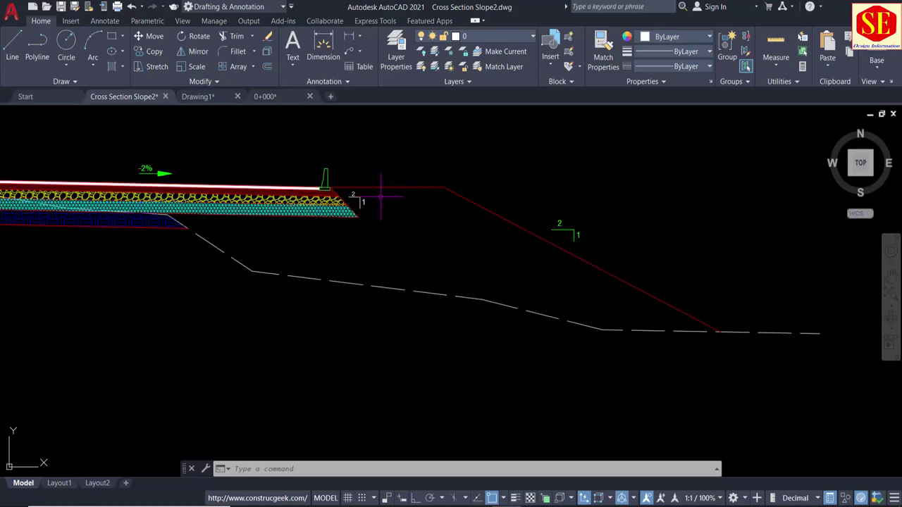
pyautogui.moveTo(372, 198)
pyautogui.mouseDown(button='middle')
pyautogui.moveTo(413, 232)
pyautogui.moveTo(509, 267)
pyautogui.mouseUp(button='middle')
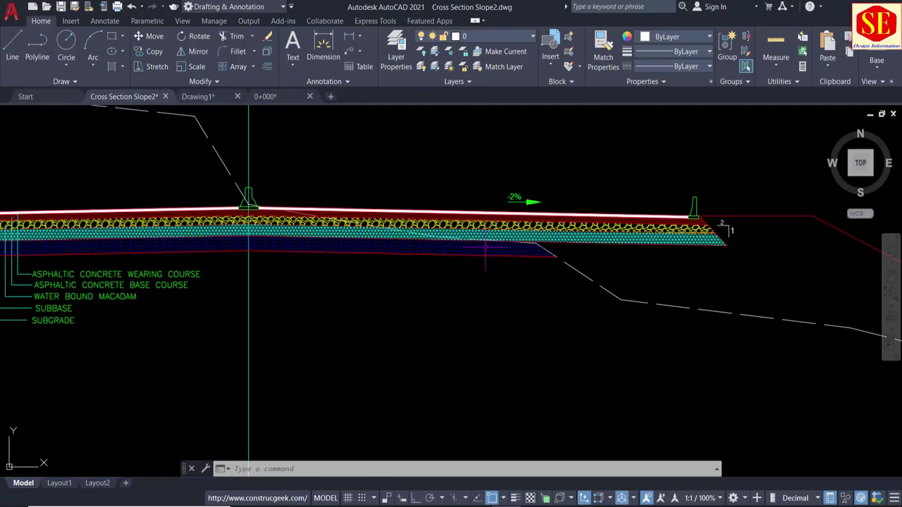
pyautogui.scroll(2, 540, 258)
pyautogui.scroll(-2, 451, 241)
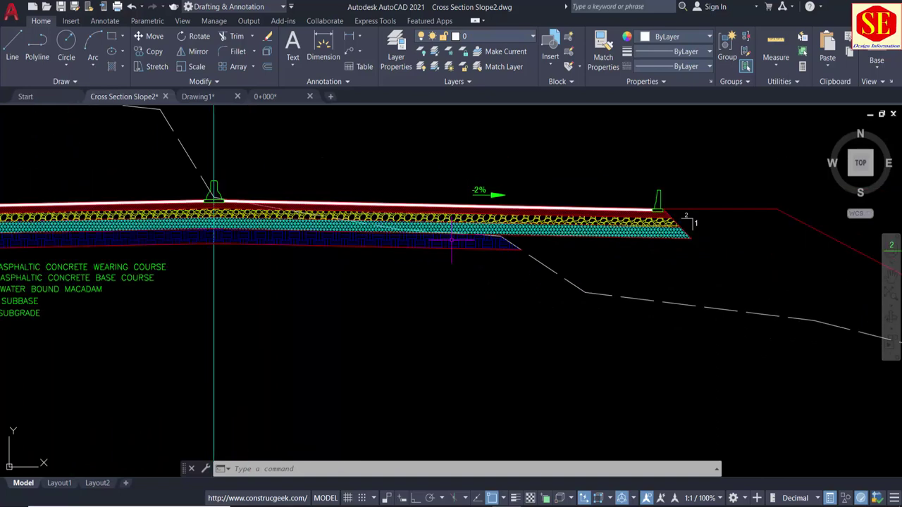
pyautogui.scroll(2, 242, 248)
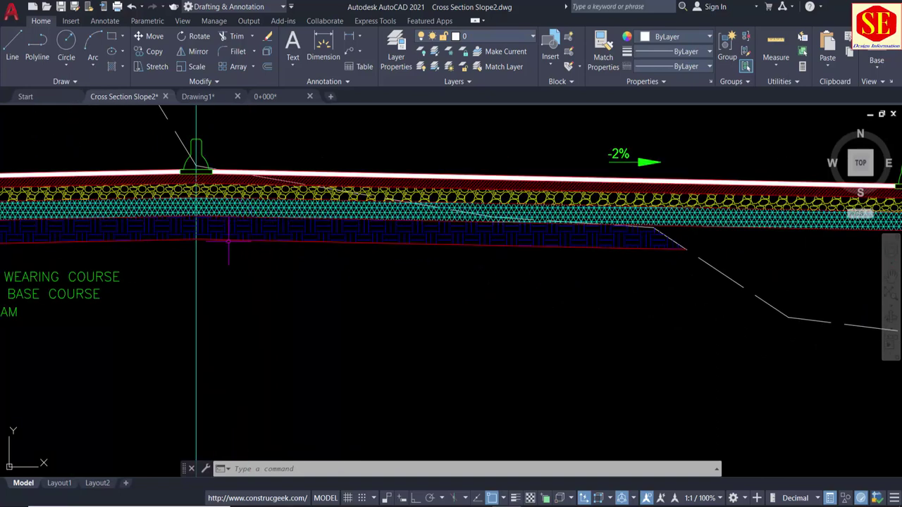
pyautogui.click(218, 242)
pyautogui.scroll(-3, 574, 302)
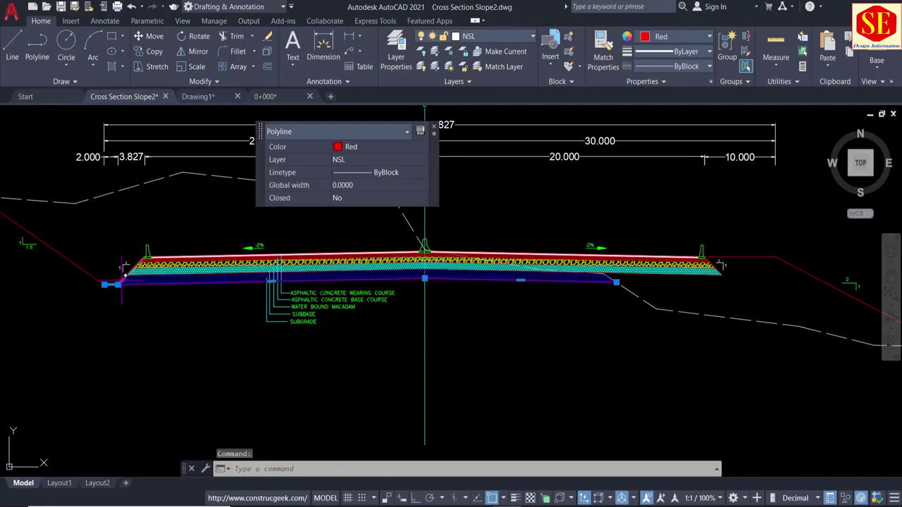
pyautogui.scroll(2, 121, 284)
pyautogui.scroll(1, 134, 267)
pyautogui.scroll(-3, 332, 306)
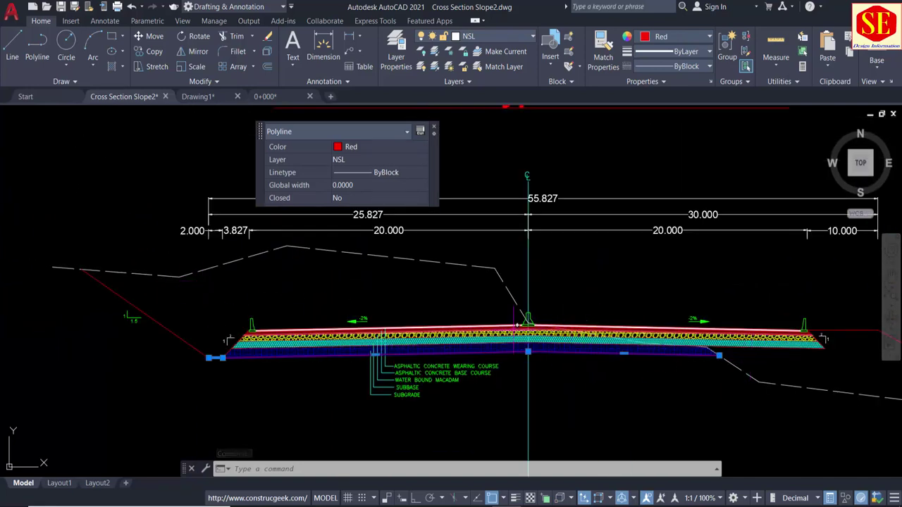
pyautogui.press('Escape')
pyautogui.scroll(2, 509, 364)
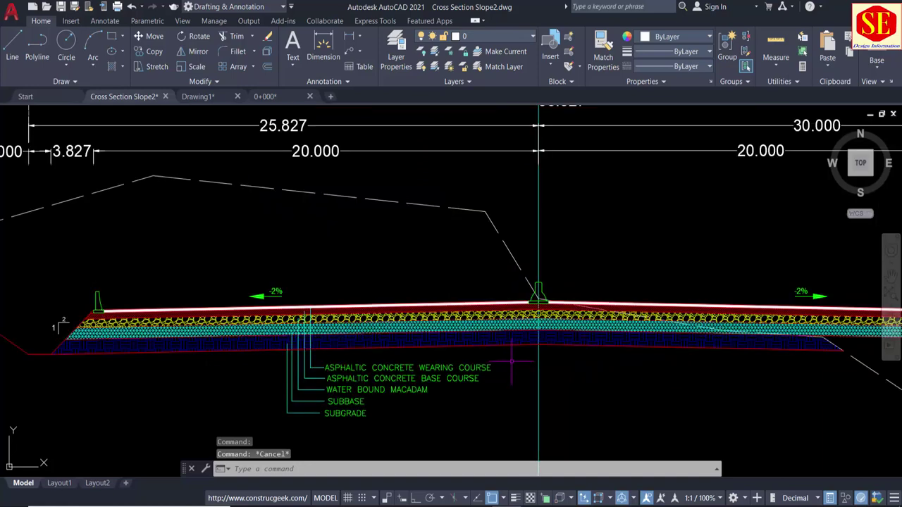
pyautogui.scroll(-2, 469, 316)
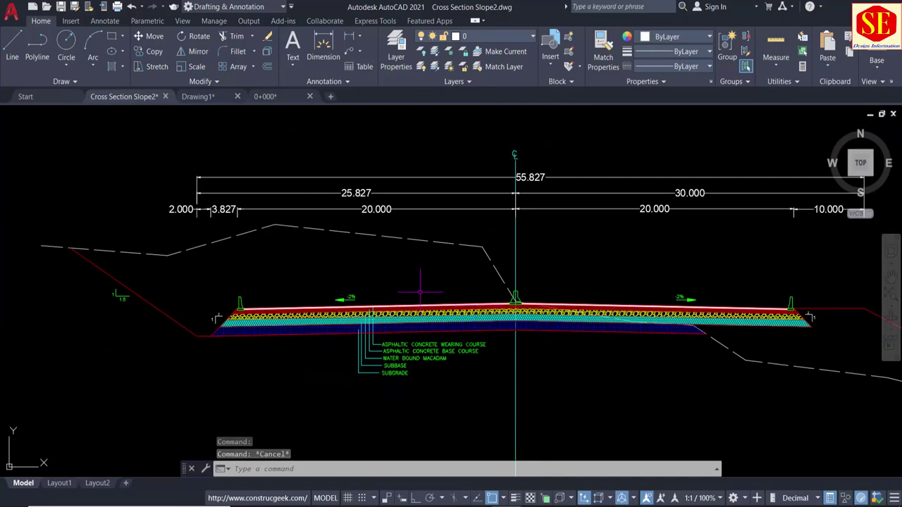
pyautogui.scroll(2, 554, 326)
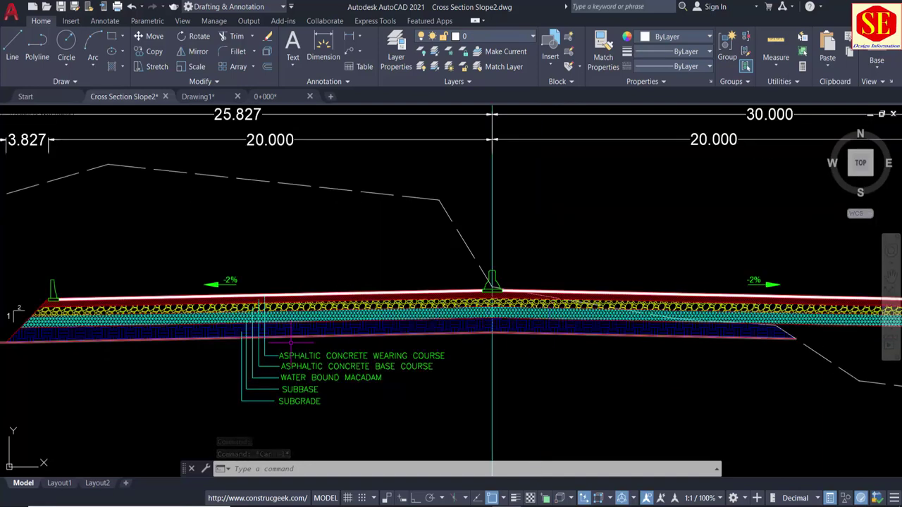
pyautogui.scroll(-2, 398, 317)
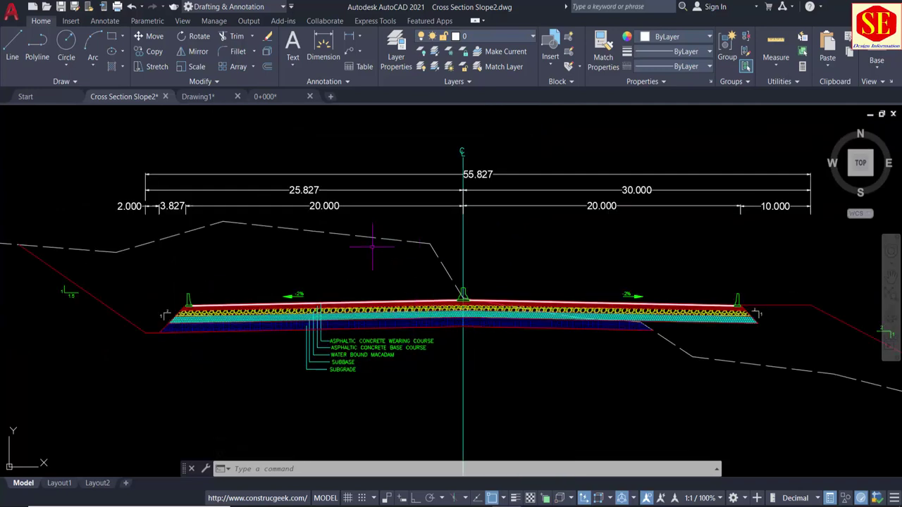
pyautogui.scroll(-2, 648, 305)
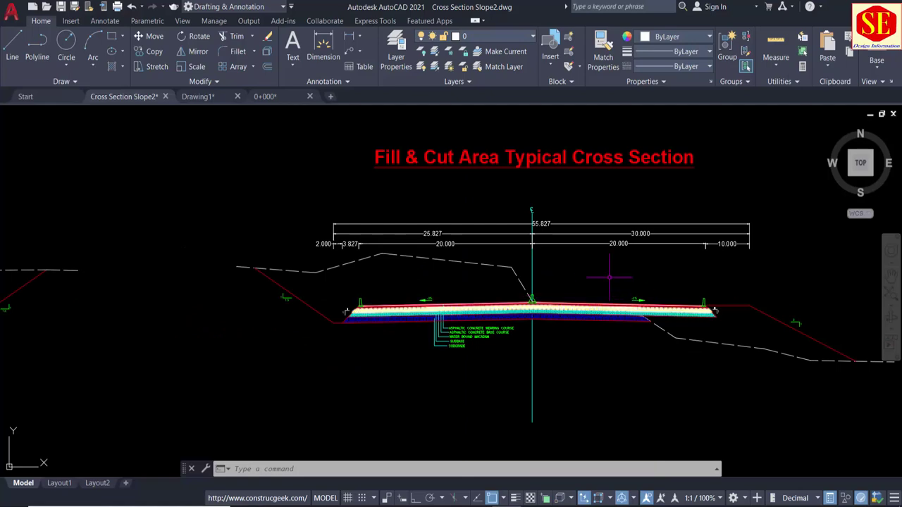
pyautogui.scroll(-2, 613, 311)
pyautogui.scroll(-1, 571, 300)
pyautogui.moveTo(282, 301); pyautogui.dragTo(563, 299, button='middle')
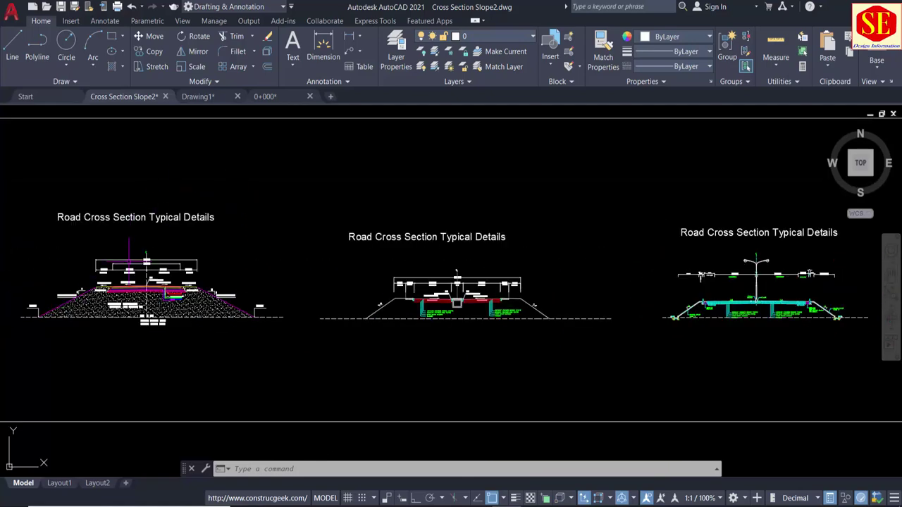
pyautogui.scroll(2, 125, 253)
pyautogui.scroll(1, 126, 252)
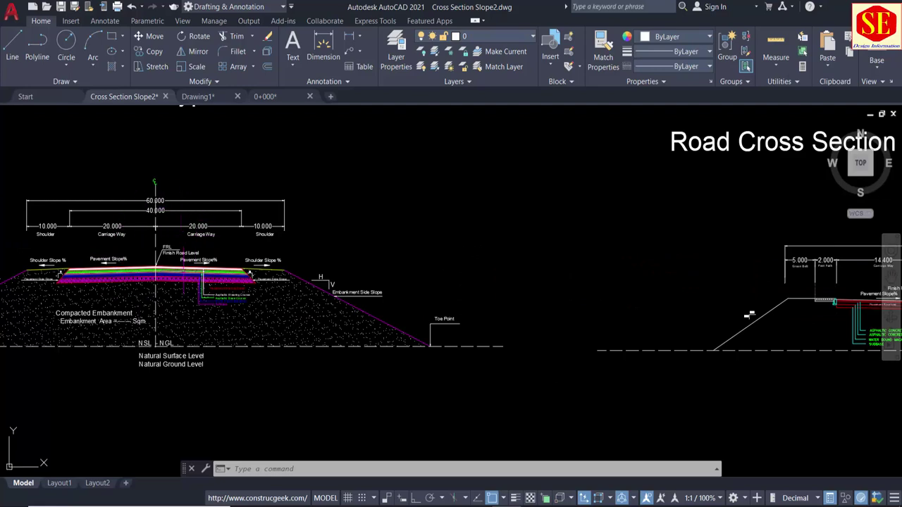
pyautogui.scroll(-1, 662, 243)
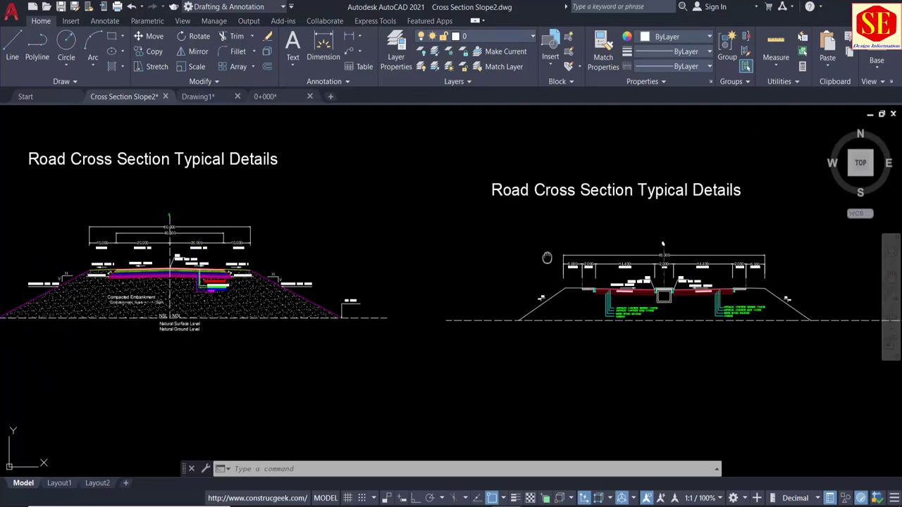
pyautogui.moveTo(546, 258); pyautogui.dragTo(310, 222, button='middle')
pyautogui.scroll(2, 442, 219)
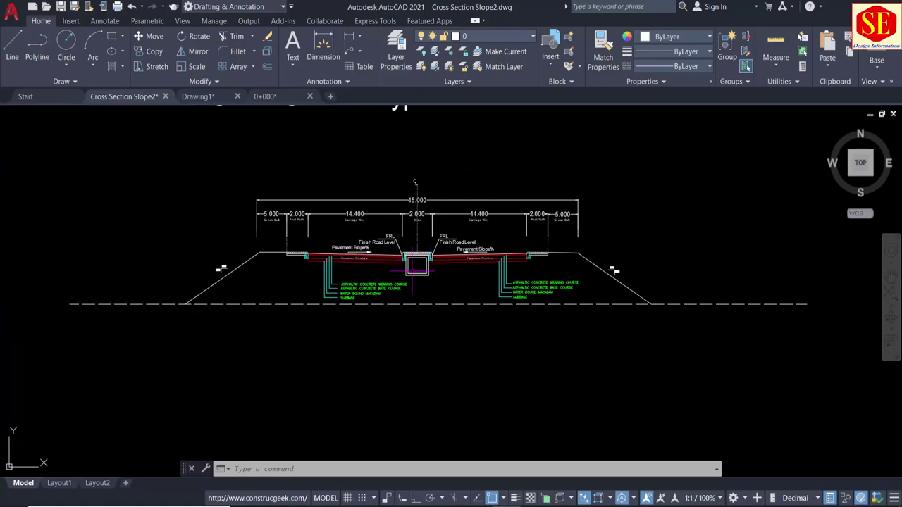
pyautogui.scroll(-3, 431, 268)
pyautogui.moveTo(585, 282); pyautogui.dragTo(338, 269, button='middle')
pyautogui.scroll(3, 500, 260)
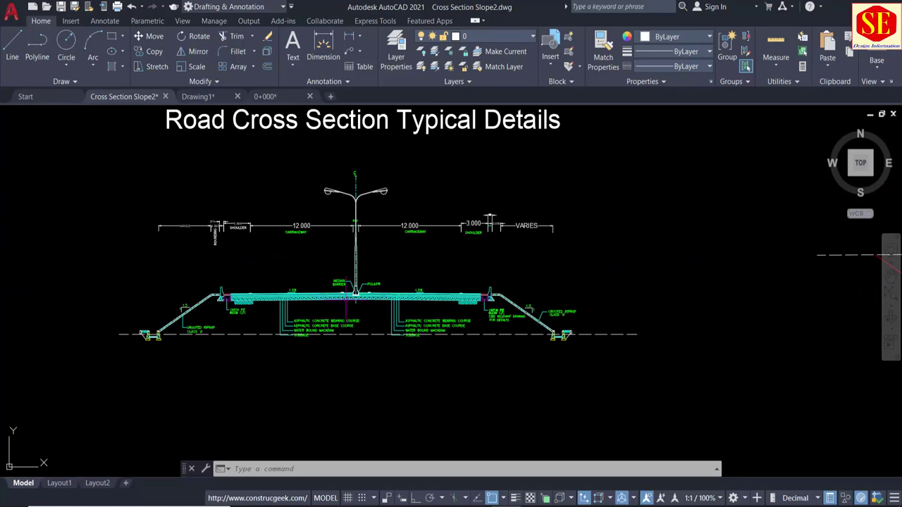
pyautogui.scroll(1, 358, 289)
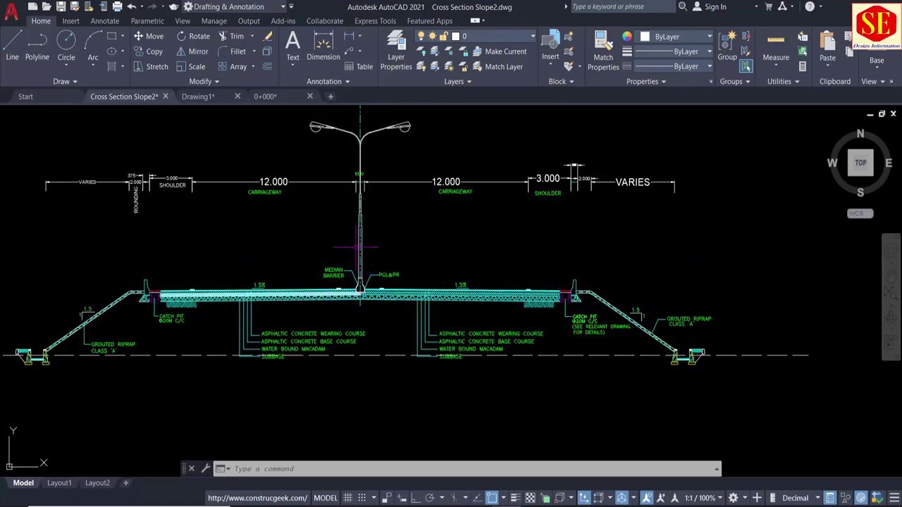
pyautogui.scroll(-4, 241, 275)
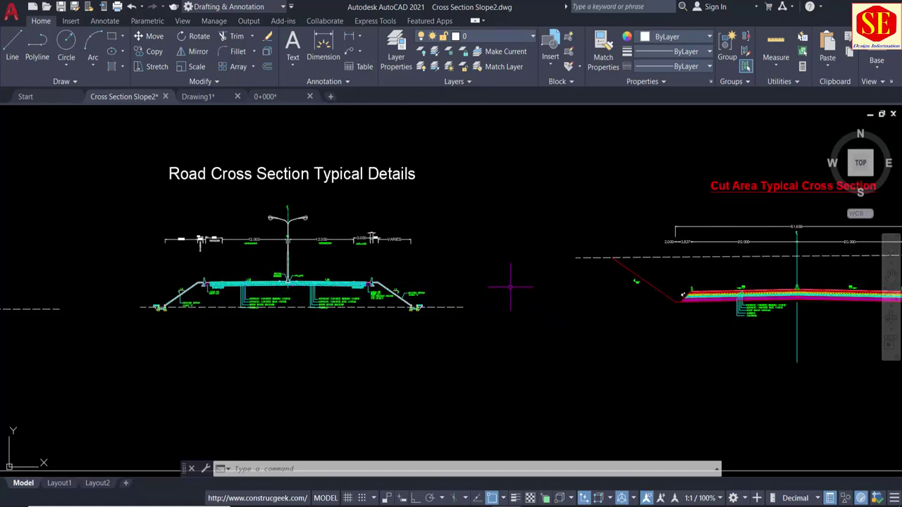
pyautogui.moveTo(511, 287)
pyautogui.mouseDown(button='middle')
pyautogui.moveTo(473, 278)
pyautogui.moveTo(79, 291)
pyautogui.mouseUp(button='middle')
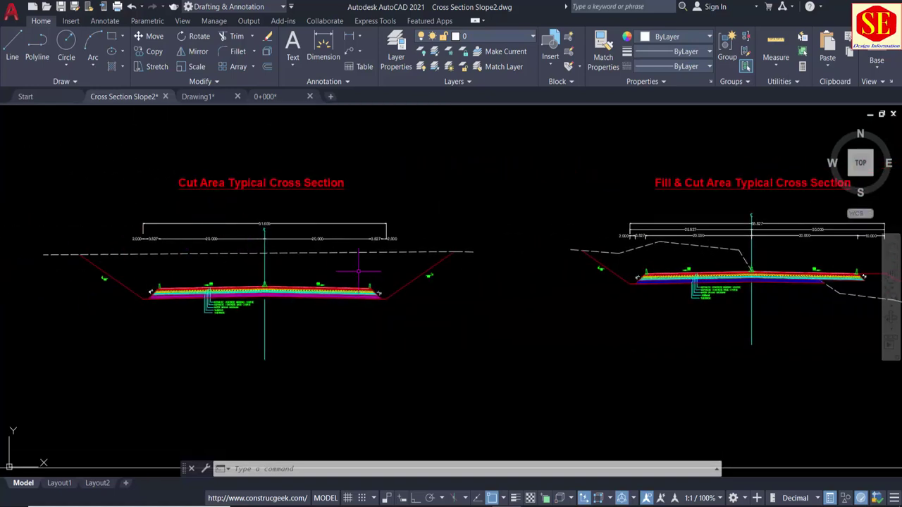
pyautogui.moveTo(359, 270); pyautogui.dragTo(67, 270, button='middle')
pyautogui.moveTo(604, 268); pyautogui.dragTo(455, 263, button='middle')
pyautogui.scroll(-4, 455, 263)
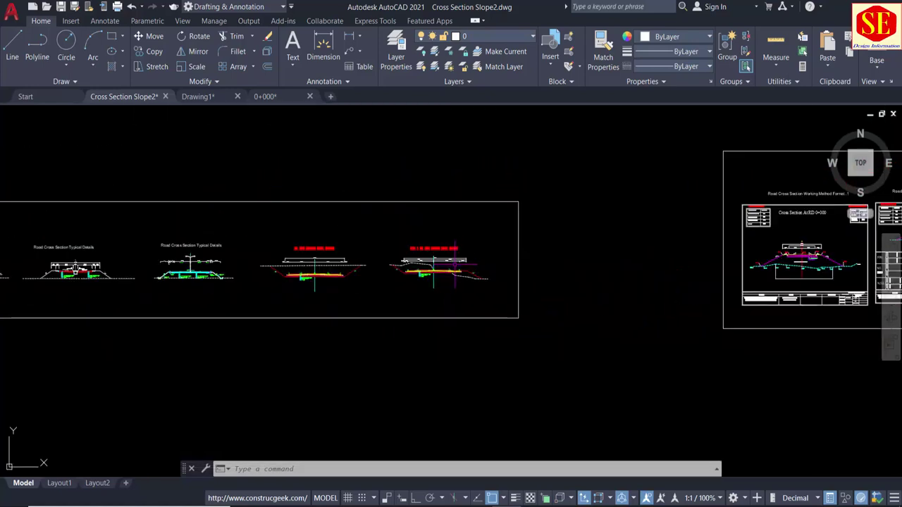
pyautogui.moveTo(246, 265); pyautogui.dragTo(458, 215, button='middle')
pyautogui.scroll(2, 463, 212)
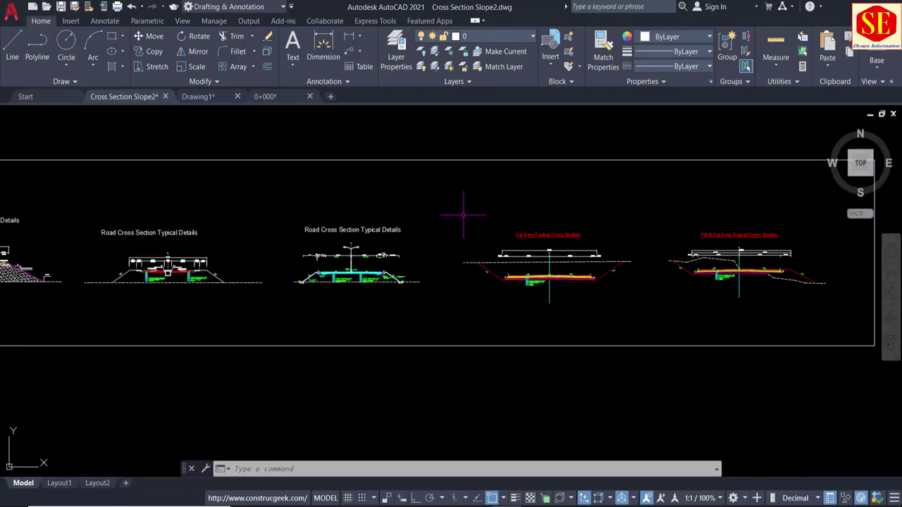
pyautogui.moveTo(338, 267); pyautogui.dragTo(457, 267, button='middle')
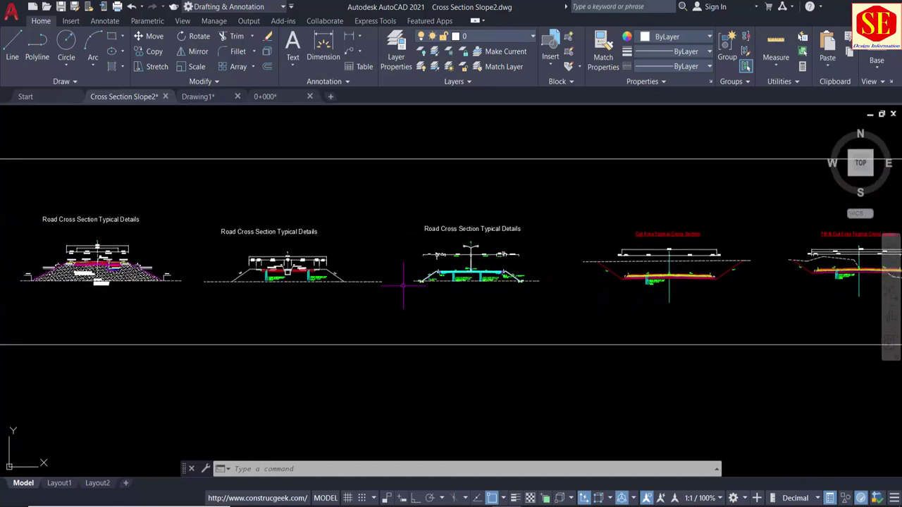
pyautogui.scroll(2, 140, 315)
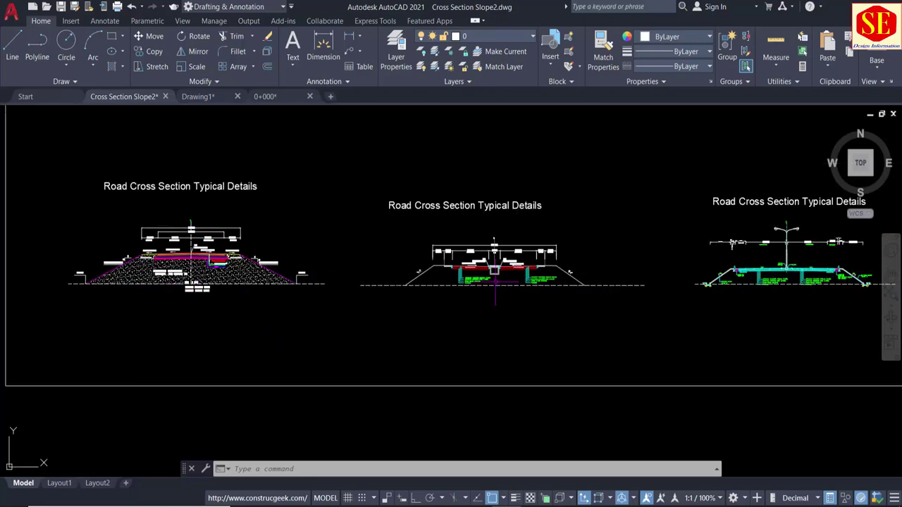
# Step: Zoom in on the Format .1 RD 0+000 section showing its 1574.21 Sqm embankment area
pyautogui.scroll(-5, 495, 269)
pyautogui.scroll(4, 512, 288)
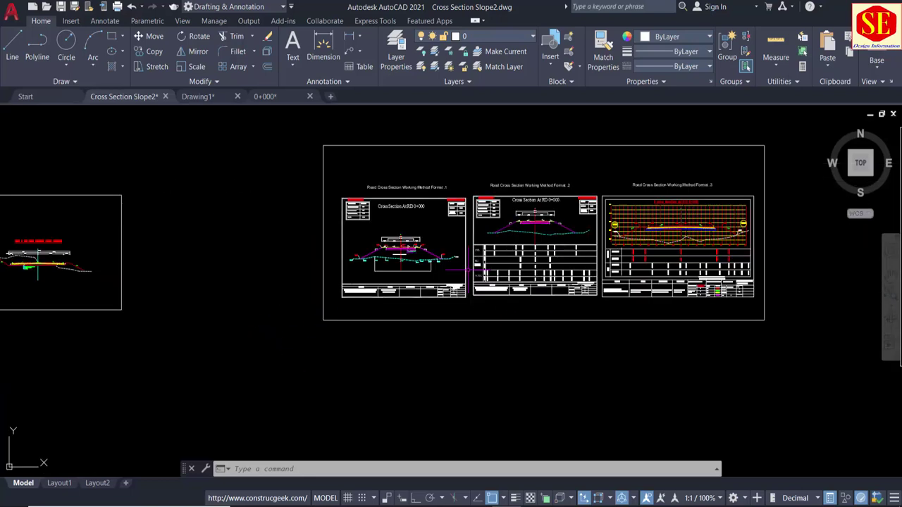
pyautogui.scroll(2, 539, 236)
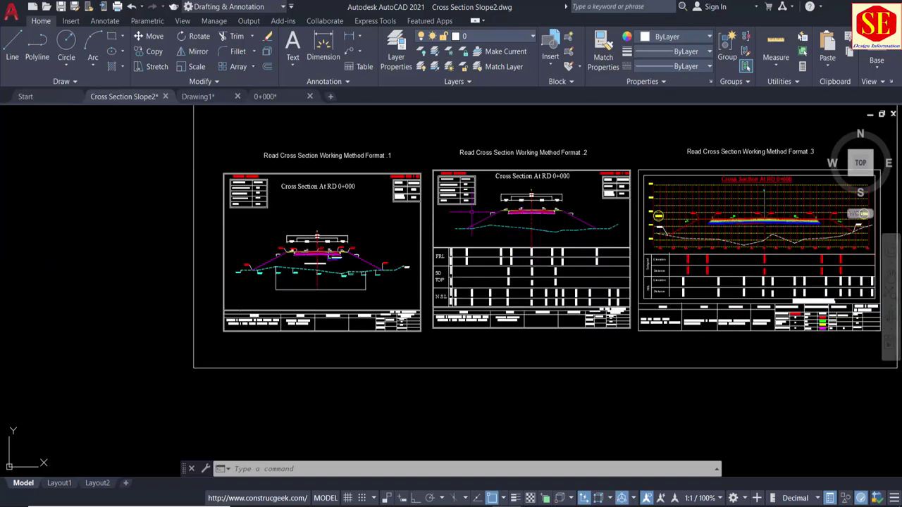
pyautogui.scroll(2, 311, 195)
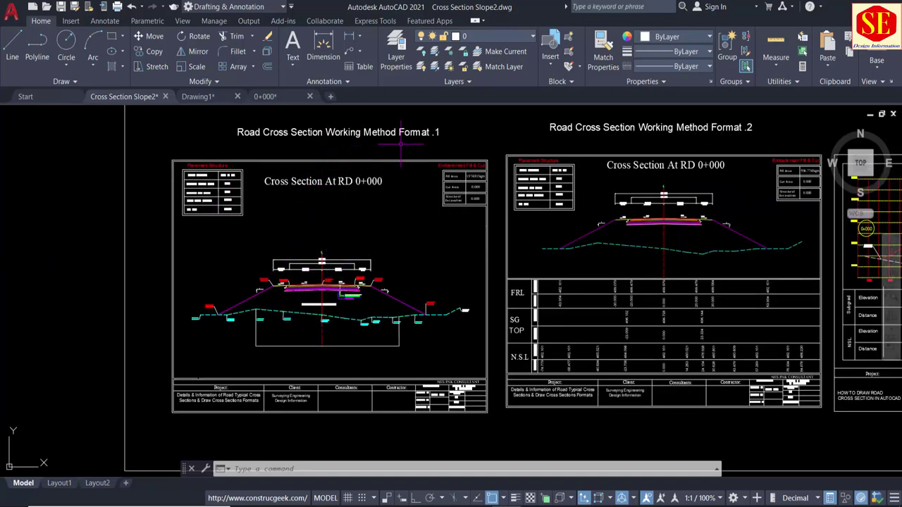
pyautogui.scroll(4, 309, 310)
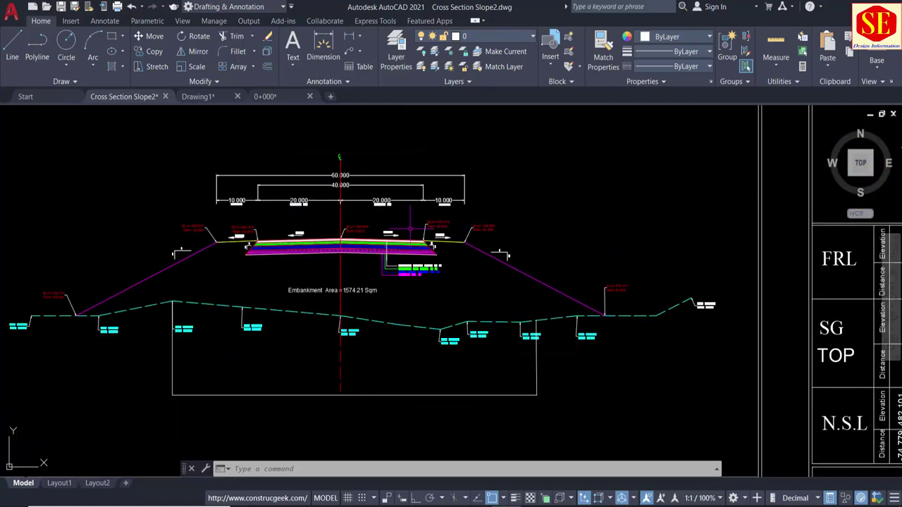
# Step: Zoom in on the pavement layers and their dimensions at the centreline of the RD 0+000 section
pyautogui.scroll(2, 462, 224)
pyautogui.moveTo(454, 226); pyautogui.dragTo(553, 226, button='middle')
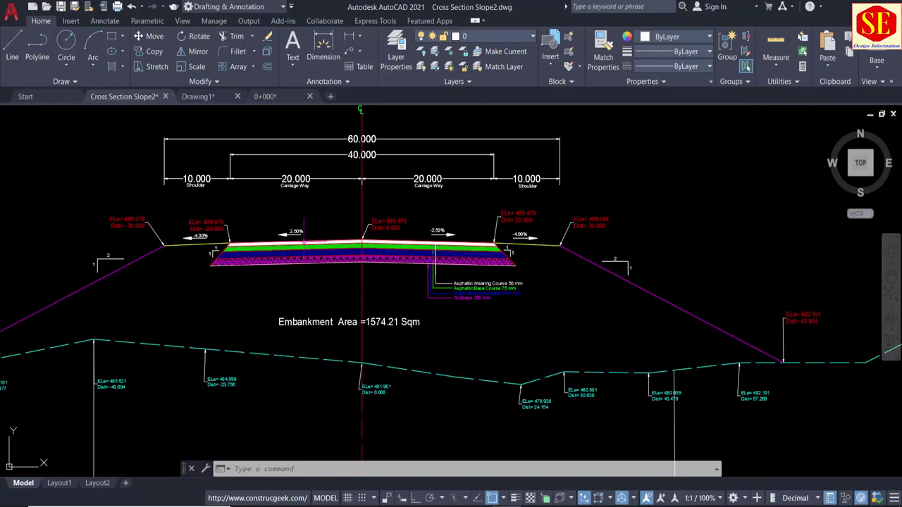
pyautogui.scroll(3, 310, 255)
pyautogui.scroll(2, 313, 257)
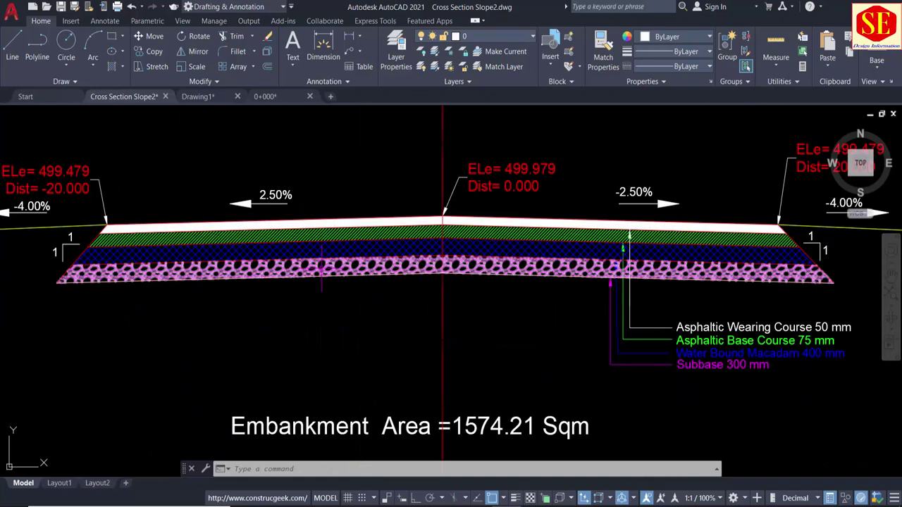
pyautogui.scroll(-5, 322, 268)
pyautogui.scroll(1, 303, 250)
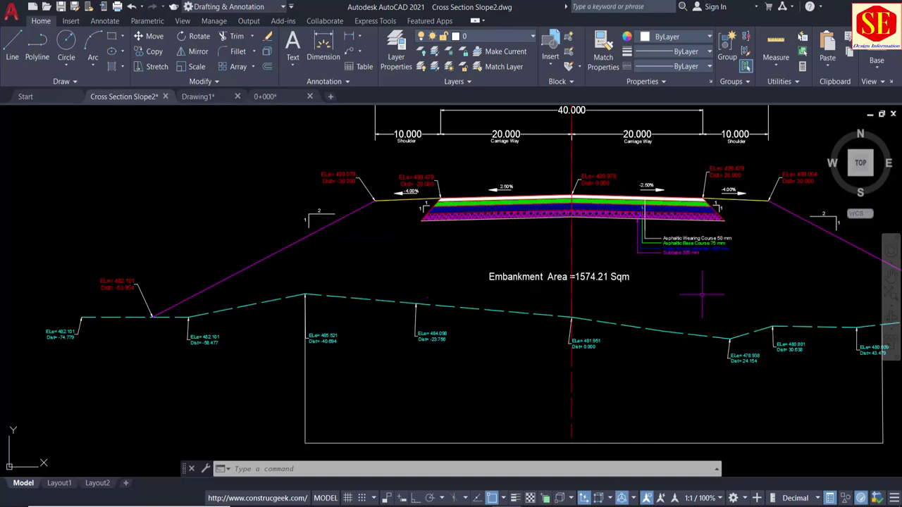
pyautogui.scroll(-2, 702, 295)
pyautogui.scroll(2, 549, 310)
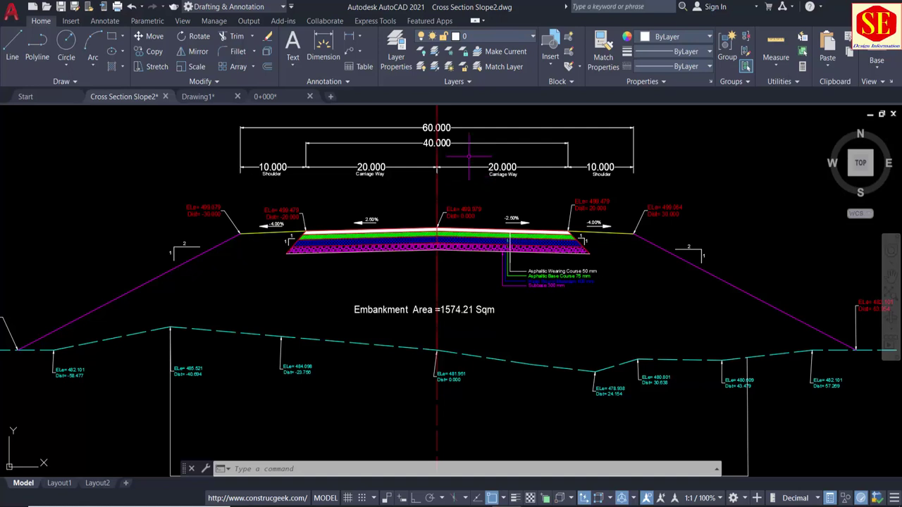
pyautogui.scroll(-1, 468, 233)
pyautogui.scroll(3, 473, 235)
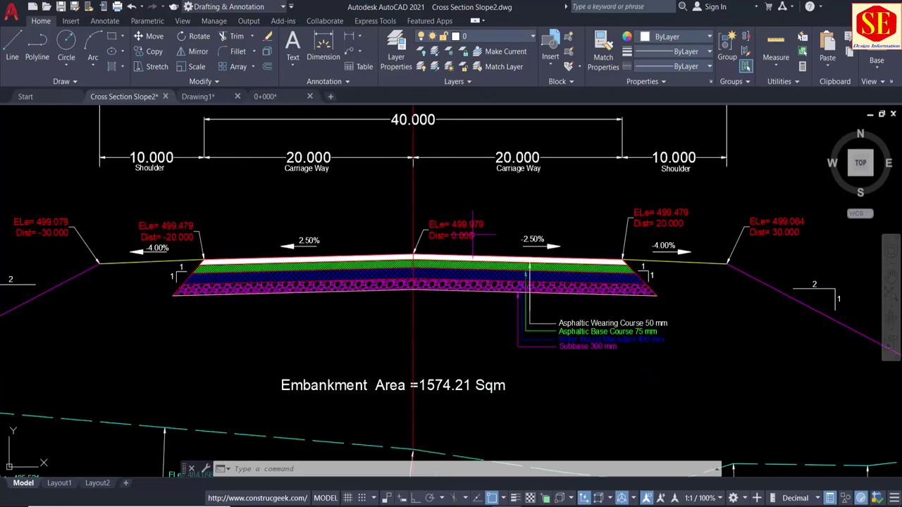
pyautogui.scroll(-2, 472, 236)
pyautogui.scroll(4, 486, 210)
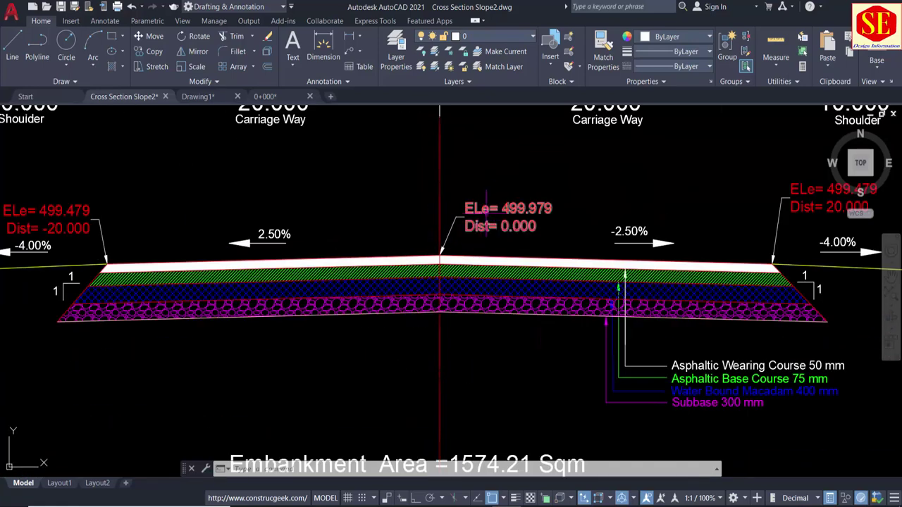
pyautogui.scroll(-2, 463, 233)
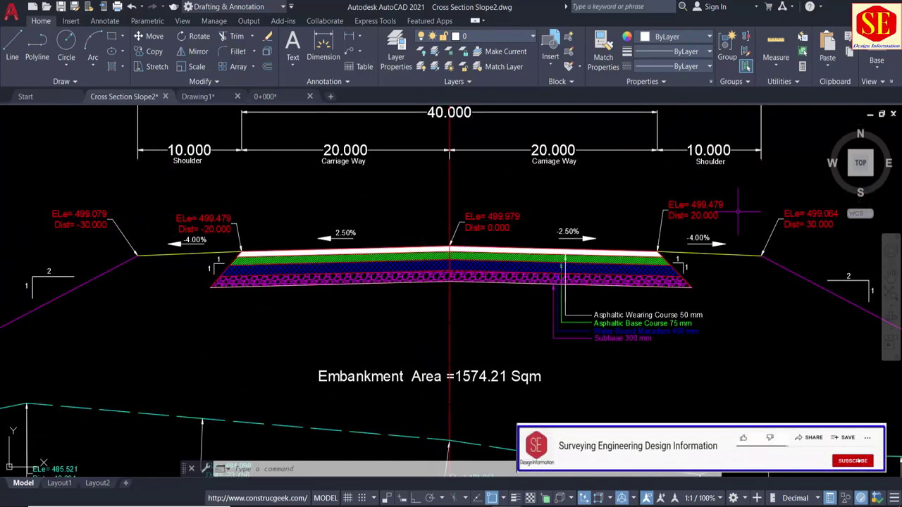
# Step: Inspect the left side slope and ground labels: ELe 499.979 centreline, 499.479 at -20.000, 499.079 at -30.000
pyautogui.moveTo(738, 210); pyautogui.dragTo(555, 183, button='middle')
pyautogui.scroll(-3, 554, 183)
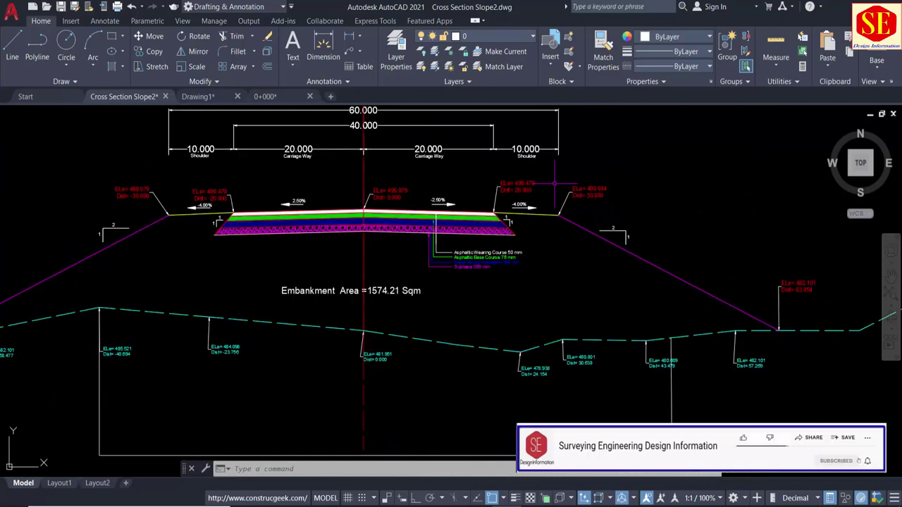
pyautogui.scroll(2, 835, 300)
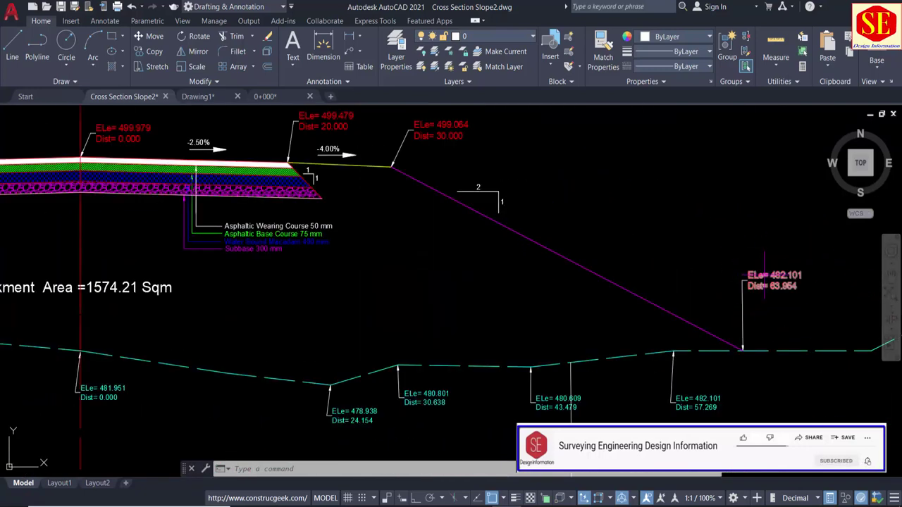
pyautogui.scroll(1, 764, 280)
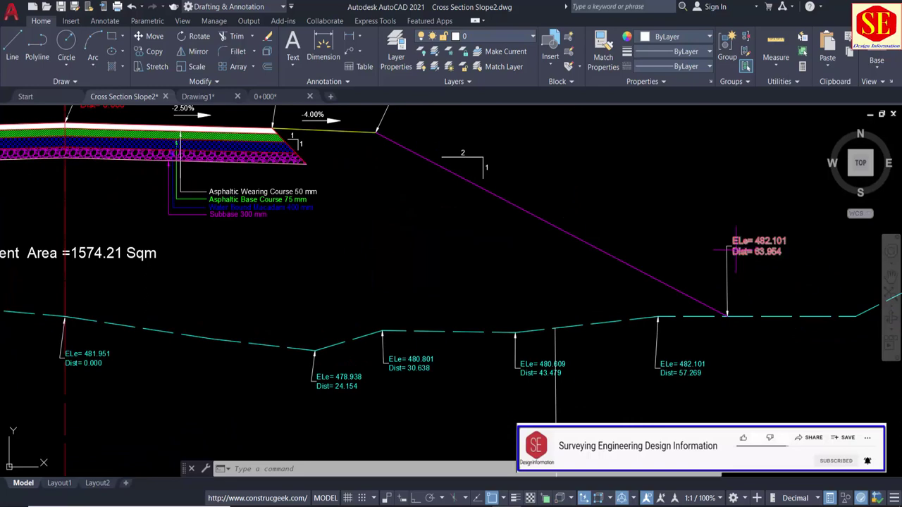
pyautogui.scroll(1, 740, 261)
pyautogui.scroll(-1, 681, 289)
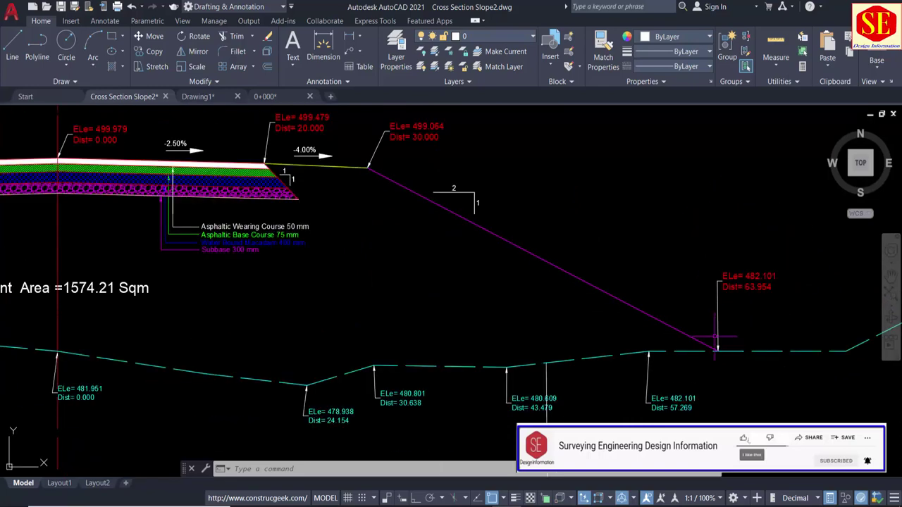
pyautogui.moveTo(613, 285); pyautogui.dragTo(744, 372, button='middle')
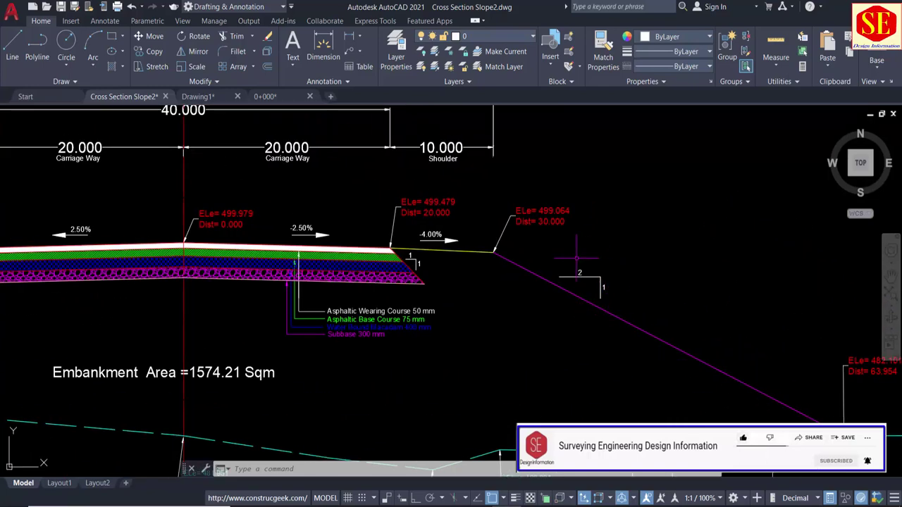
pyautogui.moveTo(320, 227); pyautogui.dragTo(591, 225, button='middle')
pyautogui.scroll(2, 332, 202)
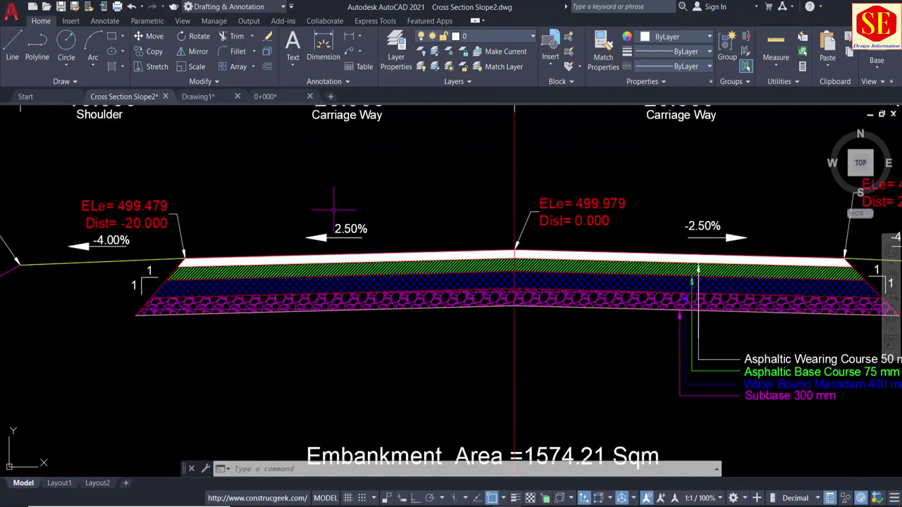
pyautogui.scroll(2, 349, 215)
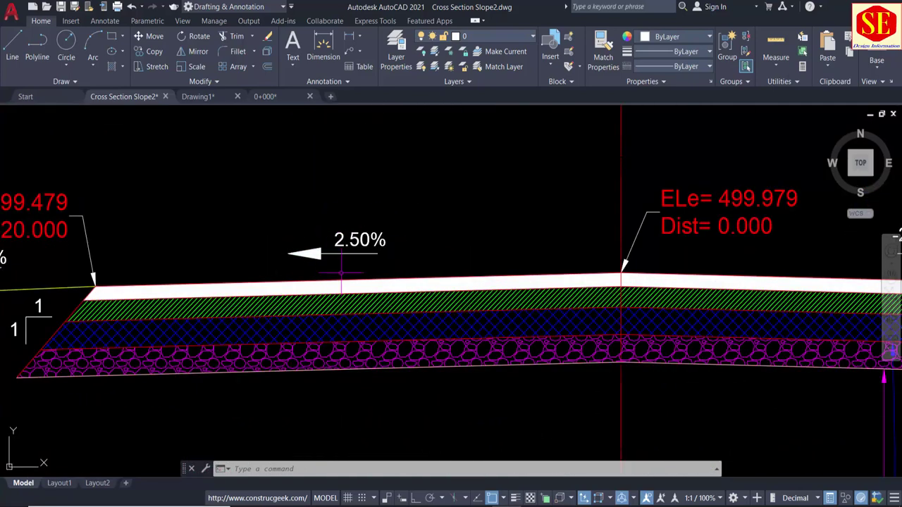
pyautogui.scroll(-2, 300, 271)
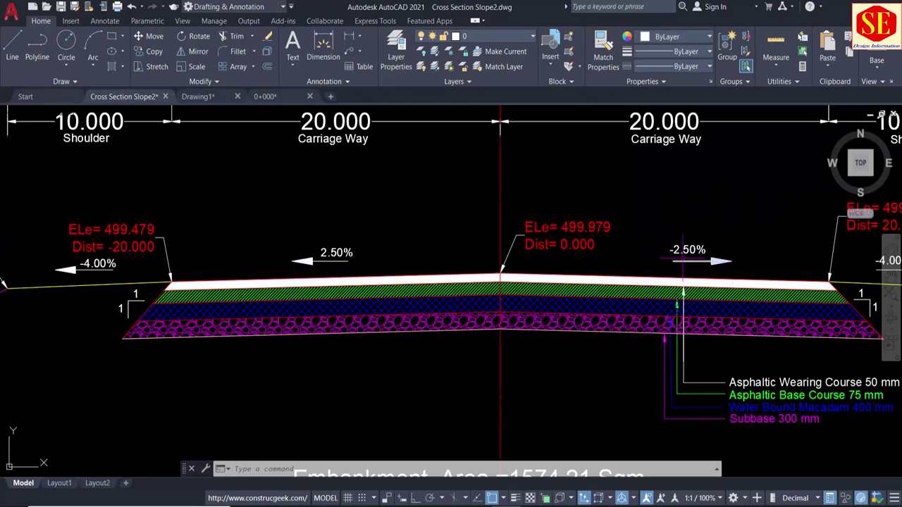
pyautogui.scroll(-2, 412, 244)
pyautogui.scroll(2, 204, 273)
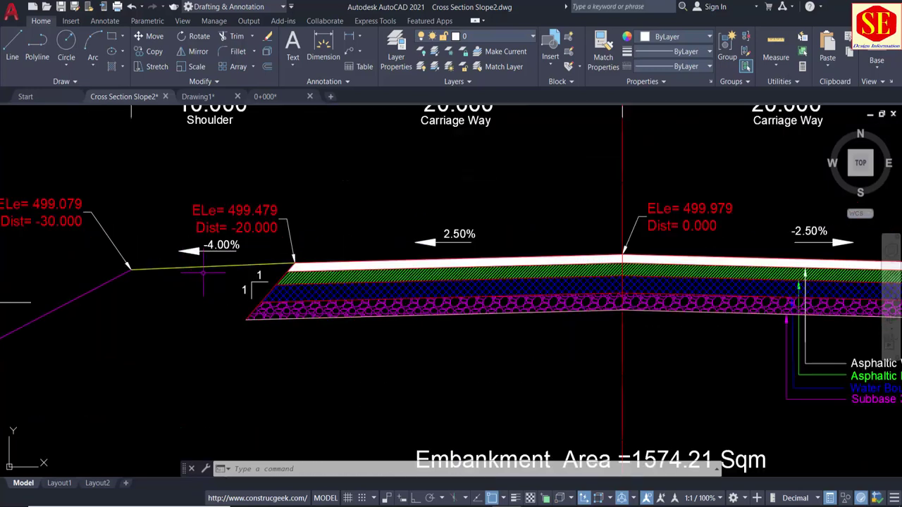
pyautogui.scroll(-2, 187, 259)
pyautogui.scroll(2, 199, 262)
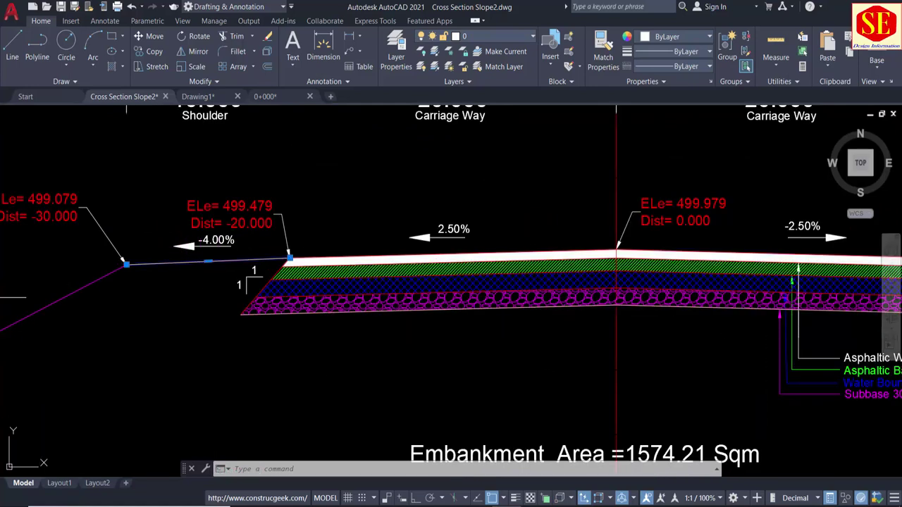
# Step: Deselect the shoulder line and zoom out past the right-side ground labels to the whole section and title block
pyautogui.press('Escape')
pyautogui.press('Escape')
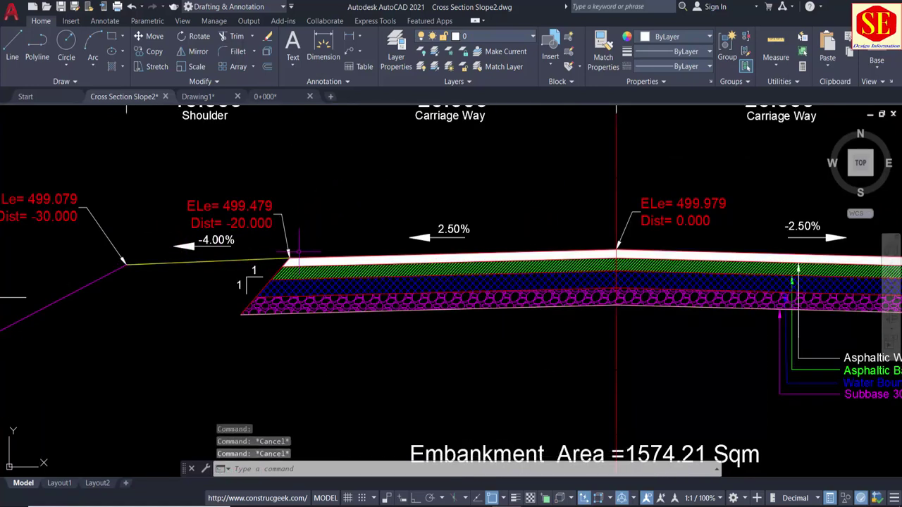
pyautogui.scroll(-2, 167, 259)
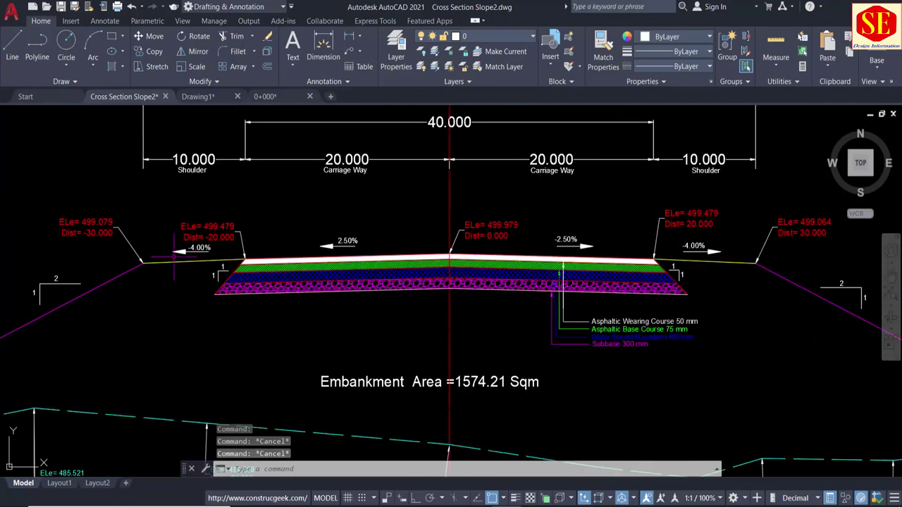
pyautogui.scroll(2, 704, 247)
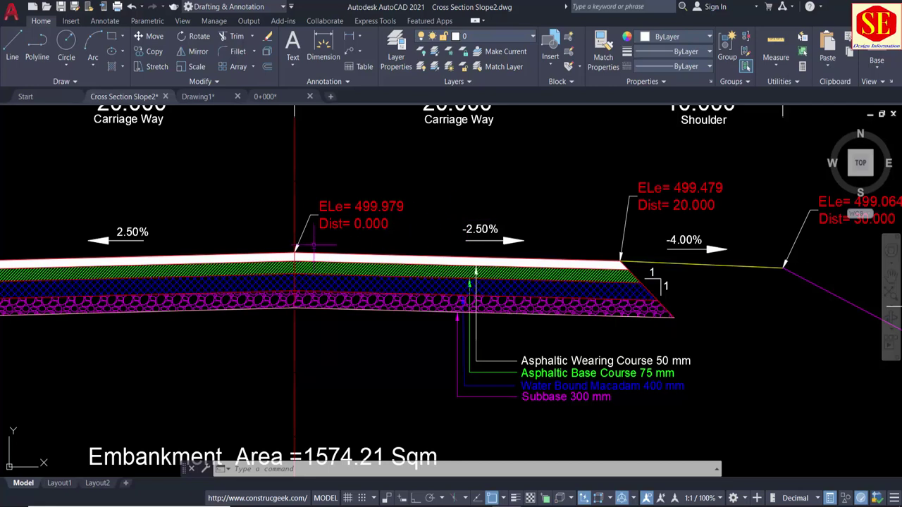
pyautogui.moveTo(519, 226); pyautogui.dragTo(488, 238, button='middle')
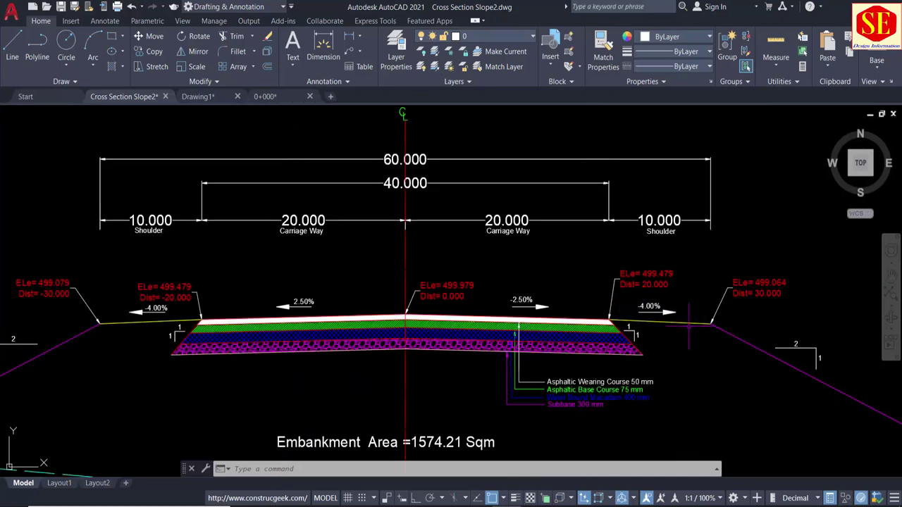
pyautogui.moveTo(679, 324); pyautogui.dragTo(522, 210, button='middle')
pyautogui.scroll(-2, 764, 317)
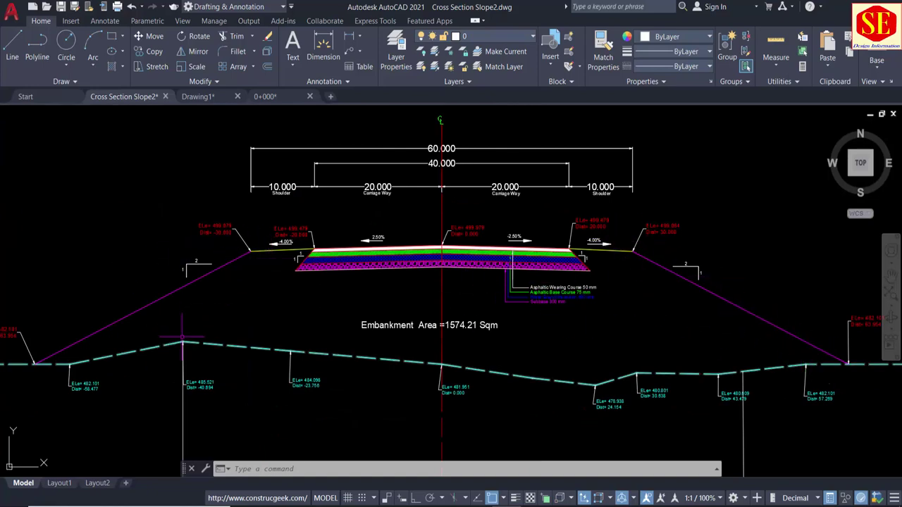
pyautogui.scroll(-3, 317, 313)
pyautogui.scroll(1, 320, 325)
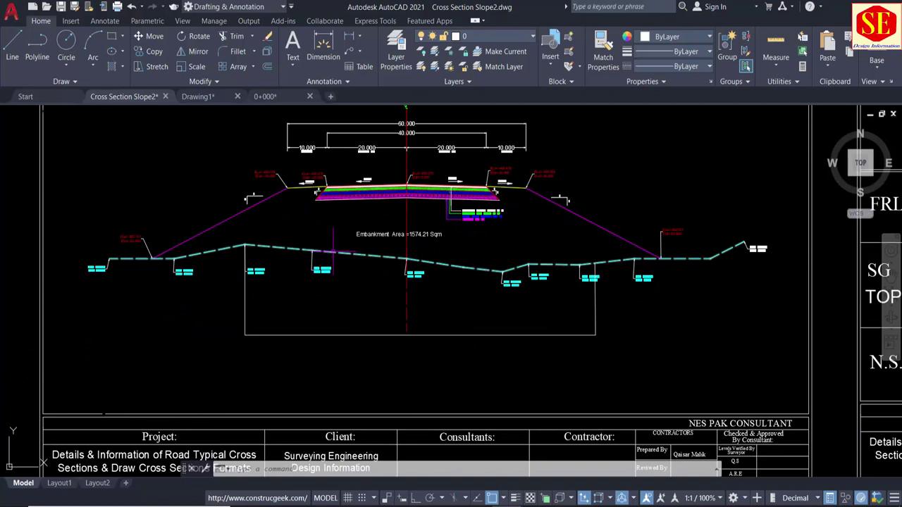
pyautogui.click(331, 253)
pyautogui.press('Escape')
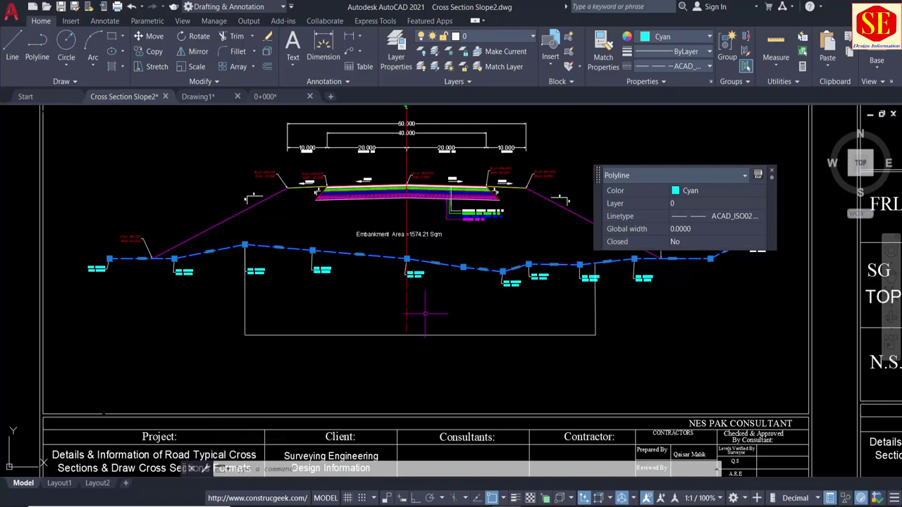
pyautogui.press('Escape')
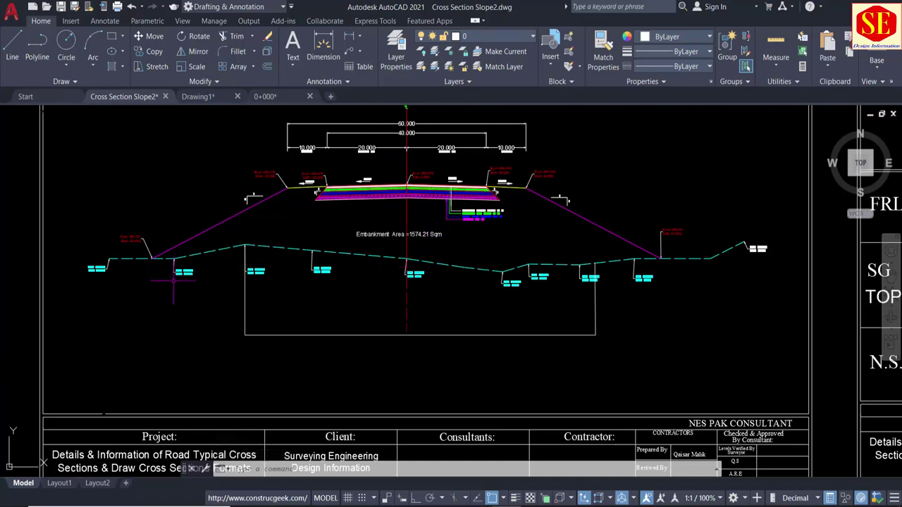
# Step: Show the RD 0+000 title with its Pavement Structure and Fill & Cut tables (Fill Area 1574.81 Sqm)
pyautogui.scroll(2, 415, 257)
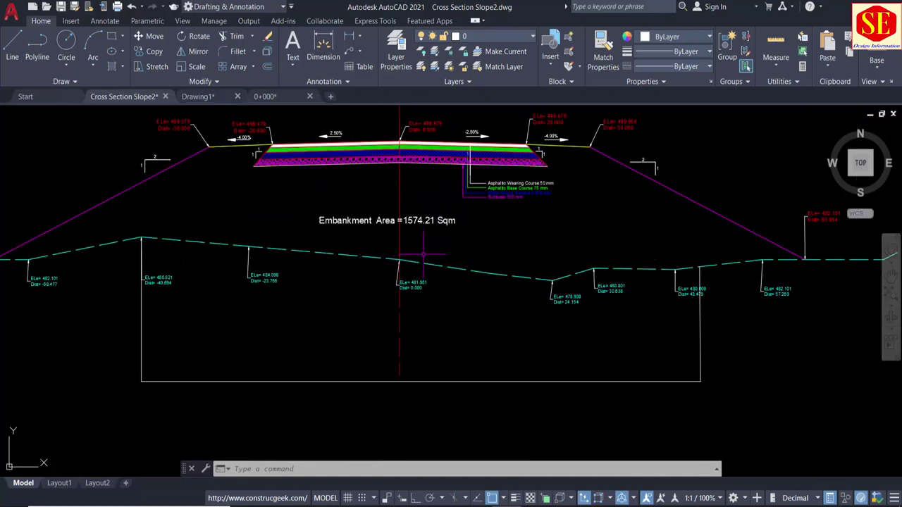
pyautogui.scroll(-2, 423, 254)
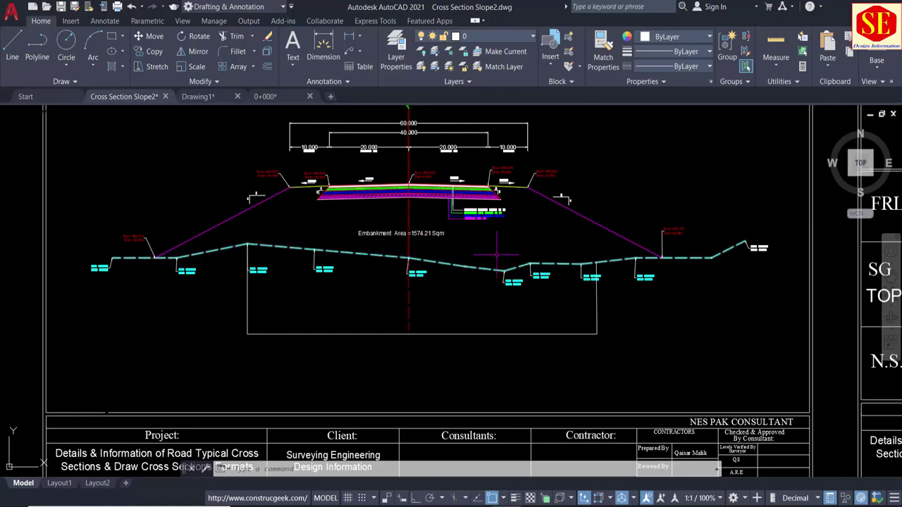
pyautogui.scroll(-3, 465, 451)
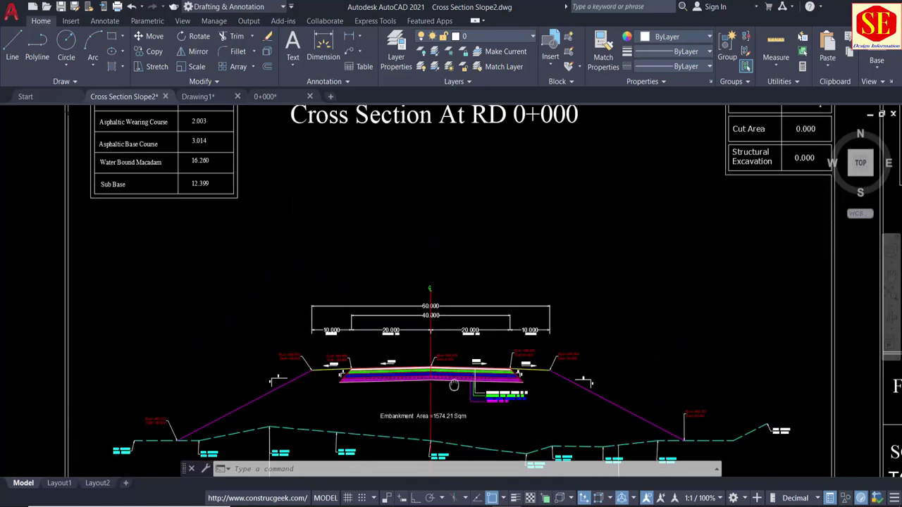
pyautogui.scroll(3, 427, 176)
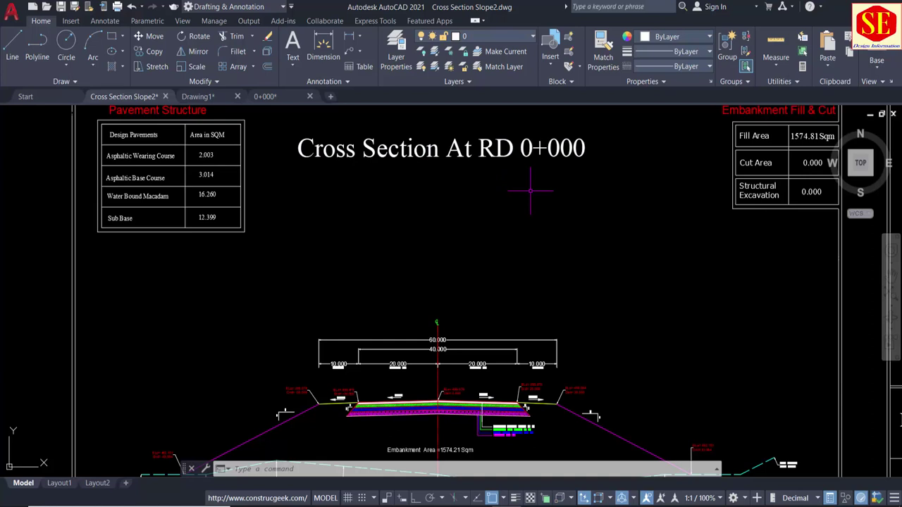
# Step: Pan and zoom over the road cross-section and the Embankment Fill & Cut table
pyautogui.scroll(-2, 437, 197)
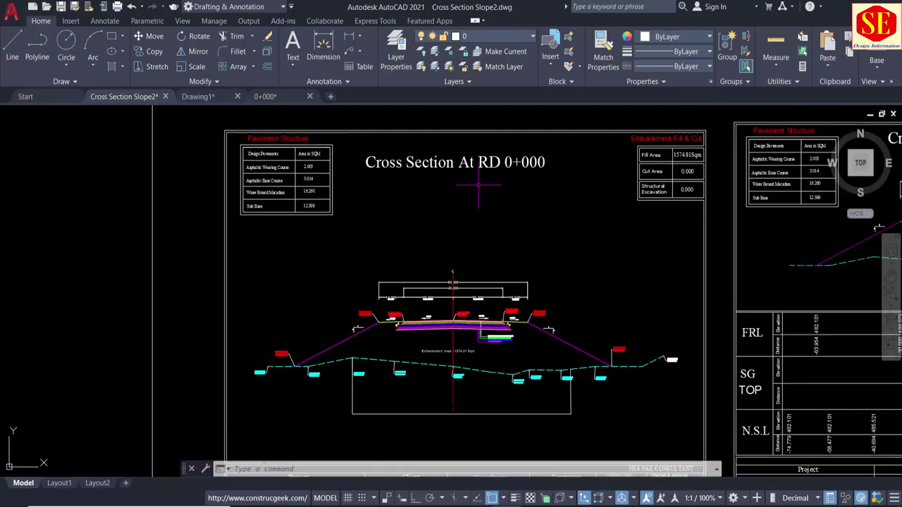
pyautogui.moveTo(412, 303); pyautogui.dragTo(412, 180, button='middle')
pyautogui.scroll(3, 288, 265)
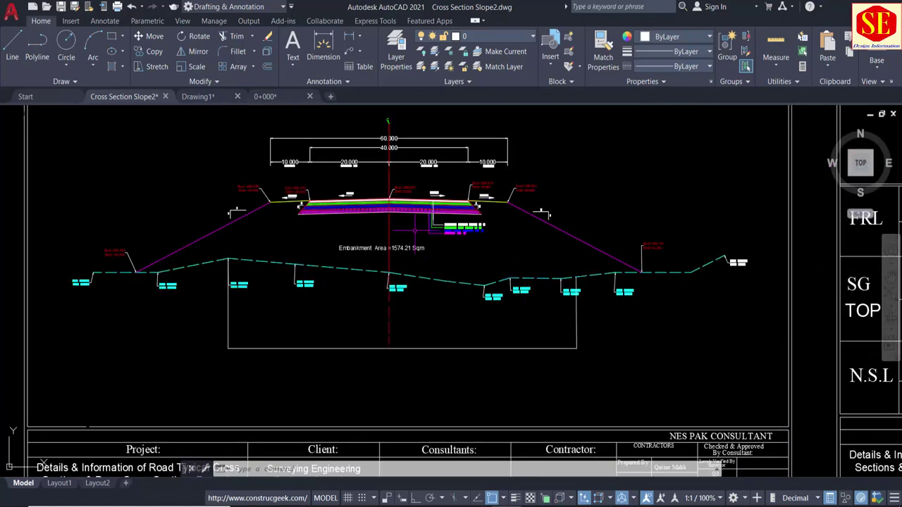
pyautogui.scroll(-1, 415, 230)
pyautogui.scroll(-1, 423, 274)
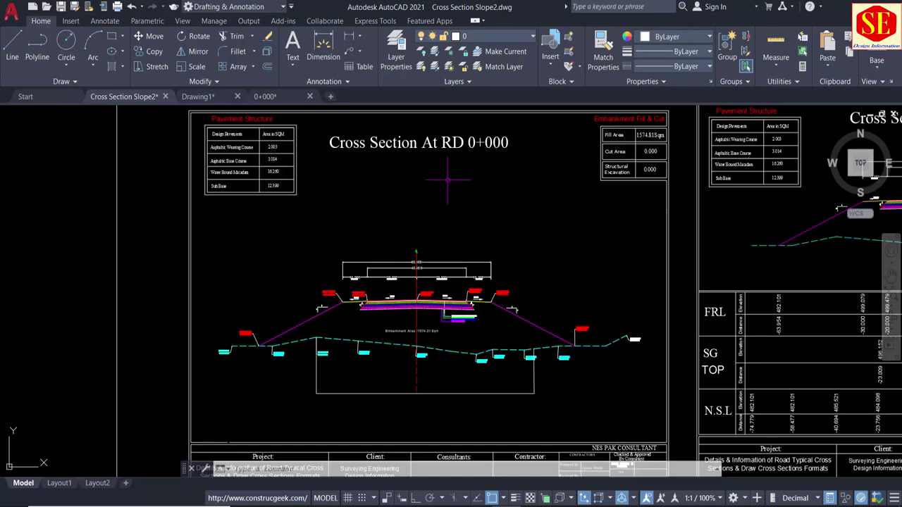
pyautogui.scroll(1, 416, 282)
pyautogui.scroll(1, 403, 258)
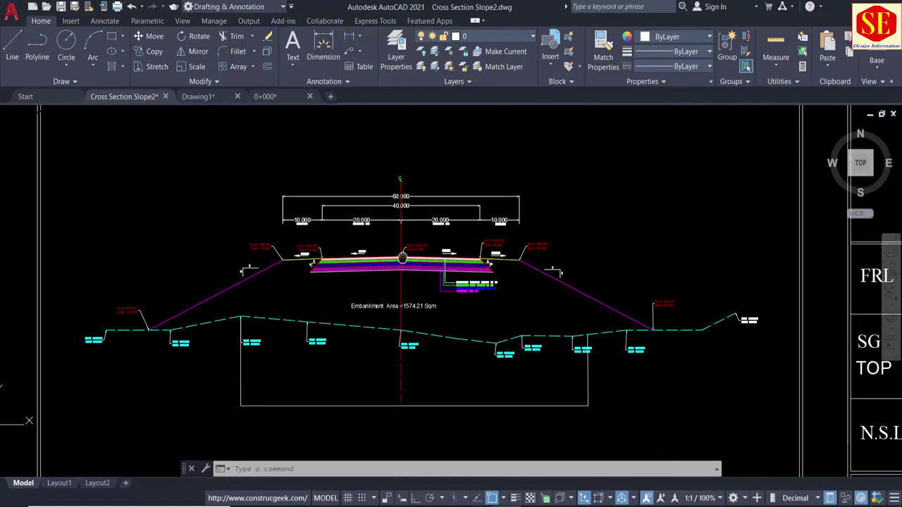
pyautogui.scroll(-2, 402, 258)
pyautogui.scroll(1, 559, 314)
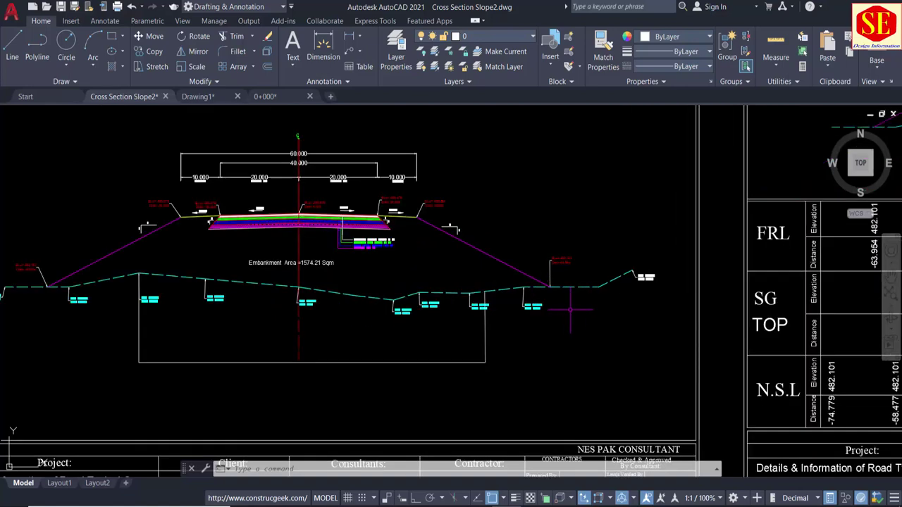
pyautogui.moveTo(352, 200)
pyautogui.mouseDown(button='middle')
pyautogui.moveTo(342, 215)
pyautogui.moveTo(467, 406)
pyautogui.mouseUp(button='middle')
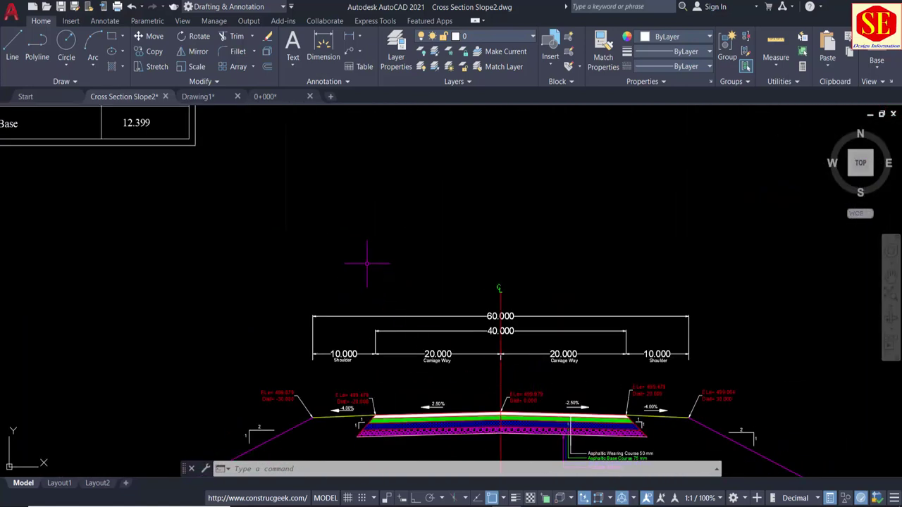
pyautogui.scroll(-2, 366, 258)
pyautogui.scroll(1, 298, 222)
pyautogui.scroll(3, 310, 238)
pyautogui.scroll(-2, 276, 182)
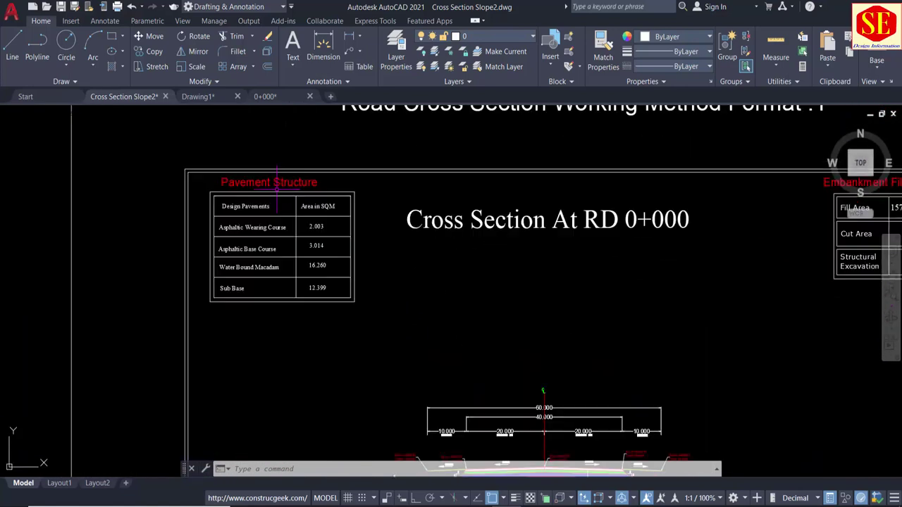
pyautogui.moveTo(529, 231); pyautogui.dragTo(424, 233, button='middle')
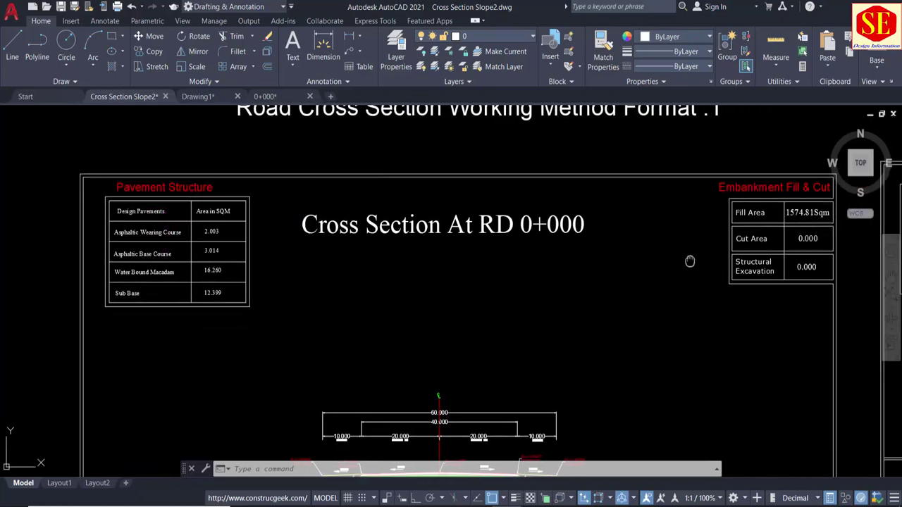
pyautogui.moveTo(773, 209); pyautogui.dragTo(187, 236, button='middle')
pyautogui.scroll(2, 394, 200)
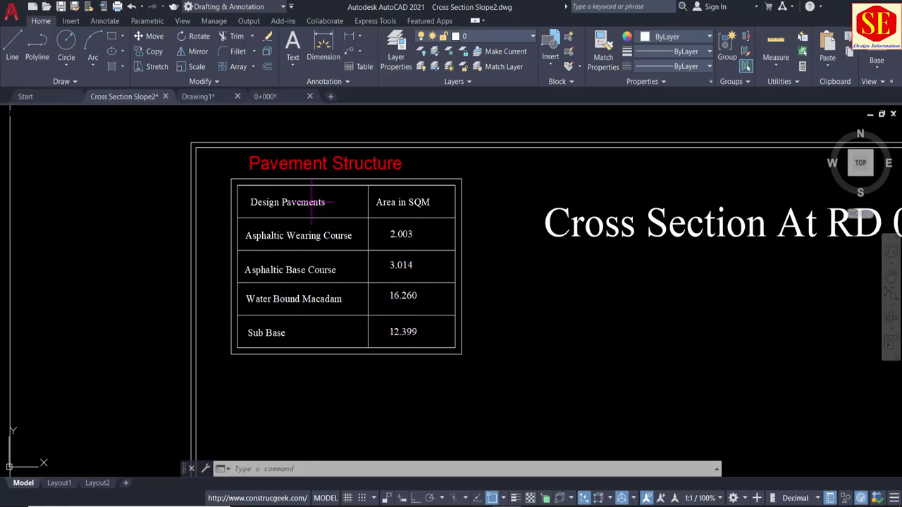
pyautogui.scroll(-3, 403, 198)
# Step: Zoom around the whole cross-section sheet, including the ground line below the road
pyautogui.moveTo(416, 292); pyautogui.dragTo(347, 210, button='middle')
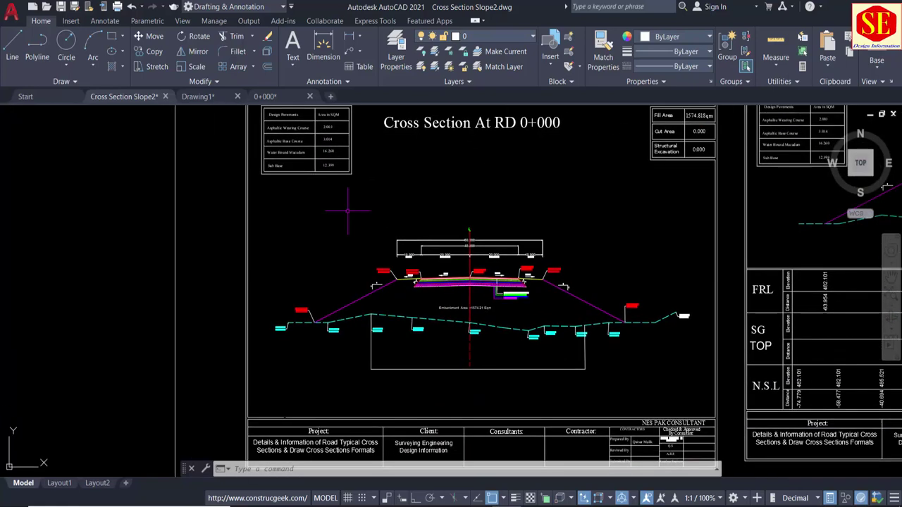
pyautogui.scroll(6, 347, 210)
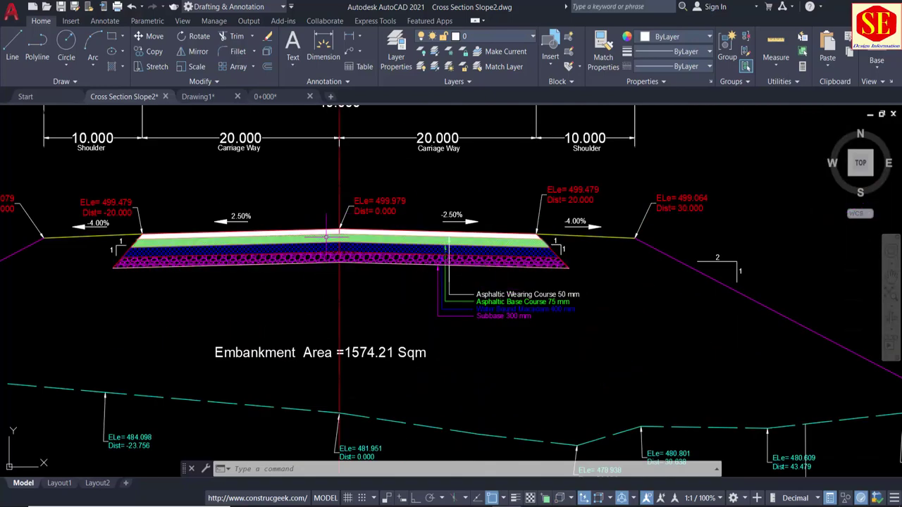
pyautogui.scroll(4, 325, 237)
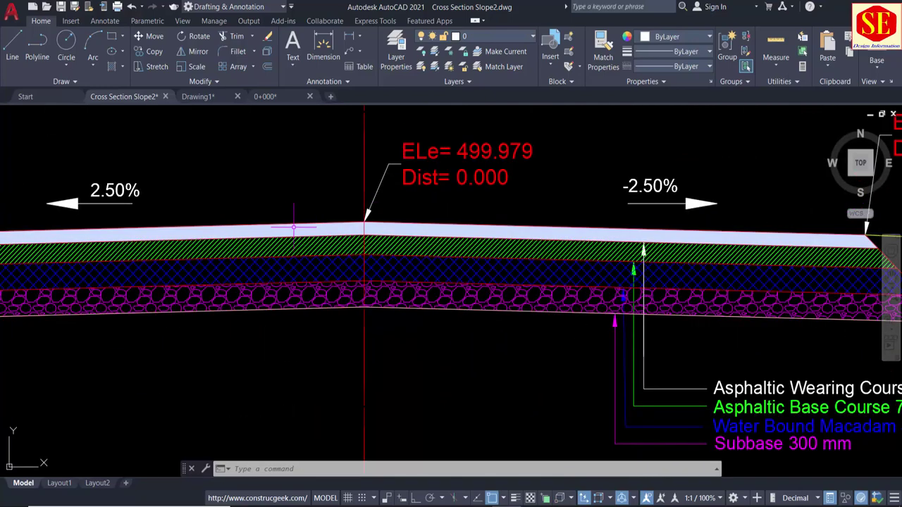
pyautogui.scroll(-3, 302, 226)
pyautogui.scroll(2, 409, 291)
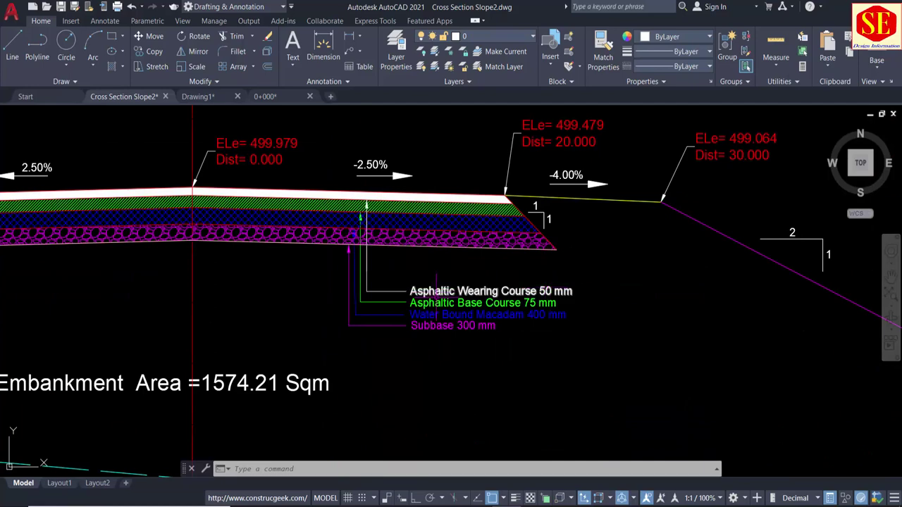
pyautogui.scroll(3, 408, 290)
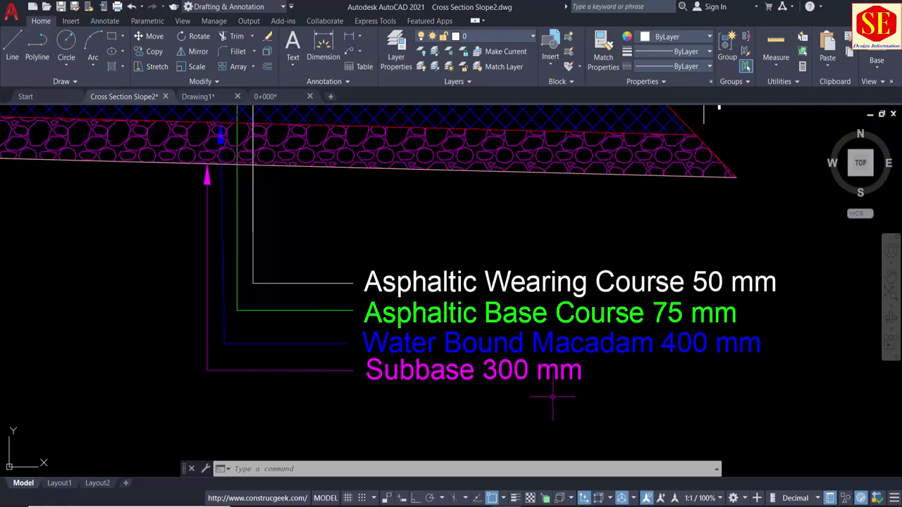
pyautogui.scroll(-3, 552, 394)
pyautogui.scroll(-2, 552, 395)
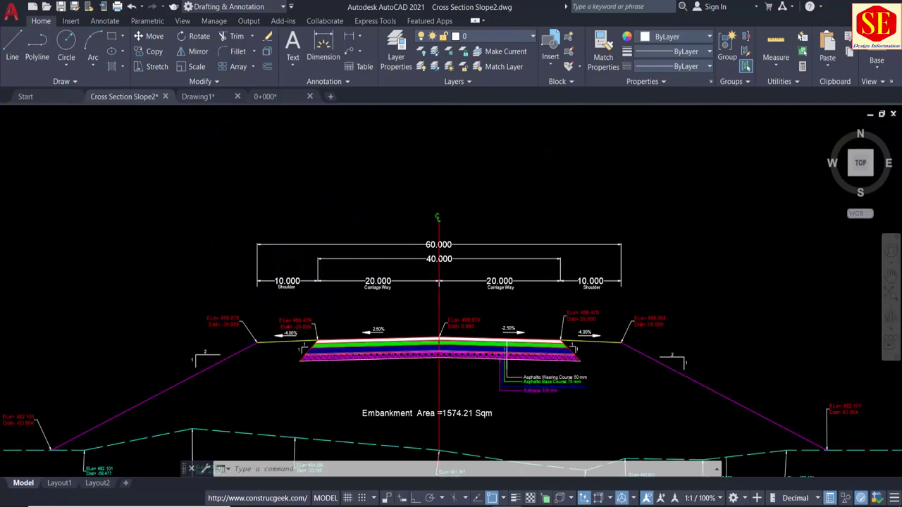
pyautogui.scroll(2, 419, 326)
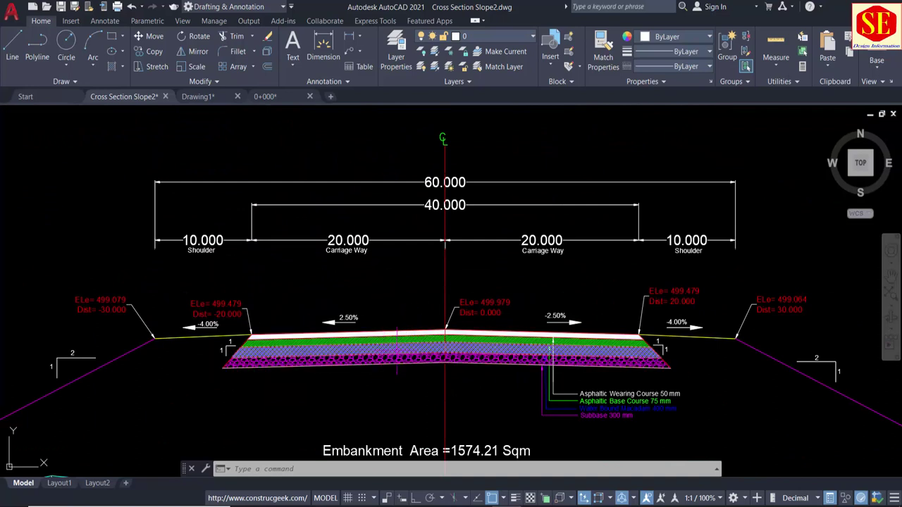
pyautogui.scroll(-2, 459, 344)
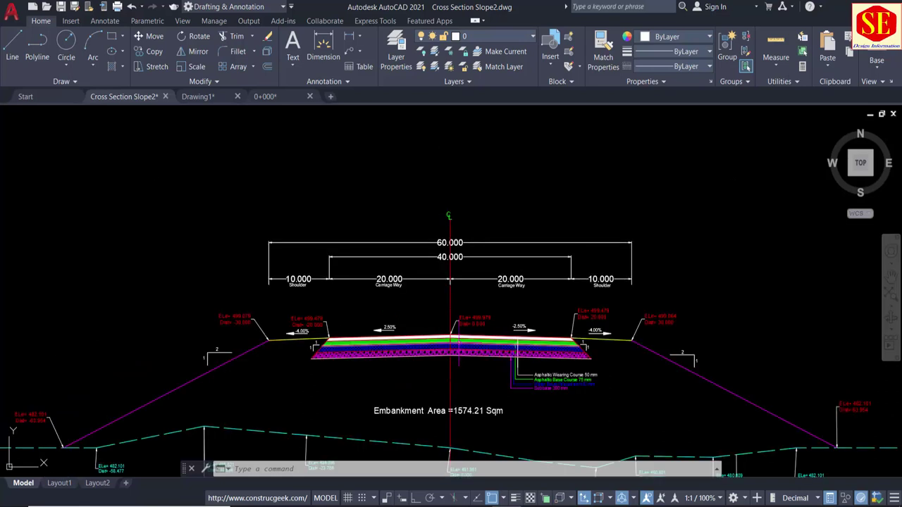
pyautogui.scroll(-2, 459, 339)
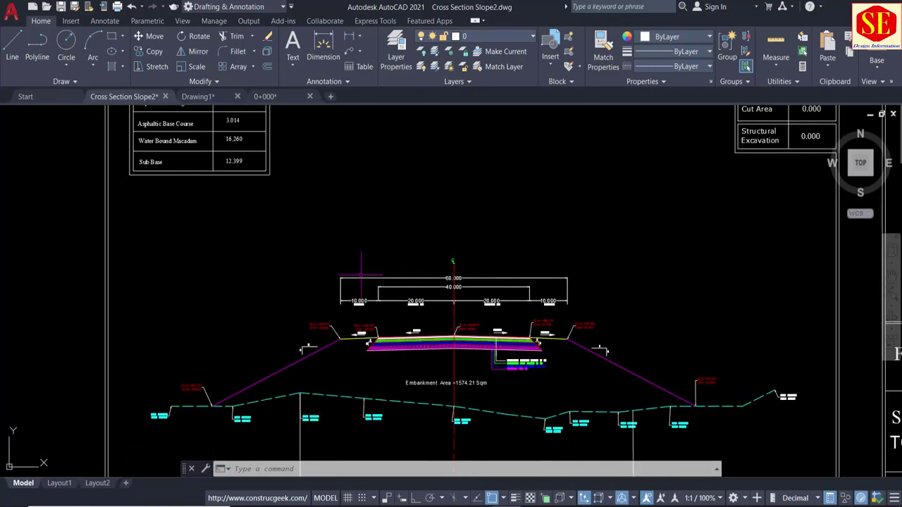
pyautogui.scroll(2, 449, 344)
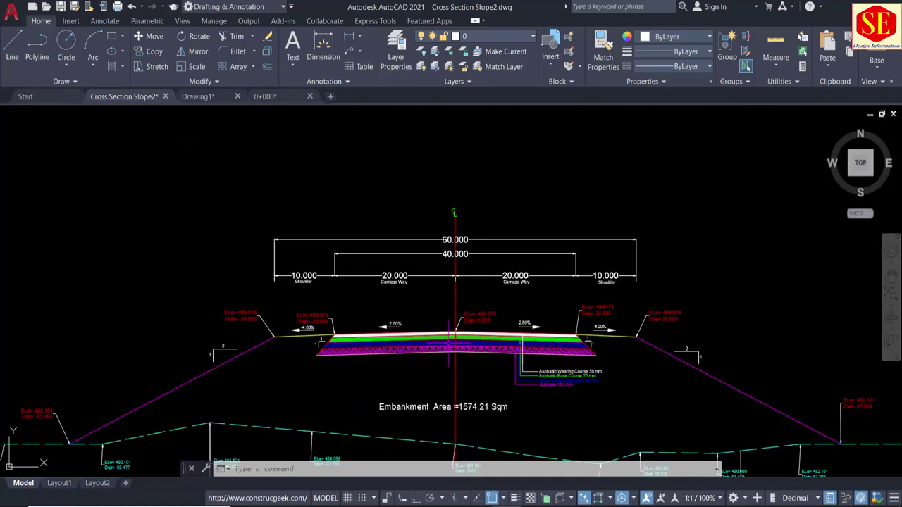
pyautogui.scroll(2, 449, 344)
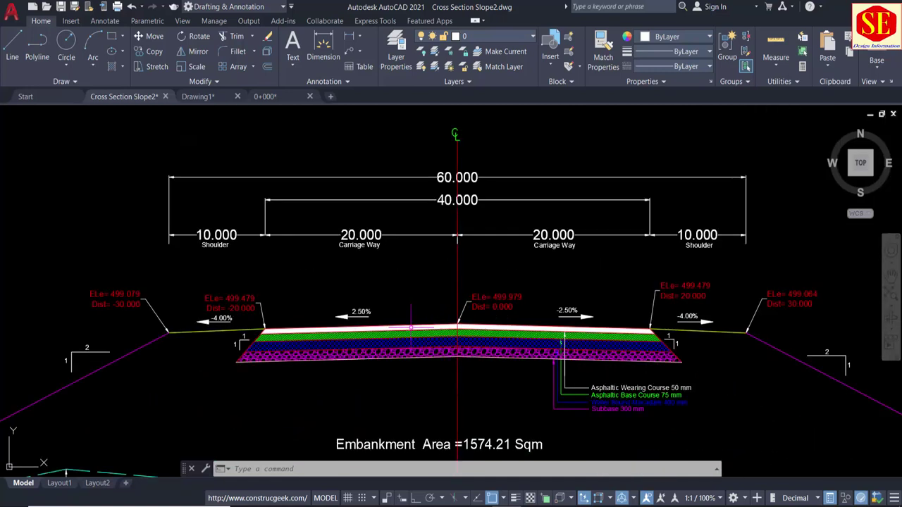
pyautogui.scroll(-2, 465, 326)
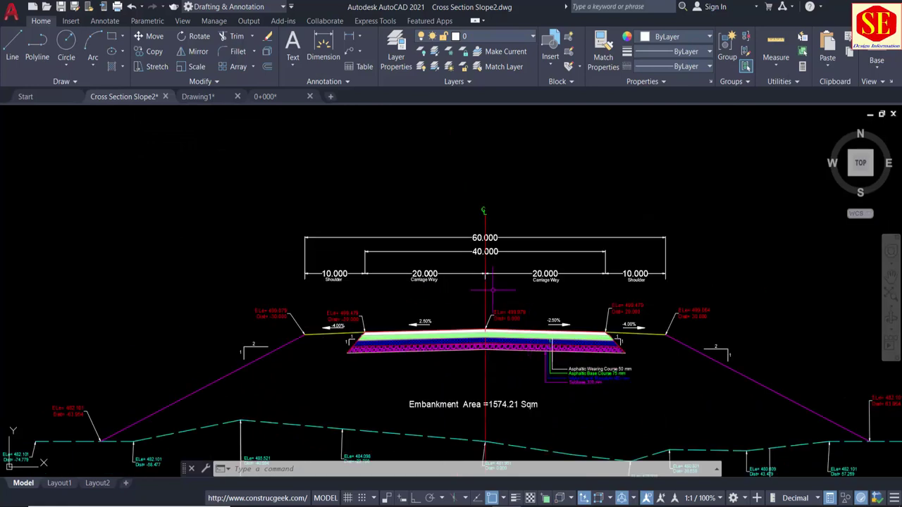
pyautogui.moveTo(407, 229)
pyautogui.mouseDown(button='middle')
pyautogui.moveTo(433, 218)
pyautogui.moveTo(654, 403)
pyautogui.mouseUp(button='middle')
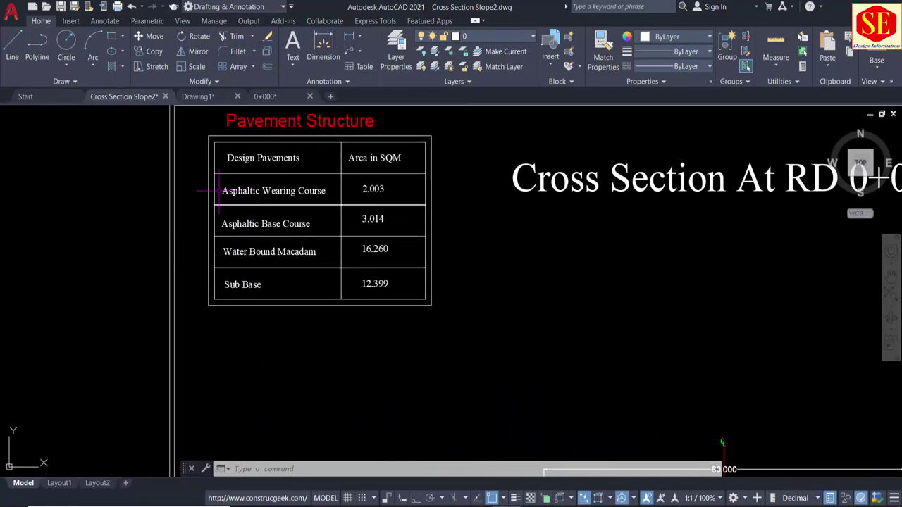
pyautogui.scroll(-2, 273, 193)
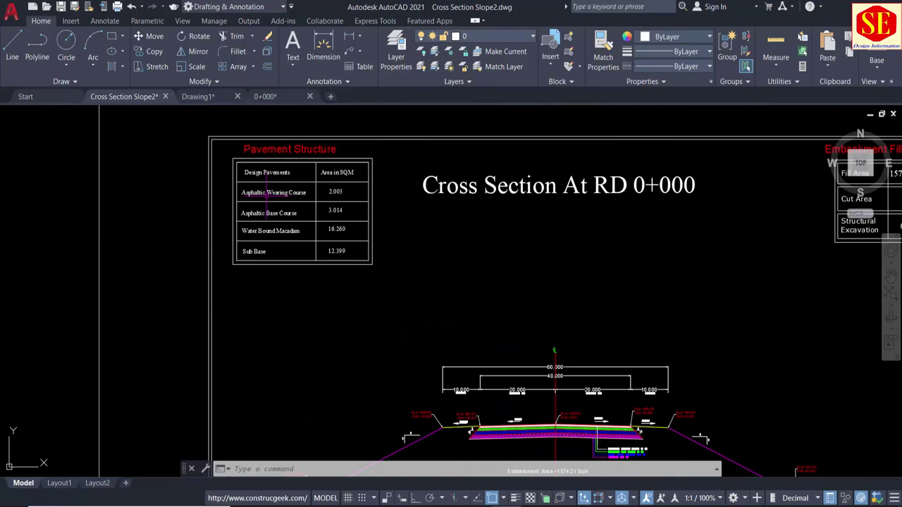
pyautogui.scroll(-2, 272, 199)
pyautogui.scroll(-1, 272, 199)
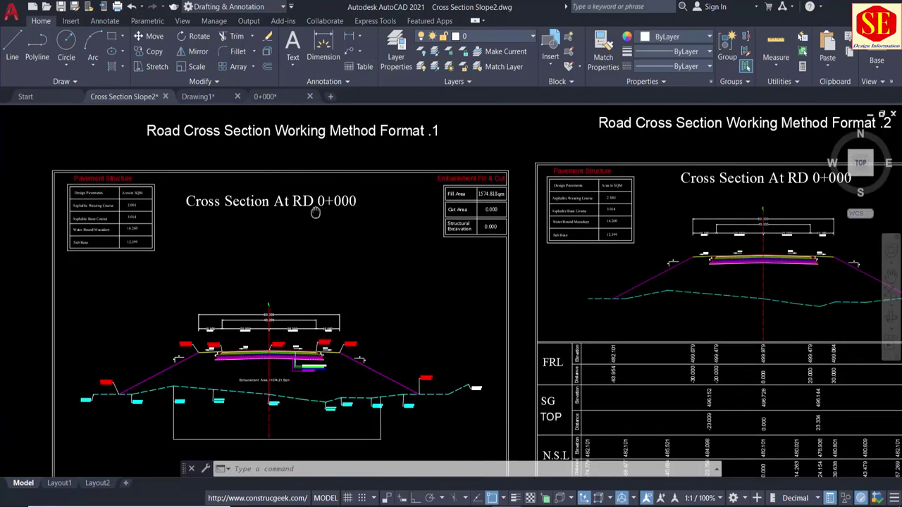
pyautogui.scroll(3, 497, 181)
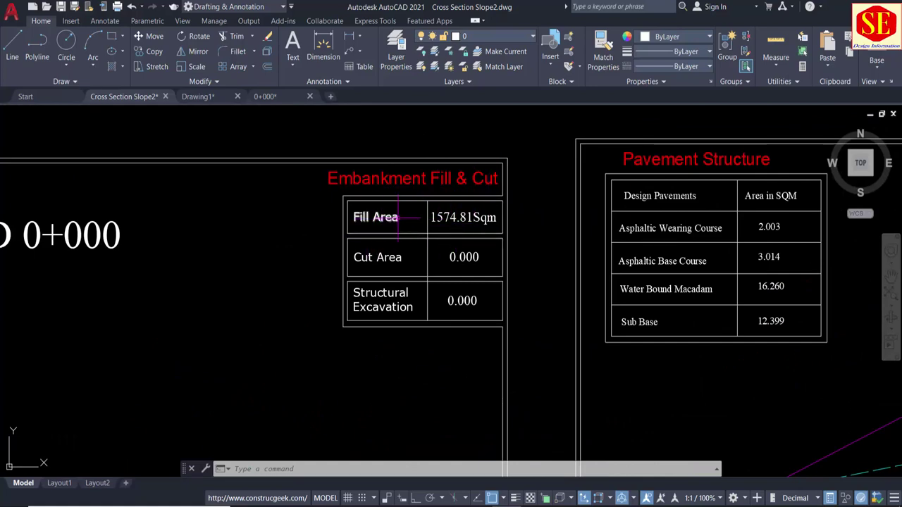
pyautogui.scroll(-5, 427, 219)
pyautogui.scroll(2, 437, 253)
pyautogui.scroll(3, 445, 281)
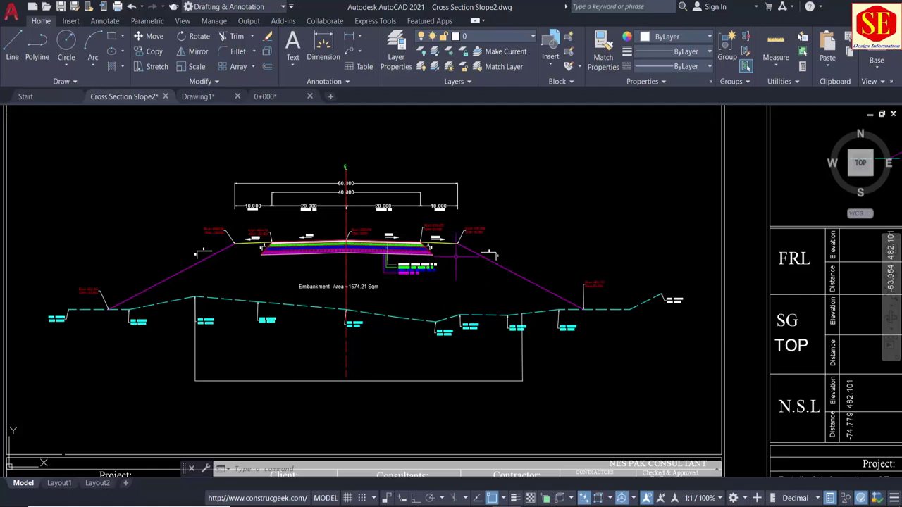
pyautogui.scroll(4, 305, 244)
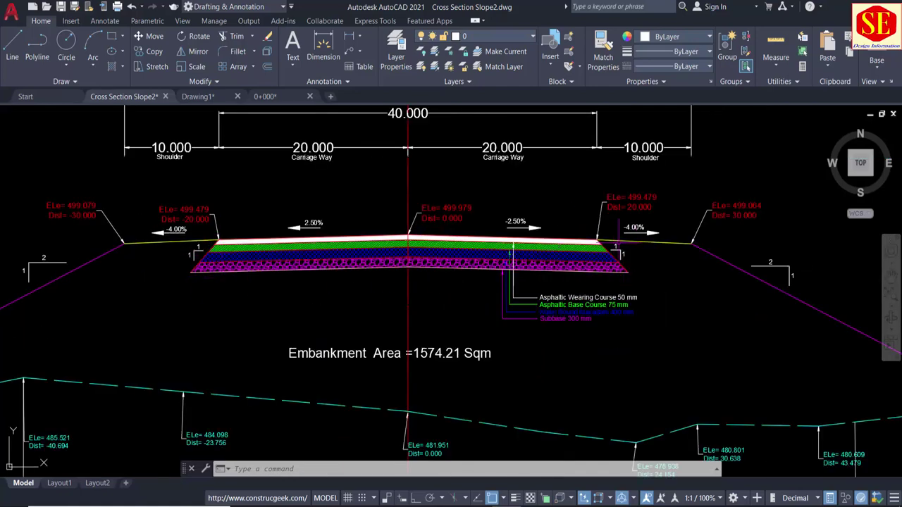
pyautogui.scroll(-2, 793, 331)
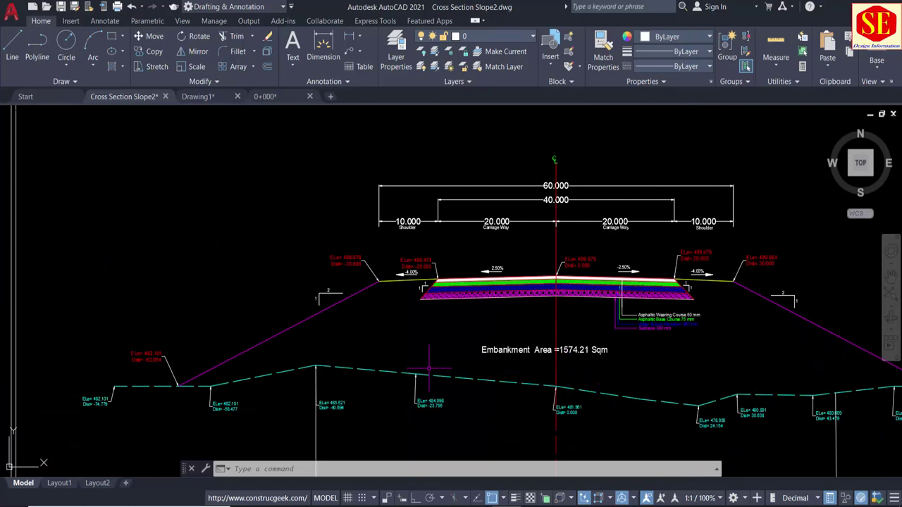
# Step: Inspect the sheet title, Fill Area table and Embankment Fill & Cut table
pyautogui.moveTo(395, 310); pyautogui.dragTo(302, 289, button='middle')
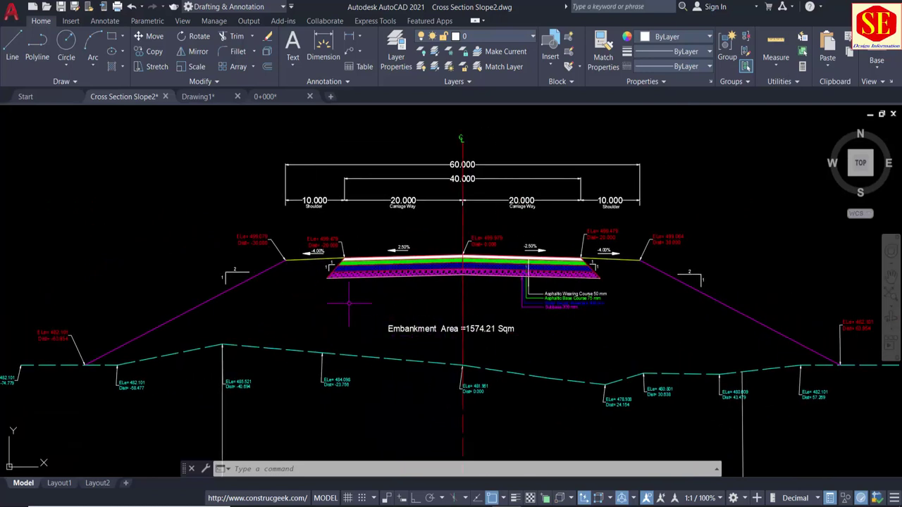
pyautogui.scroll(-2, 382, 329)
pyautogui.scroll(-2, 486, 265)
pyautogui.moveTo(485, 265); pyautogui.dragTo(446, 406, button='middle')
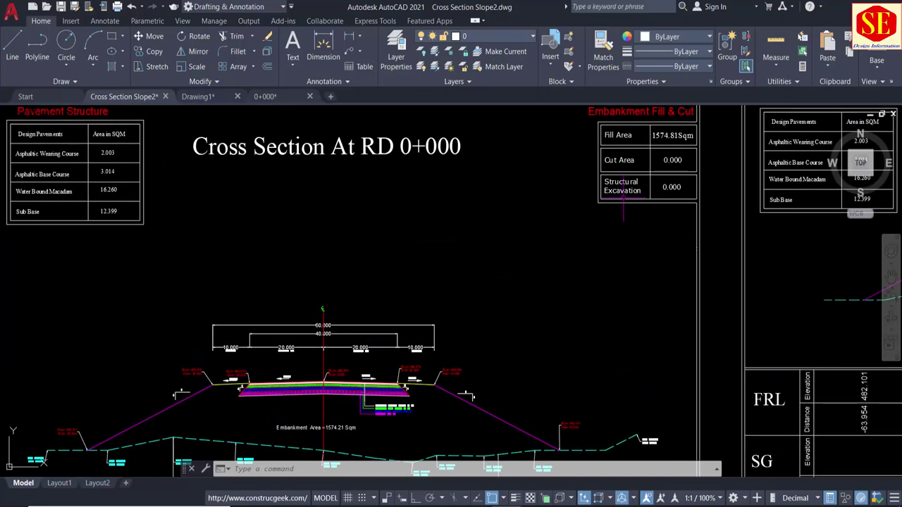
pyautogui.scroll(5, 705, 143)
pyautogui.scroll(-4, 705, 142)
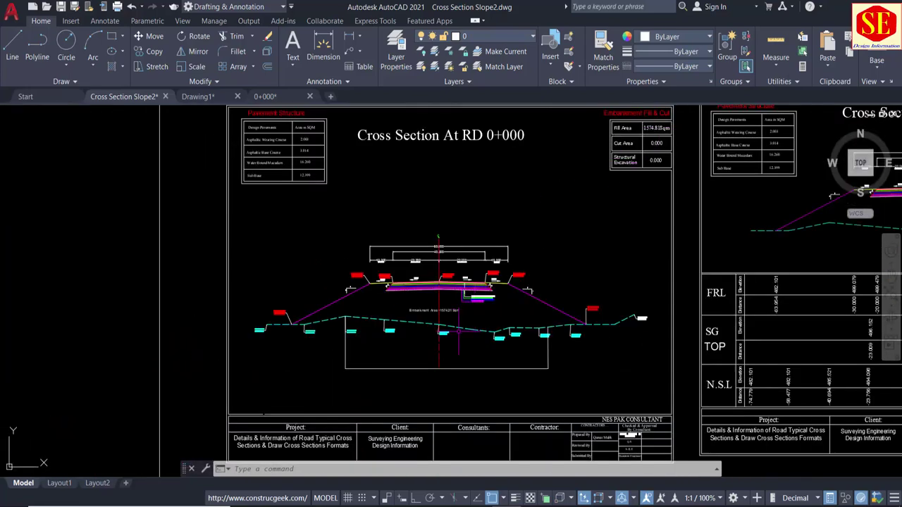
pyautogui.scroll(2, 459, 330)
pyautogui.moveTo(517, 218); pyautogui.dragTo(521, 258, button='middle')
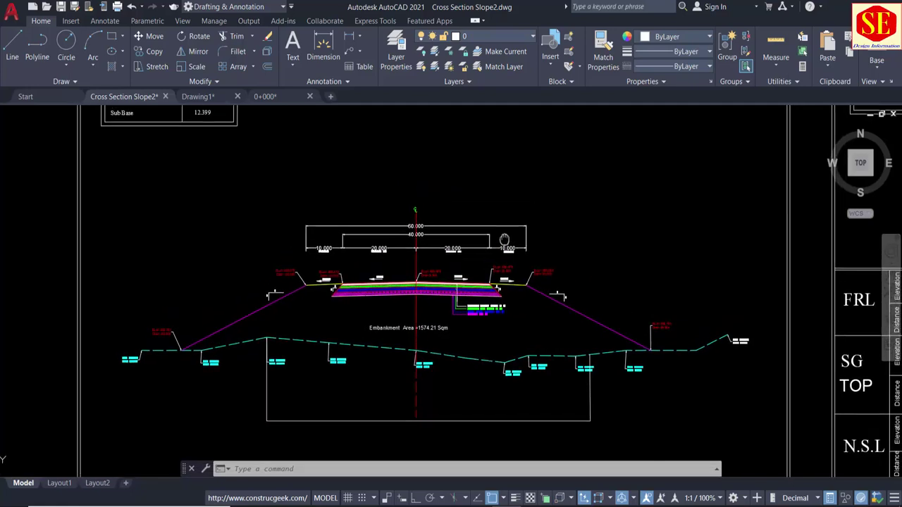
pyautogui.scroll(-2, 522, 258)
pyautogui.scroll(3, 659, 245)
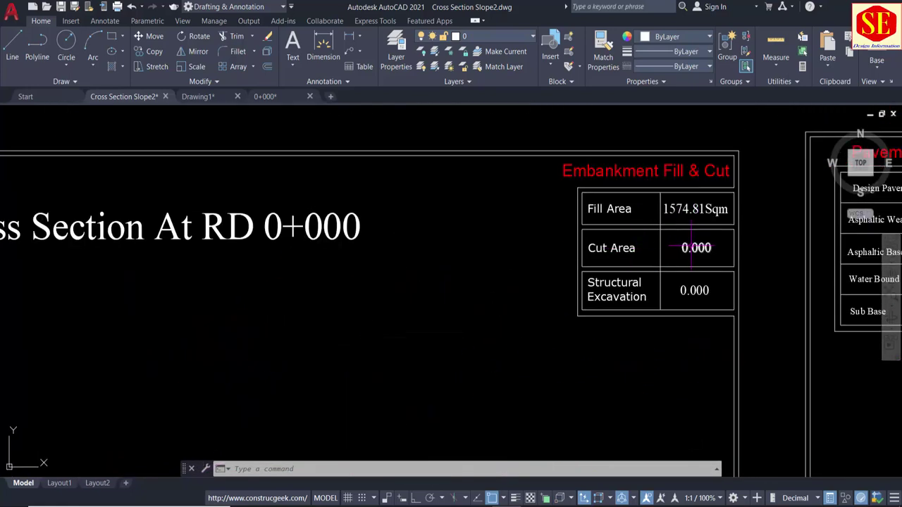
pyautogui.moveTo(651, 259); pyautogui.dragTo(594, 172, button='middle')
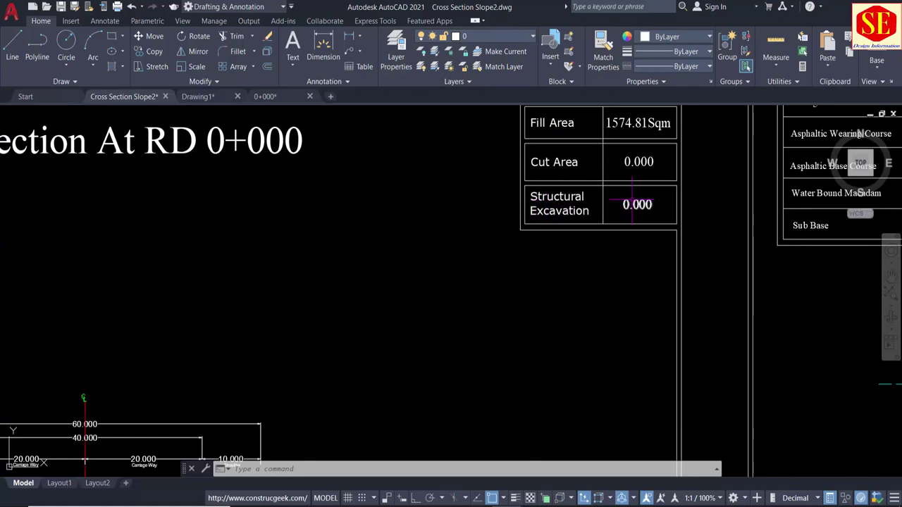
pyautogui.scroll(-4, 595, 194)
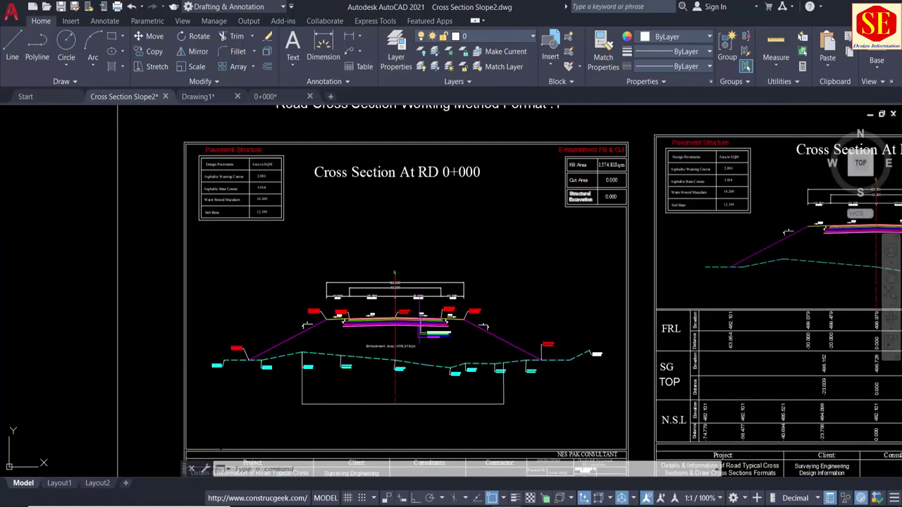
pyautogui.scroll(5, 429, 327)
pyautogui.scroll(-2, 308, 277)
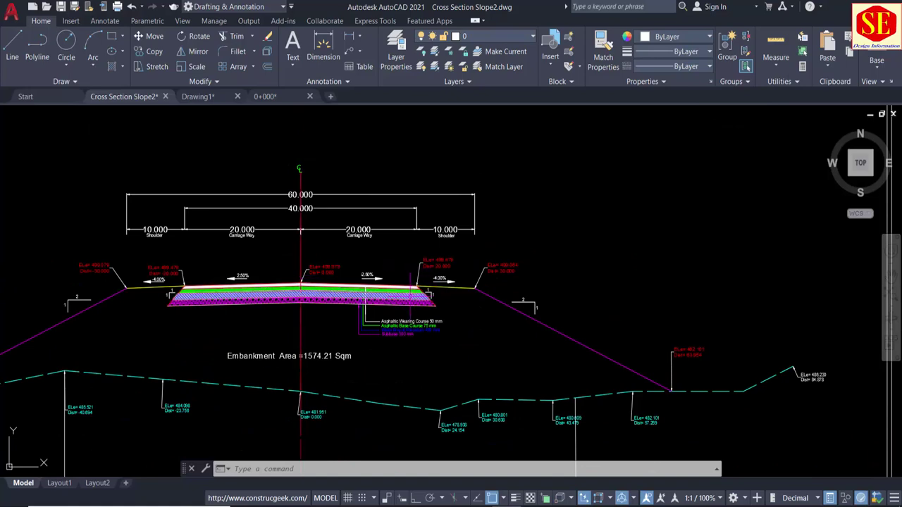
pyautogui.scroll(2, 413, 295)
pyautogui.scroll(-3, 381, 282)
pyautogui.scroll(-3, 218, 298)
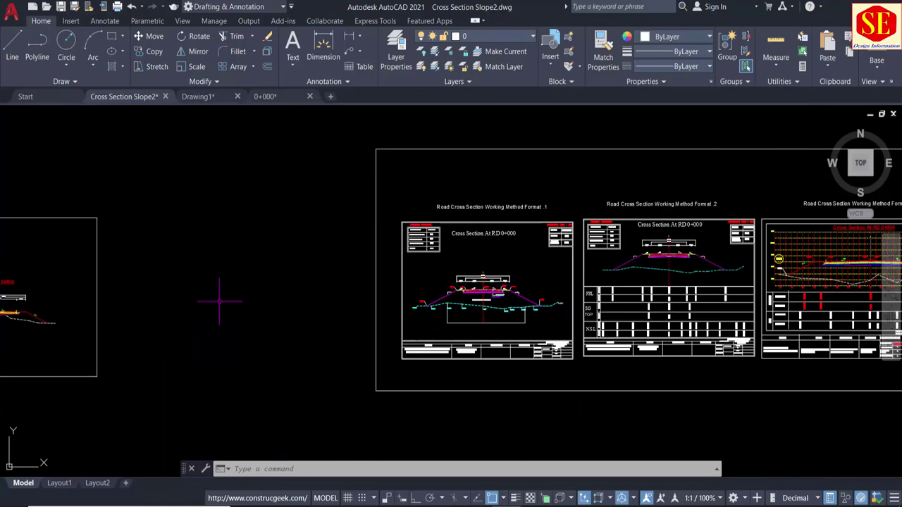
# Step: Zoom in on the central drain and pavement detail of the framed cross-sections
pyautogui.moveTo(217, 298); pyautogui.dragTo(475, 288, button='middle')
pyautogui.scroll(2, 797, 289)
pyautogui.scroll(2, 255, 319)
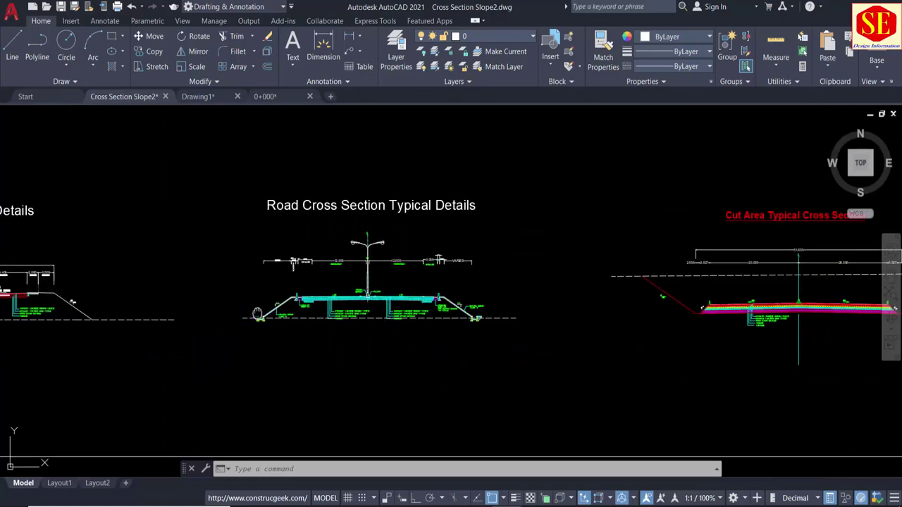
pyautogui.moveTo(254, 318); pyautogui.dragTo(480, 303, button='middle')
pyautogui.scroll(2, 480, 282)
pyautogui.scroll(2, 480, 270)
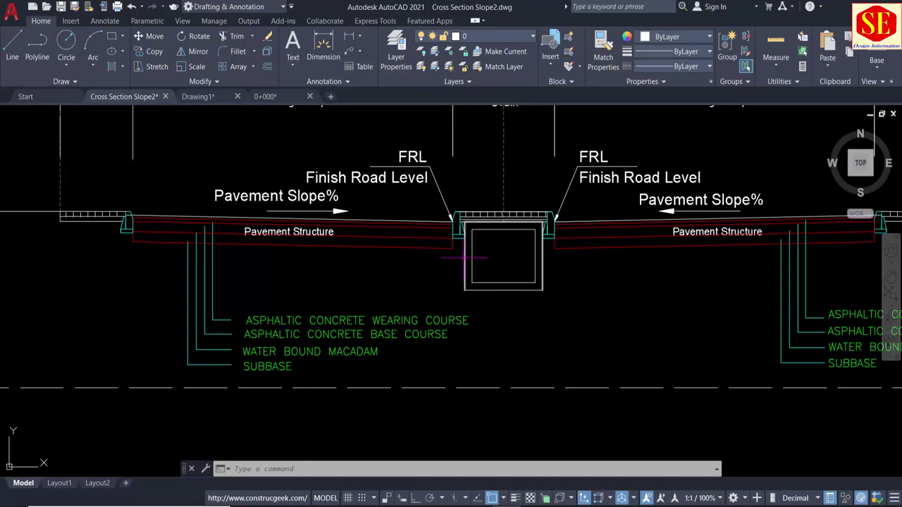
pyautogui.scroll(-4, 378, 266)
pyautogui.scroll(1, 364, 269)
pyautogui.scroll(3, 371, 265)
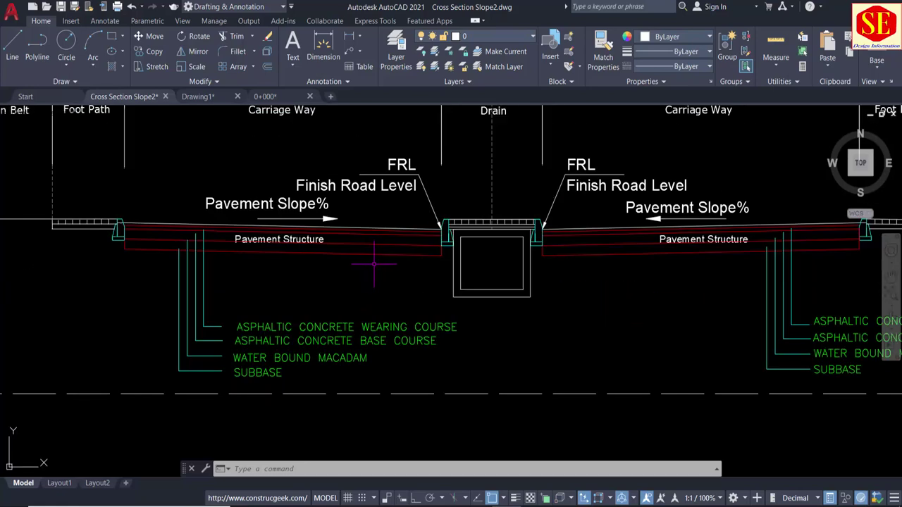
# Step: Start a zoom window, then a line at the drain edge, cancelling both without changes
pyautogui.write('zoom')
pyautogui.press('Return')
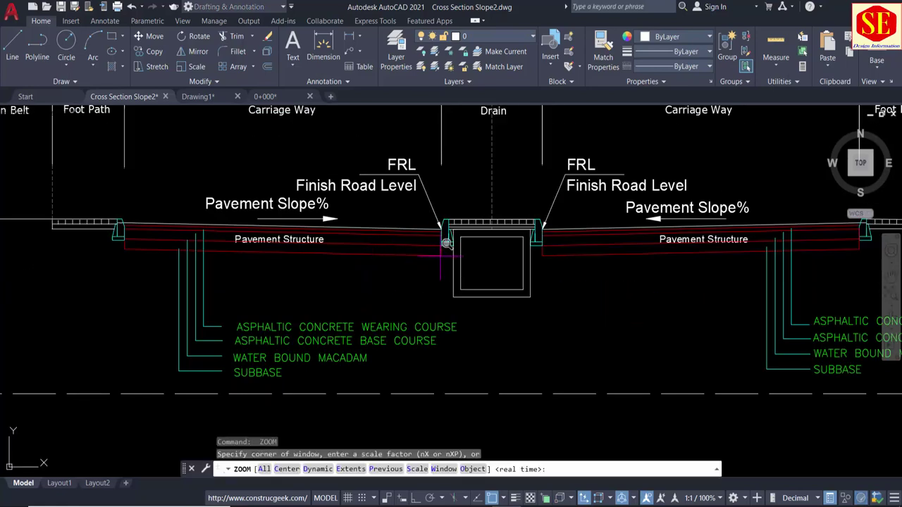
pyautogui.press('F3')
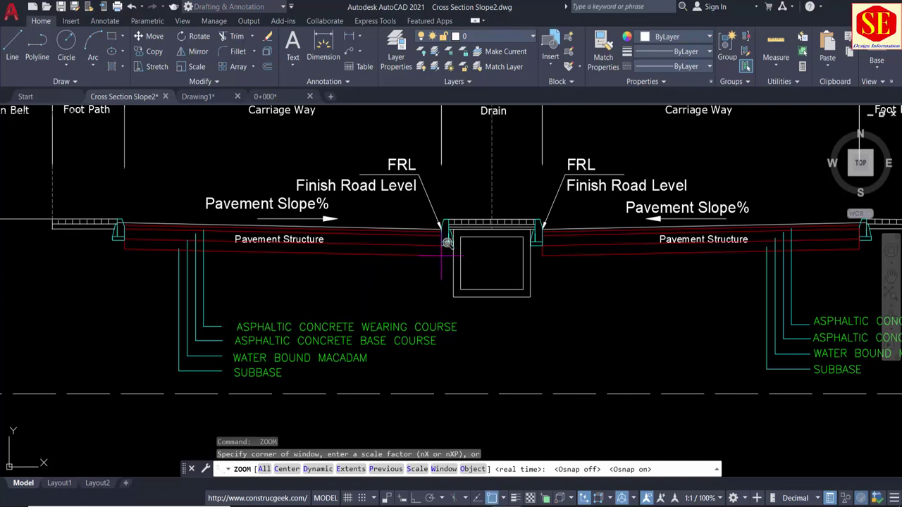
pyautogui.press('F3')
pyautogui.click(441, 256)
pyautogui.press('Escape')
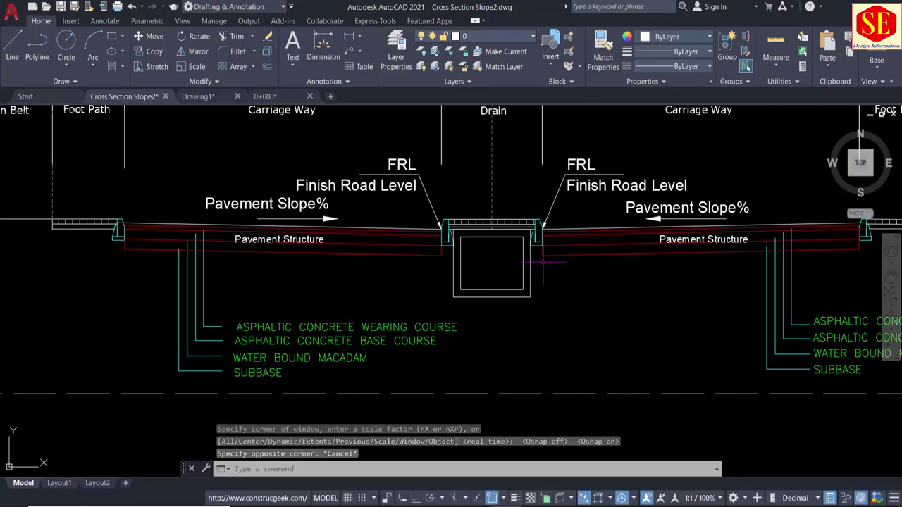
pyautogui.write('l')
pyautogui.press('Return')
pyautogui.click(441, 256)
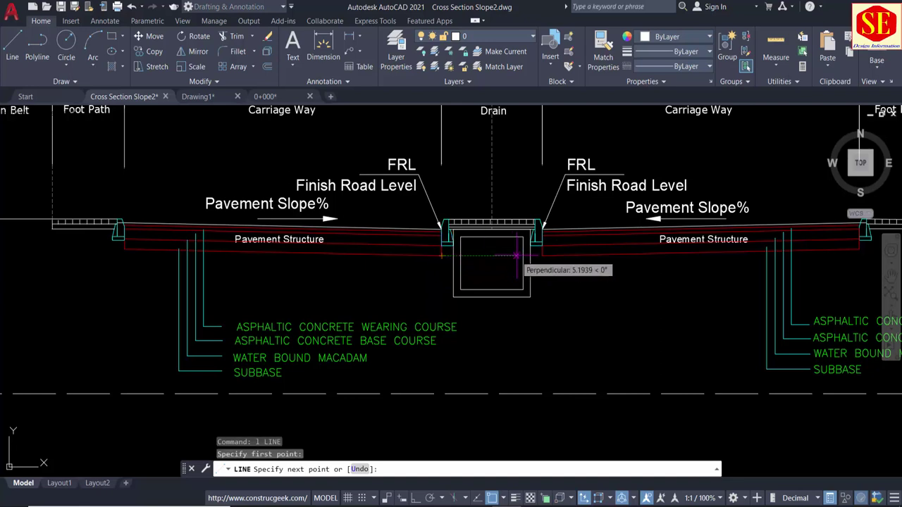
pyautogui.press('Escape')
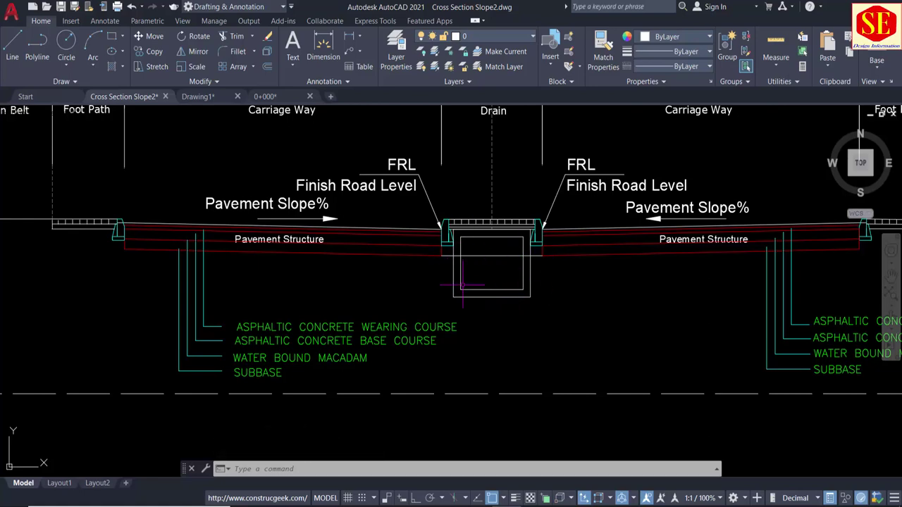
# Step: Zoom out and pan across the row of cross-section sheets
pyautogui.scroll(2, 462, 285)
pyautogui.scroll(-5, 503, 283)
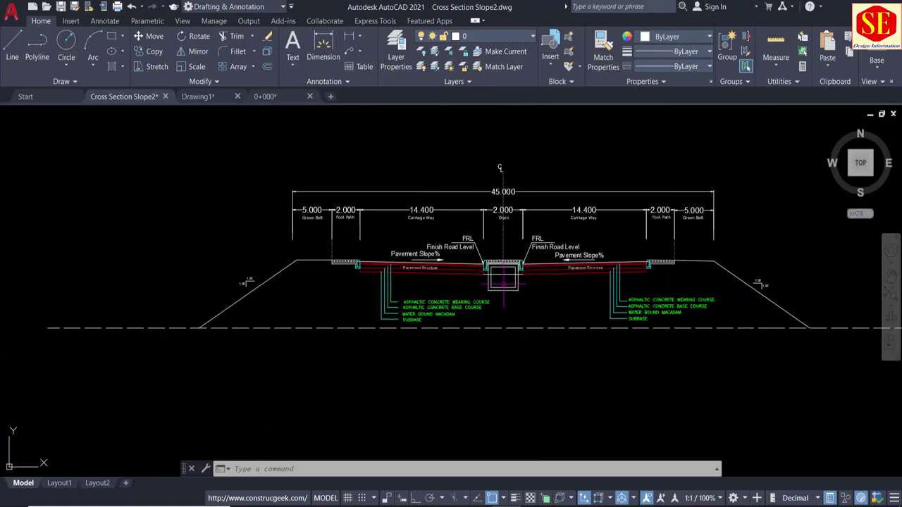
pyautogui.scroll(2, 650, 266)
pyautogui.scroll(2, 416, 296)
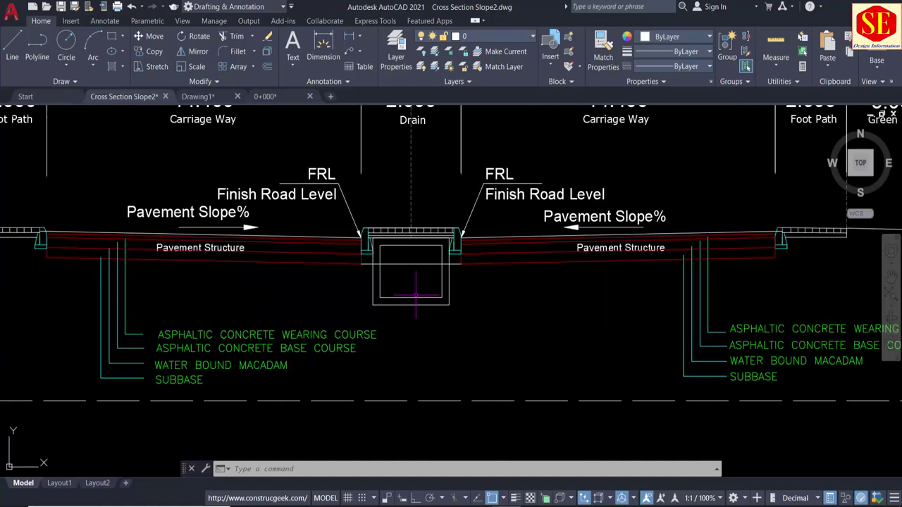
pyautogui.scroll(2, 416, 296)
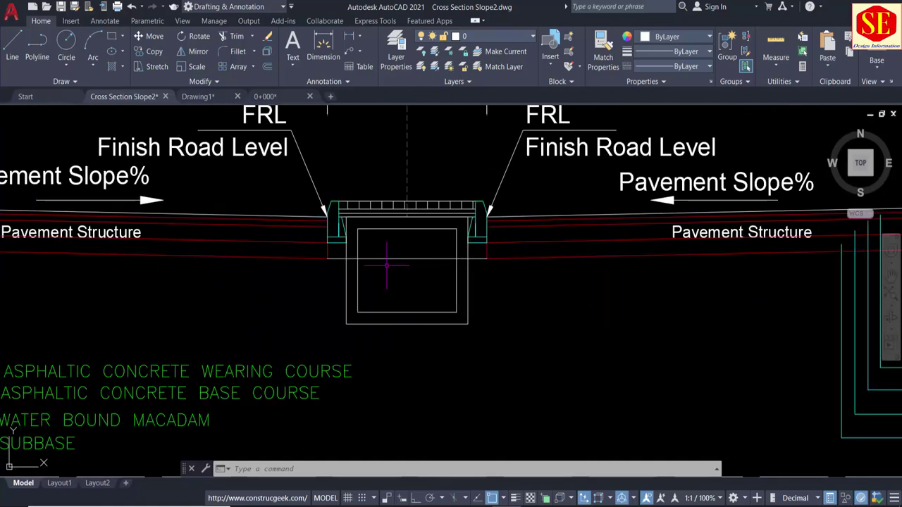
pyautogui.scroll(-2, 366, 284)
pyautogui.scroll(-1, 362, 282)
pyautogui.scroll(2, 330, 278)
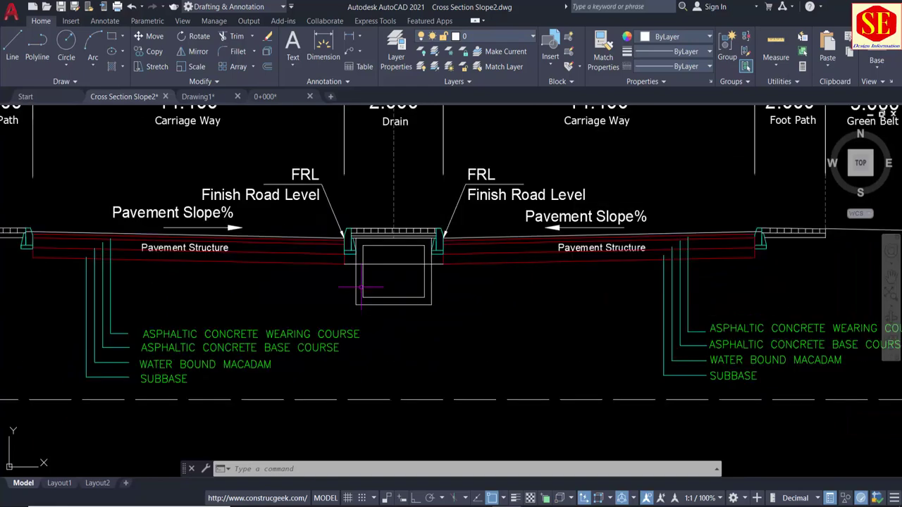
pyautogui.scroll(1, 330, 278)
pyautogui.scroll(-3, 345, 275)
pyautogui.moveTo(609, 230); pyautogui.dragTo(134, 231, button='middle')
pyautogui.scroll(-2, 127, 230)
pyautogui.moveTo(466, 225); pyautogui.dragTo(314, 248, button='middle')
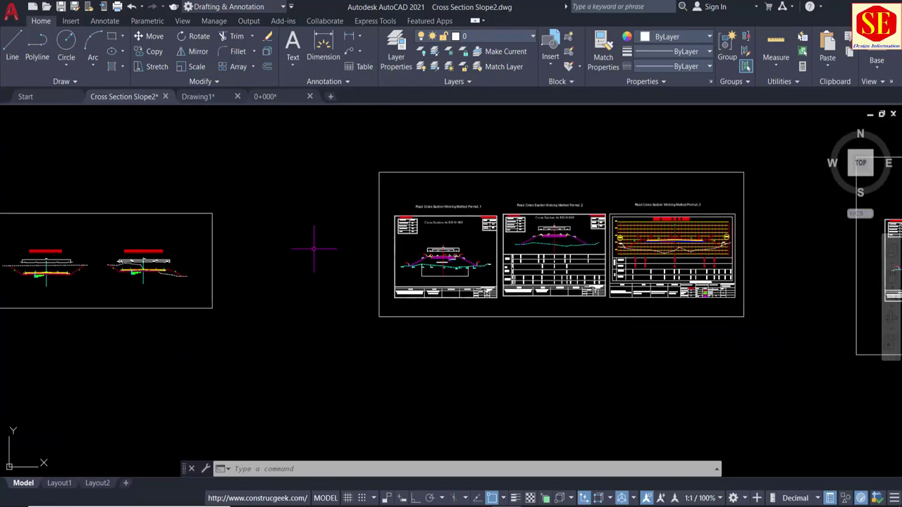
pyautogui.scroll(5, 462, 236)
pyautogui.scroll(3, 371, 321)
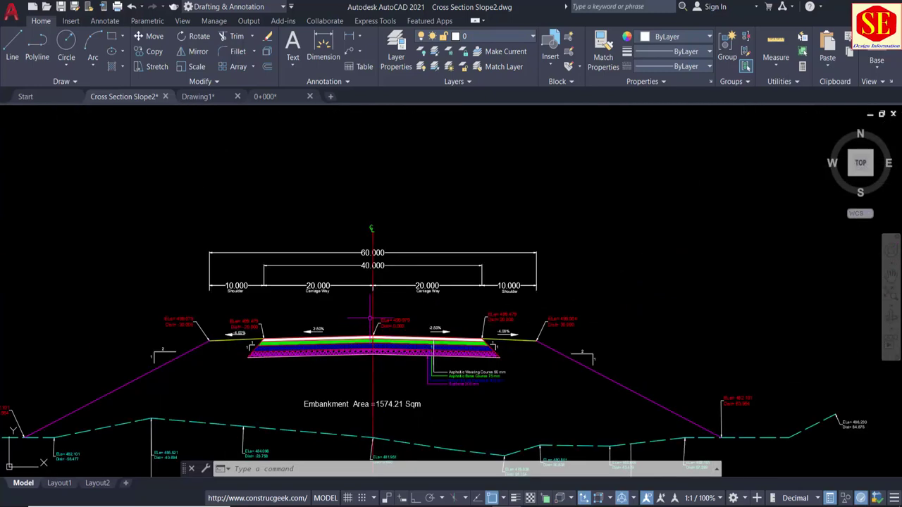
pyautogui.scroll(-3, 372, 320)
pyautogui.scroll(-2, 423, 282)
pyautogui.scroll(6, 550, 225)
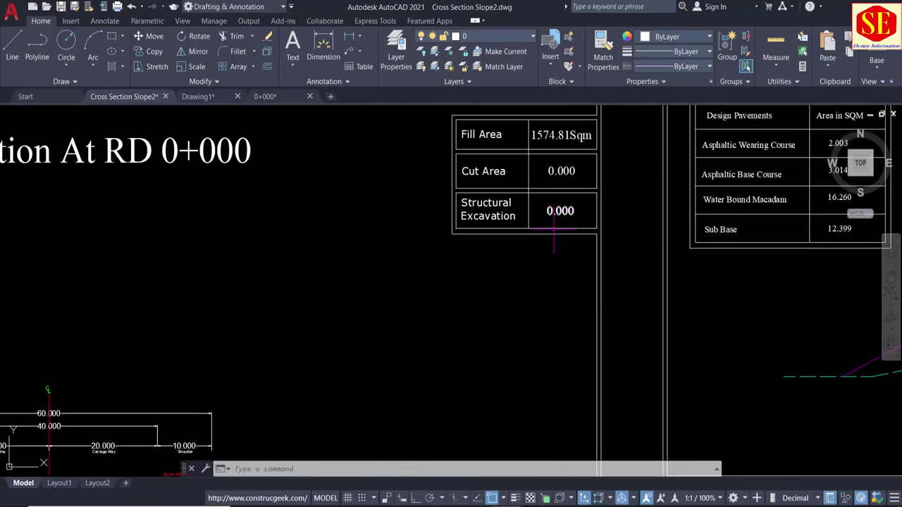
pyautogui.scroll(-5, 550, 211)
pyautogui.scroll(3, 426, 255)
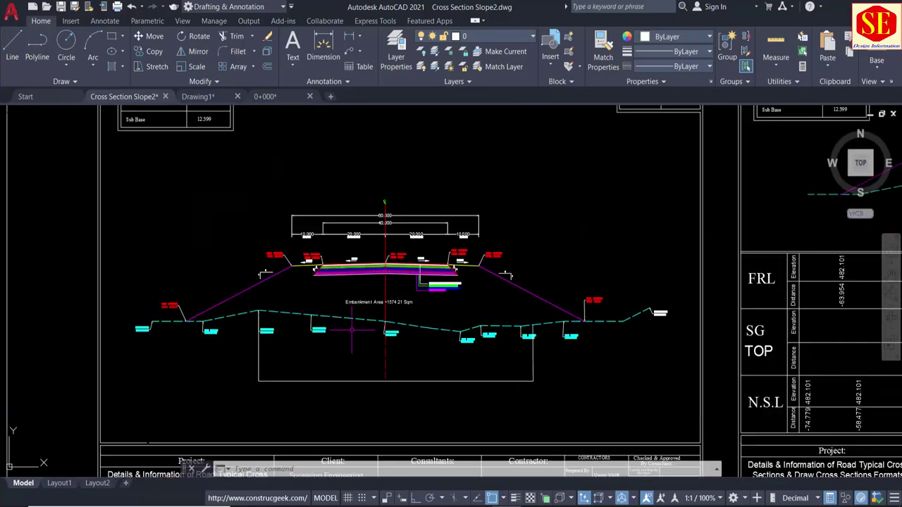
pyautogui.scroll(1, 379, 280)
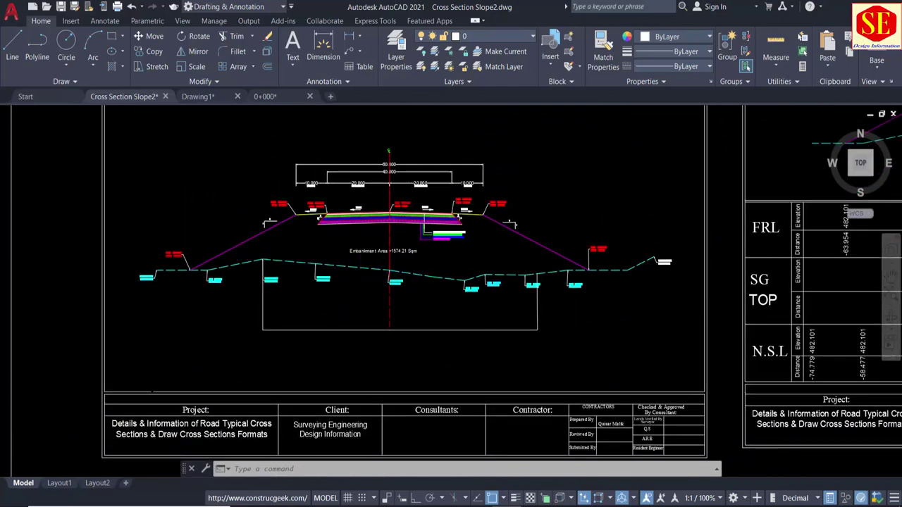
pyautogui.scroll(-2, 485, 282)
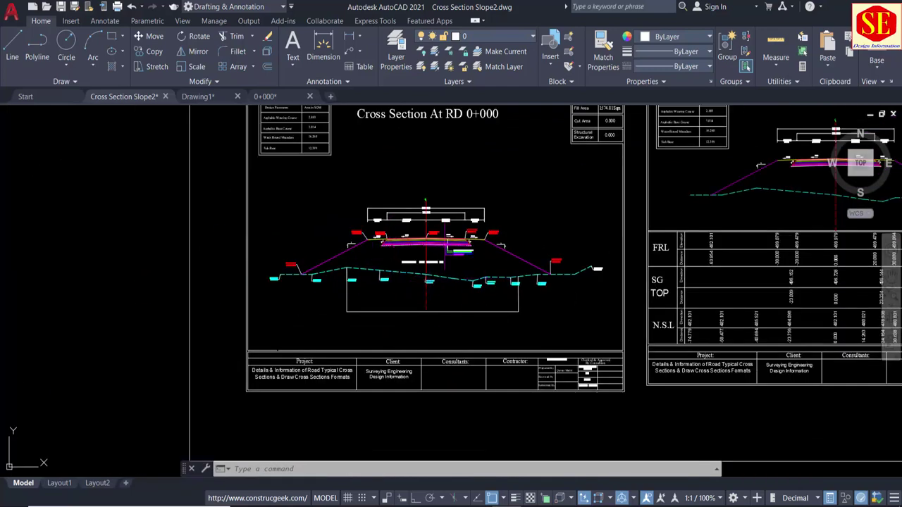
# Step: Look over the Working Method Format .1 sheet and its title block approval cells
pyautogui.moveTo(520, 195); pyautogui.dragTo(497, 277, button='middle')
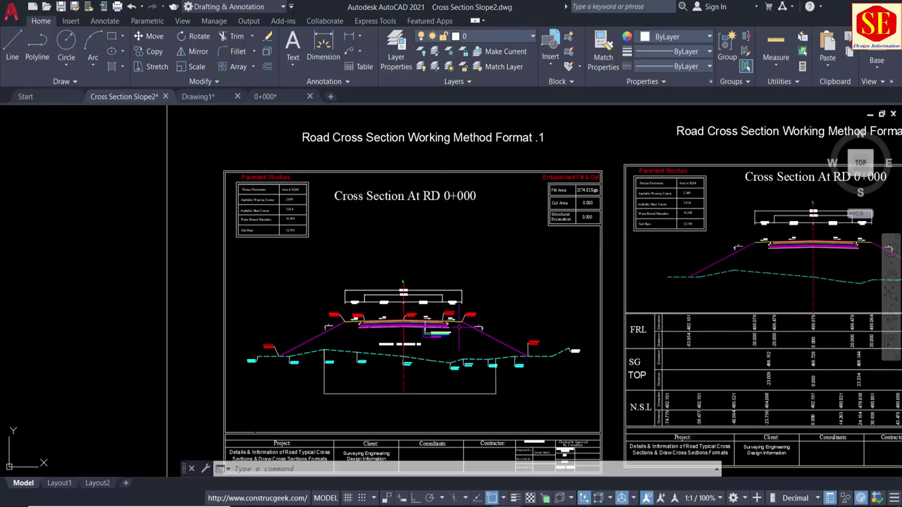
pyautogui.moveTo(464, 338); pyautogui.dragTo(454, 268, button='middle')
pyautogui.scroll(2, 397, 377)
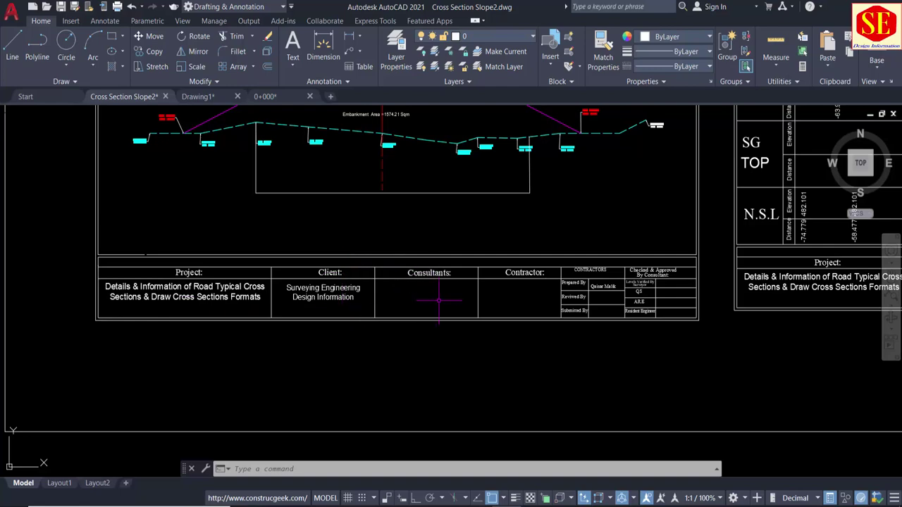
pyautogui.scroll(2, 525, 302)
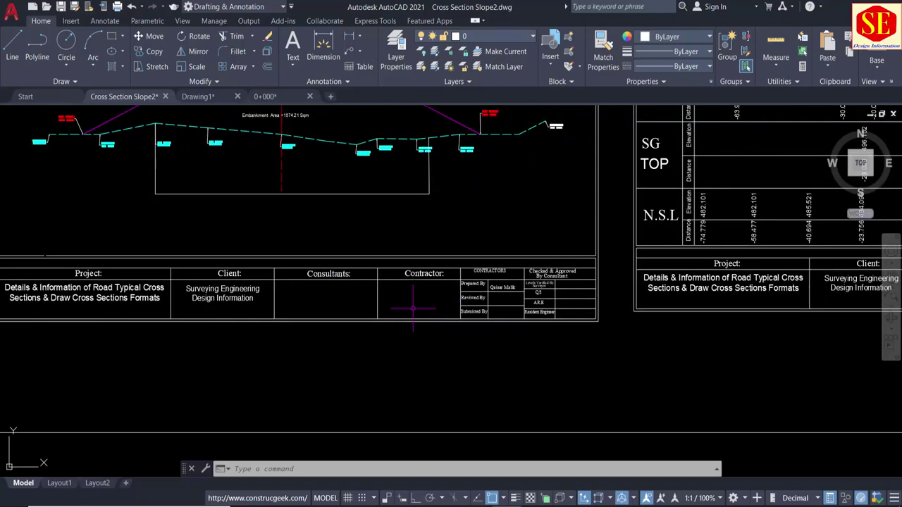
pyautogui.scroll(2, 416, 302)
pyautogui.scroll(2, 430, 289)
pyautogui.moveTo(466, 221); pyautogui.dragTo(413, 212, button='middle')
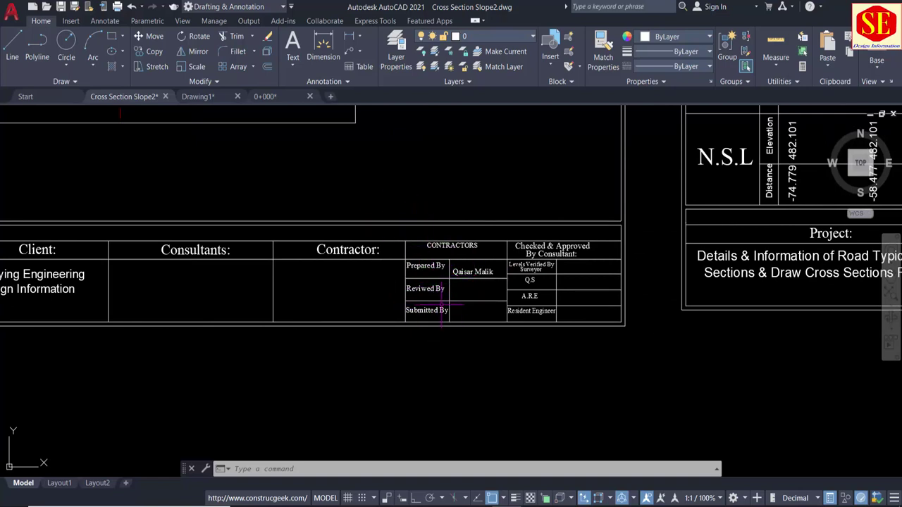
pyautogui.moveTo(525, 210); pyautogui.dragTo(395, 202, button='middle')
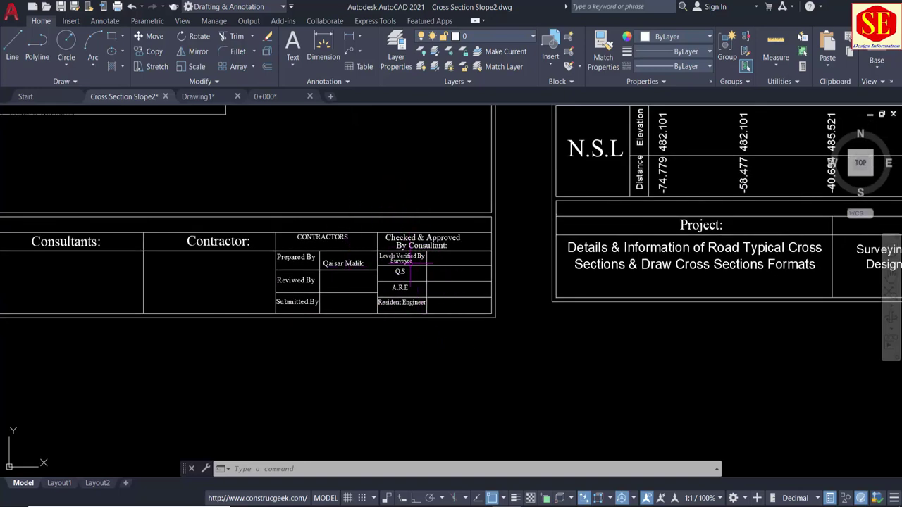
pyautogui.scroll(-4, 349, 272)
pyautogui.moveTo(360, 227)
pyautogui.mouseDown(button='middle')
pyautogui.moveTo(394, 292)
pyautogui.moveTo(400, 336)
pyautogui.mouseUp(button='middle')
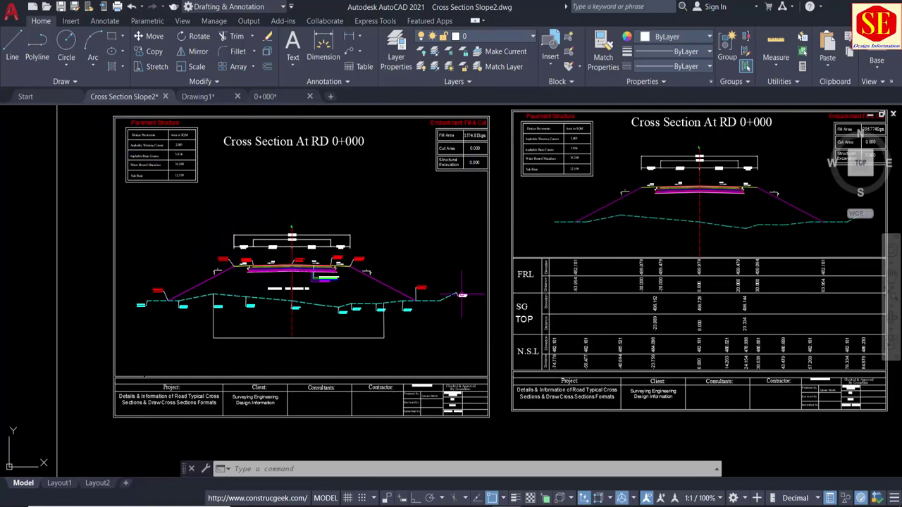
pyautogui.scroll(3, 157, 426)
pyautogui.scroll(1, 156, 426)
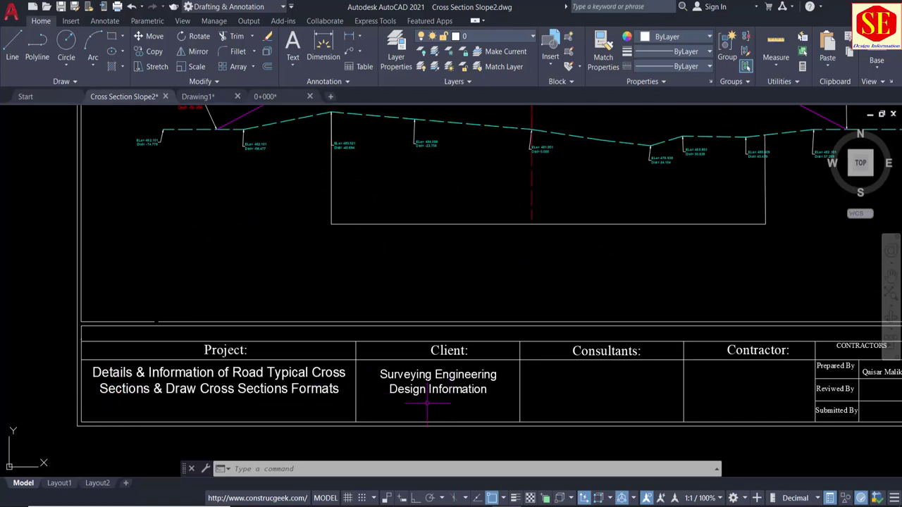
pyautogui.moveTo(467, 403); pyautogui.dragTo(270, 402, button='middle')
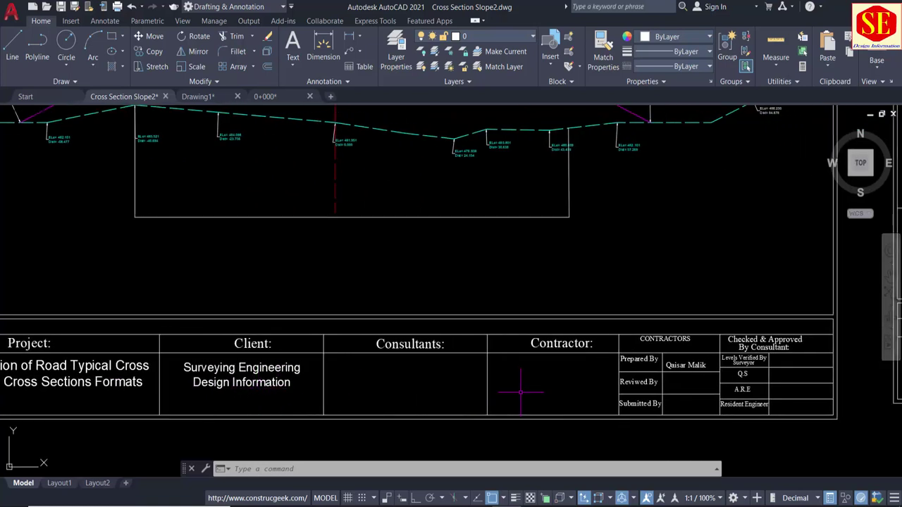
pyautogui.scroll(-2, 413, 374)
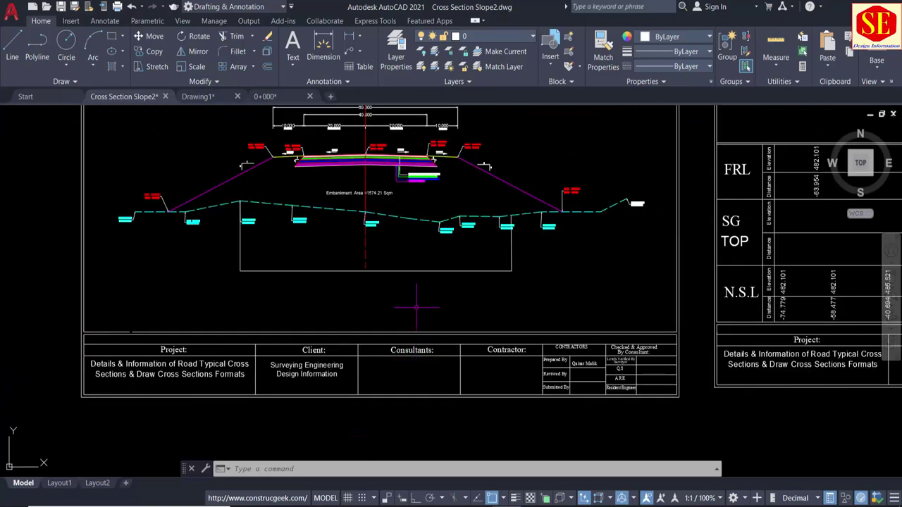
# Step: Move to the next sheet and centre its full road cross-section, including the left shoulder
pyautogui.moveTo(416, 308); pyautogui.dragTo(376, 360, button='middle')
pyautogui.scroll(-2, 397, 289)
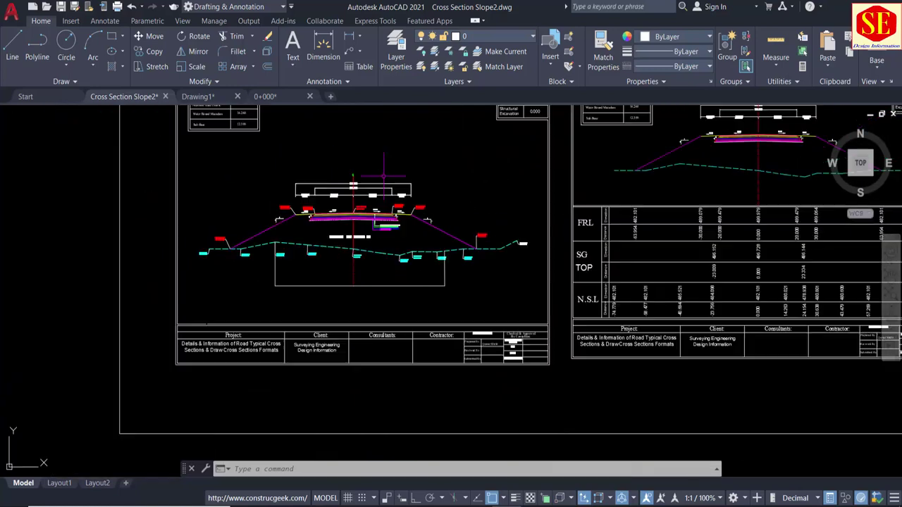
pyautogui.scroll(1, 272, 201)
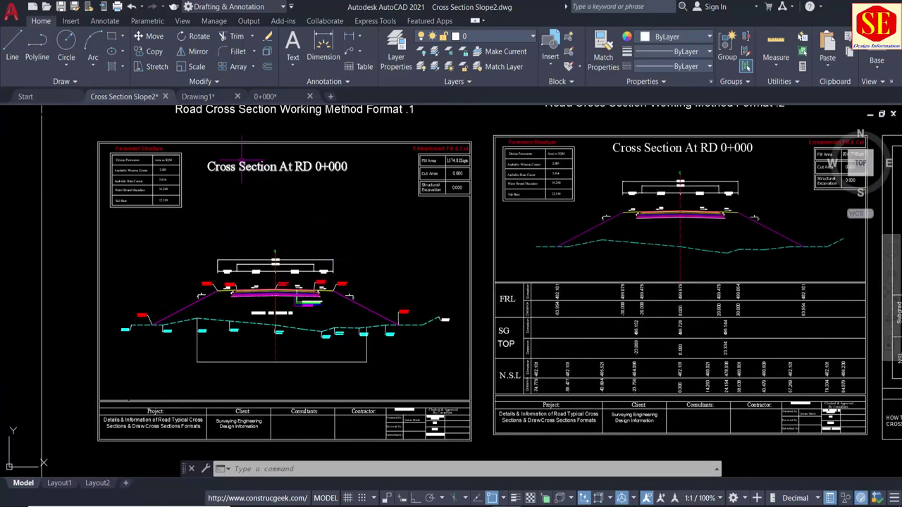
pyautogui.moveTo(353, 280); pyautogui.dragTo(262, 243, button='middle')
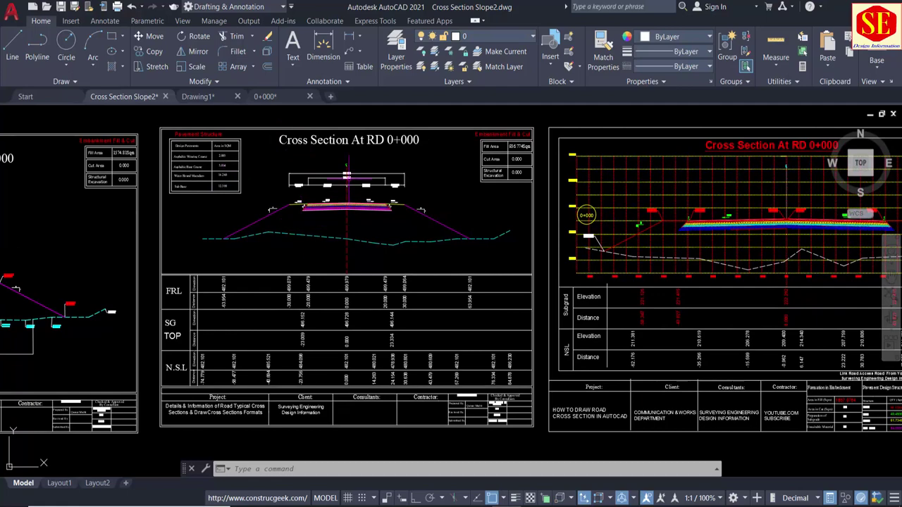
pyautogui.scroll(3, 451, 211)
pyautogui.scroll(-4, 451, 211)
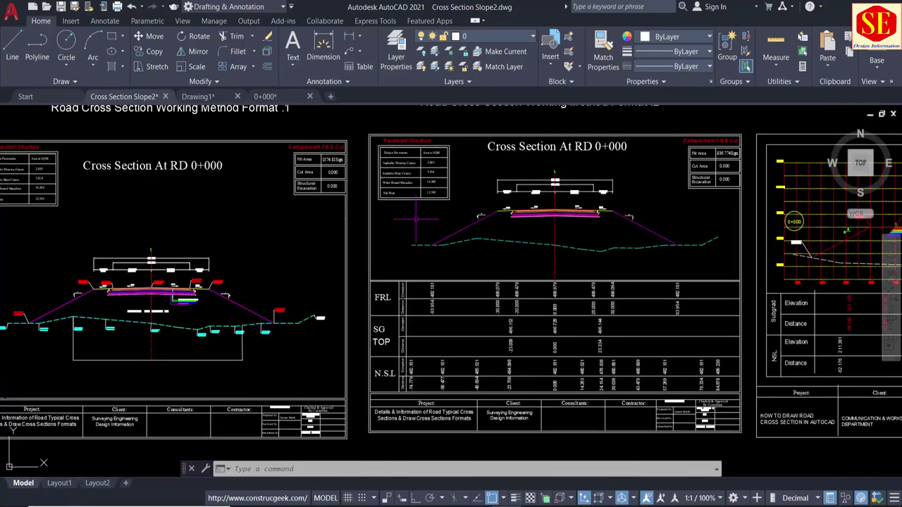
pyautogui.moveTo(247, 211)
pyautogui.mouseDown(button='middle')
pyautogui.moveTo(598, 217)
pyautogui.moveTo(397, 248)
pyautogui.mouseUp(button='middle')
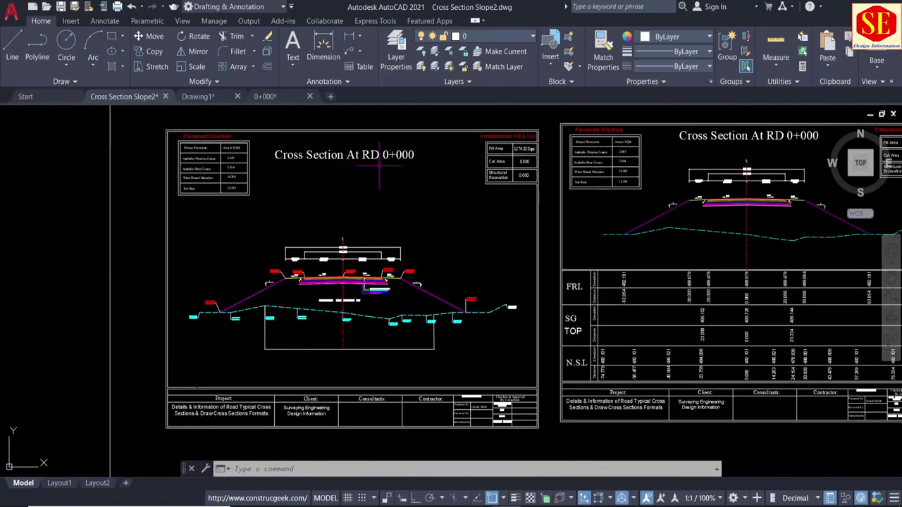
pyautogui.moveTo(694, 212); pyautogui.dragTo(398, 211, button='middle')
pyautogui.scroll(4, 451, 169)
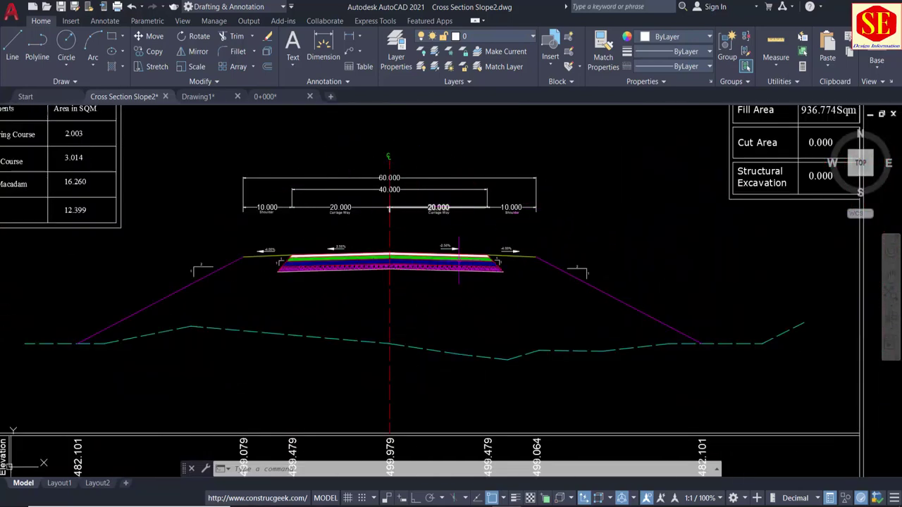
pyautogui.scroll(4, 441, 257)
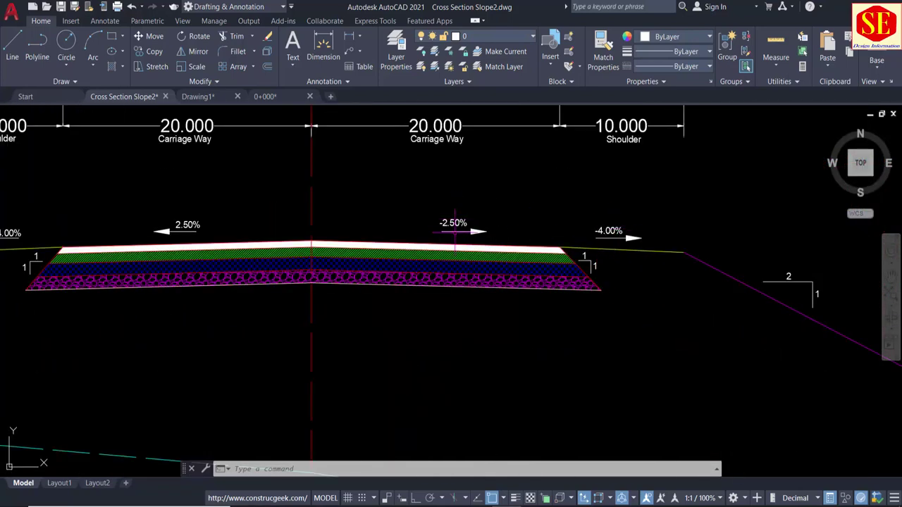
pyautogui.moveTo(484, 247); pyautogui.dragTo(540, 261, button='middle')
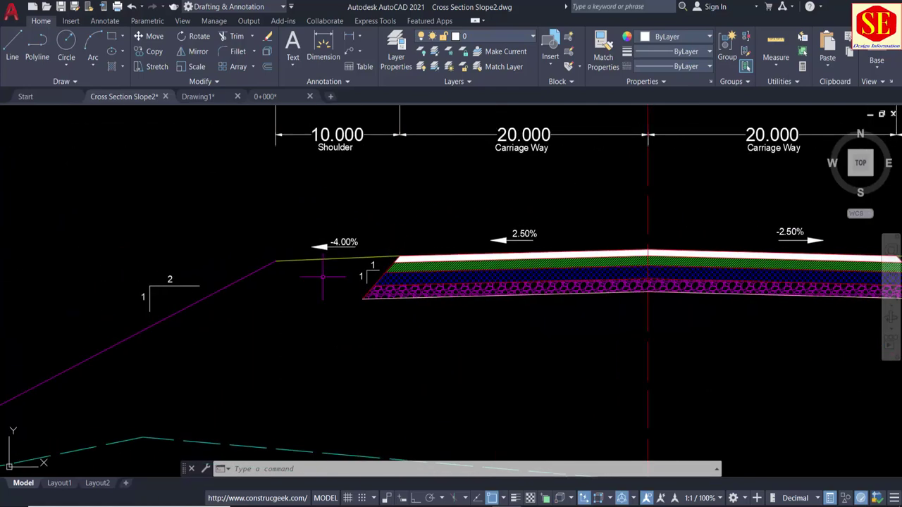
pyautogui.scroll(-4, 322, 276)
pyautogui.scroll(5, 267, 266)
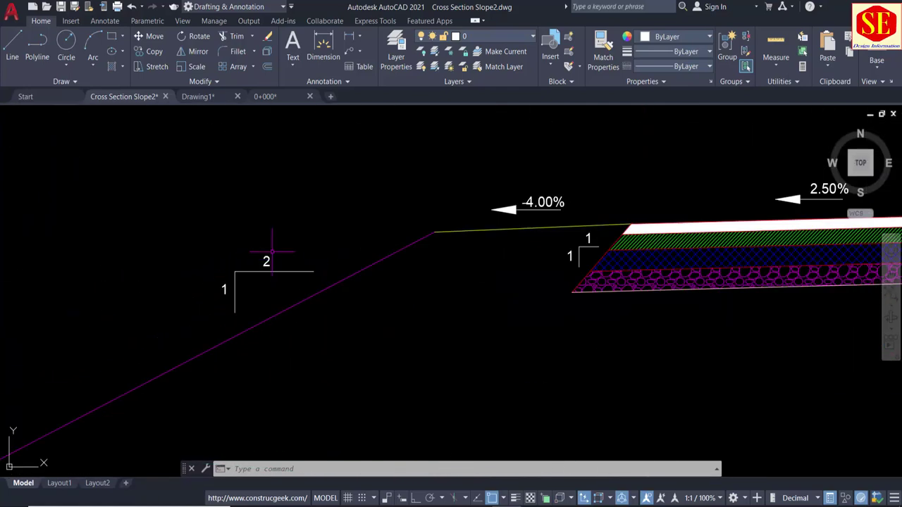
pyautogui.scroll(-2, 232, 288)
pyautogui.scroll(-2, 327, 278)
pyautogui.scroll(2, 473, 246)
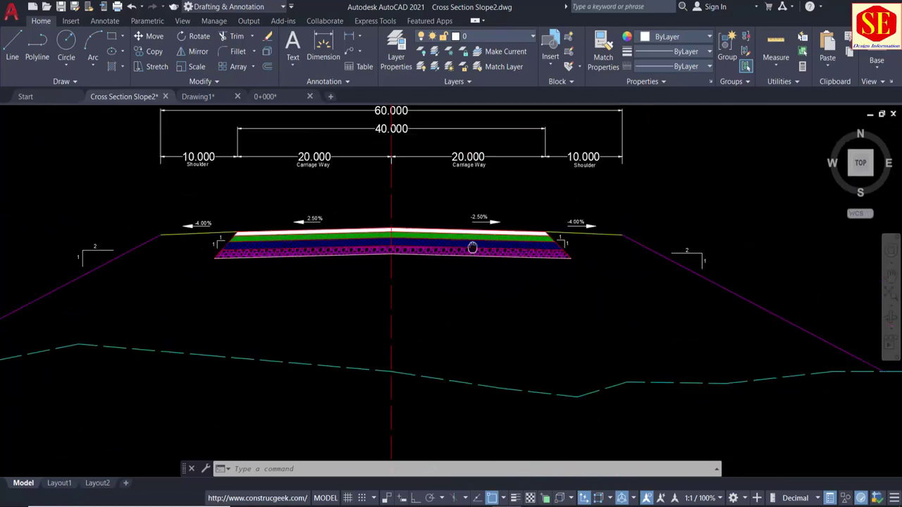
pyautogui.moveTo(698, 254); pyautogui.dragTo(608, 256, button='middle')
pyautogui.scroll(2, 440, 222)
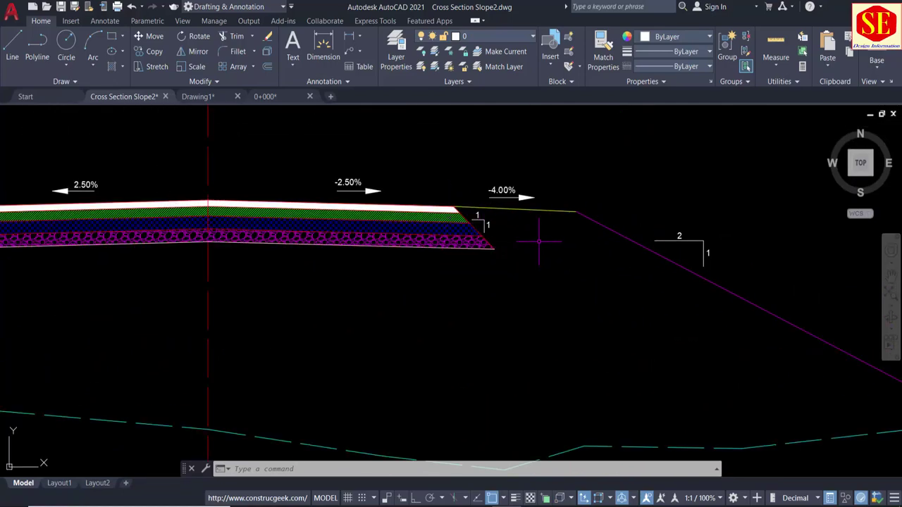
pyautogui.scroll(-5, 539, 241)
pyautogui.scroll(1, 506, 162)
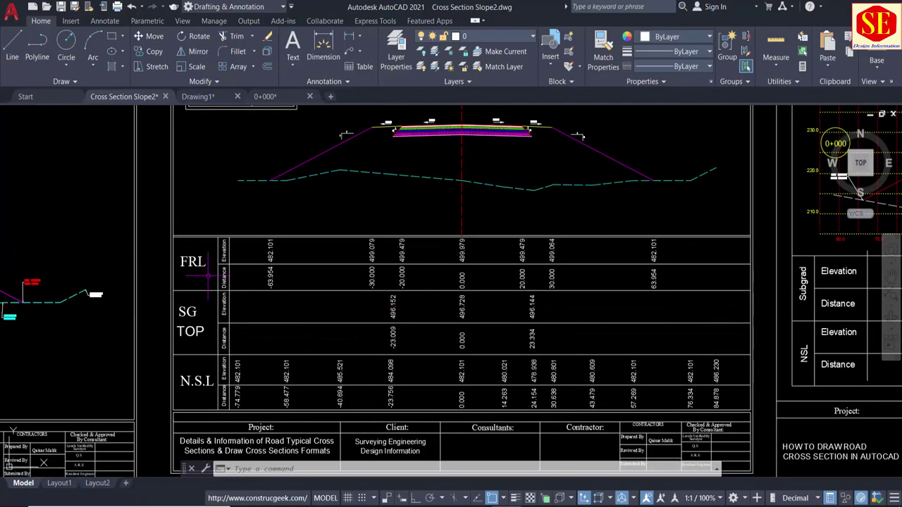
pyautogui.scroll(2, 208, 274)
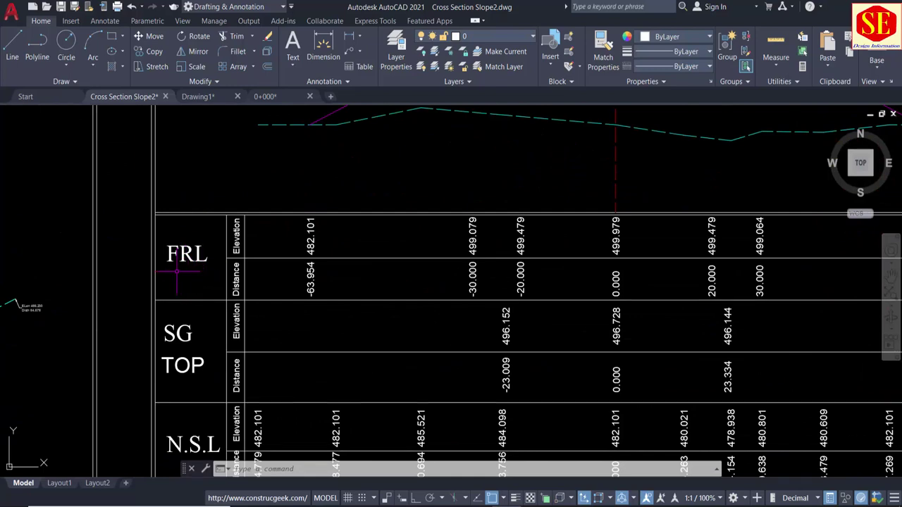
pyautogui.scroll(-2, 211, 367)
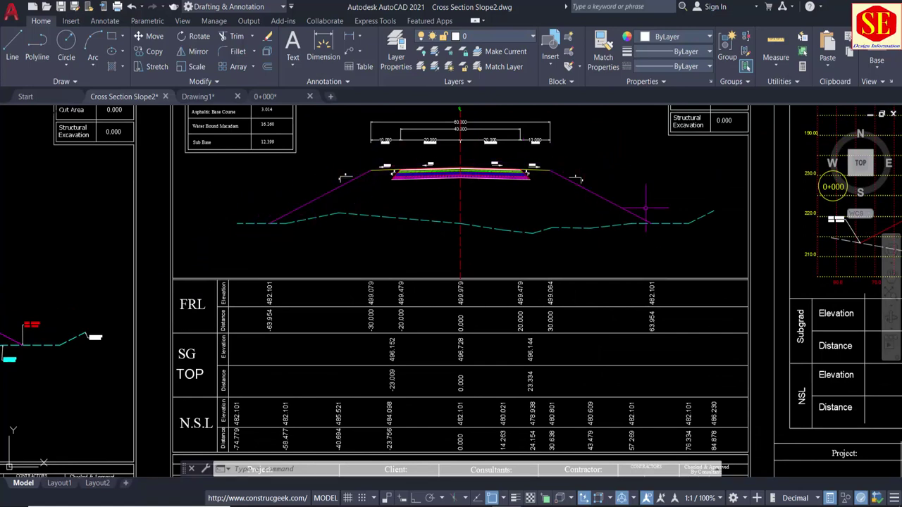
pyautogui.scroll(4, 479, 162)
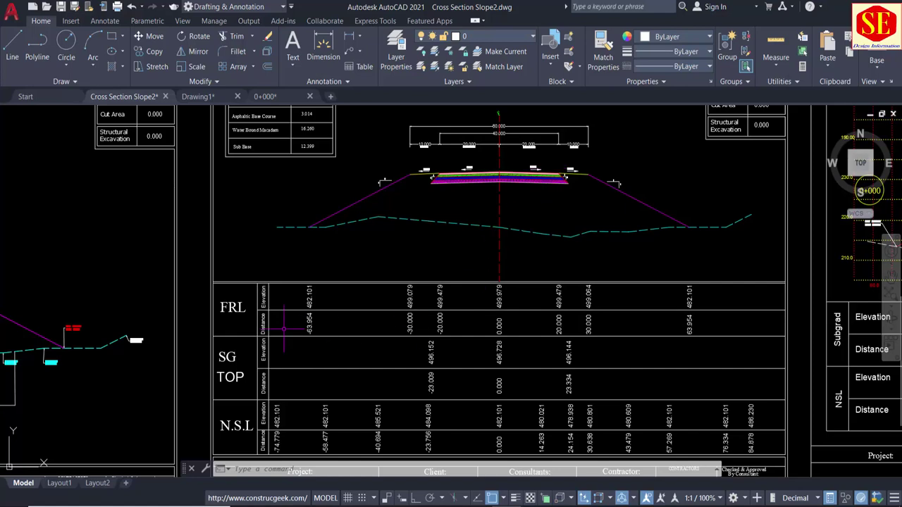
pyautogui.scroll(2, 289, 328)
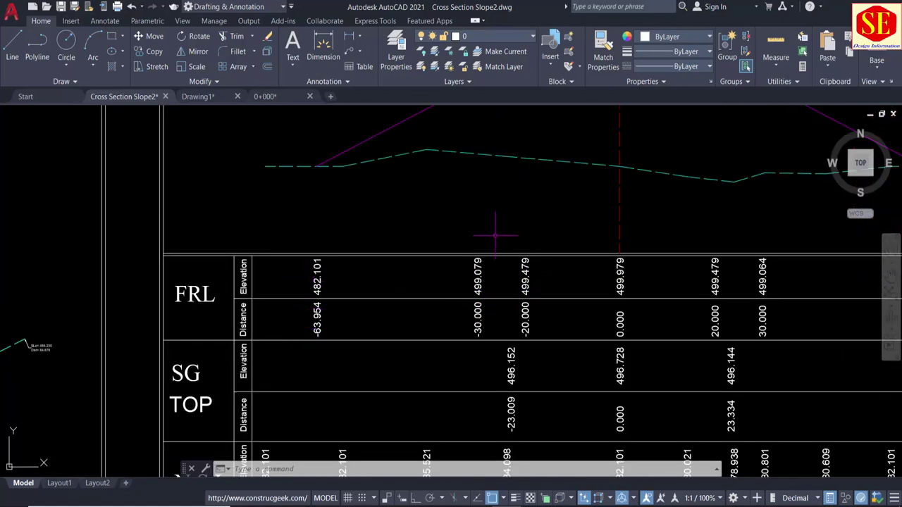
pyautogui.scroll(-3, 496, 229)
pyautogui.scroll(3, 522, 273)
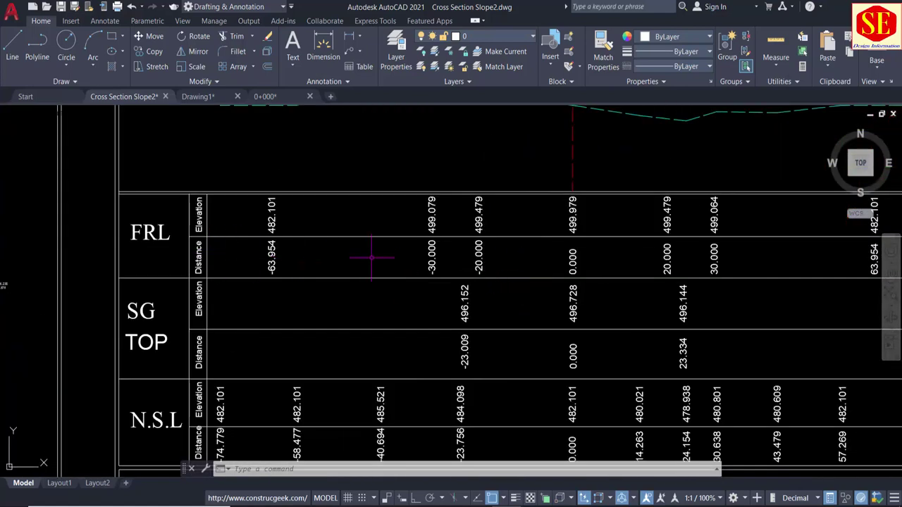
pyautogui.scroll(-2, 572, 230)
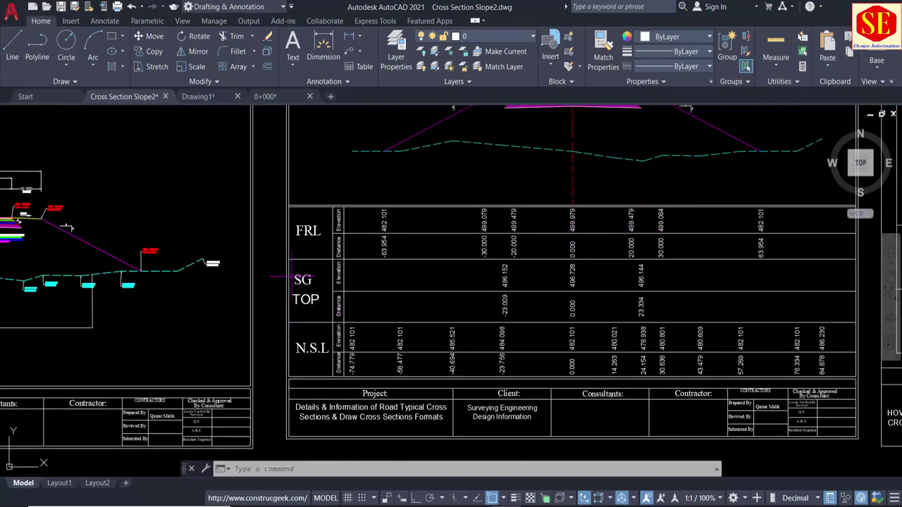
# Step: Examine the pavement layers close up, briefly selecting the bottom boundary line, then clear it
pyautogui.moveTo(572, 242); pyautogui.dragTo(573, 325, button='middle')
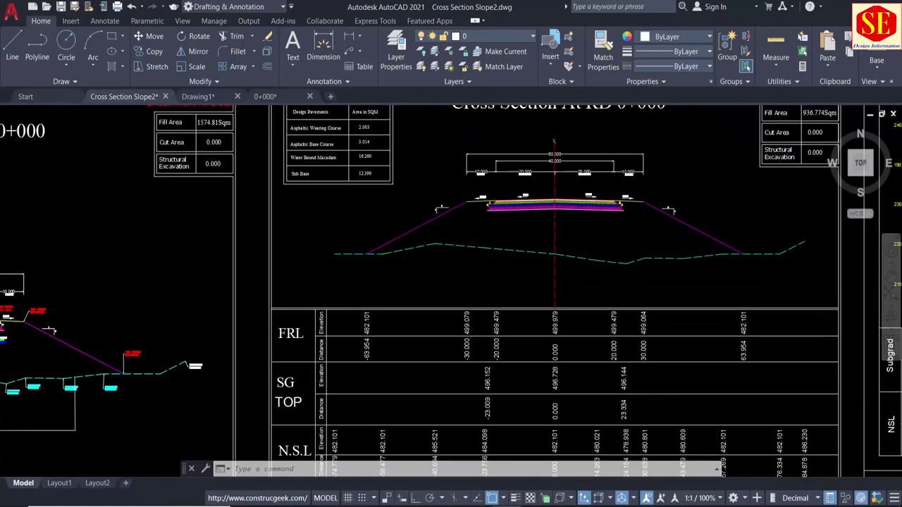
pyautogui.scroll(3, 549, 268)
pyautogui.scroll(3, 493, 254)
pyautogui.moveTo(479, 303)
pyautogui.mouseDown(button='middle')
pyautogui.moveTo(415, 245)
pyautogui.moveTo(369, 222)
pyautogui.mouseUp(button='middle')
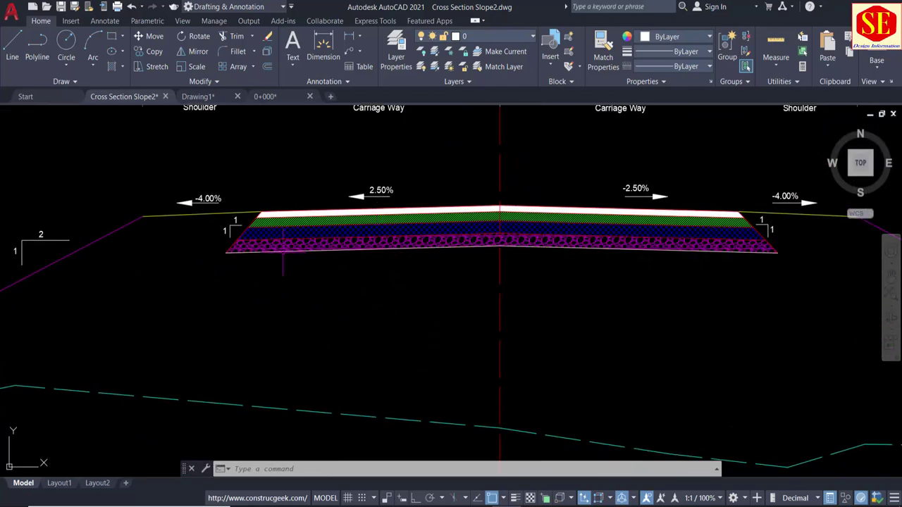
pyautogui.click(282, 251)
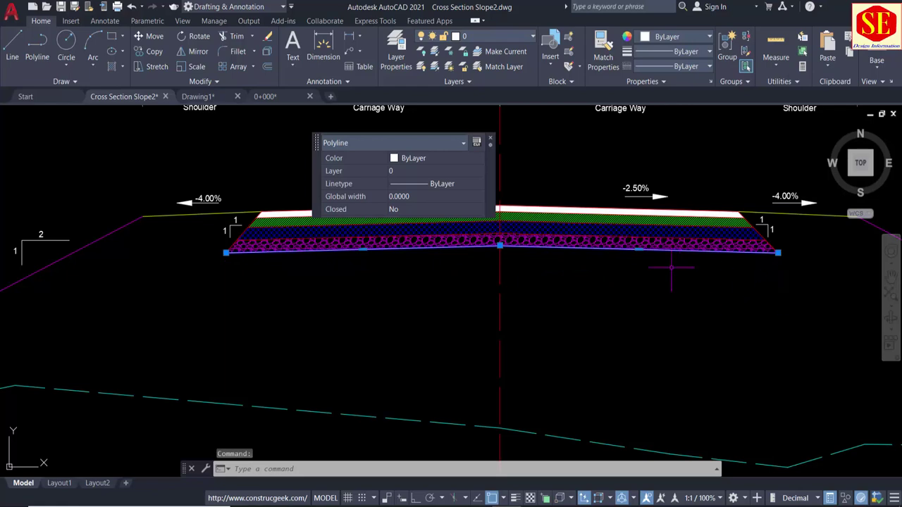
pyautogui.scroll(-3, 507, 264)
pyautogui.moveTo(493, 433); pyautogui.dragTo(492, 295, button='middle')
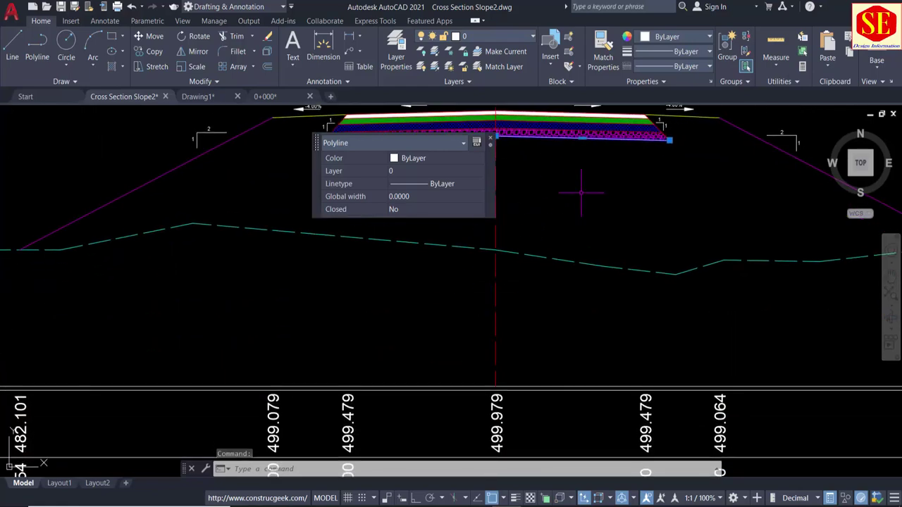
pyautogui.scroll(-2, 634, 226)
pyautogui.press('Escape')
# Step: Check the SG, TOP and N.S.L rows, Project fields and Cross Section At RD 0+000 title
pyautogui.scroll(-1, 528, 218)
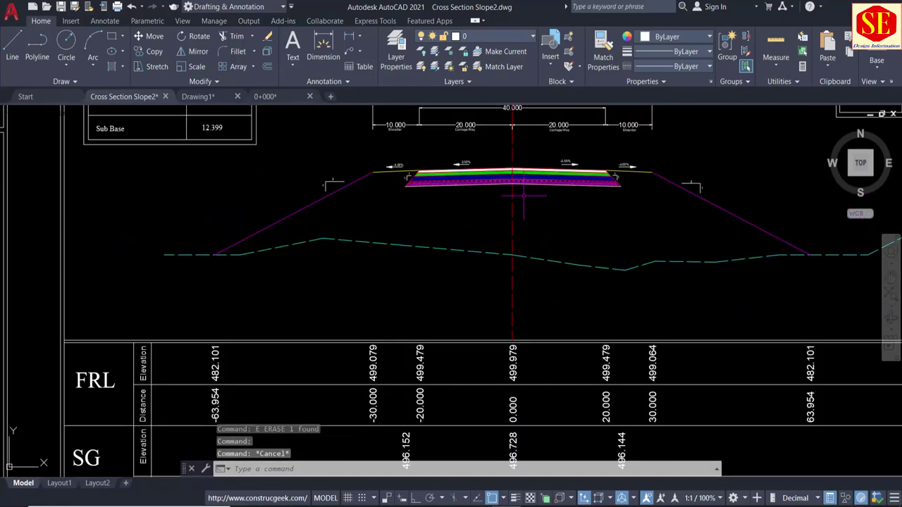
pyautogui.moveTo(470, 345); pyautogui.dragTo(495, 173, button='middle')
pyautogui.moveTo(530, 321); pyautogui.dragTo(489, 233, button='middle')
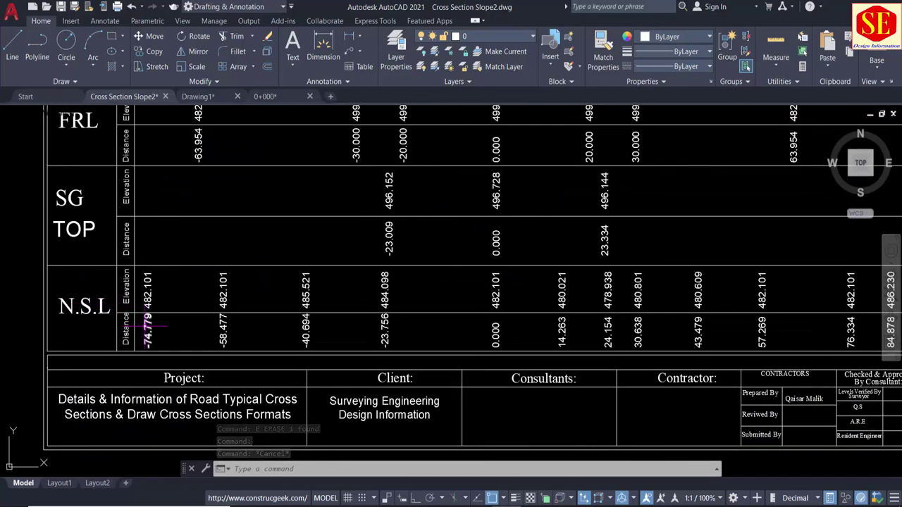
pyautogui.scroll(-1, 305, 297)
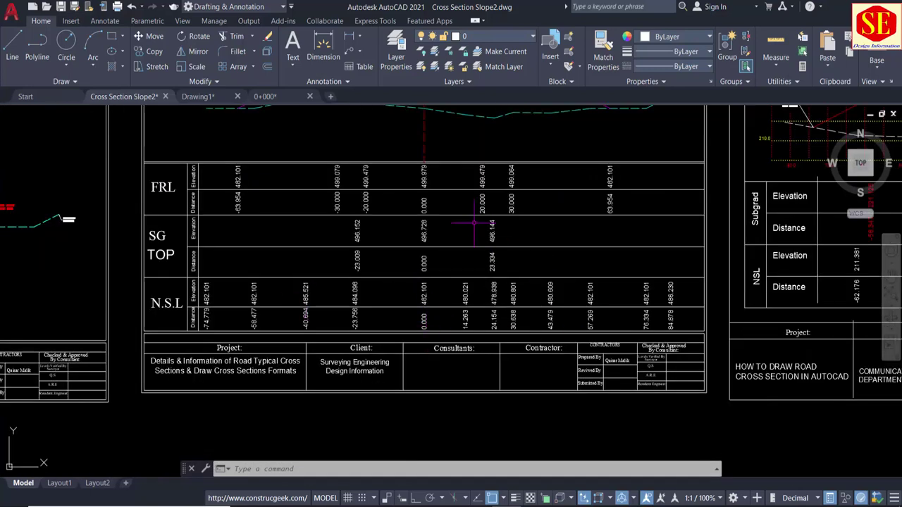
pyautogui.moveTo(467, 218); pyautogui.dragTo(469, 333, button='middle')
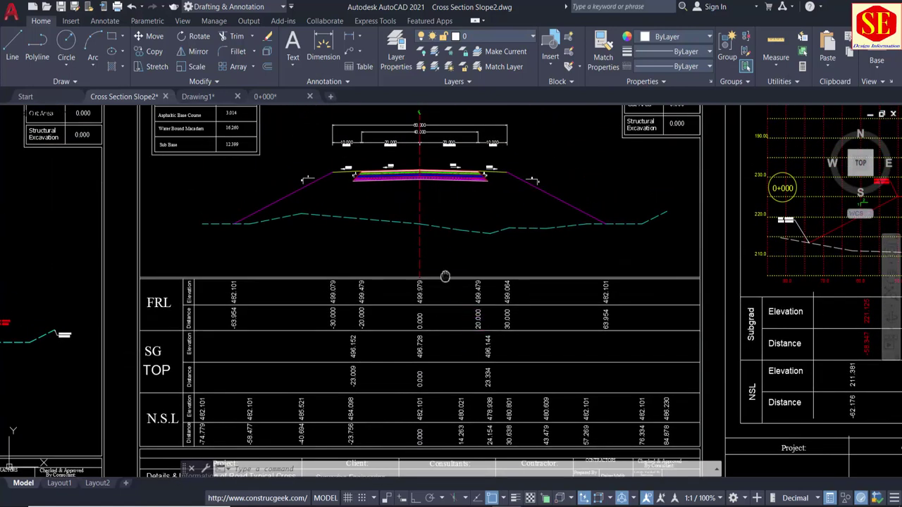
pyautogui.moveTo(445, 277); pyautogui.dragTo(445, 271, button='middle')
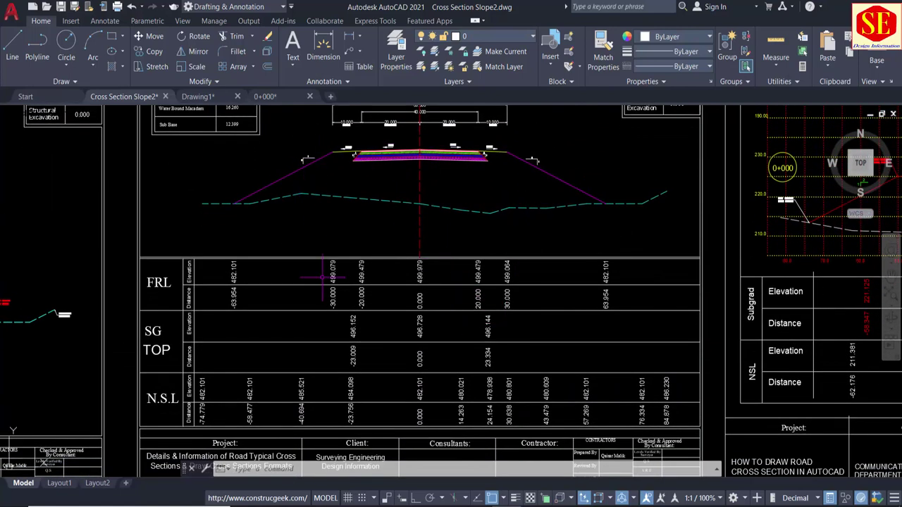
pyautogui.moveTo(345, 221); pyautogui.dragTo(349, 299, button='middle')
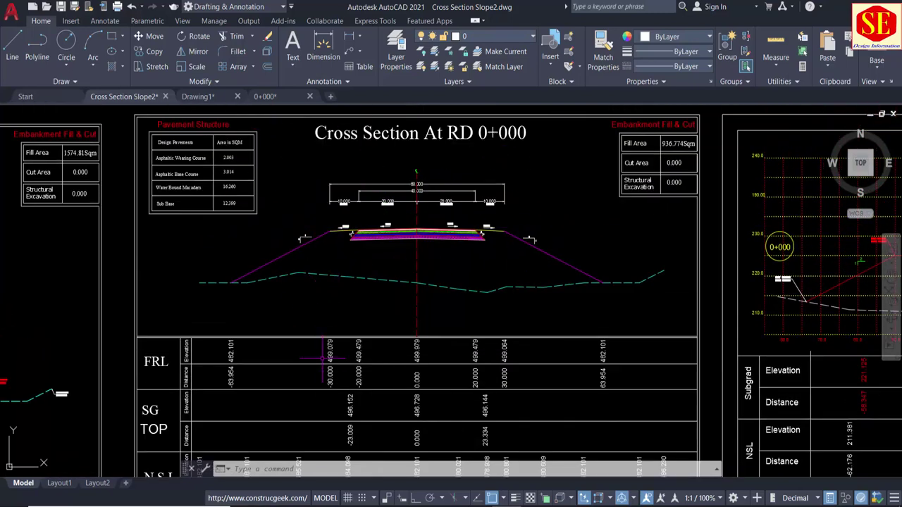
pyautogui.moveTo(319, 405); pyautogui.dragTo(316, 303, button='middle')
# Step: Inspect the Pavement Structure table, then centre the Format .3 sheet
pyautogui.moveTo(404, 274); pyautogui.dragTo(403, 451, button='middle')
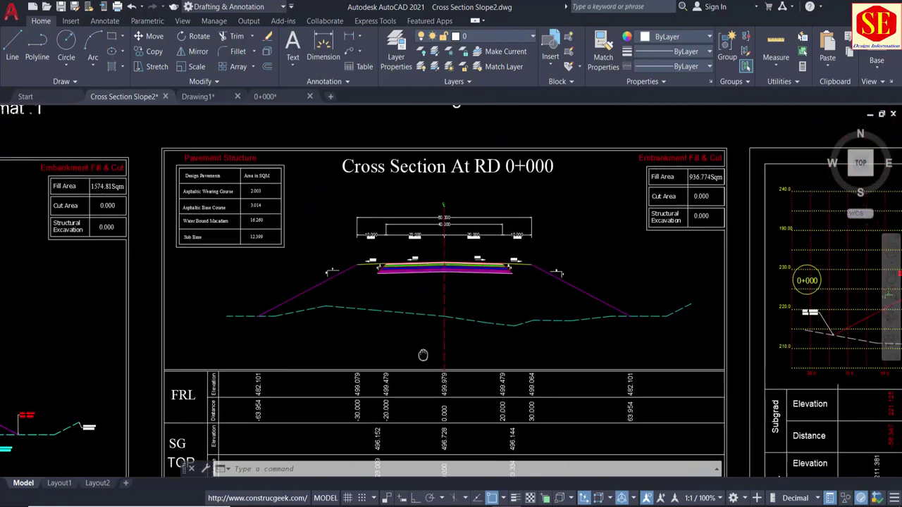
pyautogui.scroll(-2, 403, 451)
pyautogui.scroll(3, 187, 173)
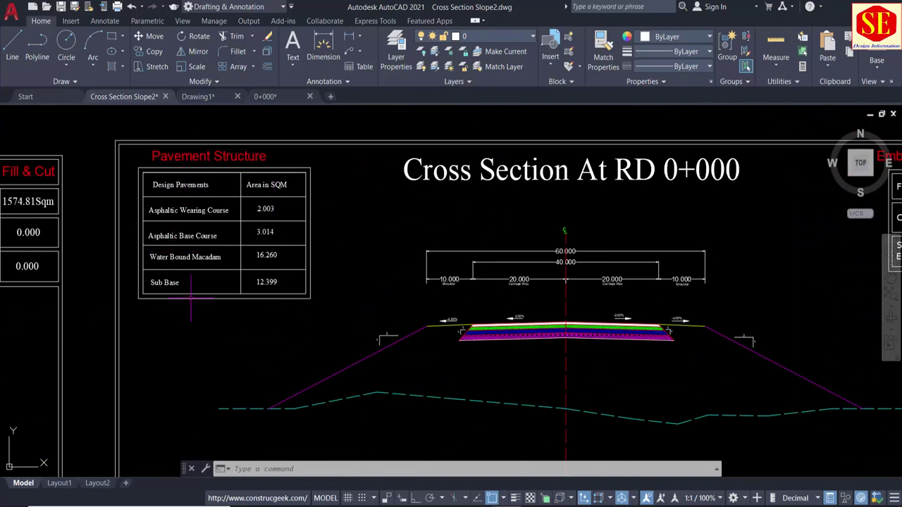
pyautogui.scroll(-2, 250, 259)
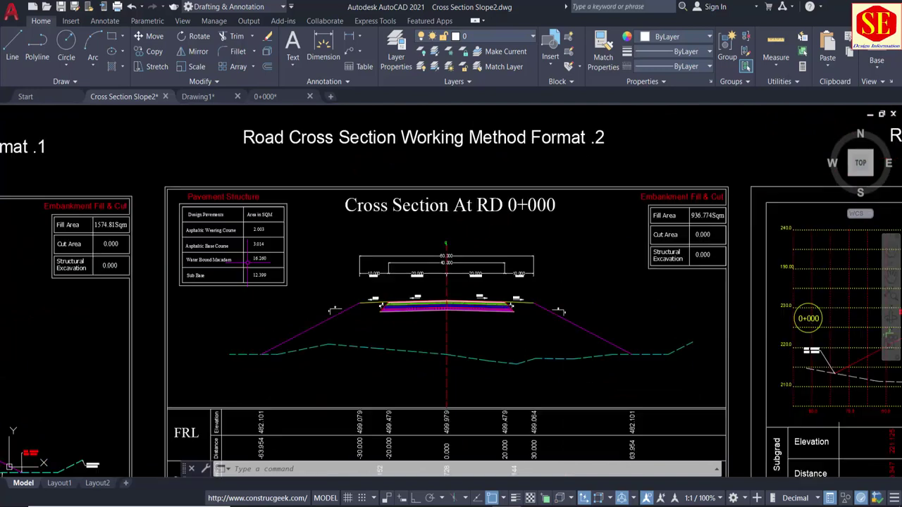
pyautogui.scroll(2, 685, 238)
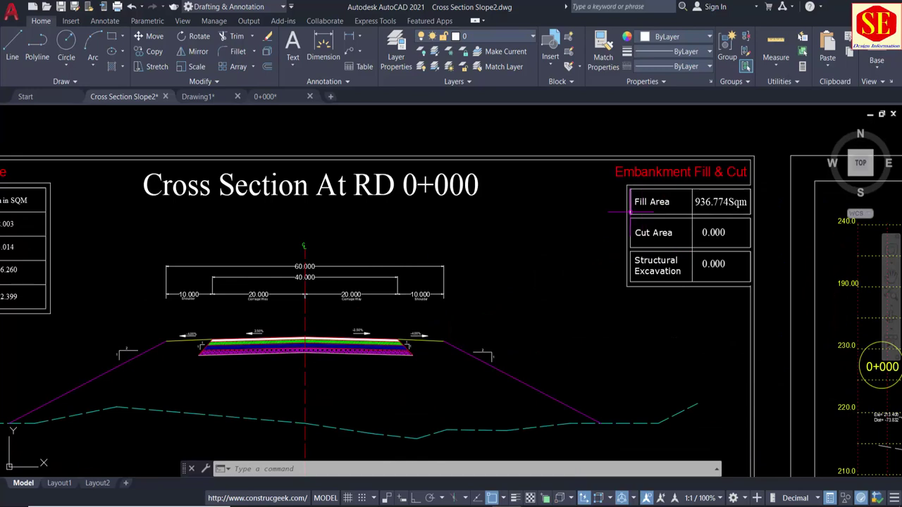
pyautogui.moveTo(421, 230); pyautogui.dragTo(604, 214, button='middle')
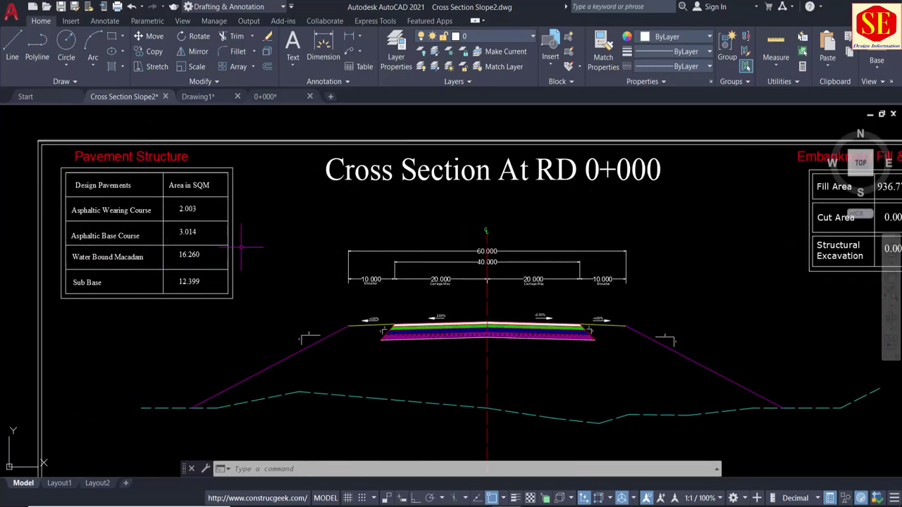
pyautogui.scroll(-2, 155, 213)
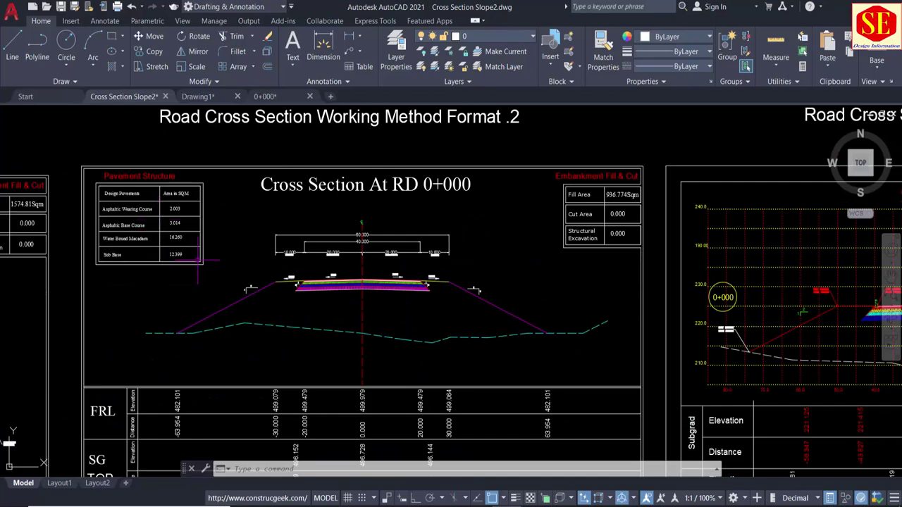
pyautogui.moveTo(347, 404); pyautogui.dragTo(318, 271, button='middle')
pyautogui.scroll(-2, 109, 255)
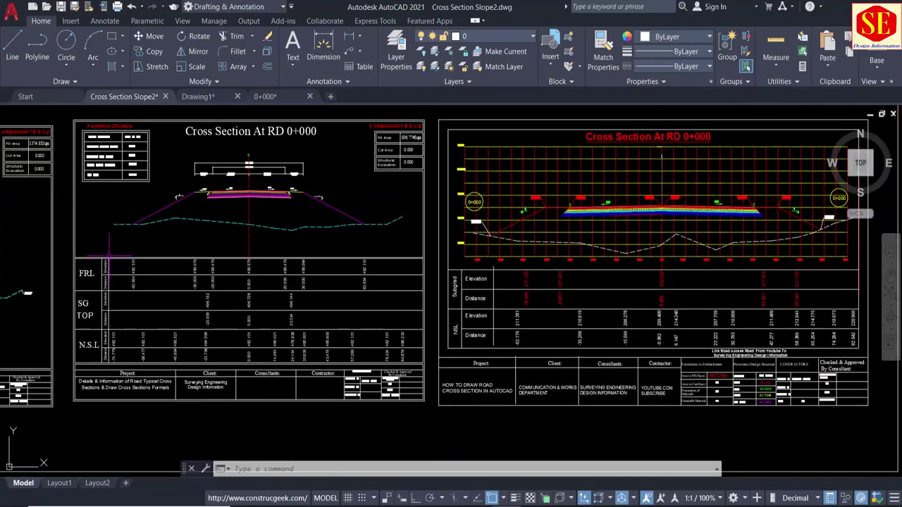
pyautogui.scroll(2, 100, 148)
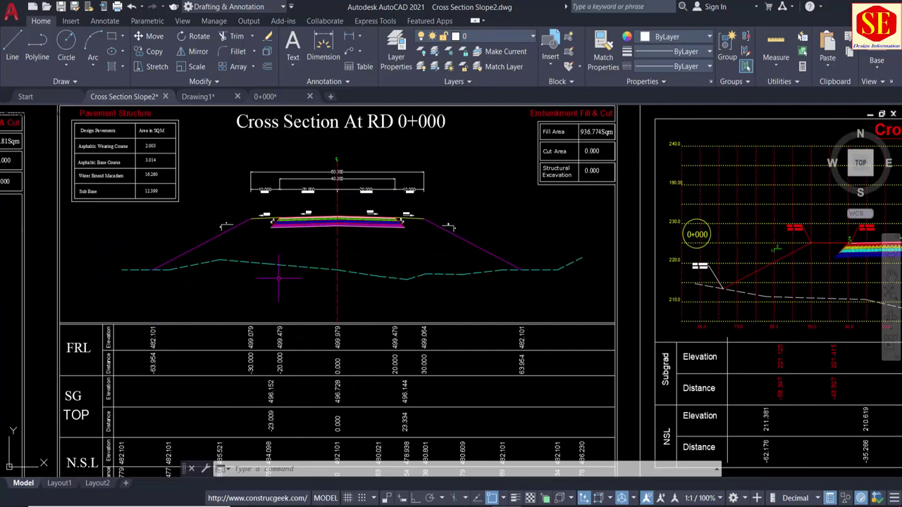
pyautogui.scroll(-2, 349, 257)
pyautogui.moveTo(601, 298); pyautogui.dragTo(294, 276, button='middle')
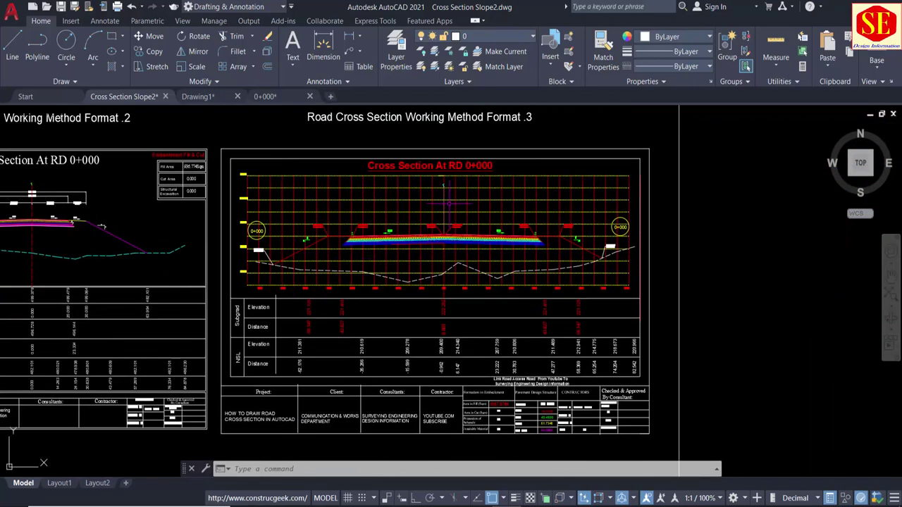
# Step: Zoom and pan across the Format 3 cross-section to inspect its coloured pavement layers on both slopes
pyautogui.scroll(2, 448, 201)
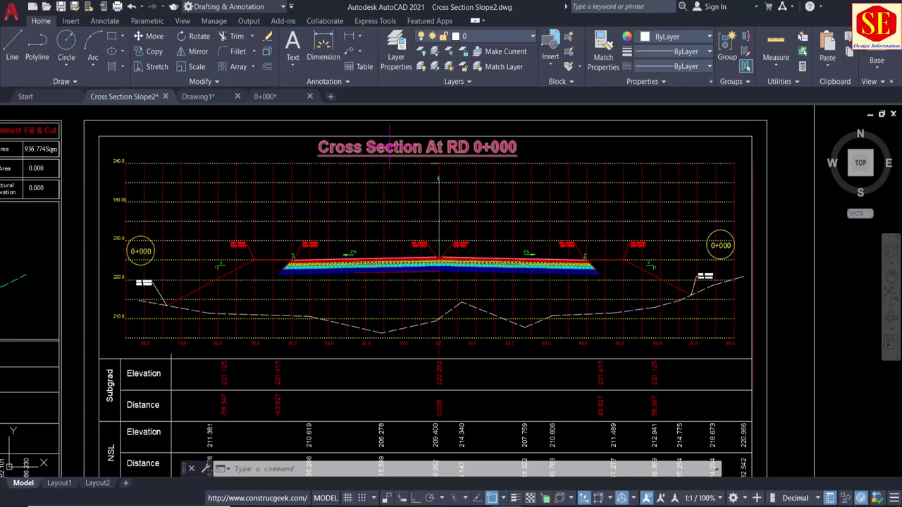
pyautogui.moveTo(255, 273); pyautogui.dragTo(253, 193, button='middle')
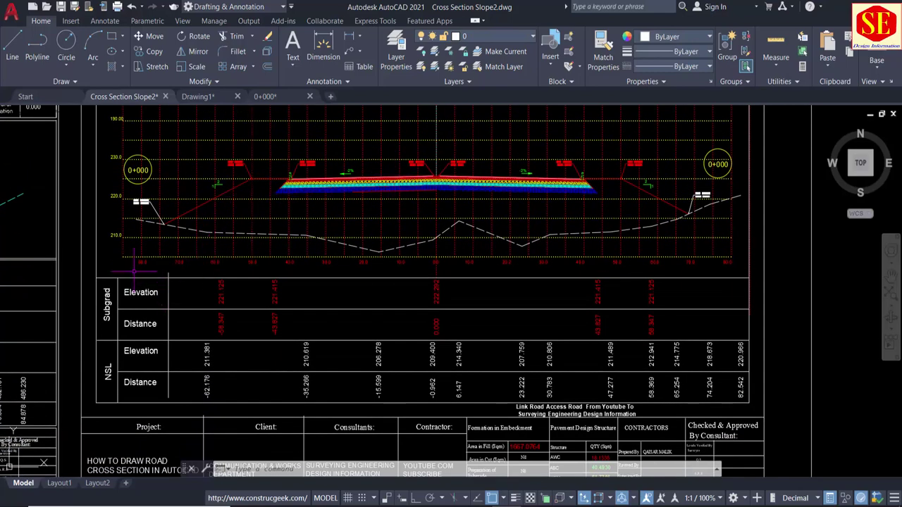
pyautogui.scroll(4, 259, 266)
pyautogui.scroll(-4, 516, 252)
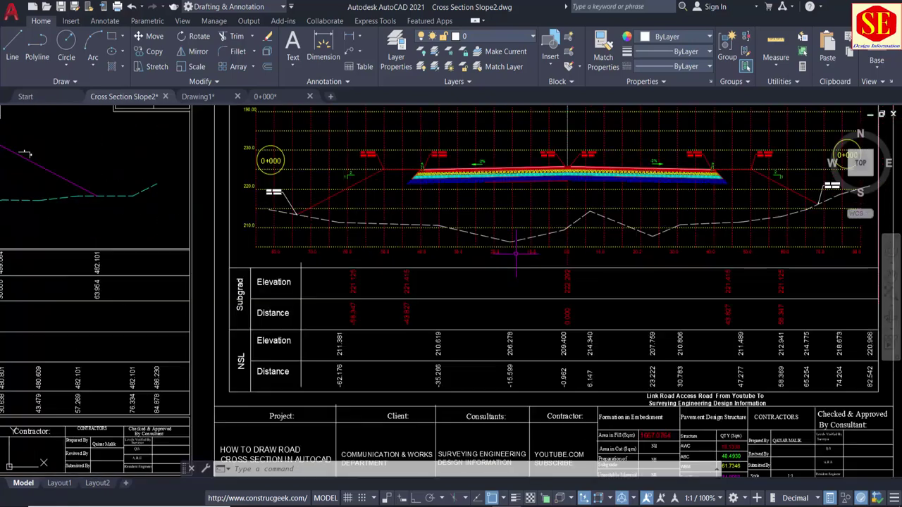
pyautogui.scroll(-2, 515, 212)
pyautogui.scroll(2, 518, 284)
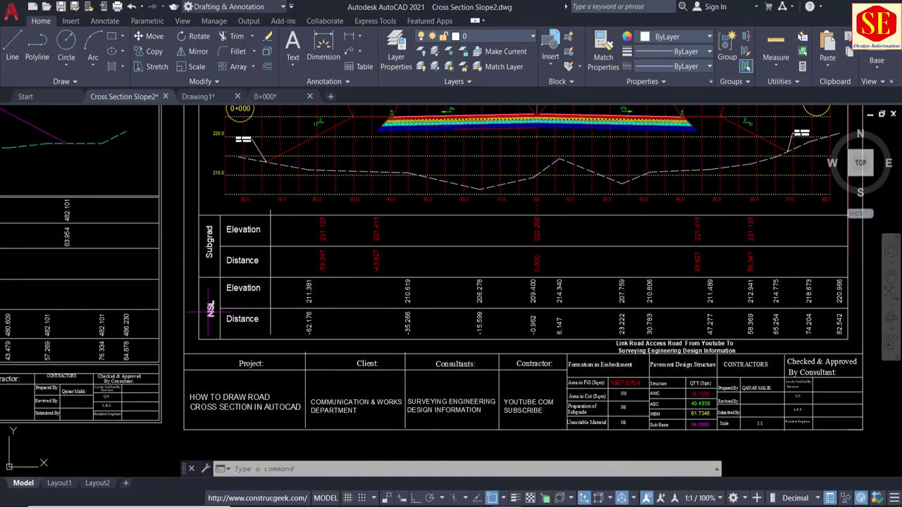
pyautogui.moveTo(461, 159); pyautogui.dragTo(458, 264, button='middle')
pyautogui.scroll(2, 458, 264)
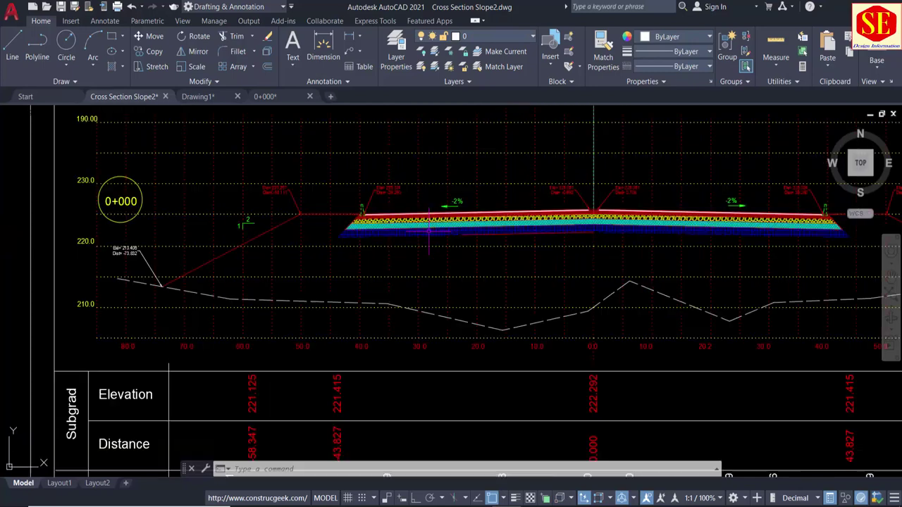
pyautogui.moveTo(423, 226); pyautogui.dragTo(393, 306, button='middle')
pyautogui.scroll(3, 303, 314)
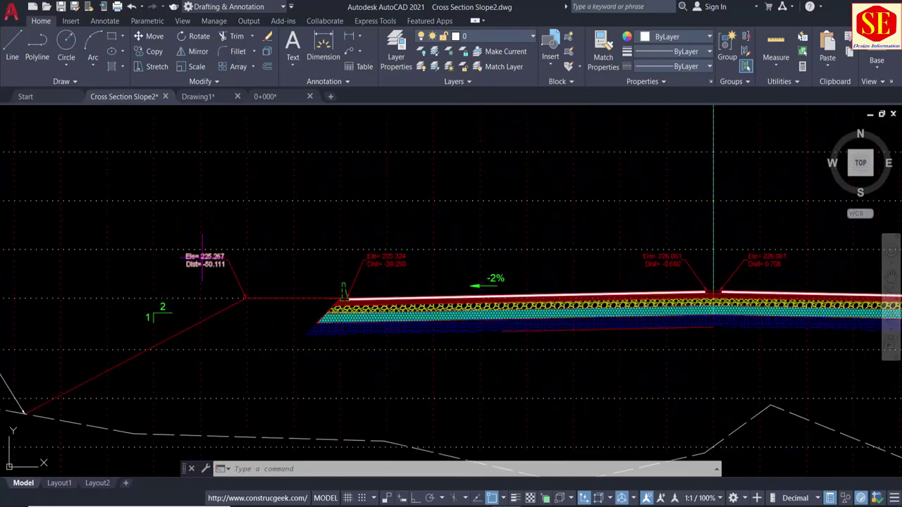
pyautogui.moveTo(636, 242); pyautogui.dragTo(426, 248, button='middle')
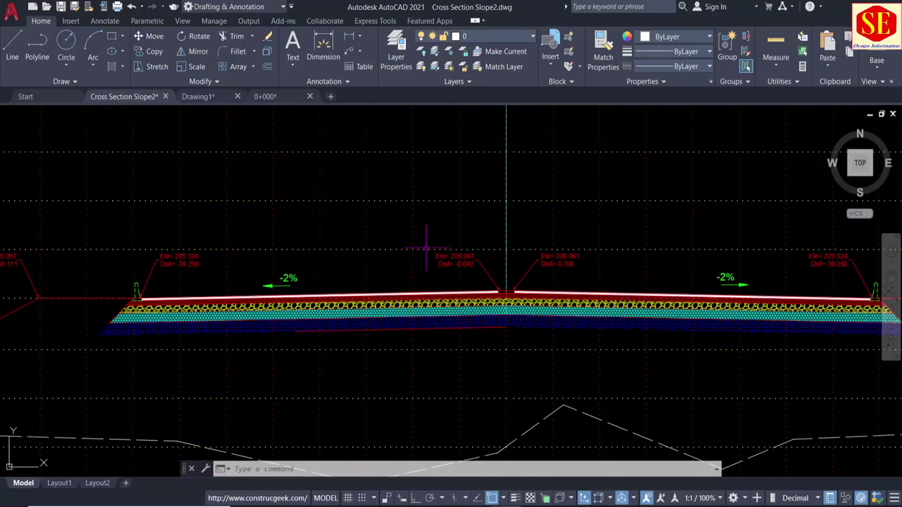
pyautogui.moveTo(620, 275); pyautogui.dragTo(352, 247, button='middle')
# Step: Pan down to the title block showing fill area 1667.0764 Sqm and Sub Base 84.0993 Sqm
pyautogui.scroll(-2, 587, 268)
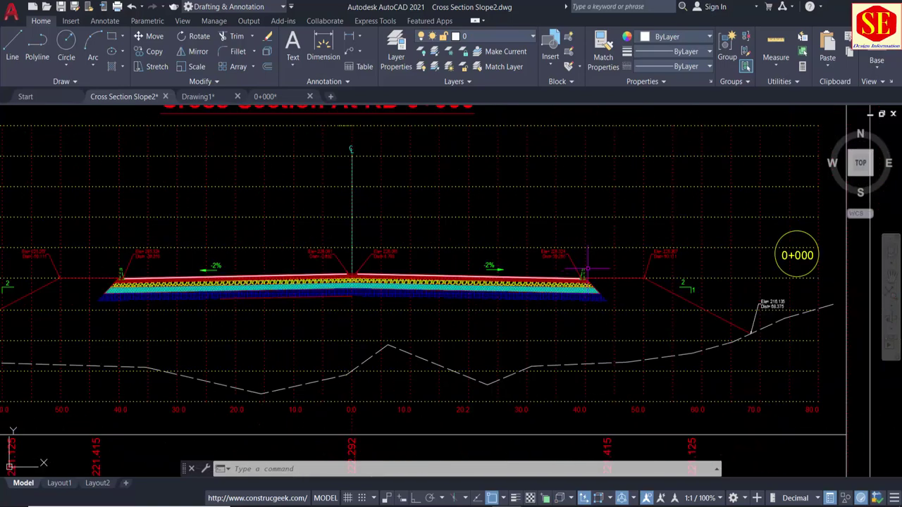
pyautogui.scroll(-2, 587, 268)
pyautogui.moveTo(370, 331); pyautogui.dragTo(379, 262, button='middle')
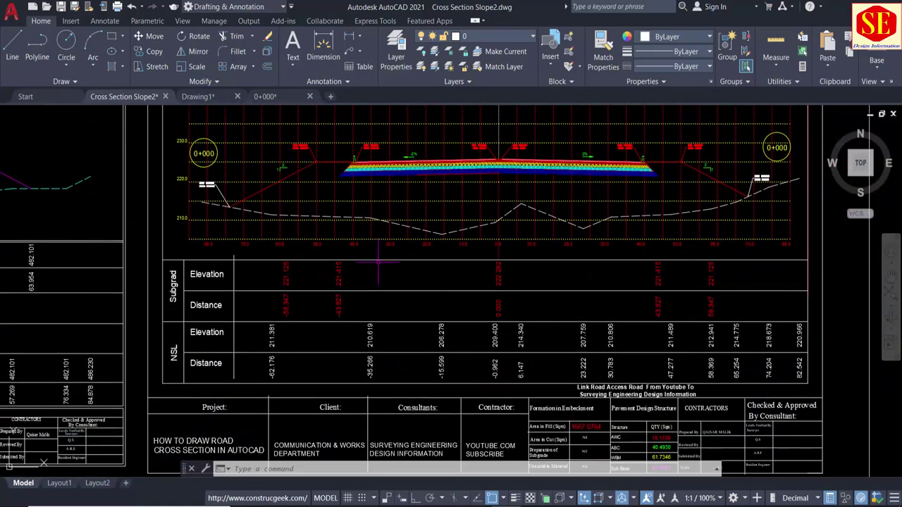
pyautogui.moveTo(289, 303); pyautogui.dragTo(292, 201, button='middle')
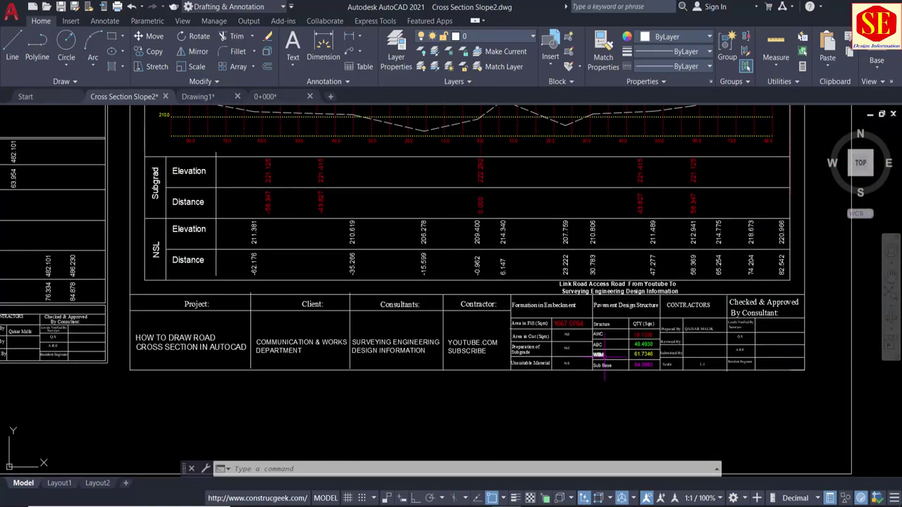
pyautogui.scroll(3, 292, 202)
pyautogui.scroll(2, 600, 291)
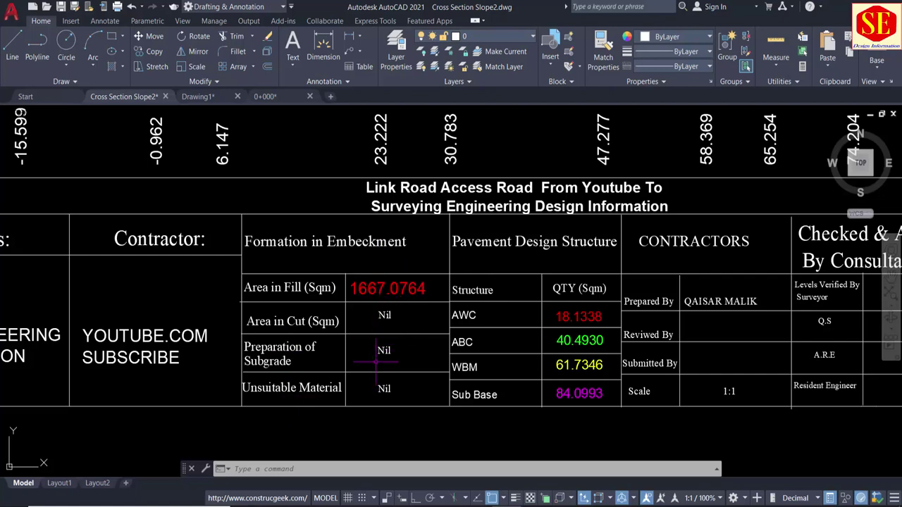
# Step: Centre the Pavement Design Structure table (AWC 18.1338, ABC 40.4930, WBM 61.7346 Sqm), then zoom out
pyautogui.moveTo(526, 330); pyautogui.dragTo(350, 323, button='middle')
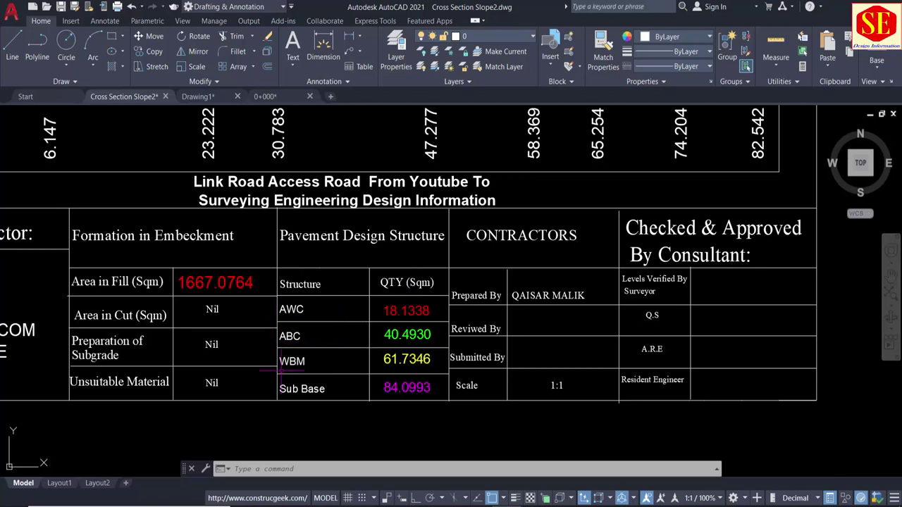
pyautogui.scroll(-2, 555, 302)
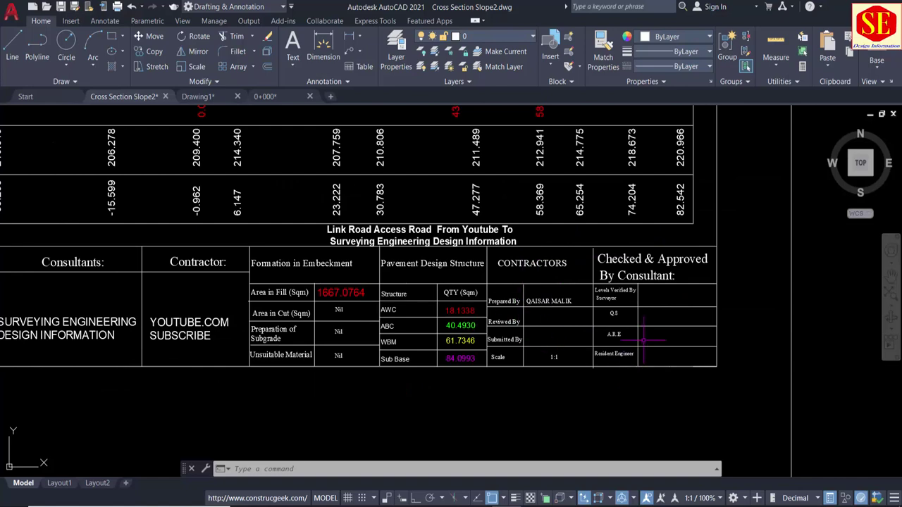
pyautogui.scroll(-2, 666, 331)
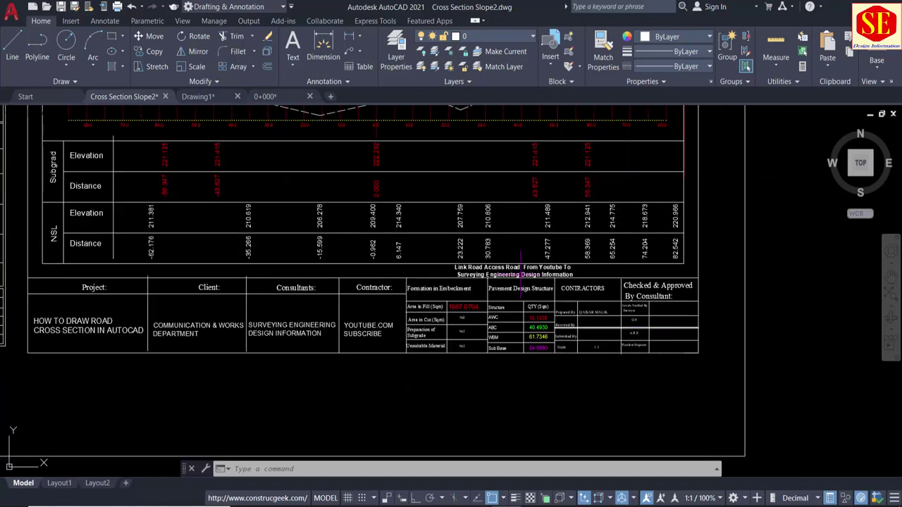
pyautogui.scroll(-1, 520, 356)
pyautogui.scroll(-1, 519, 358)
pyautogui.scroll(-1, 520, 359)
# Step: Zoom out and slide the drawing sideways to line up Formats 1, 2 and 3
pyautogui.scroll(-1, 519, 359)
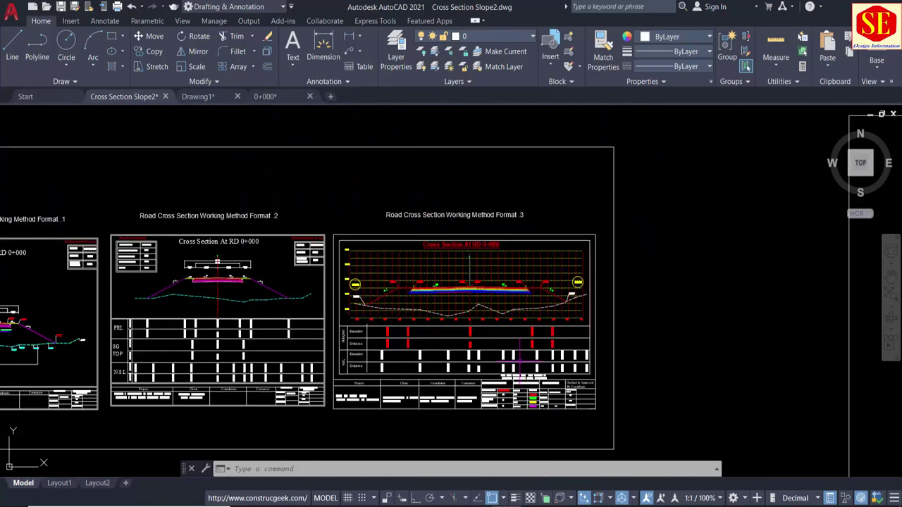
pyautogui.scroll(1, 519, 359)
pyautogui.moveTo(385, 215); pyautogui.dragTo(627, 222, button='middle')
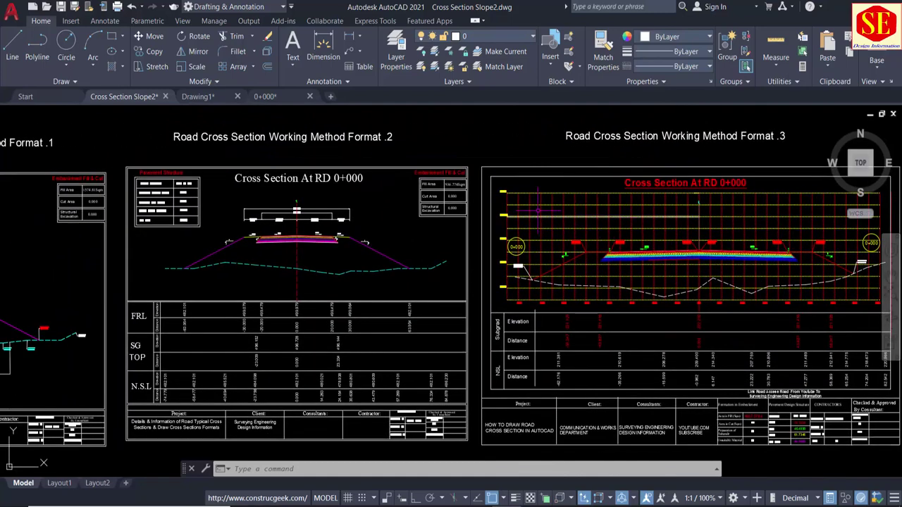
pyautogui.scroll(-2, 627, 222)
pyautogui.scroll(1, 319, 222)
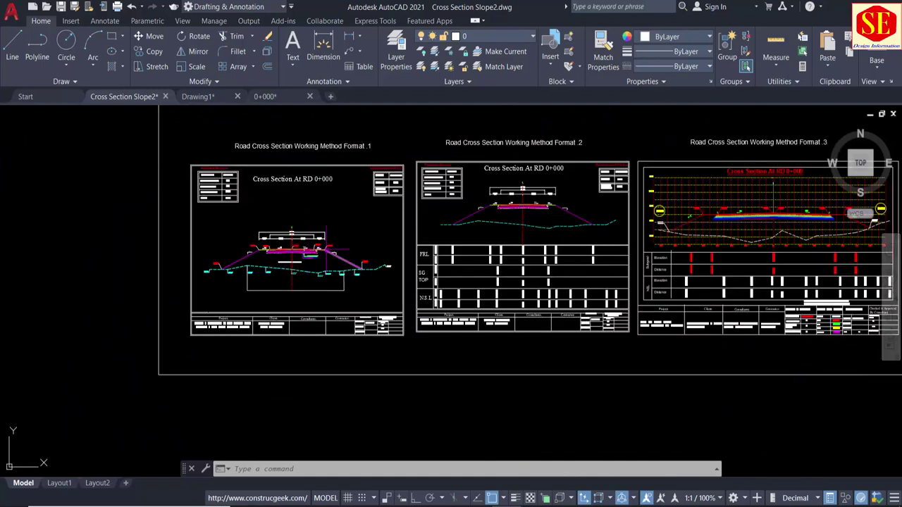
pyautogui.moveTo(339, 233); pyautogui.dragTo(253, 245, button='middle')
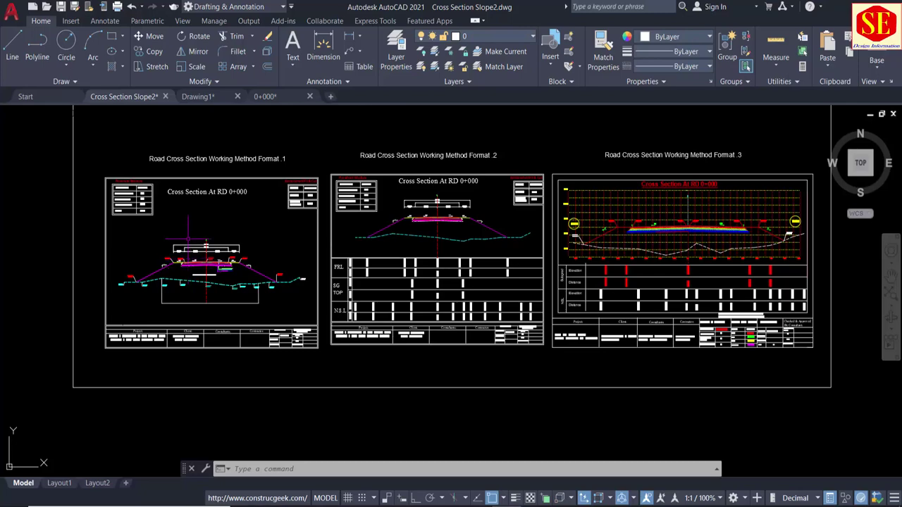
pyautogui.scroll(4, 190, 292)
pyautogui.scroll(-2, 191, 296)
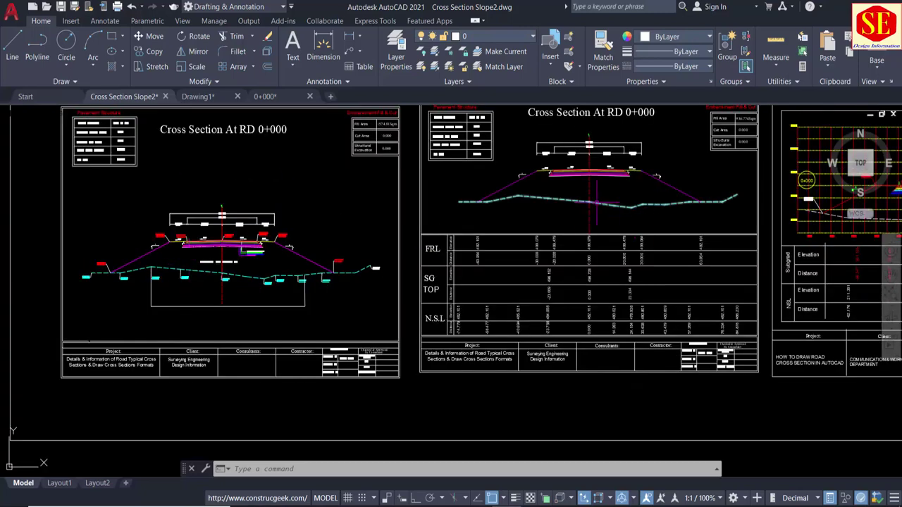
pyautogui.scroll(-3, 190, 296)
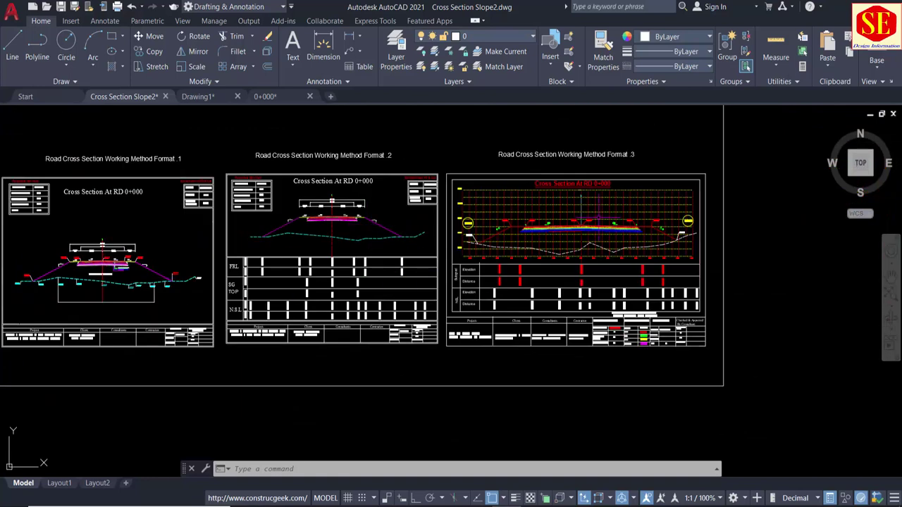
pyautogui.moveTo(331, 290); pyautogui.dragTo(400, 289, button='middle')
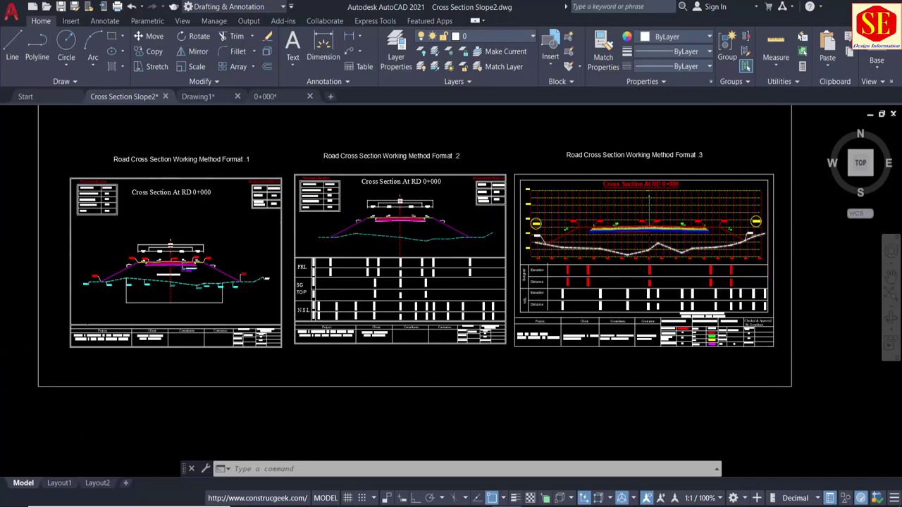
pyautogui.scroll(2, 682, 250)
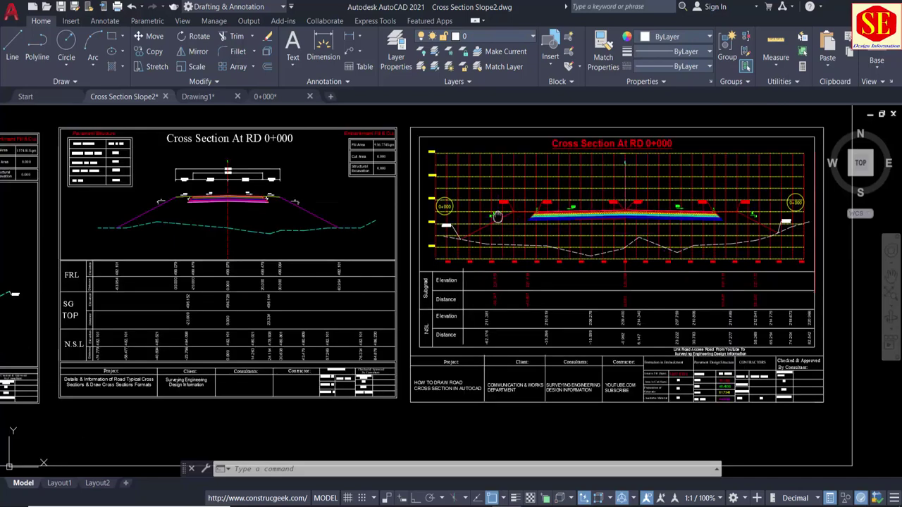
# Step: Zoom in on the Format 3 cross-section and its lower tables and title block
pyautogui.moveTo(682, 250); pyautogui.dragTo(634, 311, button='middle')
pyautogui.scroll(2, 581, 260)
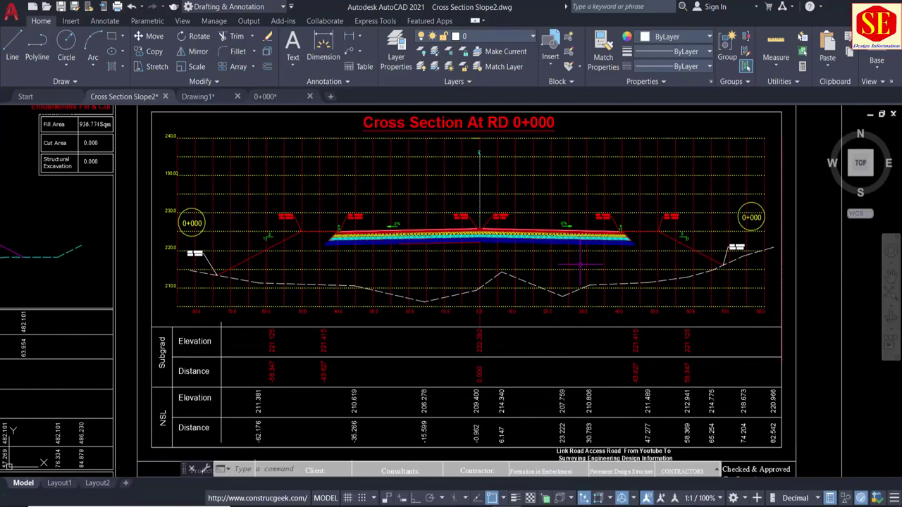
pyautogui.moveTo(546, 314); pyautogui.dragTo(538, 252, button='middle')
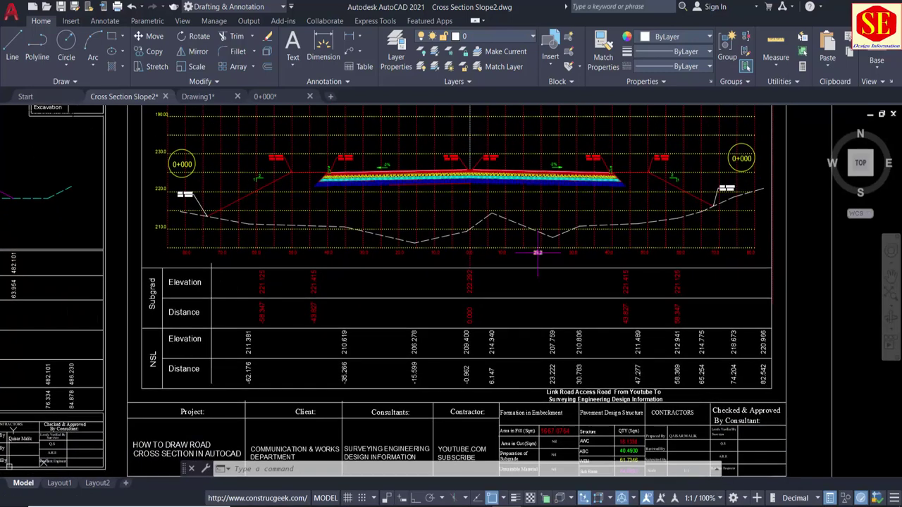
pyautogui.scroll(-2, 462, 285)
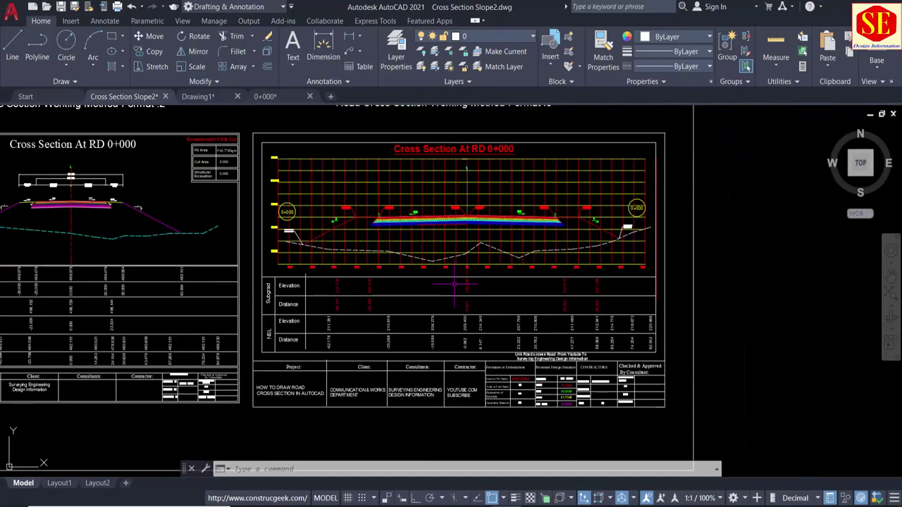
# Step: Zoom back out and centre all three cross-section formats on screen
pyautogui.moveTo(287, 294); pyautogui.dragTo(472, 300, button='middle')
pyautogui.scroll(-2, 472, 300)
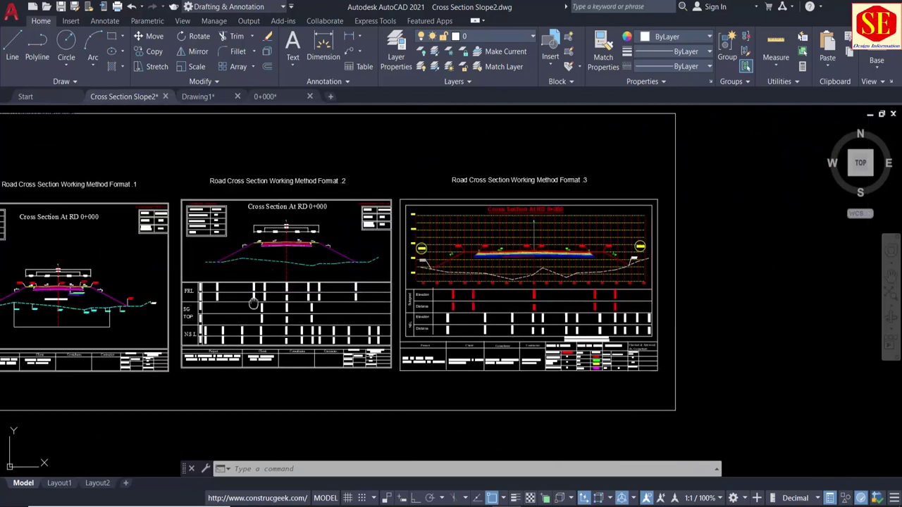
pyautogui.moveTo(240, 274); pyautogui.dragTo(274, 275, button='middle')
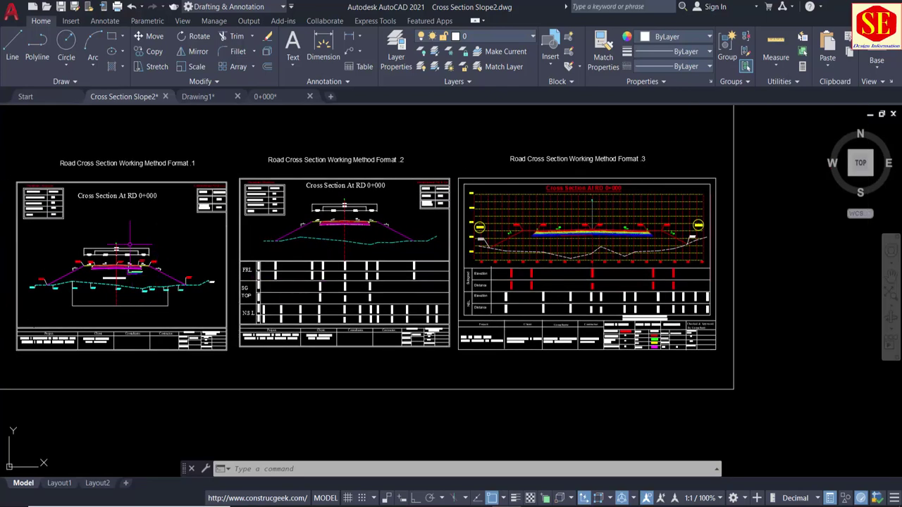
pyautogui.scroll(2, 129, 244)
pyautogui.scroll(-2, 134, 240)
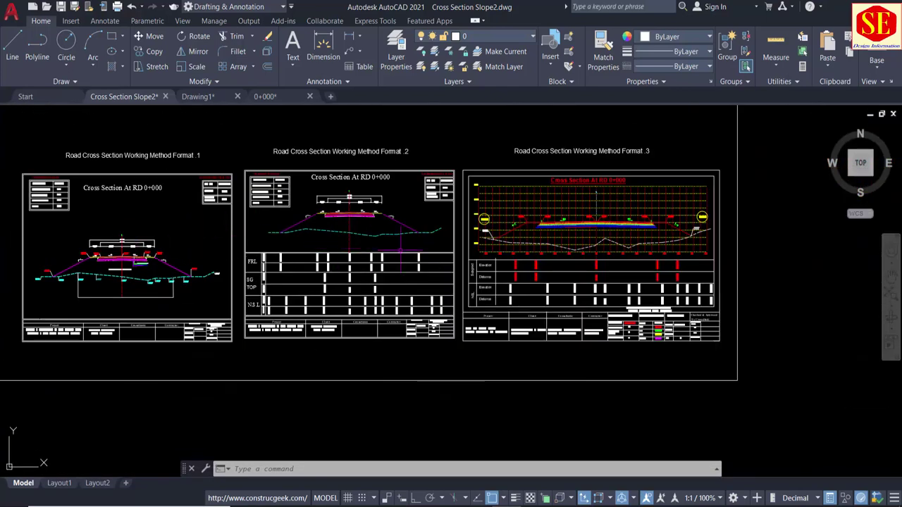
# Step: Bring the four-format sheet into view and zoom in on Format 1's embankment section
pyautogui.scroll(-2, 428, 211)
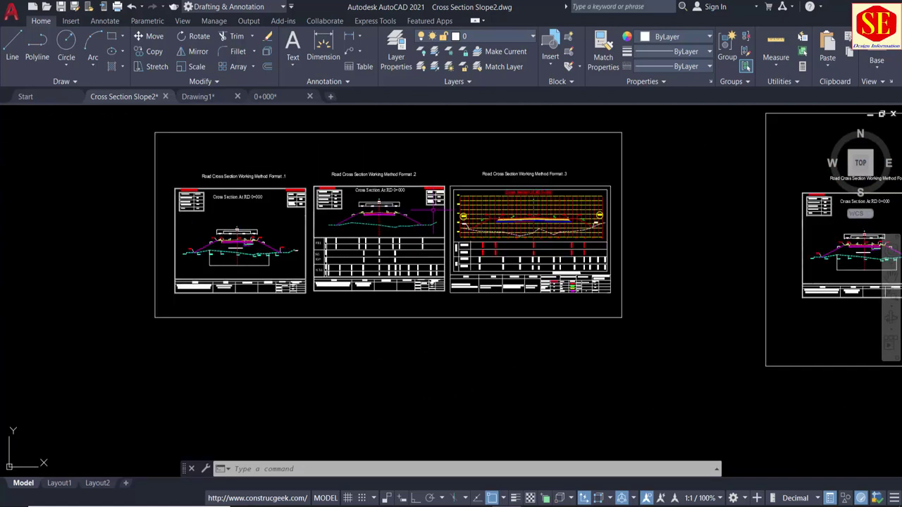
pyautogui.moveTo(715, 221); pyautogui.dragTo(218, 224, button='middle')
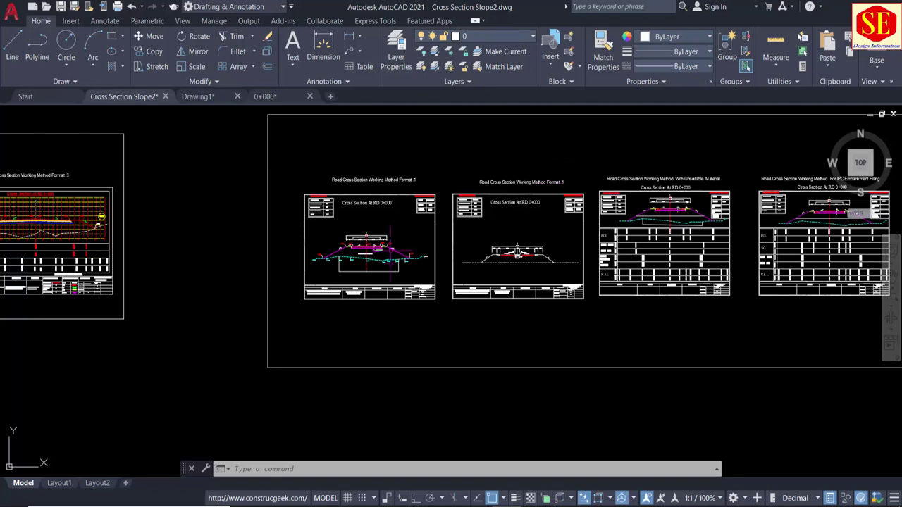
pyautogui.scroll(2, 390, 251)
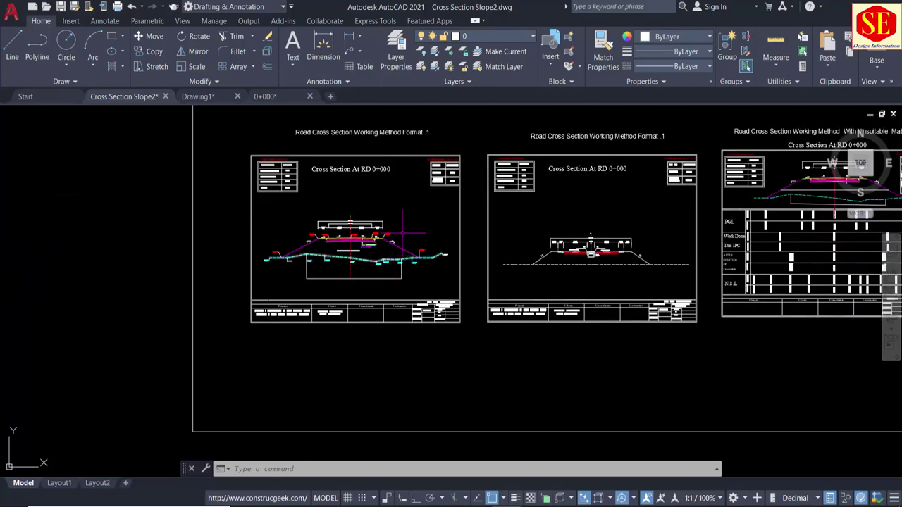
pyautogui.scroll(2, 438, 182)
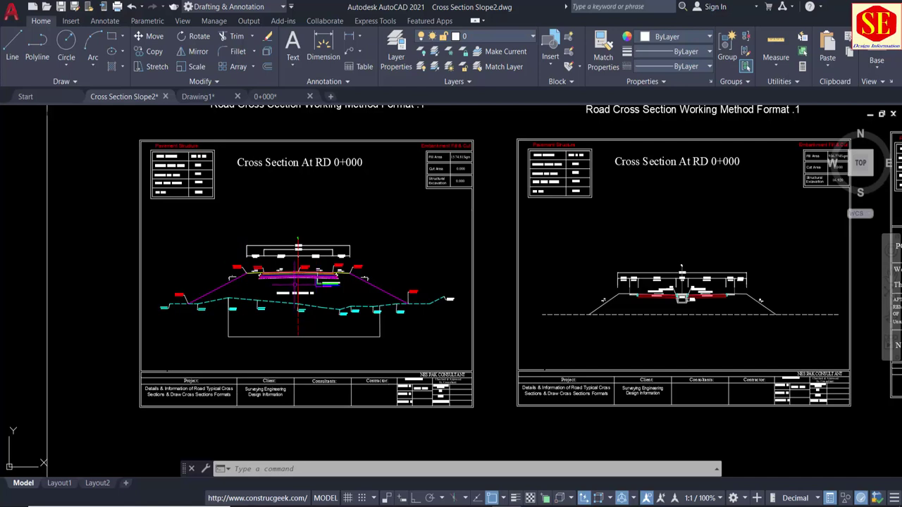
pyautogui.scroll(2, 299, 320)
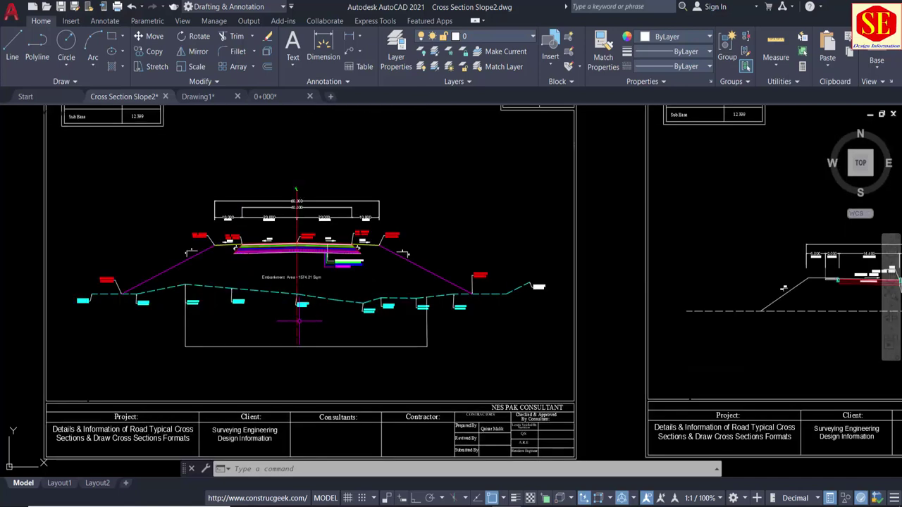
pyautogui.scroll(5, 505, 261)
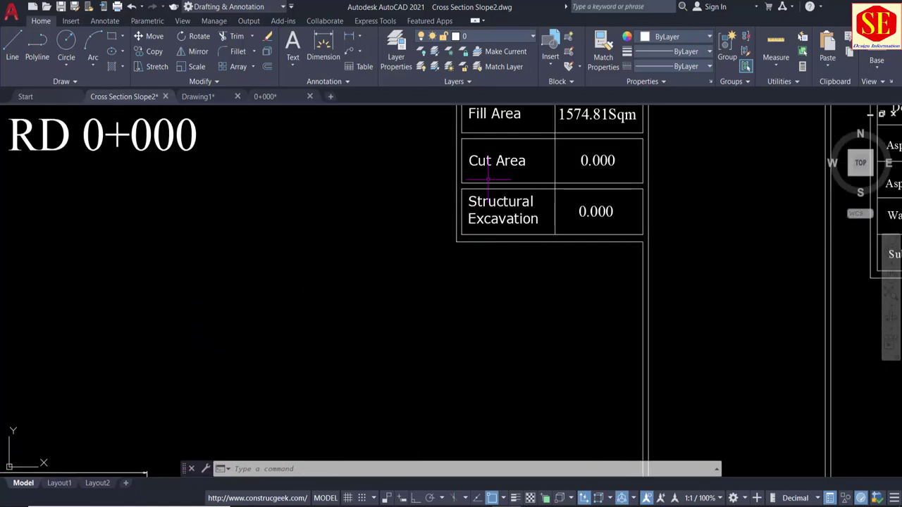
pyautogui.scroll(-3, 535, 180)
pyautogui.scroll(-2, 606, 183)
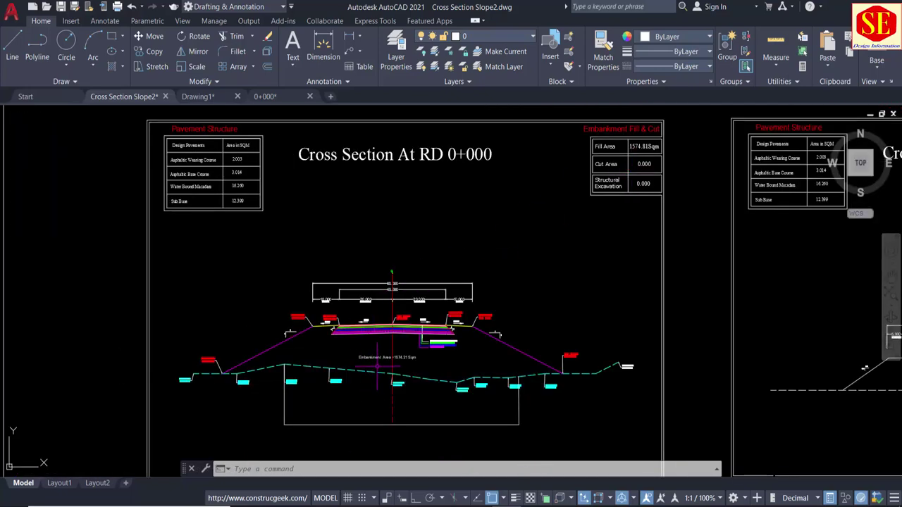
pyautogui.scroll(2, 290, 297)
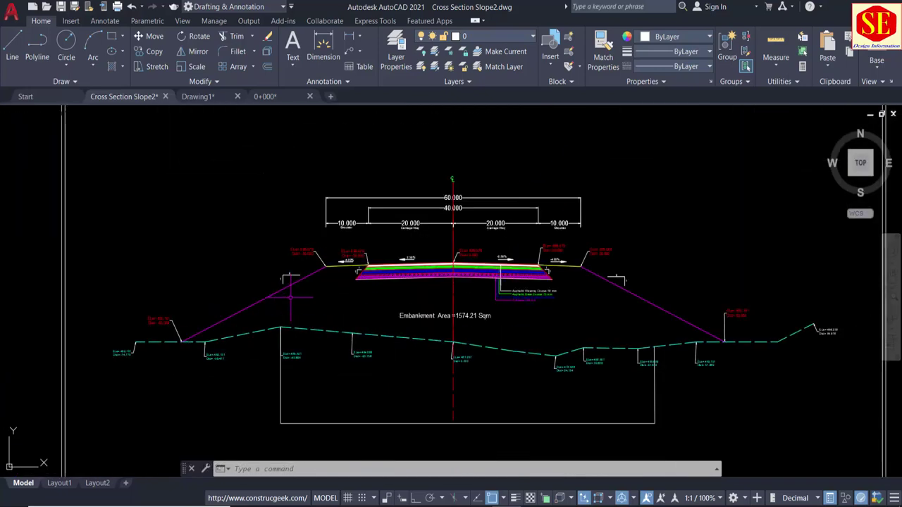
# Step: Window-select the red vertical centreline and erase it with E
pyautogui.click(458, 289)
pyautogui.click(450, 291)
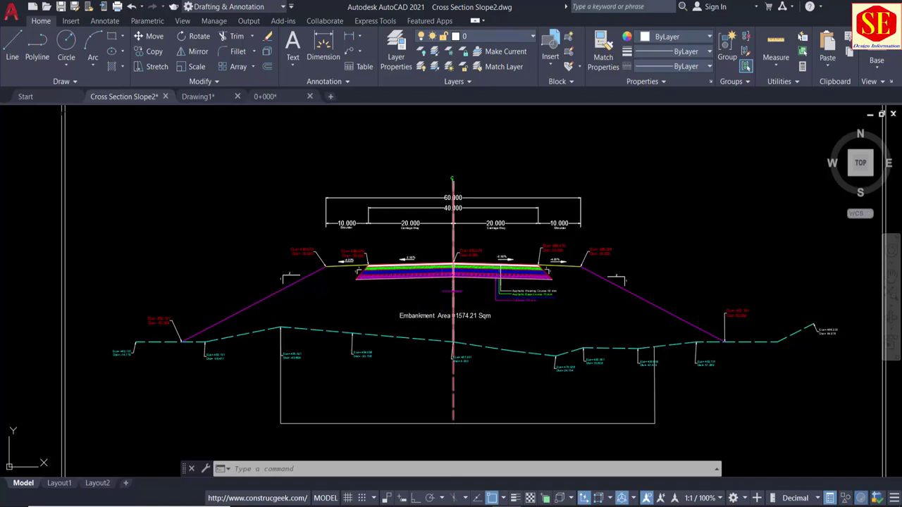
pyautogui.write('e')
pyautogui.press('Return')
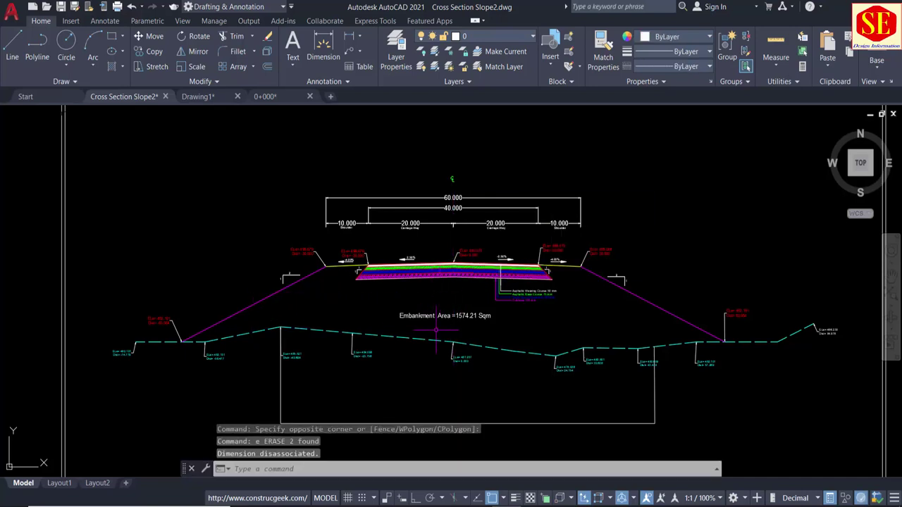
# Step: Zoom and pan around the RD 0+000 section to confirm the centreline is gone
pyautogui.scroll(3, 399, 288)
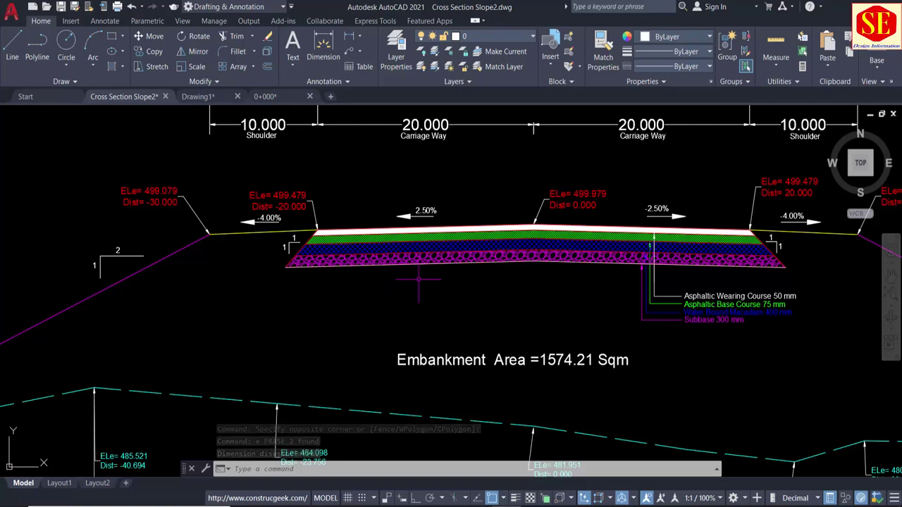
pyautogui.scroll(-2, 418, 279)
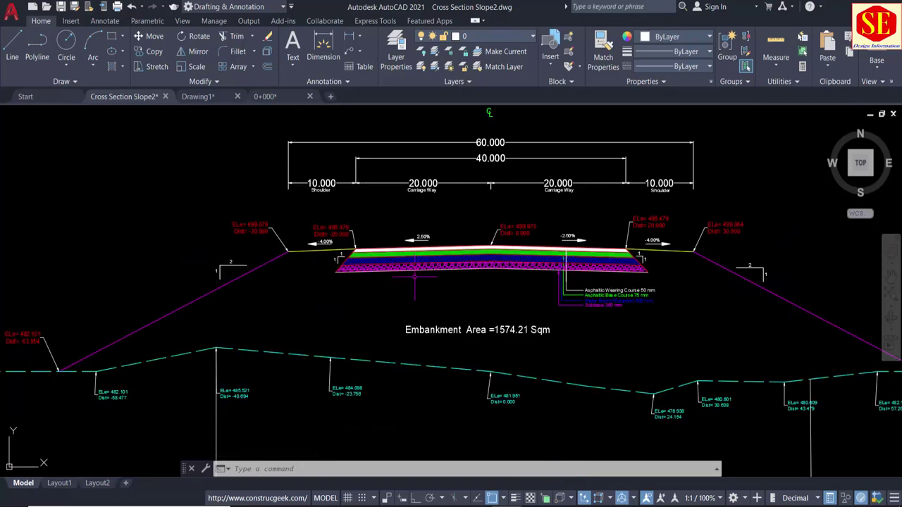
pyautogui.scroll(2, 669, 290)
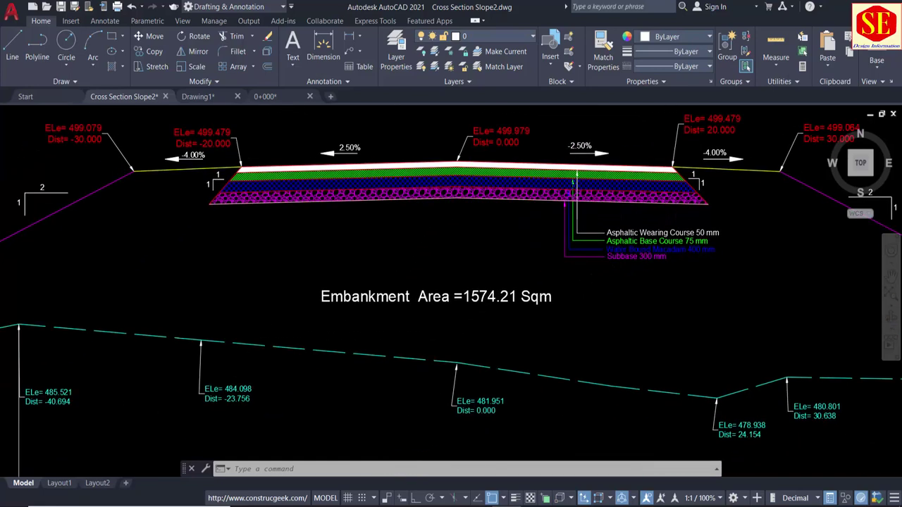
pyautogui.scroll(-2, 337, 205)
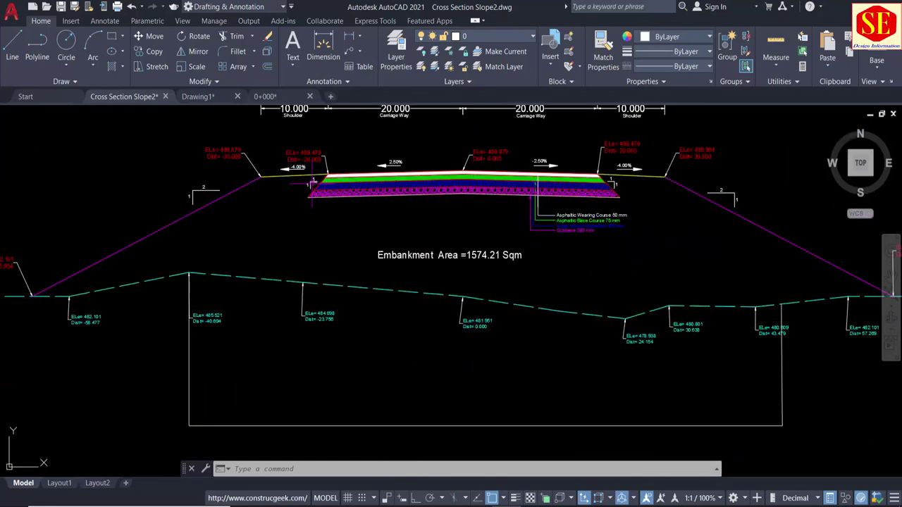
pyautogui.scroll(5, 329, 171)
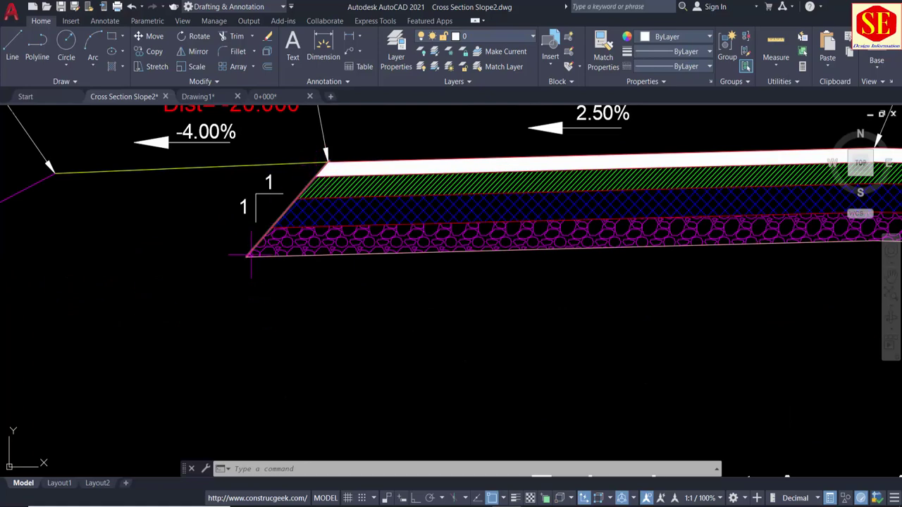
pyautogui.scroll(-5, 522, 256)
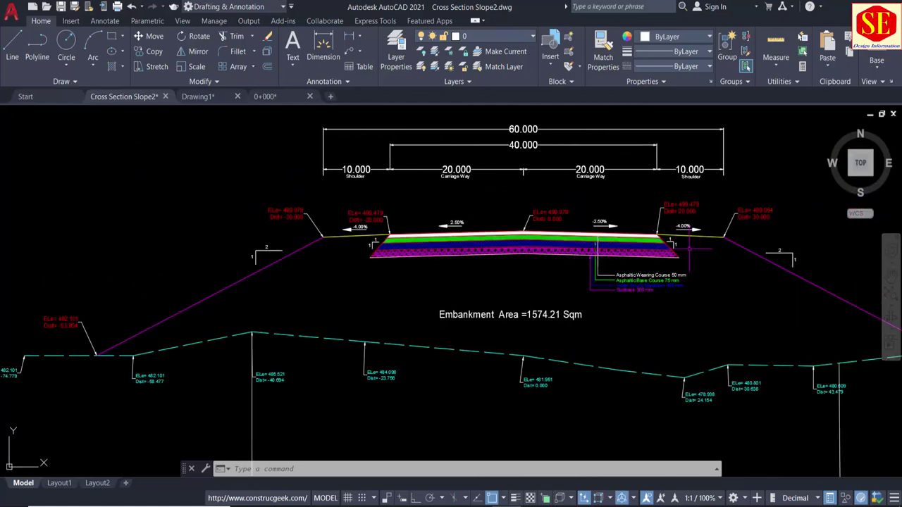
pyautogui.moveTo(595, 315); pyautogui.dragTo(529, 293, button='middle')
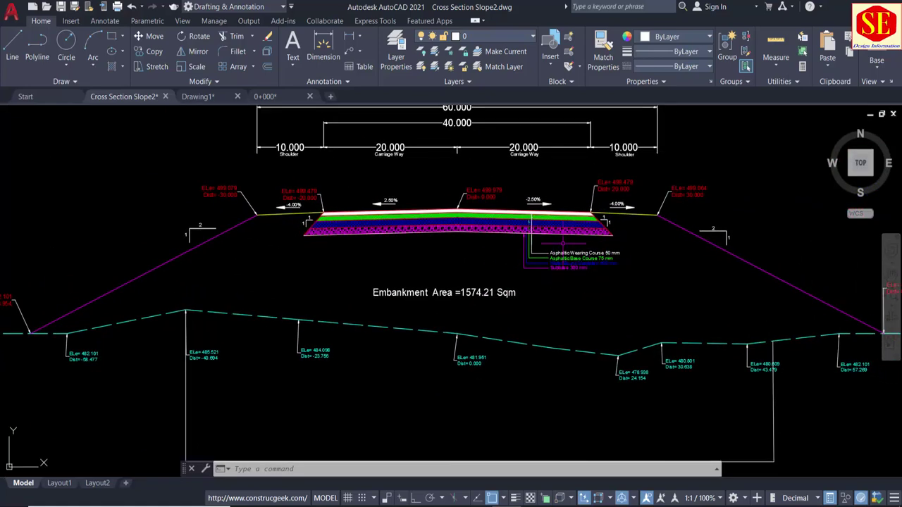
pyautogui.scroll(-2, 402, 276)
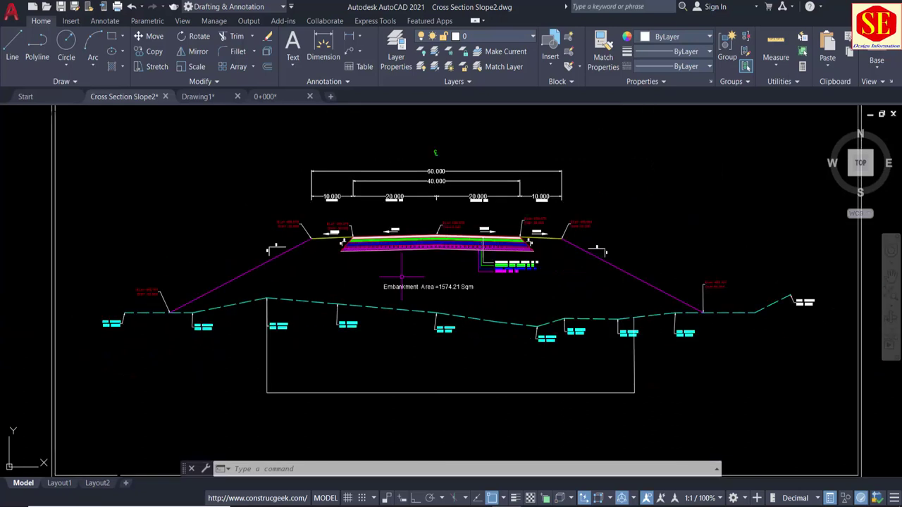
pyautogui.scroll(2, 479, 286)
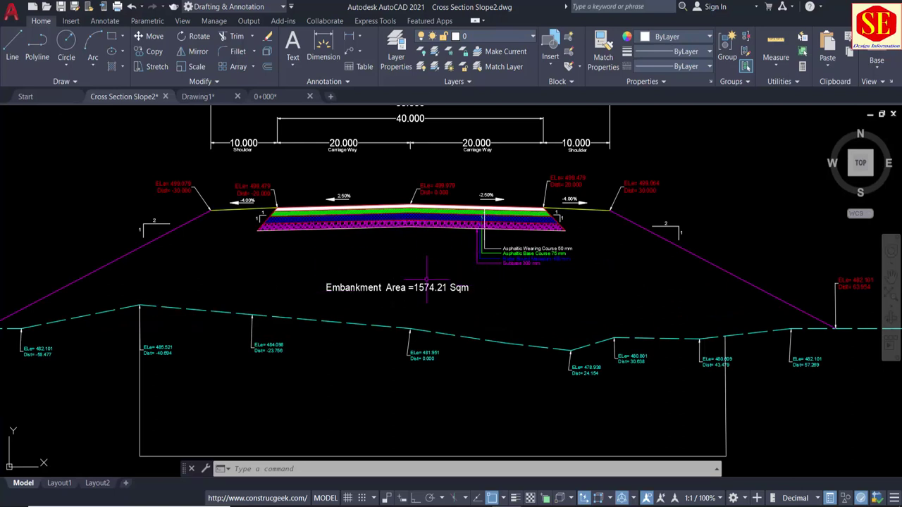
pyautogui.scroll(-2, 419, 258)
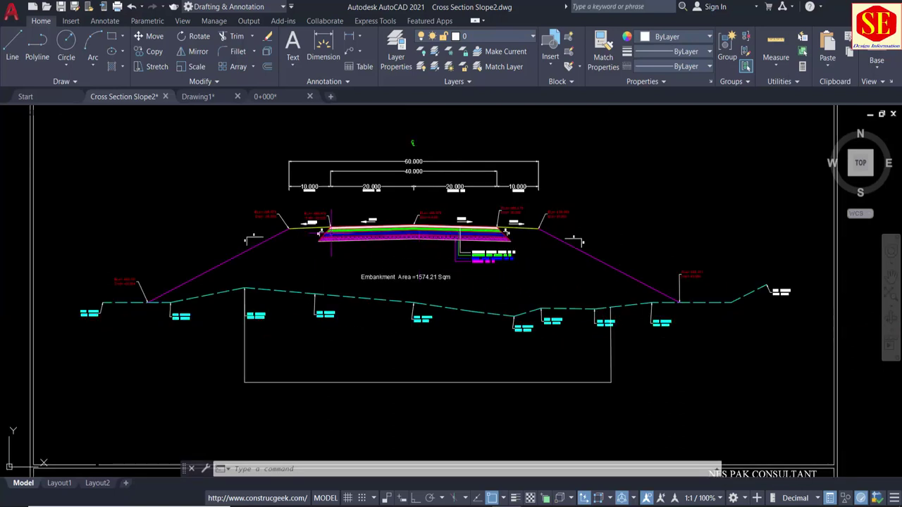
# Step: Trace the embankment outline as a boundary polyline with BO by picking inside the section
pyautogui.write('Bo')
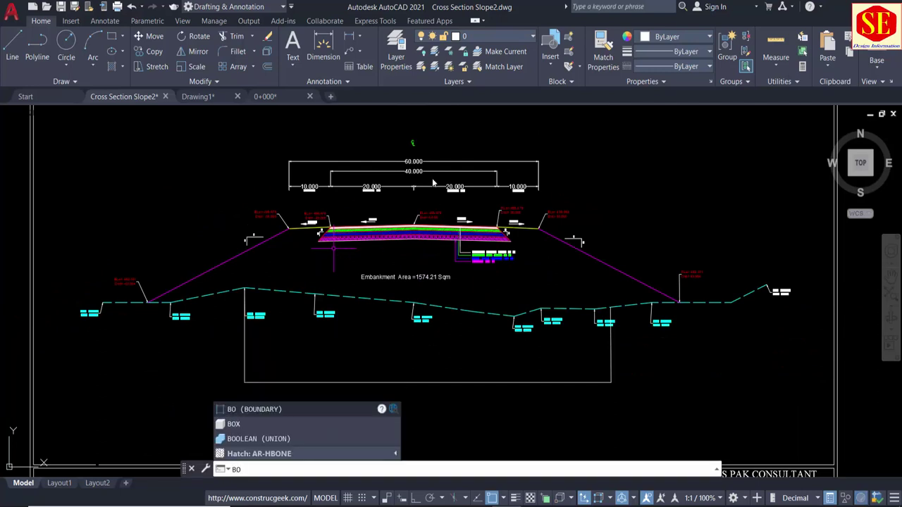
pyautogui.press('Return')
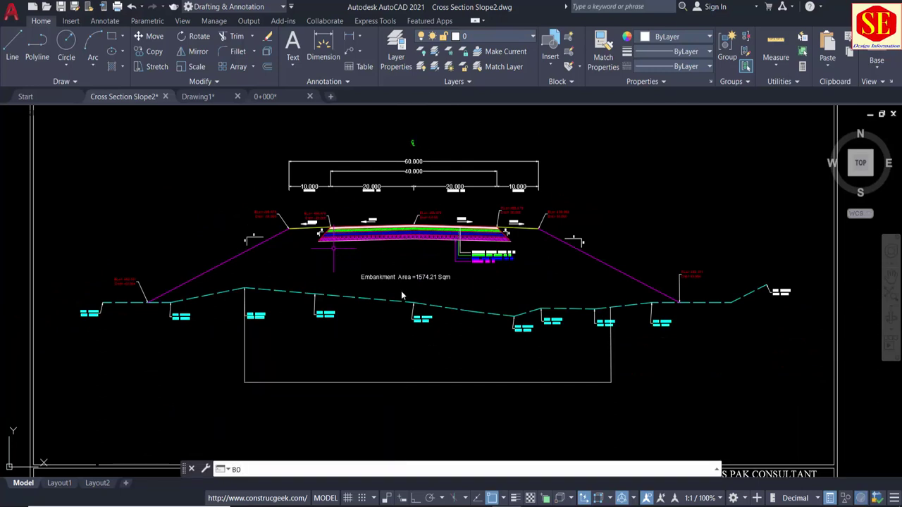
pyautogui.click(424, 153)
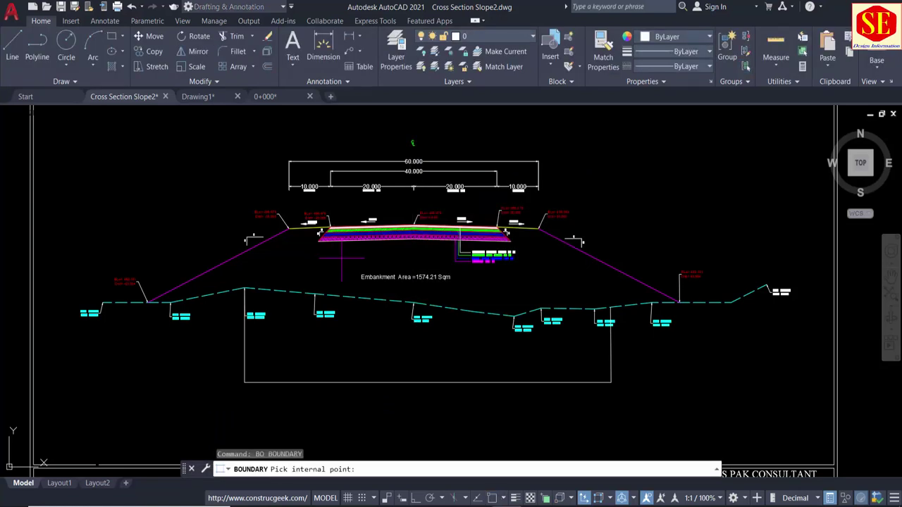
pyautogui.click(341, 256)
pyautogui.press('Return')
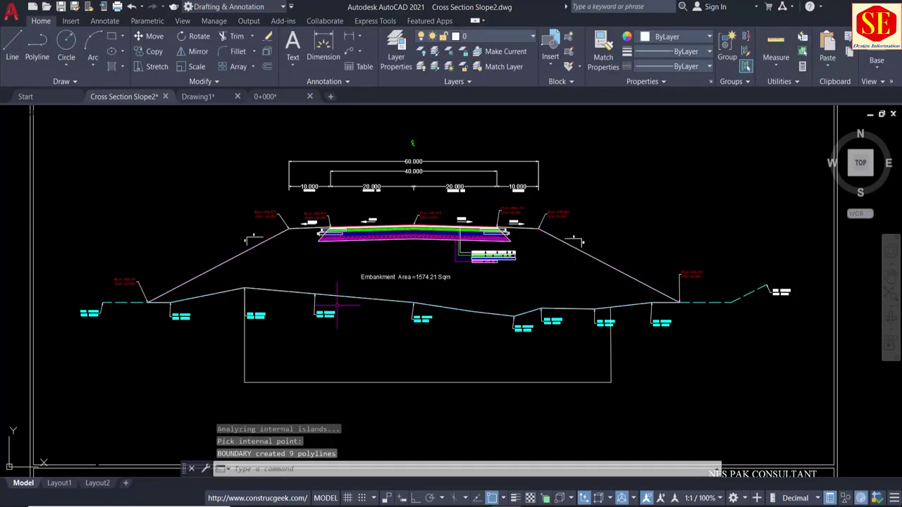
# Step: Move the new embankment outline down into empty space below the cross-section sheets
pyautogui.click(337, 297)
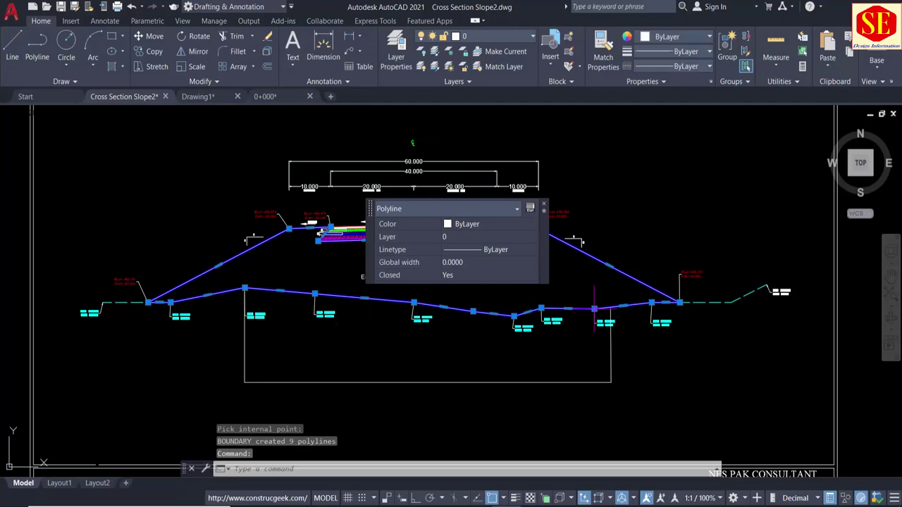
pyautogui.write('m')
pyautogui.press('Return')
pyautogui.click(659, 207)
pyautogui.scroll(-5, 659, 207)
pyautogui.scroll(1, 663, 324)
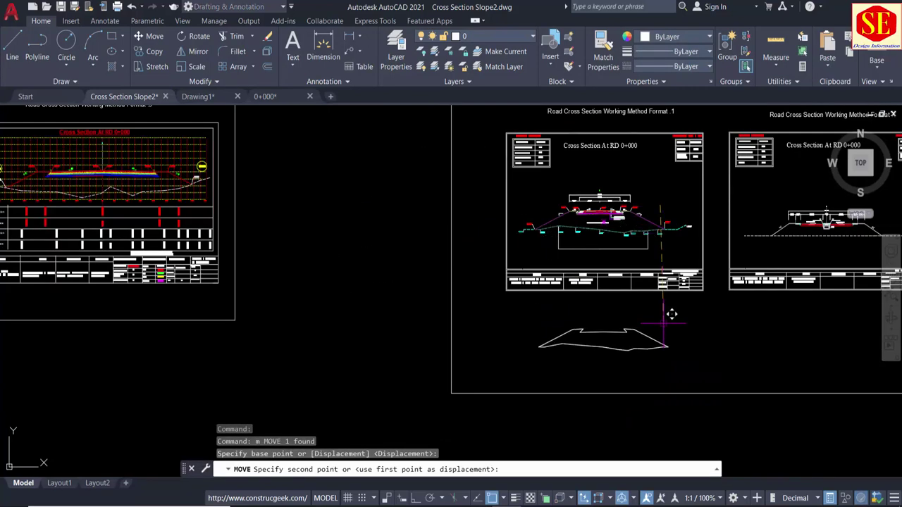
pyautogui.click(663, 323)
# Step: Zoom and pan to inspect the moved outline sitting apart from the sheet
pyautogui.scroll(4, 633, 356)
pyautogui.scroll(2, 601, 303)
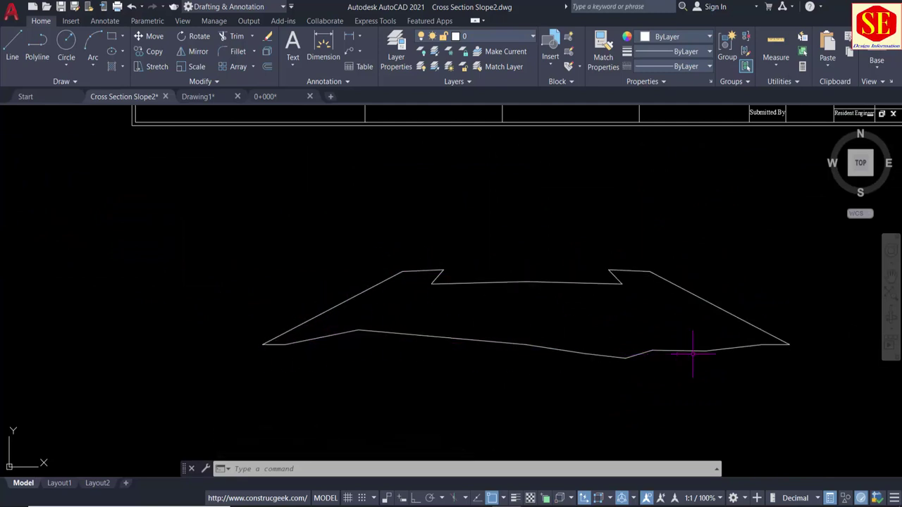
pyautogui.scroll(-2, 425, 337)
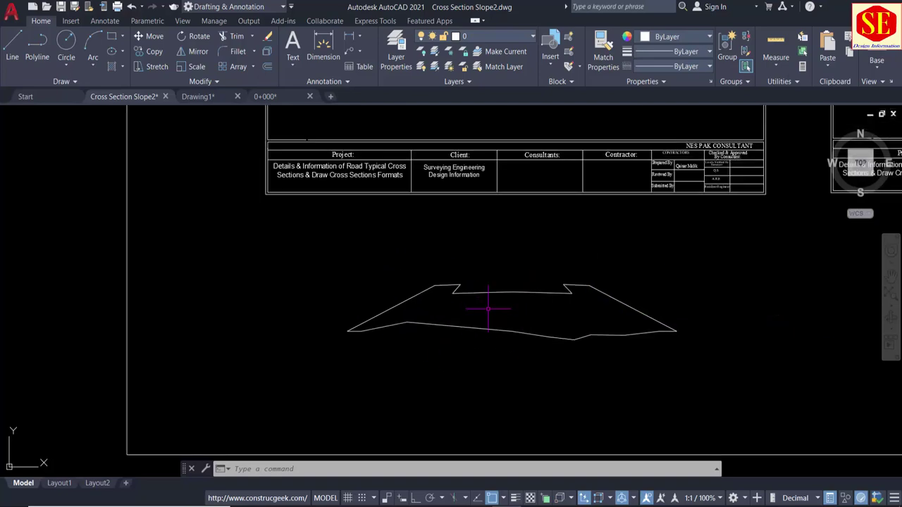
pyautogui.scroll(1, 478, 187)
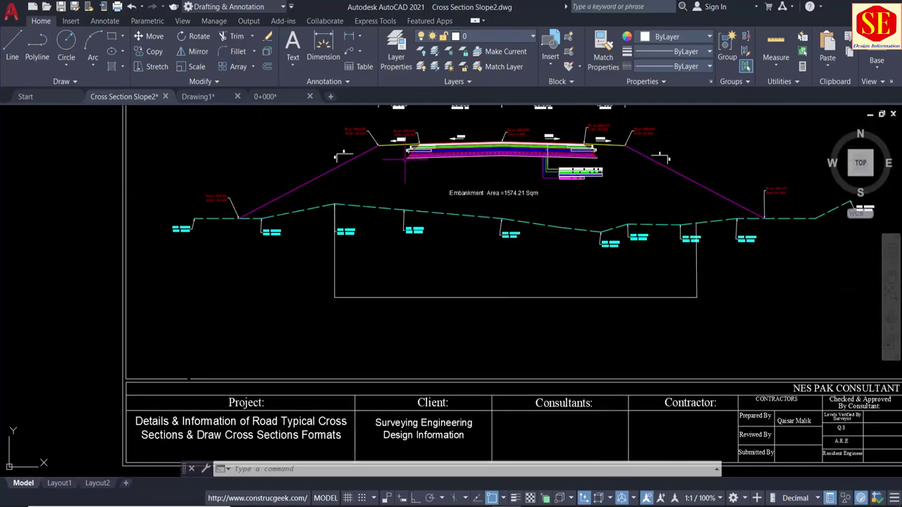
pyautogui.scroll(1, 518, 185)
pyautogui.scroll(1, 423, 201)
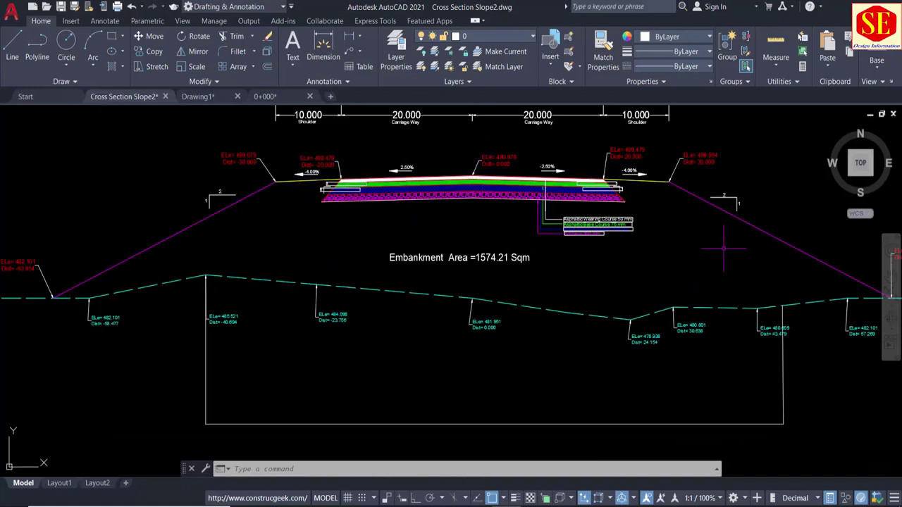
pyautogui.scroll(-2, 723, 248)
pyautogui.moveTo(616, 334); pyautogui.dragTo(616, 274, button='middle')
pyautogui.scroll(1, 584, 363)
pyautogui.scroll(1, 580, 246)
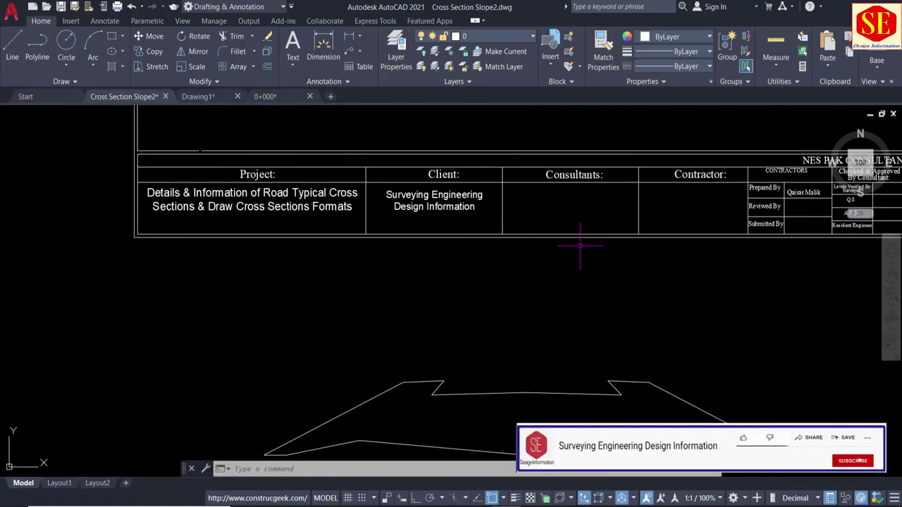
pyautogui.scroll(-2, 580, 246)
pyautogui.moveTo(600, 368); pyautogui.dragTo(598, 322, button='middle')
pyautogui.scroll(2, 598, 322)
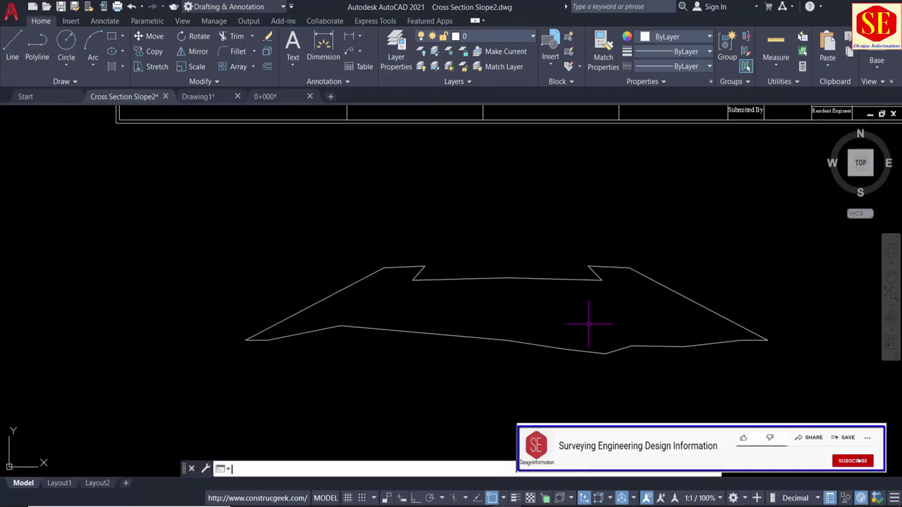
# Step: Measure the separated outline by object with AA: area 1468.1358, perimeter 280.4290
pyautogui.write('AA')
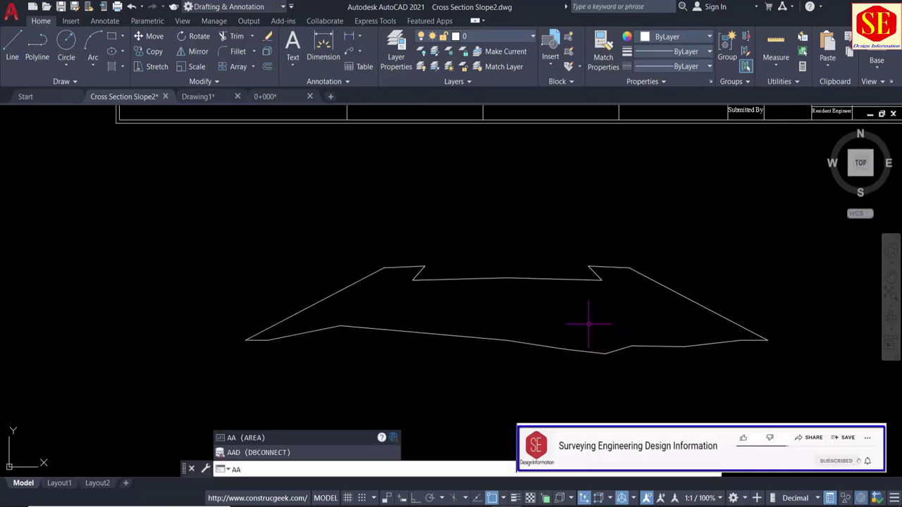
pyautogui.press('Return')
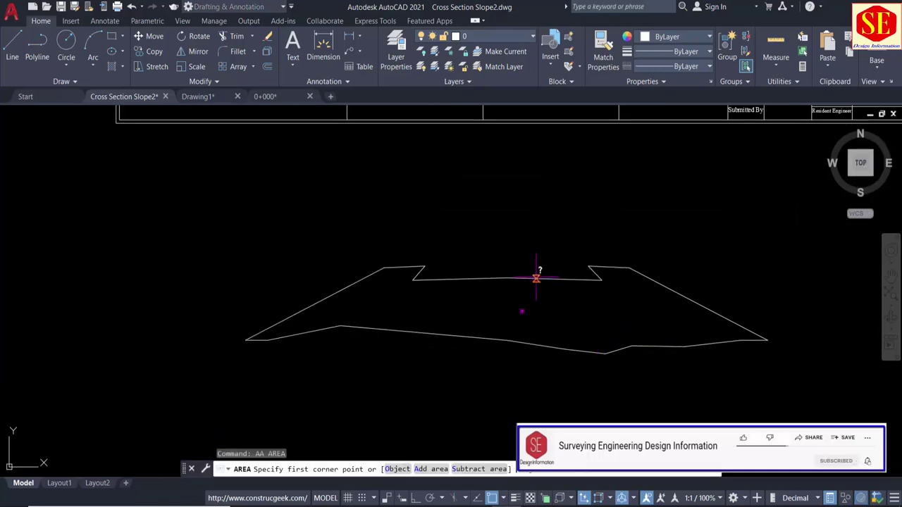
pyautogui.press('Return')
pyautogui.click(535, 279)
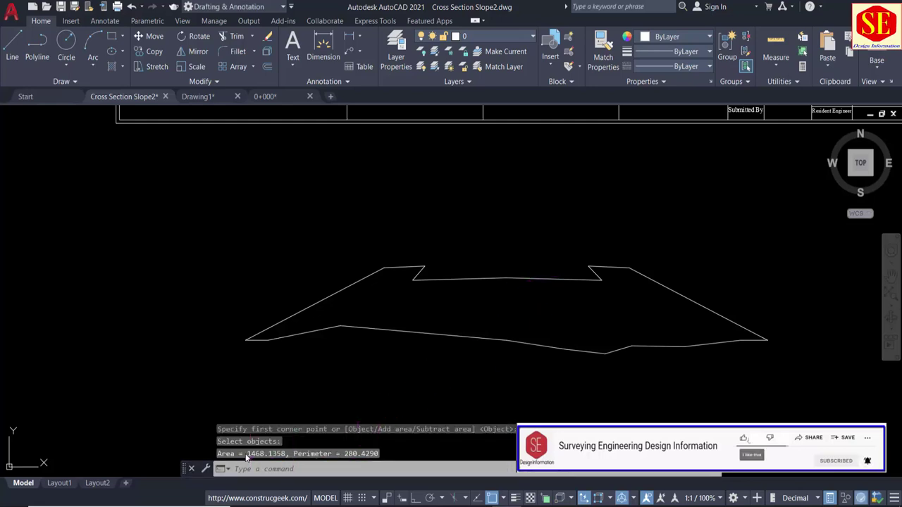
# Step: Zoom out and pan to show the whole RD 0+000 cross-section
pyautogui.scroll(-2, 402, 312)
pyautogui.scroll(-2, 402, 312)
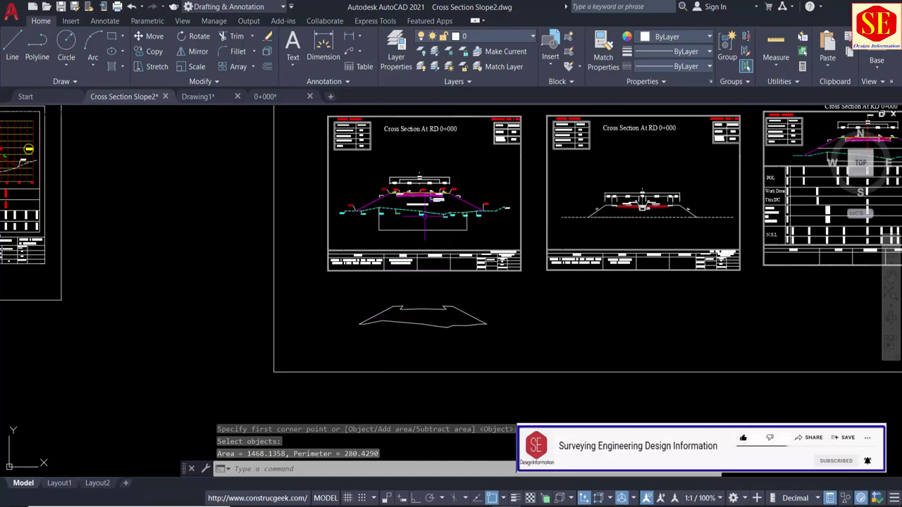
pyautogui.scroll(8, 406, 177)
pyautogui.scroll(2, 406, 177)
pyautogui.moveTo(409, 175)
pyautogui.mouseDown(button='middle')
pyautogui.moveTo(423, 378)
pyautogui.moveTo(395, 286)
pyautogui.moveTo(401, 367)
pyautogui.mouseUp(button='middle')
pyautogui.scroll(-4, 423, 378)
pyautogui.scroll(1, 670, 238)
pyautogui.scroll(1, 670, 238)
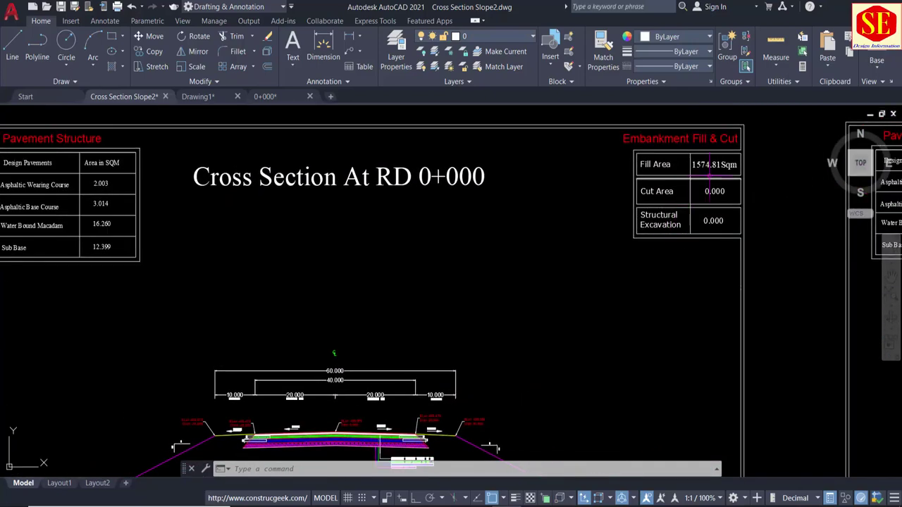
pyautogui.scroll(1, 710, 160)
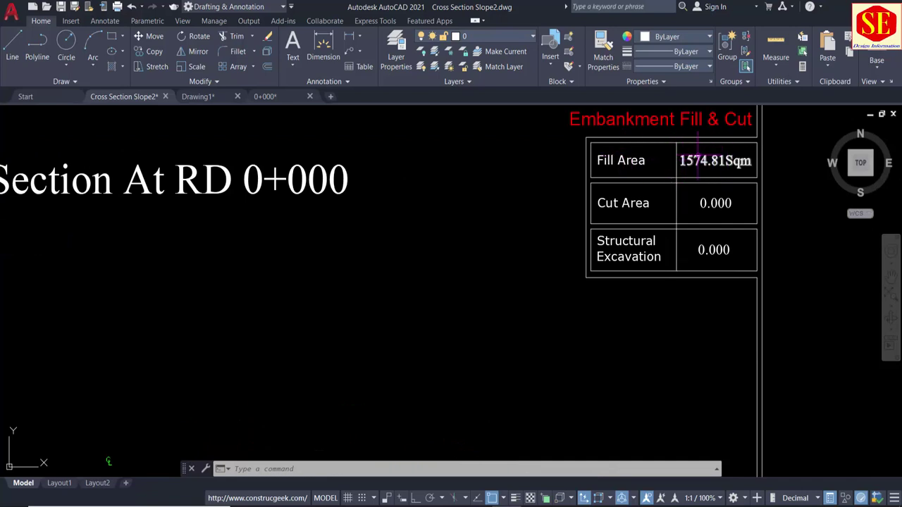
pyautogui.scroll(-4, 689, 161)
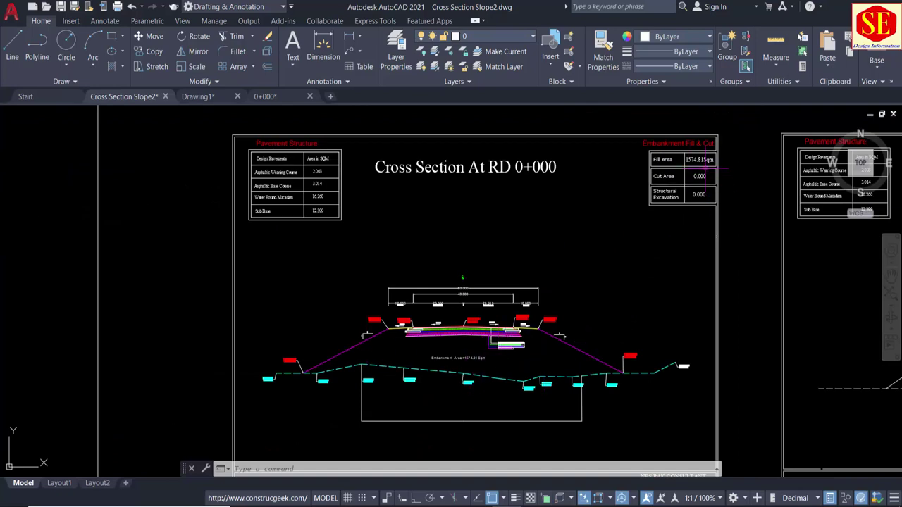
pyautogui.scroll(2, 705, 163)
# Step: Zoom in toward the pavement layers and the Fill Area table listing 1574.81 Sqm
pyautogui.moveTo(663, 161); pyautogui.dragTo(687, 63, button='middle')
pyautogui.scroll(1, 369, 243)
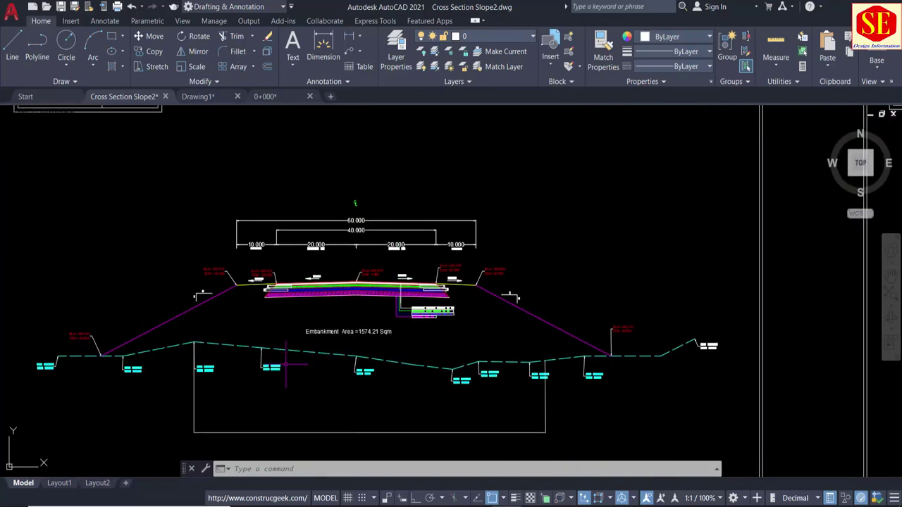
pyautogui.scroll(1, 369, 243)
pyautogui.scroll(2, 368, 243)
pyautogui.scroll(-4, 370, 233)
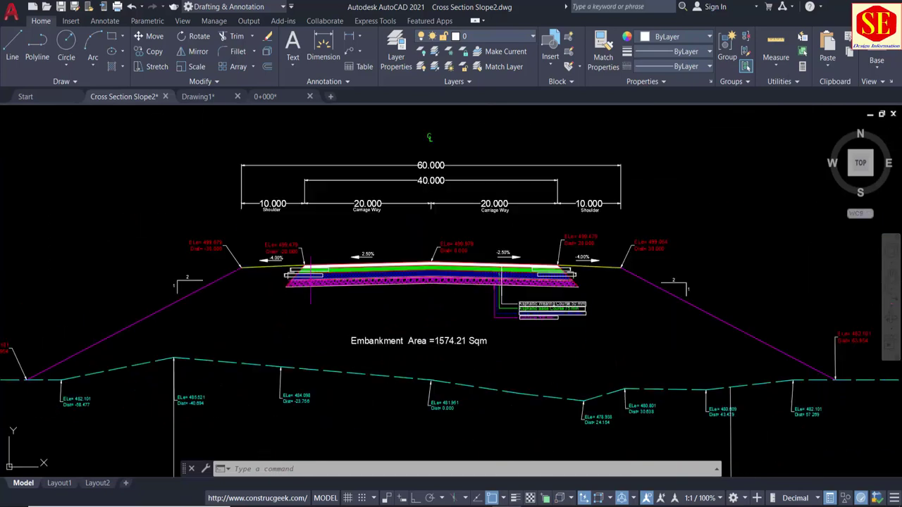
pyautogui.scroll(2, 372, 332)
pyautogui.scroll(4, 626, 275)
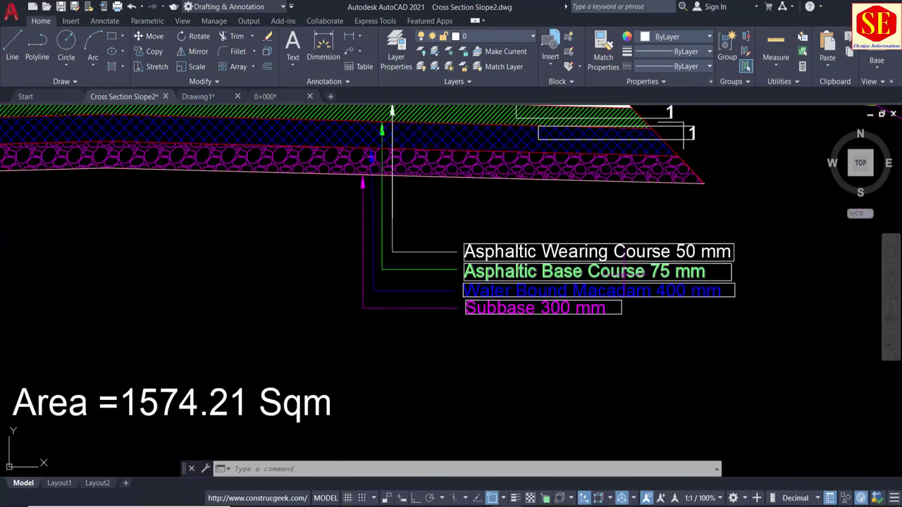
pyautogui.press('Escape')
pyautogui.click(708, 234)
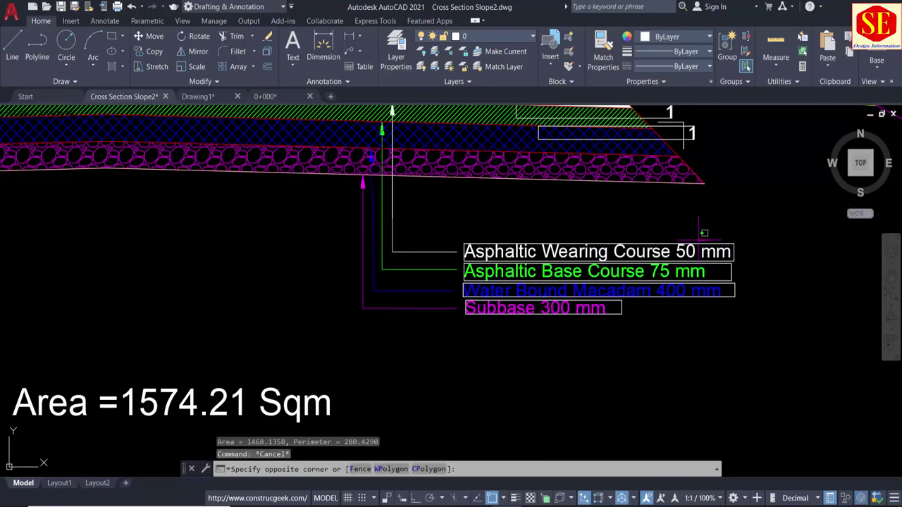
pyautogui.click(461, 264)
pyautogui.write('E')
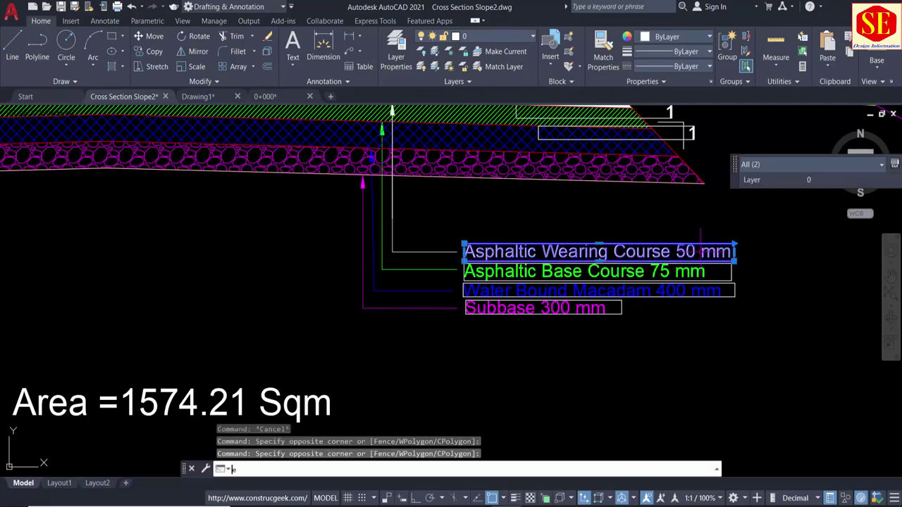
pyautogui.press('Return')
pyautogui.write('u')
pyautogui.press('Return')
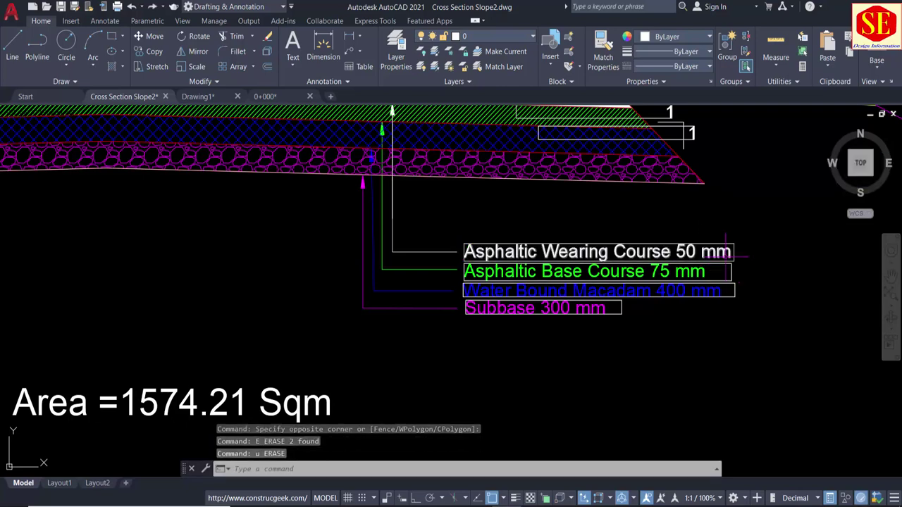
pyautogui.scroll(-4, 462, 253)
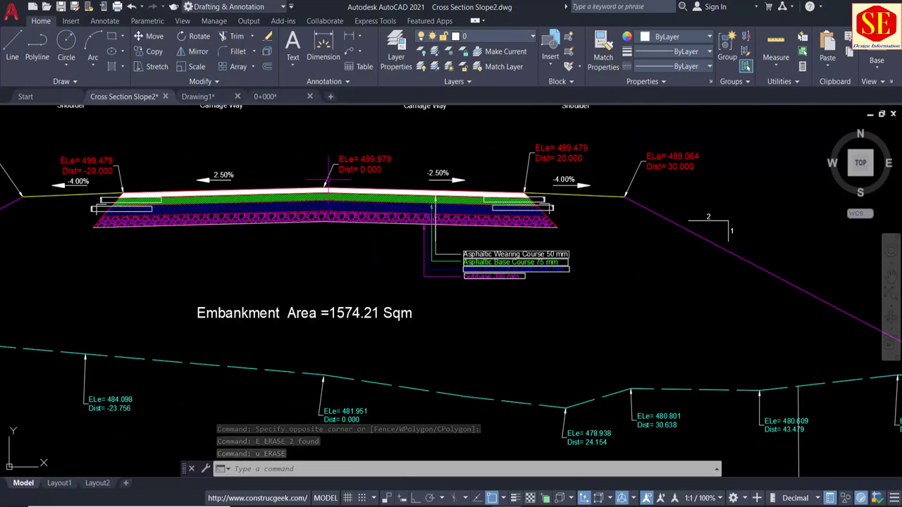
pyautogui.scroll(-2, 328, 177)
pyautogui.scroll(-2, 419, 258)
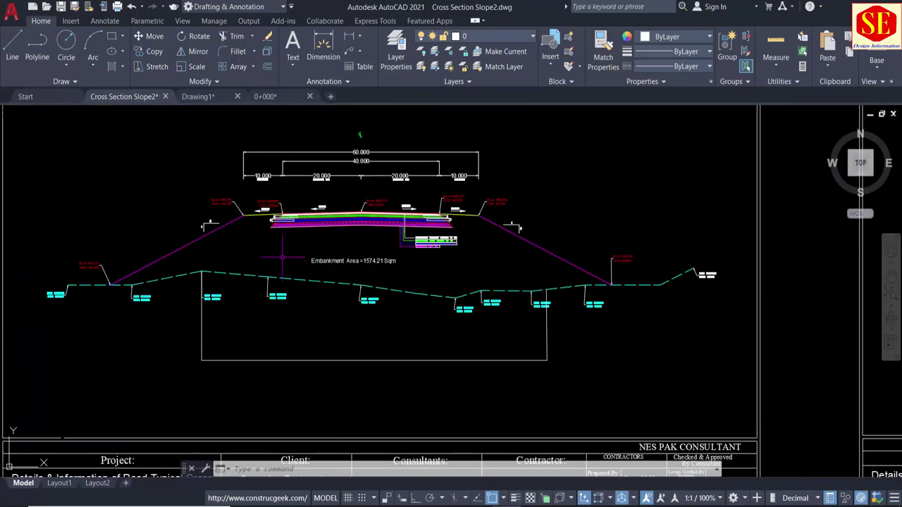
pyautogui.moveTo(505, 265); pyautogui.dragTo(524, 416, button='middle')
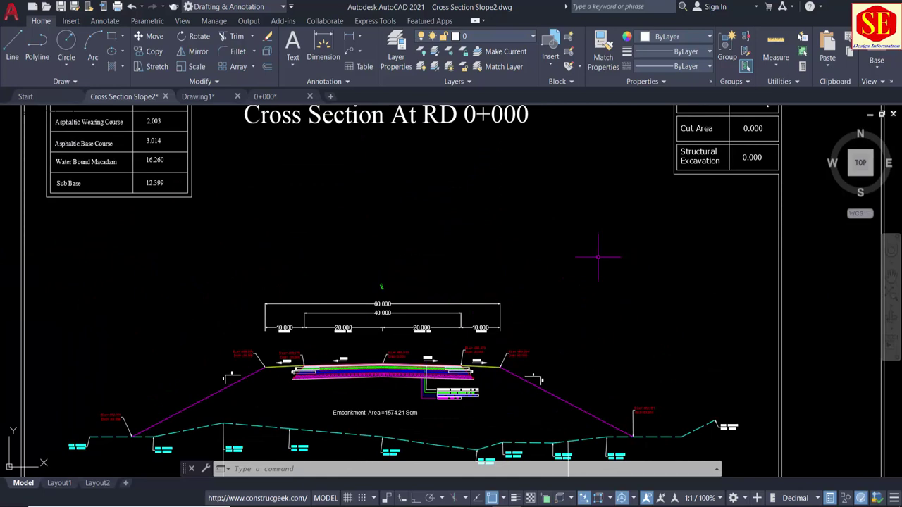
pyautogui.moveTo(710, 197); pyautogui.dragTo(708, 289, button='middle')
pyautogui.scroll(2, 726, 173)
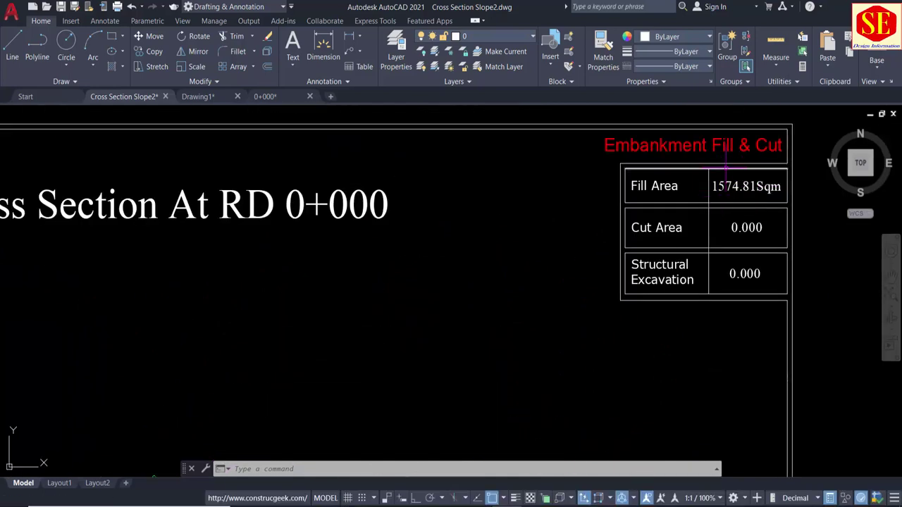
pyautogui.scroll(-5, 705, 187)
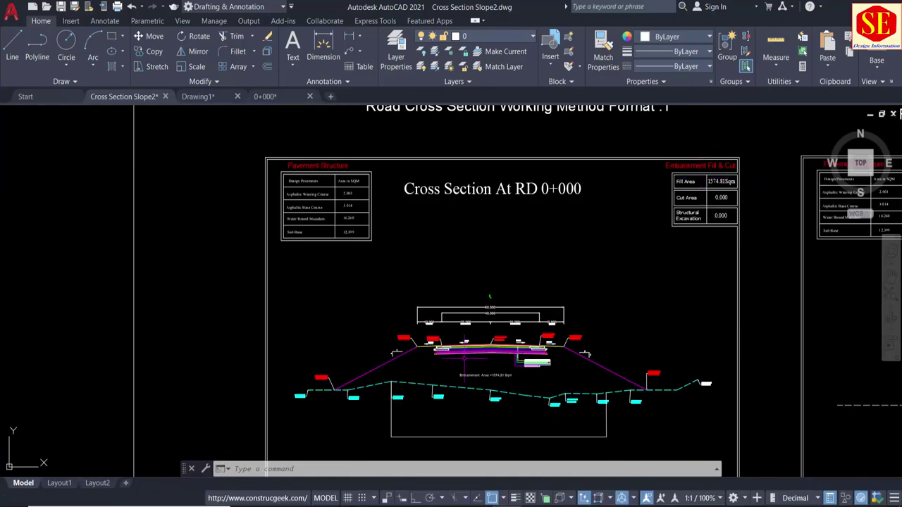
pyautogui.moveTo(464, 358); pyautogui.dragTo(384, 257, button='middle')
pyautogui.scroll(8, 384, 251)
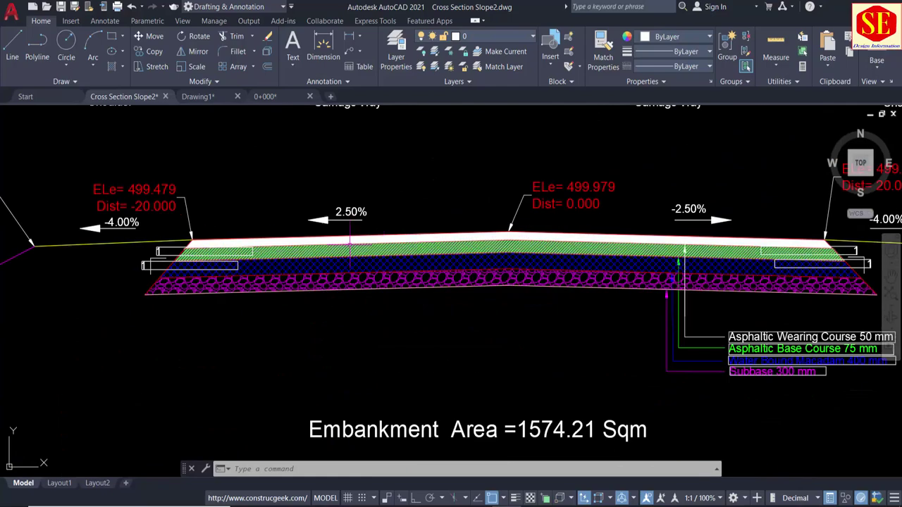
pyautogui.scroll(1, 731, 257)
pyautogui.scroll(1, 731, 258)
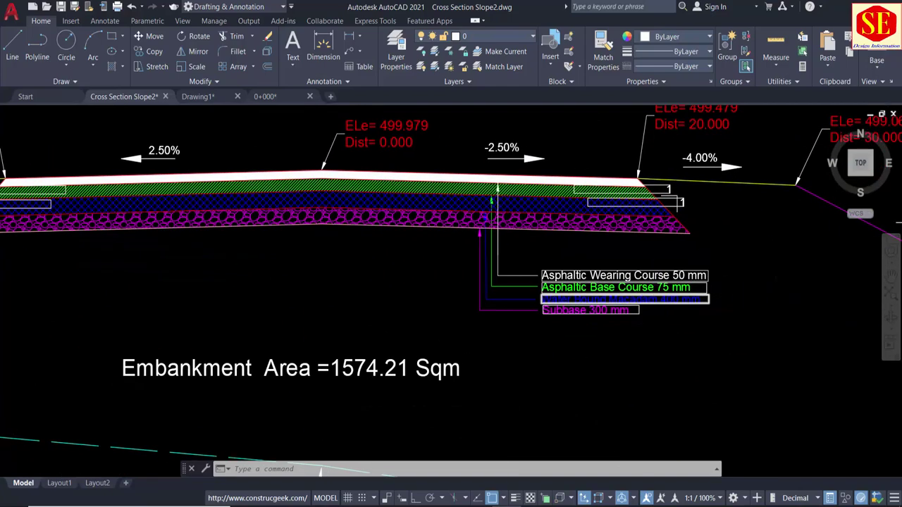
pyautogui.scroll(2, 730, 258)
pyautogui.scroll(-4, 409, 197)
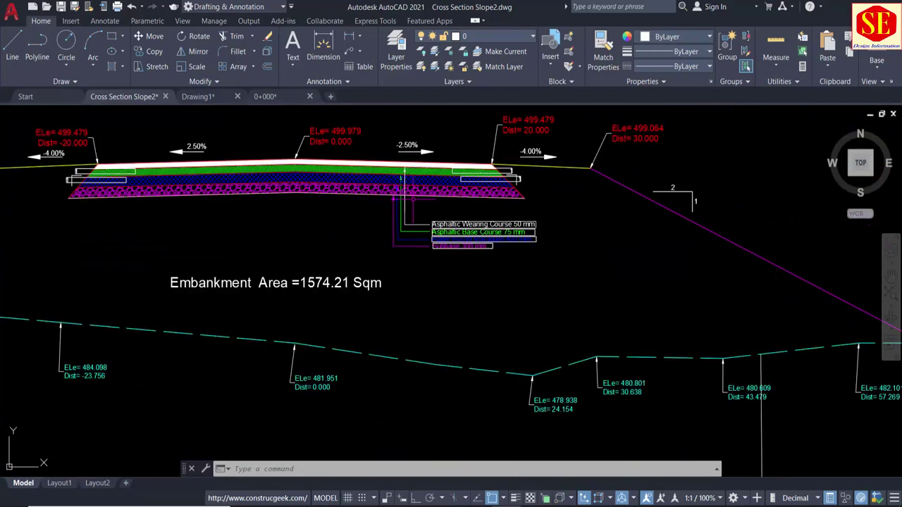
pyautogui.scroll(-3, 362, 163)
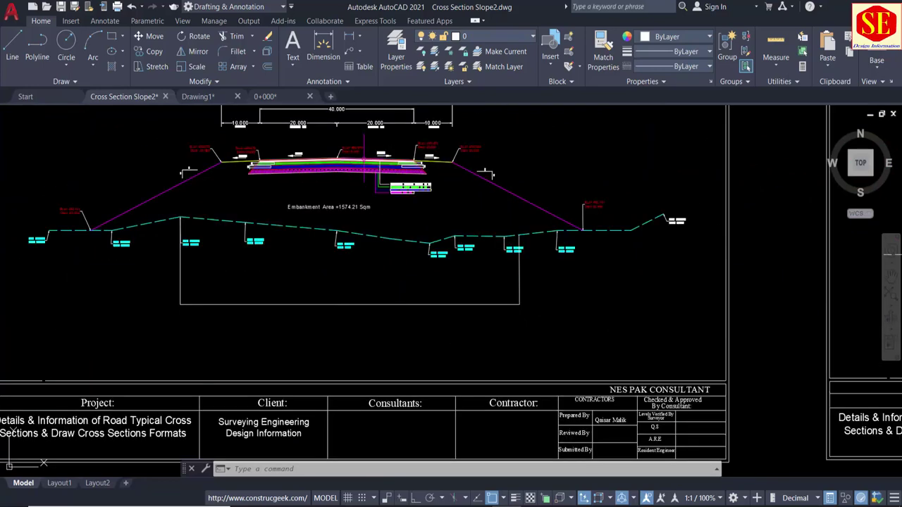
pyautogui.moveTo(374, 141)
pyautogui.mouseDown(button='middle')
pyautogui.moveTo(384, 208)
pyautogui.moveTo(622, 374)
pyautogui.mouseUp(button='middle')
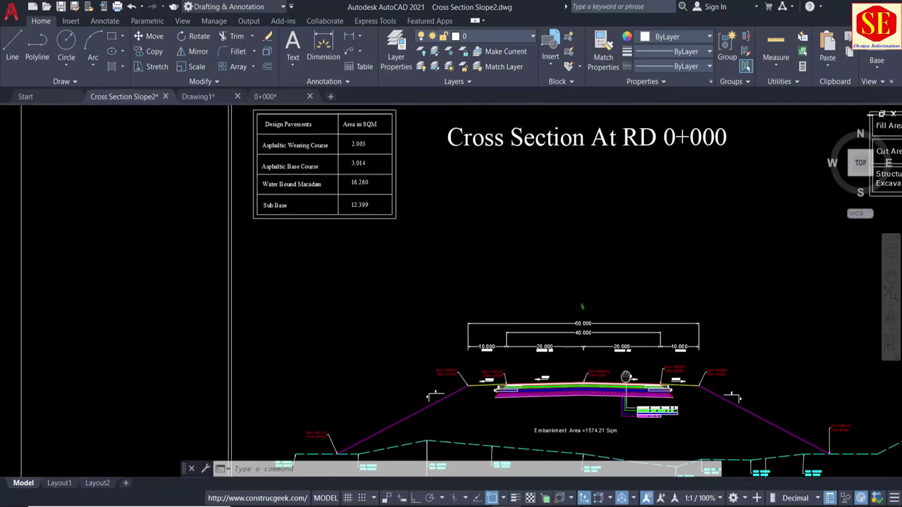
pyautogui.moveTo(330, 164); pyautogui.dragTo(342, 174, button='middle')
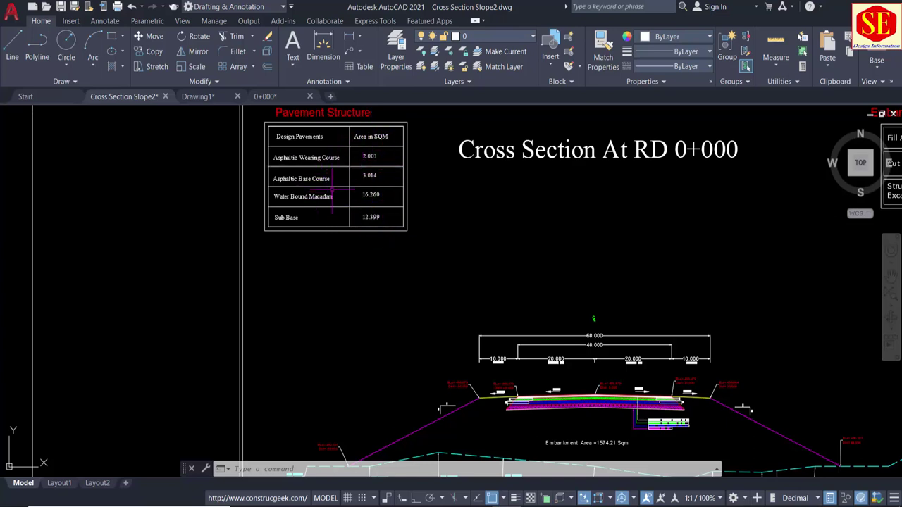
pyautogui.scroll(-2, 331, 189)
pyautogui.scroll(-2, 332, 189)
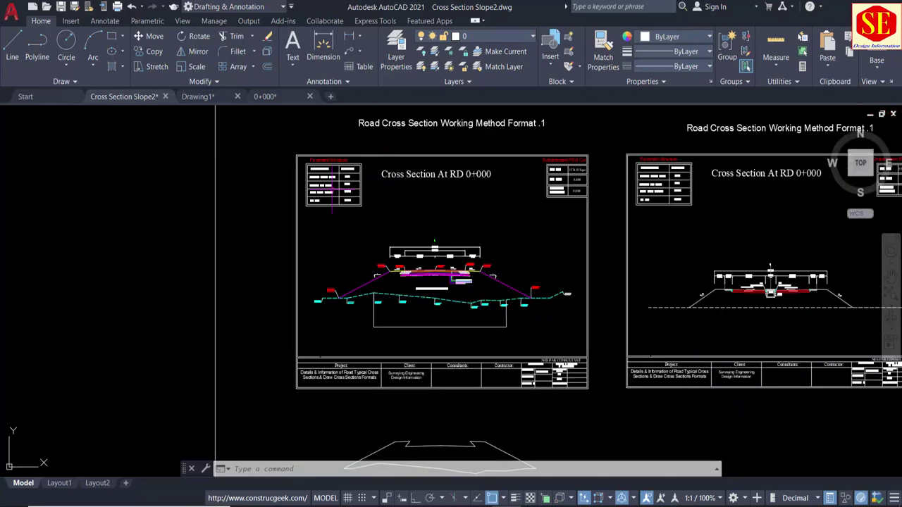
pyautogui.scroll(2, 332, 189)
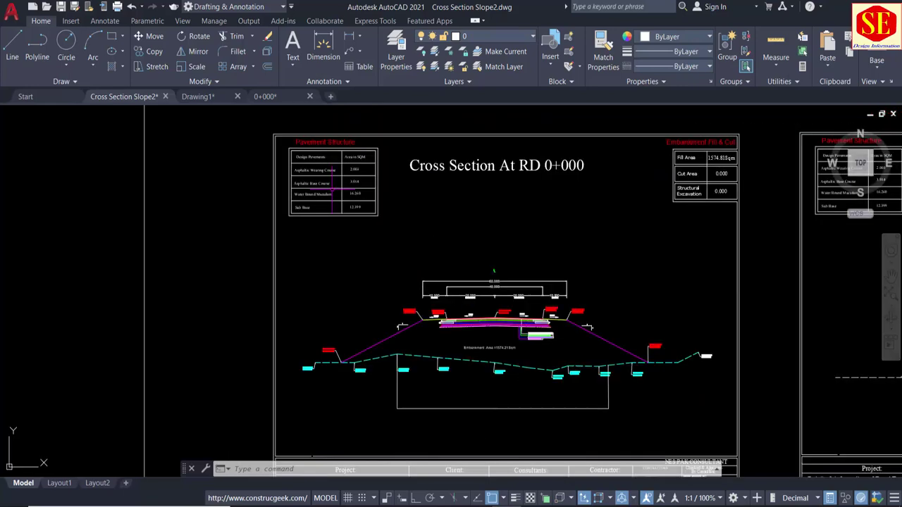
pyautogui.scroll(2, 703, 158)
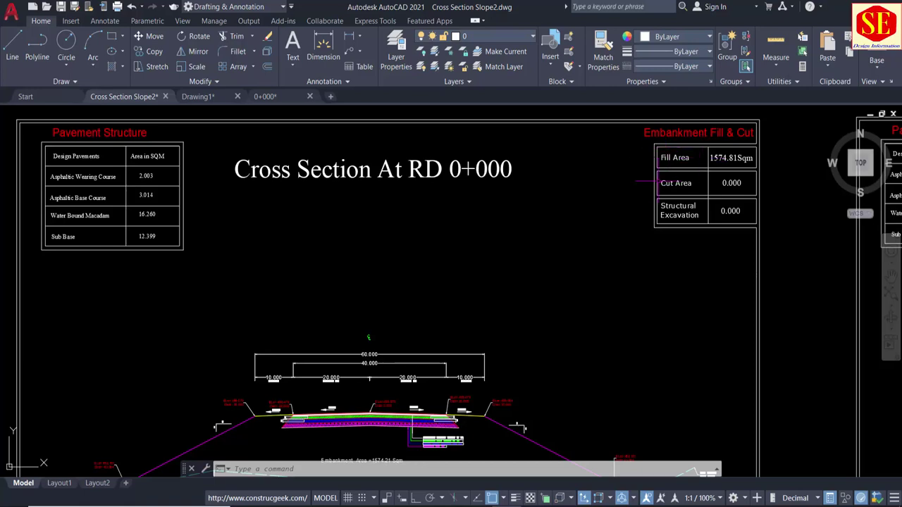
pyautogui.scroll(-1, 395, 228)
pyautogui.scroll(-1, 402, 223)
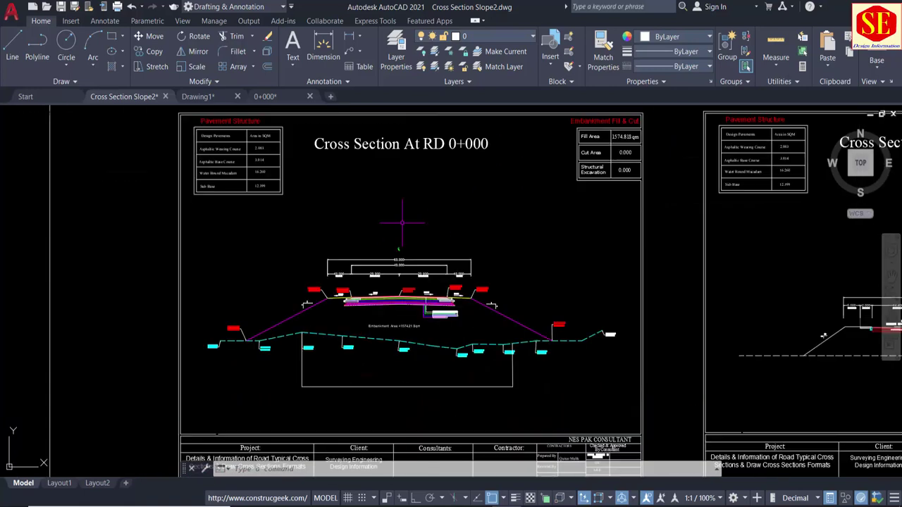
pyautogui.scroll(1, 386, 276)
pyautogui.scroll(1, 374, 313)
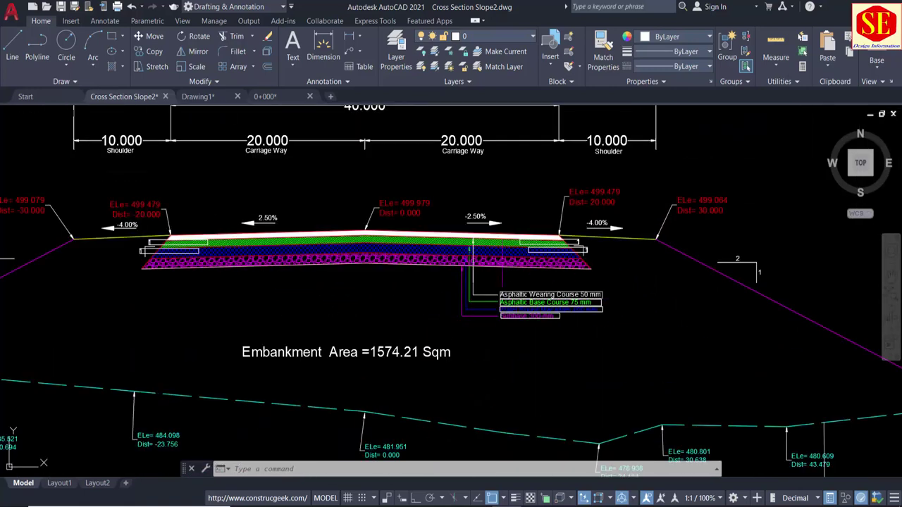
pyautogui.scroll(1, 414, 234)
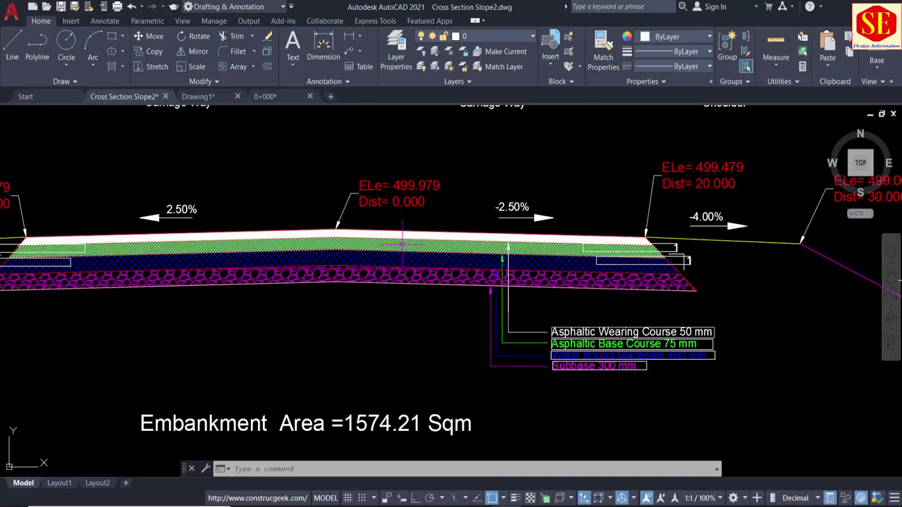
pyautogui.scroll(-2, 367, 281)
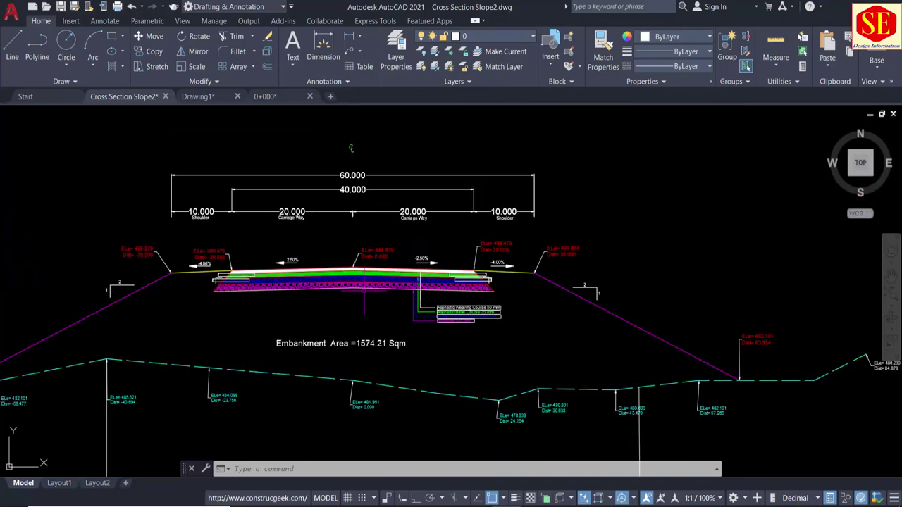
pyautogui.scroll(-2, 389, 279)
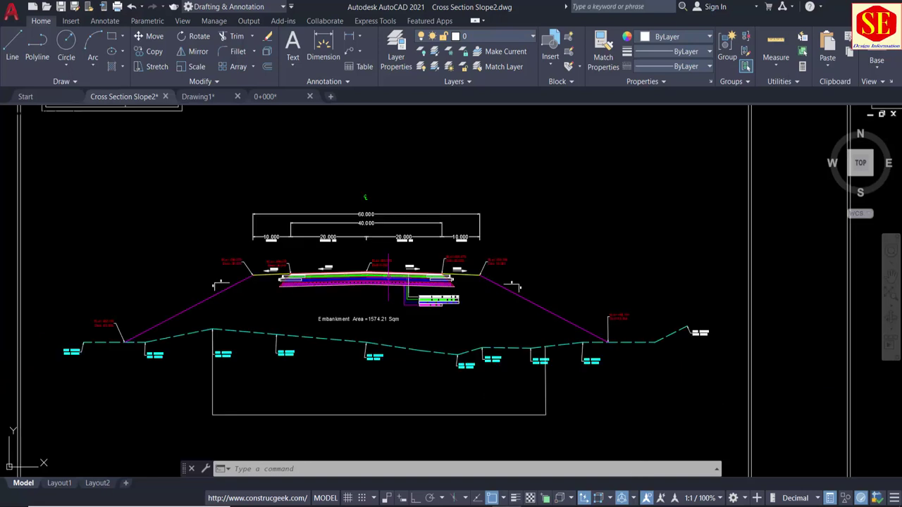
pyautogui.scroll(2, 389, 278)
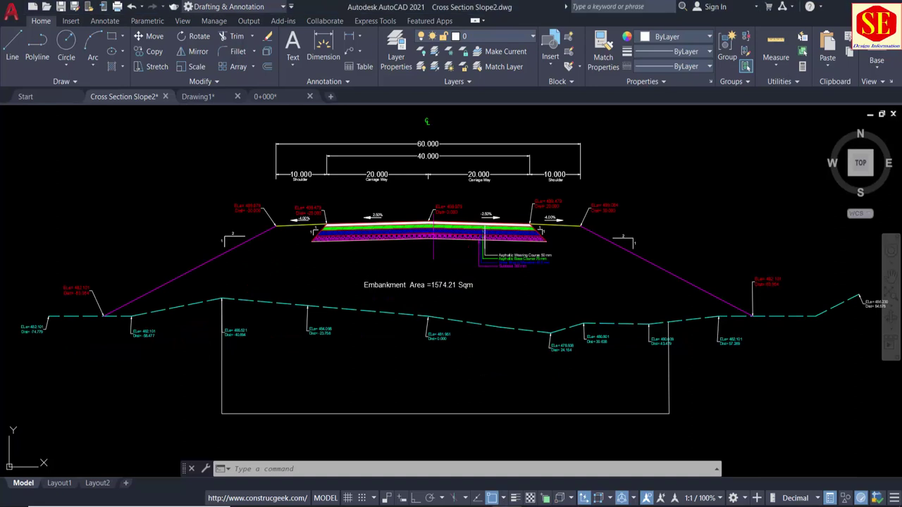
pyautogui.scroll(2, 436, 177)
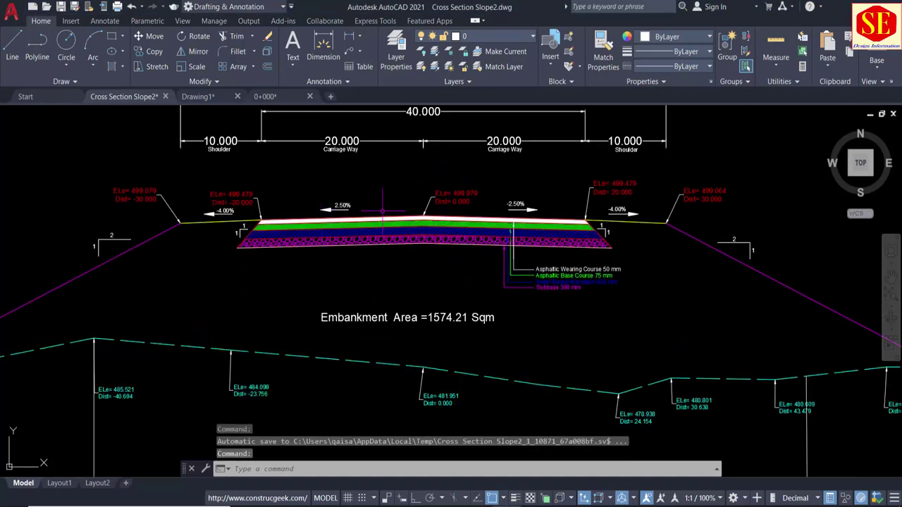
# Step: Start COPY and window-select the pavement hatches together with their layer labels
pyautogui.write('co')
pyautogui.press('Return')
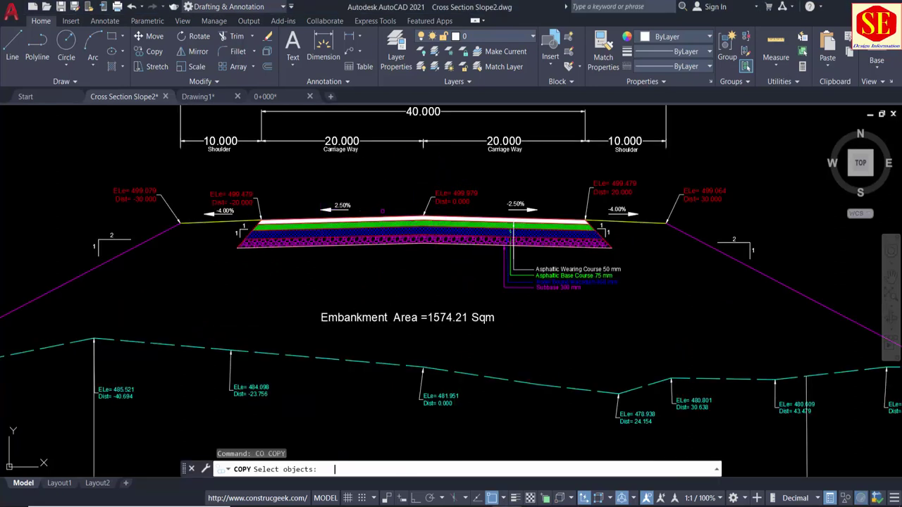
pyautogui.click(275, 184)
pyautogui.click(685, 334)
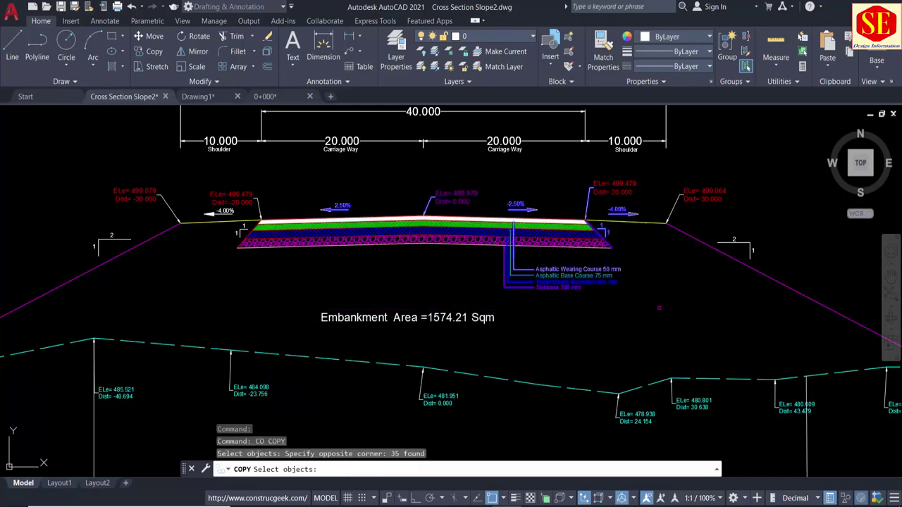
pyautogui.click(234, 245)
pyautogui.press('Return')
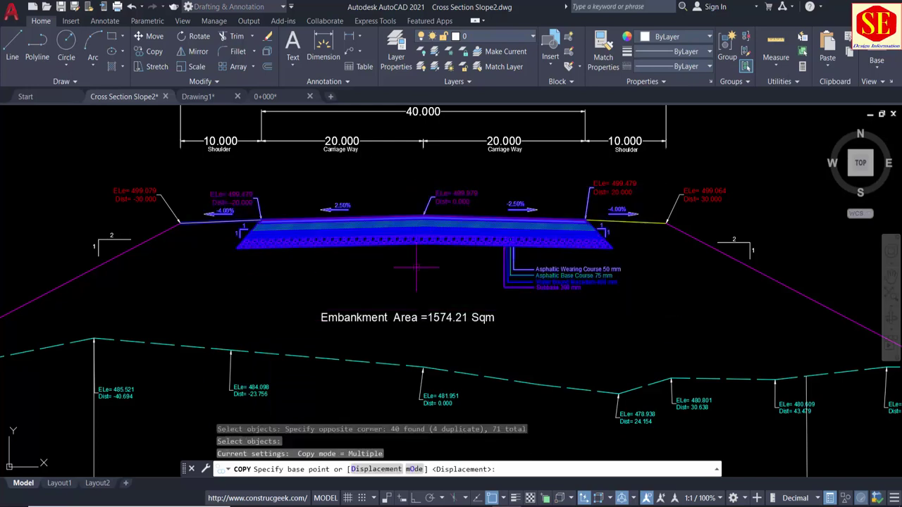
# Step: Place two copies of the pavement section, one below and one left of the sheet
pyautogui.click(415, 279)
pyautogui.scroll(-2, 416, 267)
pyautogui.scroll(-2, 417, 268)
pyautogui.moveTo(440, 458); pyautogui.dragTo(441, 229, button='middle')
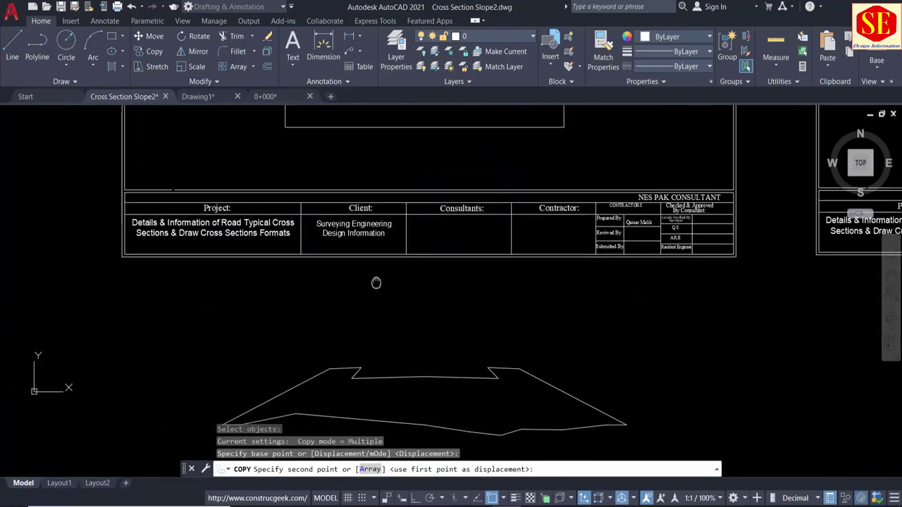
pyautogui.scroll(-2, 437, 229)
pyautogui.click(589, 269)
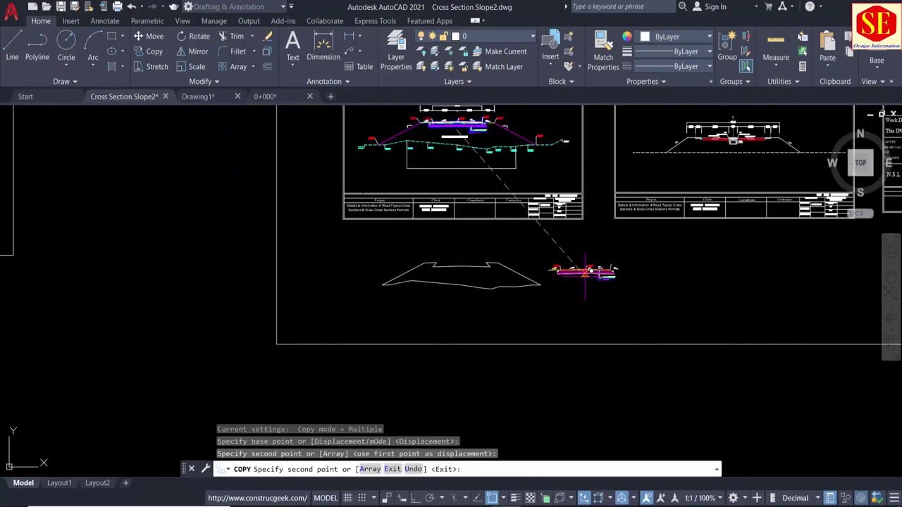
pyautogui.scroll(2, 578, 296)
pyautogui.scroll(2, 493, 268)
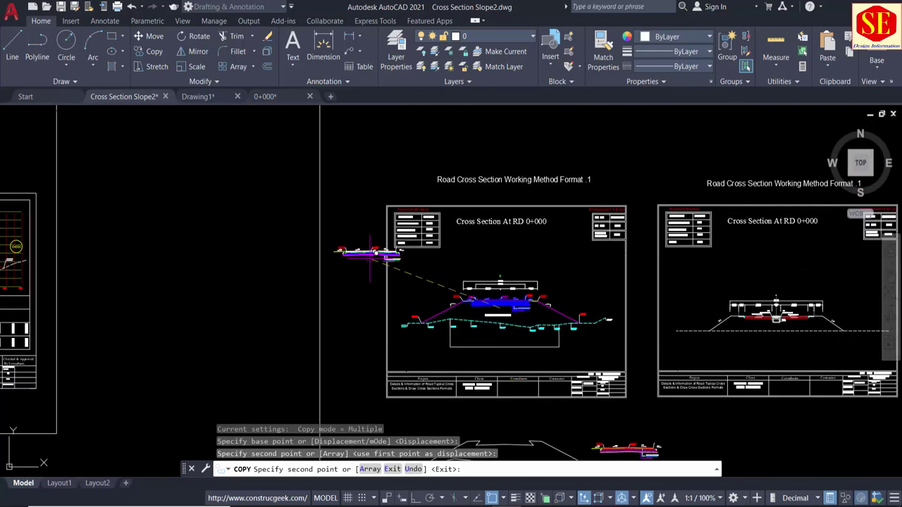
pyautogui.scroll(2, 367, 226)
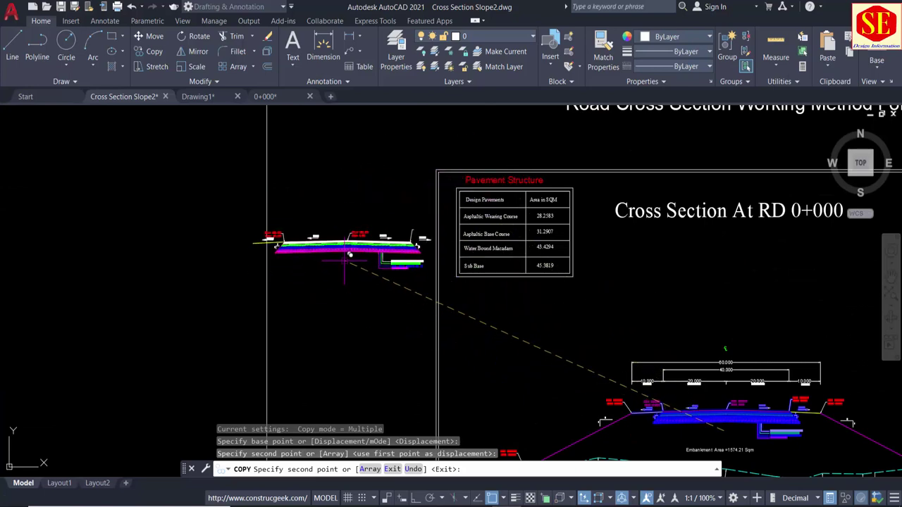
pyautogui.click(357, 245)
pyautogui.press('Escape')
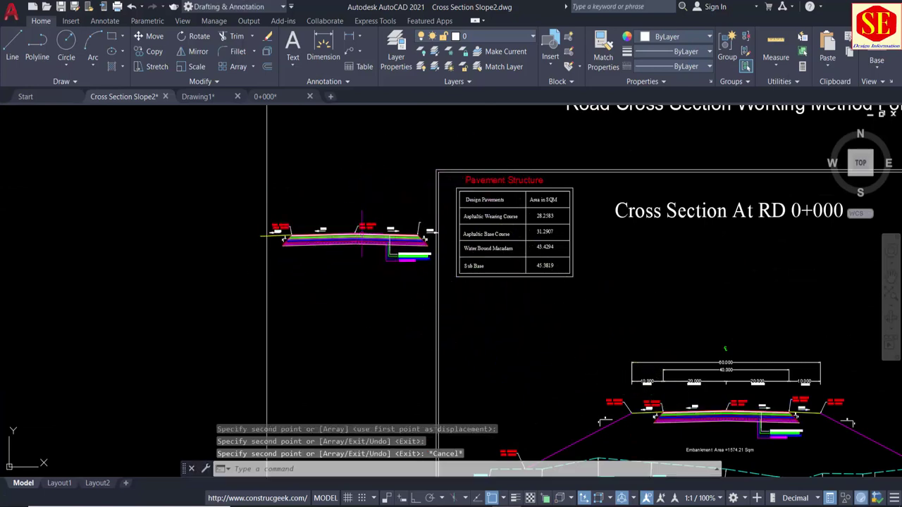
pyautogui.scroll(5, 355, 254)
# Step: Erase the magenta gravel subbase hatch and the blue macadam hatch
pyautogui.click(352, 293)
pyautogui.write('e')
pyautogui.press('Return')
pyautogui.click(352, 282)
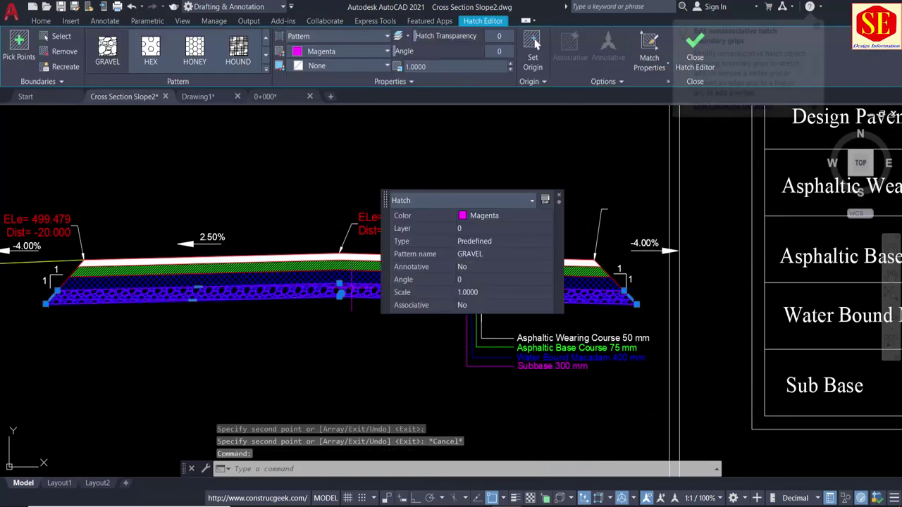
pyautogui.press('Escape')
pyautogui.click(351, 282)
pyautogui.press('Escape')
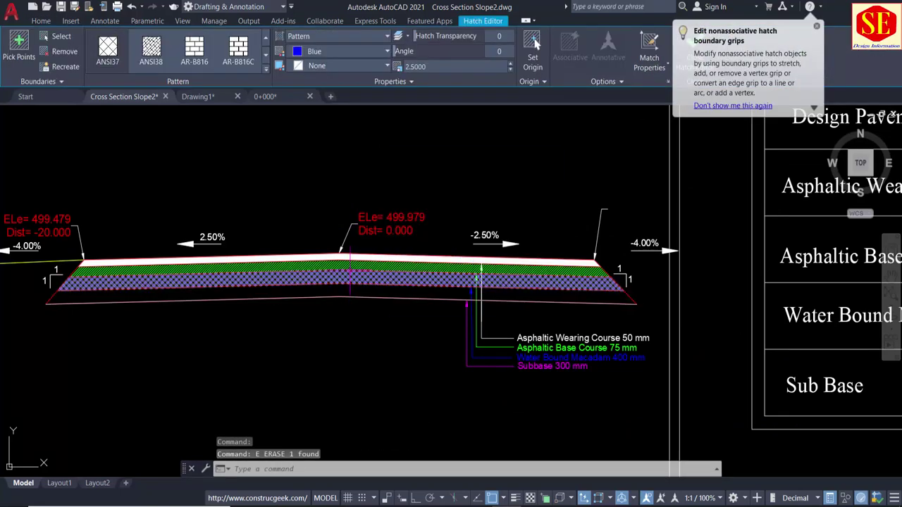
pyautogui.press('Escape')
pyautogui.click(340, 281)
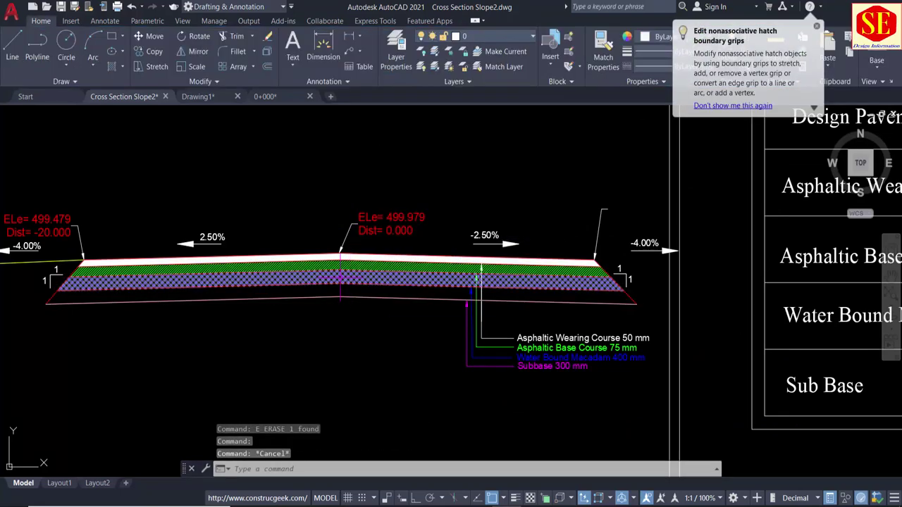
pyautogui.write('e')
pyautogui.press('Return')
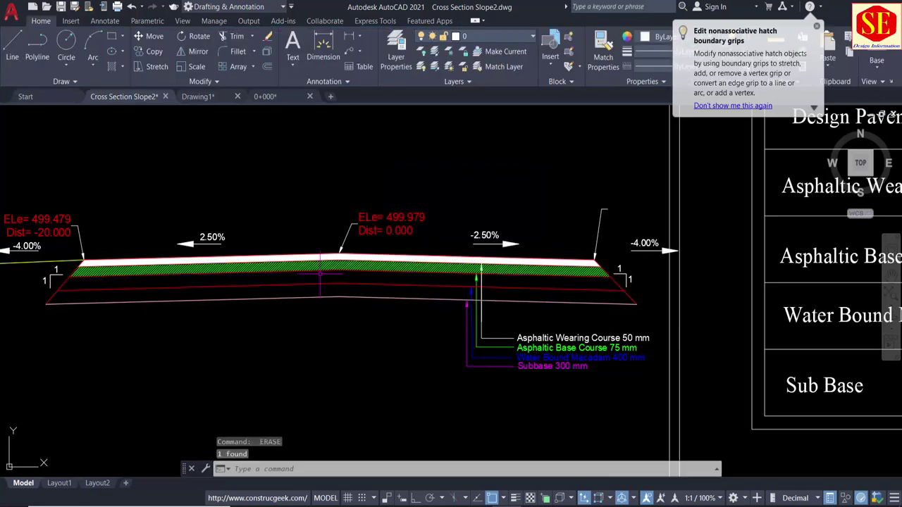
# Step: Erase the green base course hatch and the white wearing course hatch
pyautogui.scroll(3, 308, 266)
pyautogui.click(298, 261)
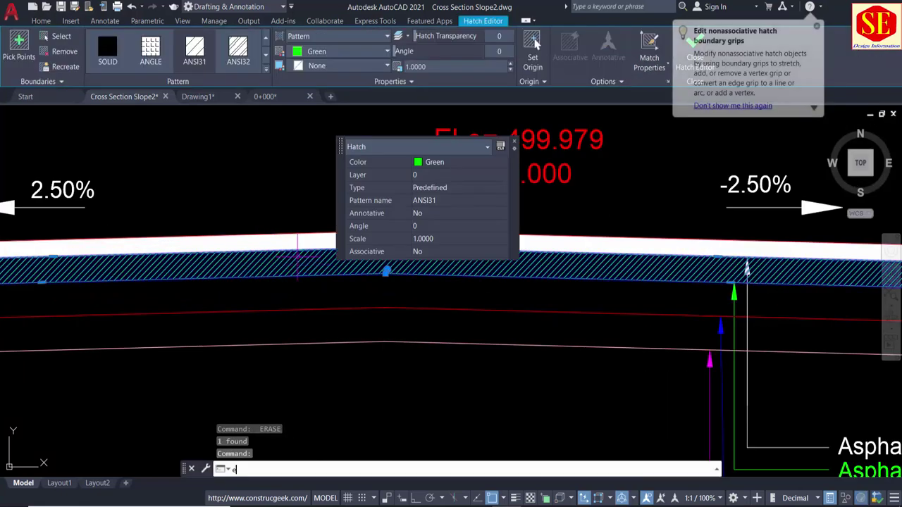
pyautogui.press('Escape')
pyautogui.click(272, 256)
pyautogui.write('e')
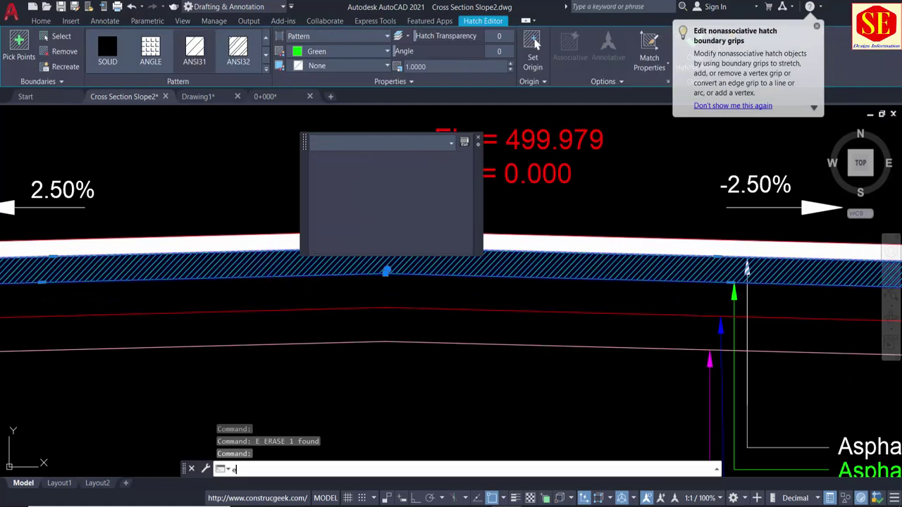
pyautogui.press('Return')
pyautogui.click(270, 252)
pyautogui.write('e')
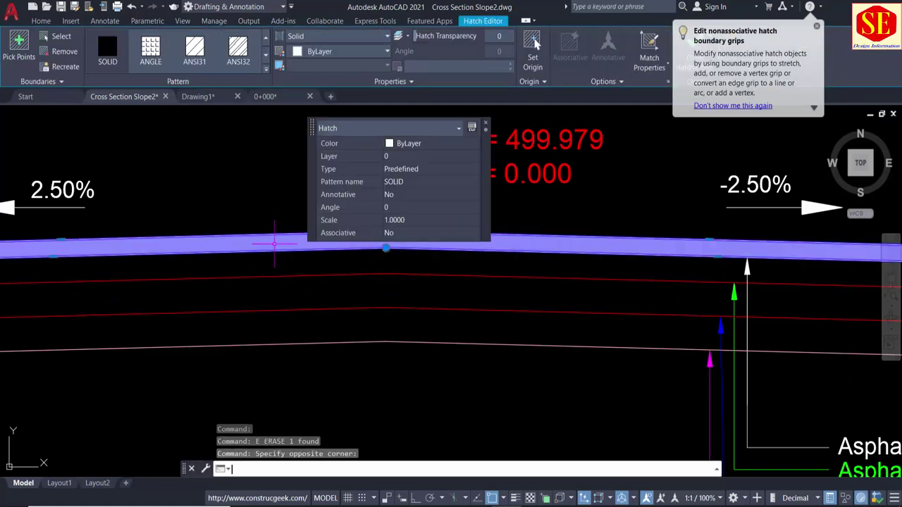
pyautogui.press('Return')
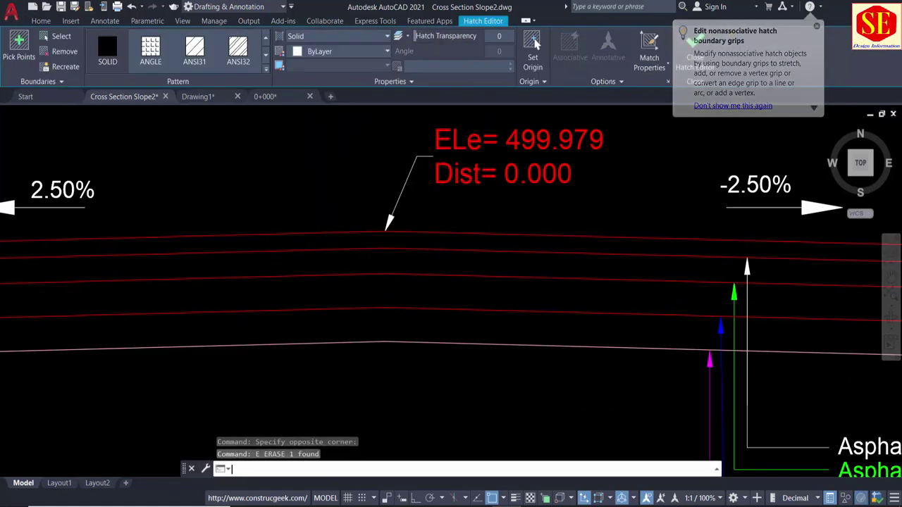
# Step: Erase the eight layer leaders and labels, plus two leftover lines
pyautogui.scroll(-5, 323, 247)
pyautogui.scroll(2, 437, 287)
pyautogui.scroll(2, 398, 287)
pyautogui.moveTo(501, 275); pyautogui.dragTo(346, 373)
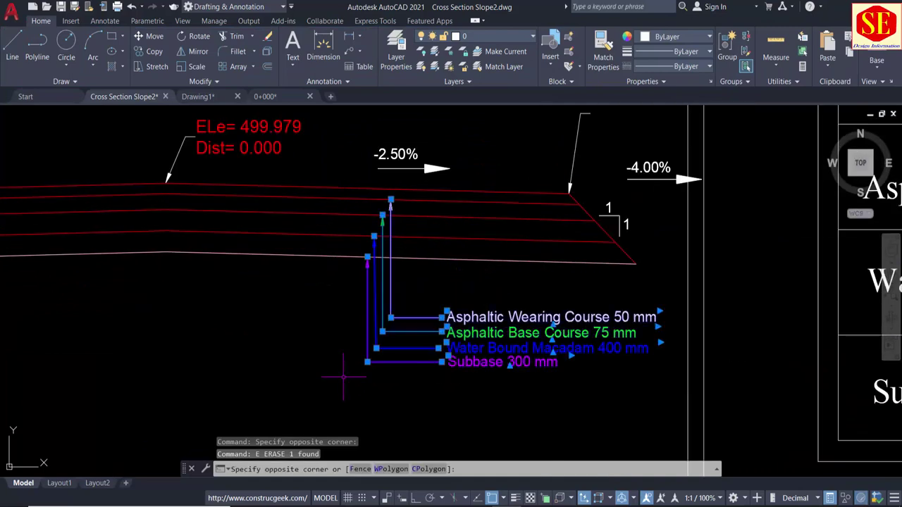
pyautogui.write('e')
pyautogui.press('Return')
pyautogui.scroll(-3, 388, 261)
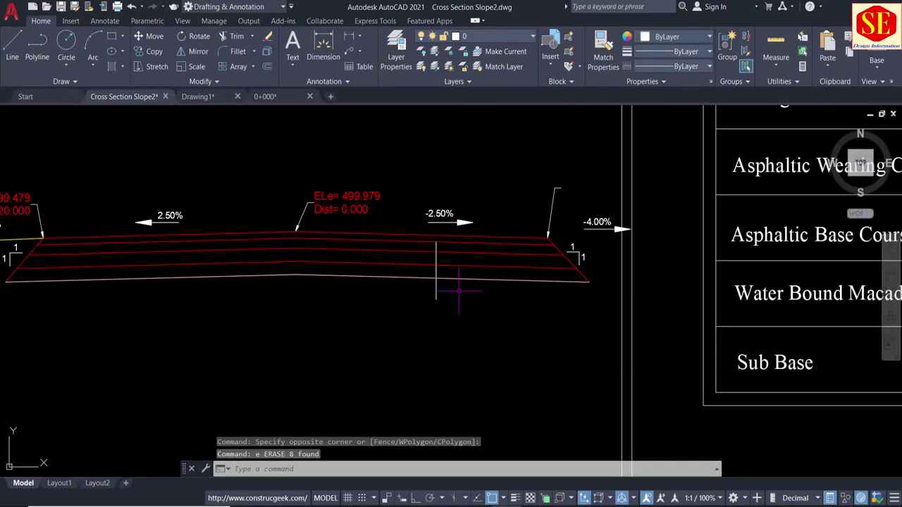
pyautogui.moveTo(458, 290); pyautogui.dragTo(389, 308)
pyautogui.press('Delete')
pyautogui.moveTo(290, 191); pyautogui.dragTo(334, 184, button='middle')
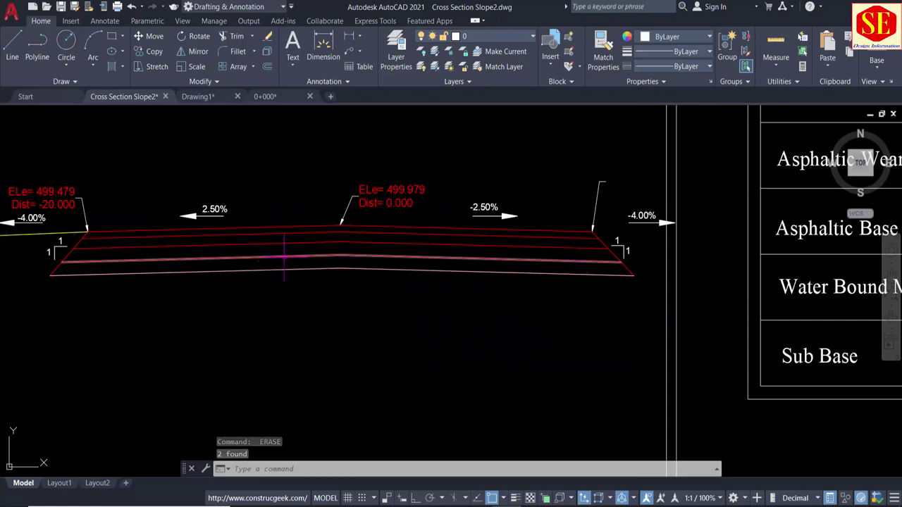
pyautogui.moveTo(334, 306); pyautogui.dragTo(364, 310, button='middle')
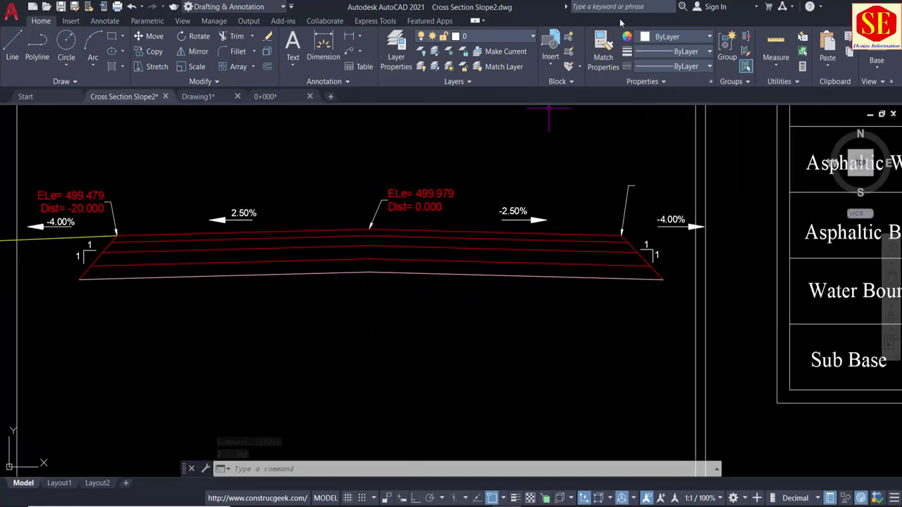
# Step: With colour set to yellow, create a Boundary around the top pavement layer
pyautogui.click(669, 35)
pyautogui.click(655, 162)
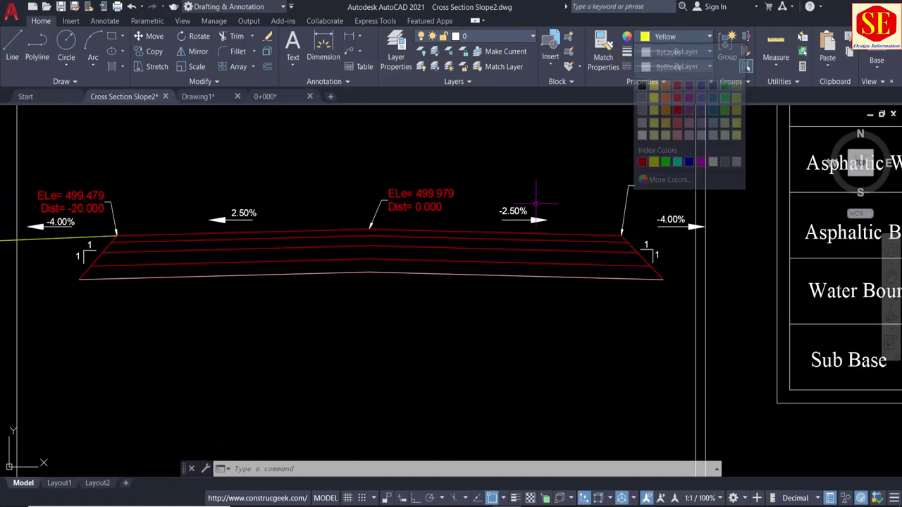
pyautogui.write('Bo')
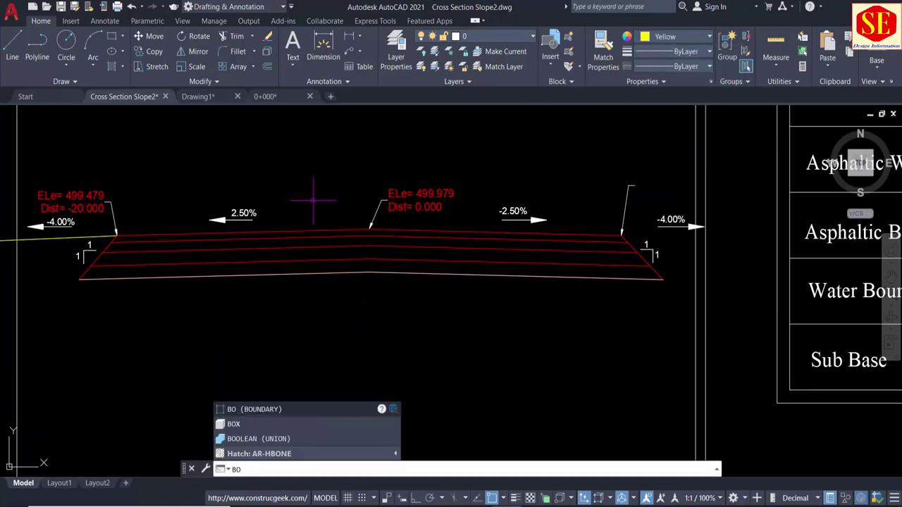
pyautogui.press('Return')
pyautogui.click(424, 154)
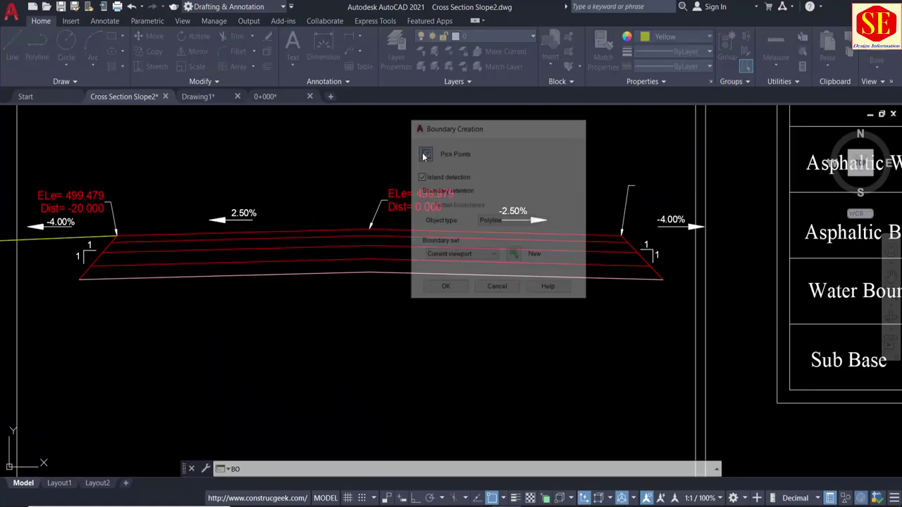
pyautogui.click(330, 234)
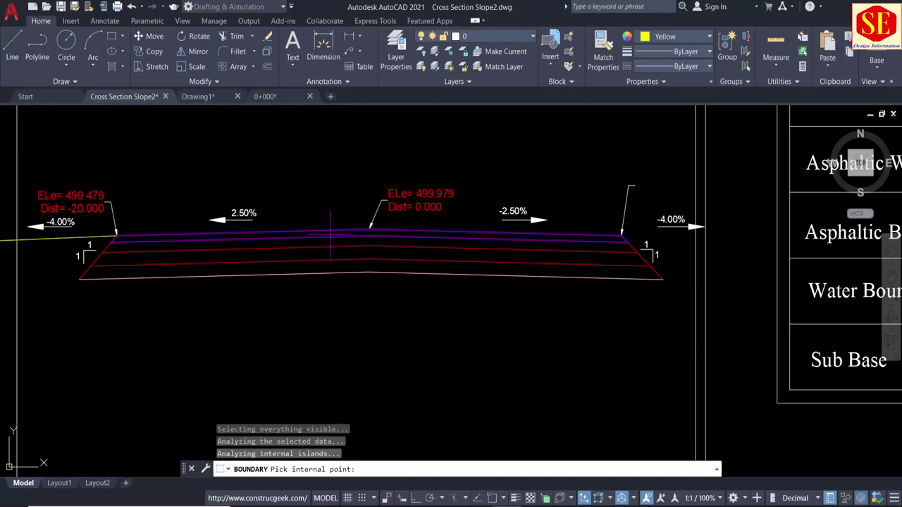
pyautogui.press('Return')
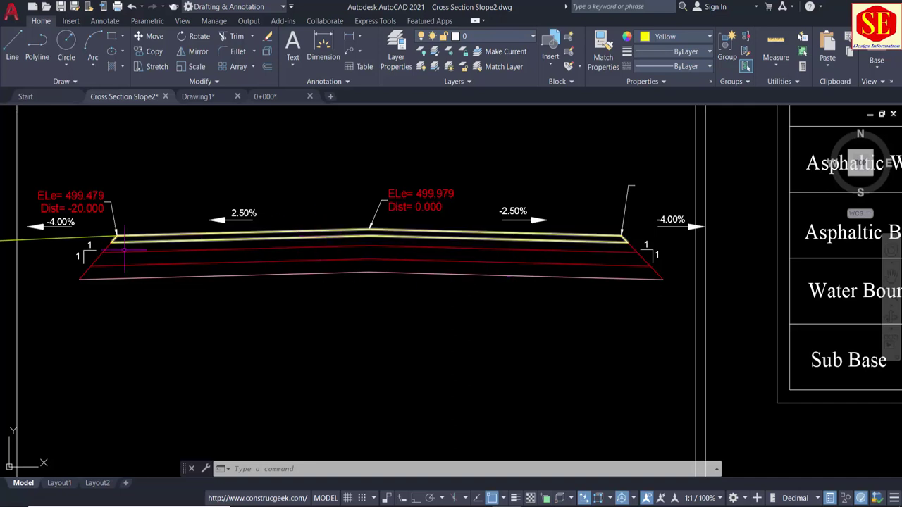
# Step: Erase the leftover yellow line and the left edge extension line
pyautogui.click(124, 240)
pyautogui.write('e')
pyautogui.press('Return')
pyautogui.press('Escape')
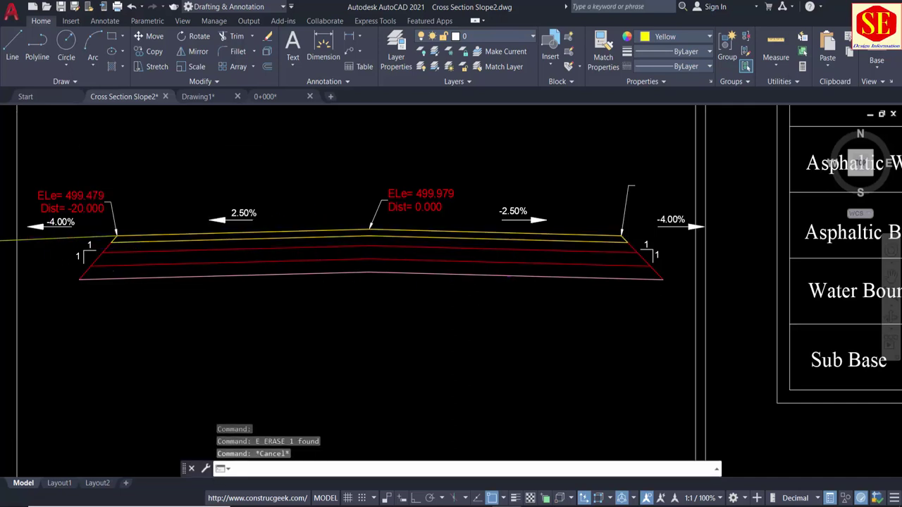
pyautogui.scroll(4, 40, 251)
pyautogui.click(41, 247)
pyautogui.press('Delete')
pyautogui.scroll(-4, 71, 247)
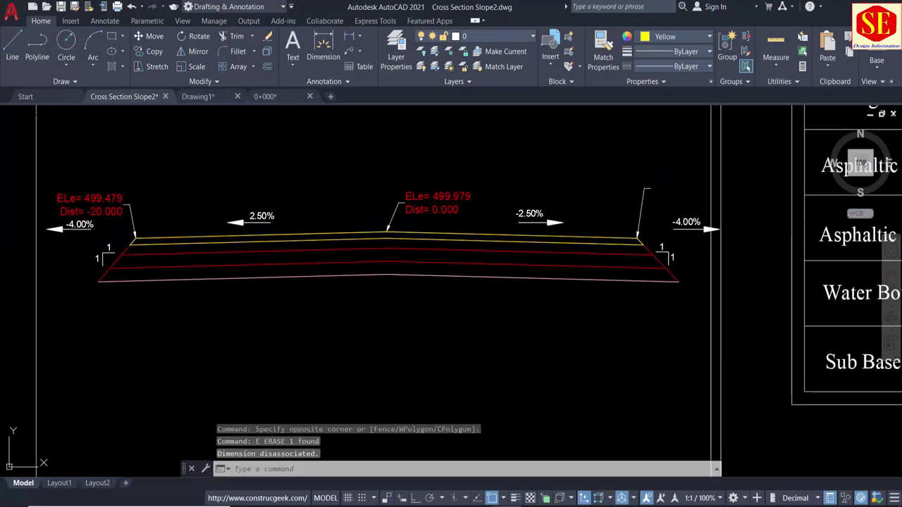
pyautogui.click(376, 233)
pyautogui.moveTo(651, 254); pyautogui.dragTo(551, 275, button='middle')
pyautogui.press('Escape')
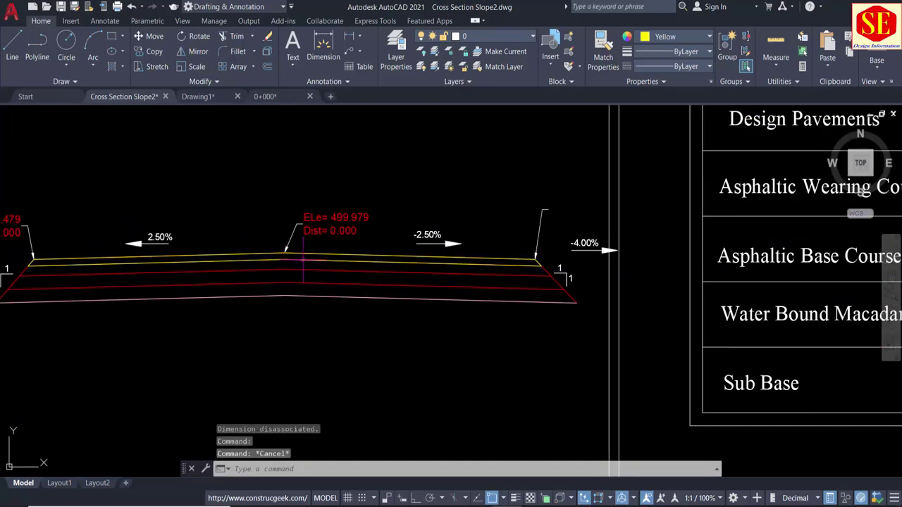
# Step: With colour set to green, create a Boundary around the second pavement layer
pyautogui.click(667, 39)
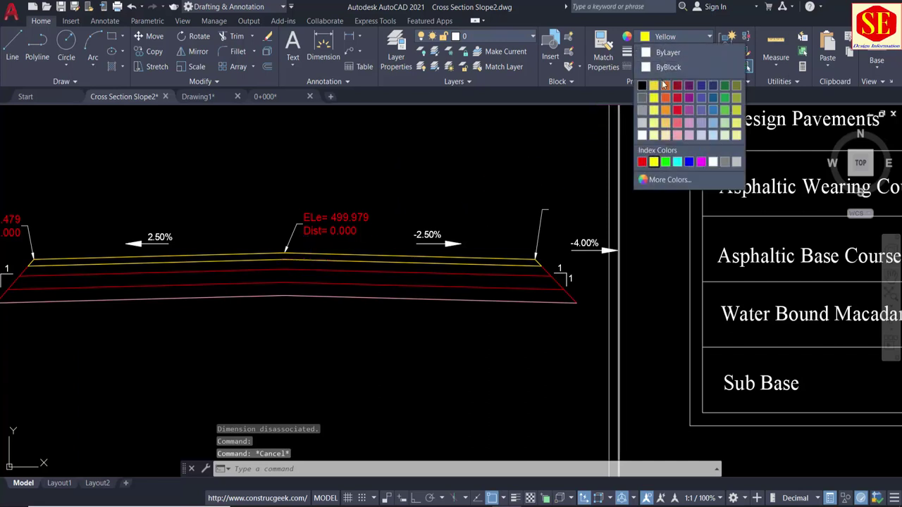
pyautogui.click(665, 162)
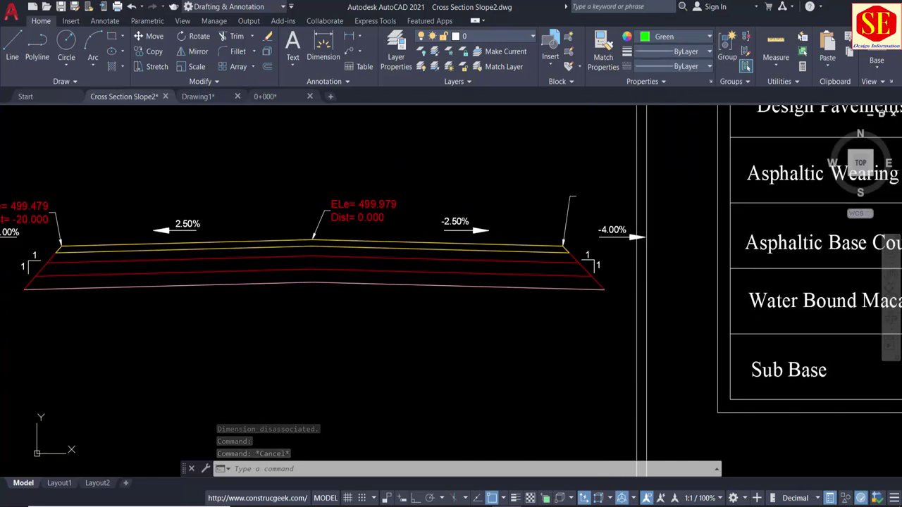
pyautogui.moveTo(223, 261); pyautogui.dragTo(251, 248, button='middle')
pyautogui.write('B')
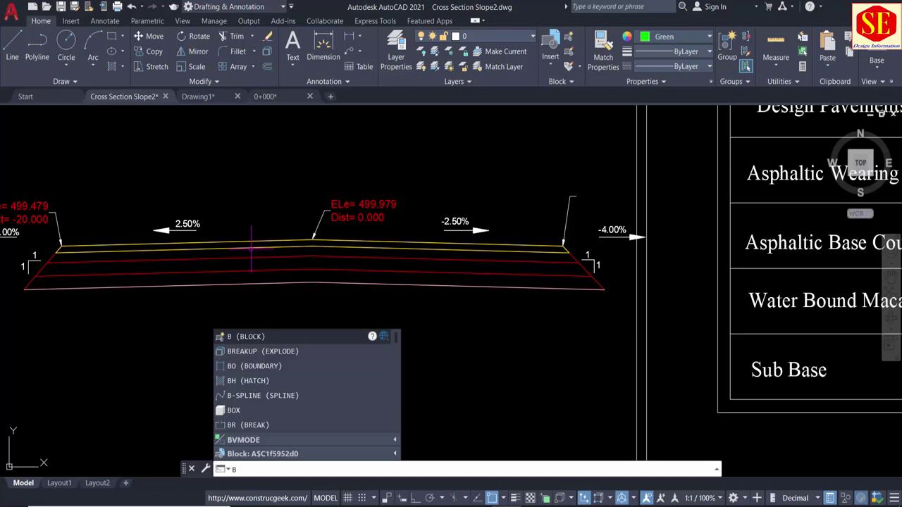
pyautogui.write('O')
pyautogui.press('Return')
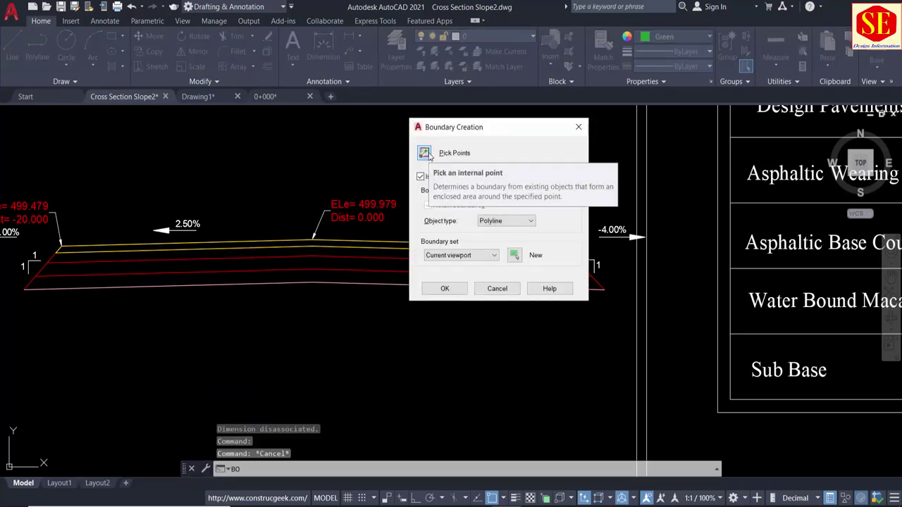
pyautogui.click(424, 153)
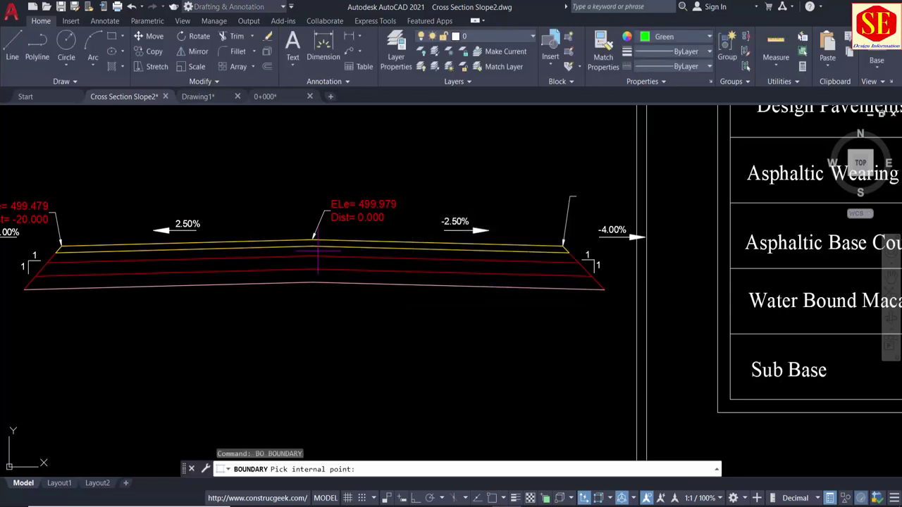
pyautogui.click(317, 251)
pyautogui.press('Return')
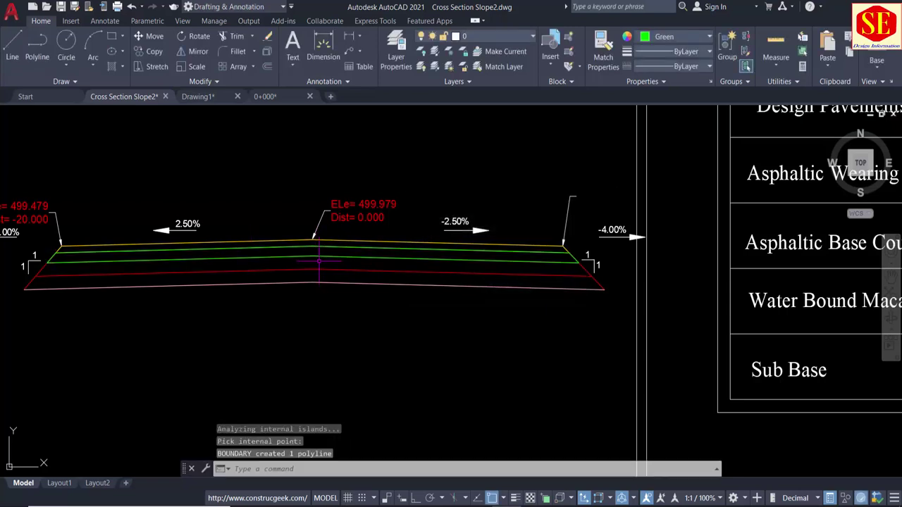
# Step: With colour set to cyan, create a Boundary around the third pavement layer
pyautogui.click(665, 37)
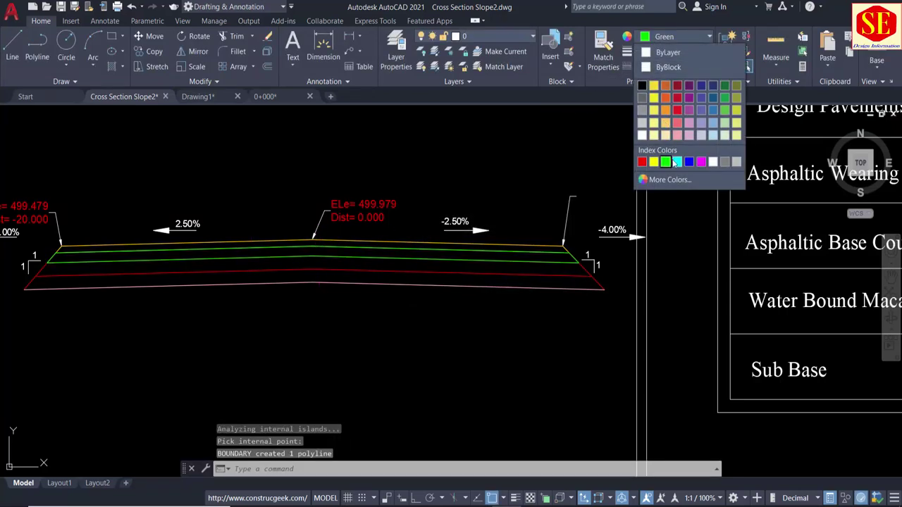
pyautogui.click(677, 162)
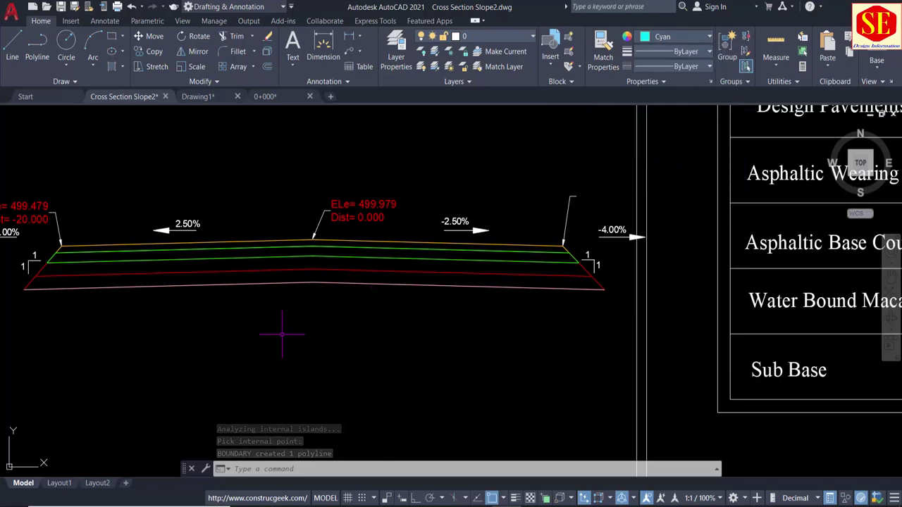
pyautogui.write('bo')
pyautogui.press('Return')
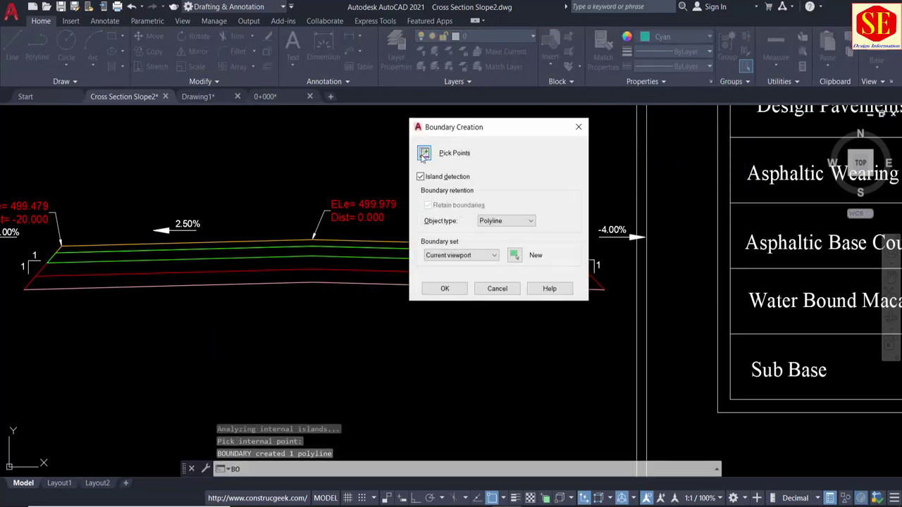
pyautogui.click(423, 153)
pyautogui.click(336, 265)
pyautogui.press('Return')
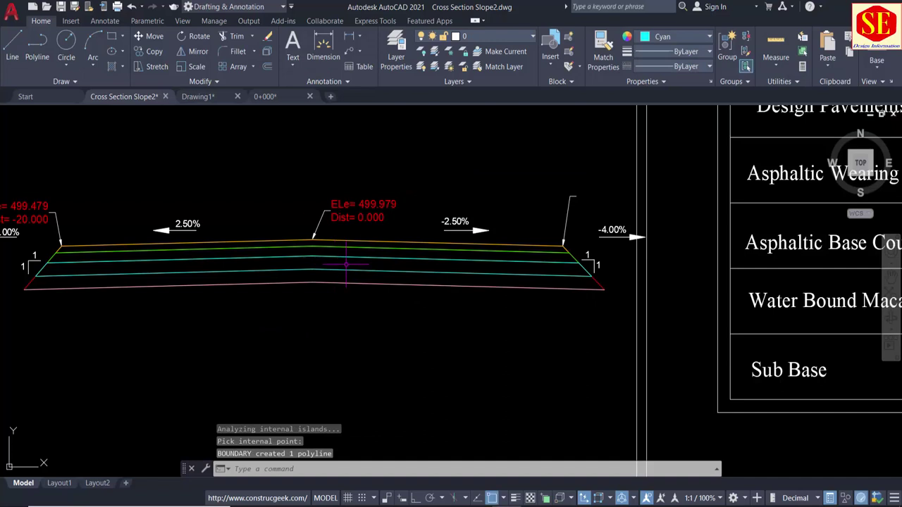
# Step: With colour set to blue, create a Boundary around the bottom pavement layer
pyautogui.click(655, 39)
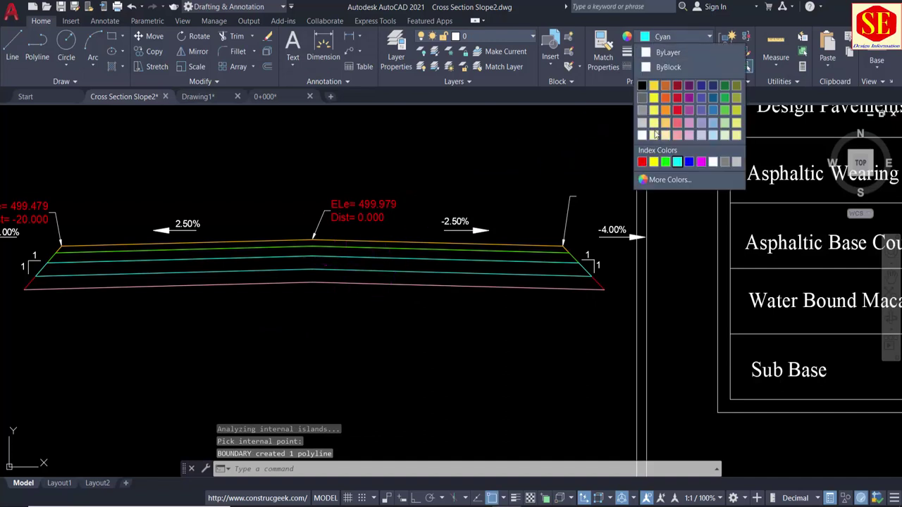
pyautogui.click(639, 175)
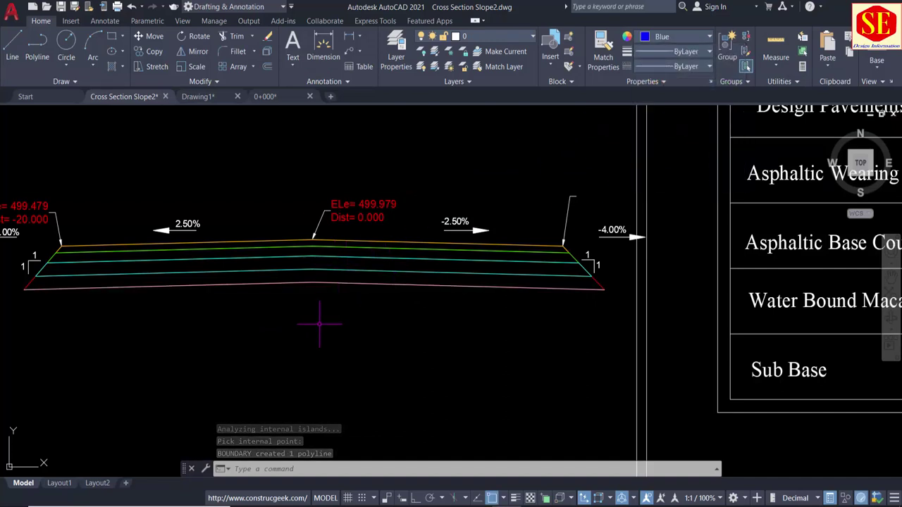
pyautogui.write('BO')
pyautogui.press('Return')
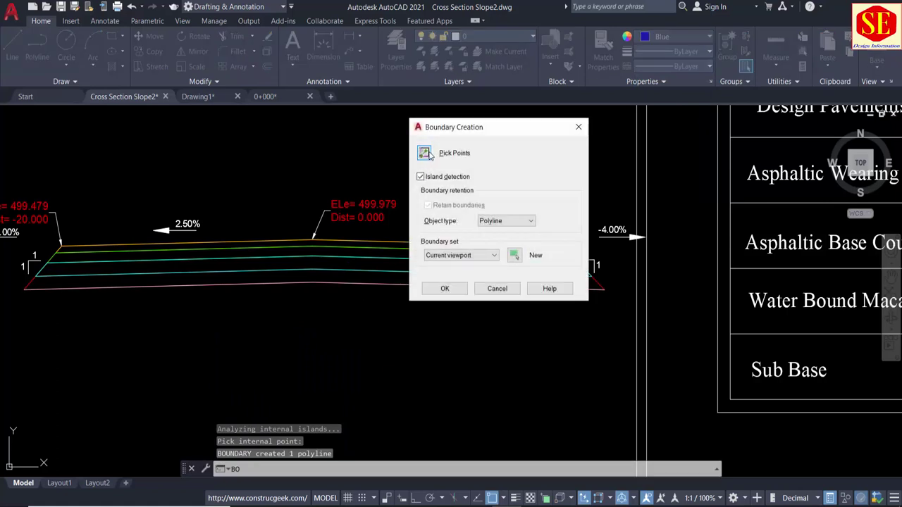
pyautogui.click(425, 153)
pyautogui.click(321, 279)
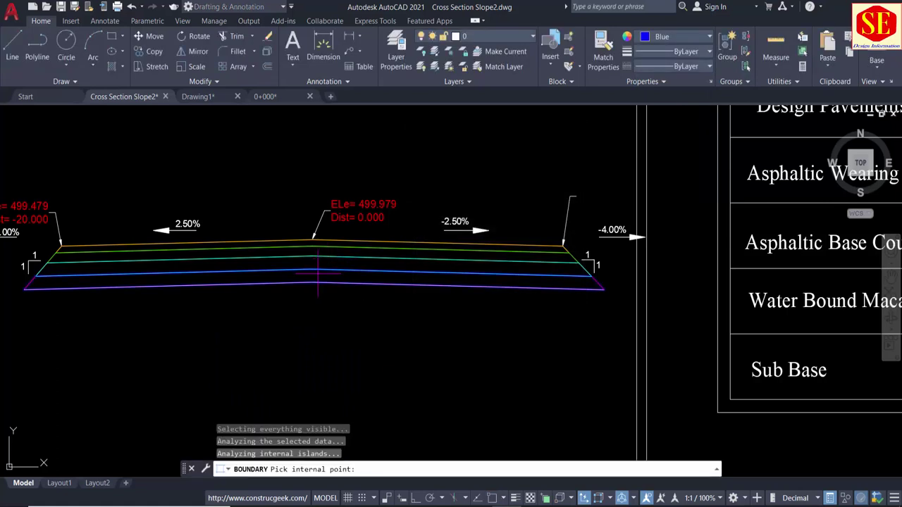
pyautogui.press('Return')
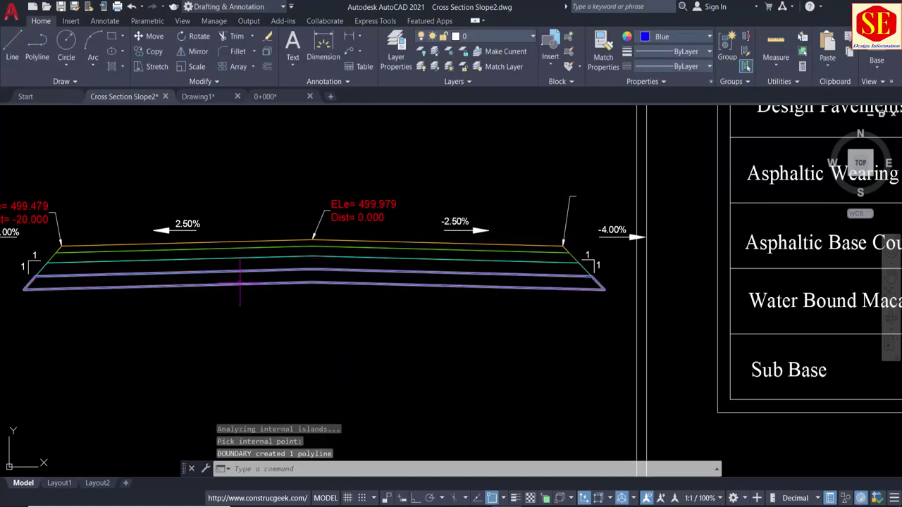
# Step: Select the layer outlines one by one to check their colours
pyautogui.click(241, 269)
pyautogui.press('Escape')
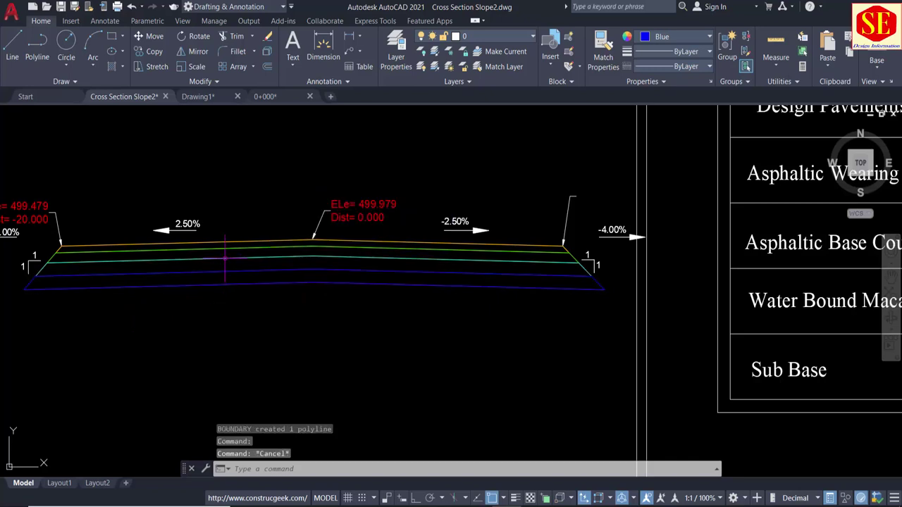
pyautogui.click(225, 259)
pyautogui.press('Escape')
pyautogui.click(218, 251)
pyautogui.press('Escape')
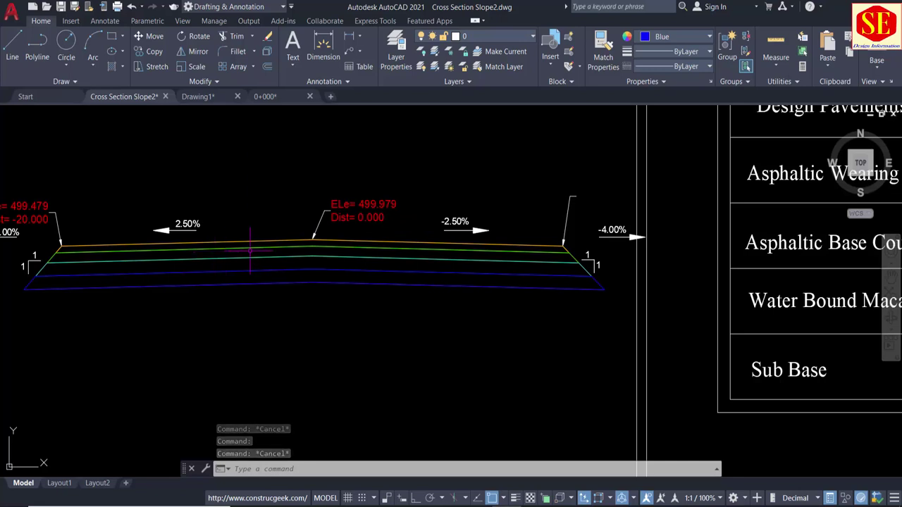
# Step: List the top yellow outline's properties and copy its area 20.2503
pyautogui.moveTo(316, 260); pyautogui.dragTo(332, 264, button='middle')
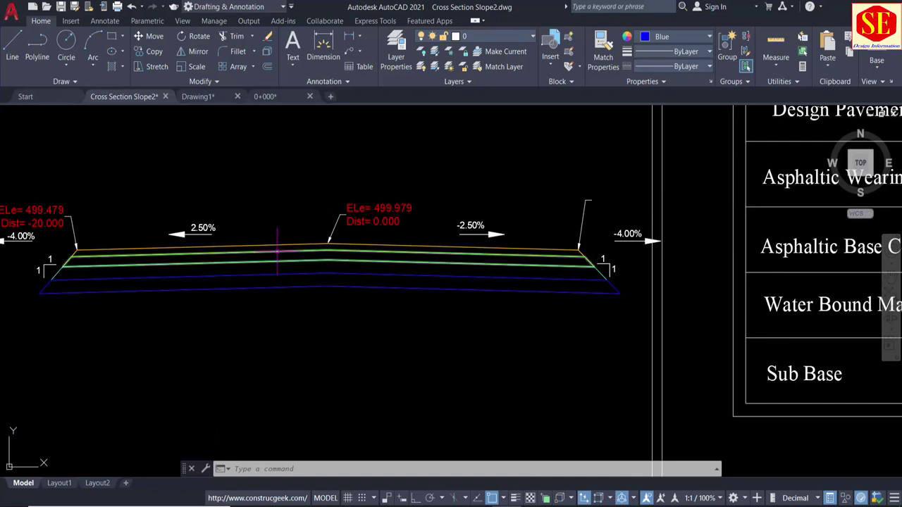
pyautogui.click(277, 244)
pyautogui.write('l')
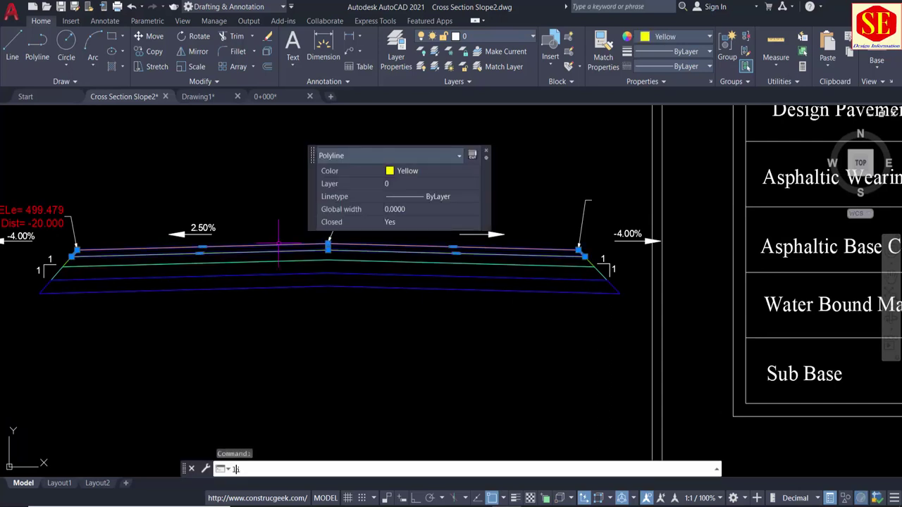
pyautogui.write('i')
pyautogui.press('Return')
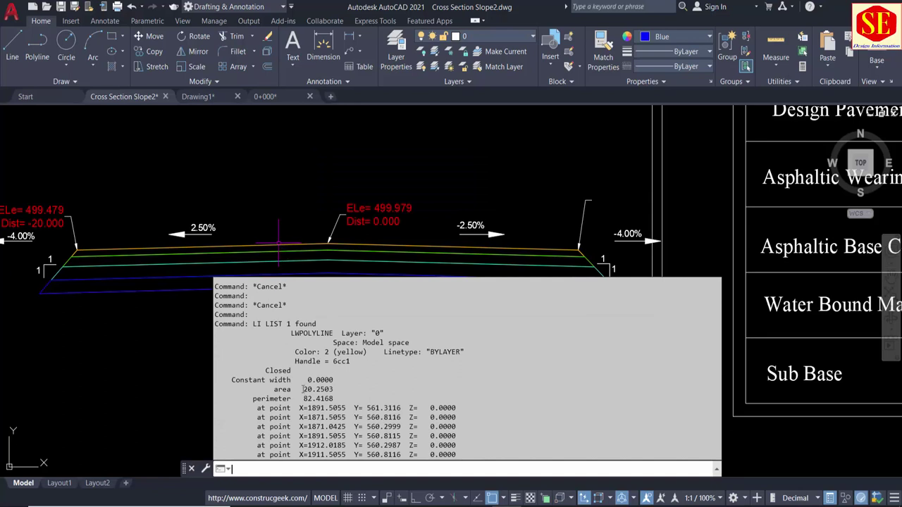
pyautogui.moveTo(304, 389); pyautogui.dragTo(336, 389)
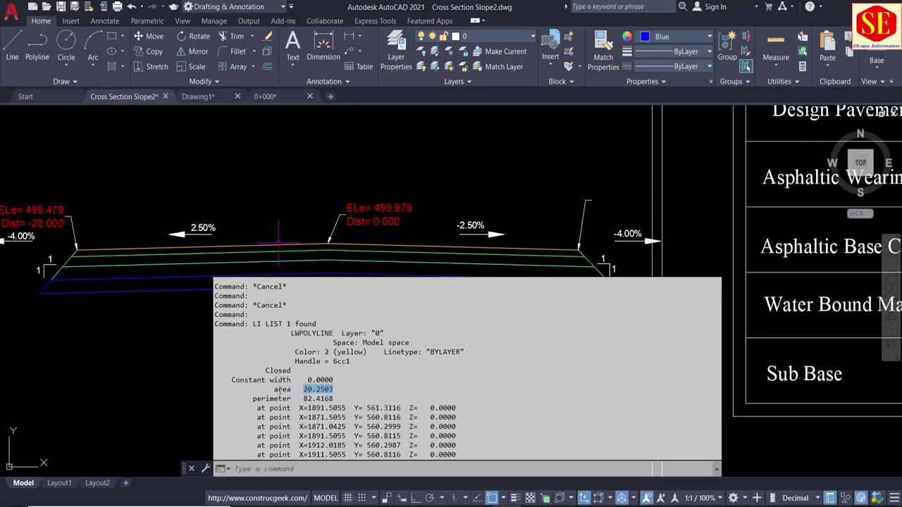
pyautogui.rightClick(313, 393)
pyautogui.click(354, 303)
# Step: Replace the Asphaltic Wearing Course area 28.2583 with 20.2503 in the table
pyautogui.scroll(-2, 463, 197)
pyautogui.scroll(-2, 437, 197)
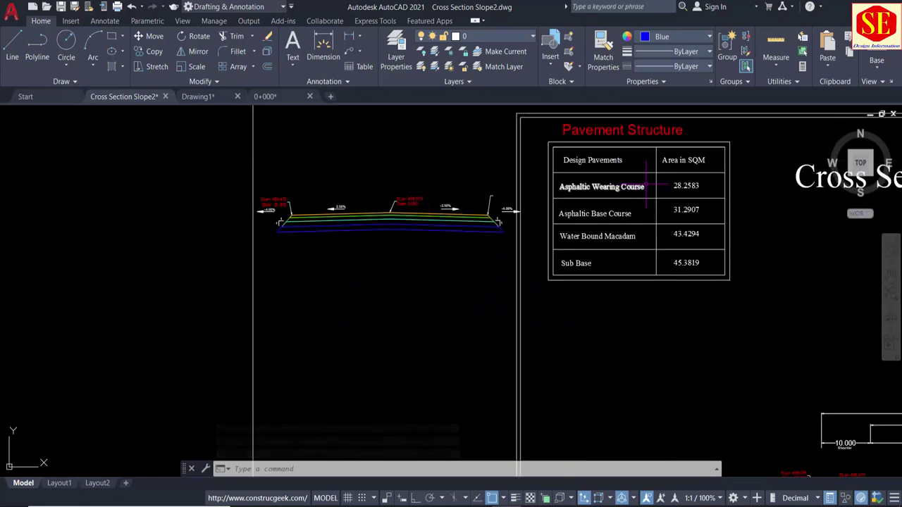
pyautogui.scroll(4, 677, 183)
pyautogui.doubleClick(687, 205)
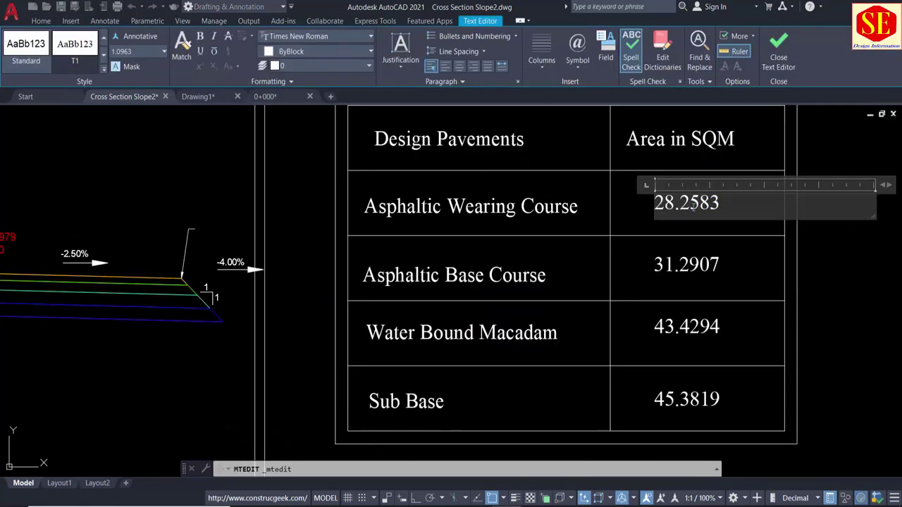
pyautogui.moveTo(738, 203); pyautogui.dragTo(586, 223)
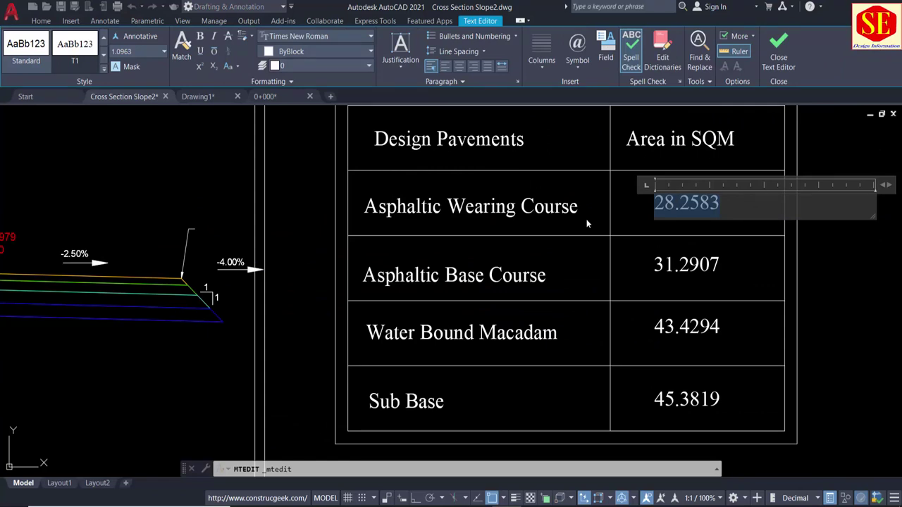
pyautogui.write('20.2503')
pyautogui.click(598, 241)
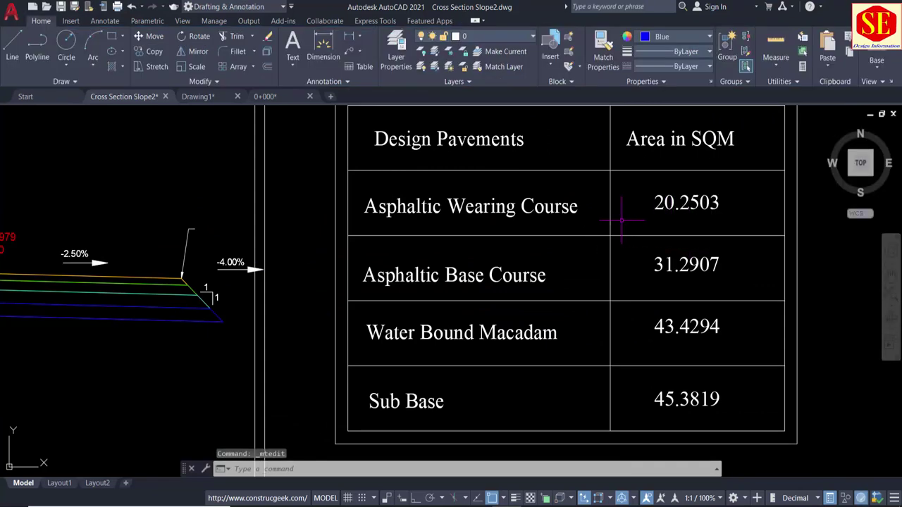
pyautogui.press('Escape')
# Step: Select the green layer boundary outline
pyautogui.scroll(-2, 634, 204)
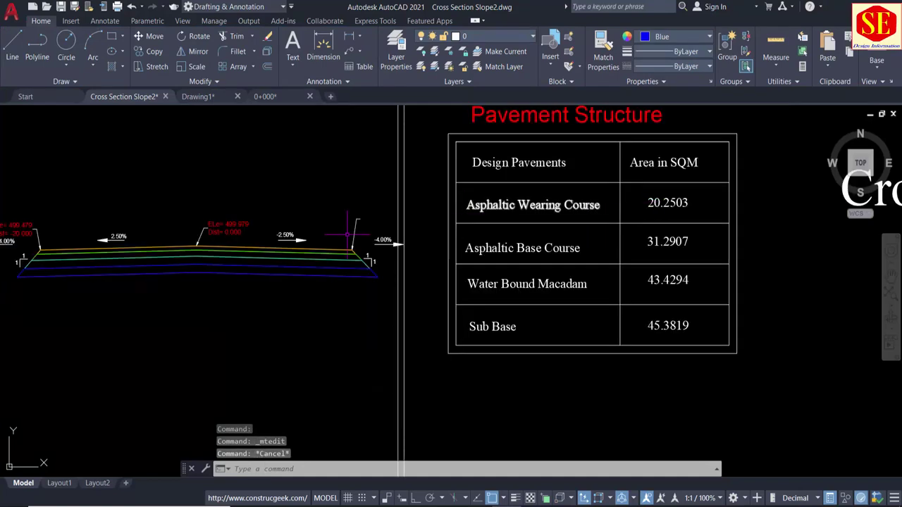
pyautogui.scroll(3, 348, 234)
pyautogui.click(337, 253)
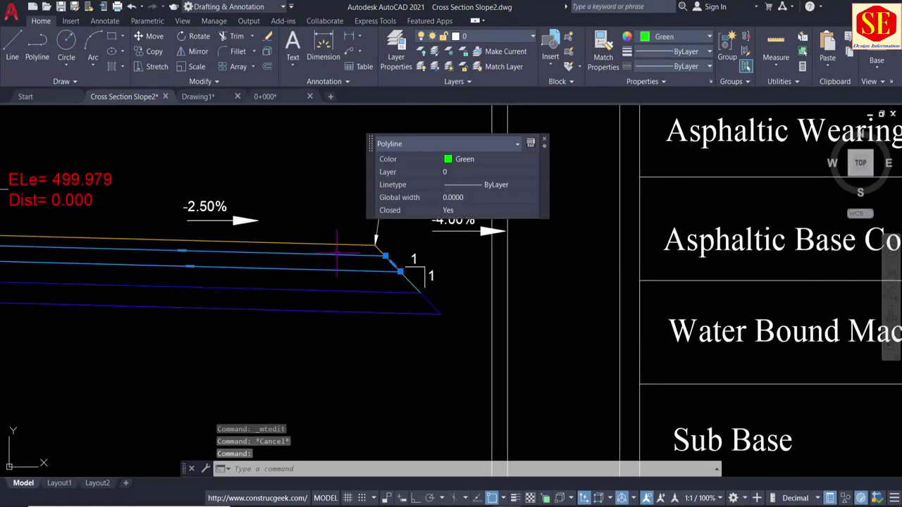
# Step: List the green boundary's properties and copy its area 31.2907
pyautogui.scroll(-1, 337, 252)
pyautogui.write('li')
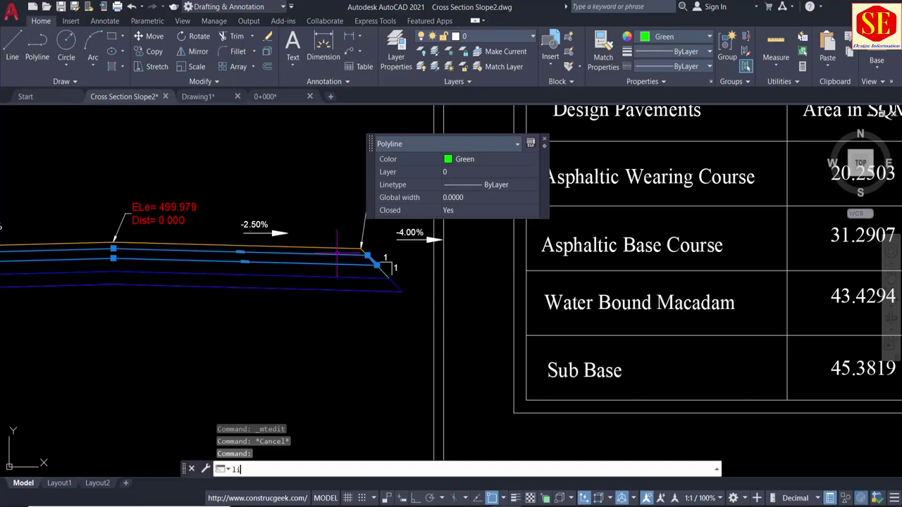
pyautogui.press('Return')
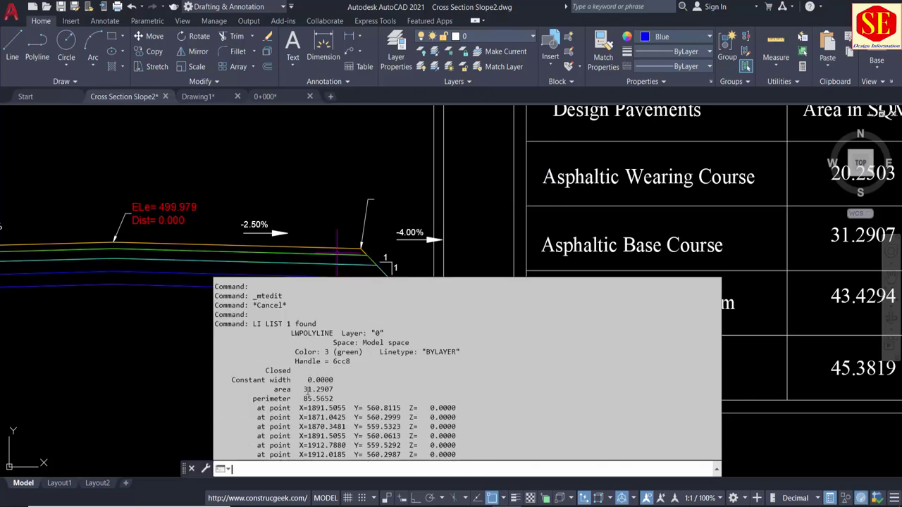
pyautogui.moveTo(304, 389); pyautogui.dragTo(336, 389)
pyautogui.rightClick(330, 389)
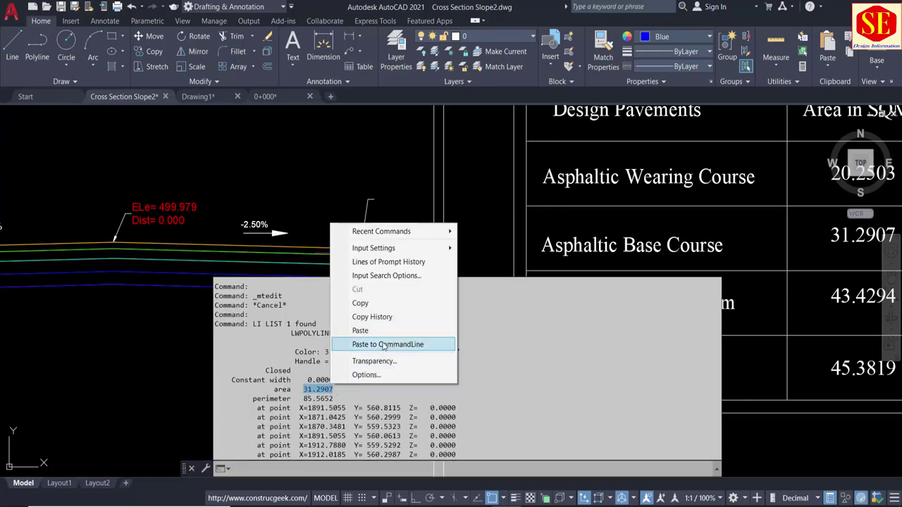
pyautogui.click(386, 298)
pyautogui.press('Escape')
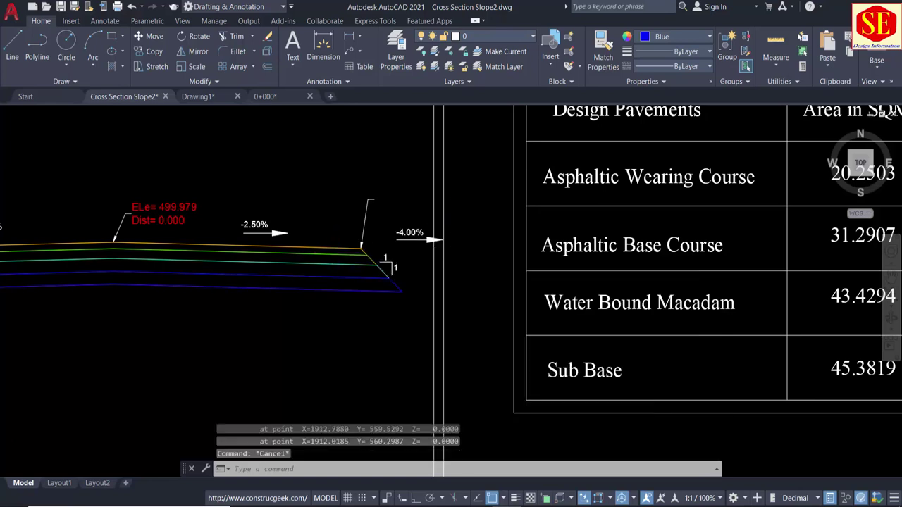
# Step: Open the Asphaltic Base Course area text to compare, leaving it unchanged
pyautogui.scroll(-1, 430, 177)
pyautogui.scroll(1, 736, 139)
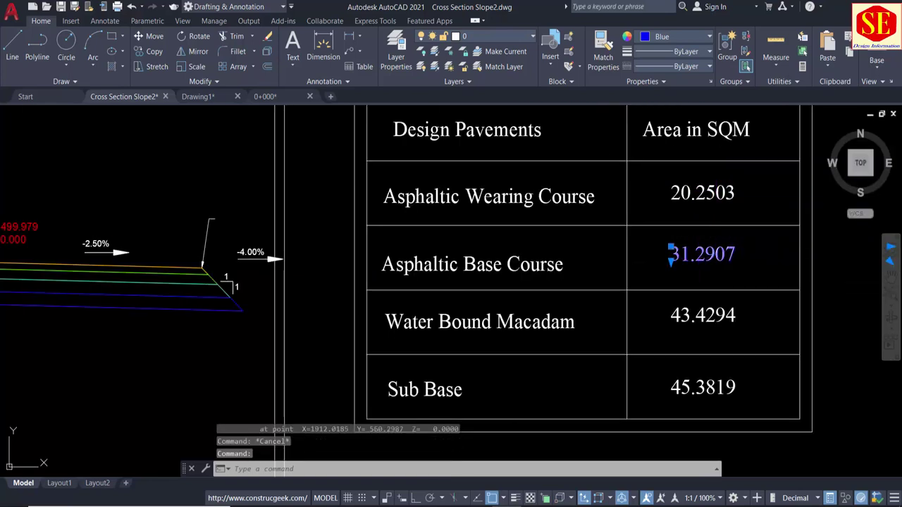
pyautogui.doubleClick(666, 253)
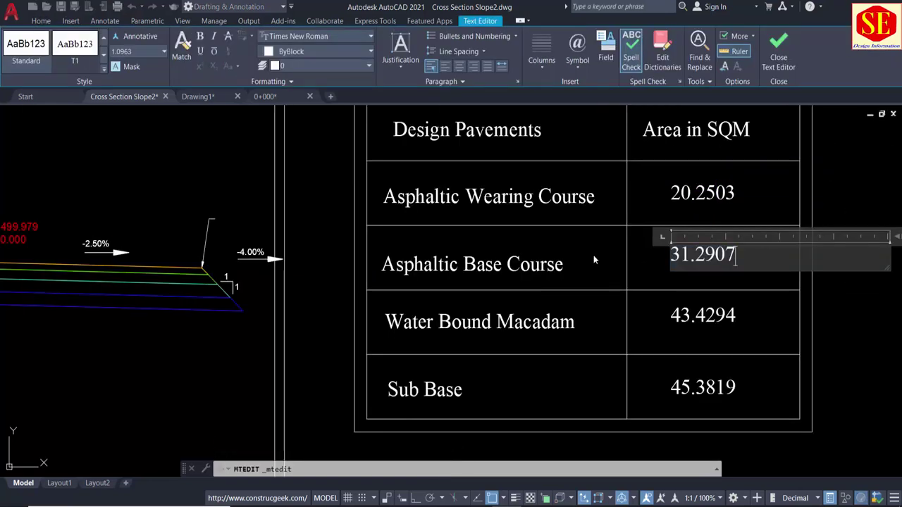
pyautogui.press('Escape')
pyautogui.scroll(-2, 663, 261)
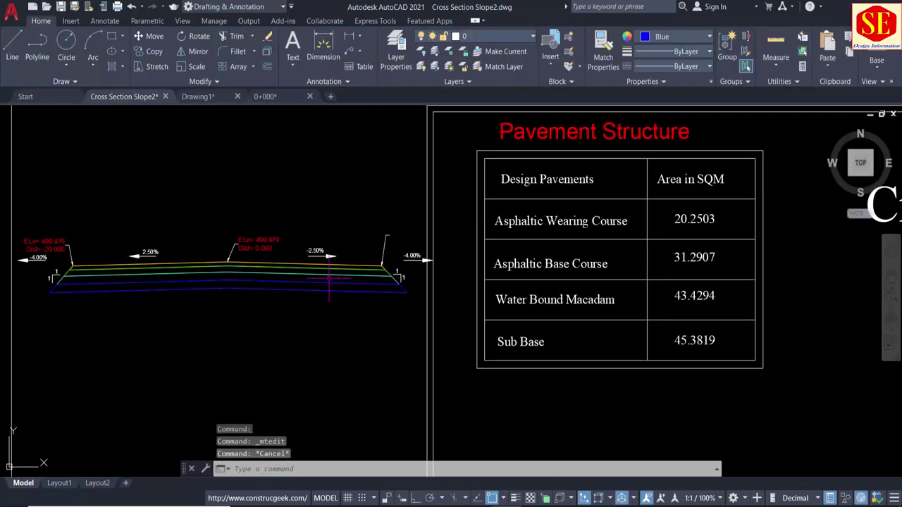
pyautogui.scroll(2, 325, 290)
pyautogui.moveTo(326, 282); pyautogui.dragTo(430, 277, button='middle')
pyautogui.write('AA')
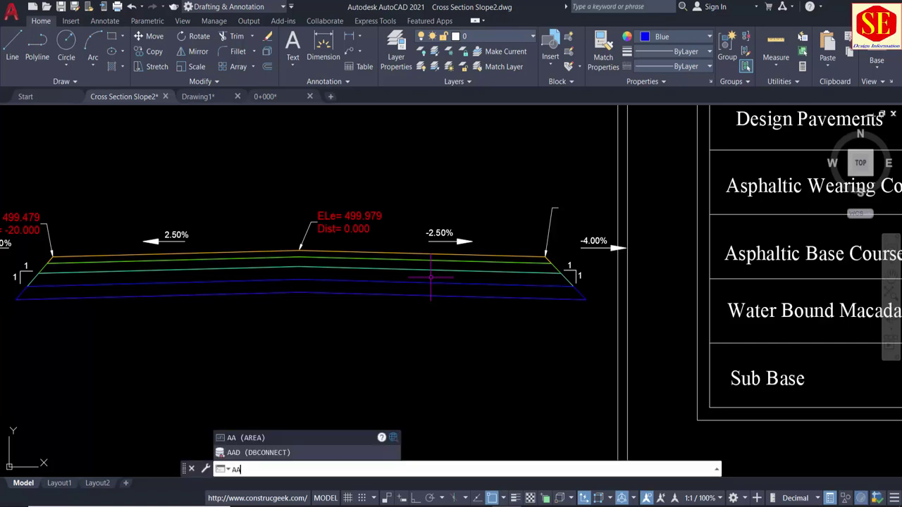
# Step: Measure the cyan layer boundary's area as an object: 43.4294
pyautogui.press('Return')
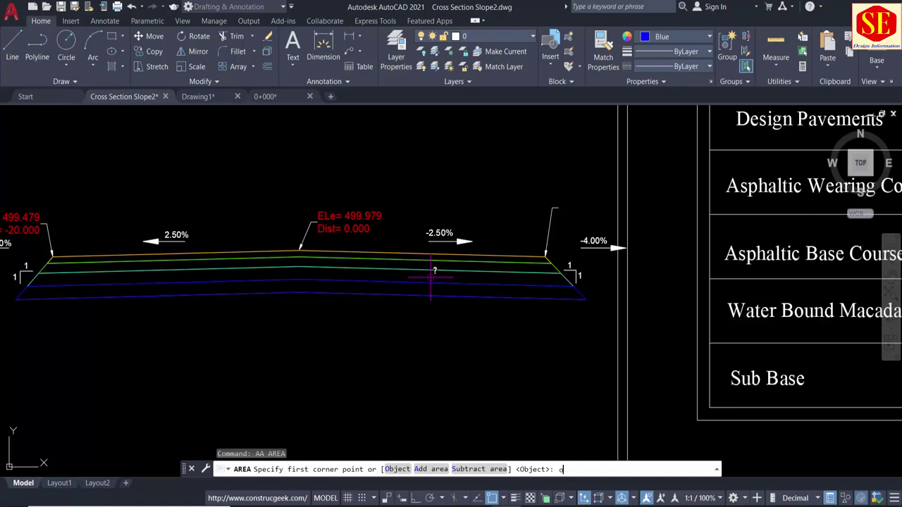
pyautogui.press('Return')
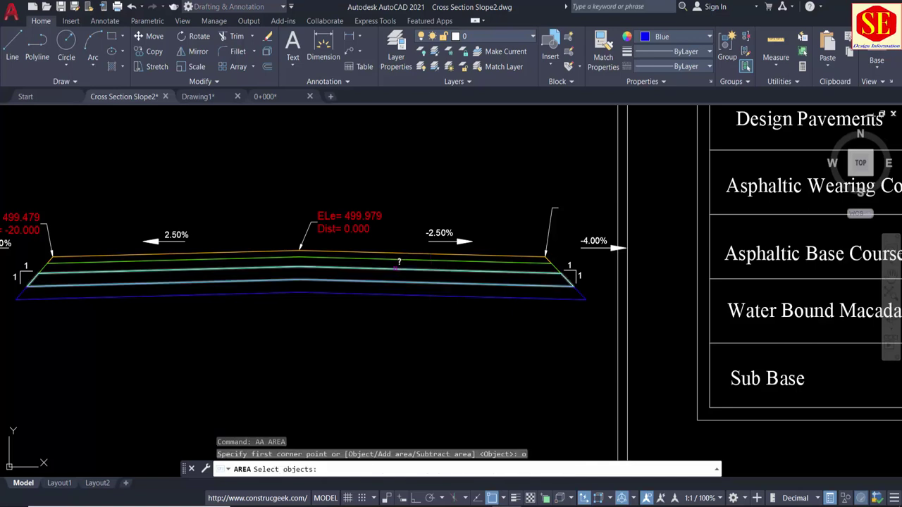
pyautogui.click(398, 266)
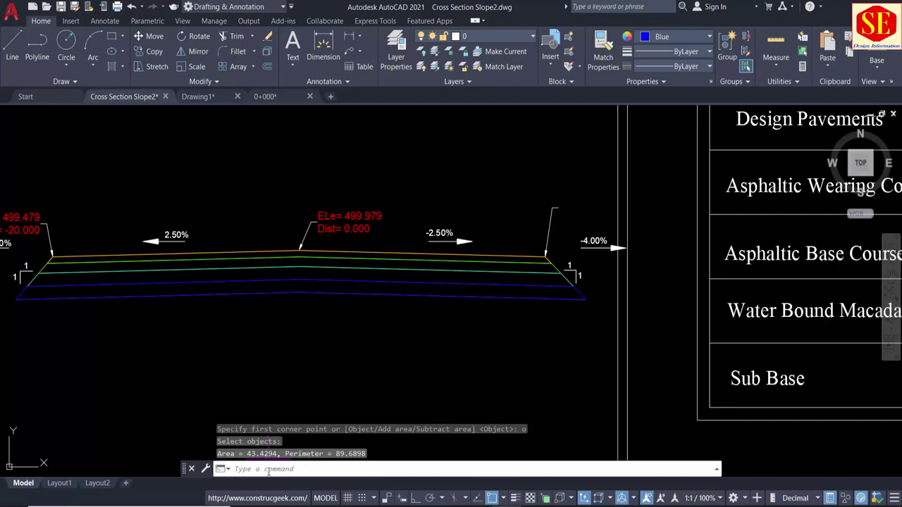
pyautogui.scroll(-2, 582, 306)
pyautogui.scroll(2, 634, 310)
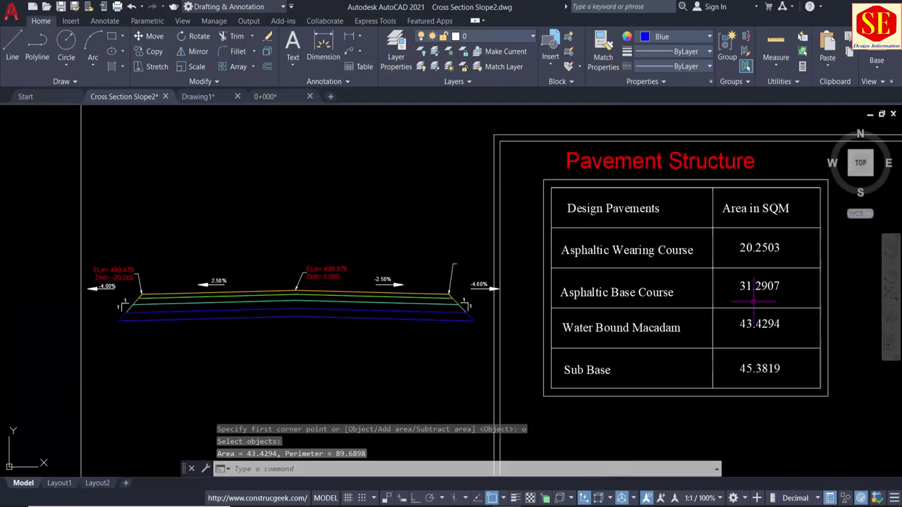
pyautogui.scroll(2, 649, 322)
pyautogui.scroll(1, 735, 344)
pyautogui.moveTo(735, 343); pyautogui.dragTo(621, 327, button='middle')
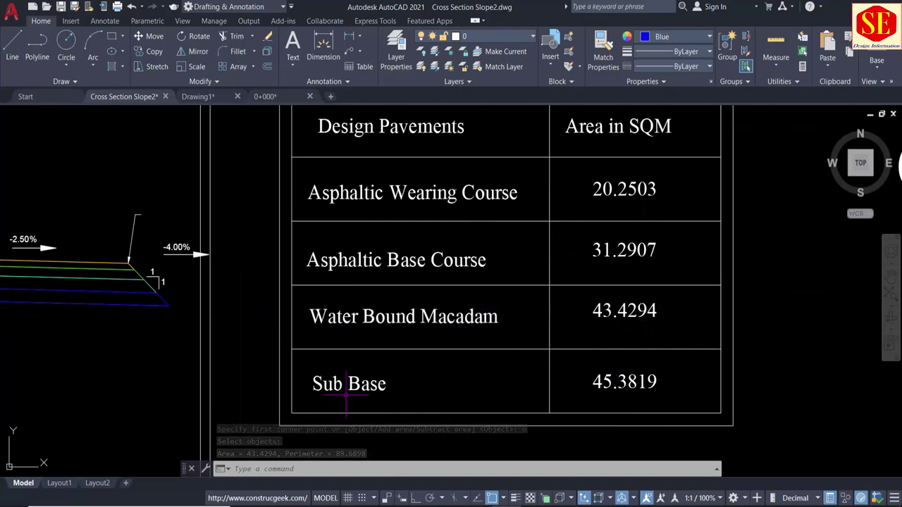
pyautogui.scroll(-3, 669, 387)
pyautogui.scroll(4, 379, 347)
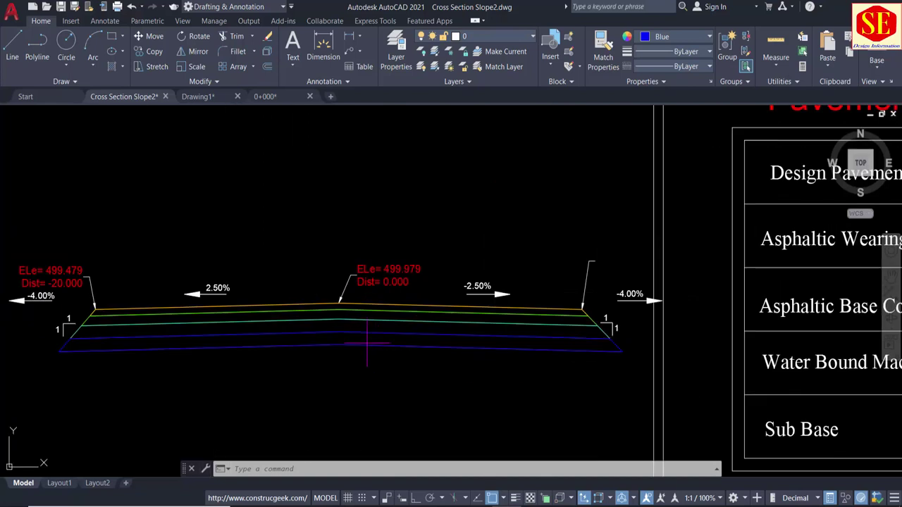
# Step: Measure the blue bottom layer boundary's area with AREA Object: 45.3819
pyautogui.click(366, 345)
pyautogui.write('aa')
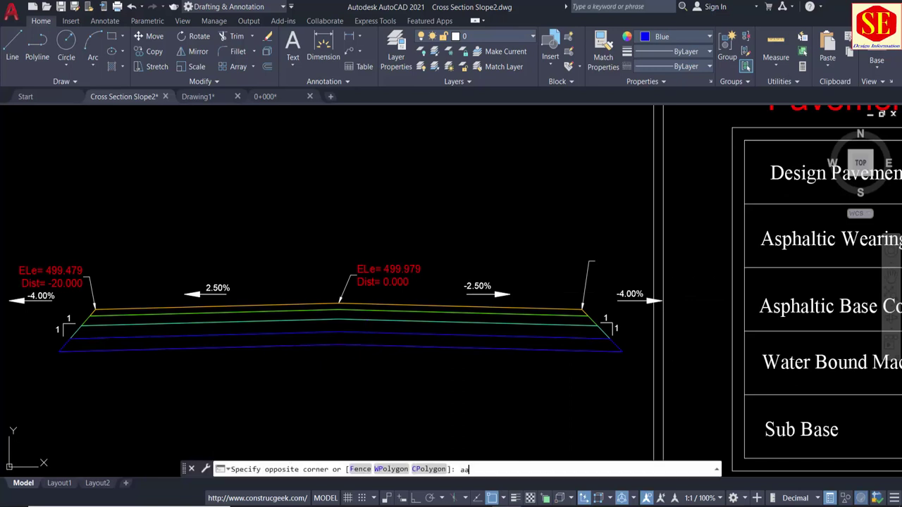
pyautogui.press('Return')
pyautogui.write('o')
pyautogui.press('Return')
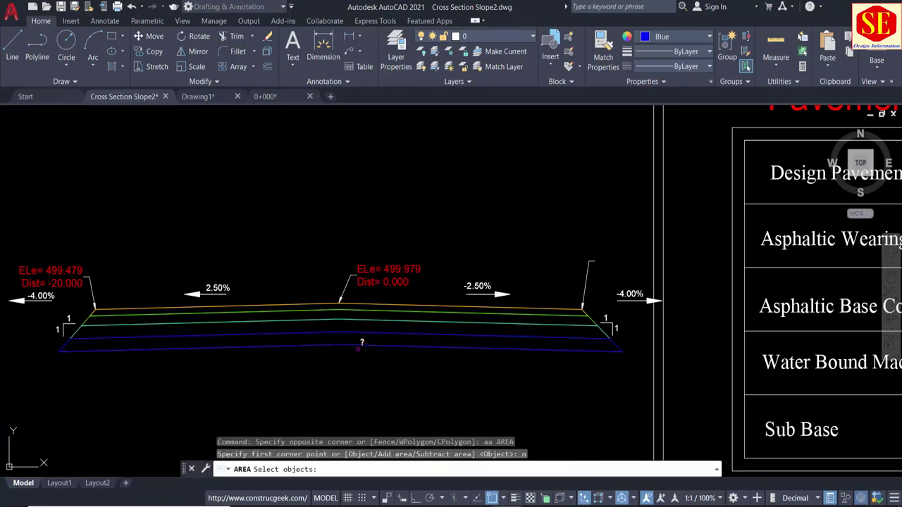
pyautogui.click(358, 346)
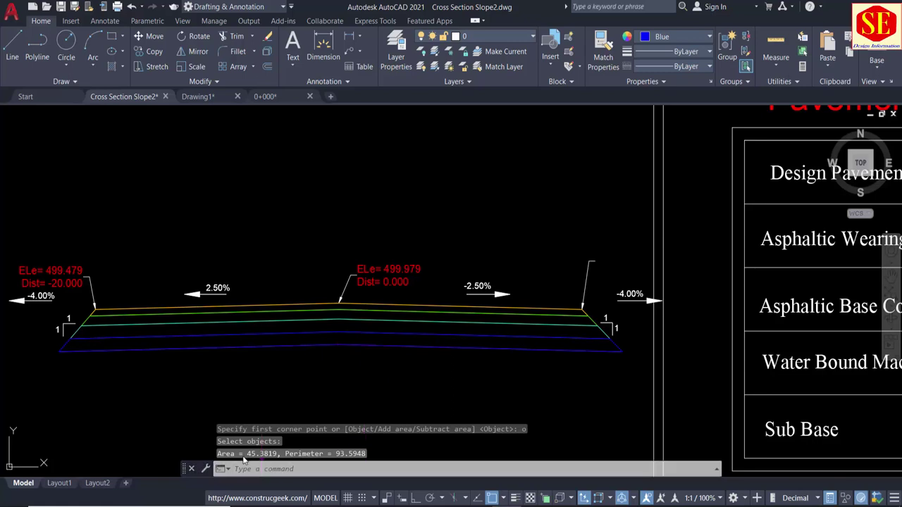
pyautogui.press('Escape')
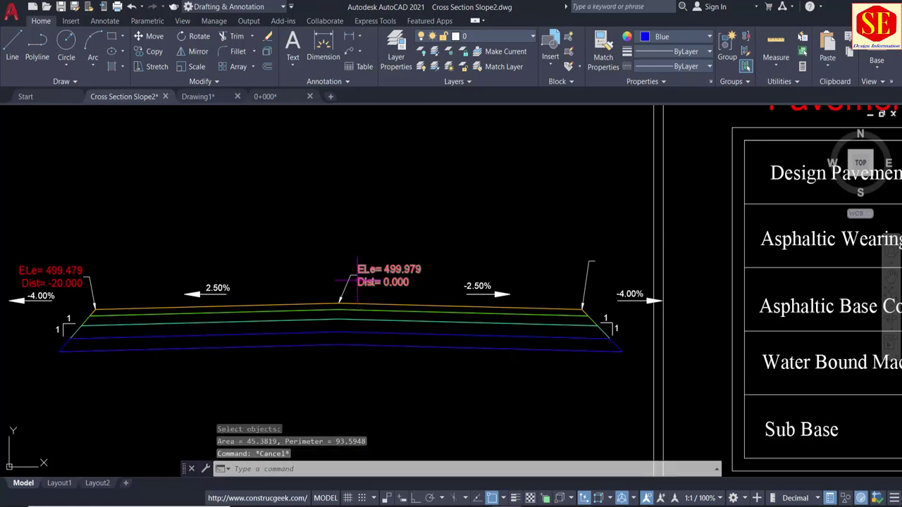
# Step: Zoom out and pan to frame the pavement table, sheet title and bottom dimension strip
pyautogui.scroll(-4, 346, 275)
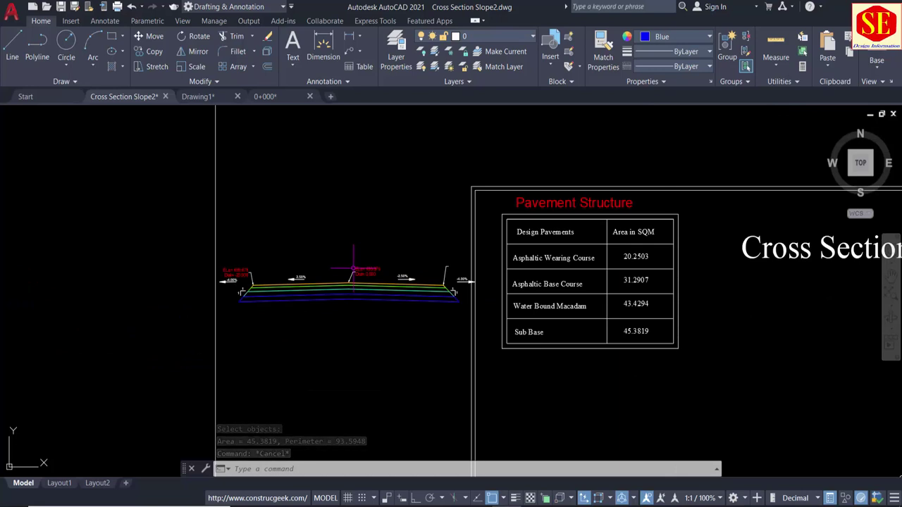
pyautogui.press('Escape')
pyautogui.moveTo(559, 282); pyautogui.dragTo(402, 277, button='middle')
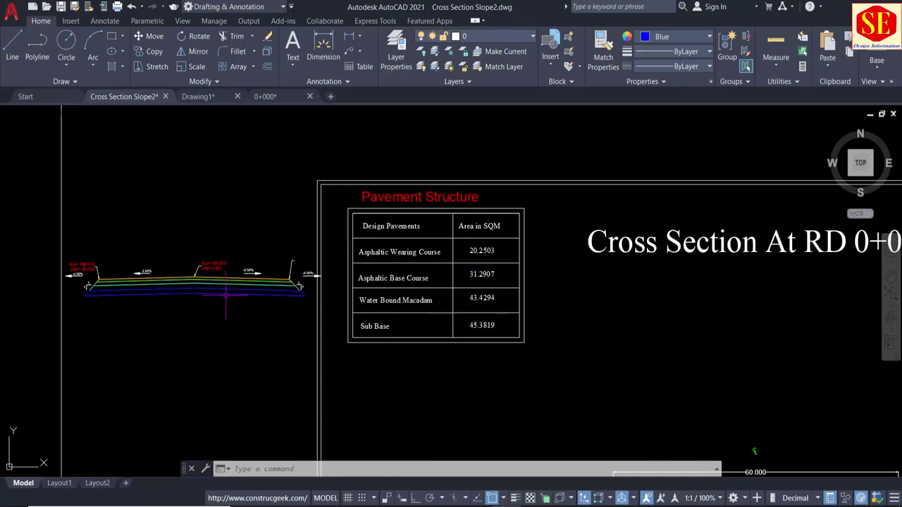
pyautogui.moveTo(500, 271); pyautogui.dragTo(447, 221, button='middle')
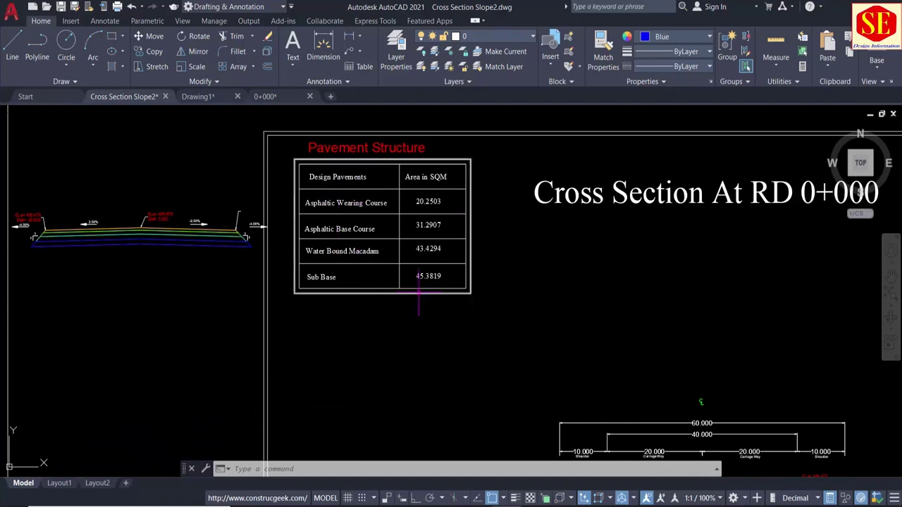
pyautogui.scroll(2, 418, 292)
pyautogui.scroll(-2, 440, 225)
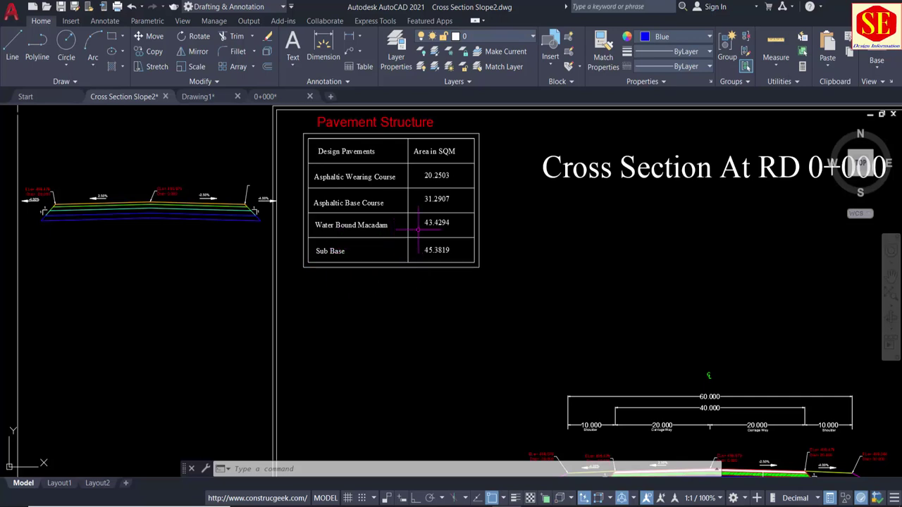
# Step: Zoom and pan across the RD 0+000 sheets to check the Pavement Structure table
pyautogui.scroll(-2, 417, 227)
pyautogui.scroll(2, 437, 194)
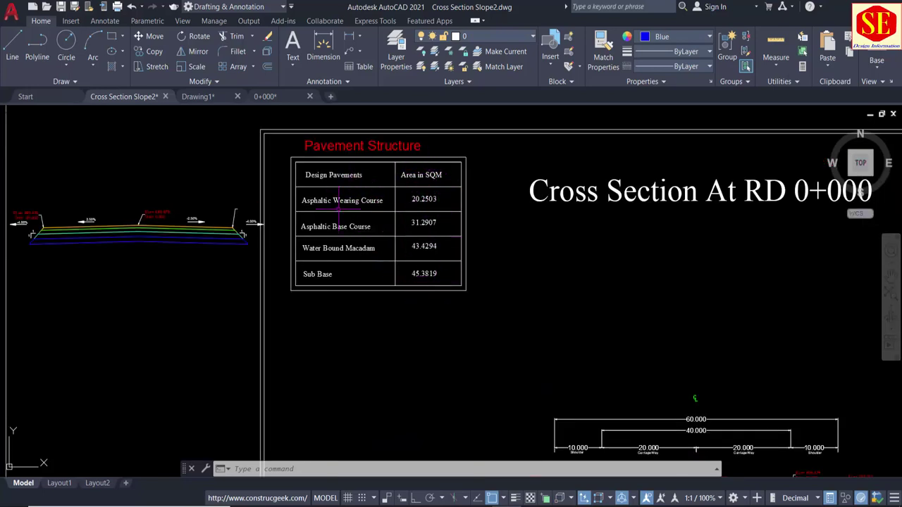
pyautogui.scroll(5, 465, 261)
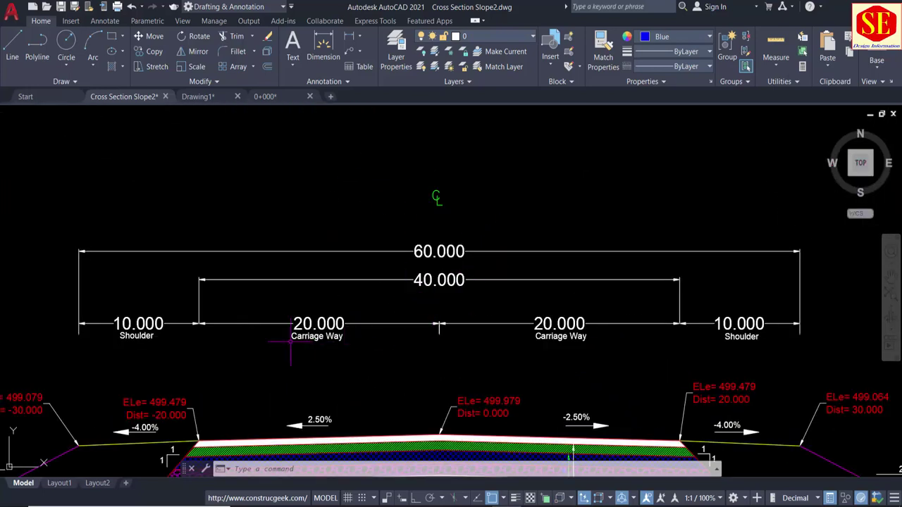
pyautogui.scroll(-3, 620, 299)
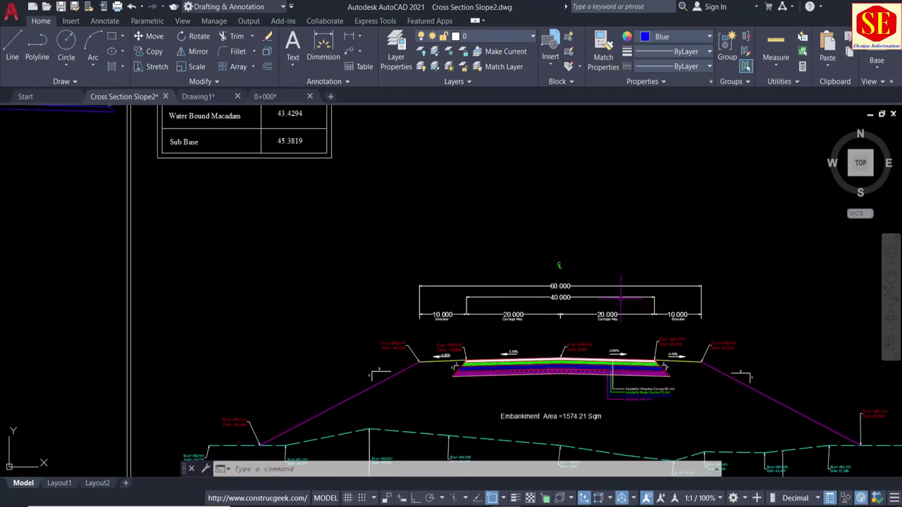
pyautogui.moveTo(559, 251); pyautogui.dragTo(628, 418, button='middle')
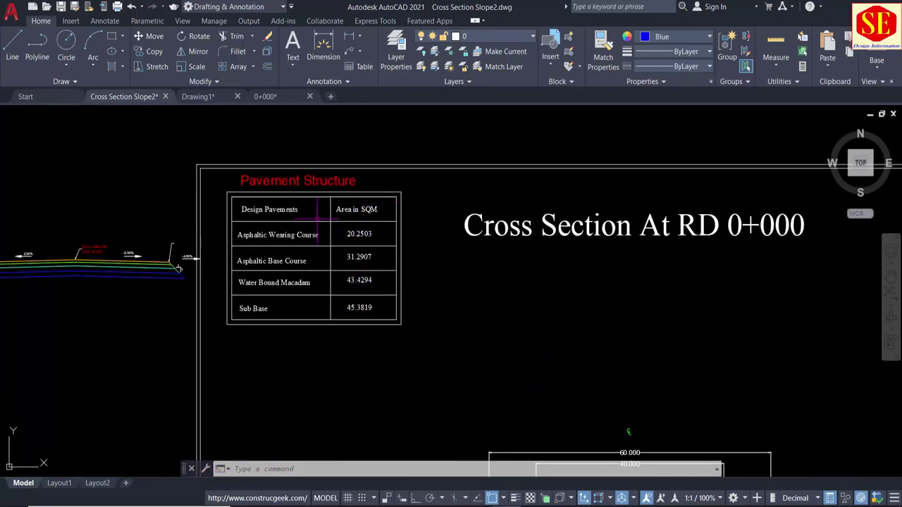
pyautogui.scroll(-3, 318, 219)
pyautogui.scroll(1, 644, 196)
pyautogui.scroll(3, 643, 196)
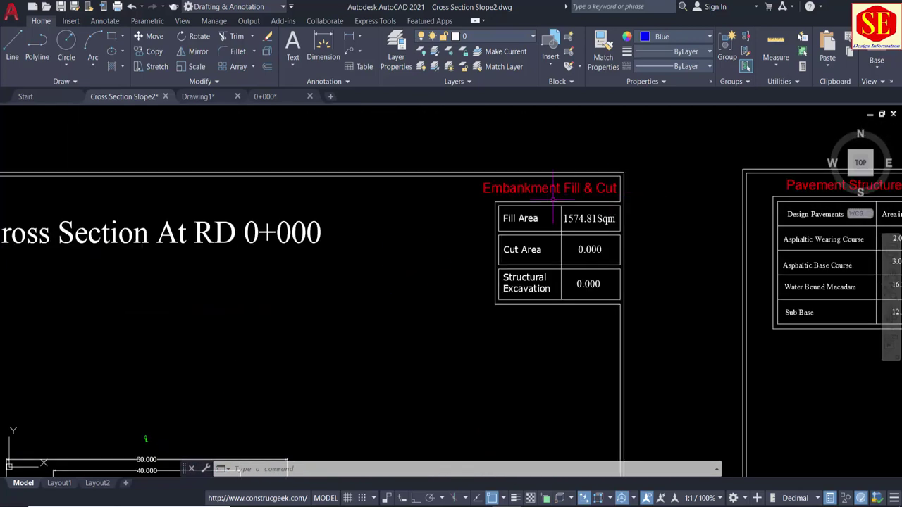
pyautogui.scroll(-2, 552, 198)
pyautogui.scroll(-4, 557, 199)
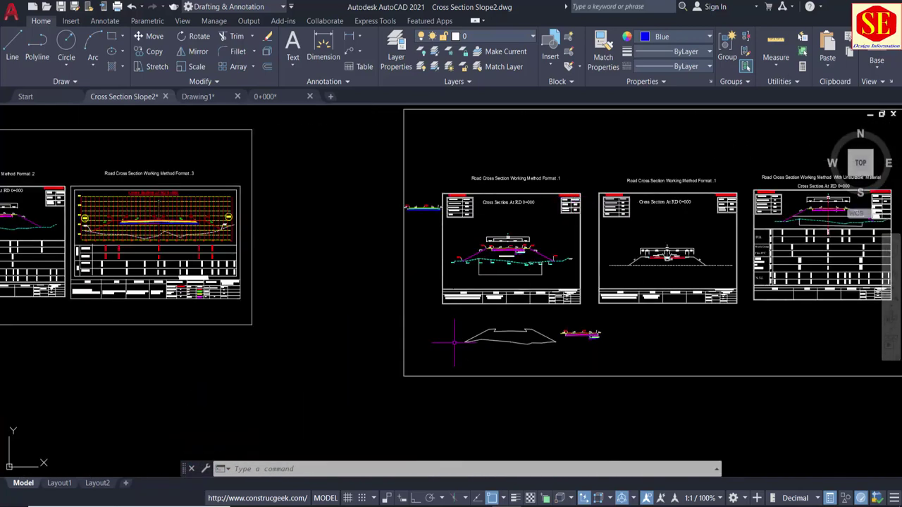
pyautogui.scroll(4, 502, 265)
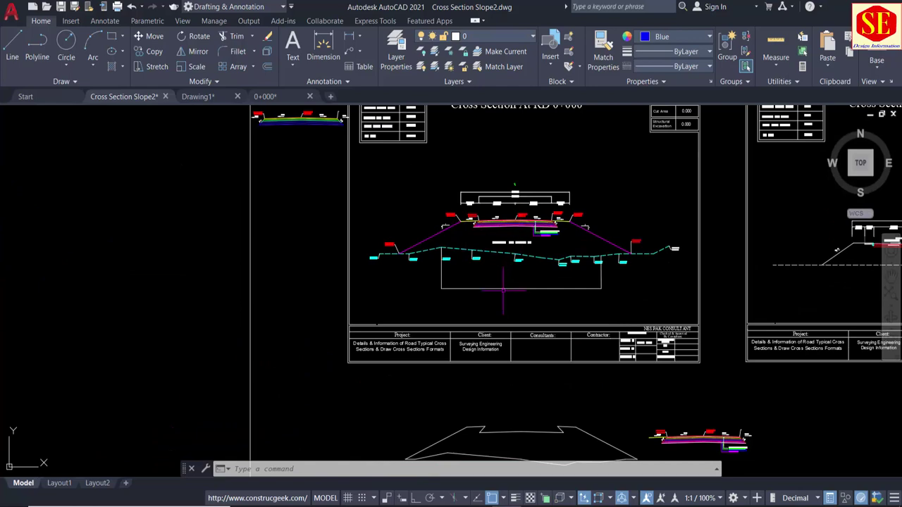
# Step: Pan to the lower cross-section, then show the whole sheets, ending on the 936.774 Sqm fill sheet
pyautogui.moveTo(550, 391); pyautogui.dragTo(554, 298, button='middle')
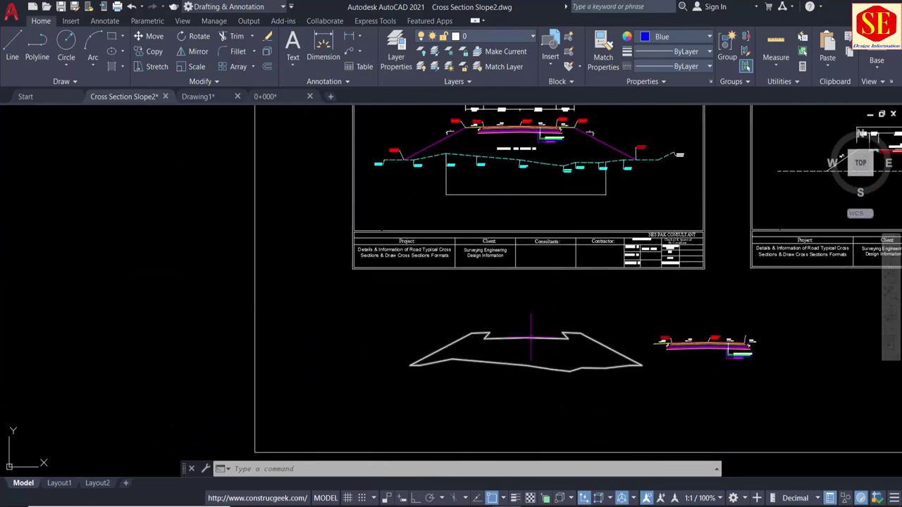
pyautogui.scroll(-2, 530, 339)
pyautogui.scroll(2, 564, 211)
pyautogui.scroll(3, 592, 201)
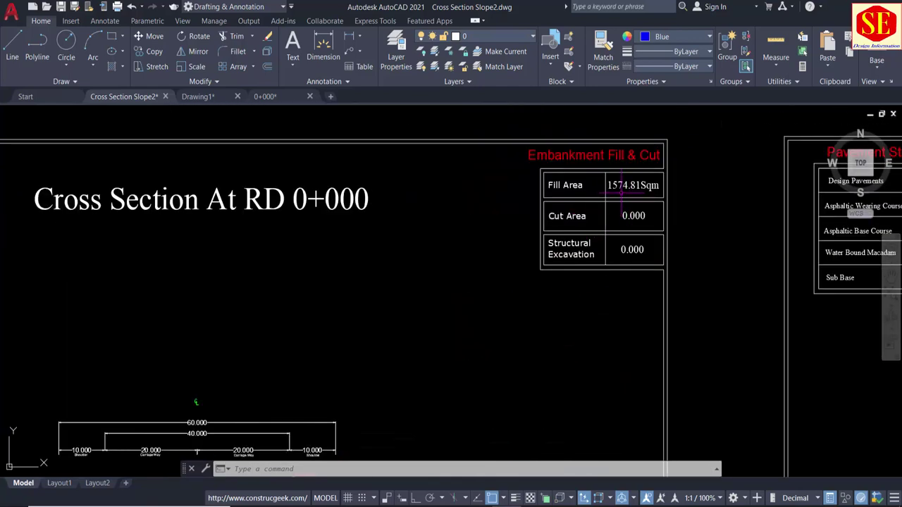
pyautogui.scroll(-4, 621, 184)
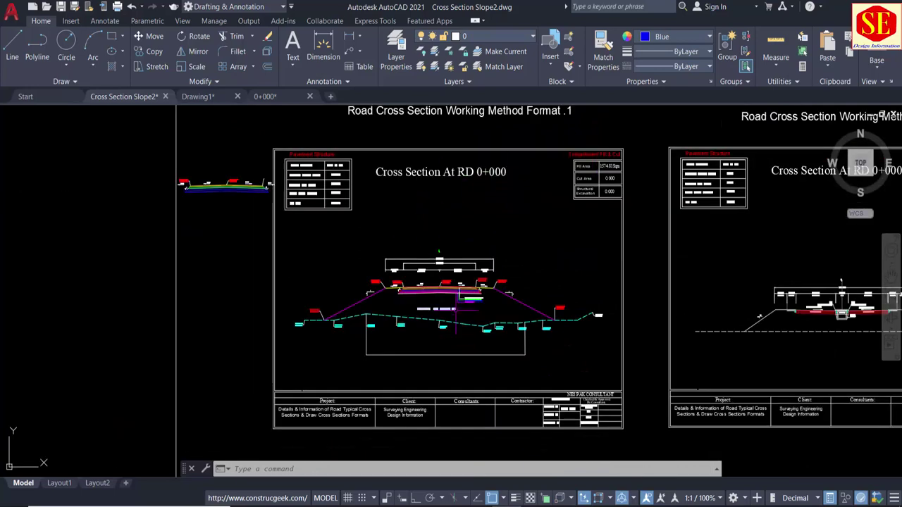
pyautogui.moveTo(466, 317); pyautogui.dragTo(469, 217, button='middle')
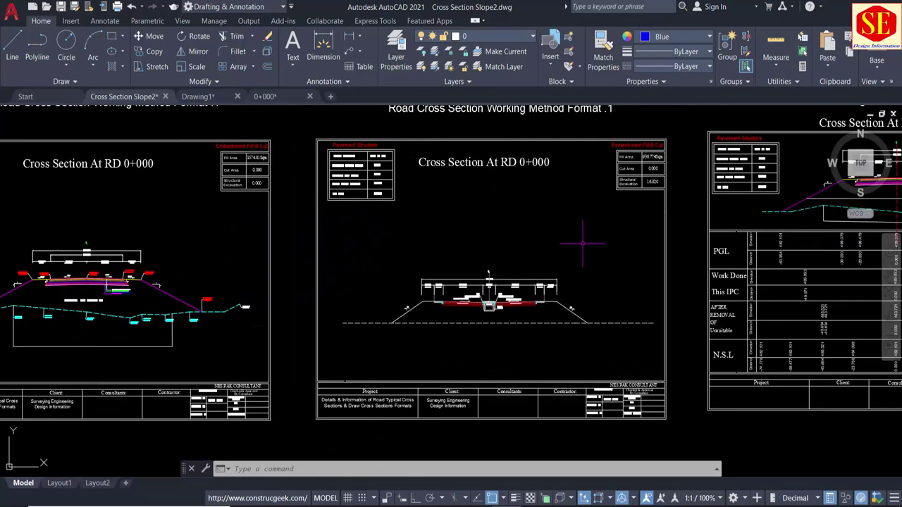
pyautogui.scroll(2, 604, 226)
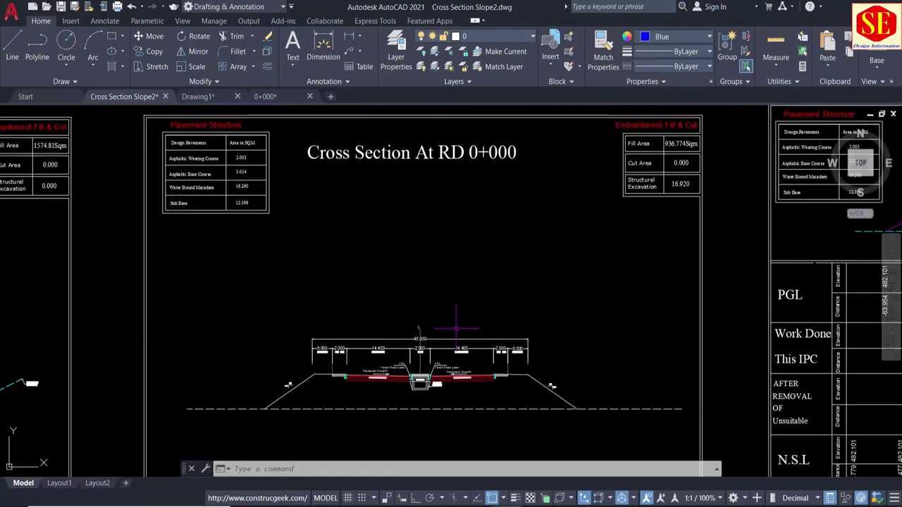
# Step: Zoom in and out across the second cross-section and its area tables
pyautogui.scroll(4, 427, 381)
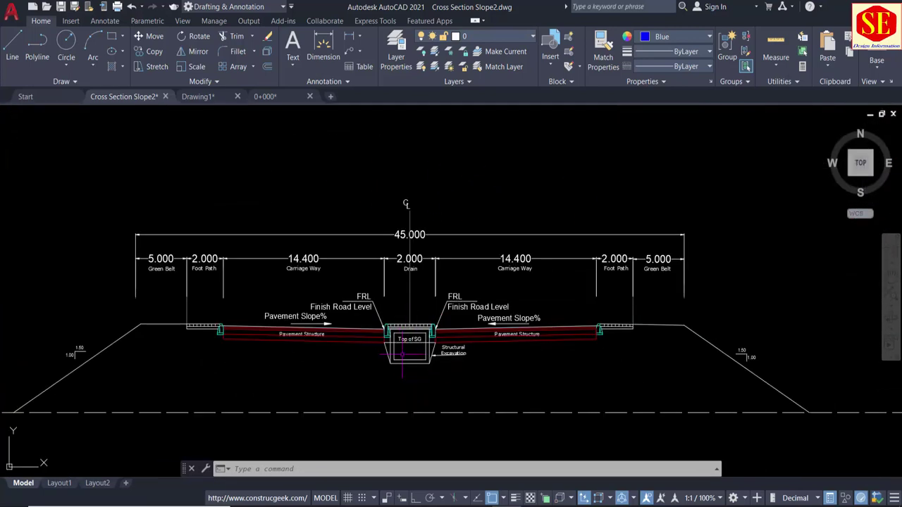
pyautogui.scroll(1, 426, 363)
pyautogui.scroll(3, 413, 365)
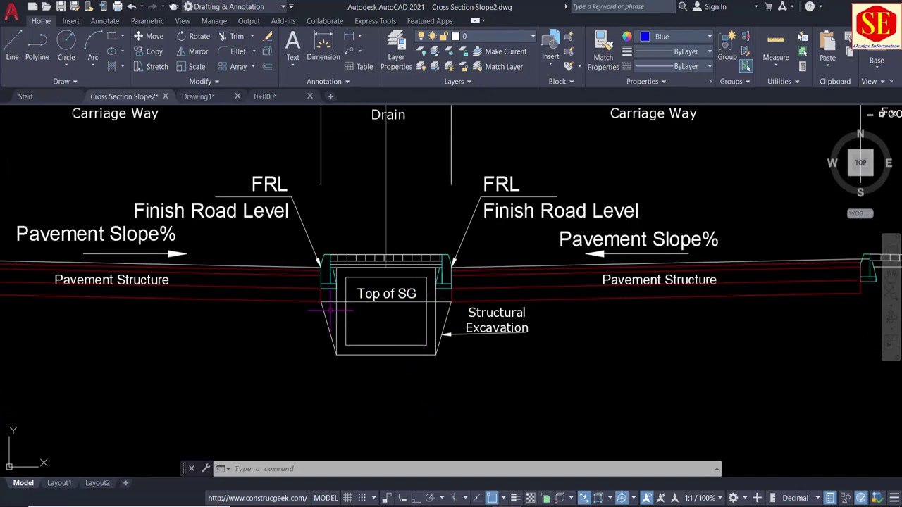
pyautogui.scroll(-4, 385, 313)
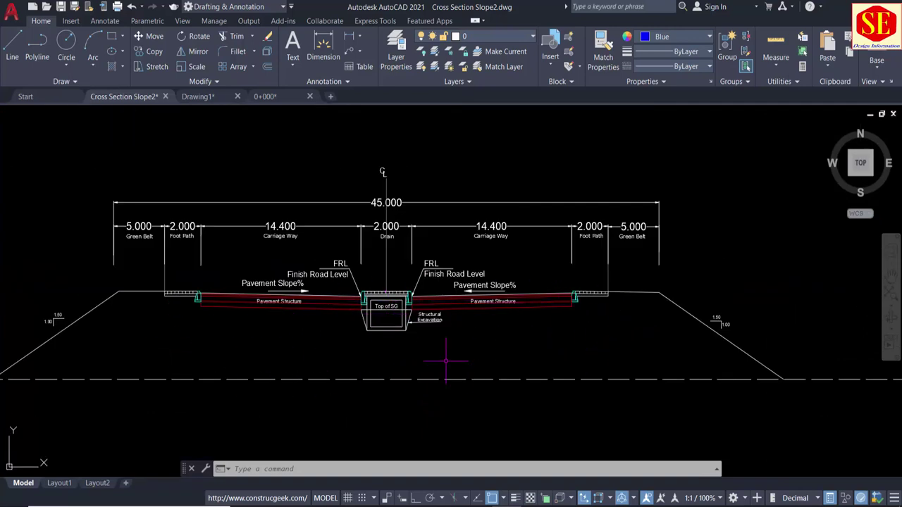
pyautogui.scroll(-2, 536, 324)
pyautogui.scroll(4, 440, 316)
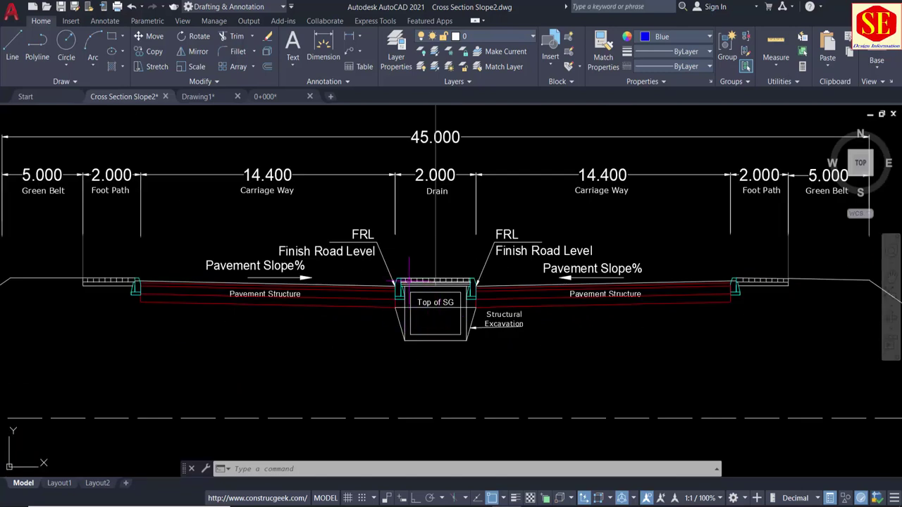
pyautogui.scroll(-2, 409, 314)
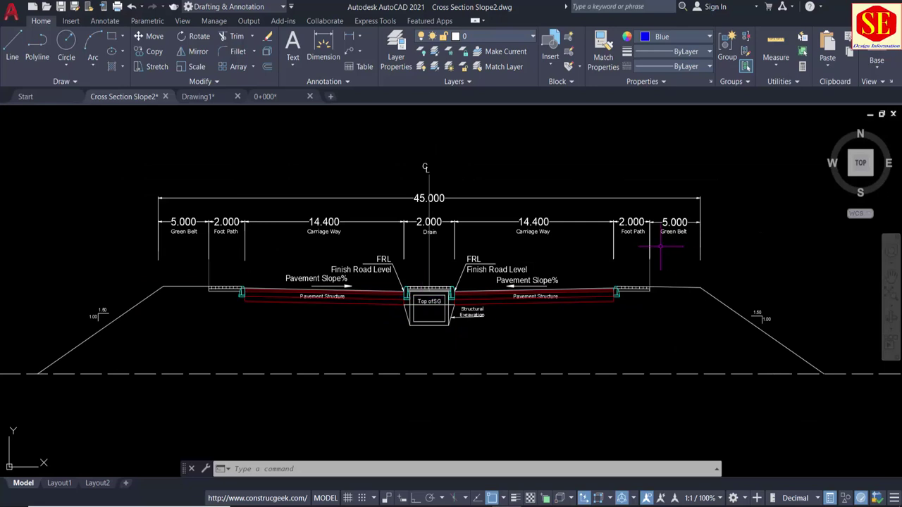
pyautogui.scroll(2, 627, 300)
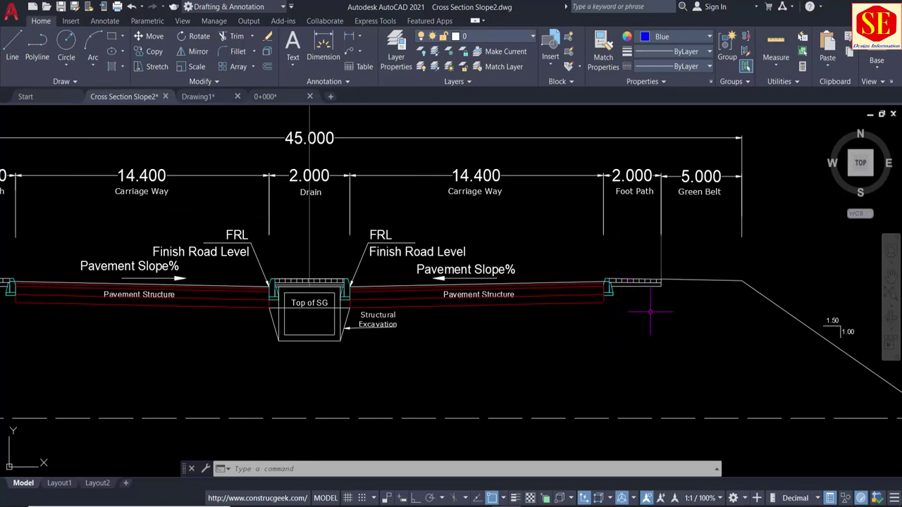
pyautogui.scroll(-2, 643, 306)
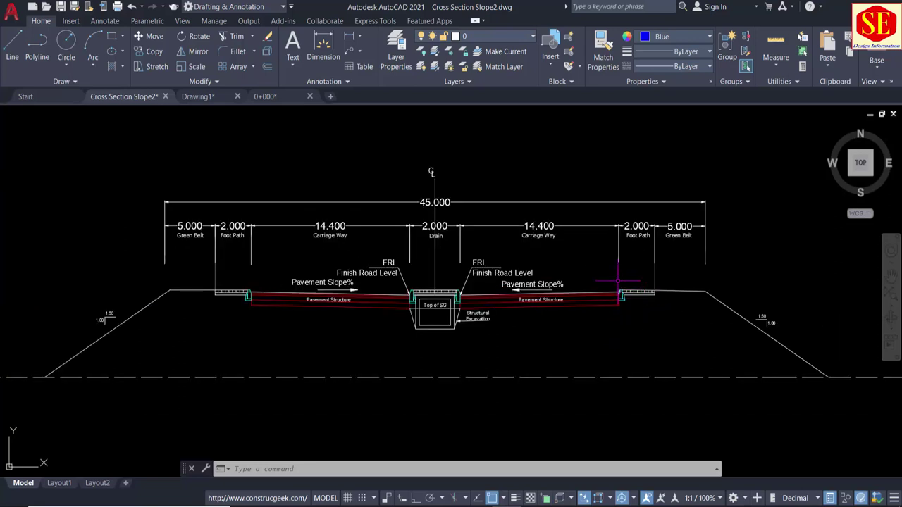
pyautogui.scroll(-3, 585, 312)
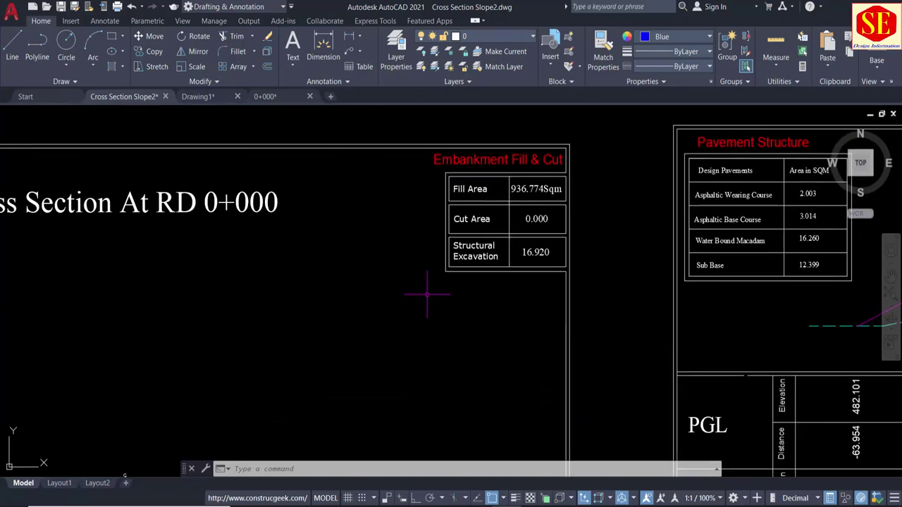
pyautogui.scroll(3, 535, 282)
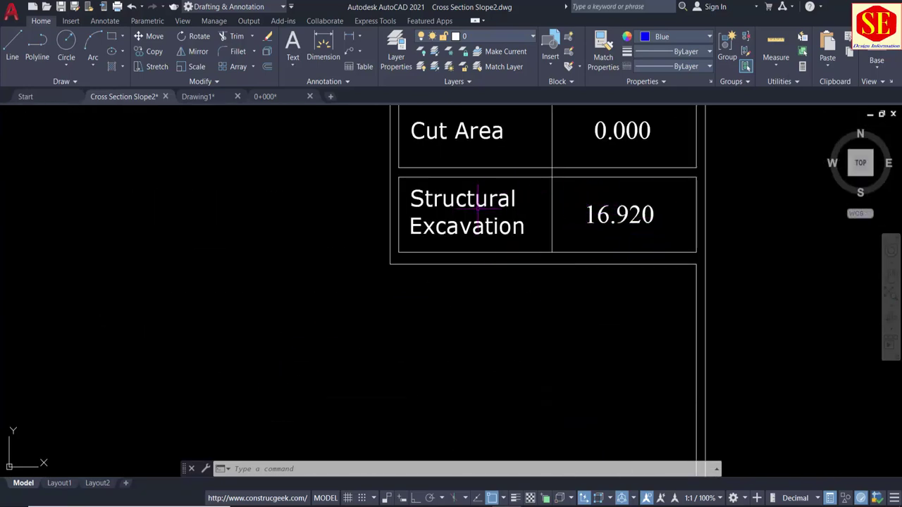
pyautogui.scroll(-1, 599, 226)
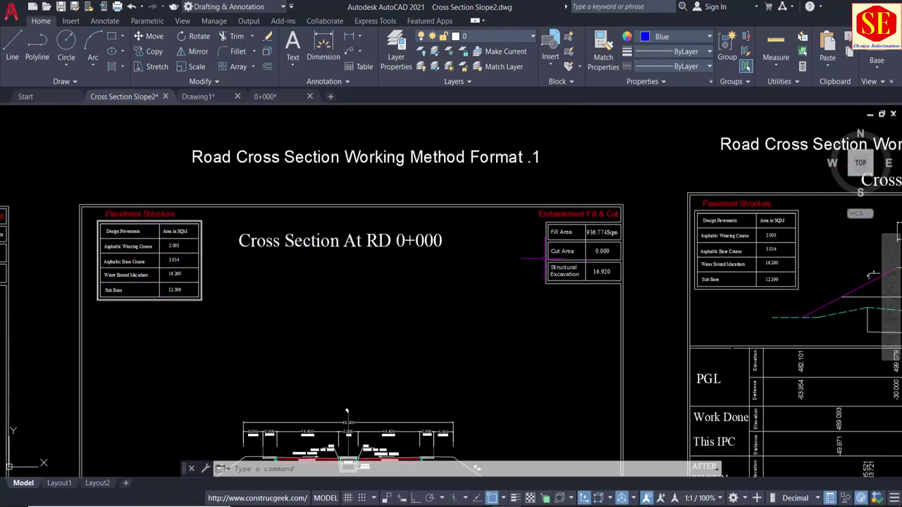
pyautogui.scroll(2, 562, 242)
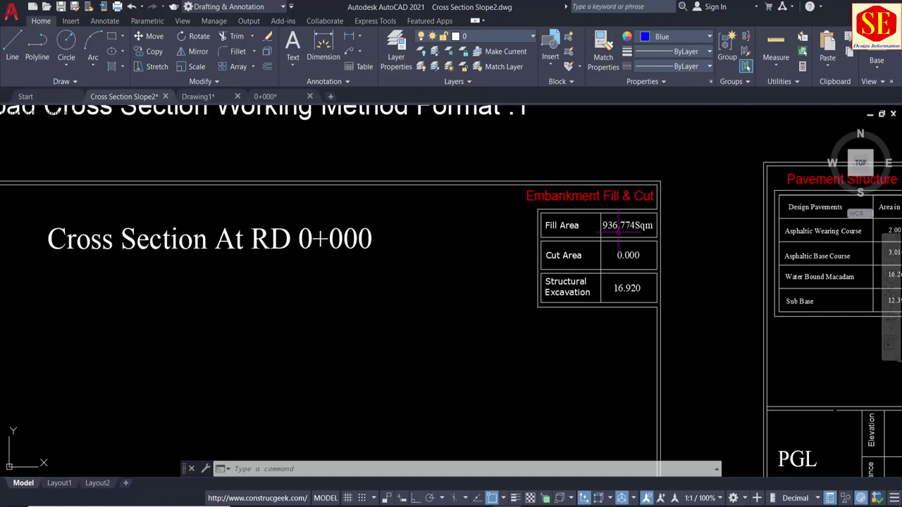
pyautogui.scroll(2, 619, 227)
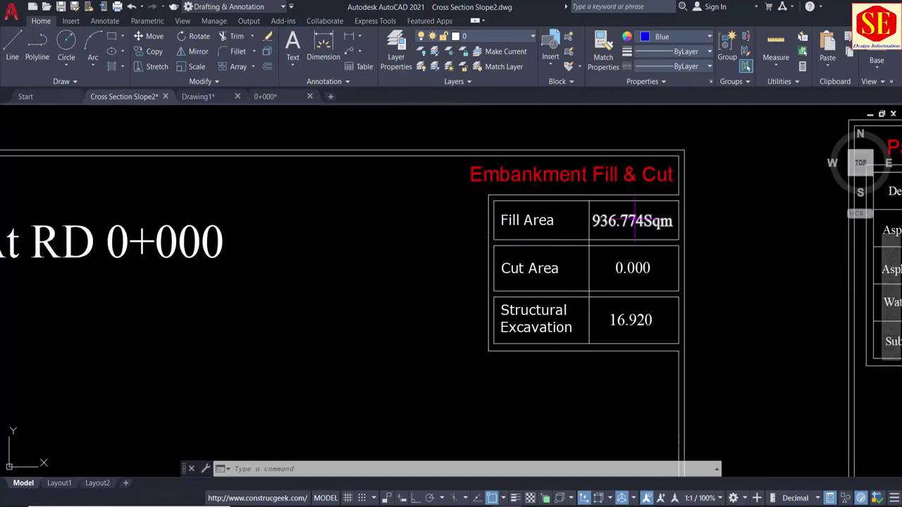
# Step: Check the Embankment Fill & Cut table, then zoom in close on the drain's Top of SG box
pyautogui.moveTo(658, 258); pyautogui.dragTo(623, 181, button='middle')
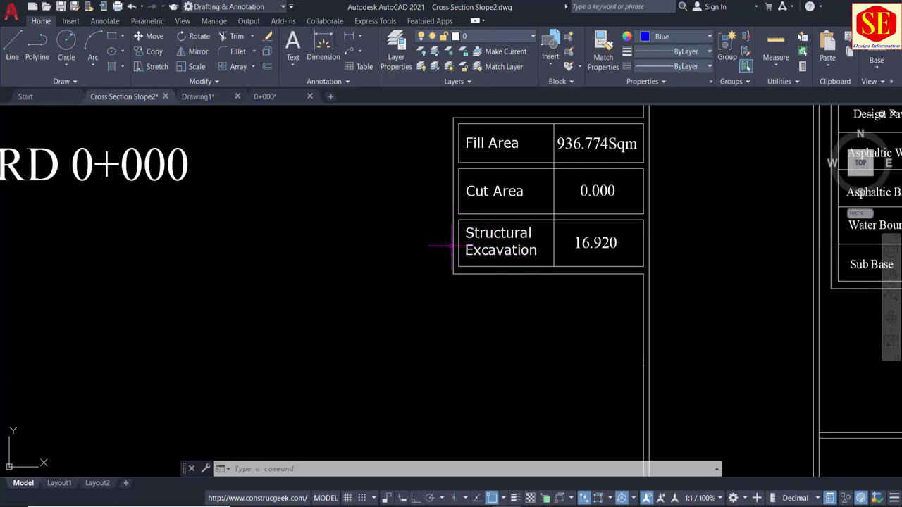
pyautogui.scroll(-2, 595, 233)
pyautogui.scroll(-5, 536, 268)
pyautogui.scroll(2, 535, 268)
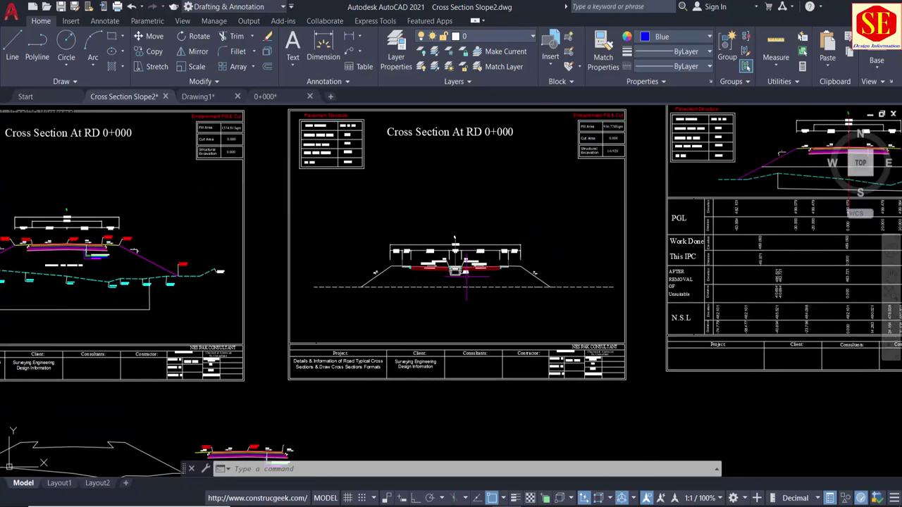
pyautogui.scroll(4, 536, 268)
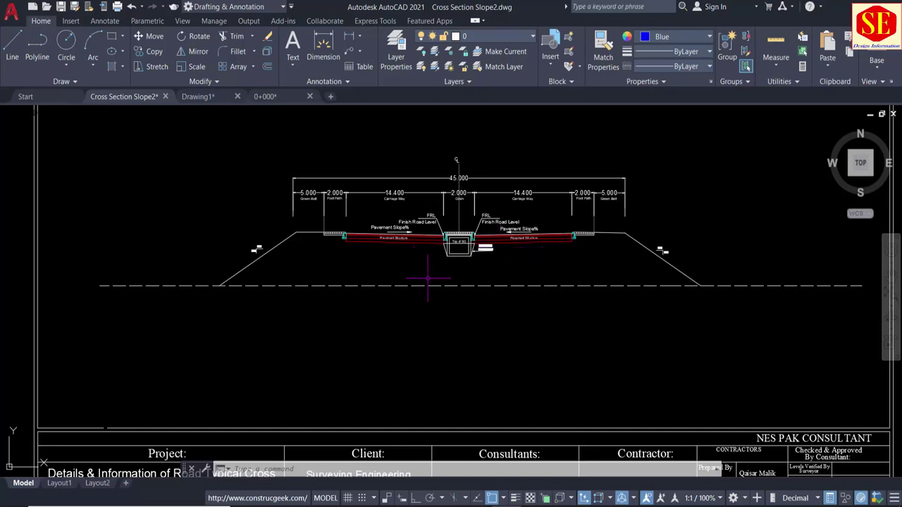
pyautogui.scroll(4, 482, 261)
pyautogui.scroll(-3, 631, 271)
pyautogui.scroll(3, 549, 256)
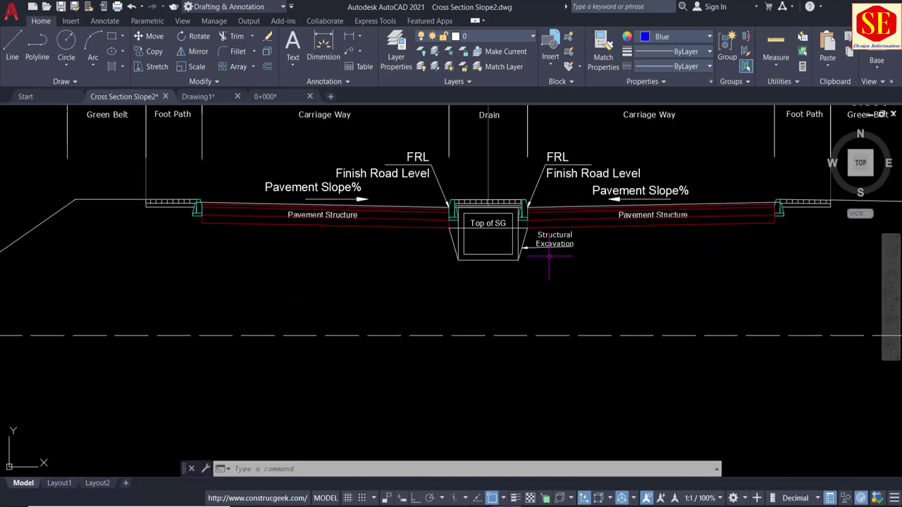
pyautogui.scroll(2, 492, 239)
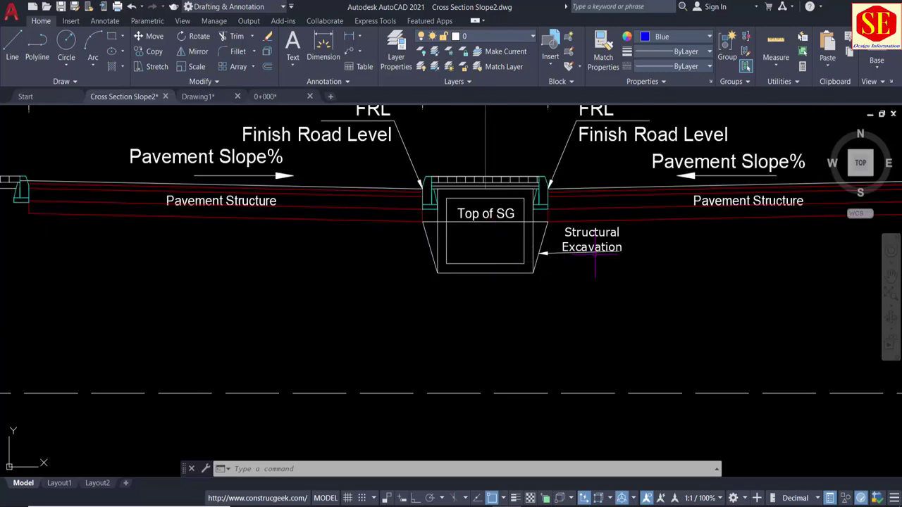
# Step: Erase the drain's Structural Excavation outline and label with E, then zoom back out
pyautogui.click(641, 233)
pyautogui.click(432, 286)
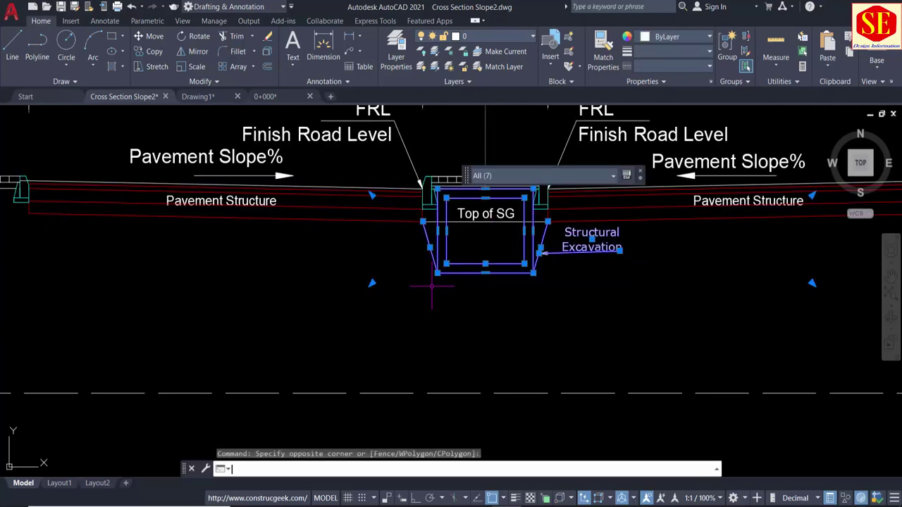
pyautogui.write('e')
pyautogui.press('Return')
pyautogui.scroll(2, 423, 267)
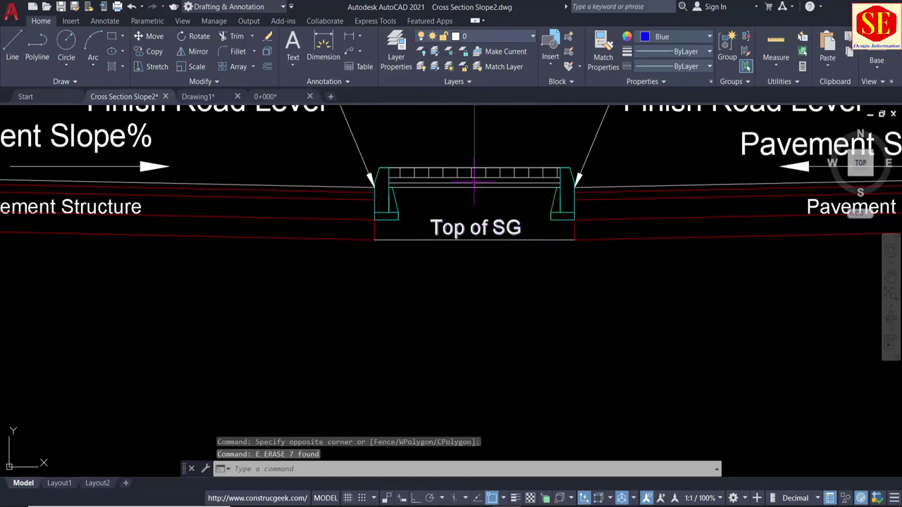
pyautogui.scroll(-5, 457, 239)
pyautogui.scroll(-2, 599, 239)
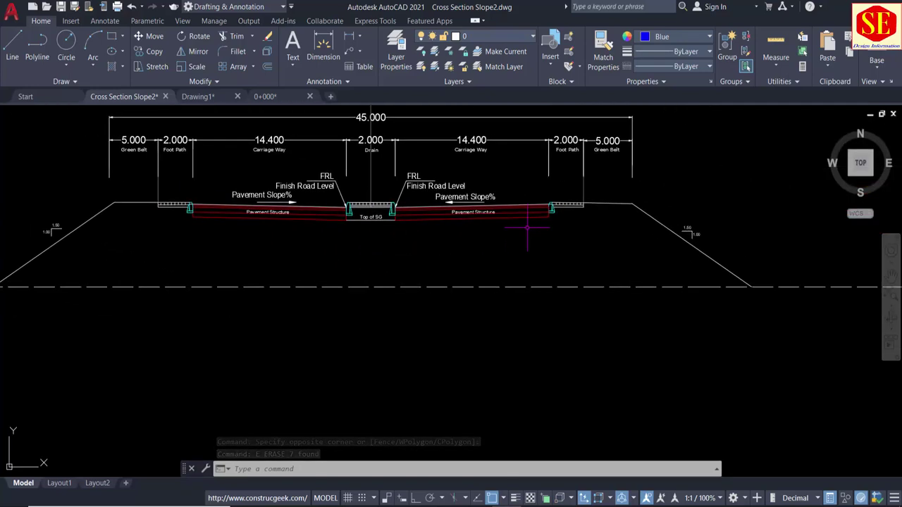
pyautogui.scroll(-2, 576, 242)
# Step: Create a closed boundary polyline by picking a point inside the embankment fill area
pyautogui.write('o')
pyautogui.press('Return')
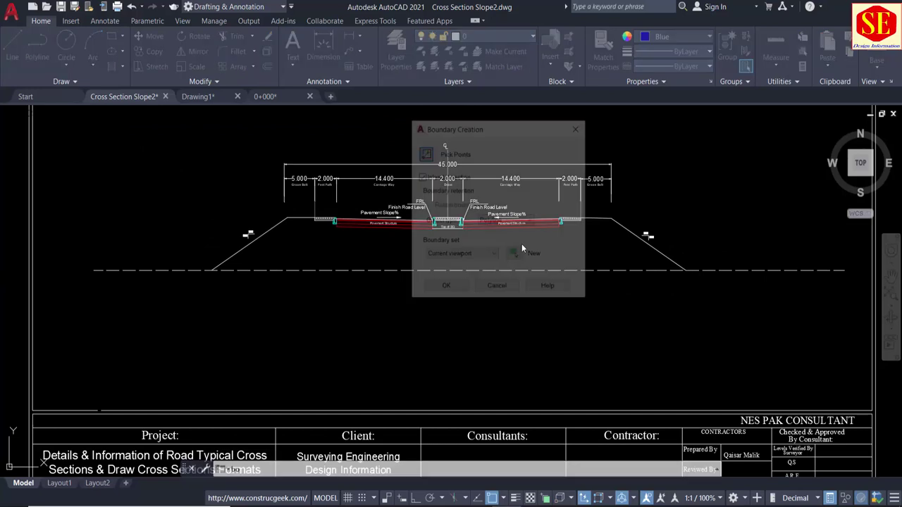
pyautogui.click(425, 153)
pyautogui.click(437, 247)
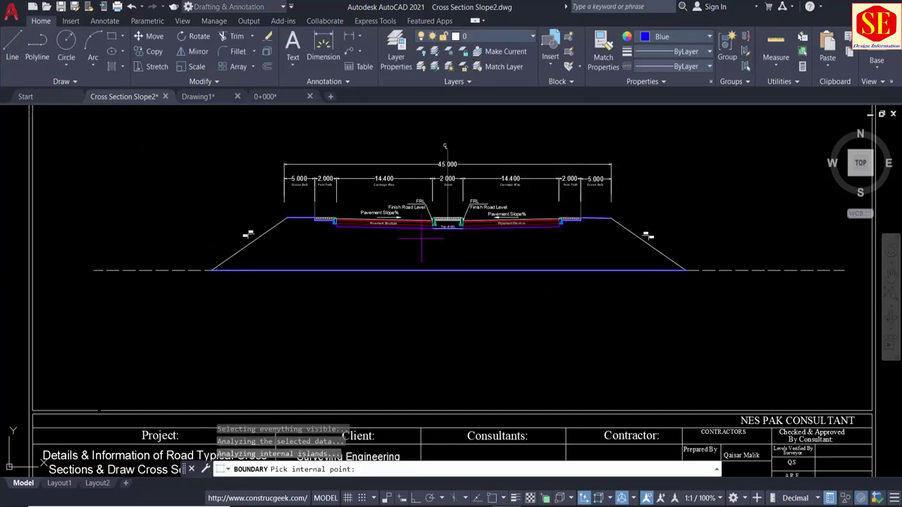
pyautogui.scroll(3, 328, 218)
pyautogui.scroll(4, 328, 218)
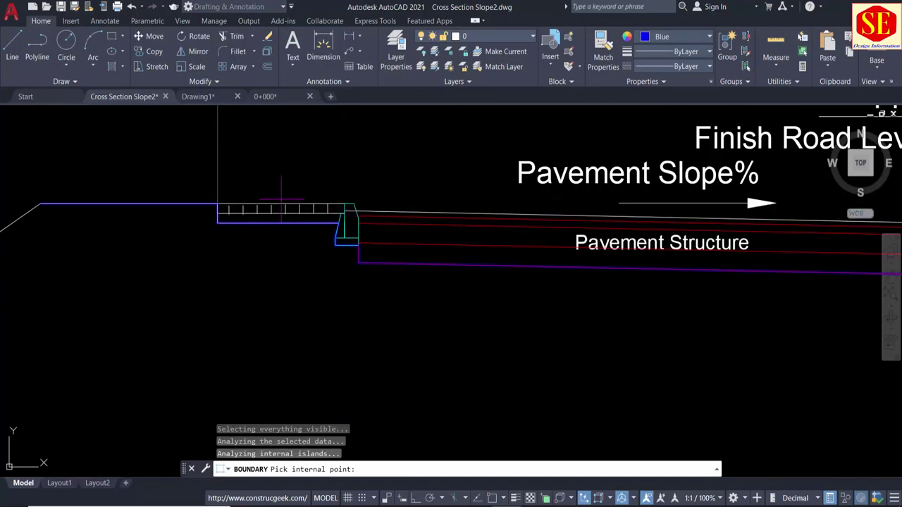
pyautogui.scroll(-4, 258, 204)
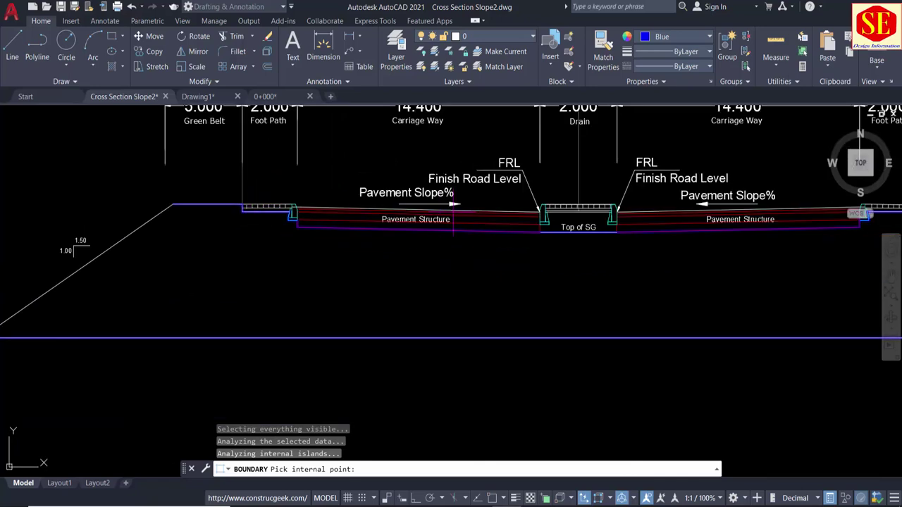
pyautogui.moveTo(453, 218); pyautogui.dragTo(205, 208, button='middle')
pyautogui.scroll(4, 638, 201)
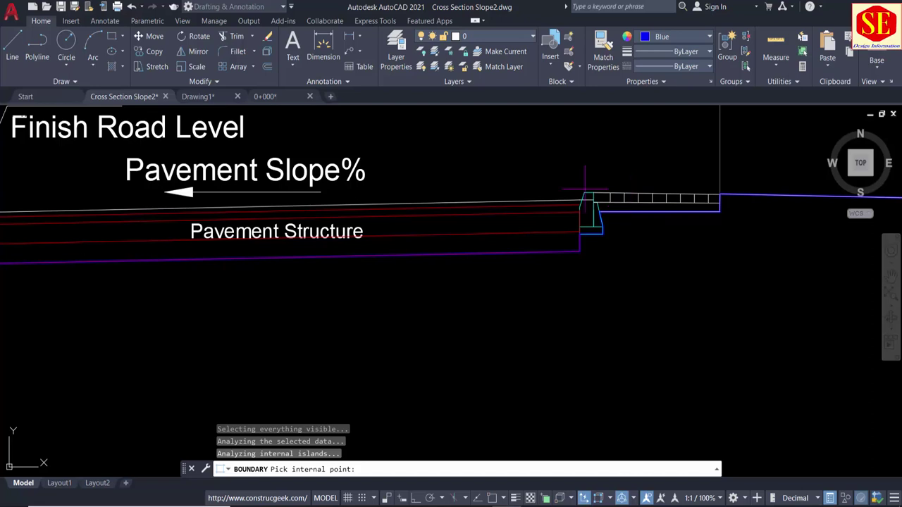
pyautogui.scroll(-4, 585, 189)
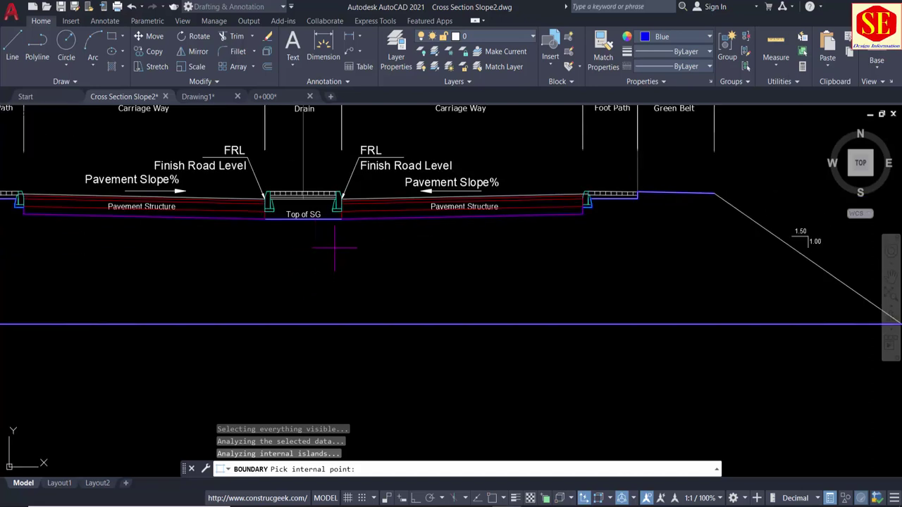
pyautogui.scroll(-7, 561, 184)
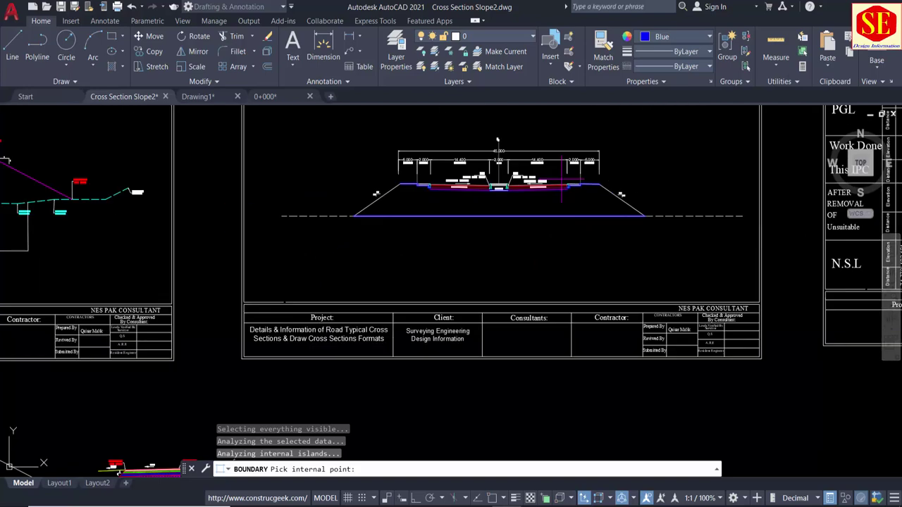
pyautogui.moveTo(480, 222); pyautogui.dragTo(467, 164, button='middle')
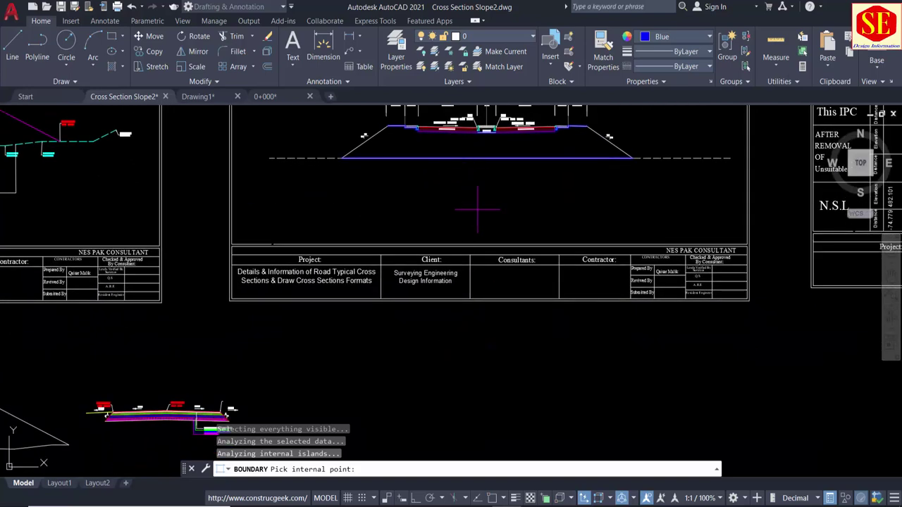
pyautogui.press('Return')
# Step: Move the new boundary outline below the sheet's title block
pyautogui.write('m')
pyautogui.press('Return')
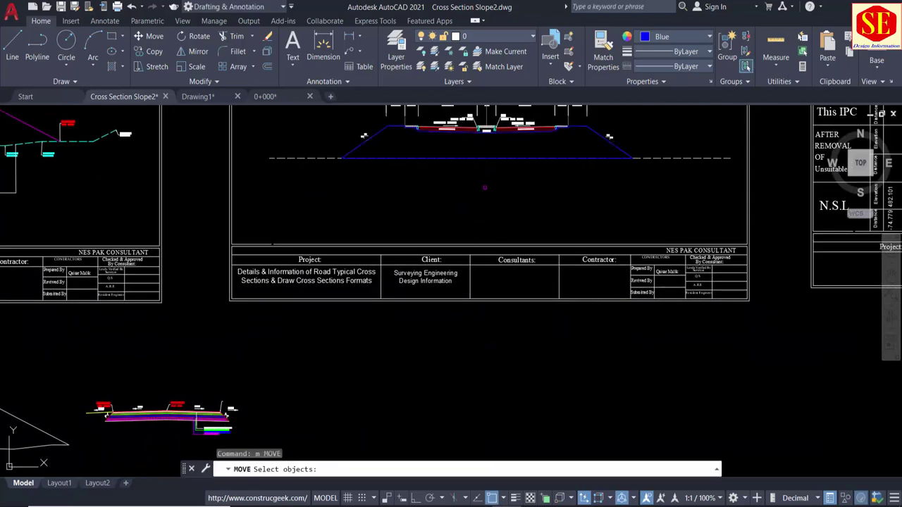
pyautogui.click(485, 158)
pyautogui.press('Return')
pyautogui.click(473, 181)
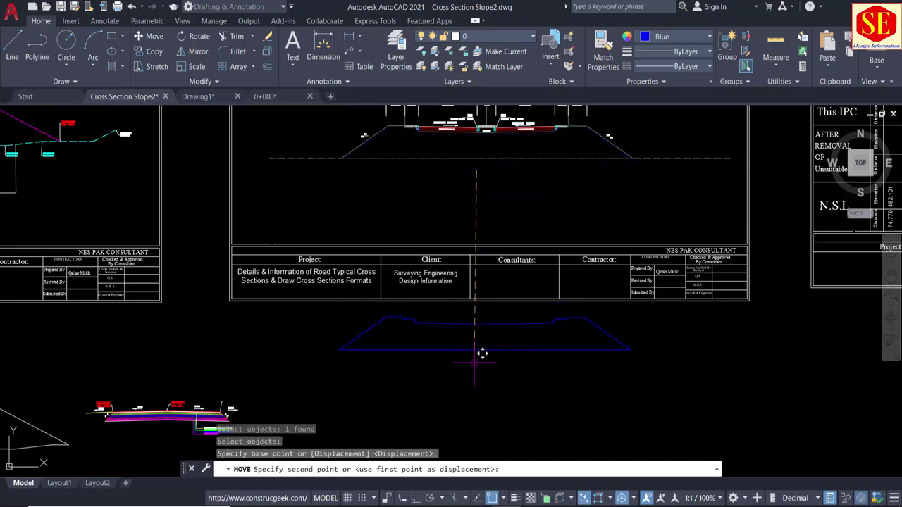
pyautogui.click(483, 352)
pyautogui.press('Escape')
# Step: LIST the moved boundary to read area 936.7774, then compare with the table's 936.774 Sqm
pyautogui.click(536, 323)
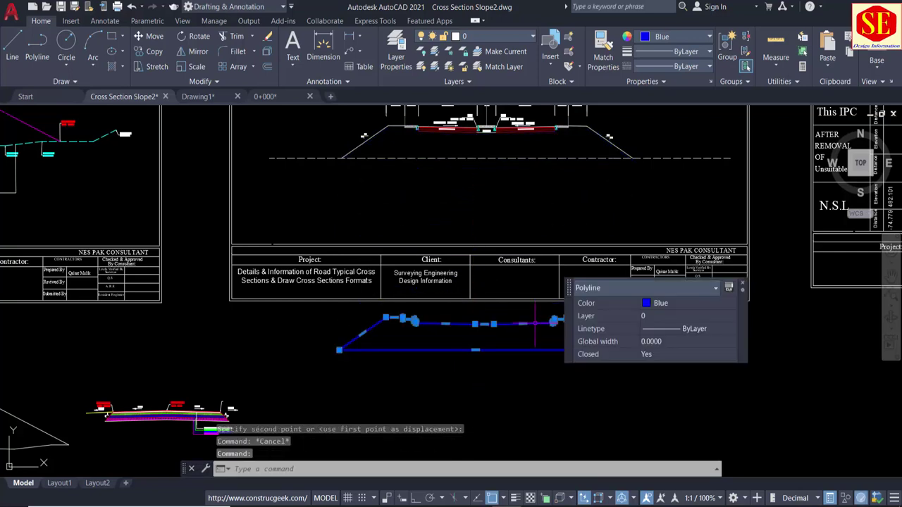
pyautogui.write('list')
pyautogui.press('Return')
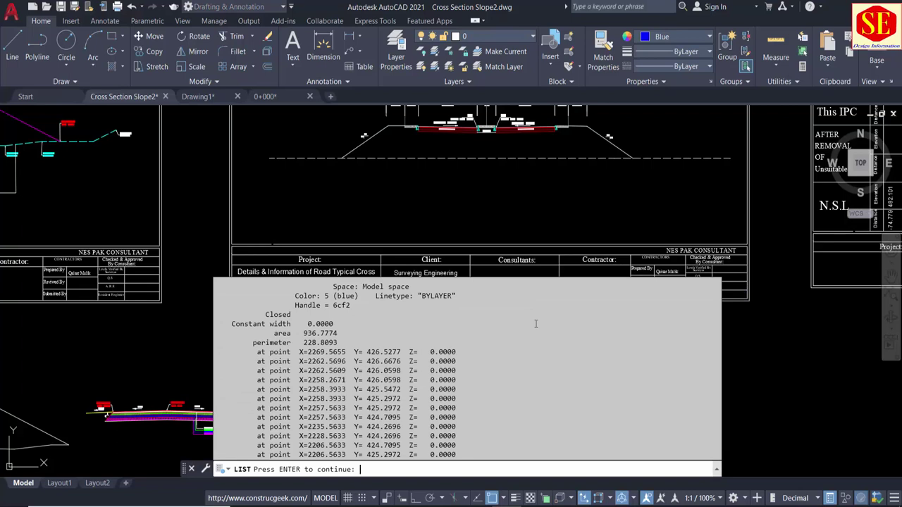
pyautogui.press('Return')
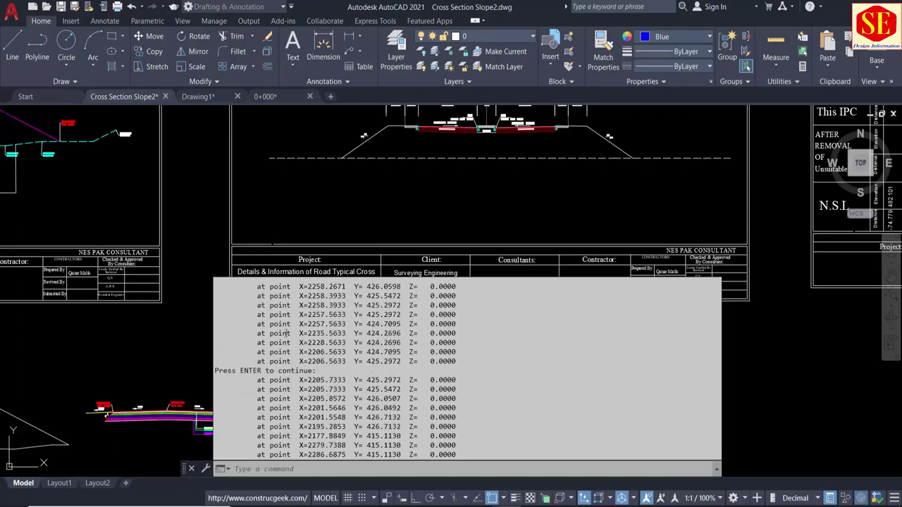
pyautogui.moveTo(271, 333); pyautogui.dragTo(345, 412)
pyautogui.scroll(2, 496, 351)
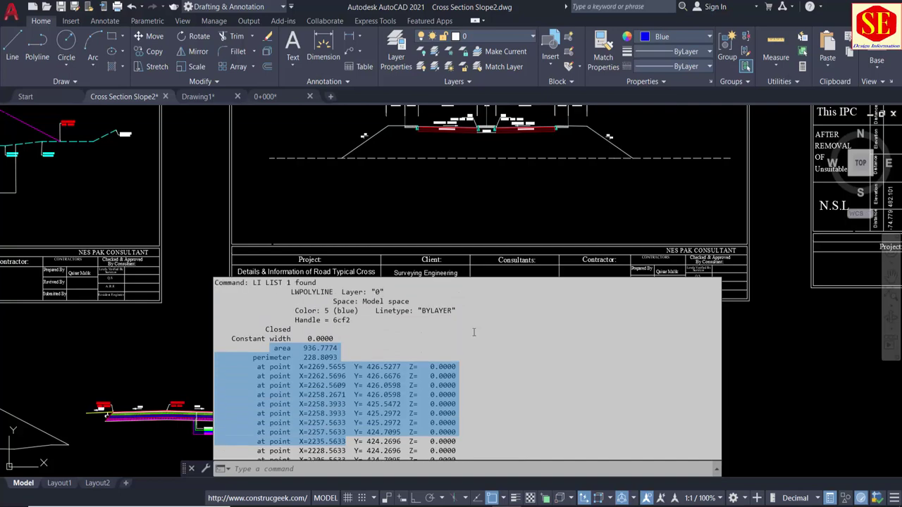
pyautogui.click(453, 320)
pyautogui.scroll(1, 453, 320)
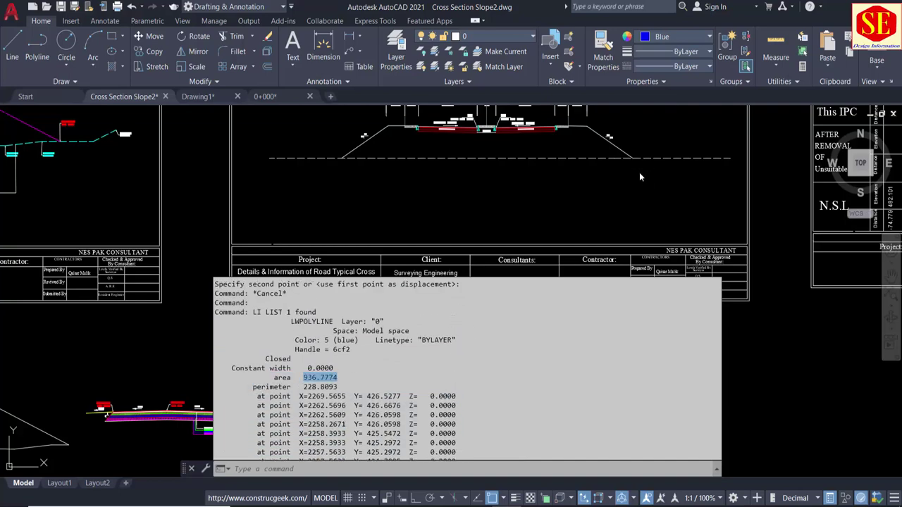
pyautogui.scroll(2, 658, 191)
pyautogui.scroll(2, 666, 211)
pyautogui.scroll(2, 744, 169)
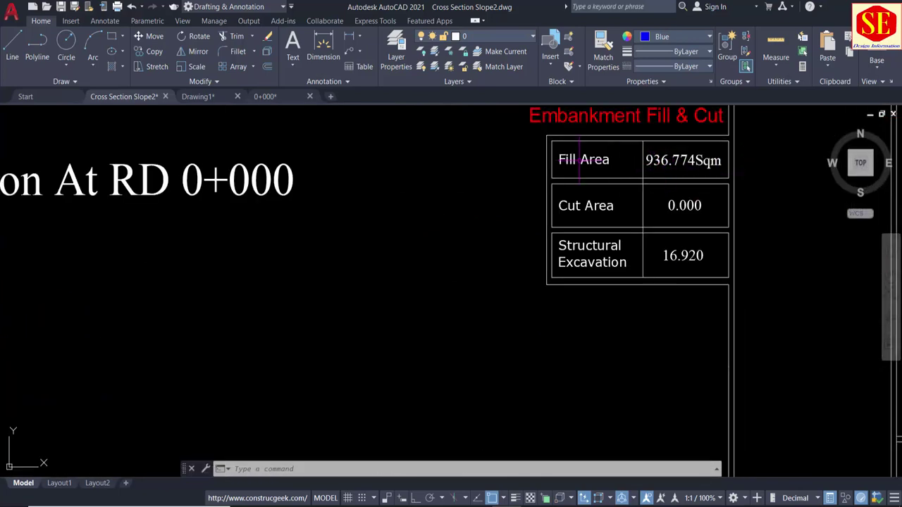
# Step: Undo the move, boundary and erase, restoring the drain's Structural Excavation outline and label
pyautogui.scroll(-4, 676, 161)
pyautogui.scroll(-2, 429, 328)
pyautogui.scroll(5, 477, 305)
pyautogui.scroll(2, 488, 288)
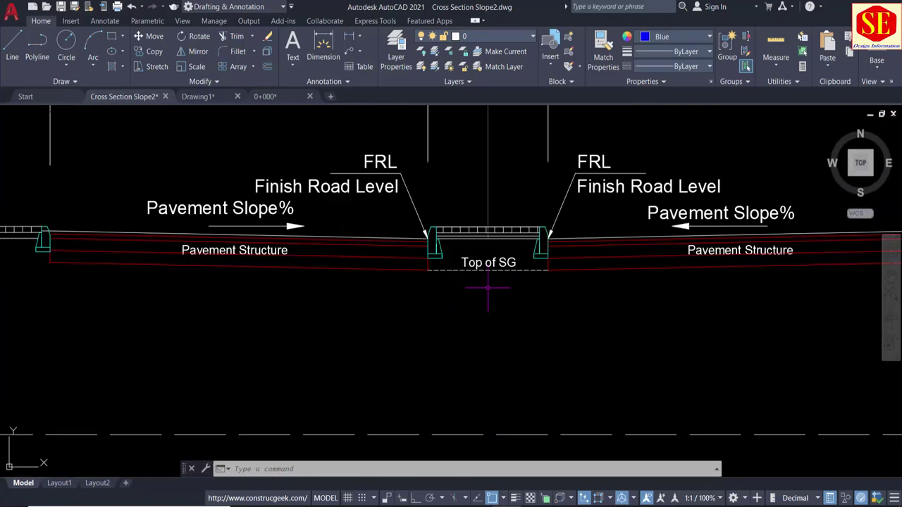
pyautogui.hotkey('ctrl', 'z')
pyautogui.hotkey('ctrl', 'z')
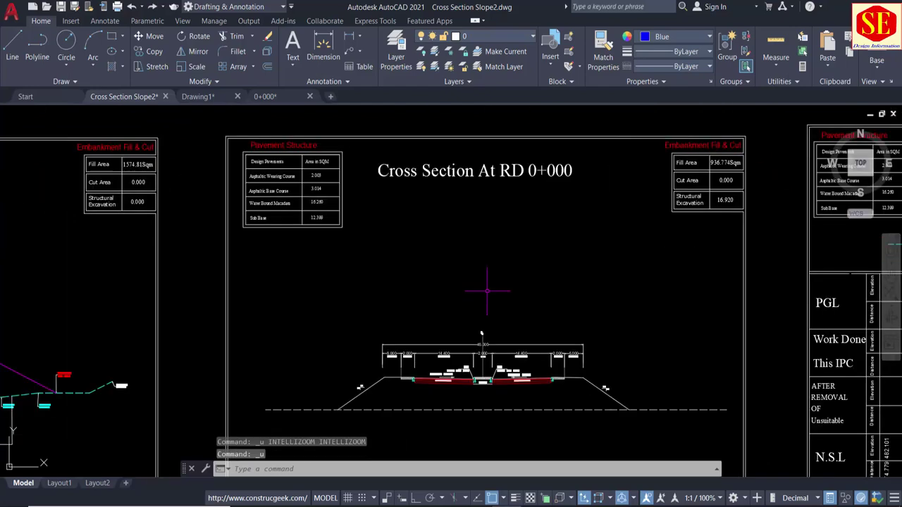
pyautogui.hotkey('ctrl', 'z')
pyautogui.hotkey('ctrl', 'z')
pyautogui.hotkey('ctrl', 'z')
pyautogui.hotkey('ctrl', 'z')
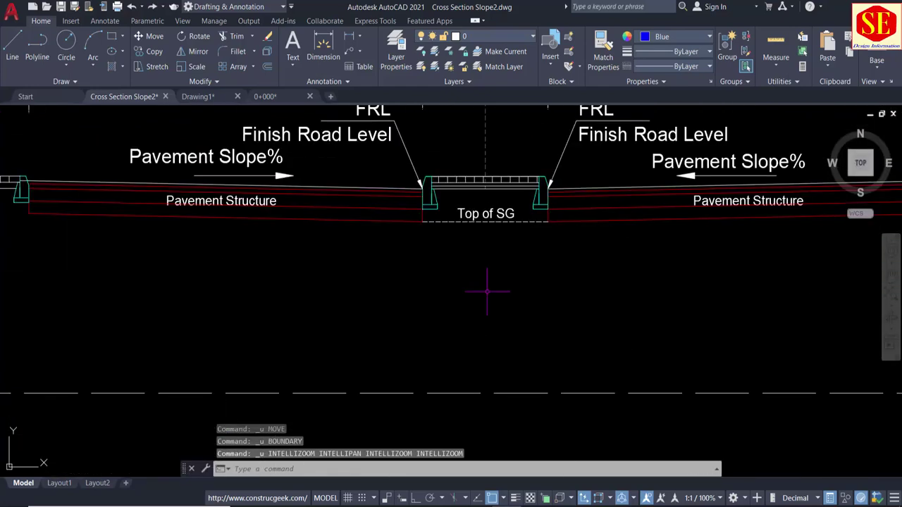
pyautogui.hotkey('ctrl', 'z')
pyautogui.press('Escape')
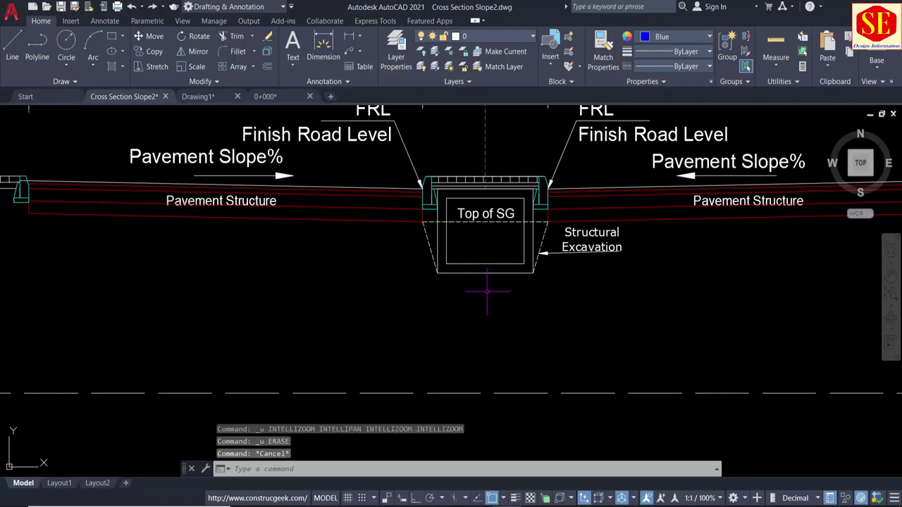
pyautogui.scroll(2, 514, 231)
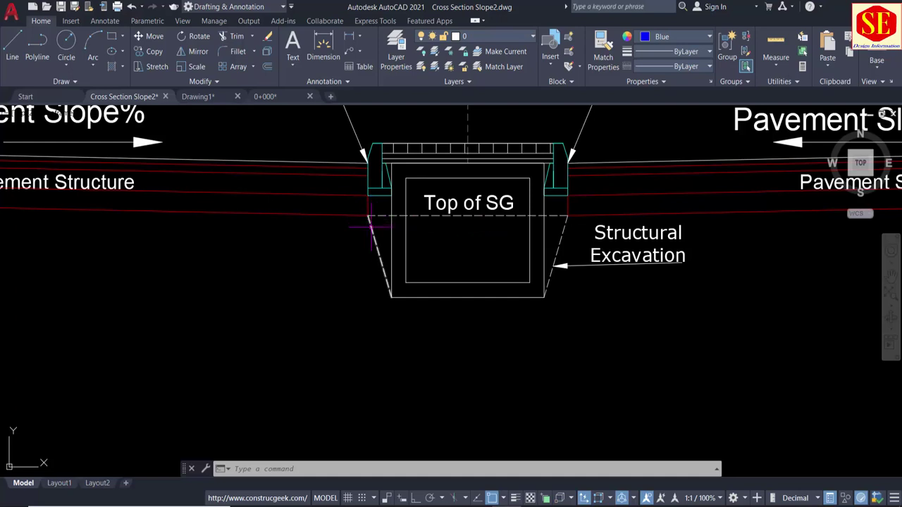
# Step: Begin copying the dashed excavation lines and Top of SG box outline, then cancel
pyautogui.write('c')
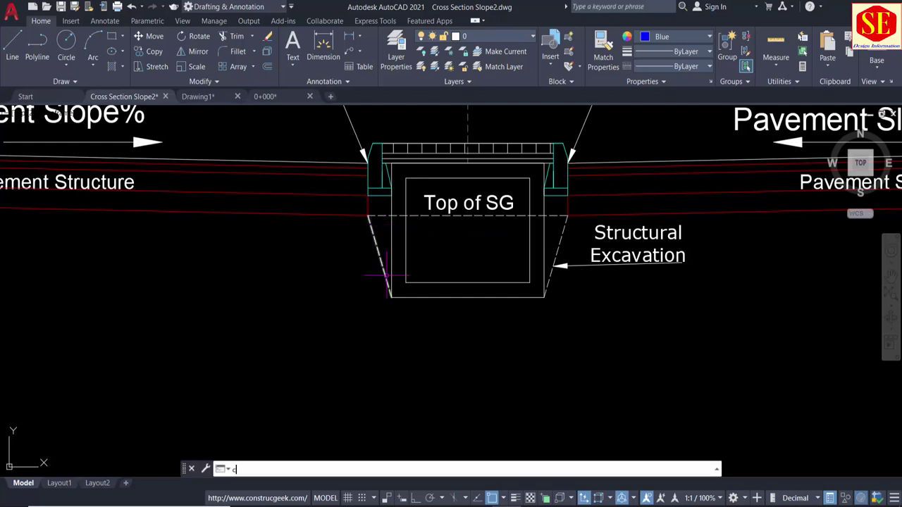
pyautogui.press('Escape')
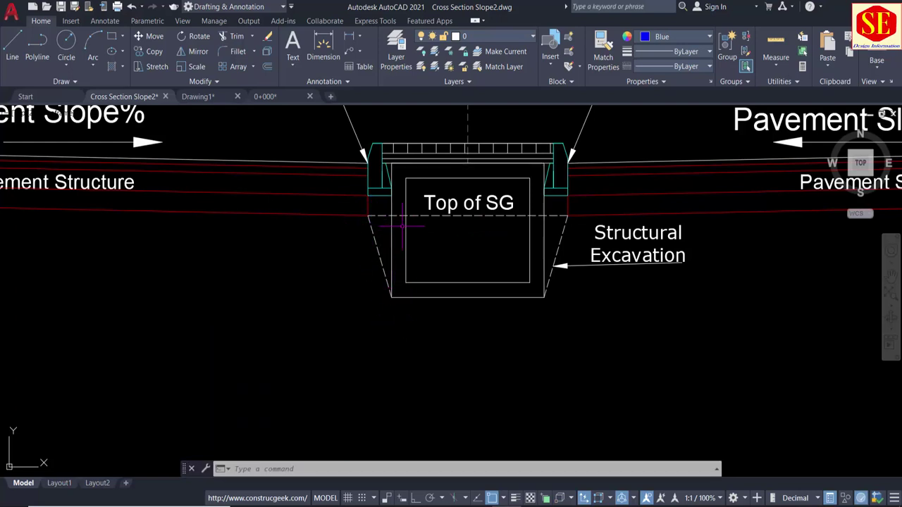
pyautogui.write('co')
pyautogui.press('Return')
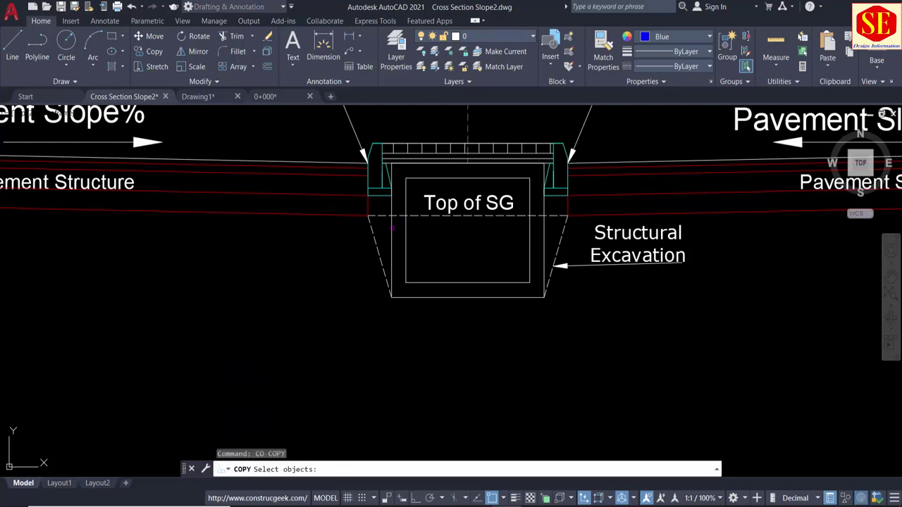
pyautogui.click(376, 243)
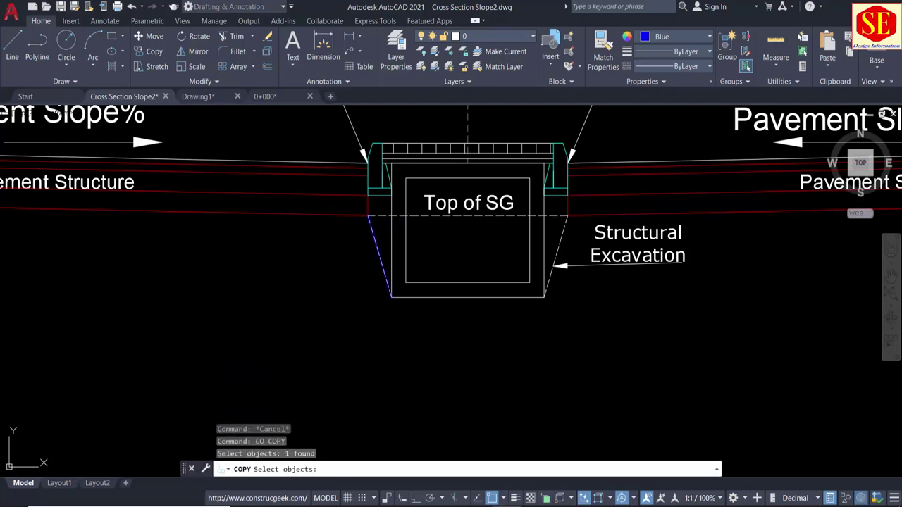
pyautogui.click(542, 214)
pyautogui.click(567, 237)
pyautogui.click(558, 245)
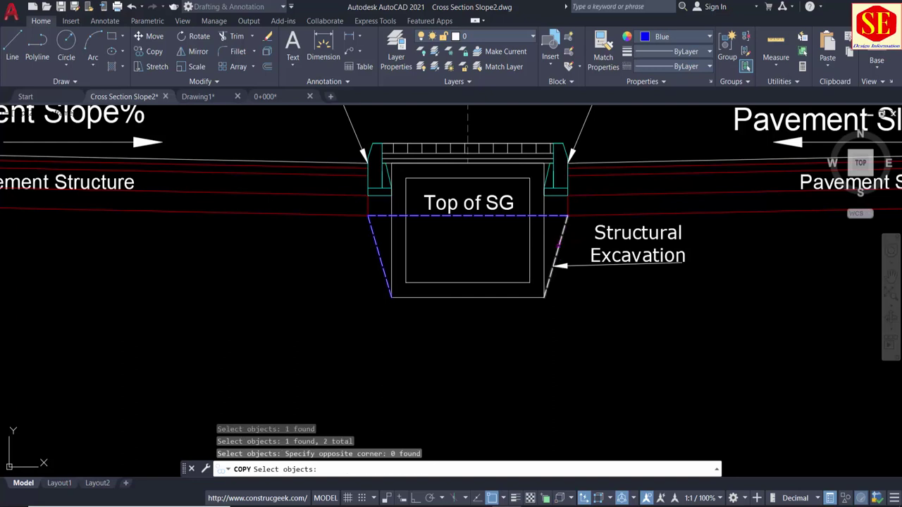
pyautogui.click(559, 244)
pyautogui.click(503, 297)
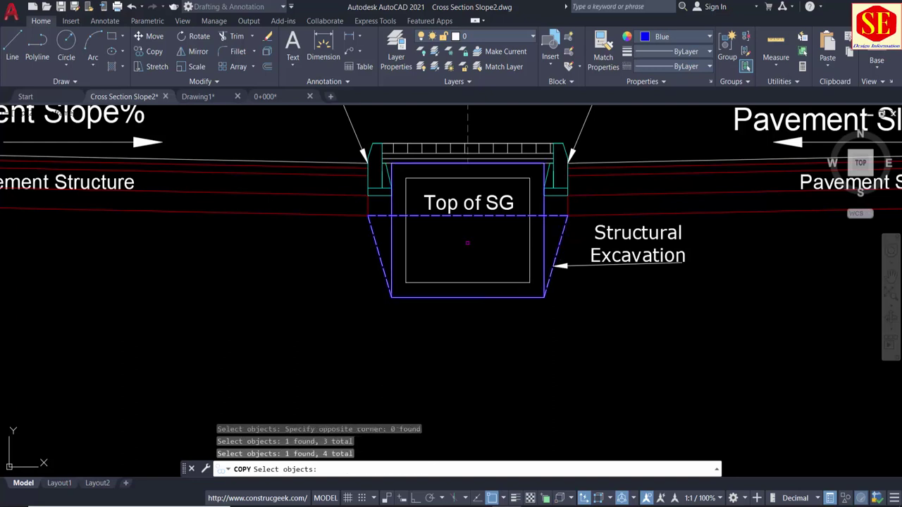
pyautogui.press('Escape')
# Step: Trim the inner rectangle edges below the dashed line and erase the bottom inner line
pyautogui.write('tr')
pyautogui.press('Return')
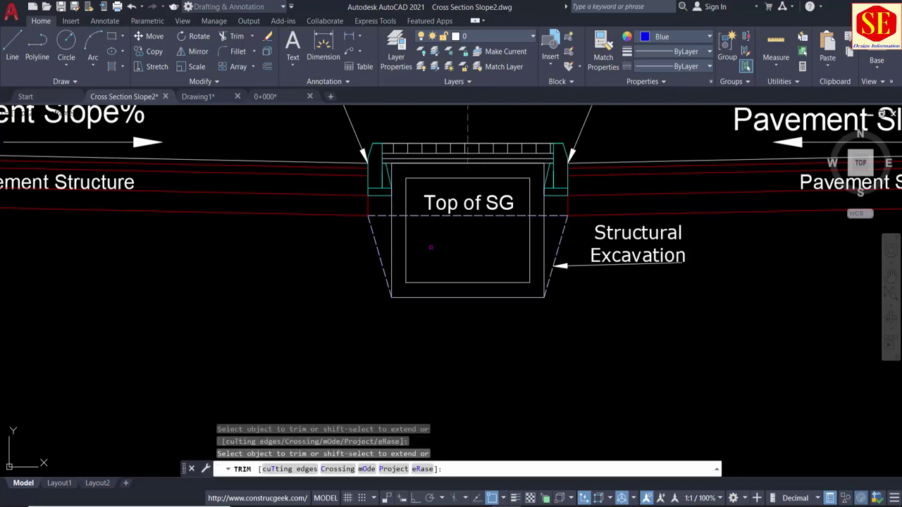
pyautogui.moveTo(422, 248); pyautogui.dragTo(382, 258)
pyautogui.click(406, 250)
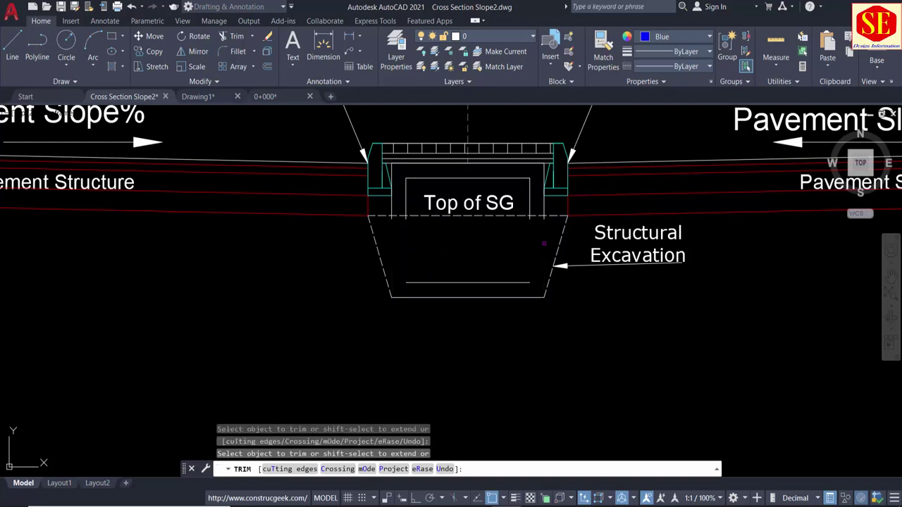
pyautogui.press('Escape')
pyautogui.click(433, 283)
pyautogui.write('e')
pyautogui.press('Return')
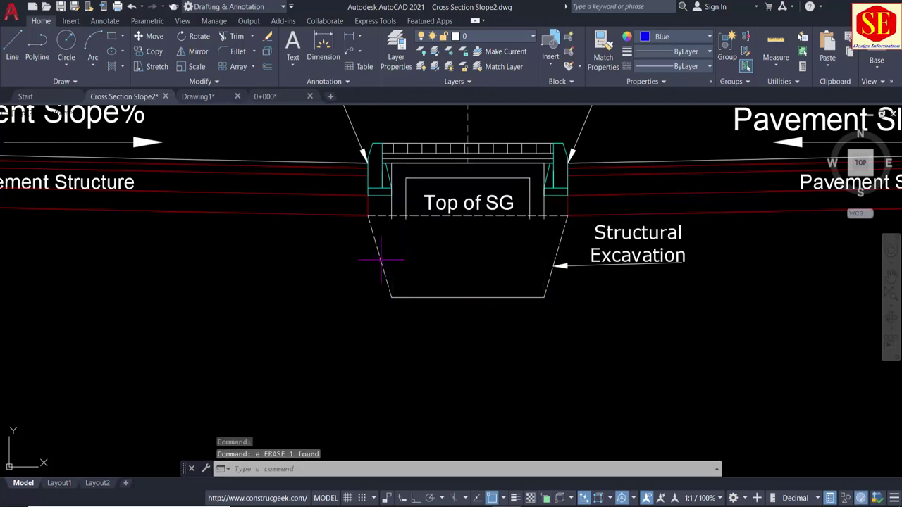
pyautogui.moveTo(433, 251); pyautogui.dragTo(378, 269, button='middle')
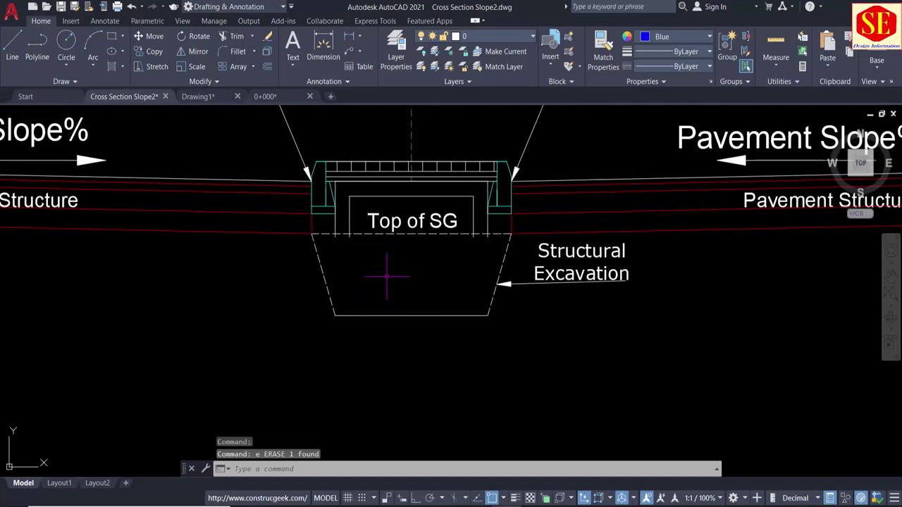
# Step: Create a closed boundary polyline around the structural excavation trapezoid
pyautogui.write('l')
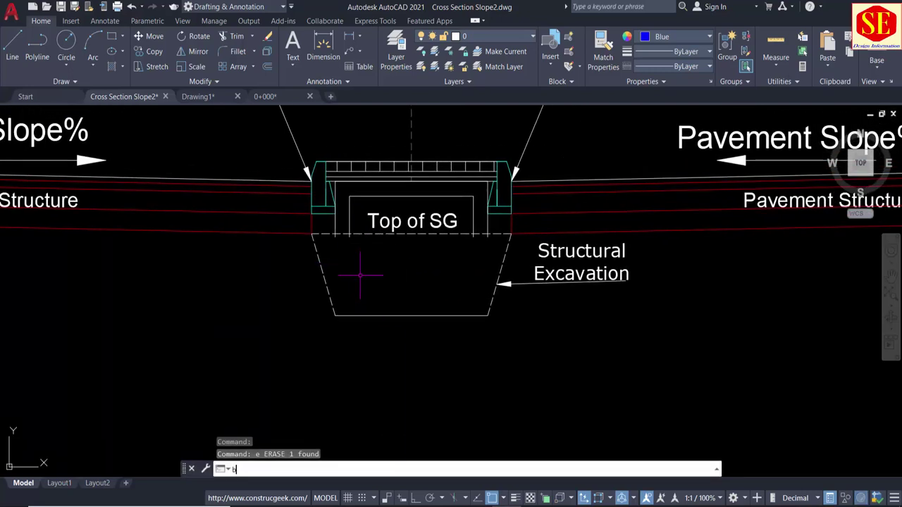
pyautogui.write('o')
pyautogui.press('Return')
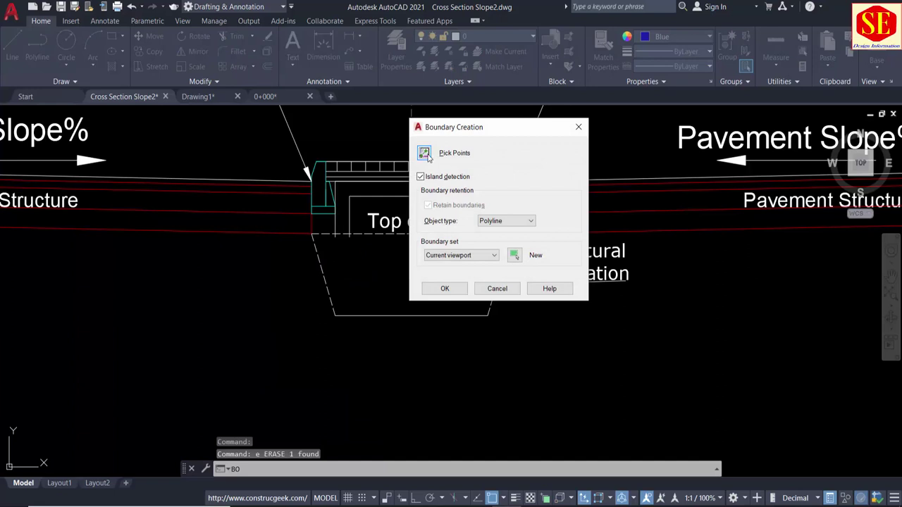
pyautogui.click(425, 154)
pyautogui.click(402, 271)
pyautogui.press('Return')
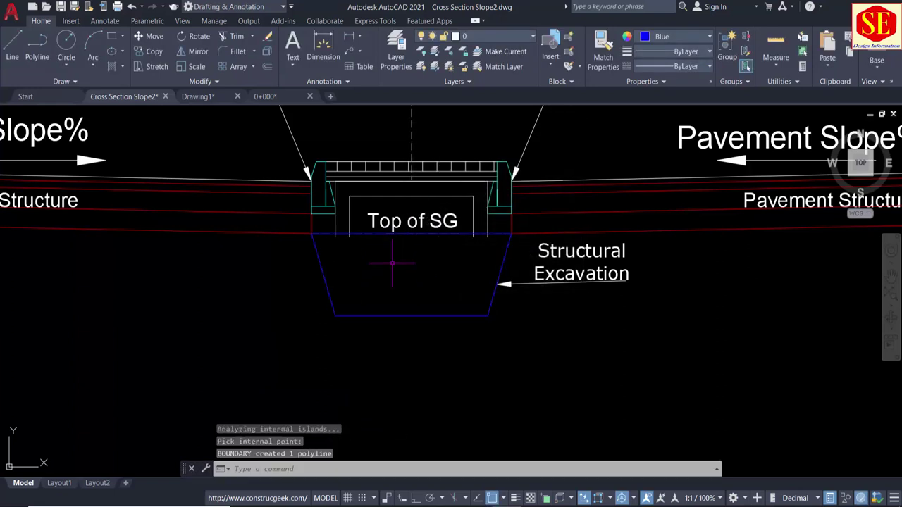
# Step: Measure the boundary with AREA Object: area 16.9202, perimeter 18.0704
pyautogui.write('aa')
pyautogui.press('Return')
pyautogui.write('o')
pyautogui.press('Return')
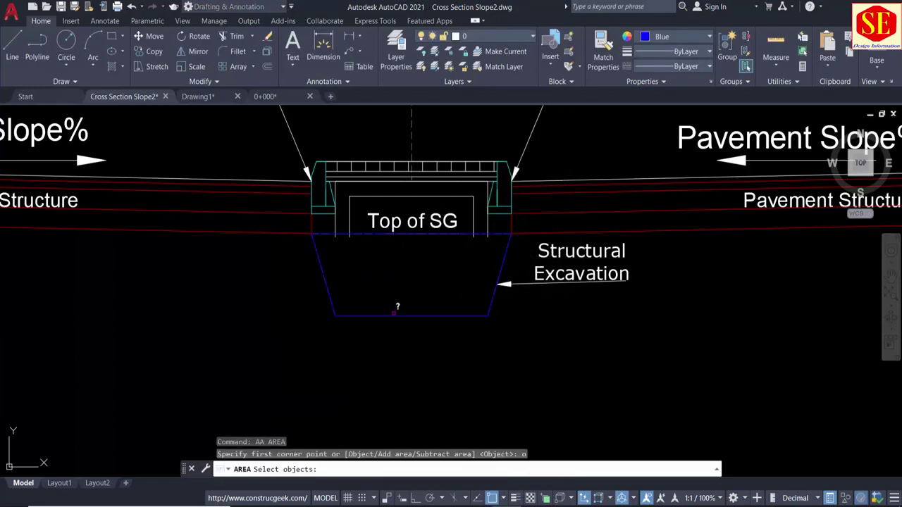
pyautogui.click(391, 314)
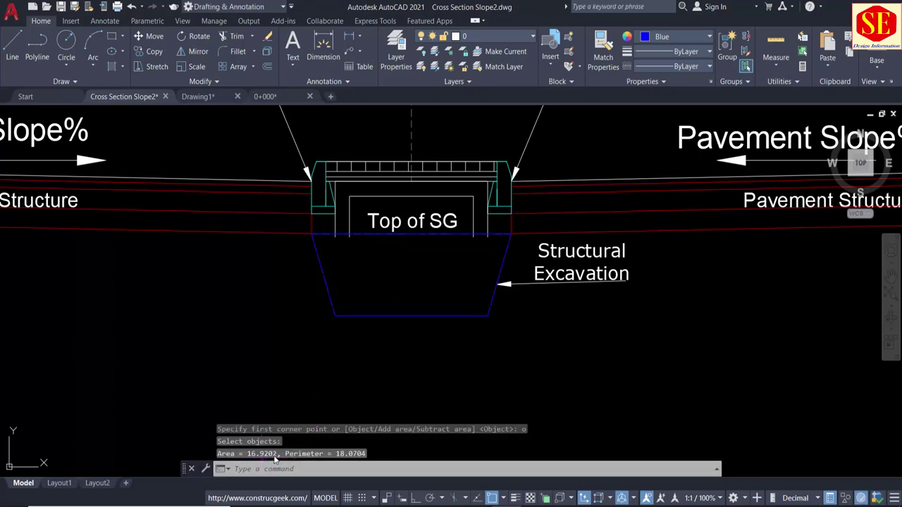
pyautogui.scroll(-5, 382, 303)
pyautogui.moveTo(320, 291); pyautogui.dragTo(278, 370, button='middle')
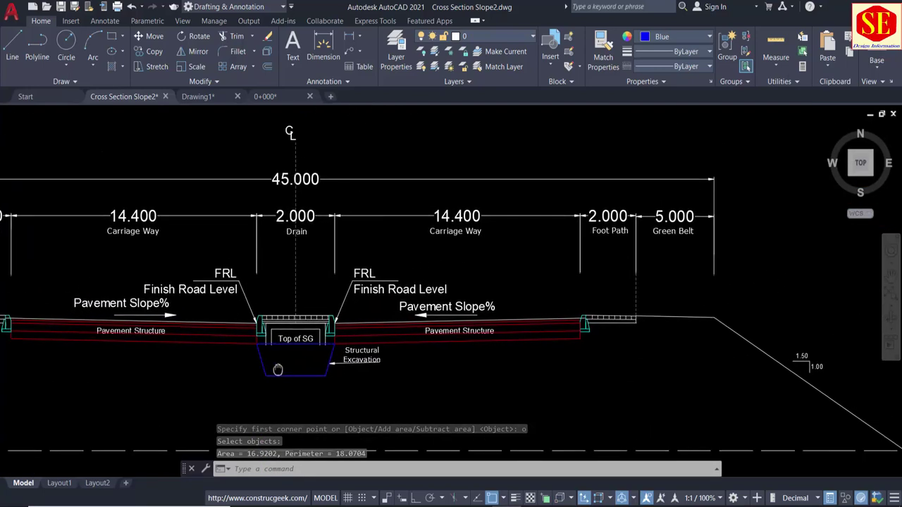
pyautogui.scroll(-3, 278, 370)
pyautogui.scroll(-2, 292, 338)
pyautogui.moveTo(415, 352); pyautogui.dragTo(348, 417, button='middle')
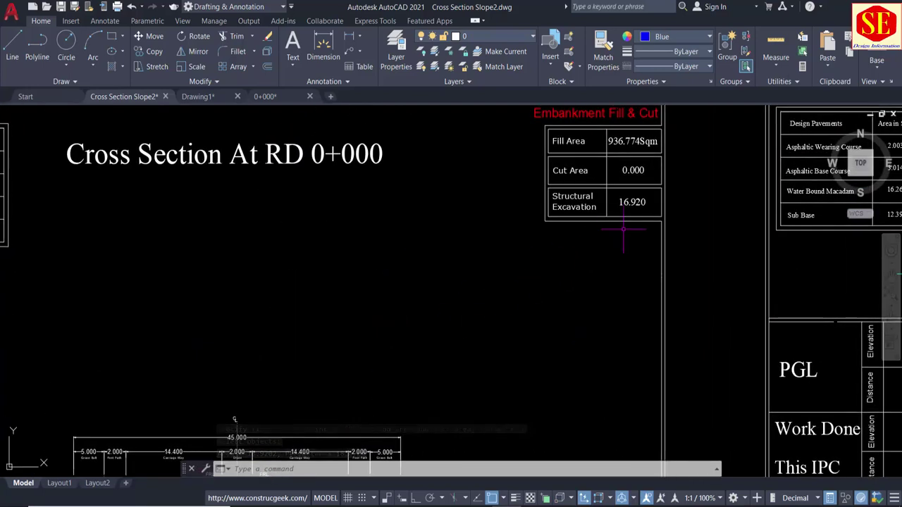
pyautogui.scroll(4, 623, 229)
pyautogui.scroll(-3, 614, 207)
pyautogui.scroll(-3, 612, 210)
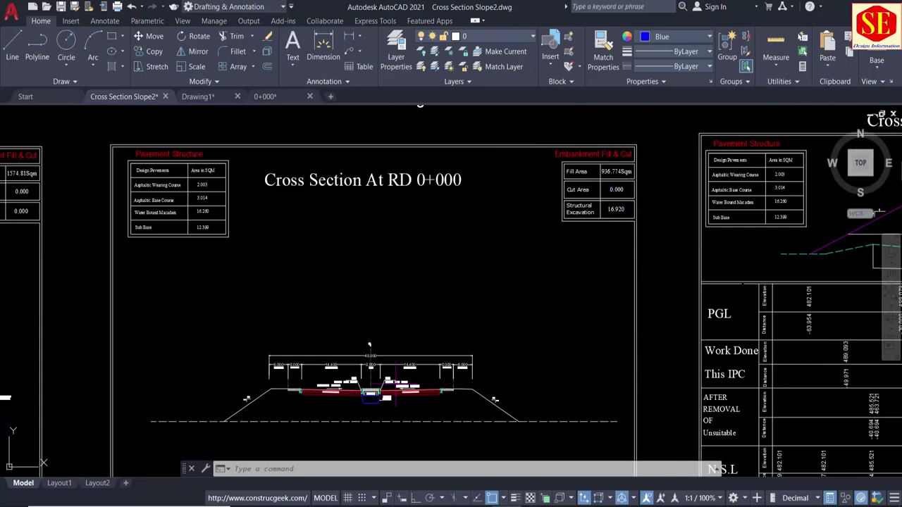
pyautogui.scroll(4, 395, 395)
pyautogui.scroll(3, 354, 422)
pyautogui.moveTo(354, 423); pyautogui.dragTo(363, 343, button='middle')
pyautogui.scroll(4, 370, 258)
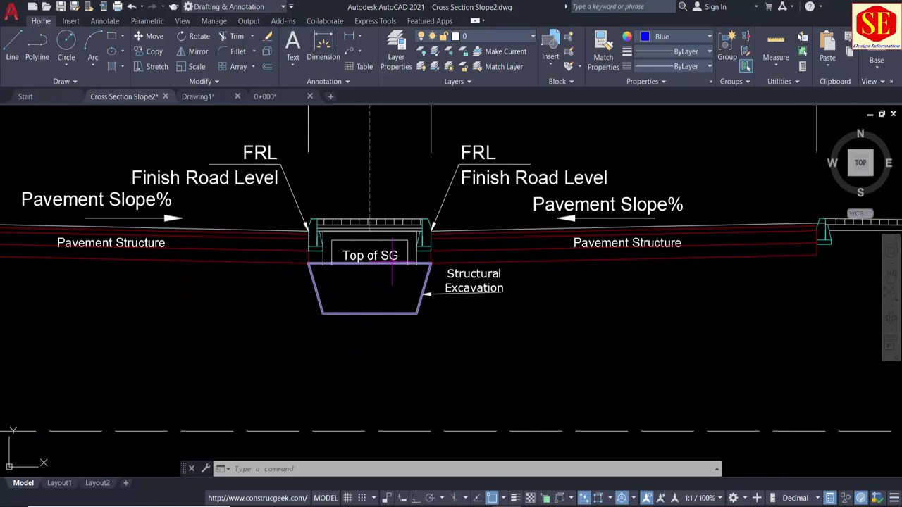
# Step: Erase the excavation boundary polyline
pyautogui.click(392, 265)
pyautogui.write('e')
pyautogui.press('Return')
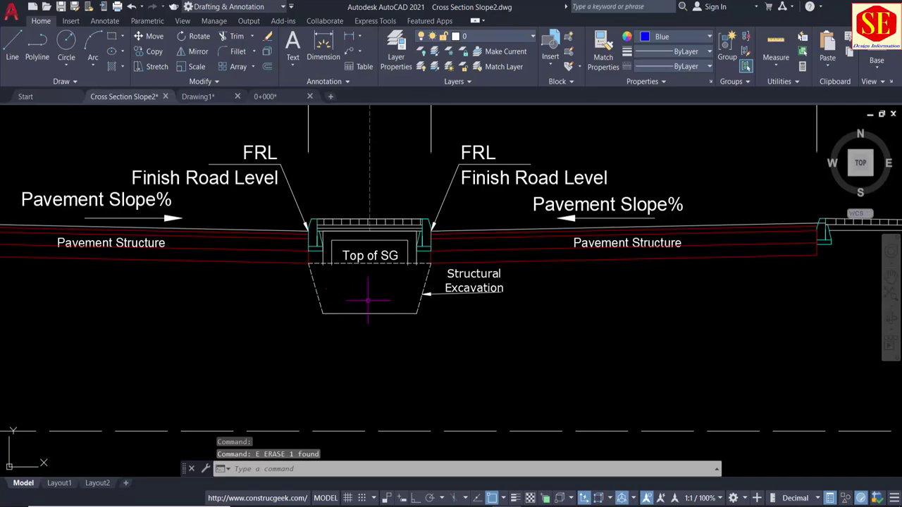
# Step: Zoom out over the sheets and centre the Embankment Fill & Cut area table
pyautogui.scroll(-2, 374, 285)
pyautogui.scroll(-2, 385, 284)
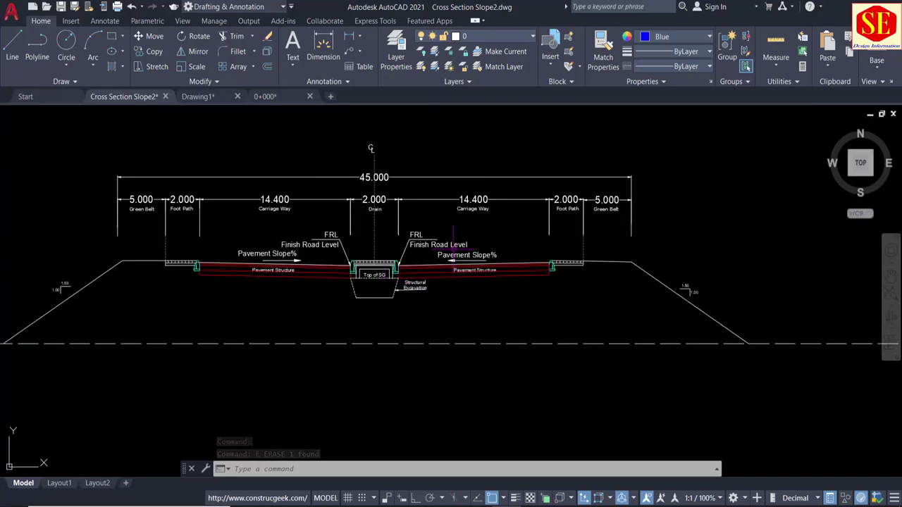
pyautogui.scroll(-2, 454, 239)
pyautogui.moveTo(531, 187); pyautogui.dragTo(463, 420, button='middle')
pyautogui.scroll(4, 719, 197)
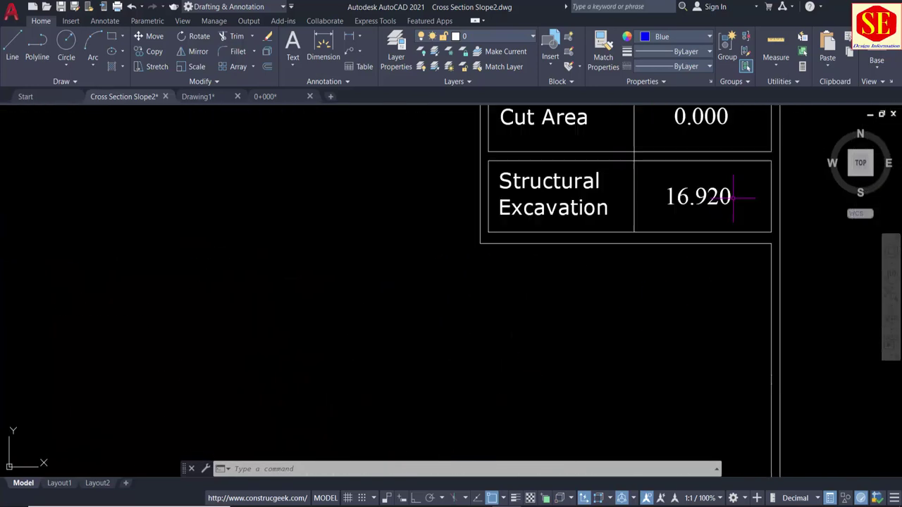
pyautogui.moveTo(718, 196); pyautogui.dragTo(551, 246, button='middle')
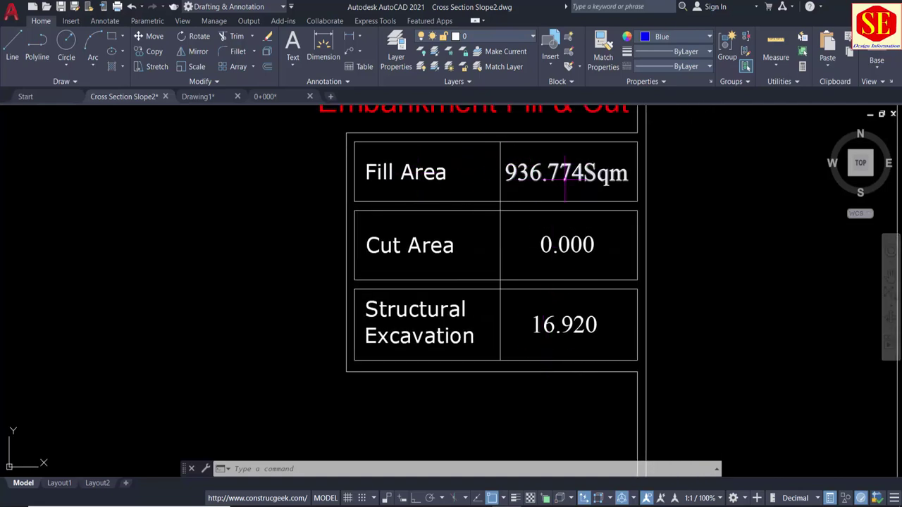
pyautogui.scroll(-5, 573, 261)
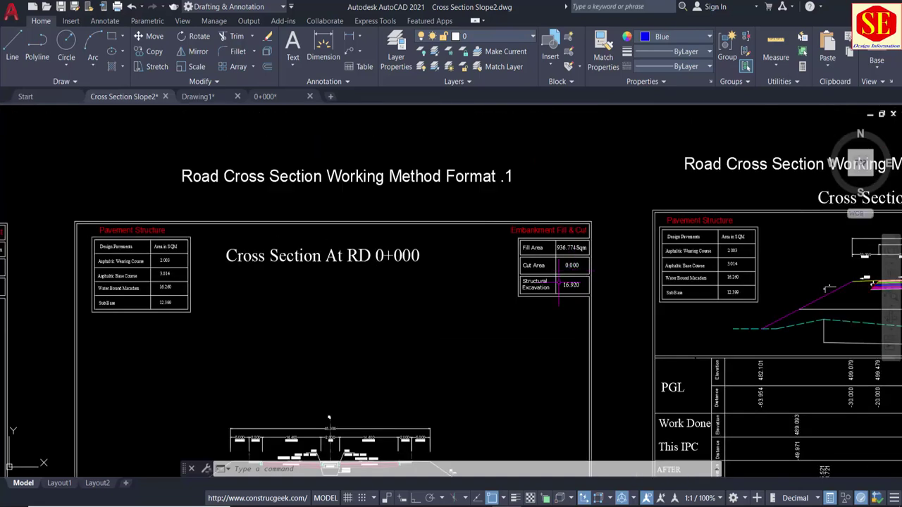
pyautogui.scroll(2, 407, 330)
pyautogui.scroll(2, 380, 352)
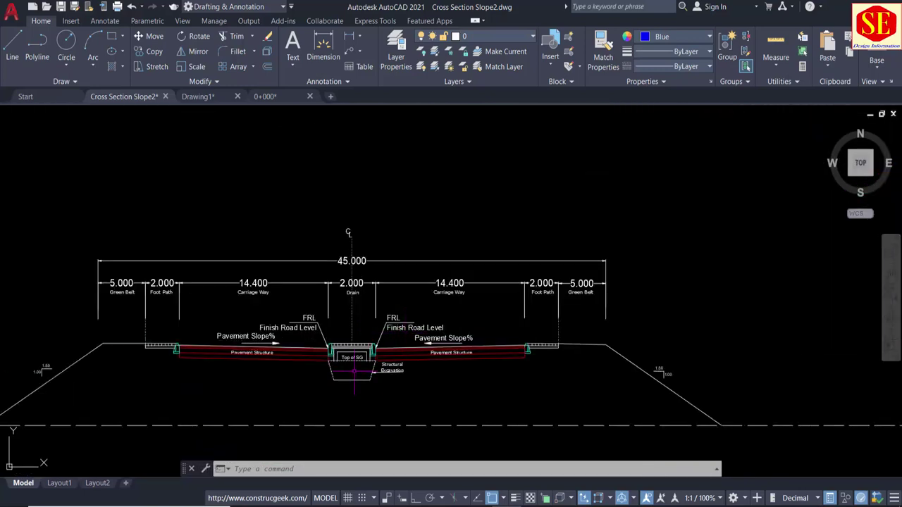
pyautogui.scroll(-3, 360, 368)
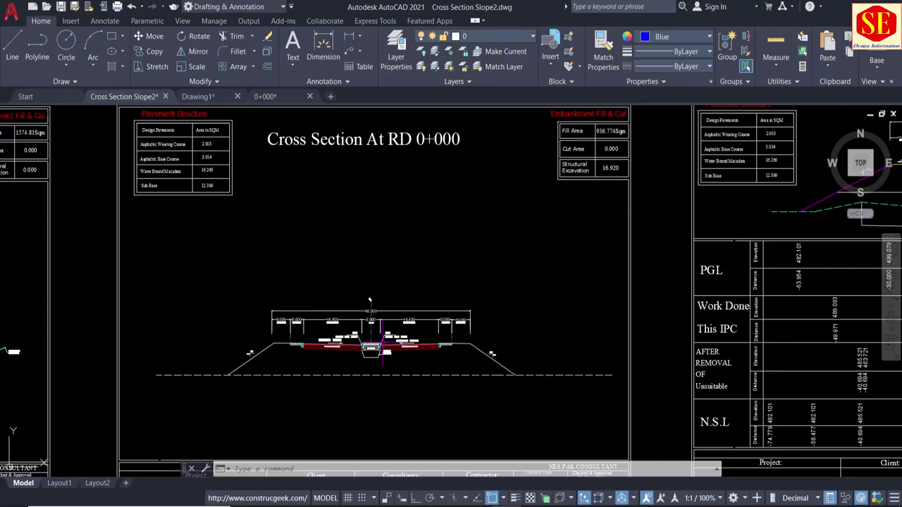
pyautogui.scroll(2, 382, 346)
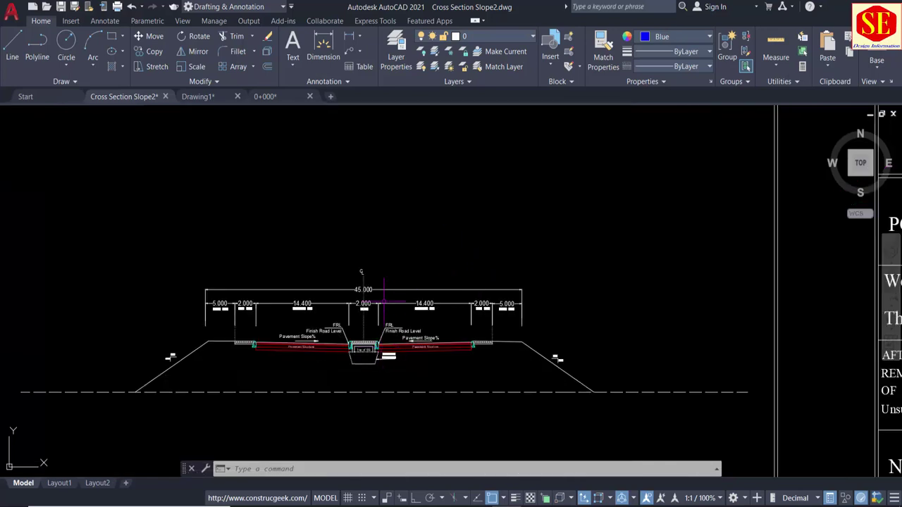
pyautogui.scroll(1, 394, 345)
pyautogui.scroll(-1, 574, 192)
pyautogui.scroll(8, 606, 317)
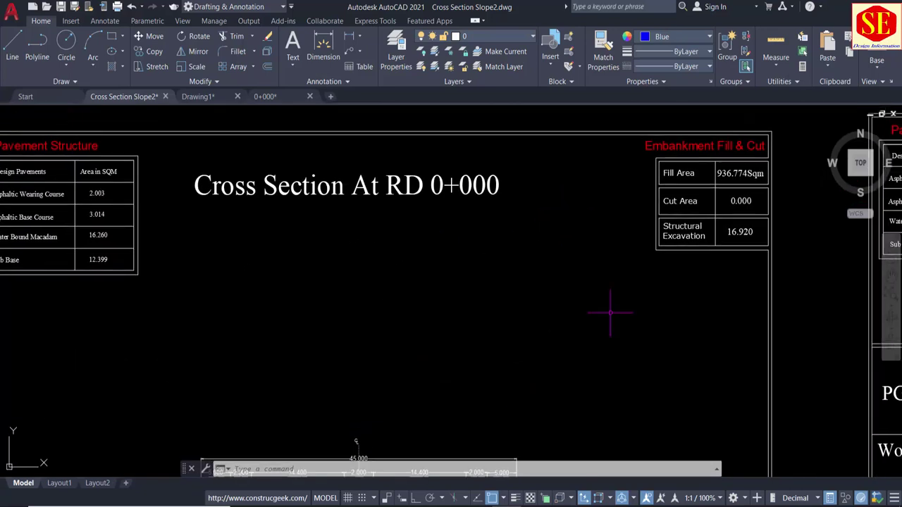
pyautogui.scroll(2, 722, 234)
pyautogui.moveTo(722, 234); pyautogui.dragTo(556, 264, button='middle')
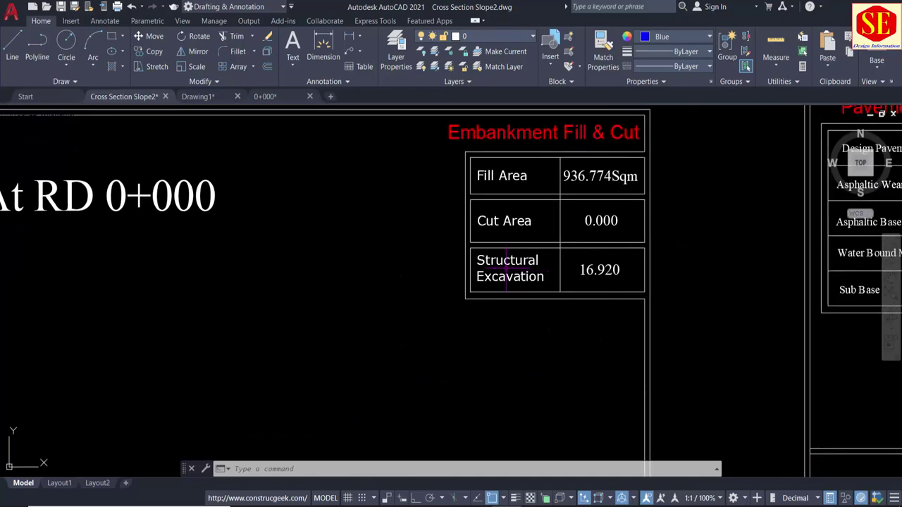
# Step: Pan to the With Unsuitable Material sheet showing Fill Area 936.774 and Cut Area 0.000
pyautogui.scroll(-3, 437, 282)
pyautogui.scroll(-1, 348, 373)
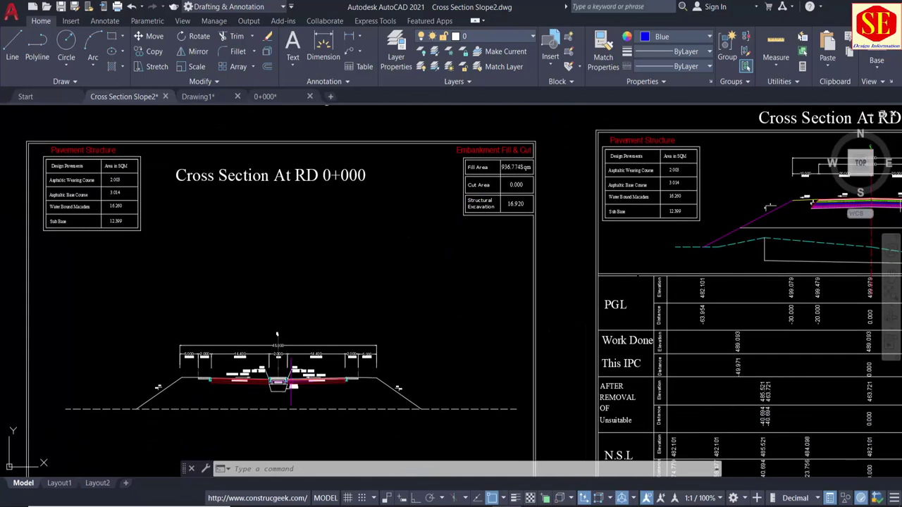
pyautogui.scroll(1, 281, 366)
pyautogui.scroll(-3, 275, 377)
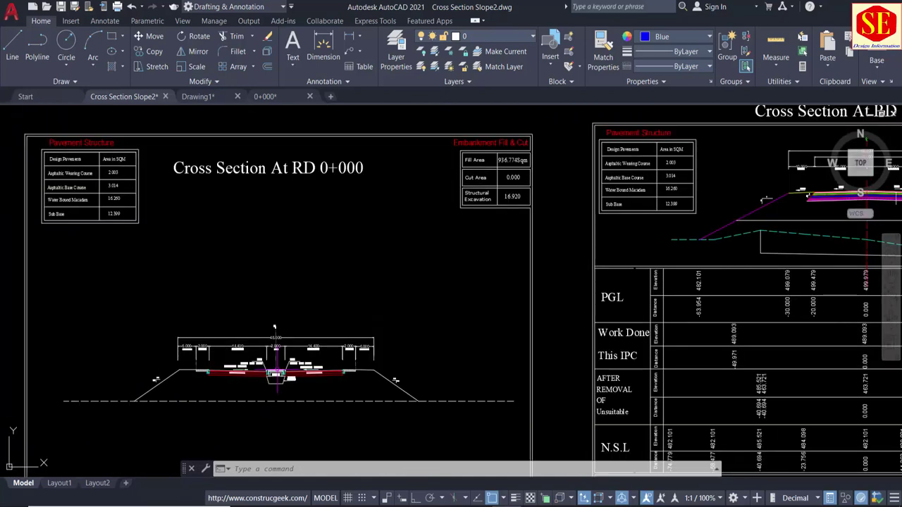
pyautogui.scroll(5, 273, 385)
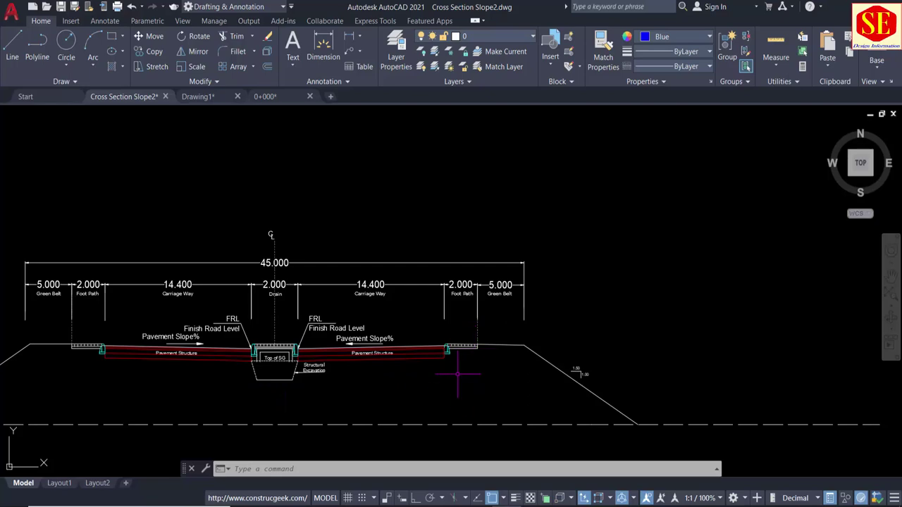
pyautogui.scroll(-2, 480, 336)
pyautogui.scroll(-2, 472, 211)
pyautogui.scroll(2, 494, 177)
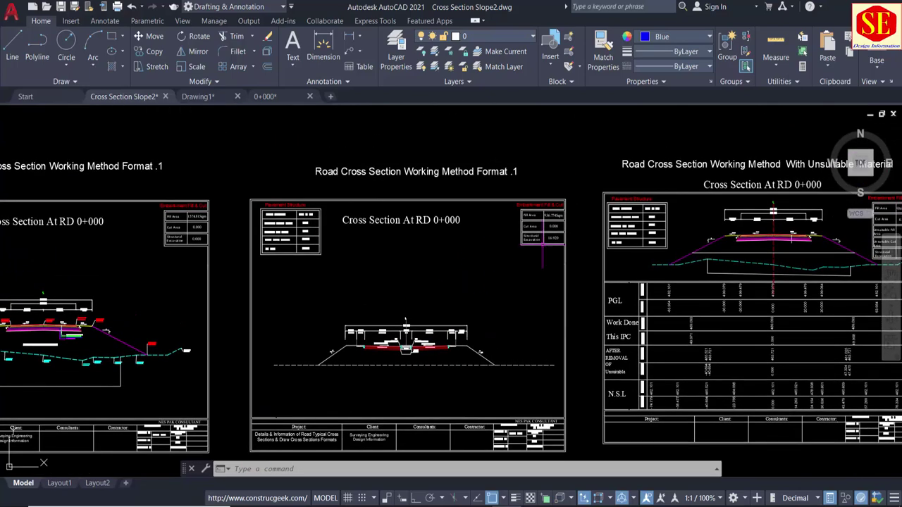
pyautogui.scroll(4, 549, 235)
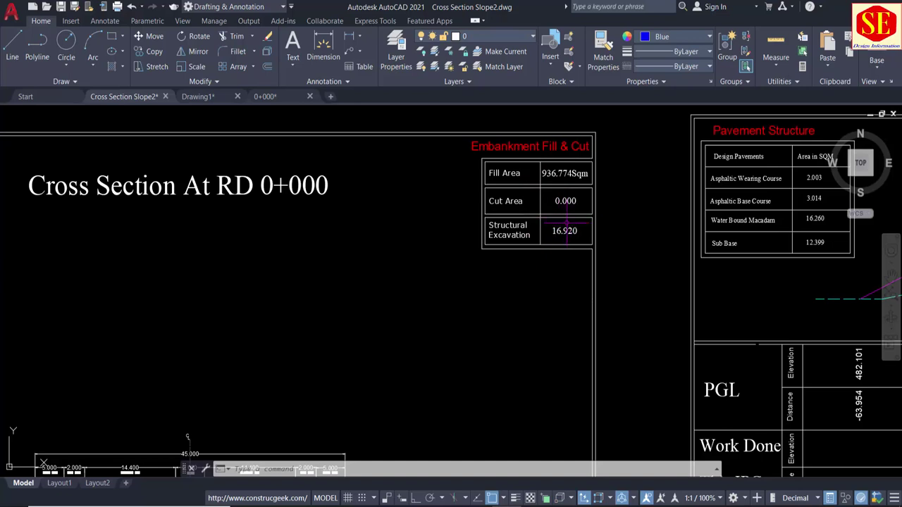
pyautogui.scroll(-2, 565, 225)
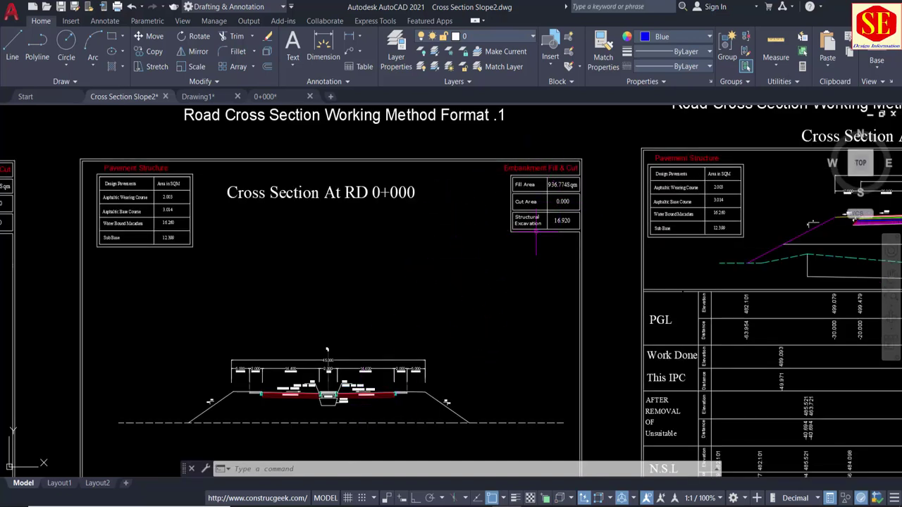
pyautogui.scroll(2, 604, 189)
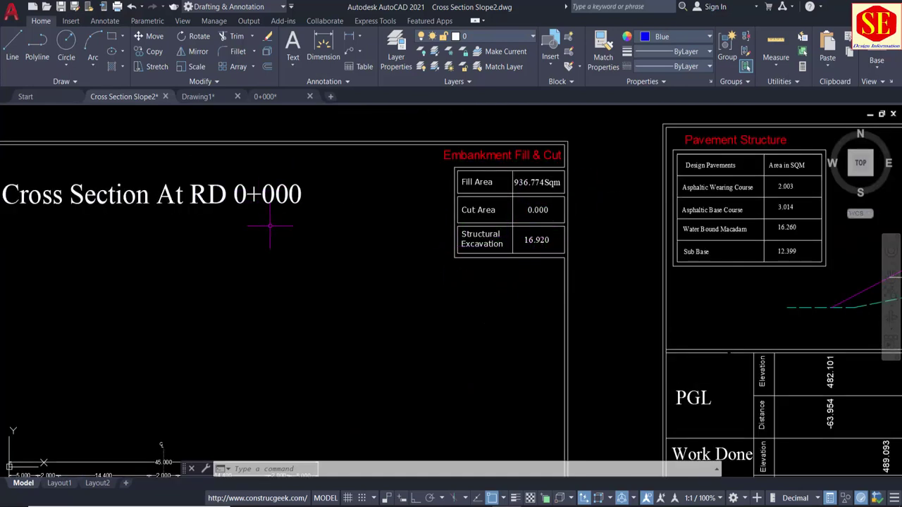
pyautogui.scroll(-5, 264, 220)
pyautogui.moveTo(421, 184); pyautogui.dragTo(288, 192, button='middle')
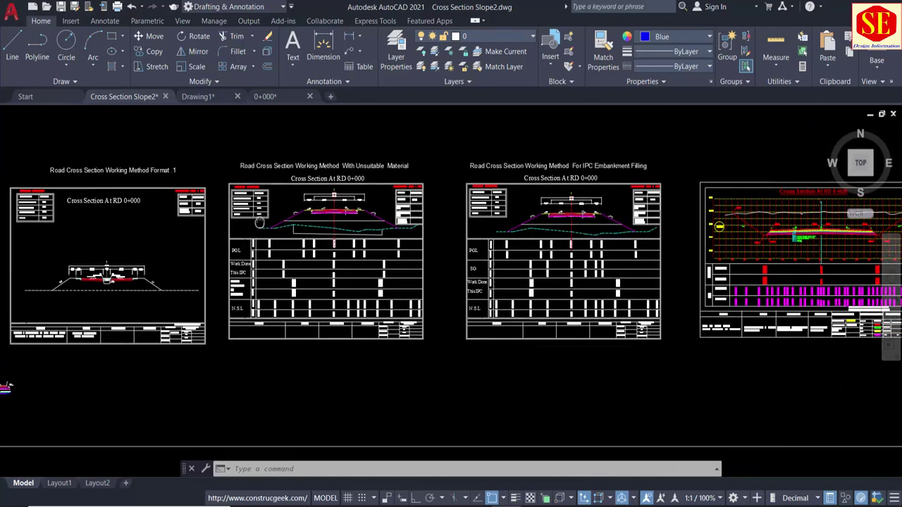
pyautogui.scroll(4, 288, 191)
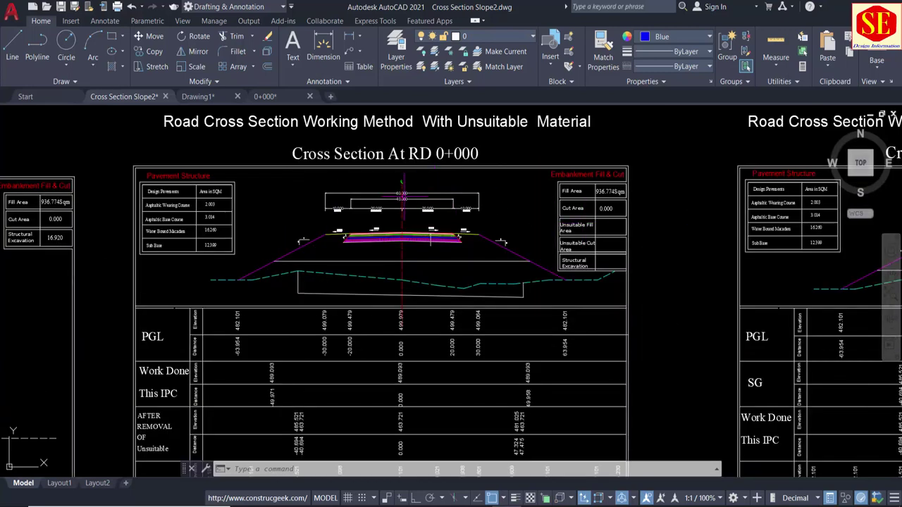
pyautogui.scroll(2, 597, 194)
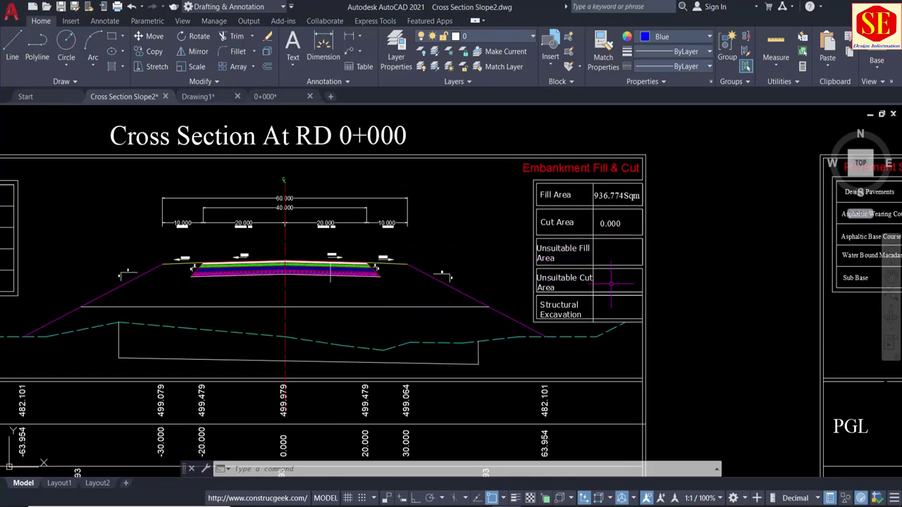
pyautogui.scroll(1, 596, 304)
pyautogui.scroll(1, 589, 282)
pyautogui.scroll(1, 582, 252)
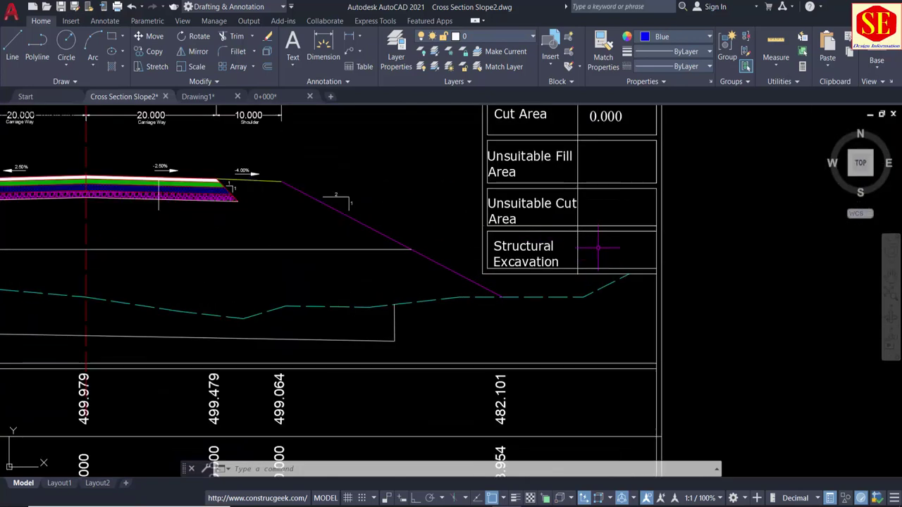
pyautogui.scroll(-5, 612, 248)
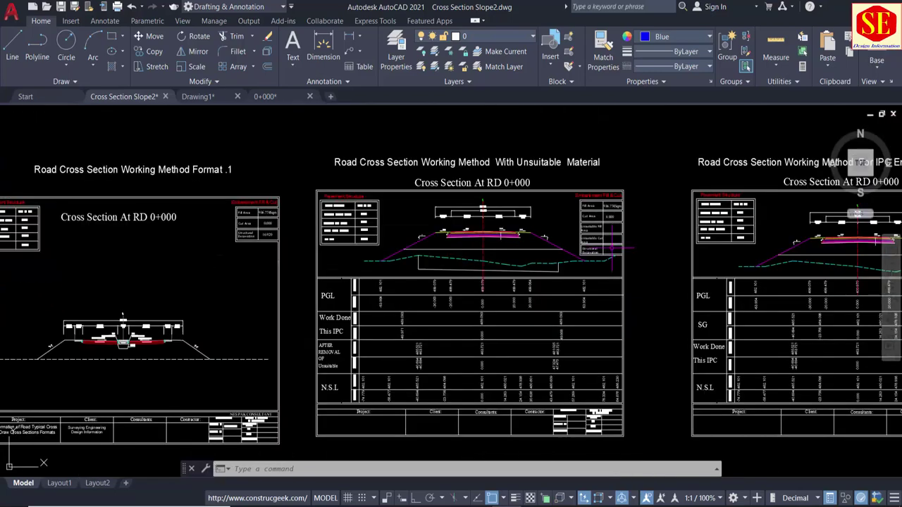
pyautogui.moveTo(562, 334); pyautogui.dragTo(564, 307, button='middle')
pyautogui.scroll(2, 518, 232)
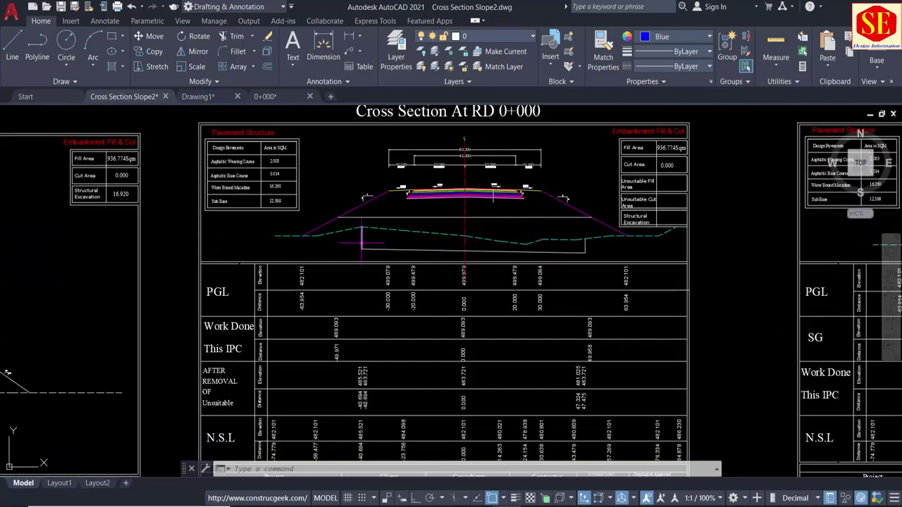
pyautogui.moveTo(492, 258); pyautogui.dragTo(427, 299, button='middle')
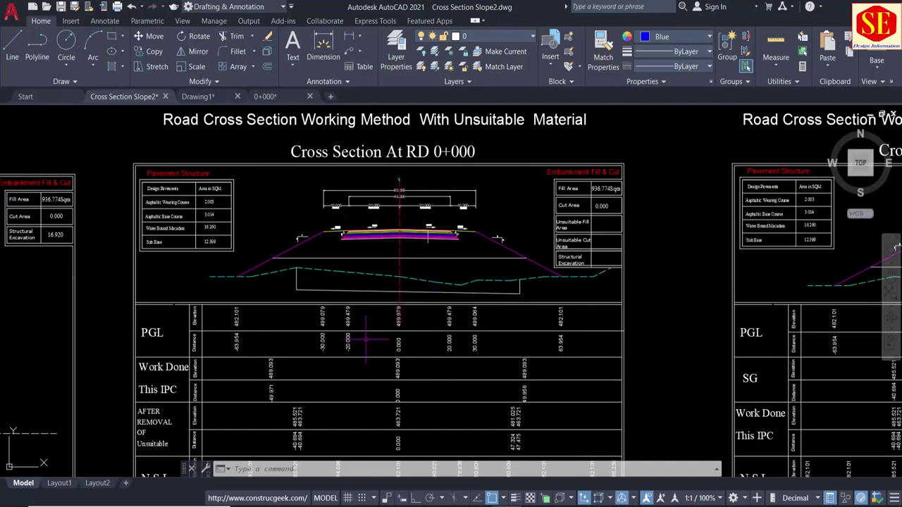
pyautogui.scroll(2, 401, 276)
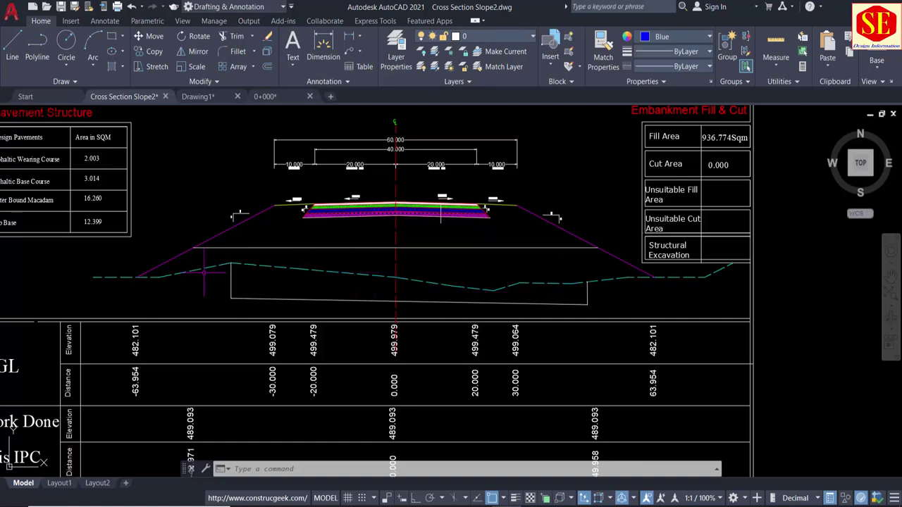
pyautogui.moveTo(593, 290); pyautogui.dragTo(590, 279, button='middle')
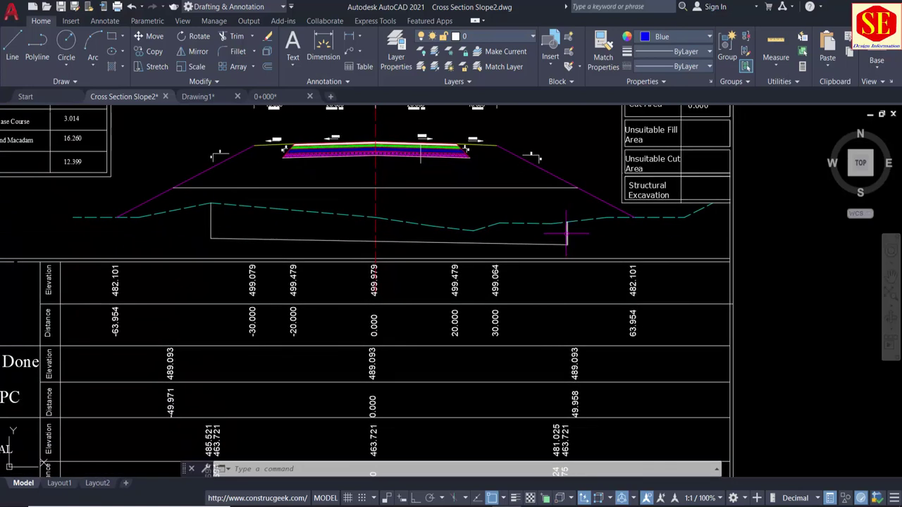
pyautogui.scroll(2, 590, 279)
pyautogui.moveTo(467, 255); pyautogui.dragTo(631, 276, button='middle')
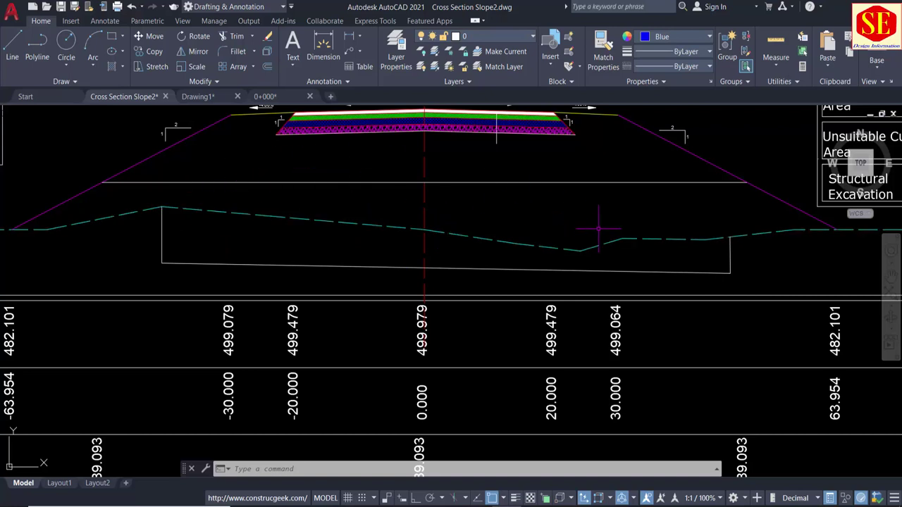
pyautogui.click(166, 208)
pyautogui.scroll(-5, 356, 261)
pyautogui.moveTo(355, 264); pyautogui.dragTo(363, 198, button='middle')
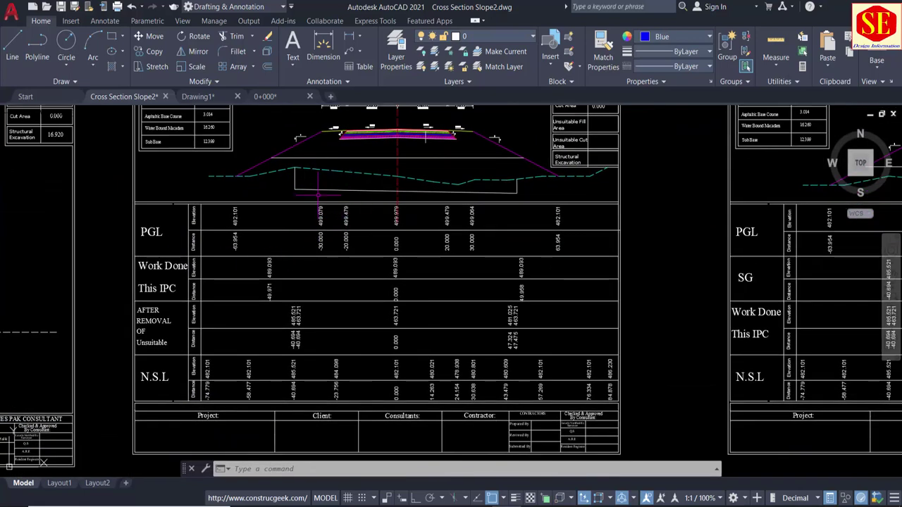
pyautogui.scroll(2, 170, 297)
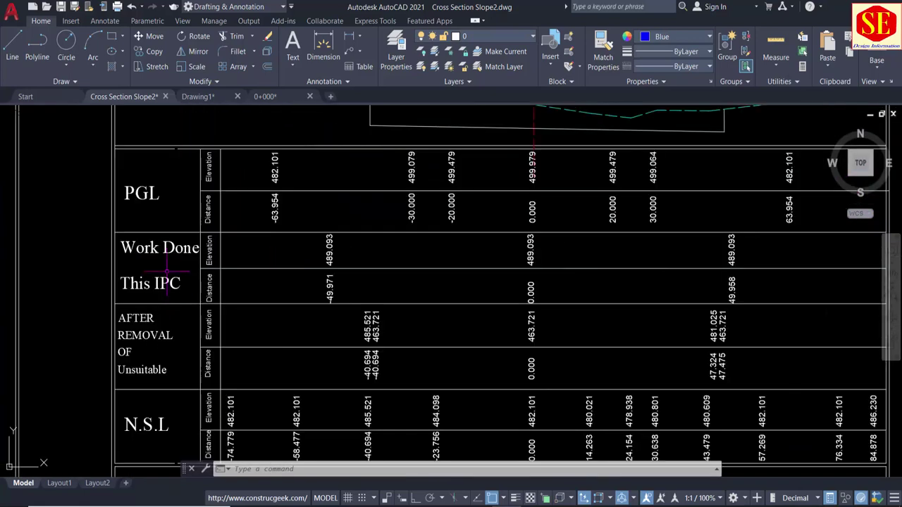
pyautogui.moveTo(151, 278); pyautogui.dragTo(145, 203, button='middle')
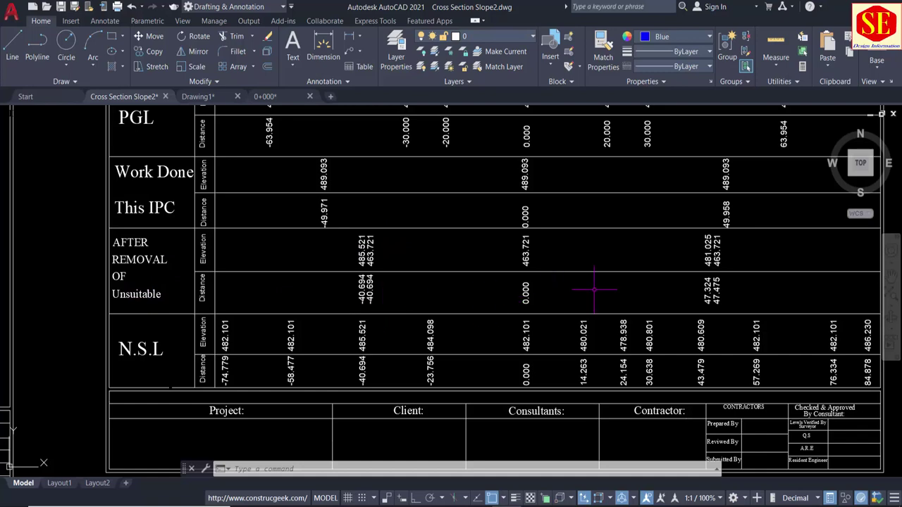
pyautogui.scroll(-2, 525, 240)
pyautogui.moveTo(486, 237); pyautogui.dragTo(487, 363, button='middle')
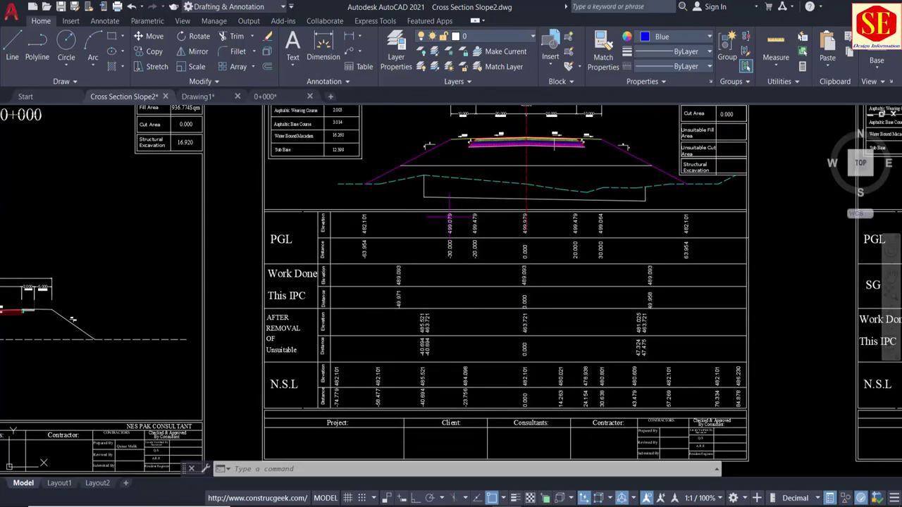
pyautogui.scroll(4, 418, 201)
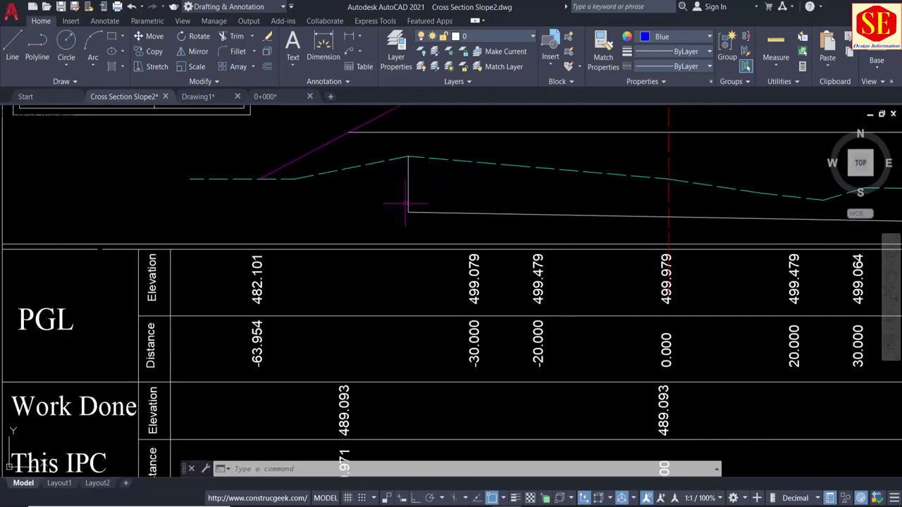
pyautogui.moveTo(715, 201); pyautogui.dragTo(470, 208, button='middle')
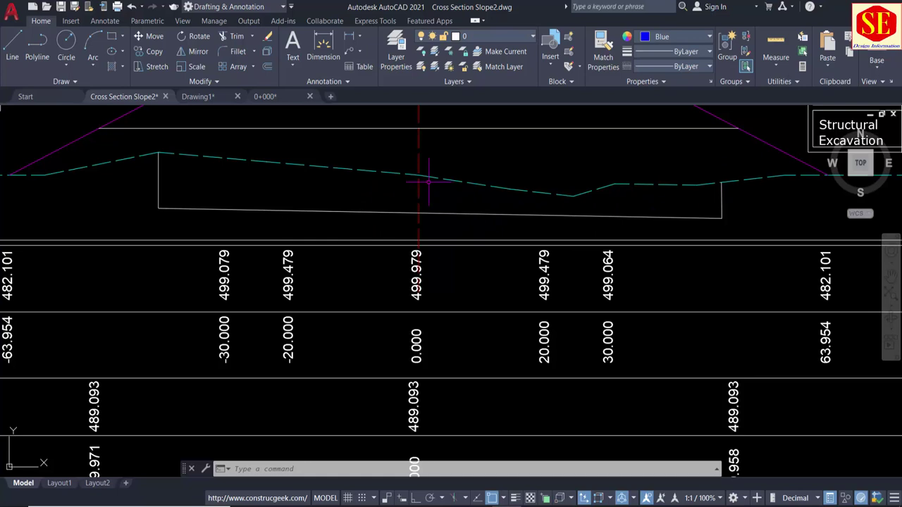
pyautogui.scroll(-2, 427, 182)
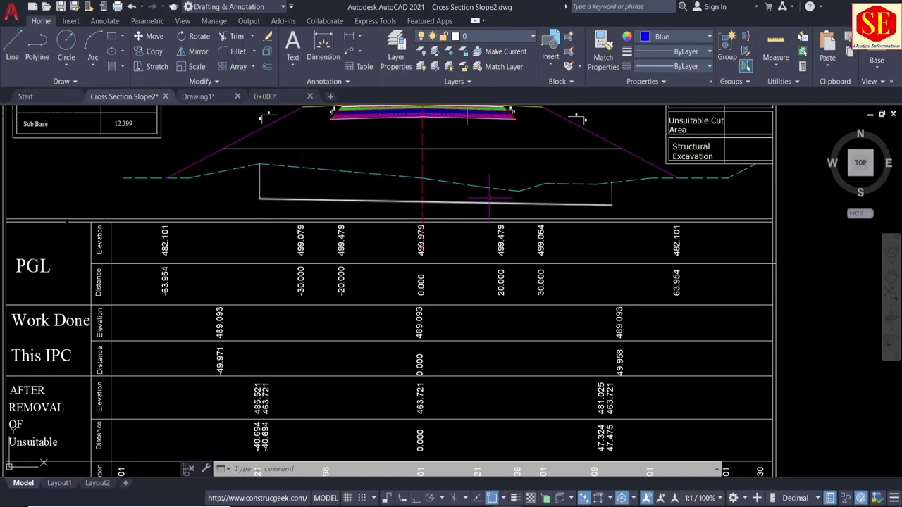
pyautogui.scroll(2, 482, 196)
# Step: Trim the overlapping line segment and frame the whole excavation outline
pyautogui.write('tr')
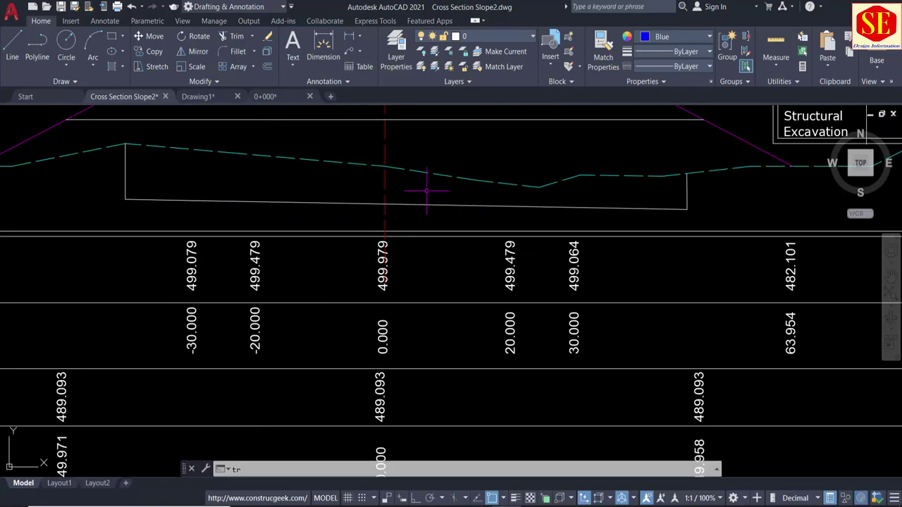
pyautogui.press('Return')
pyautogui.click(386, 183)
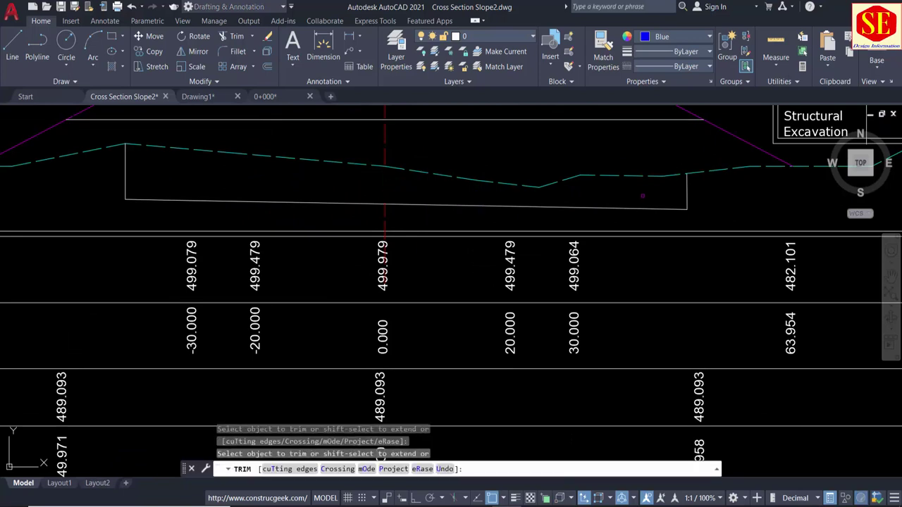
pyautogui.press('Escape')
pyautogui.scroll(-2, 312, 195)
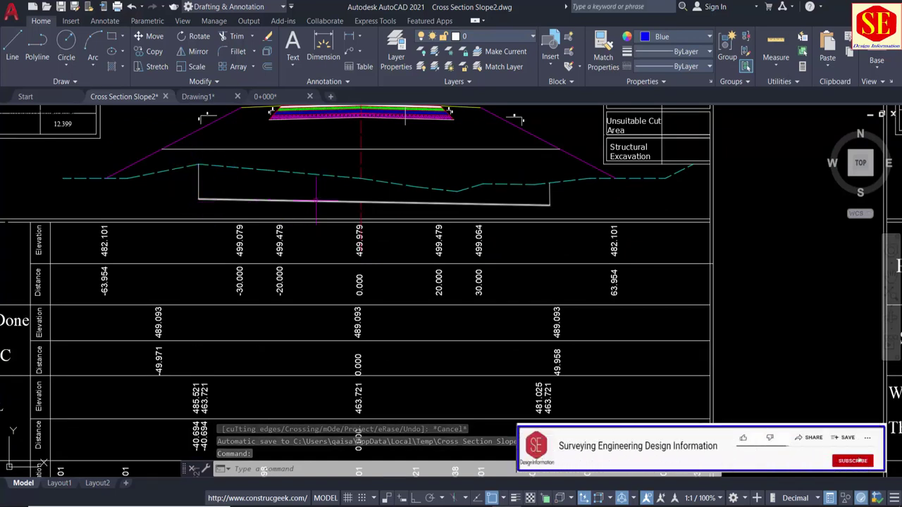
pyautogui.scroll(2, 316, 200)
pyautogui.moveTo(262, 187); pyautogui.dragTo(459, 190, button='middle')
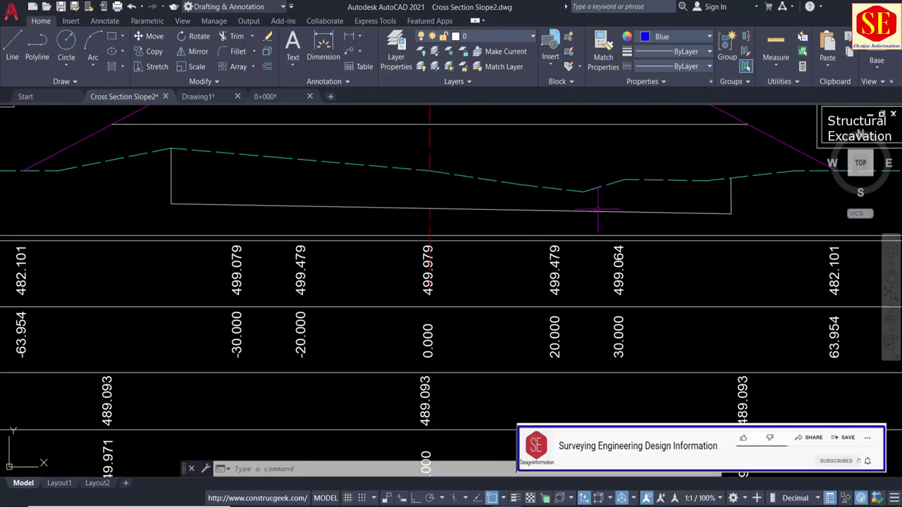
pyautogui.moveTo(623, 200); pyautogui.dragTo(534, 225, button='middle')
# Step: Create a closed boundary polyline by picking inside the unsuitable excavation region
pyautogui.write('q')
pyautogui.press('Return')
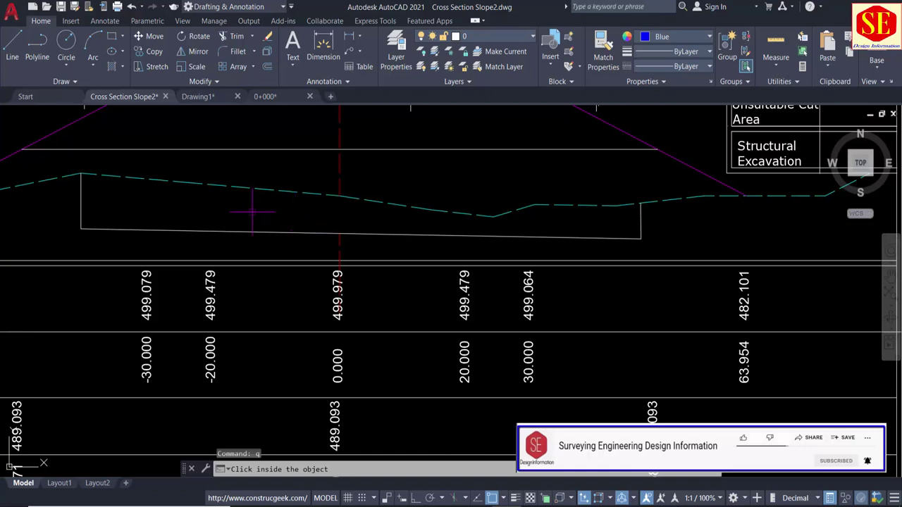
pyautogui.press('Escape')
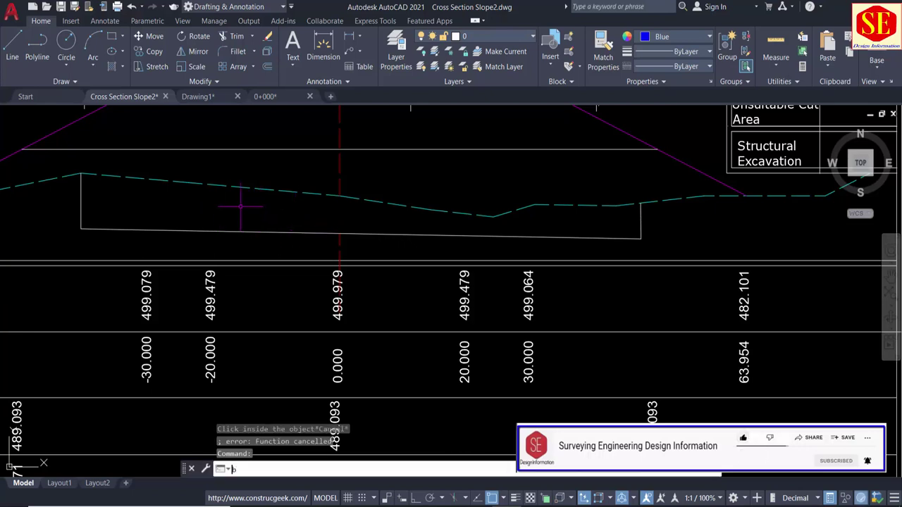
pyautogui.write('BO')
pyautogui.press('Return')
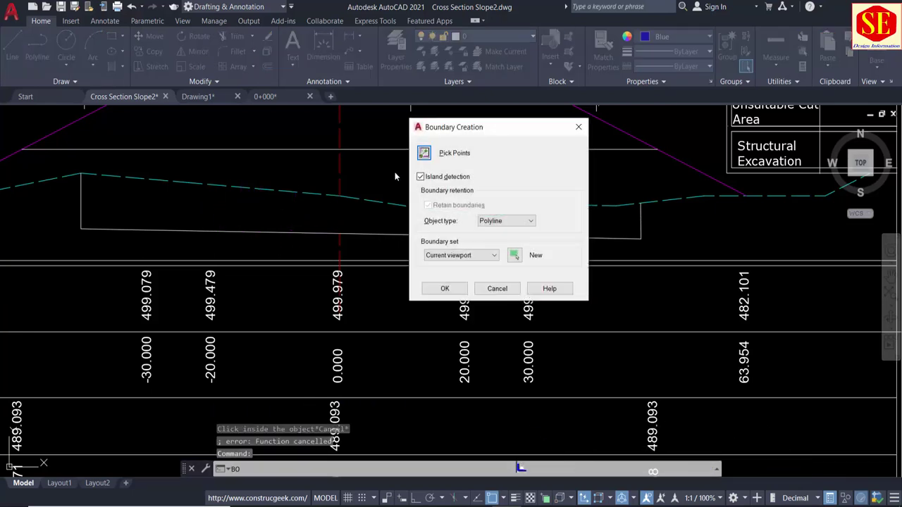
pyautogui.click(424, 155)
pyautogui.click(232, 207)
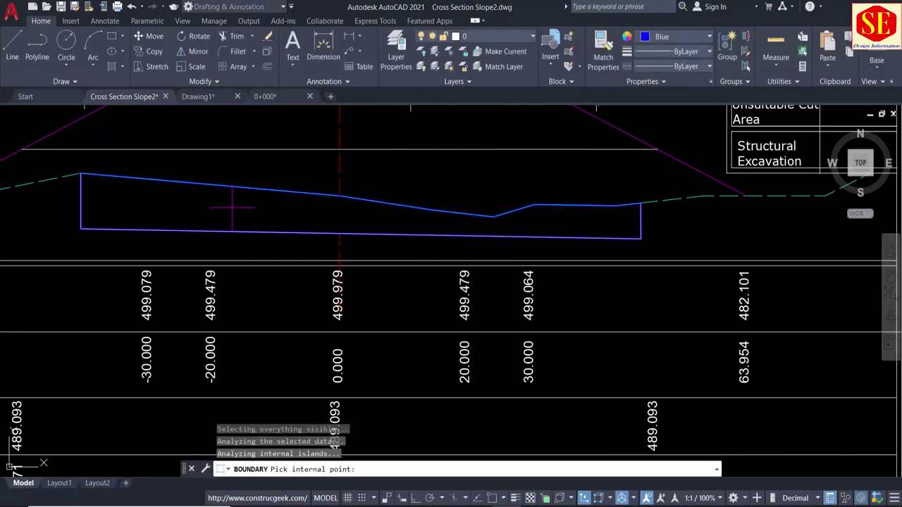
pyautogui.press('Return')
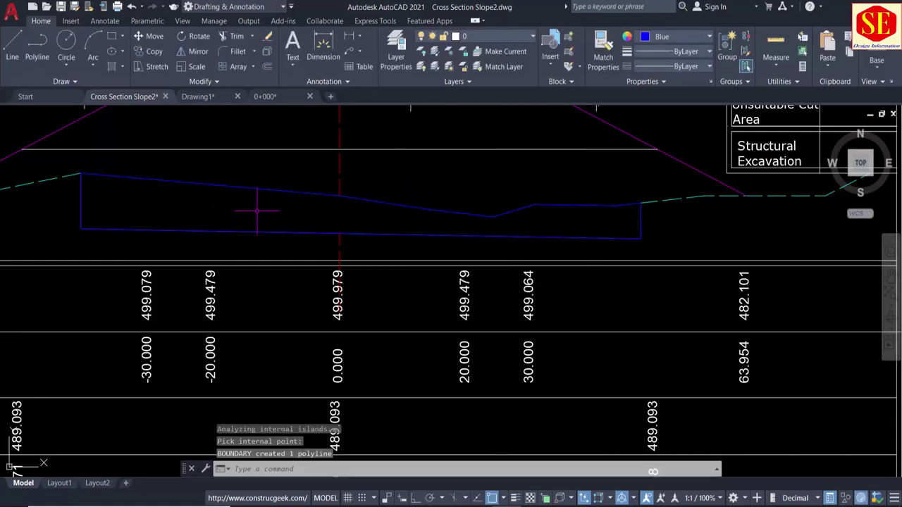
# Step: List the new boundary polyline to read area 494.5298 and perimeter 190.5073
pyautogui.write('a')
pyautogui.press('BackSpace')
pyautogui.write('li')
pyautogui.press('Return')
pyautogui.click(244, 230)
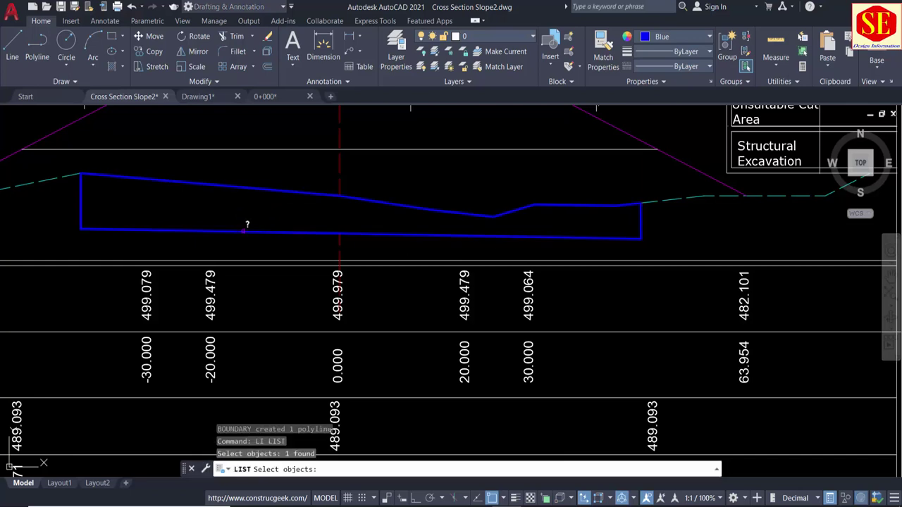
pyautogui.press('Return')
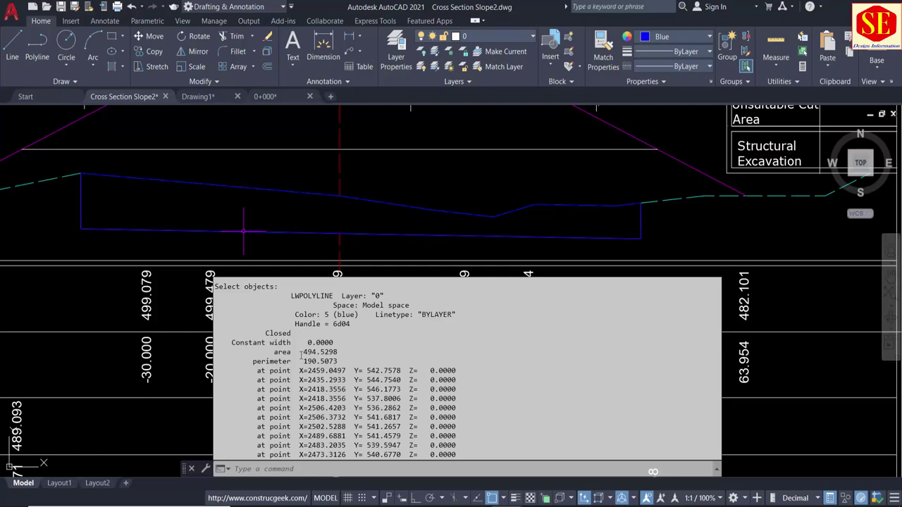
# Step: Copy the 494.5298 area value, then abandon the attempted paste into the table
pyautogui.rightClick(331, 357)
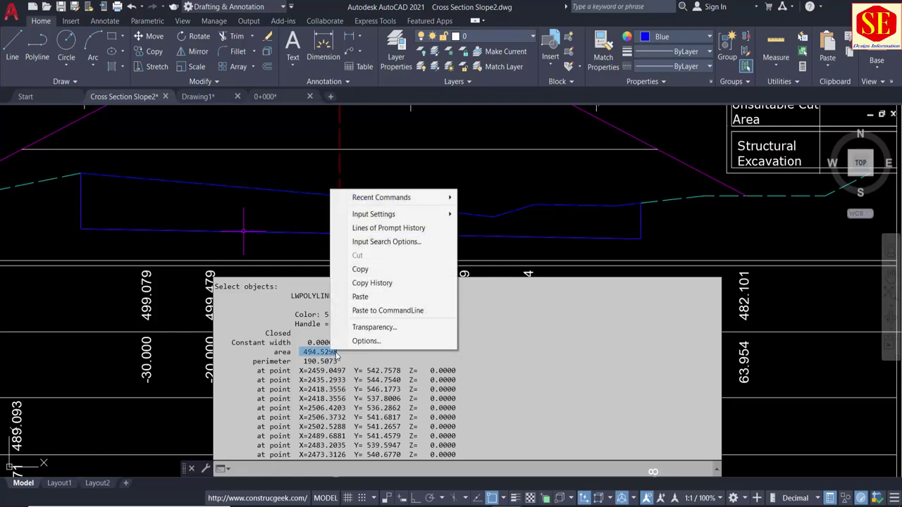
pyautogui.click(366, 270)
pyautogui.scroll(-2, 244, 231)
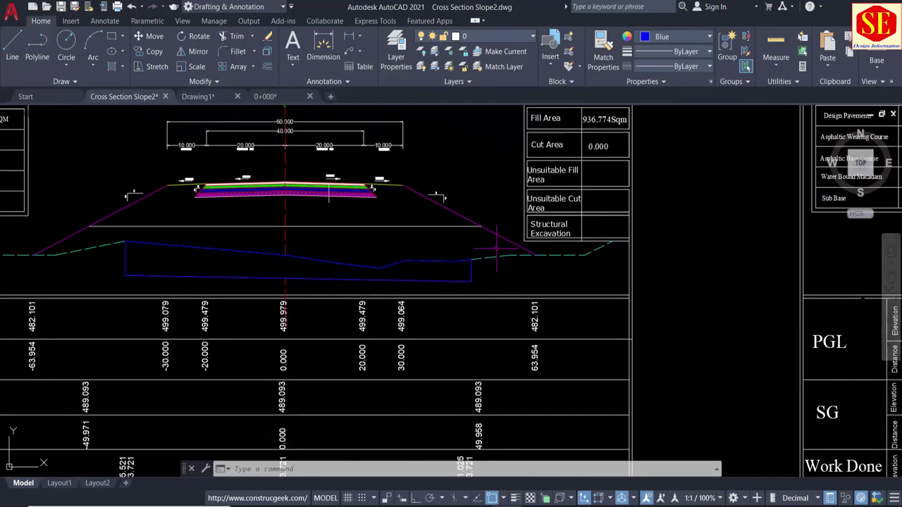
pyautogui.scroll(2, 596, 225)
pyautogui.hotkey('ctrl', 'v')
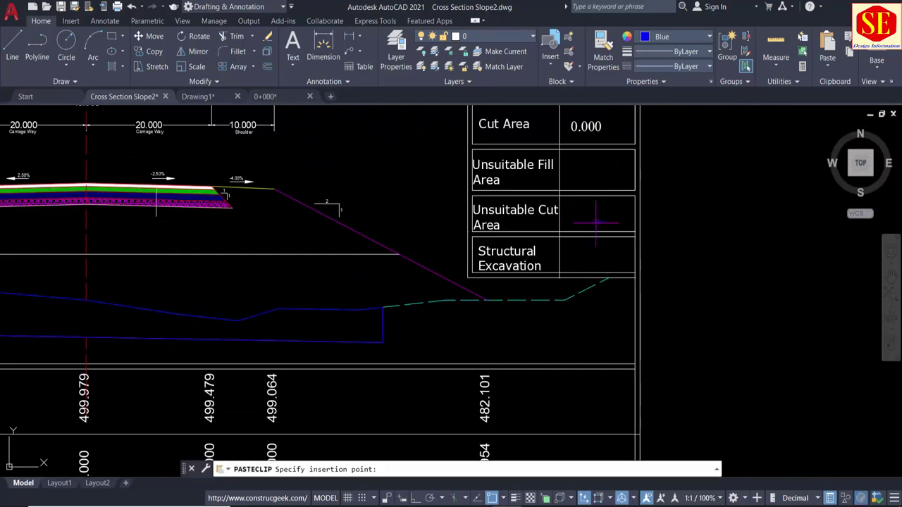
pyautogui.scroll(2, 597, 224)
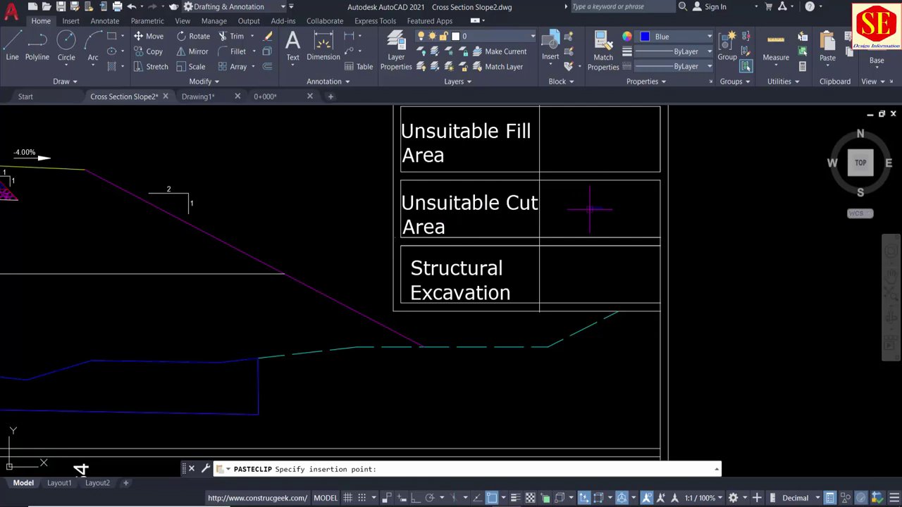
pyautogui.click(590, 208)
pyautogui.scroll(2, 599, 211)
pyautogui.scroll(-3, 599, 215)
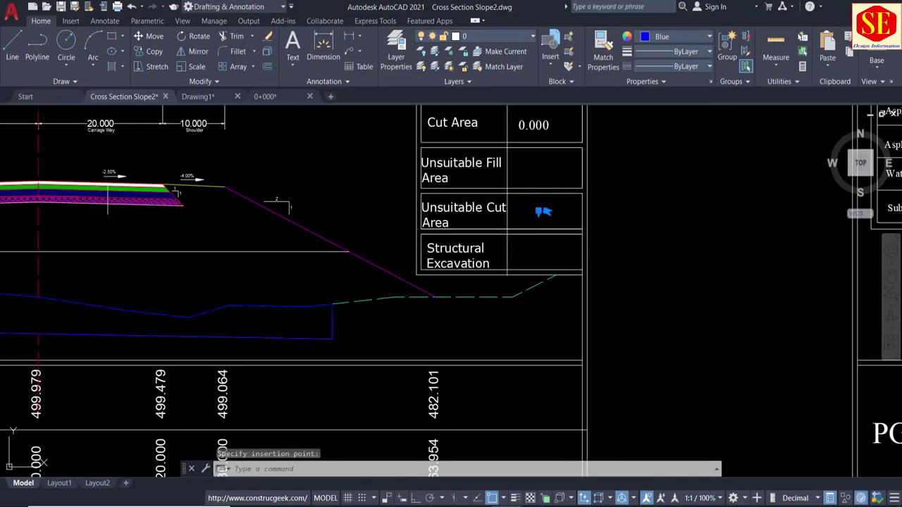
pyautogui.press('Escape')
pyautogui.press('Escape')
# Step: Match the 494.5298 text's properties to the 0.000 Cut Area value
pyautogui.write('Maa')
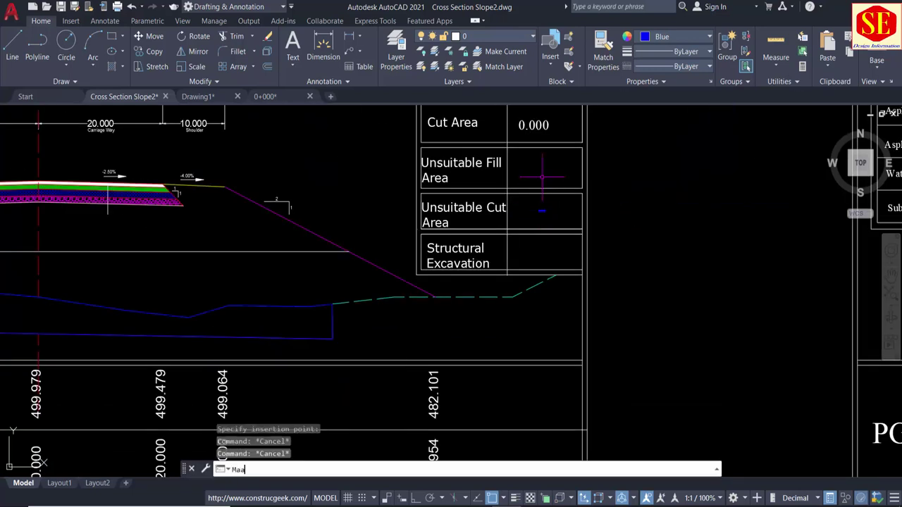
pyautogui.press('Return')
pyautogui.write('ma')
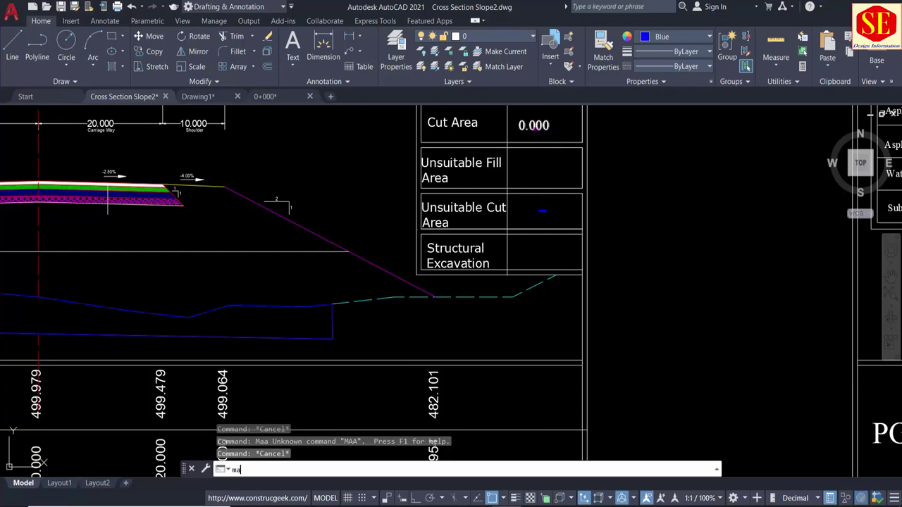
pyautogui.press('Return')
pyautogui.click(539, 124)
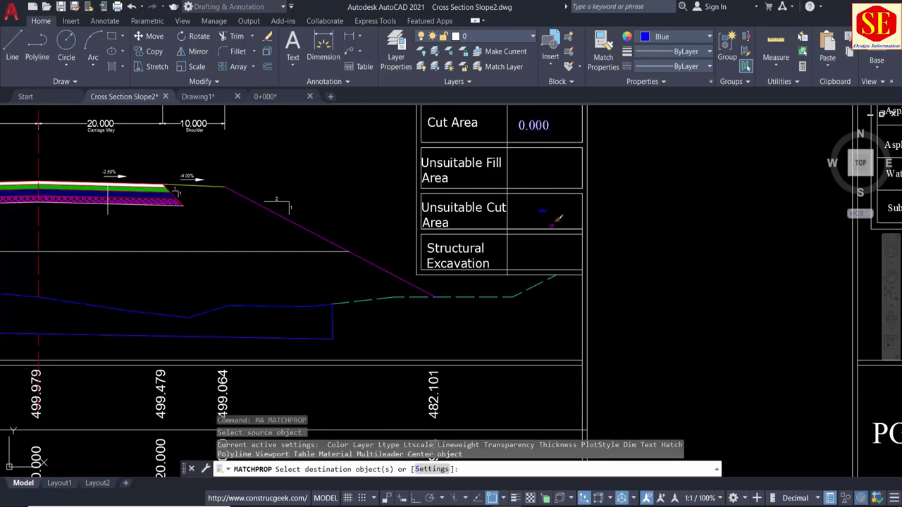
pyautogui.click(549, 210)
pyautogui.rightClick(561, 212)
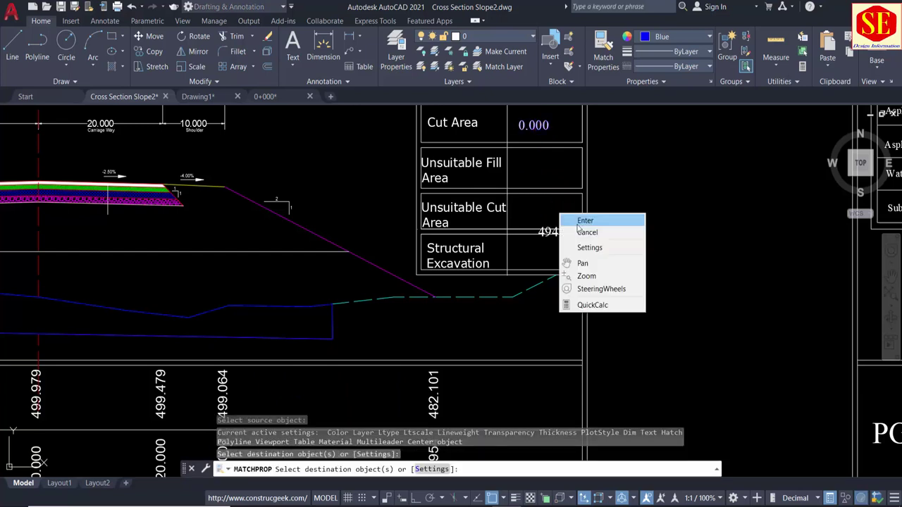
pyautogui.click(578, 219)
# Step: Move the 494.5298 text into the Unsuitable Cut Area cell
pyautogui.write('m')
pyautogui.press('Return')
pyautogui.click(570, 230)
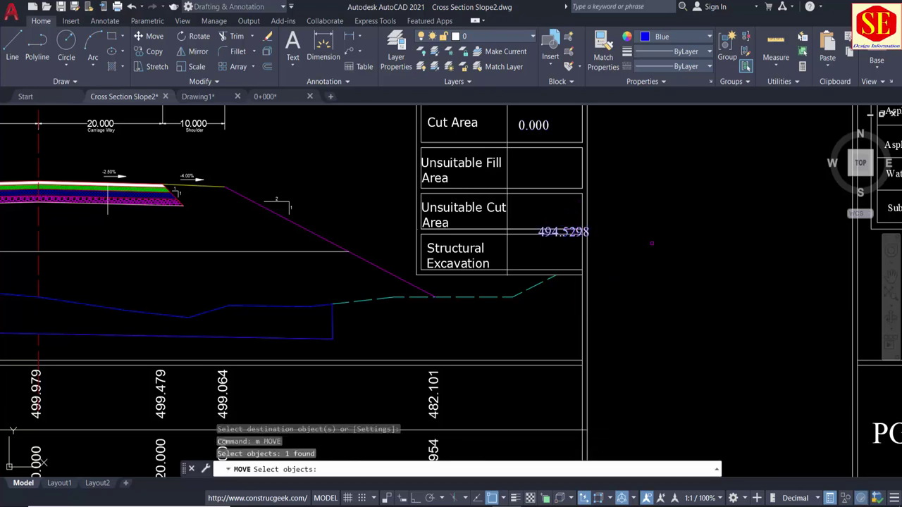
pyautogui.press('Return')
pyautogui.click(571, 230)
pyautogui.click(644, 227)
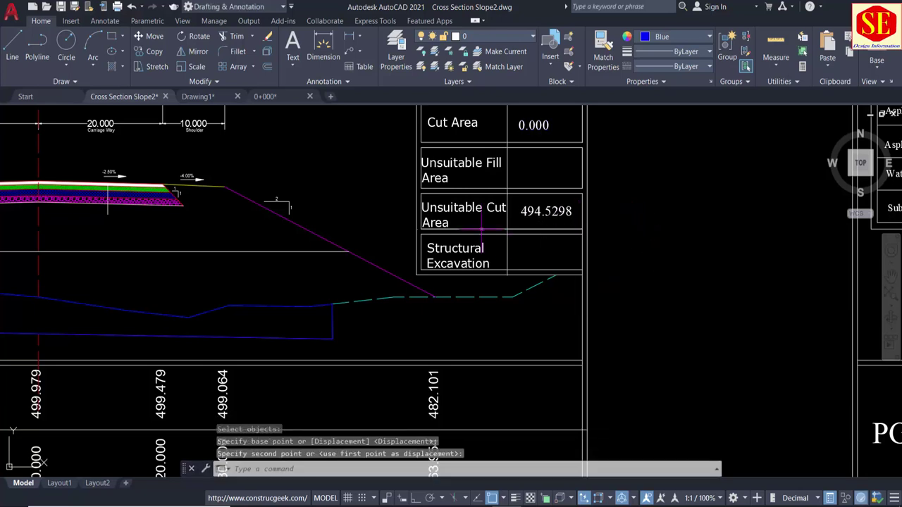
pyautogui.moveTo(280, 285); pyautogui.dragTo(559, 243, button='middle')
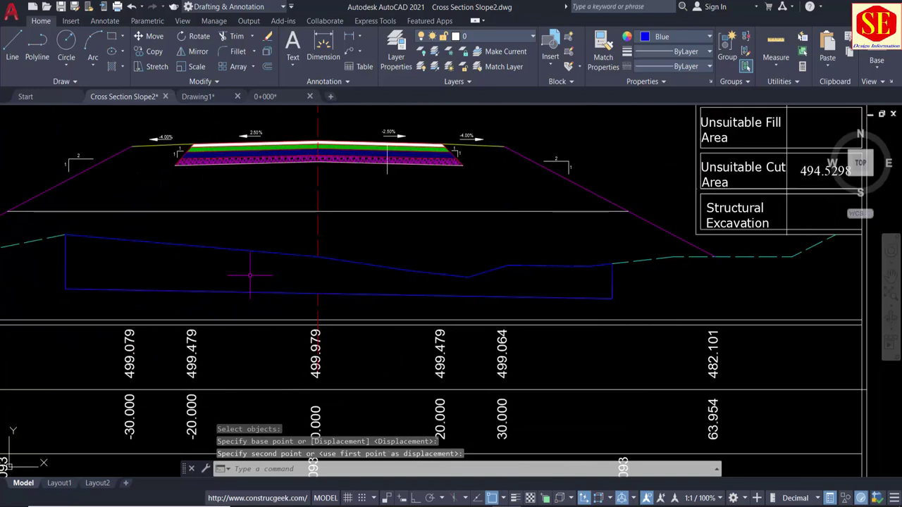
# Step: Copy 494.5298 from the Unsuitable Cut Area cell up into the Unsuitable Fill Area cell
pyautogui.moveTo(726, 176)
pyautogui.mouseDown(button='middle')
pyautogui.moveTo(532, 205)
pyautogui.moveTo(573, 306)
pyautogui.mouseUp(button='middle')
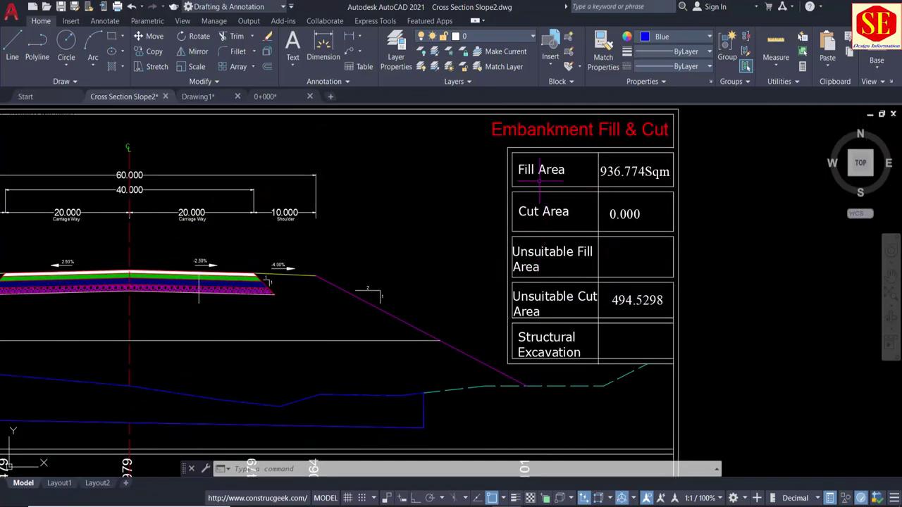
pyautogui.scroll(2, 638, 317)
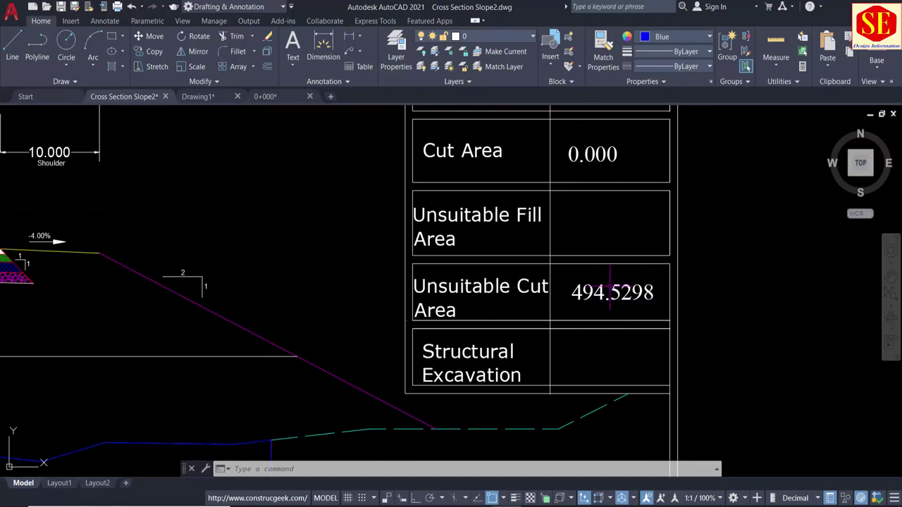
pyautogui.write('co')
pyautogui.press('Return')
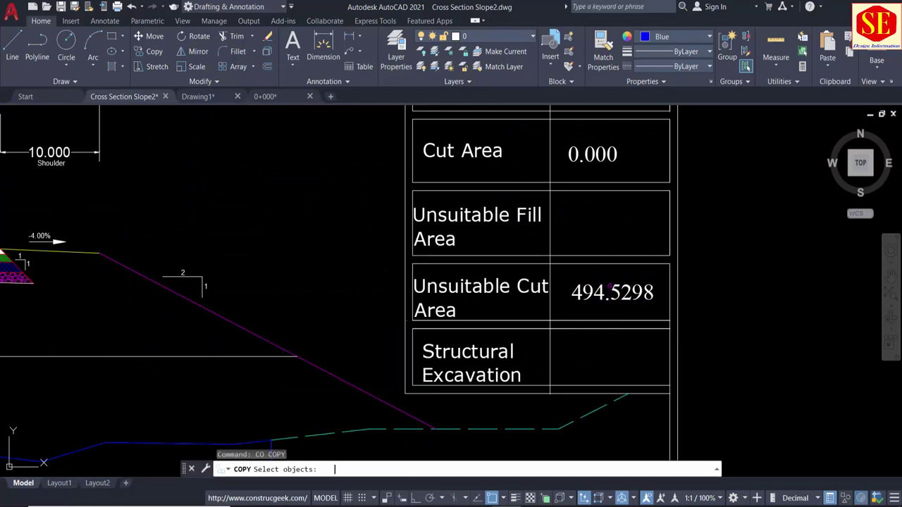
pyautogui.click(611, 296)
pyautogui.press('Return')
pyautogui.click(804, 299)
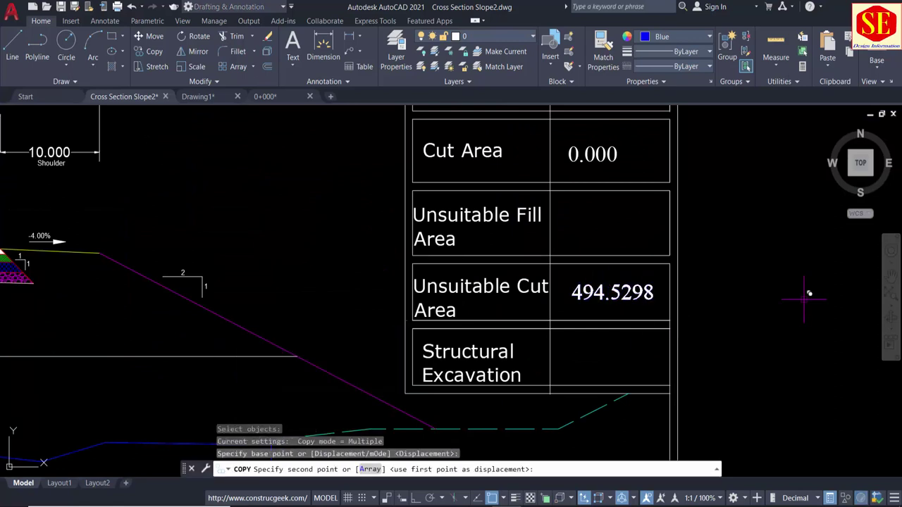
pyautogui.click(800, 220)
pyautogui.press('Escape')
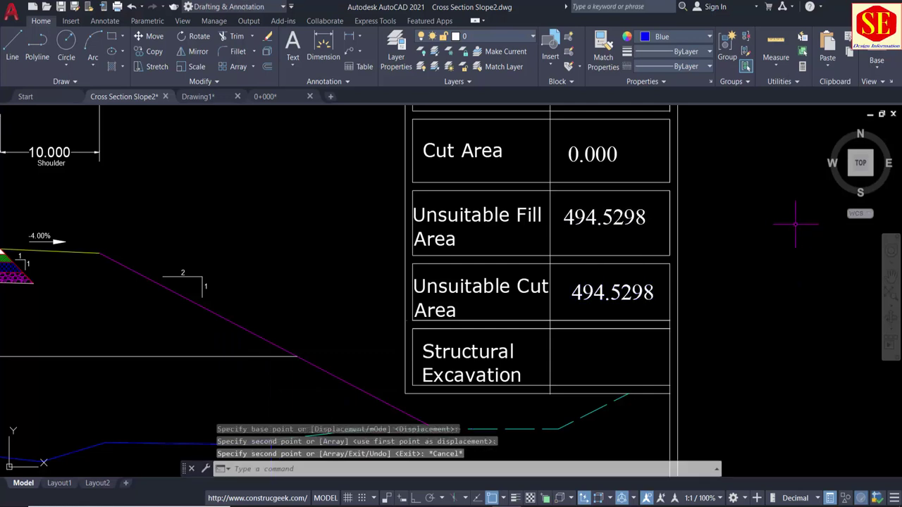
pyautogui.scroll(-2, 646, 250)
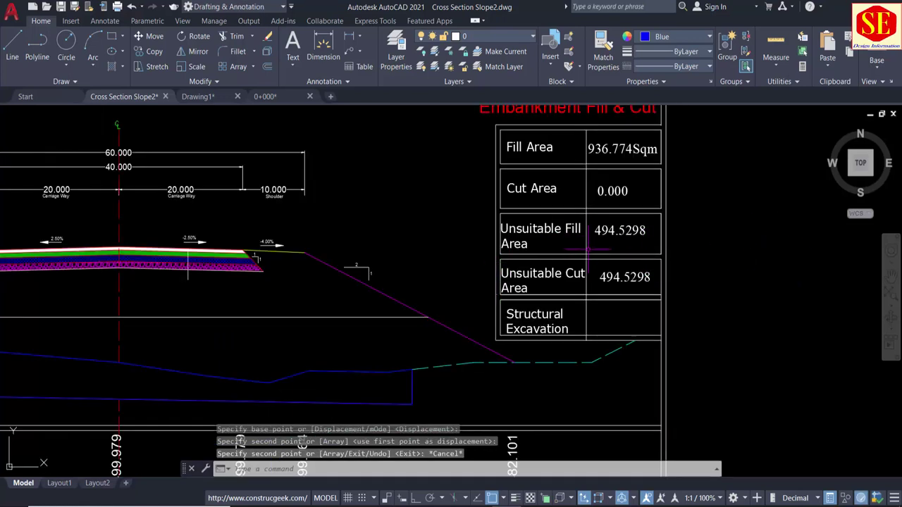
pyautogui.moveTo(292, 345); pyautogui.dragTo(413, 303, button='middle')
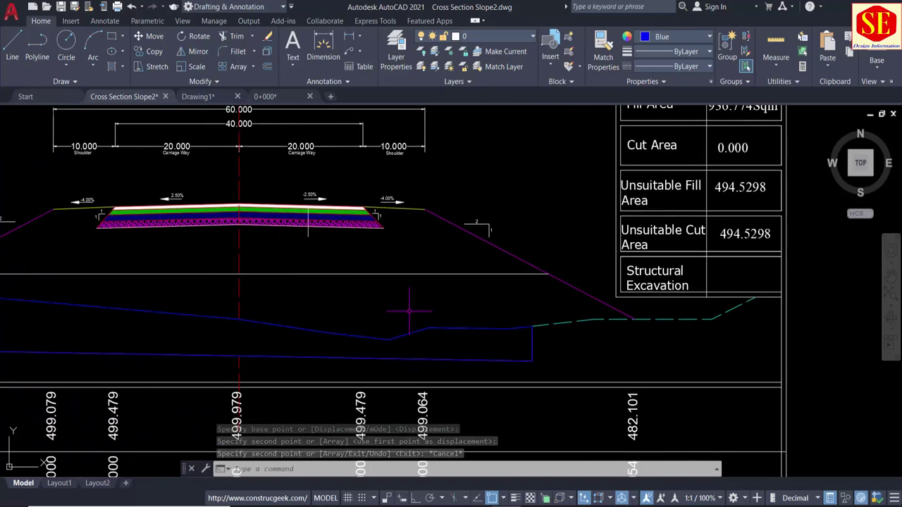
pyautogui.moveTo(89, 326); pyautogui.dragTo(218, 316, button='middle')
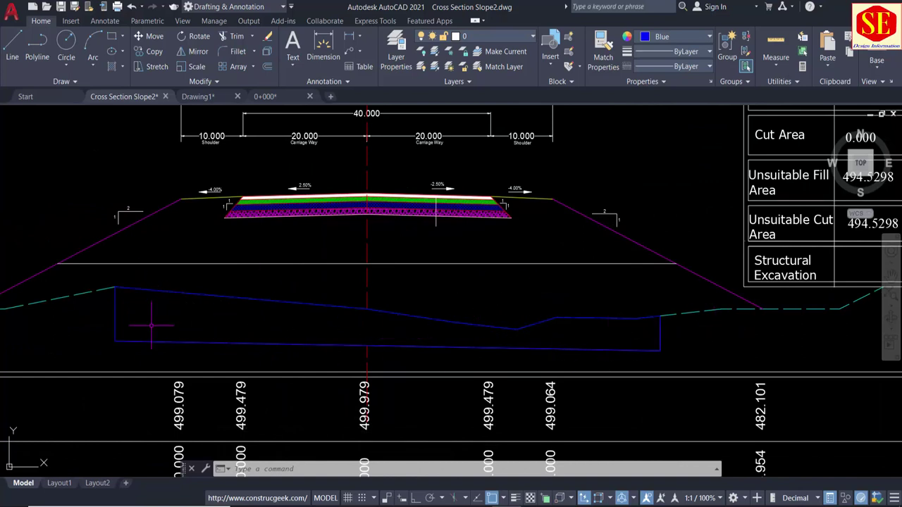
pyautogui.moveTo(467, 294); pyautogui.dragTo(311, 294, button='middle')
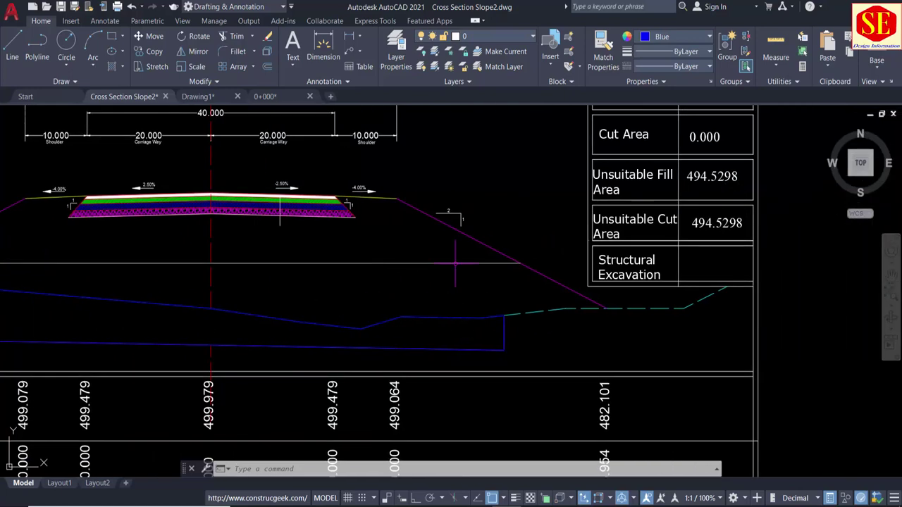
pyautogui.moveTo(752, 163); pyautogui.dragTo(647, 206, button='middle')
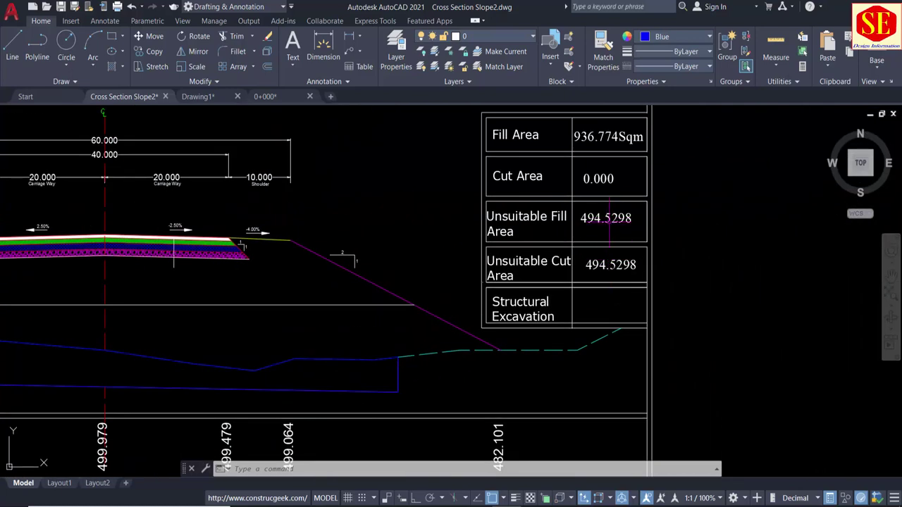
pyautogui.moveTo(398, 392); pyautogui.dragTo(488, 362, button='middle')
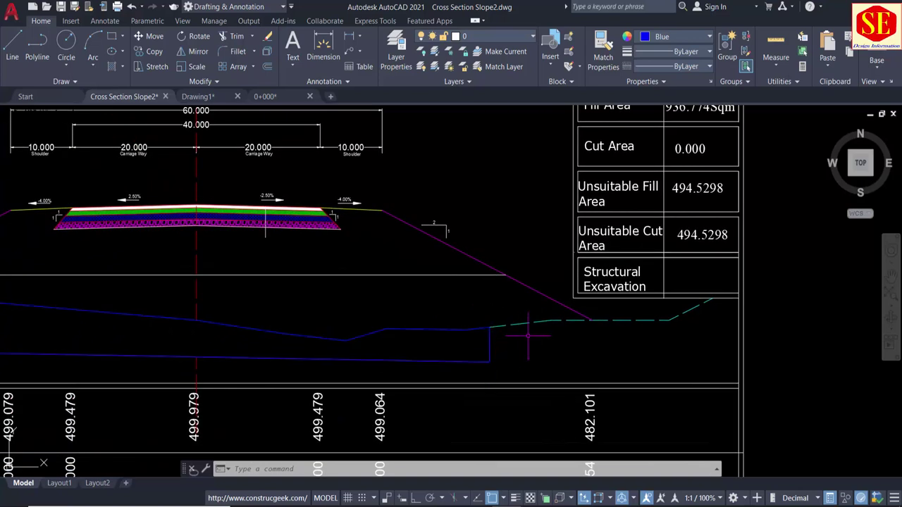
# Step: Draw a sloping line from the blue boundary's lower-left endpoint up to the dashed ground line
pyautogui.write('l')
pyautogui.press('Return')
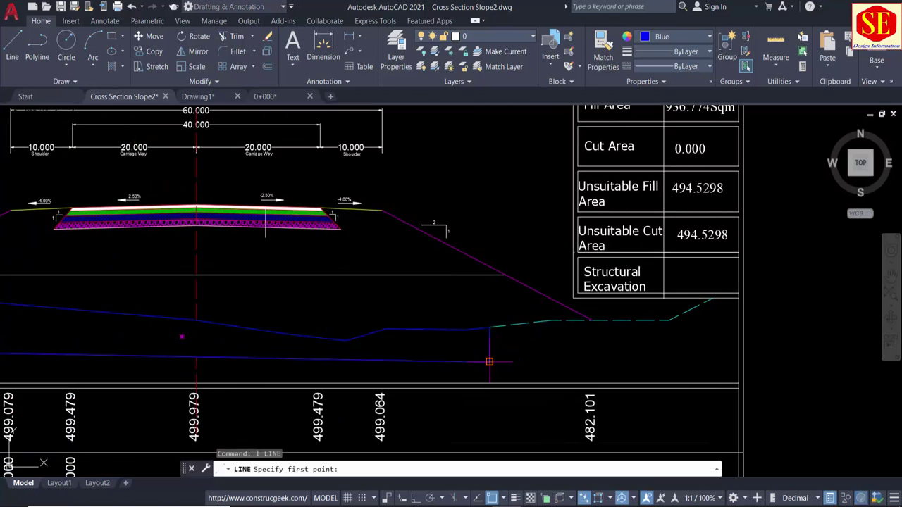
pyautogui.click(489, 361)
pyautogui.press('Escape')
pyautogui.moveTo(350, 352); pyautogui.dragTo(827, 322, button='middle')
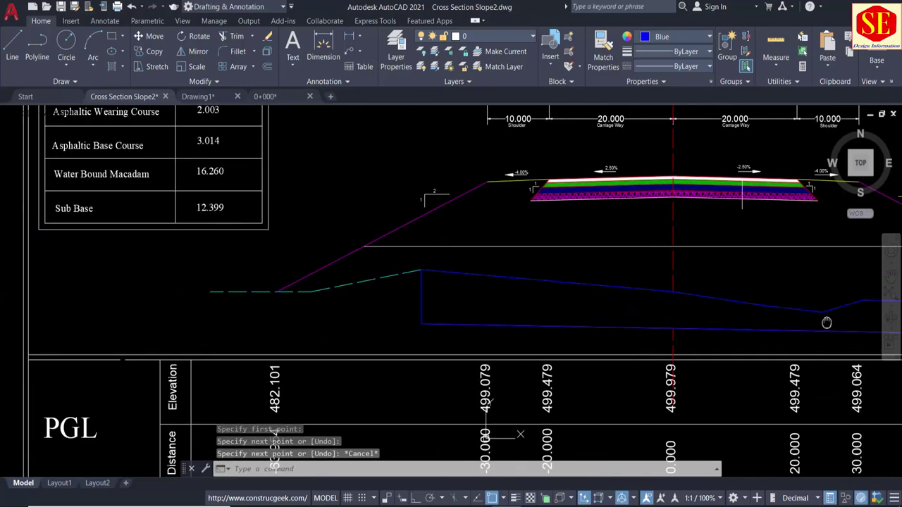
pyautogui.press('Return')
pyautogui.click(421, 323)
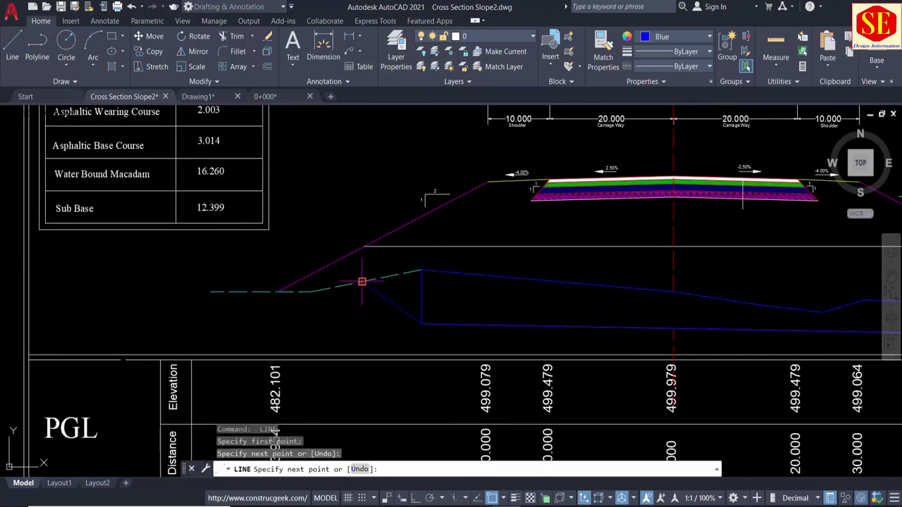
pyautogui.press('Escape')
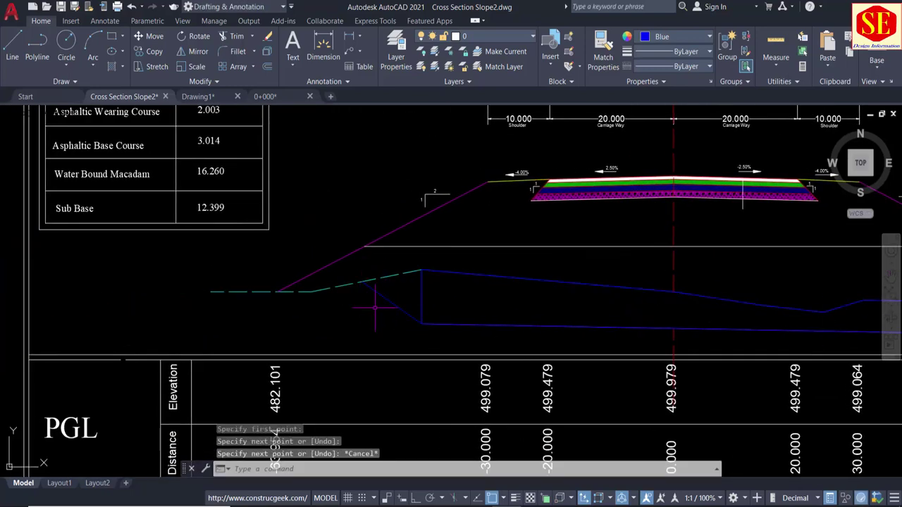
pyautogui.scroll(-4, 423, 289)
pyautogui.scroll(2, 622, 289)
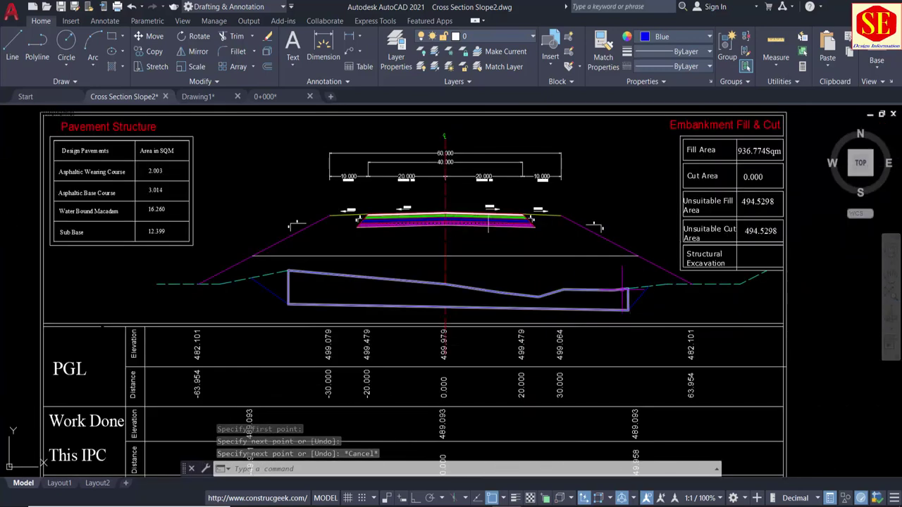
pyautogui.scroll(2, 622, 289)
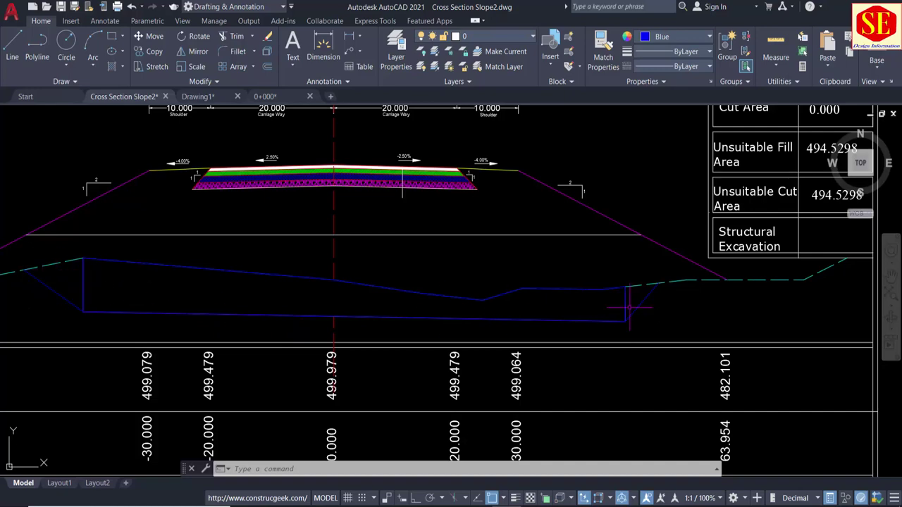
pyautogui.moveTo(606, 304); pyautogui.dragTo(371, 377, button='middle')
pyautogui.scroll(2, 639, 255)
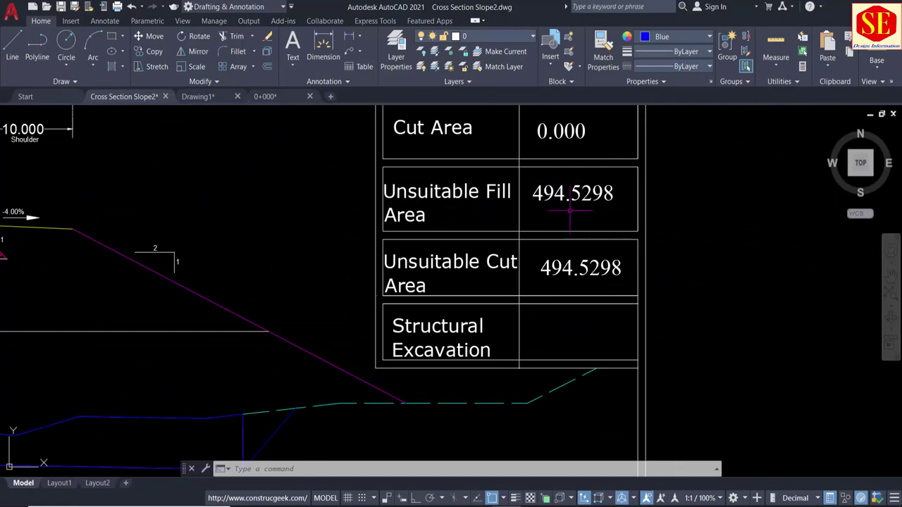
pyautogui.scroll(-2, 569, 210)
pyautogui.moveTo(270, 318); pyautogui.dragTo(463, 282, button='middle')
pyautogui.scroll(1, 463, 281)
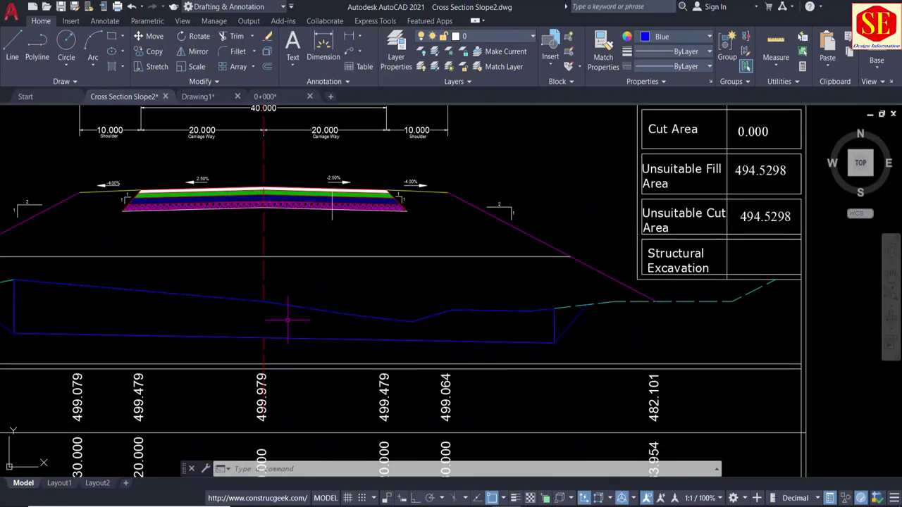
pyautogui.moveTo(287, 320); pyautogui.dragTo(341, 312, button='middle')
pyautogui.scroll(-3, 341, 312)
pyautogui.scroll(3, 312, 332)
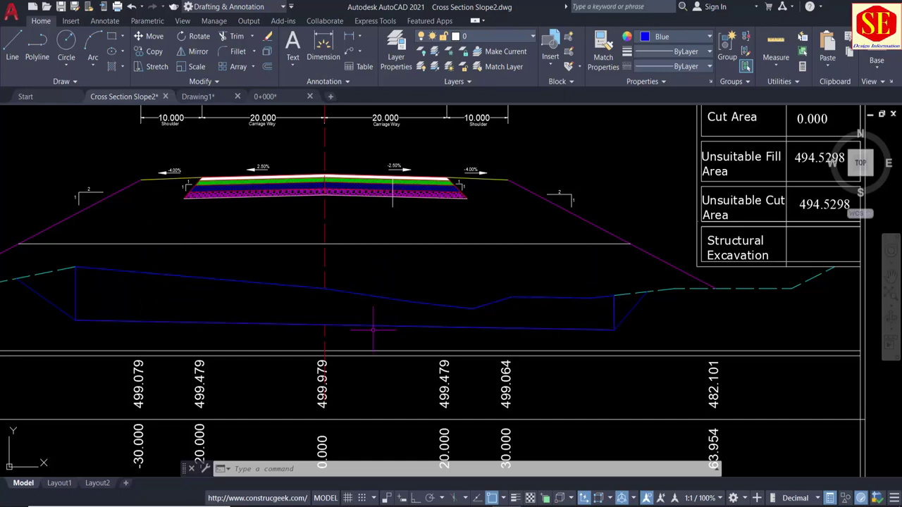
pyautogui.moveTo(664, 262); pyautogui.dragTo(423, 302, button='middle')
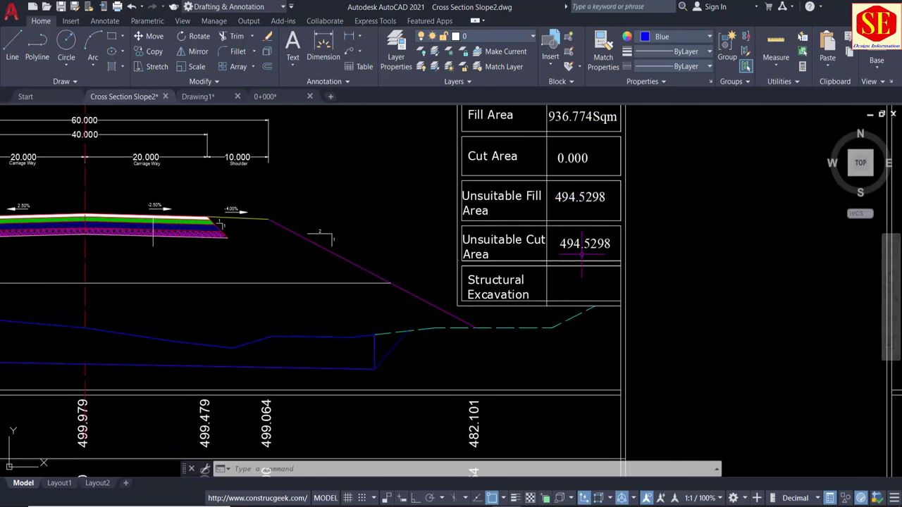
pyautogui.moveTo(582, 248); pyautogui.dragTo(534, 310, button='middle')
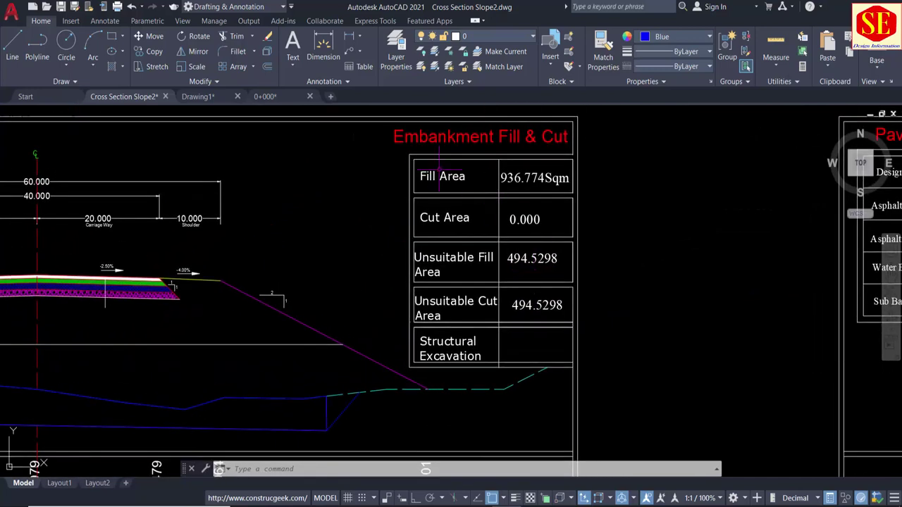
pyautogui.moveTo(350, 332); pyautogui.dragTo(525, 281, button='middle')
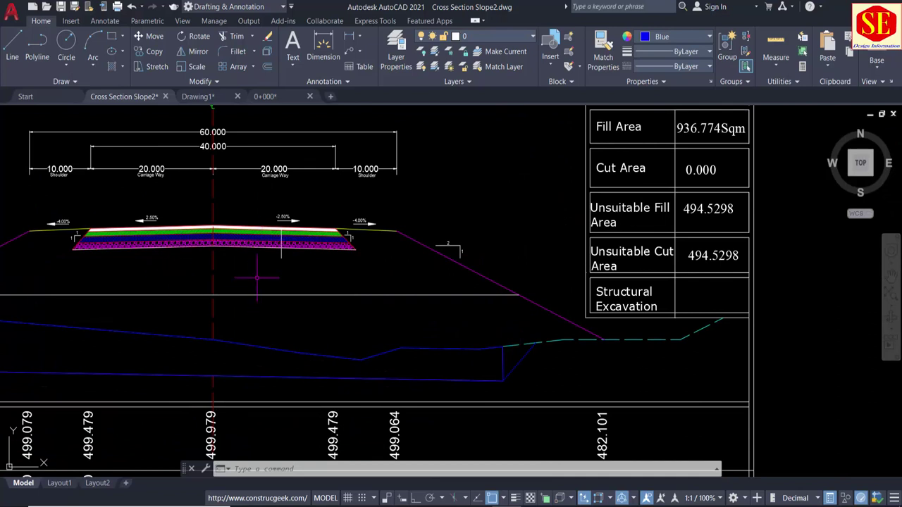
pyautogui.moveTo(257, 277); pyautogui.dragTo(119, 291, button='middle')
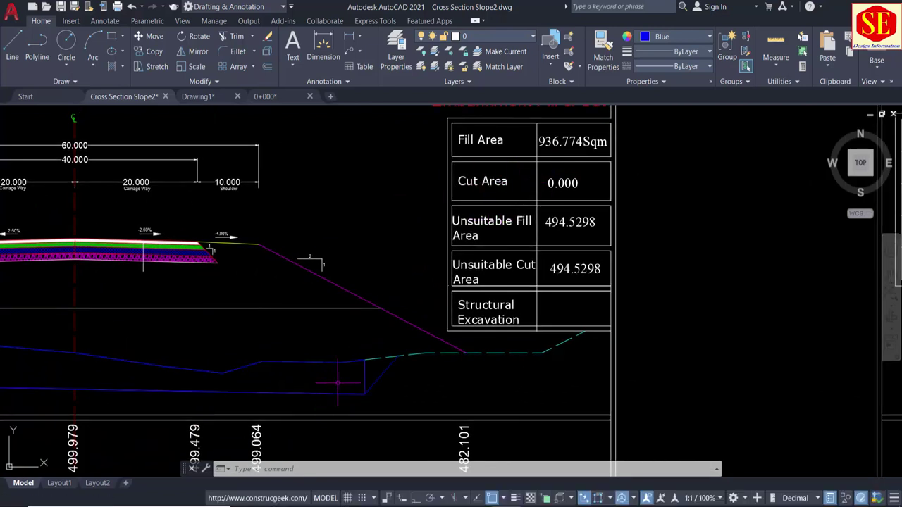
pyautogui.moveTo(257, 284); pyautogui.dragTo(484, 303, button='middle')
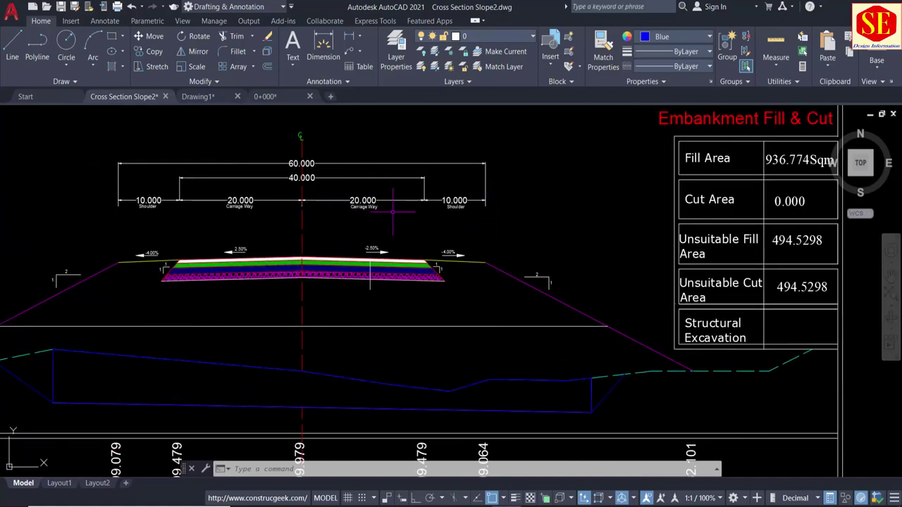
pyautogui.moveTo(630, 240); pyautogui.dragTo(448, 235, button='middle')
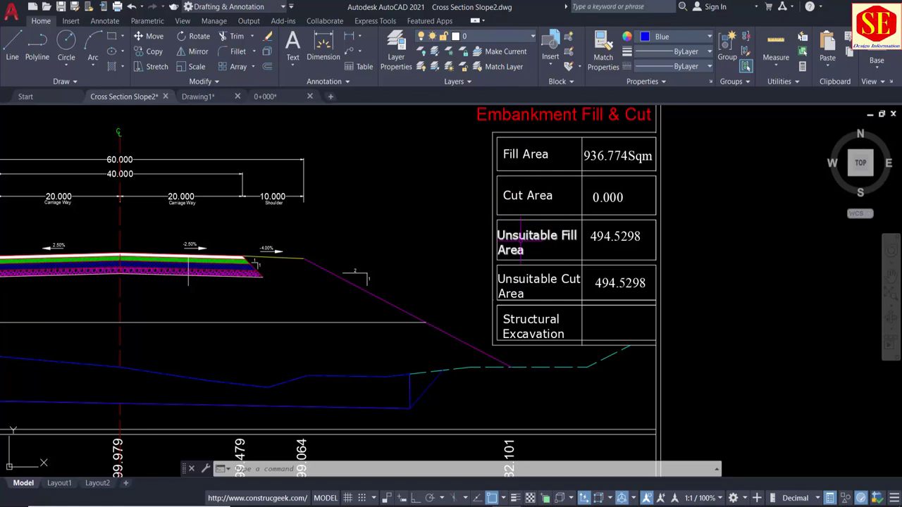
pyautogui.moveTo(520, 289); pyautogui.dragTo(514, 240, button='middle')
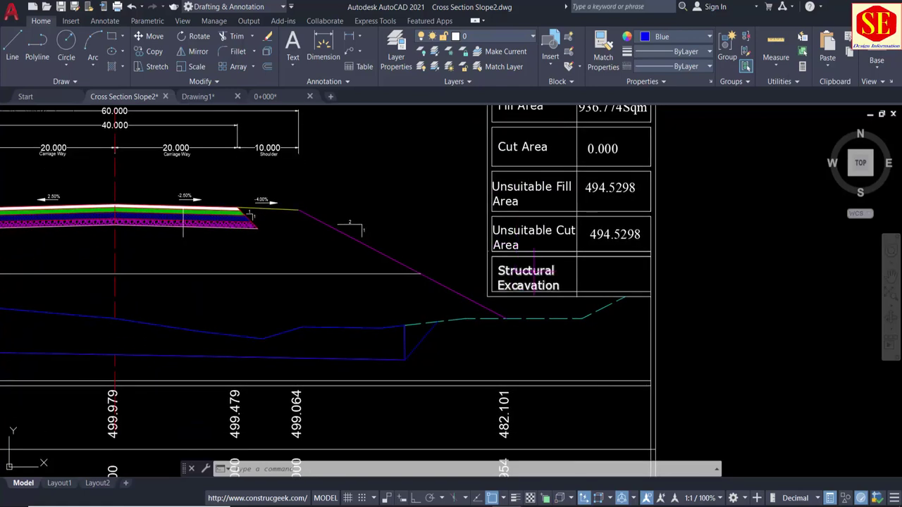
pyautogui.scroll(-2, 534, 267)
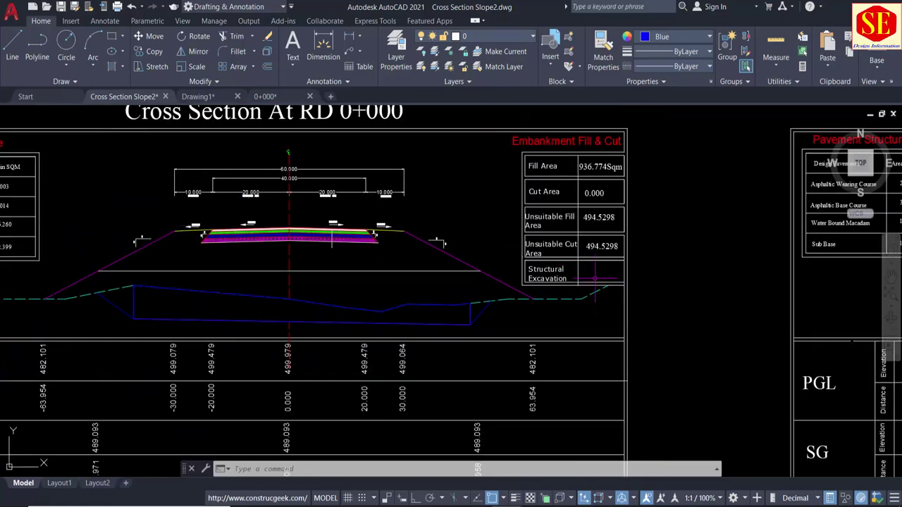
pyautogui.scroll(-2, 592, 270)
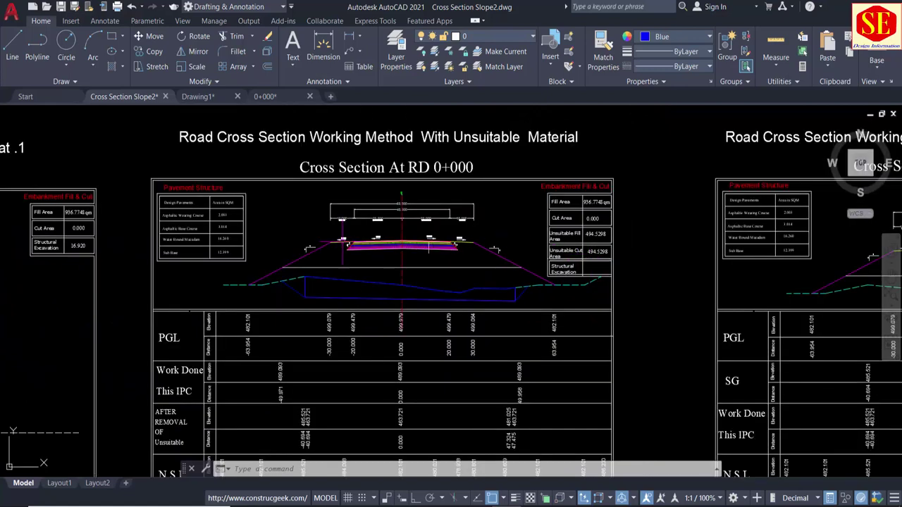
pyautogui.moveTo(344, 278); pyautogui.dragTo(345, 222, button='middle')
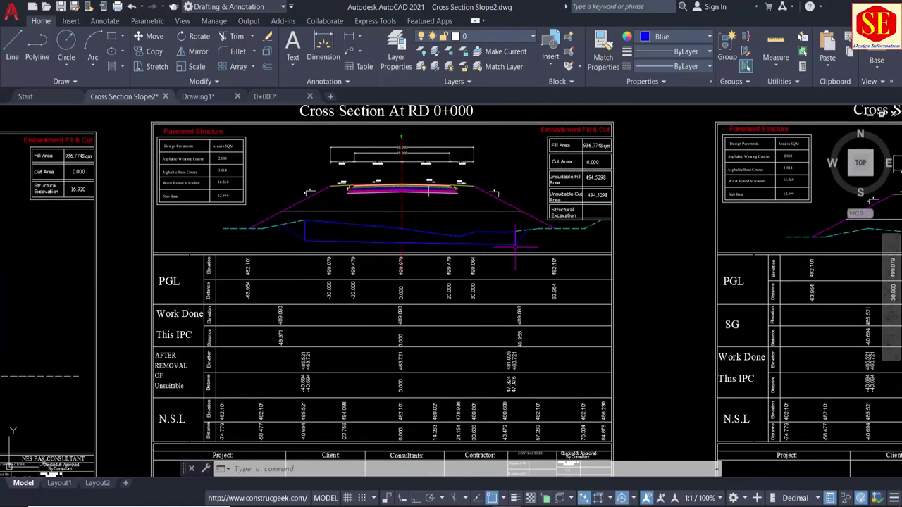
pyautogui.moveTo(352, 326); pyautogui.dragTo(351, 248, button='middle')
pyautogui.scroll(2, 167, 326)
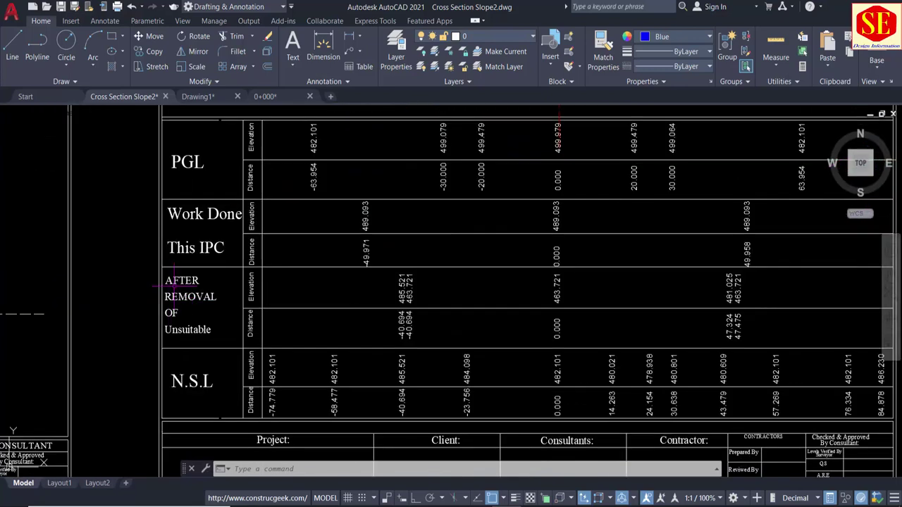
pyautogui.scroll(-4, 249, 303)
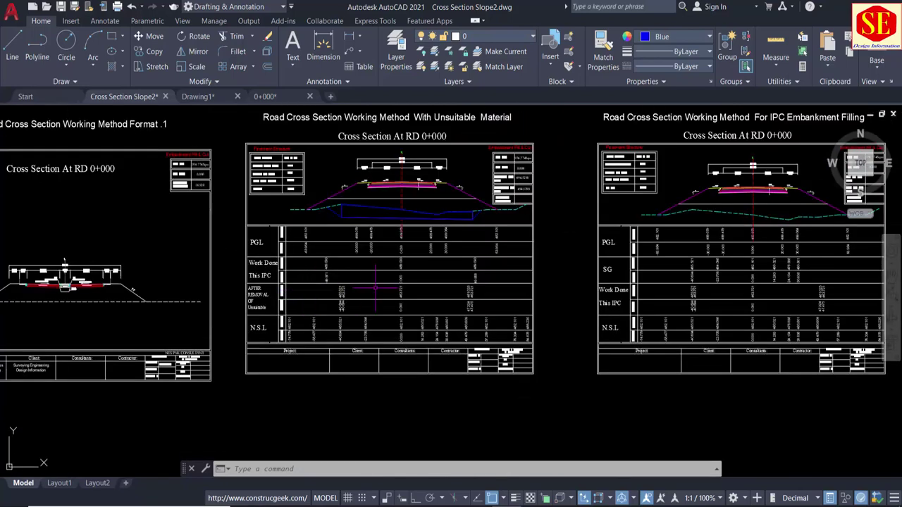
pyautogui.scroll(1, 412, 299)
pyautogui.moveTo(246, 322); pyautogui.dragTo(714, 318, button='middle')
pyautogui.scroll(-3, 546, 282)
pyautogui.moveTo(284, 310); pyautogui.dragTo(539, 310, button='middle')
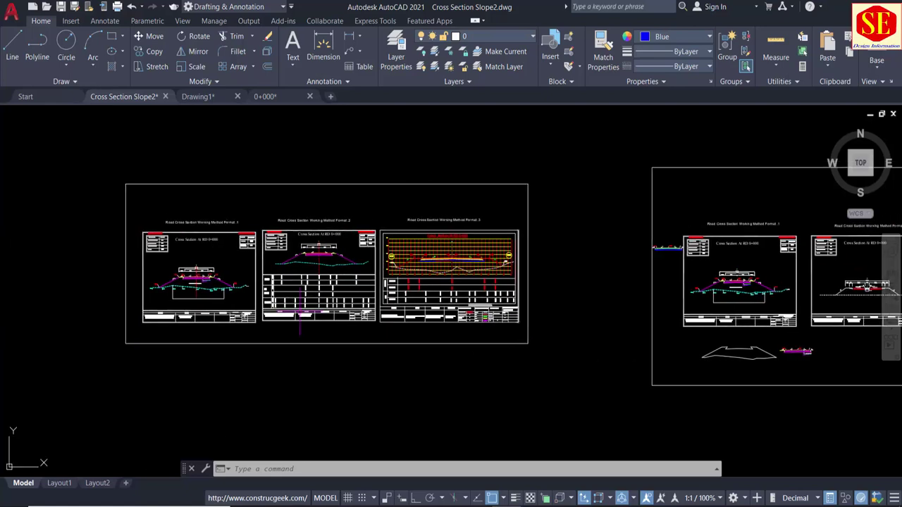
pyautogui.scroll(3, 312, 287)
pyautogui.scroll(2, 254, 233)
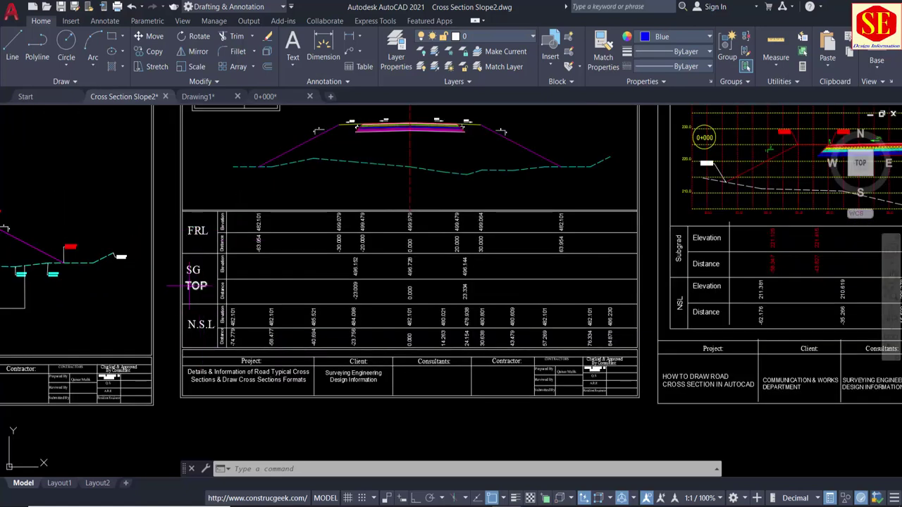
pyautogui.scroll(-3, 198, 288)
pyautogui.moveTo(575, 276); pyautogui.dragTo(172, 275, button='middle')
pyautogui.scroll(2, 582, 273)
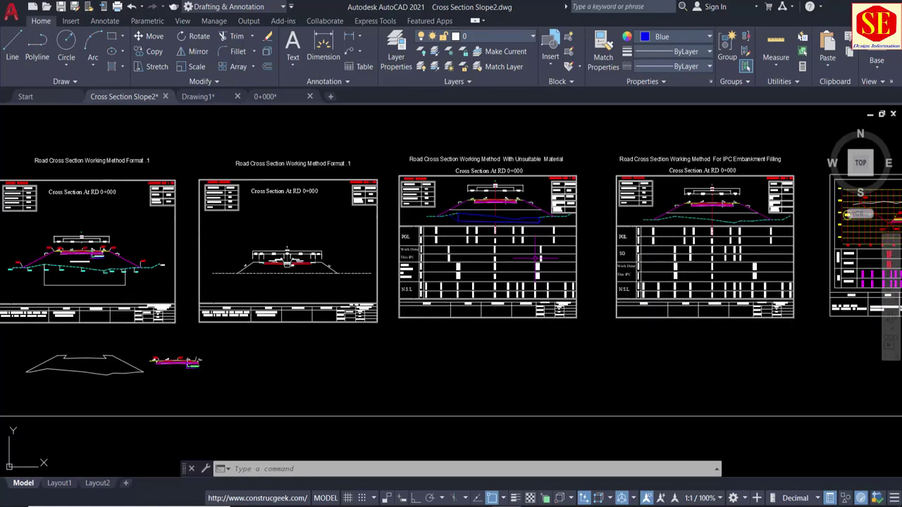
pyautogui.scroll(1, 581, 274)
pyautogui.scroll(4, 460, 271)
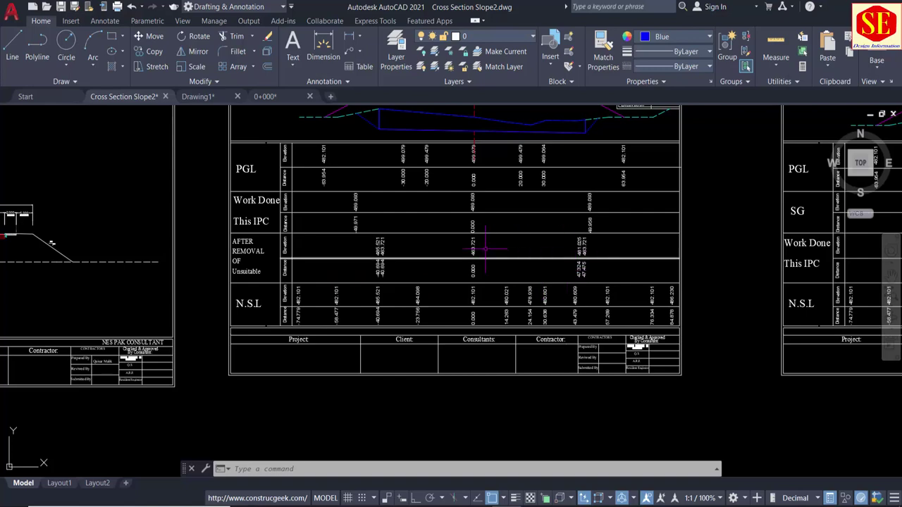
# Step: Pan past the level, Pavement and Embankment tables to centre the IPC Embankment Filling sheet
pyautogui.moveTo(438, 234); pyautogui.dragTo(448, 301, button='middle')
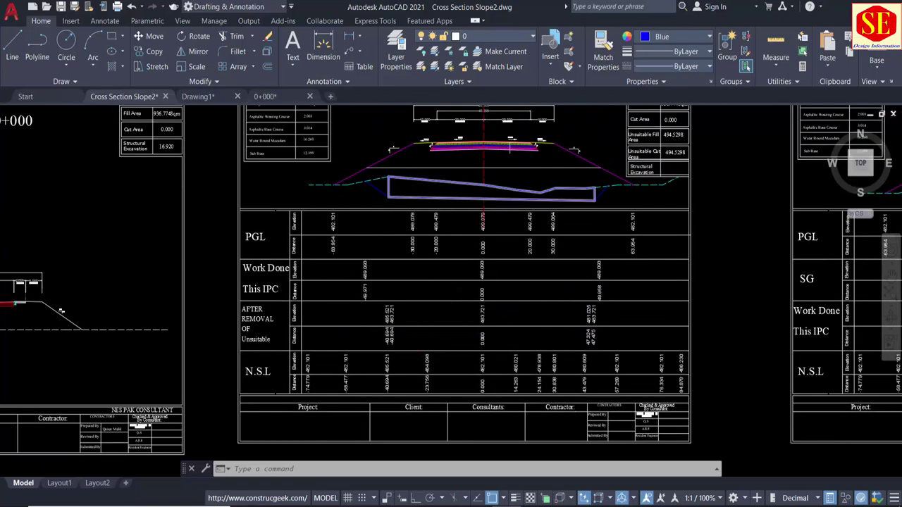
pyautogui.scroll(4, 416, 181)
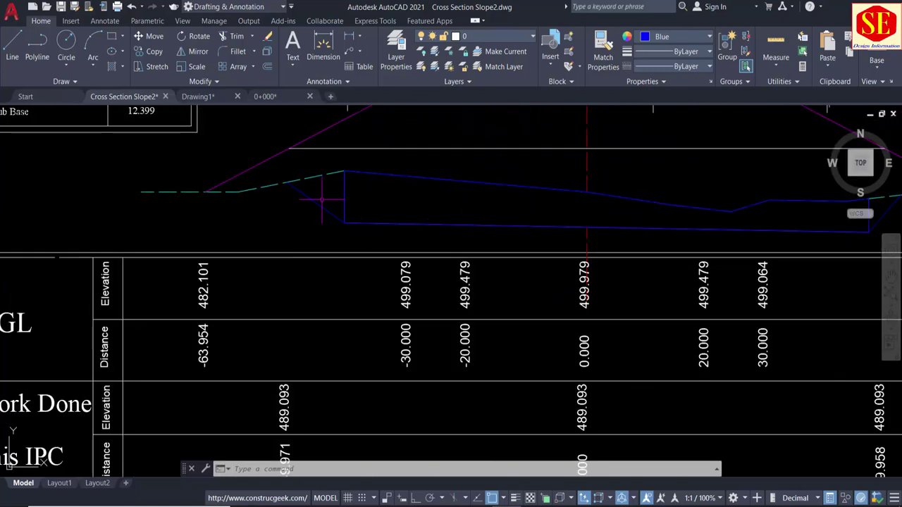
pyautogui.scroll(-2, 403, 215)
pyautogui.moveTo(535, 220); pyautogui.dragTo(382, 290, button='middle')
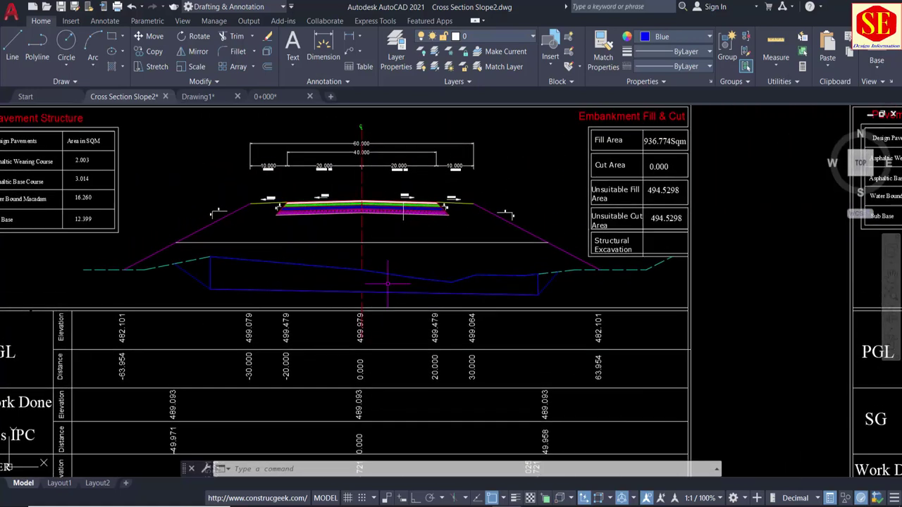
pyautogui.scroll(-2, 381, 232)
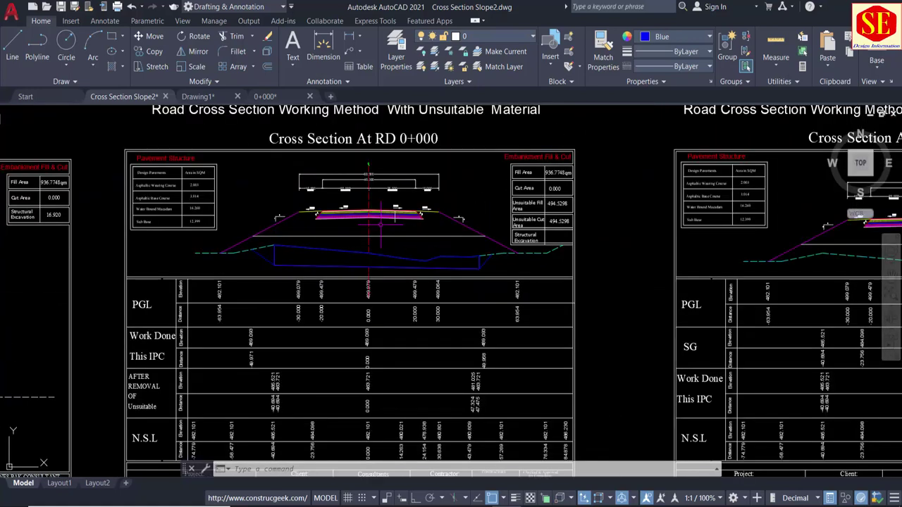
pyautogui.moveTo(341, 296); pyautogui.dragTo(343, 261, button='middle')
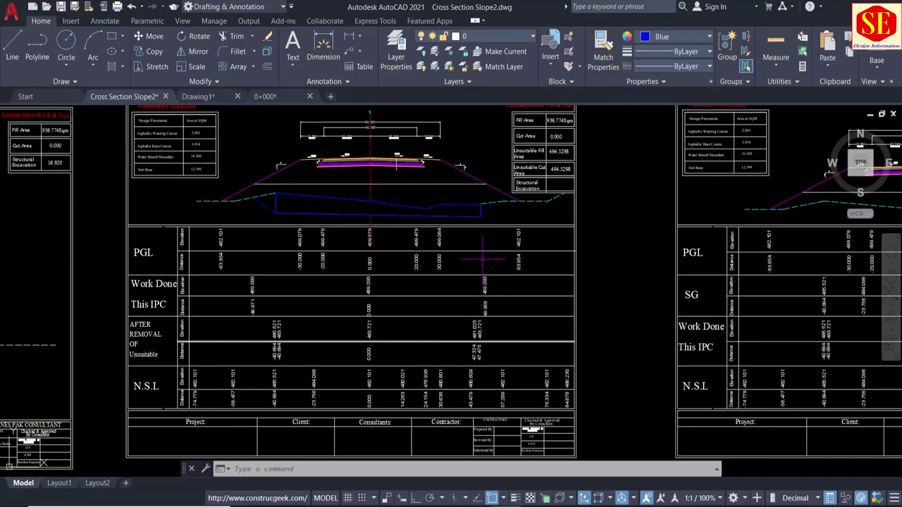
pyautogui.moveTo(458, 206); pyautogui.dragTo(453, 276, button='middle')
pyautogui.scroll(2, 397, 262)
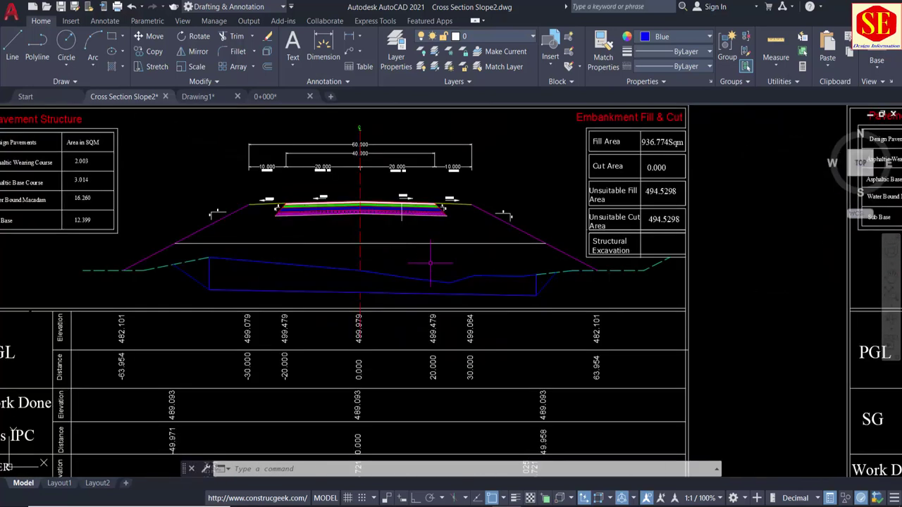
pyautogui.scroll(-2, 295, 245)
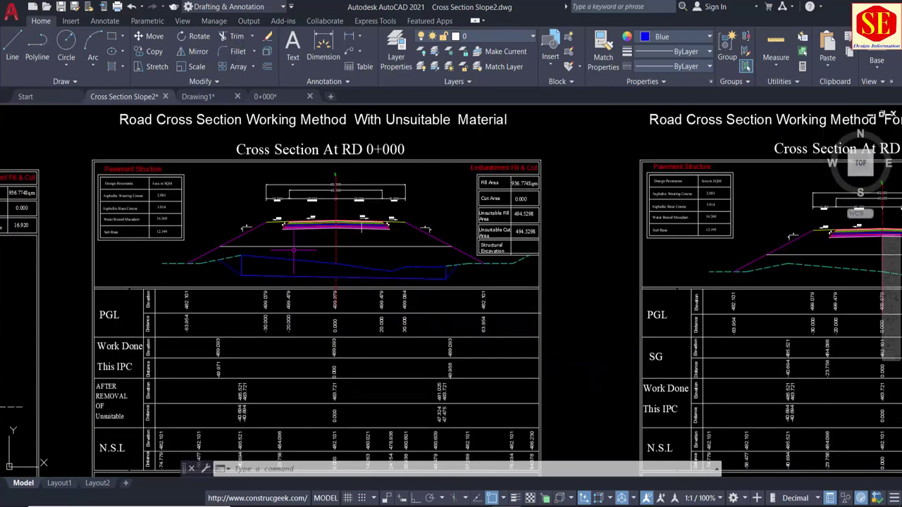
pyautogui.scroll(2, 103, 407)
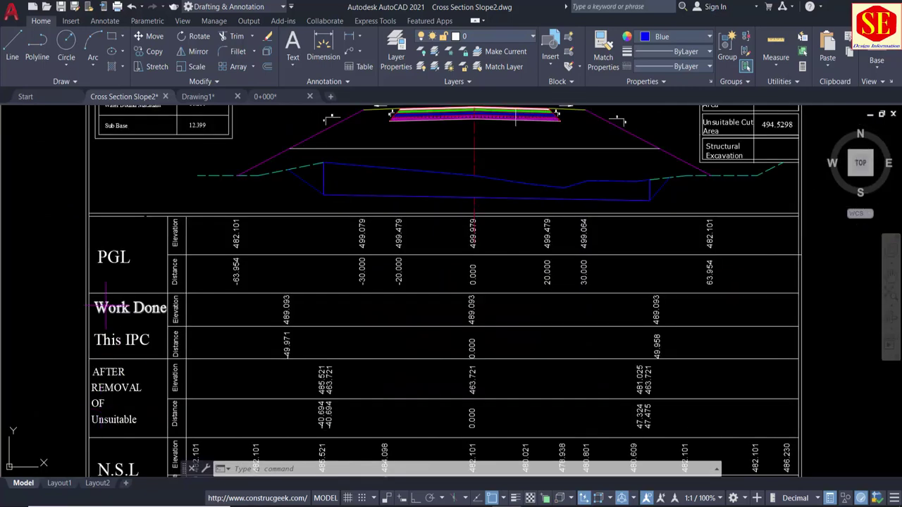
pyautogui.scroll(-2, 105, 349)
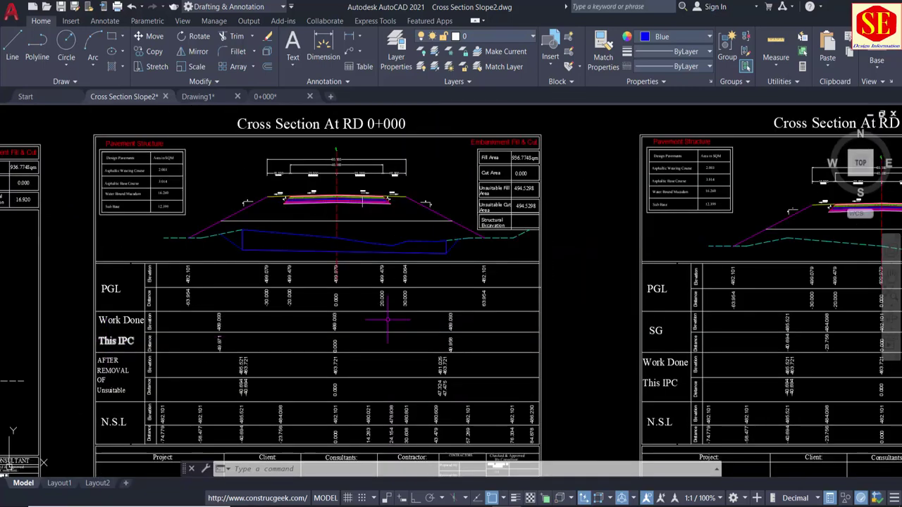
pyautogui.moveTo(501, 303); pyautogui.dragTo(192, 299, button='middle')
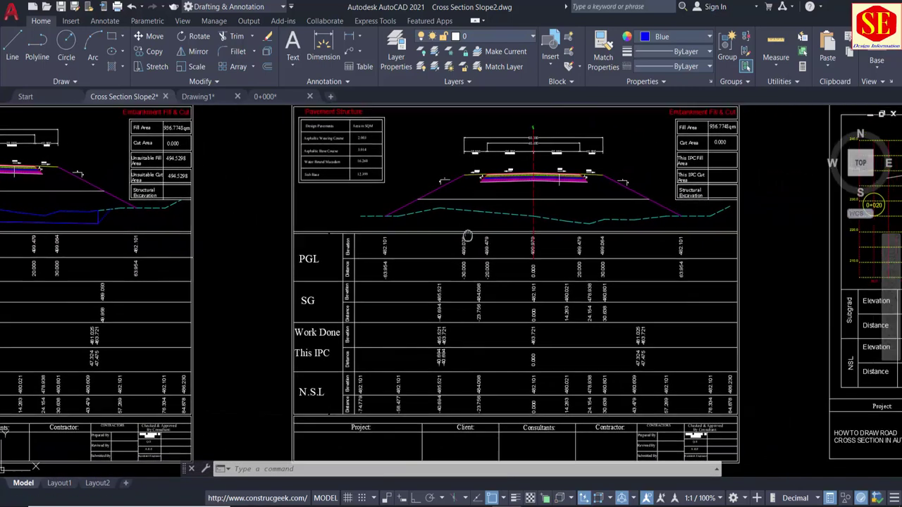
pyautogui.moveTo(467, 235); pyautogui.dragTo(386, 285, button='middle')
pyautogui.scroll(2, 448, 253)
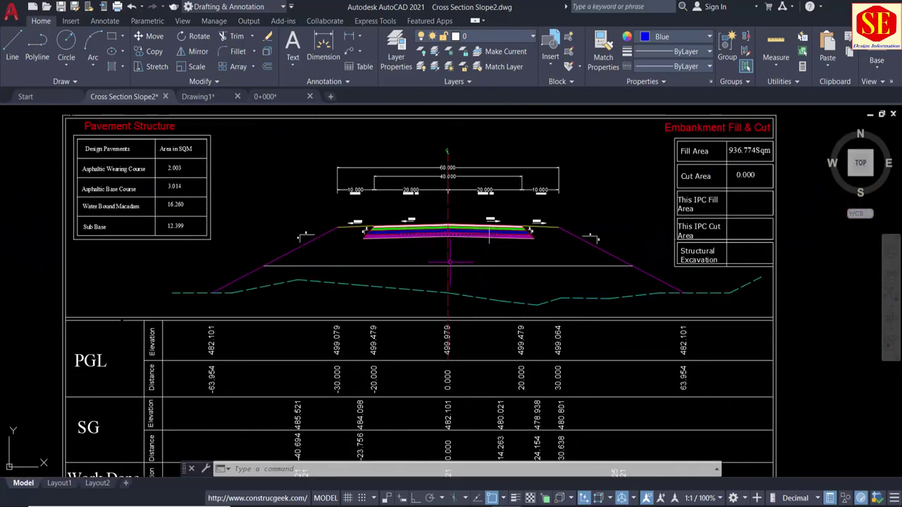
pyautogui.scroll(-2, 489, 236)
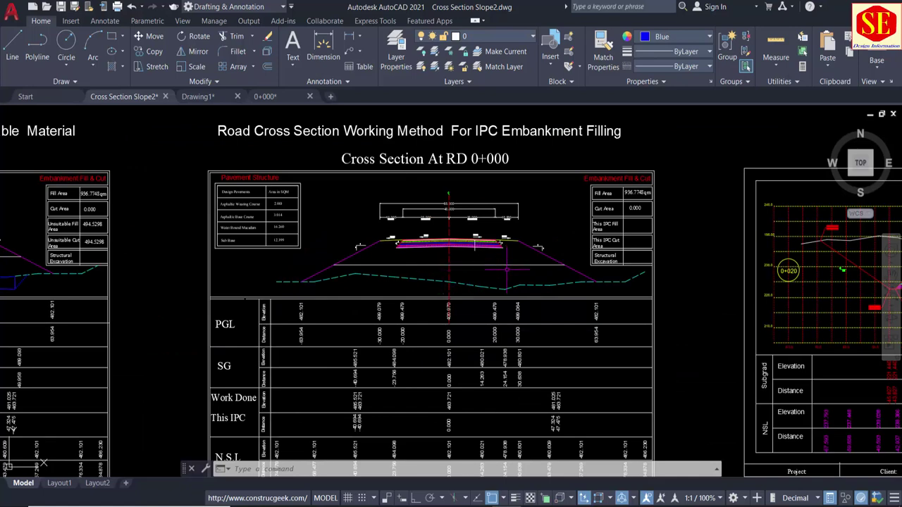
pyautogui.scroll(2, 423, 283)
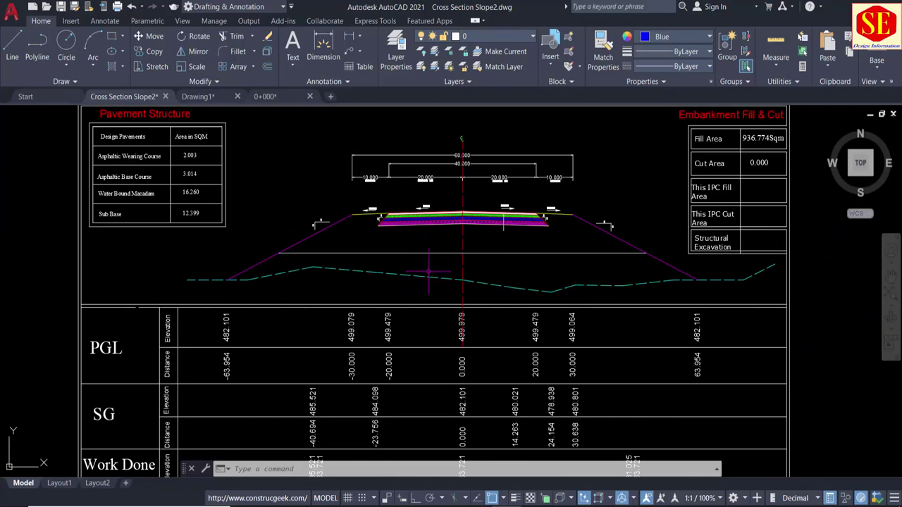
pyautogui.scroll(2, 428, 271)
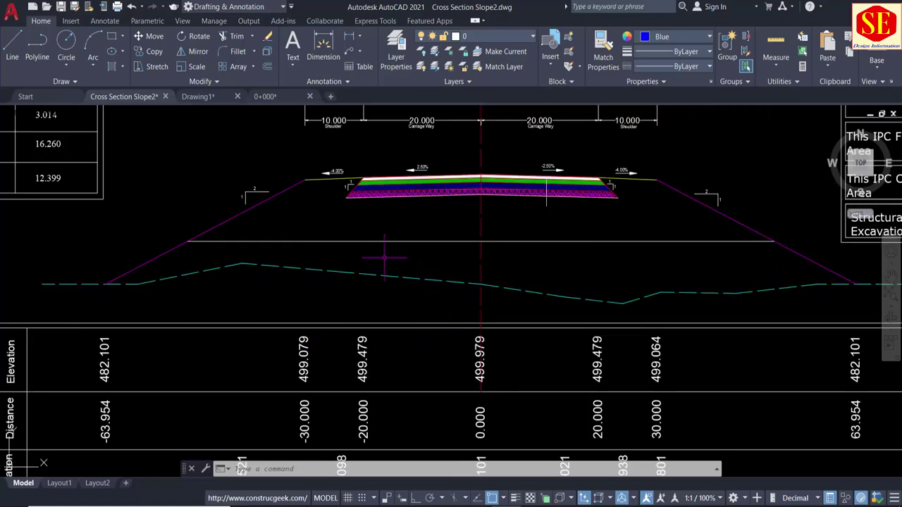
pyautogui.scroll(-2, 600, 248)
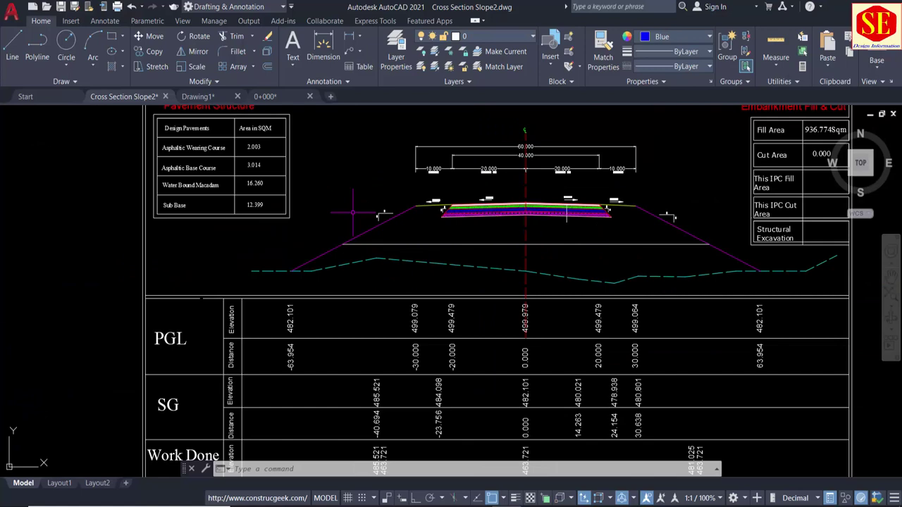
pyautogui.scroll(-2, 357, 211)
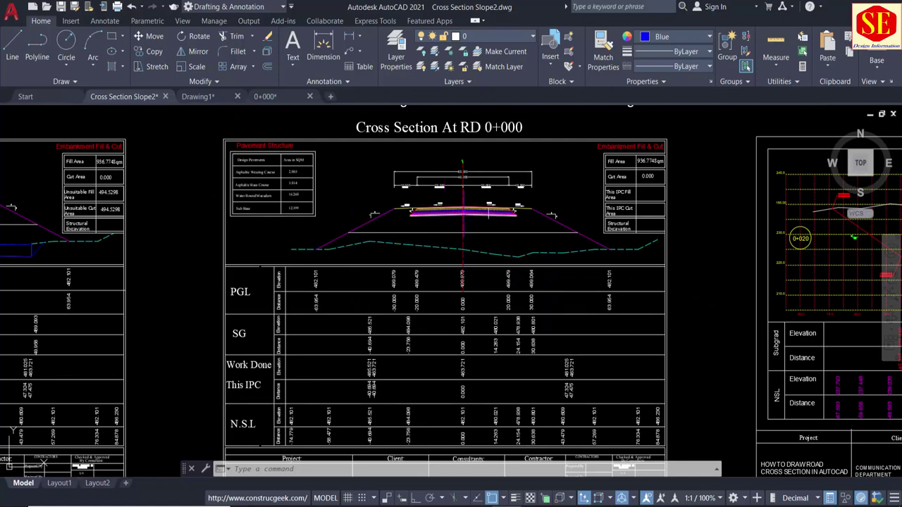
pyautogui.scroll(2, 436, 233)
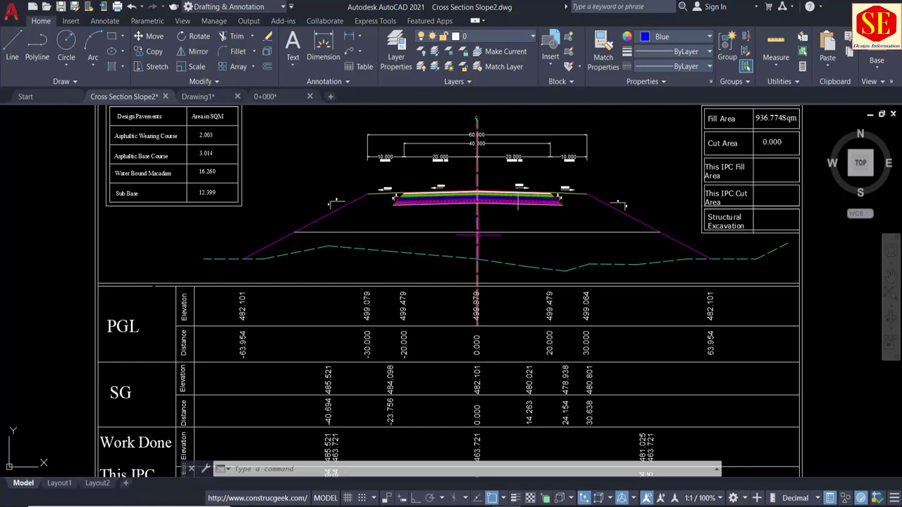
pyautogui.scroll(-2, 478, 234)
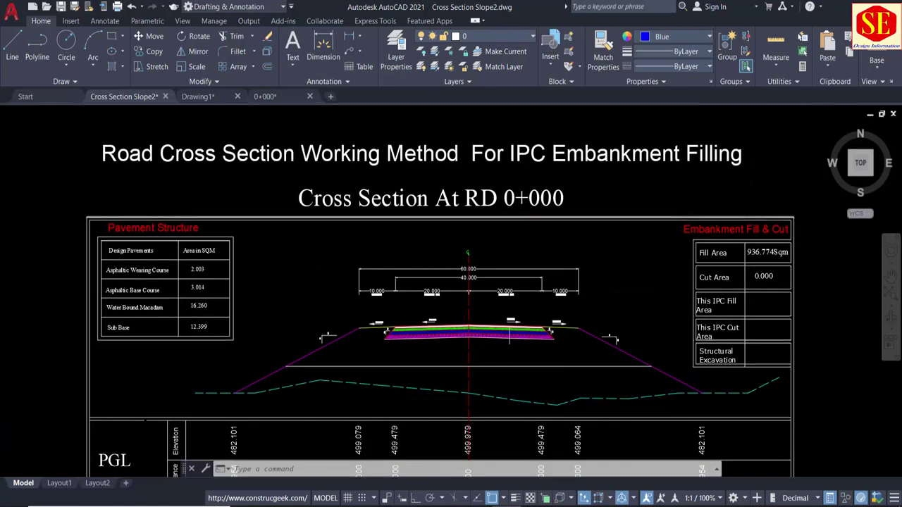
pyautogui.scroll(3, 525, 187)
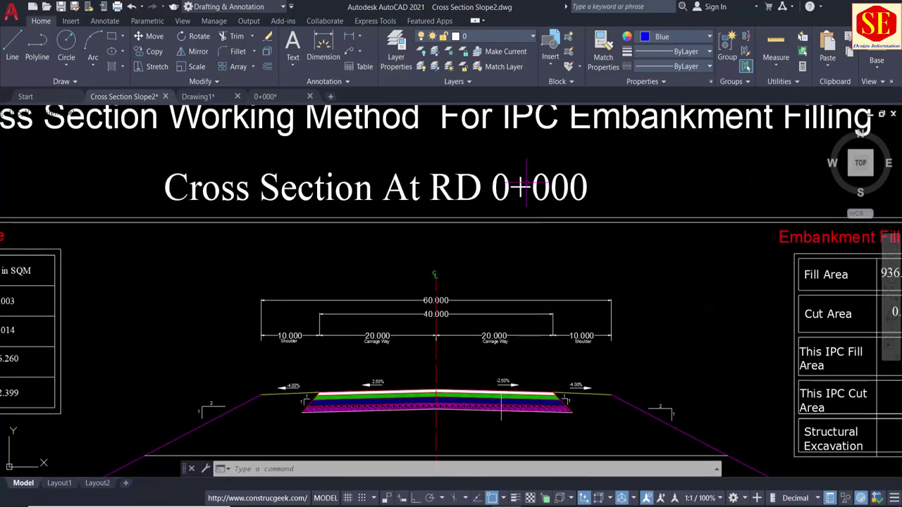
pyautogui.scroll(-1, 525, 187)
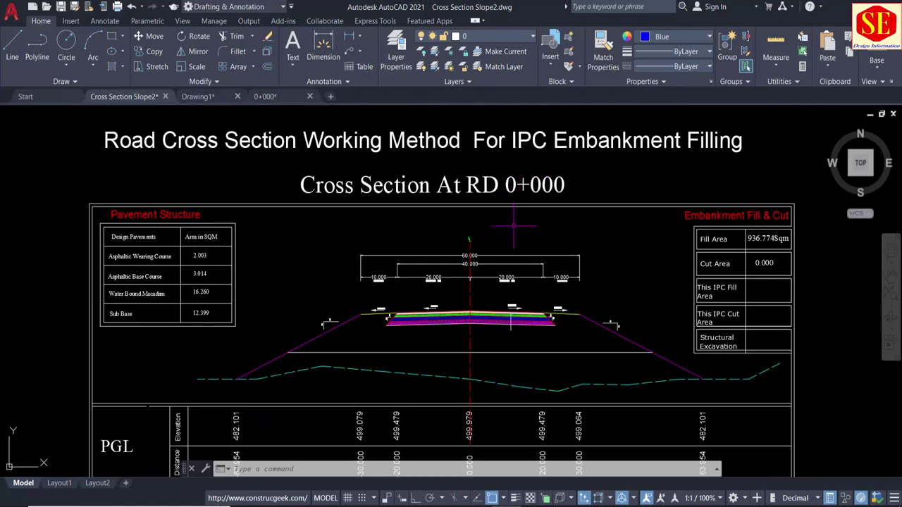
pyautogui.moveTo(455, 367); pyautogui.dragTo(439, 265, button='middle')
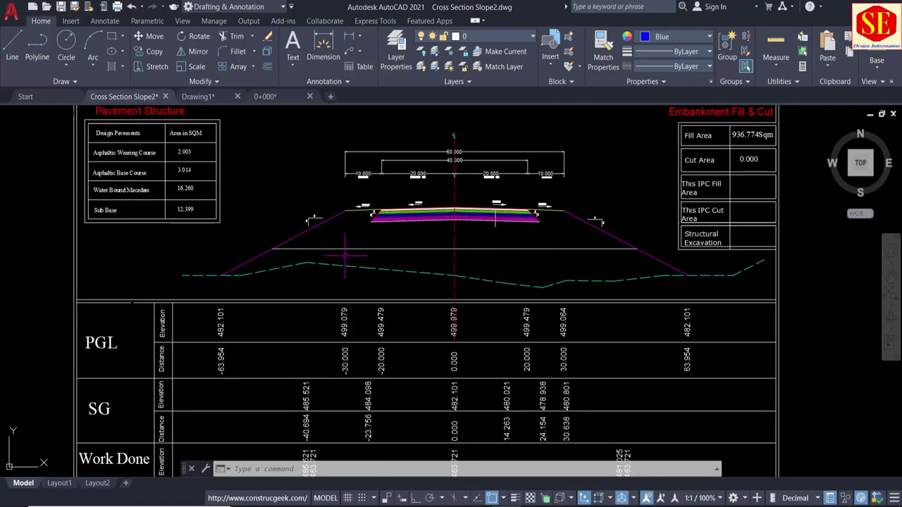
pyautogui.moveTo(515, 234); pyautogui.dragTo(514, 233, button='middle')
pyautogui.scroll(2, 612, 167)
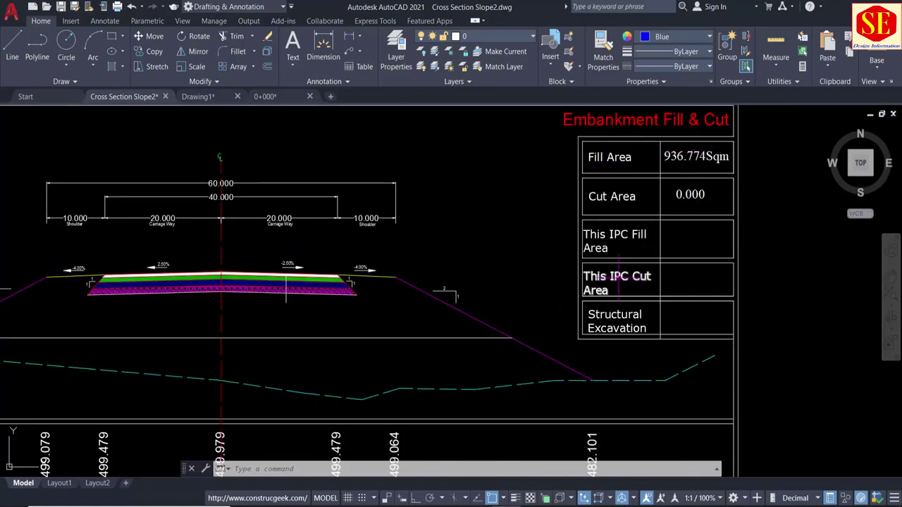
pyautogui.scroll(2, 595, 257)
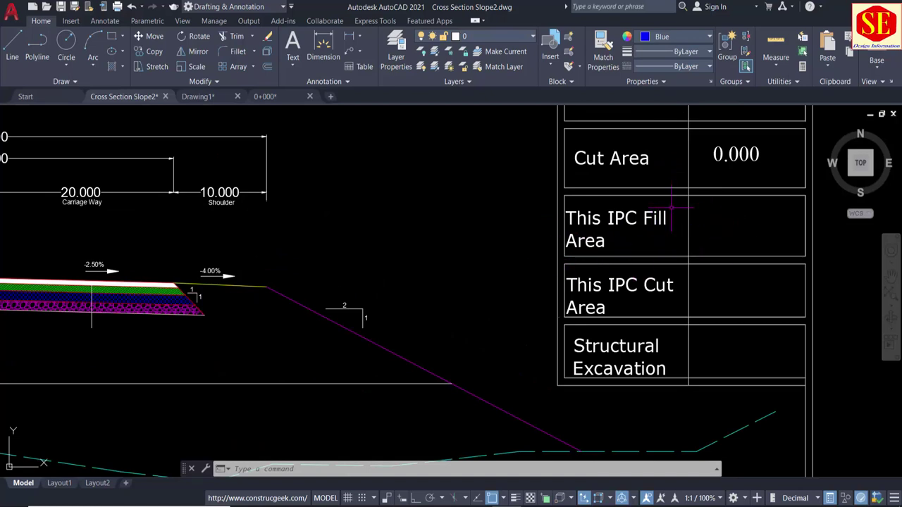
pyautogui.scroll(-4, 730, 215)
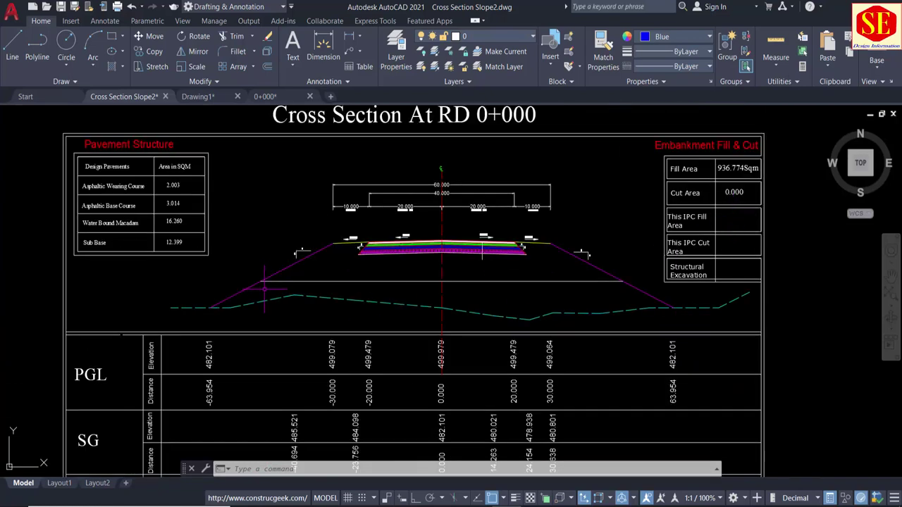
pyautogui.click(481, 281)
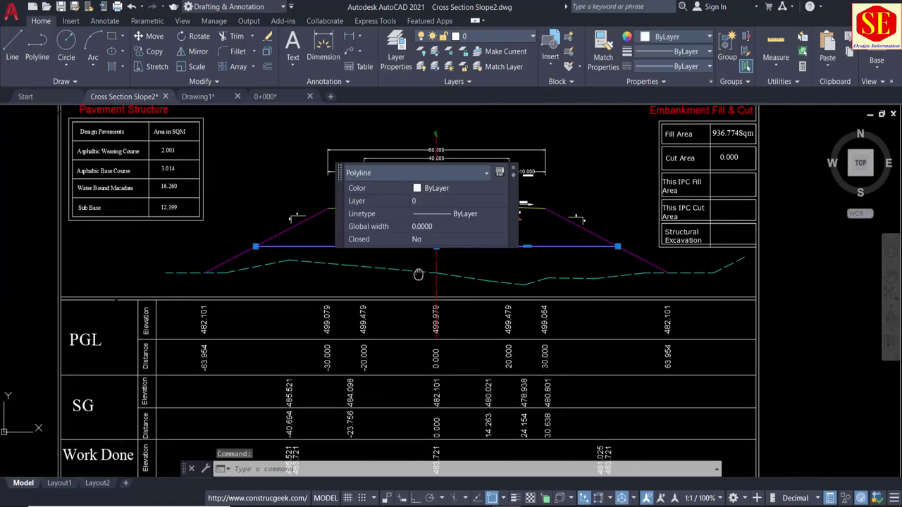
pyautogui.moveTo(253, 398); pyautogui.dragTo(229, 251, button='middle')
pyautogui.moveTo(206, 302); pyautogui.dragTo(181, 266, button='middle')
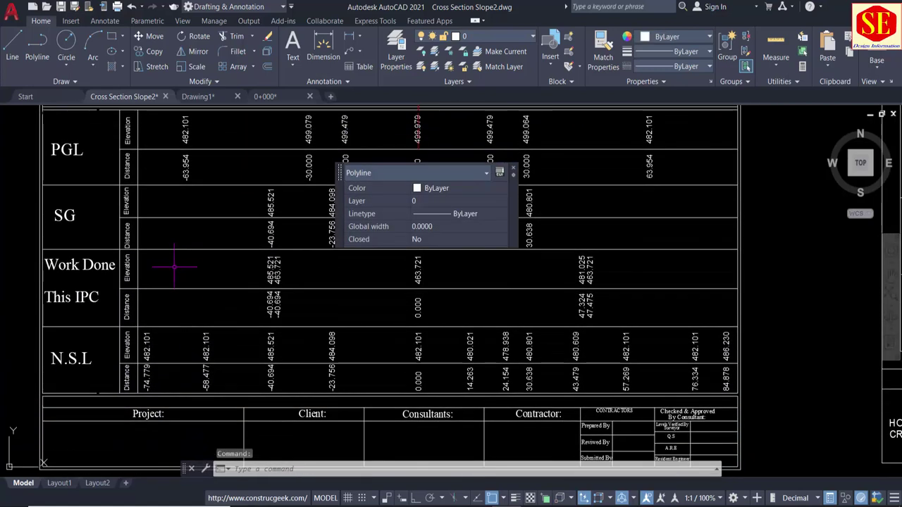
pyautogui.press('Escape')
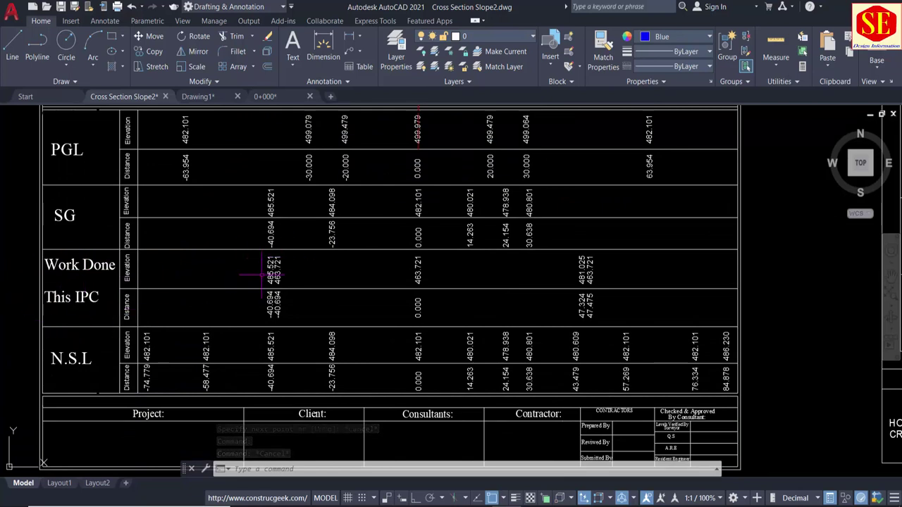
pyautogui.moveTo(545, 267); pyautogui.dragTo(551, 303, button='middle')
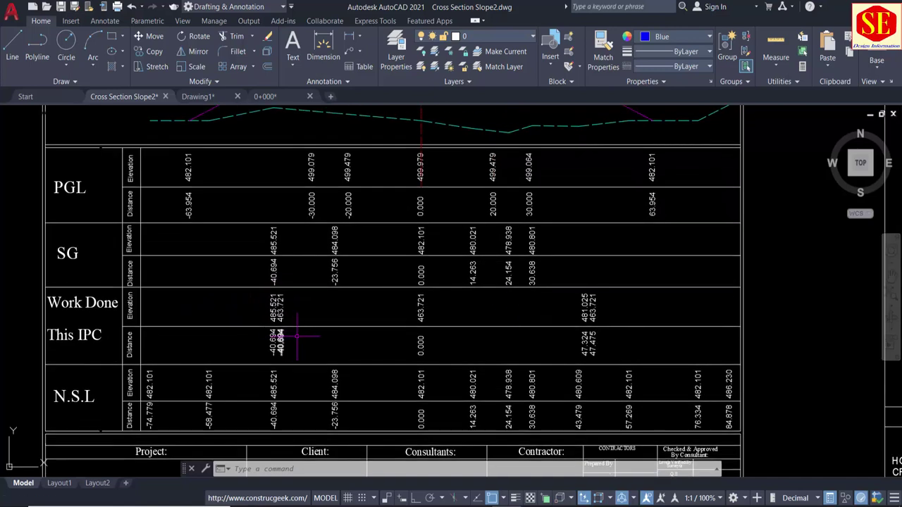
pyautogui.moveTo(497, 224)
pyautogui.mouseDown(button='middle')
pyautogui.moveTo(501, 312)
pyautogui.moveTo(451, 268)
pyautogui.mouseUp(button='middle')
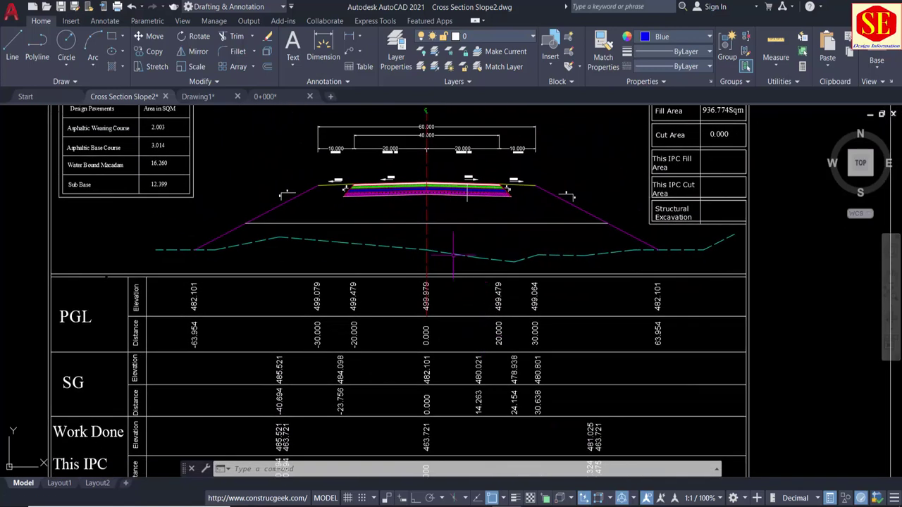
pyautogui.scroll(2, 420, 230)
pyautogui.write('tr')
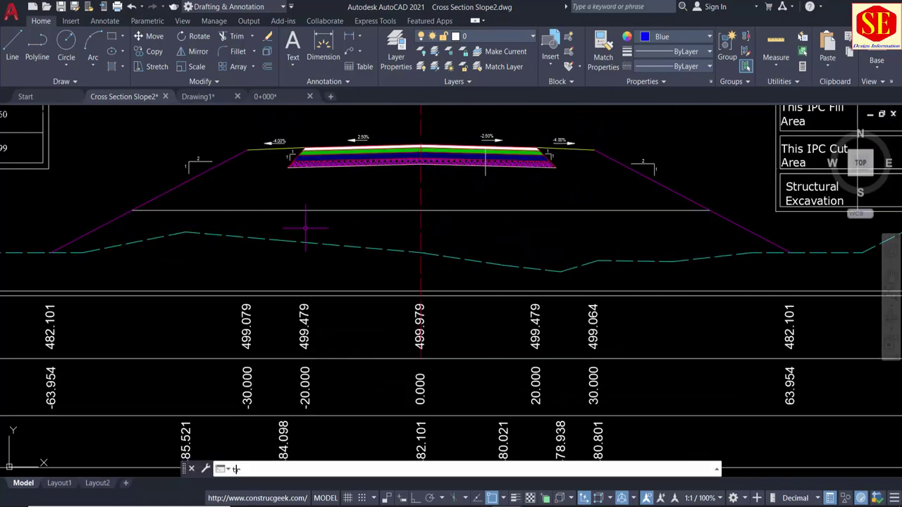
pyautogui.press('Return')
pyautogui.press('Escape')
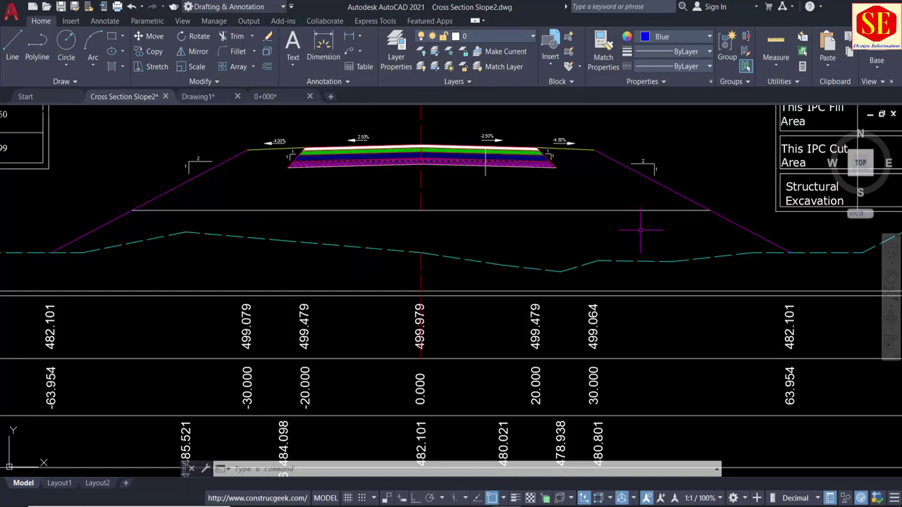
pyautogui.scroll(-2, 362, 211)
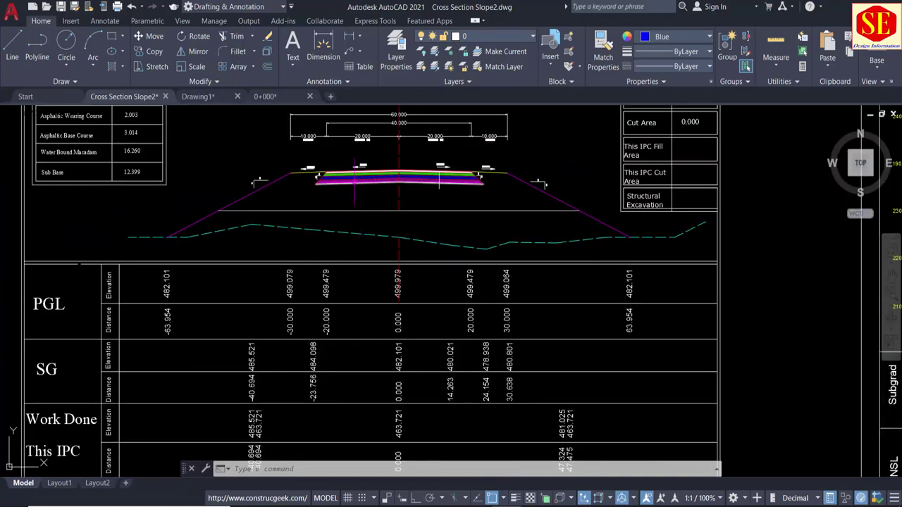
pyautogui.scroll(1, 356, 218)
pyautogui.scroll(2, 356, 218)
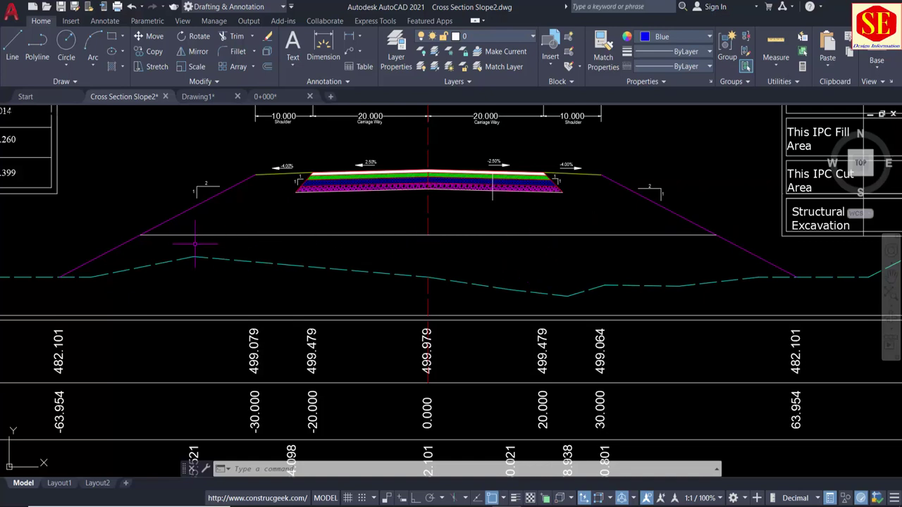
# Step: Create a boundary polyline inside the embankment fill region with BO
pyautogui.write('b')
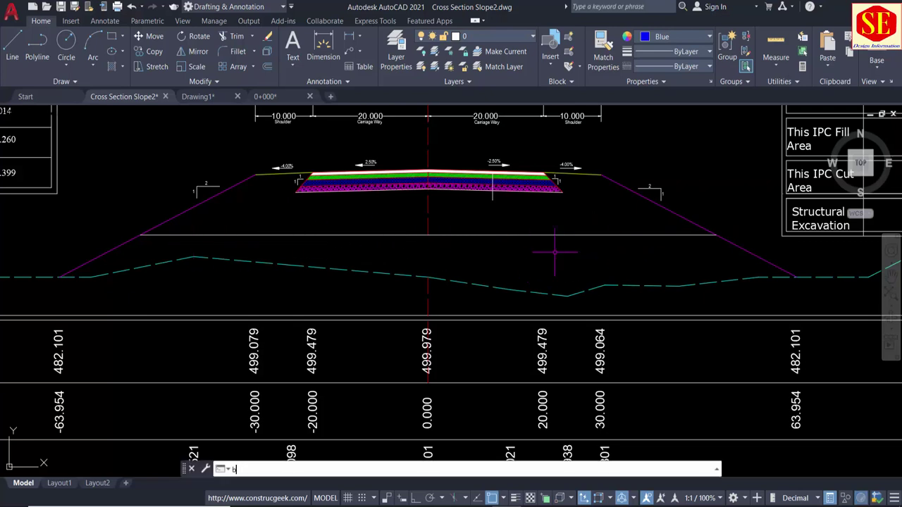
pyautogui.write('o')
pyautogui.press('Return')
pyautogui.click(426, 157)
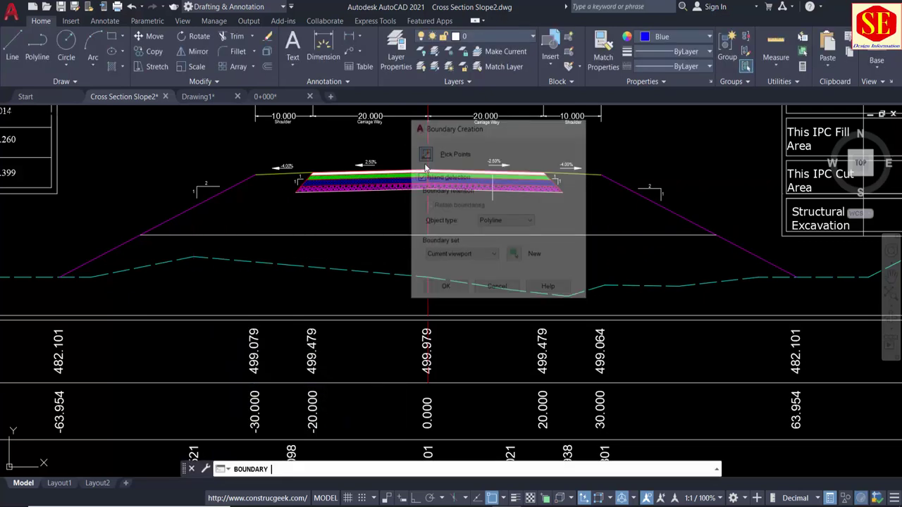
pyautogui.click(413, 257)
pyautogui.press('Return')
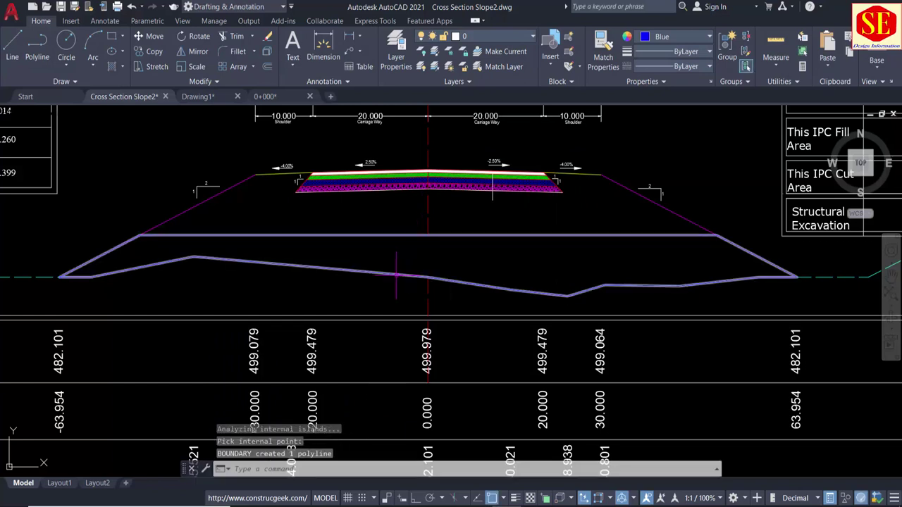
# Step: List the new boundary and copy its area value 780.0318
pyautogui.click(396, 274)
pyautogui.write('li')
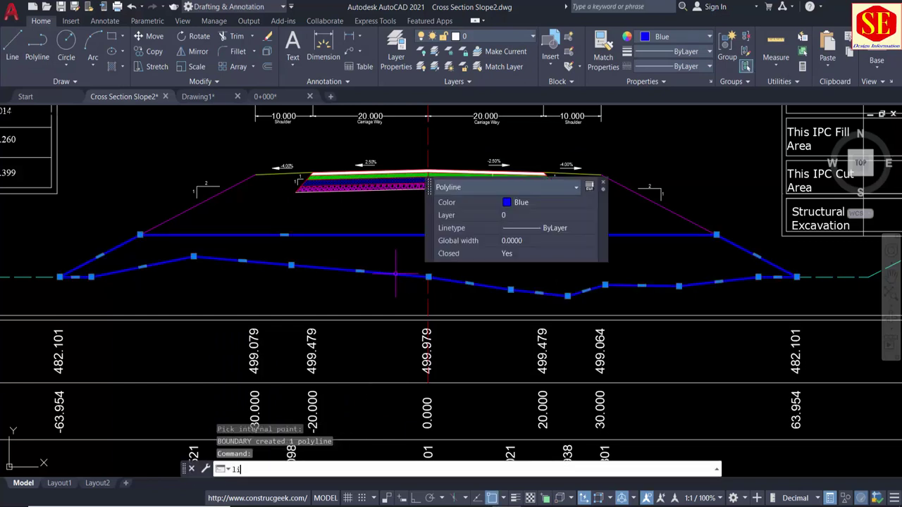
pyautogui.press('Return')
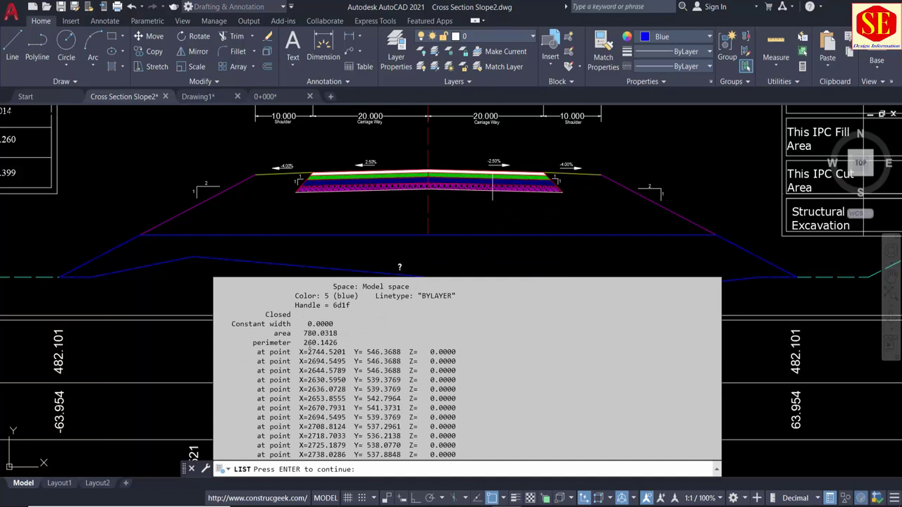
pyautogui.press('Return')
pyautogui.moveTo(302, 336); pyautogui.dragTo(324, 310)
pyautogui.click(324, 310)
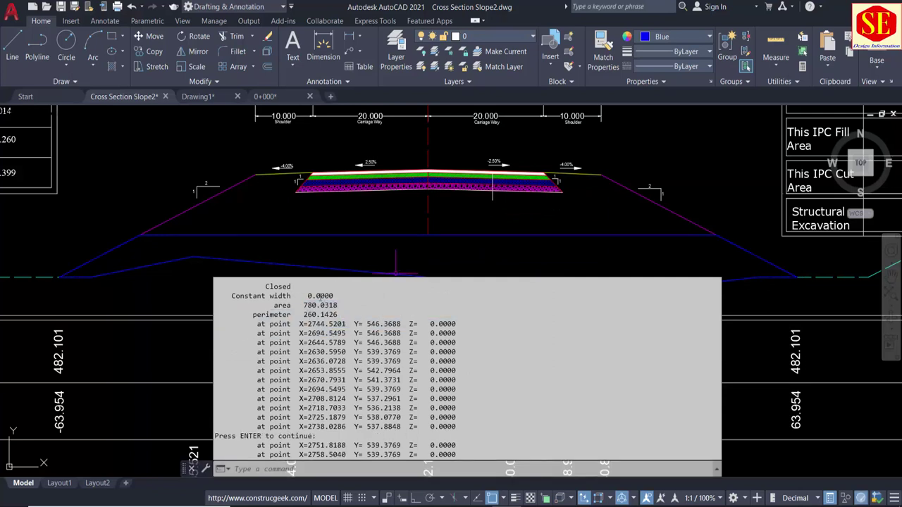
pyautogui.scroll(1, 323, 310)
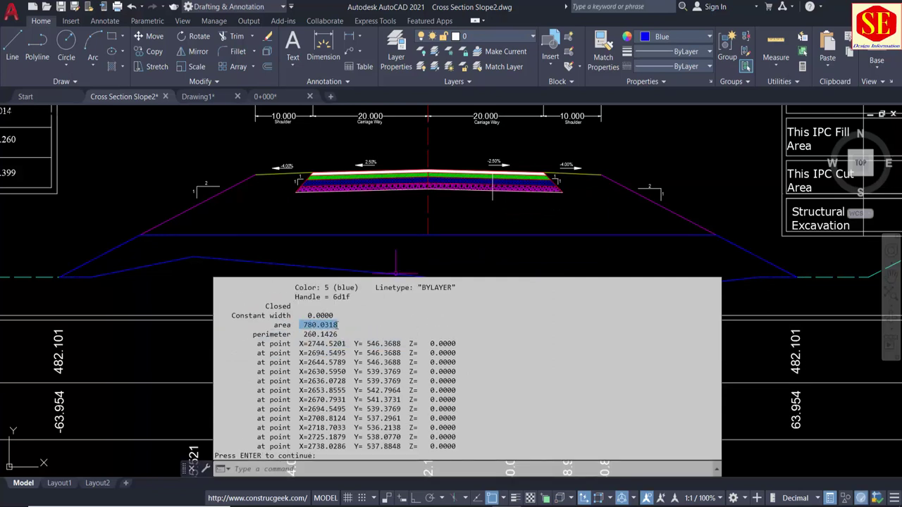
pyautogui.rightClick(334, 330)
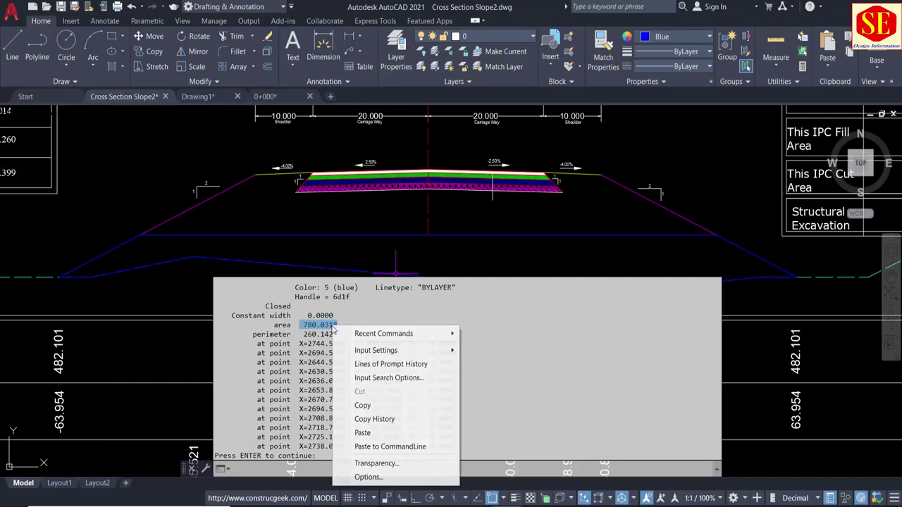
pyautogui.click(362, 405)
pyautogui.press('Escape')
# Step: Paste 780.0318 into the drawing at the This IPC Fill Area cell
pyautogui.scroll(2, 272, 242)
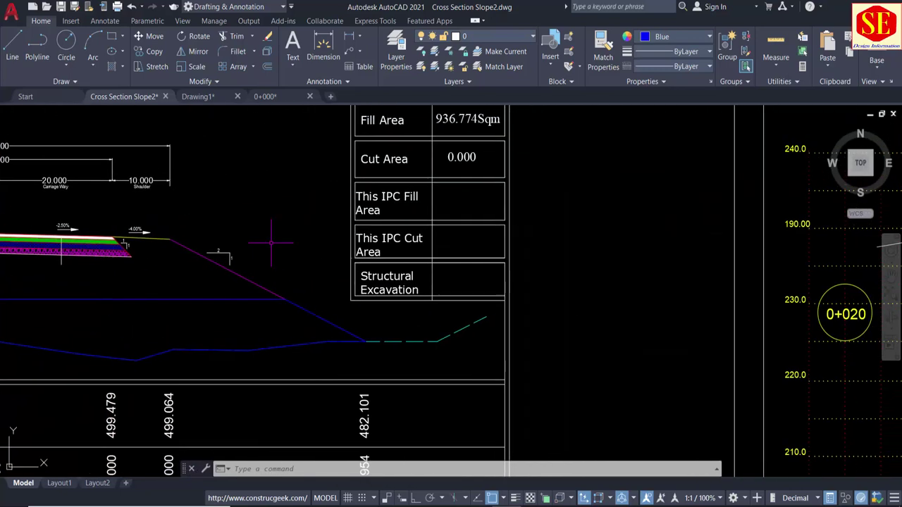
pyautogui.scroll(2, 432, 197)
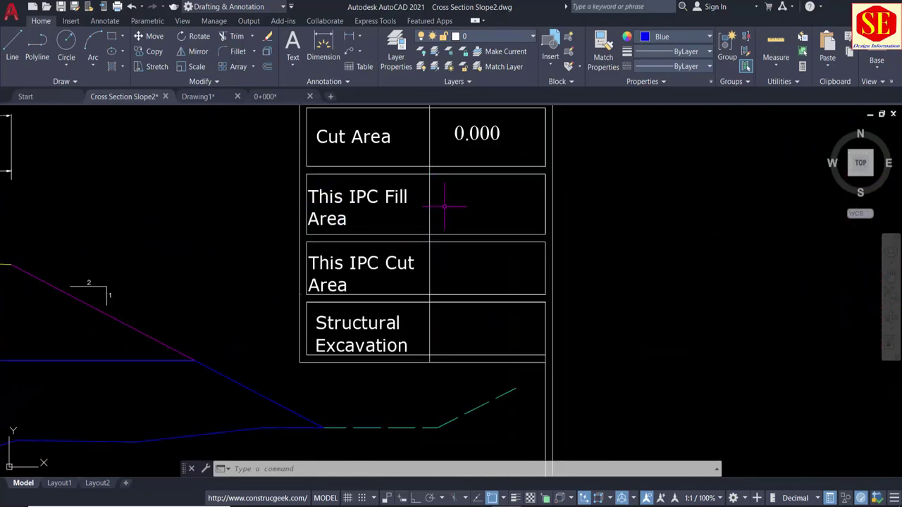
pyautogui.write('780.0318')
pyautogui.click(462, 204)
pyautogui.press('Escape')
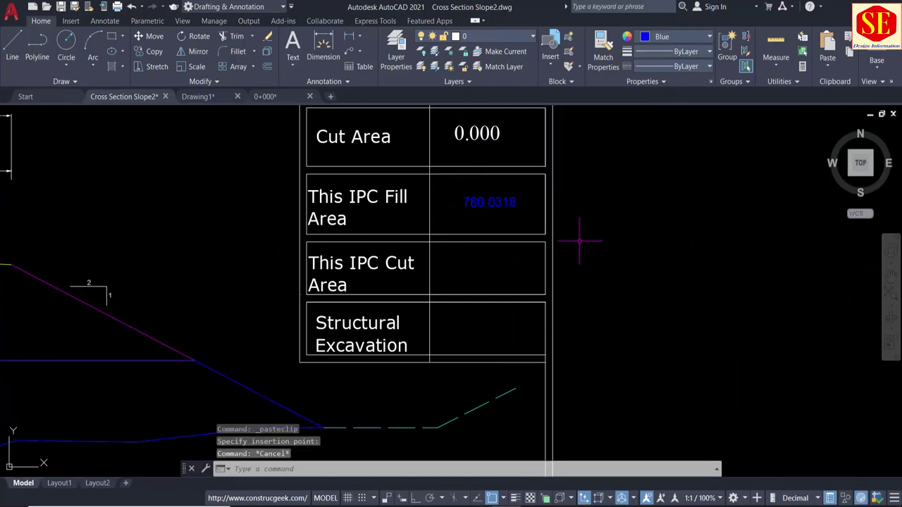
# Step: Match 780.0318 to the text style of the Cut Area 0.000 value
pyautogui.write('ma')
pyautogui.press('Return')
pyautogui.click(481, 129)
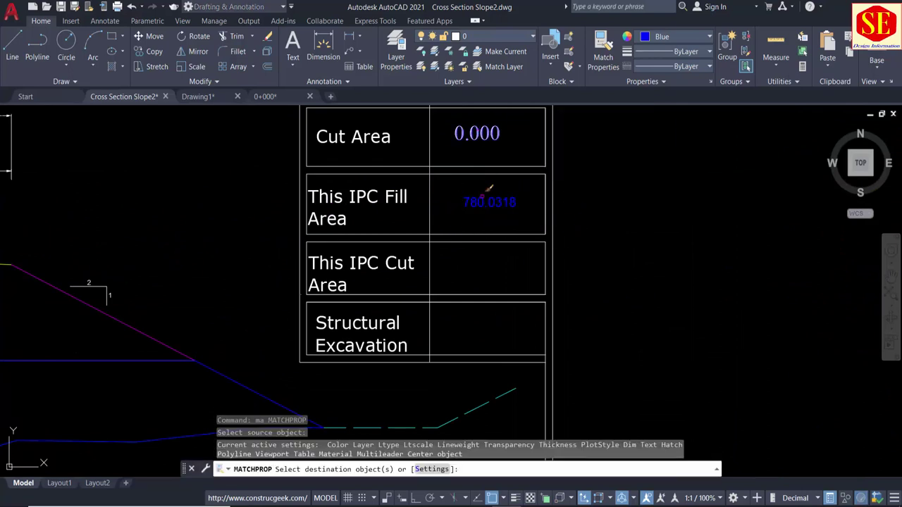
pyautogui.click(488, 189)
pyautogui.press('Escape')
# Step: Move 780.0318 so it sits centred in the This IPC Fill Area cell
pyautogui.write('m')
pyautogui.press('Return')
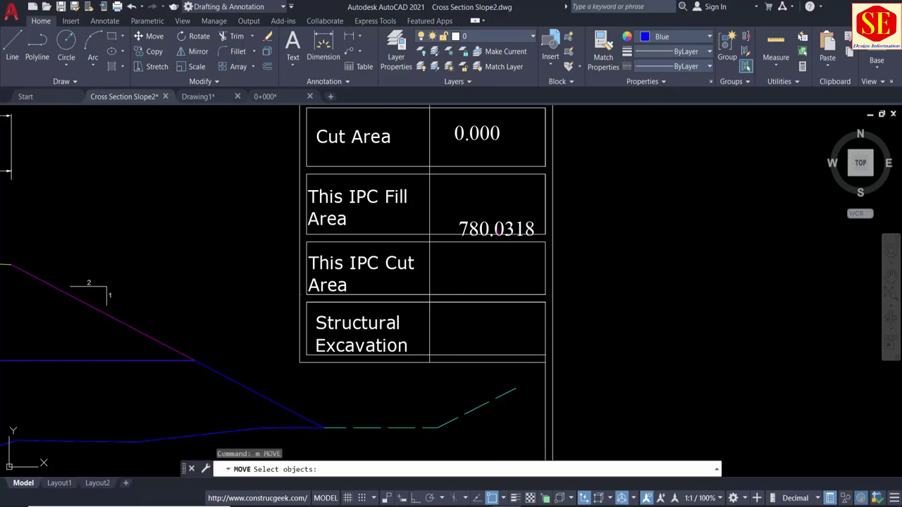
pyautogui.click(496, 229)
pyautogui.press('Return')
pyautogui.click(597, 253)
pyautogui.click(589, 230)
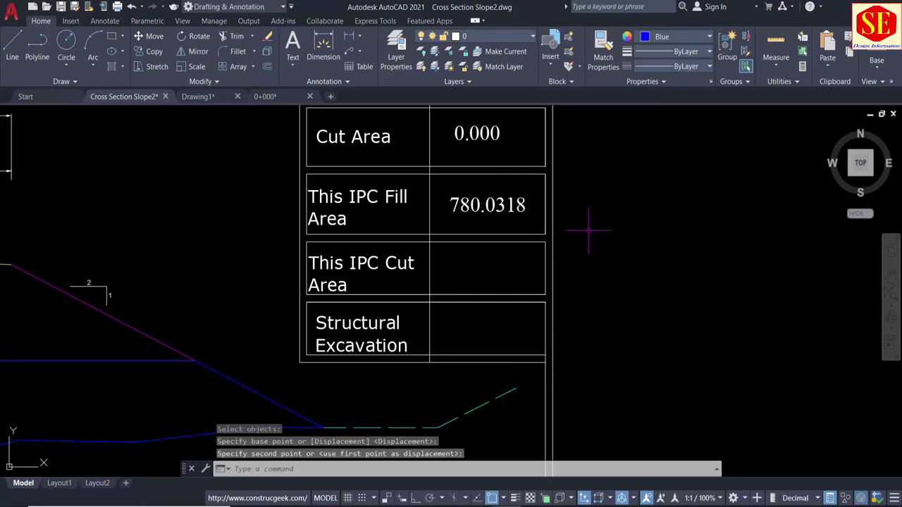
pyautogui.scroll(-2, 589, 229)
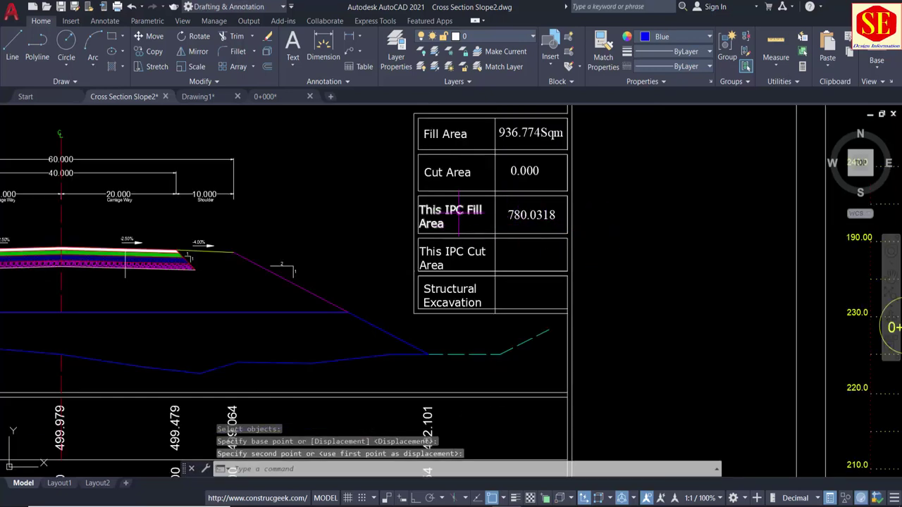
pyautogui.moveTo(203, 301); pyautogui.dragTo(352, 278, button='middle')
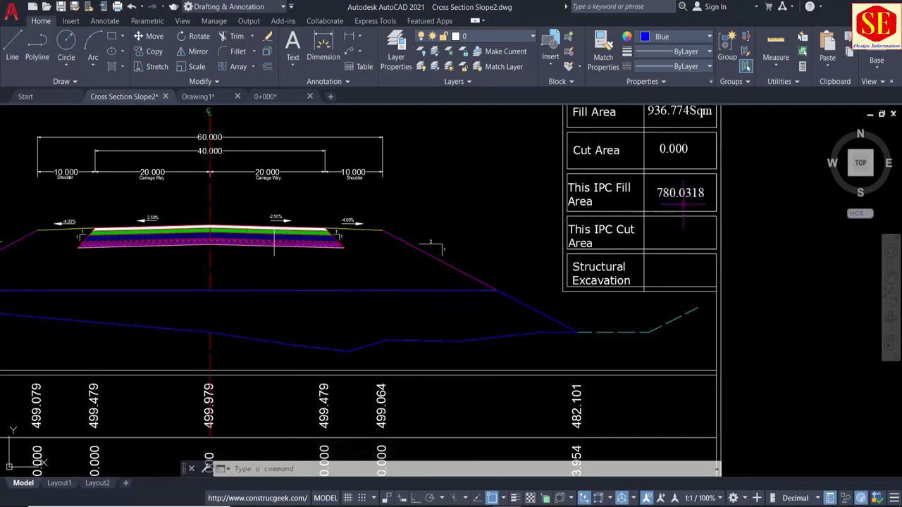
pyautogui.moveTo(610, 206); pyautogui.dragTo(590, 267, button='middle')
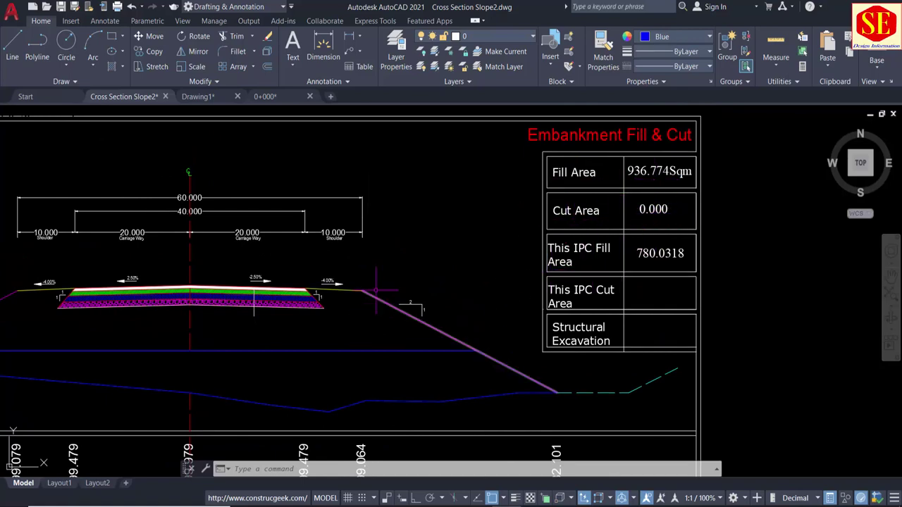
pyautogui.scroll(-4, 391, 210)
pyautogui.scroll(2, 354, 286)
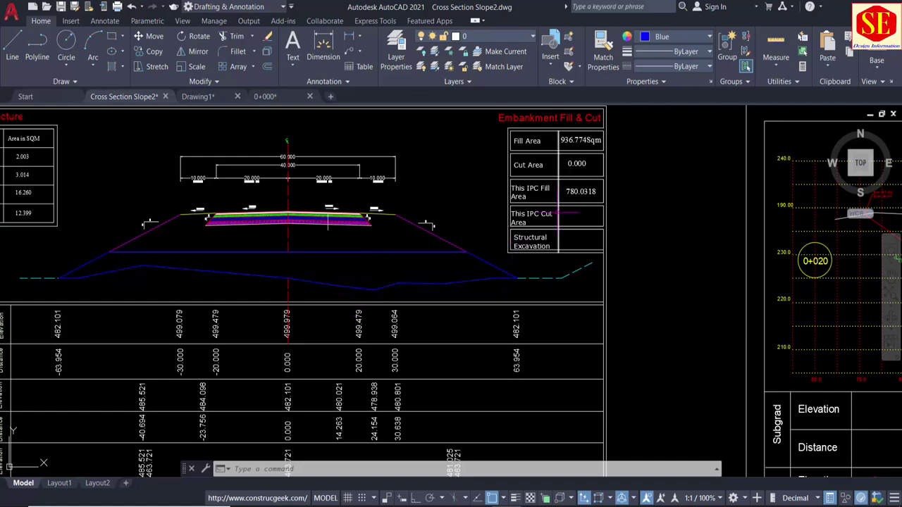
pyautogui.scroll(2, 528, 192)
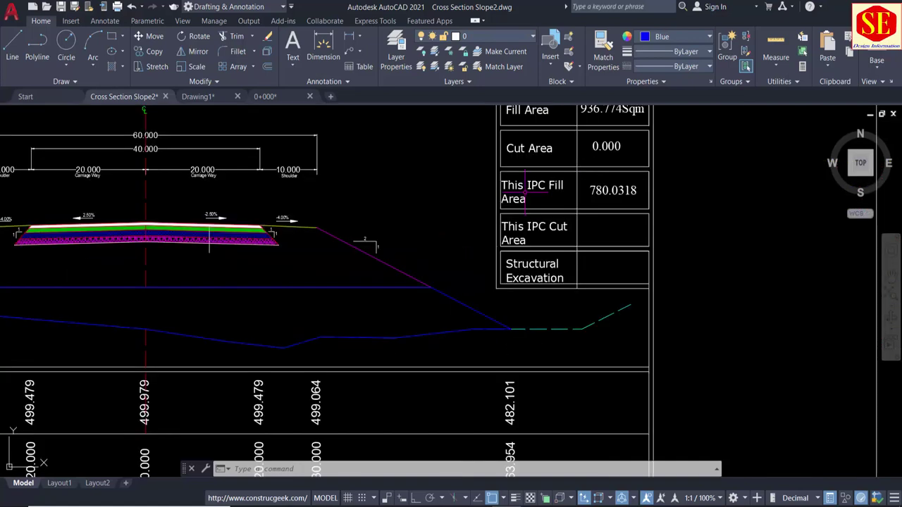
pyautogui.moveTo(243, 283); pyautogui.dragTo(415, 282, button='middle')
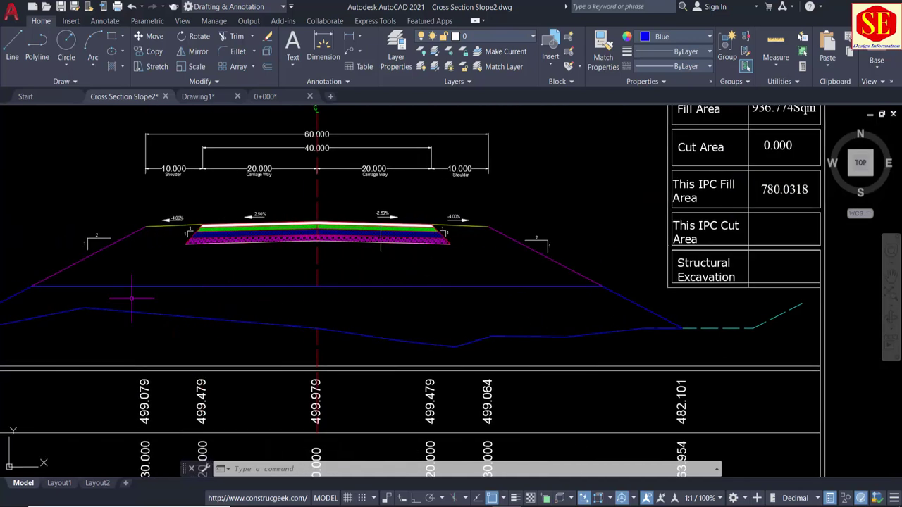
pyautogui.moveTo(672, 253); pyautogui.dragTo(543, 235, button='middle')
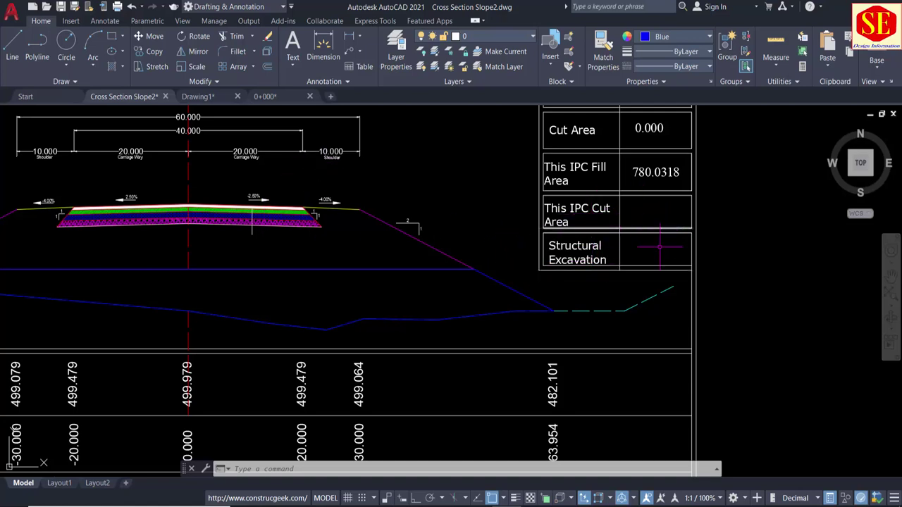
pyautogui.scroll(-2, 702, 241)
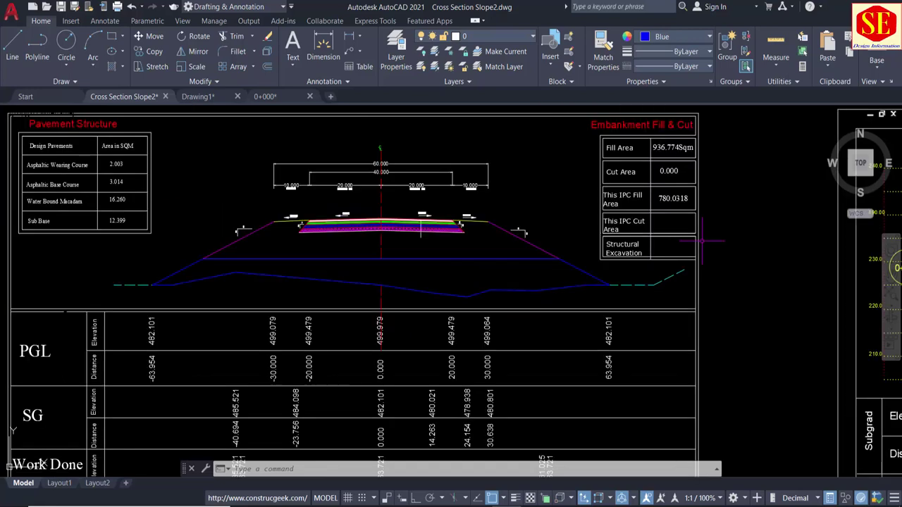
pyautogui.scroll(2, 666, 248)
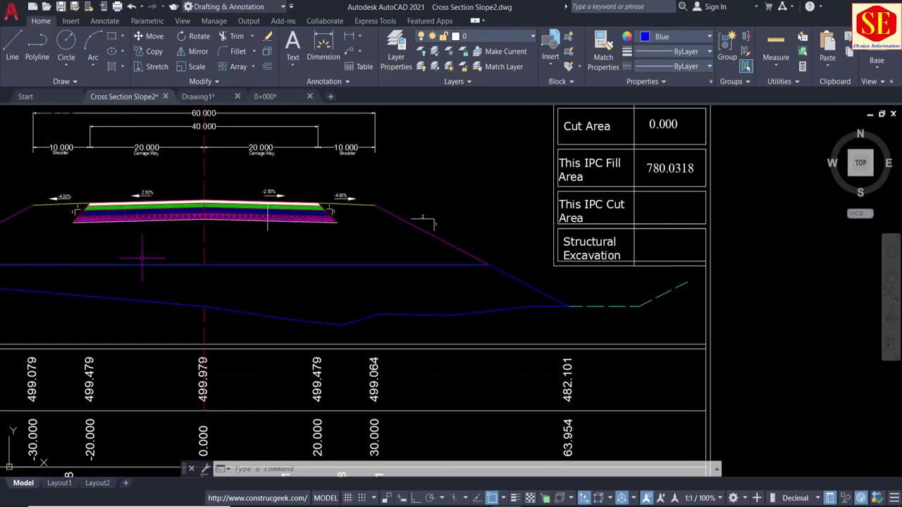
pyautogui.scroll(2, 187, 198)
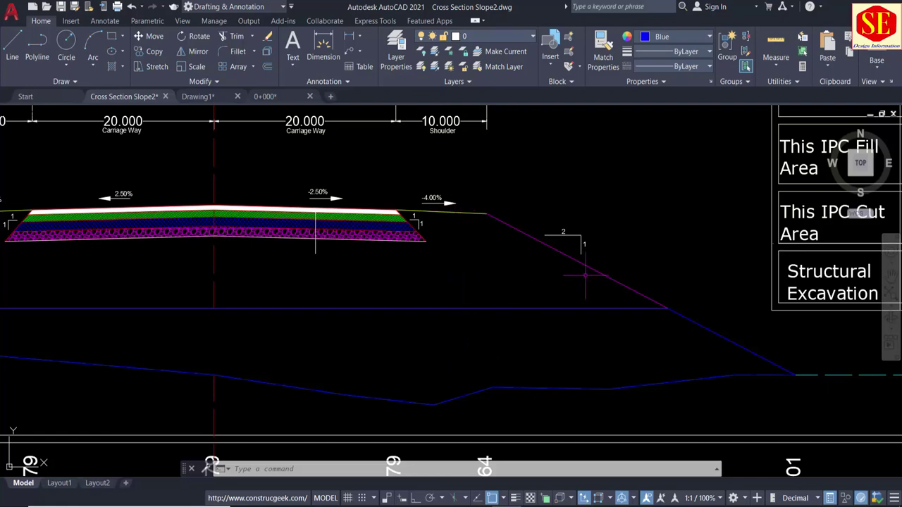
pyautogui.moveTo(691, 260); pyautogui.dragTo(521, 244, button='middle')
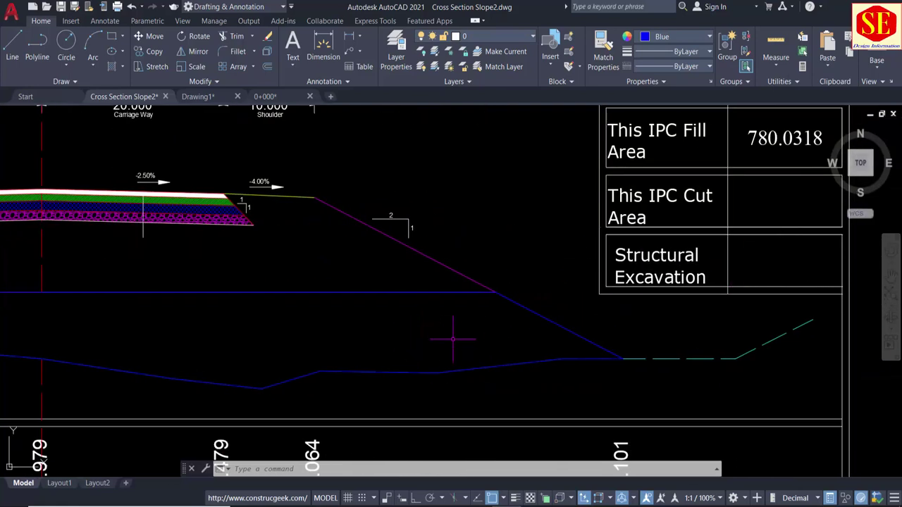
pyautogui.scroll(-2, 454, 339)
pyautogui.scroll(2, 264, 306)
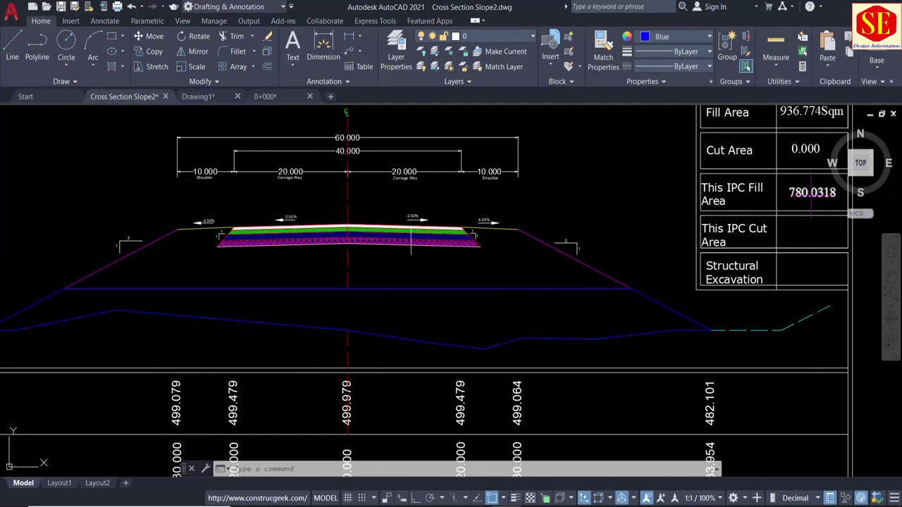
pyautogui.scroll(-2, 411, 239)
pyautogui.moveTo(447, 309); pyautogui.dragTo(447, 224, button='middle')
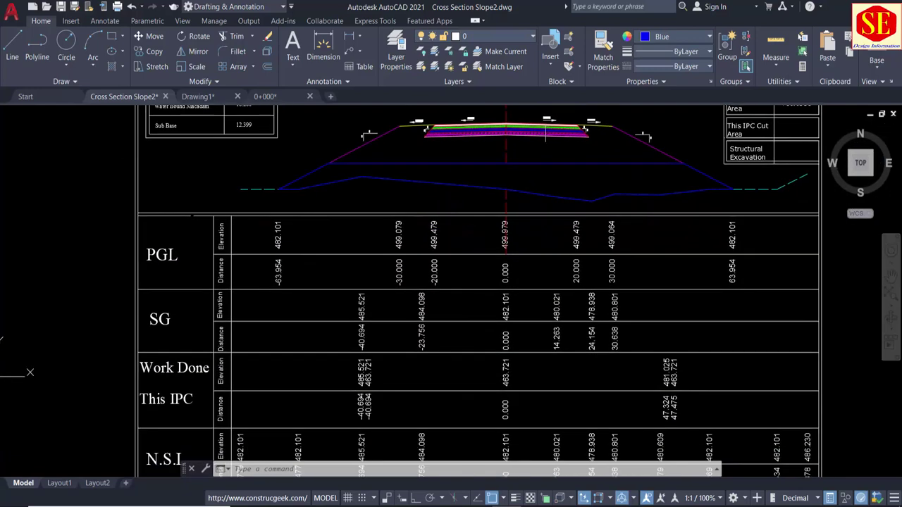
pyautogui.scroll(-1, 447, 224)
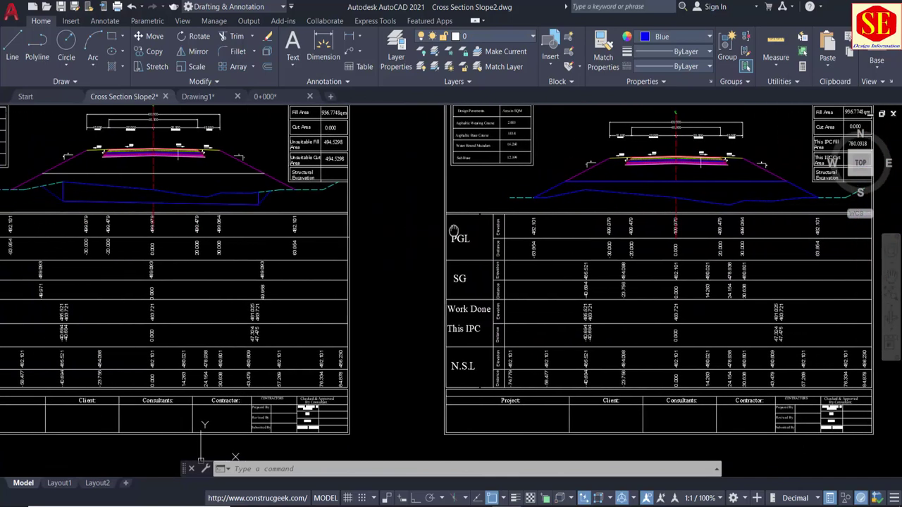
# Step: Erase the blue excavation outline on the neighbouring cross-section sheet
pyautogui.moveTo(461, 235); pyautogui.dragTo(513, 301, button='middle')
pyautogui.scroll(2, 393, 317)
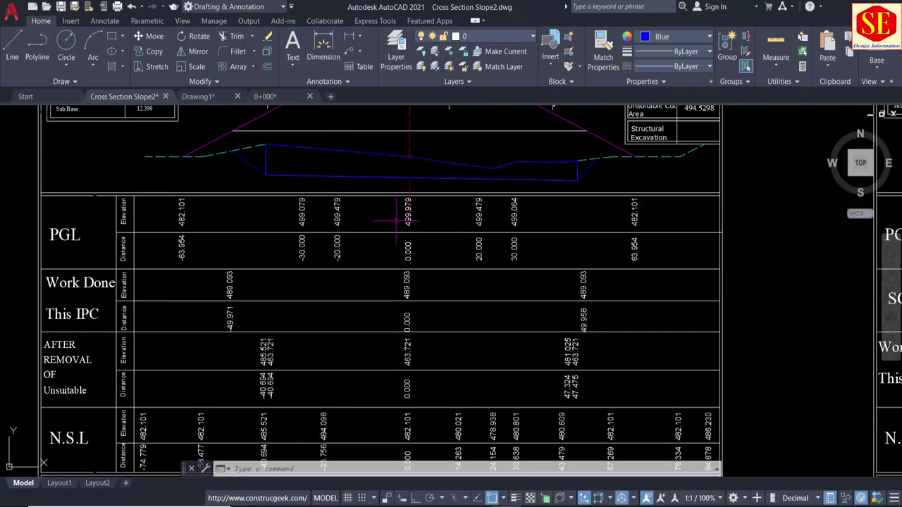
pyautogui.moveTo(382, 148); pyautogui.dragTo(390, 201, button='middle')
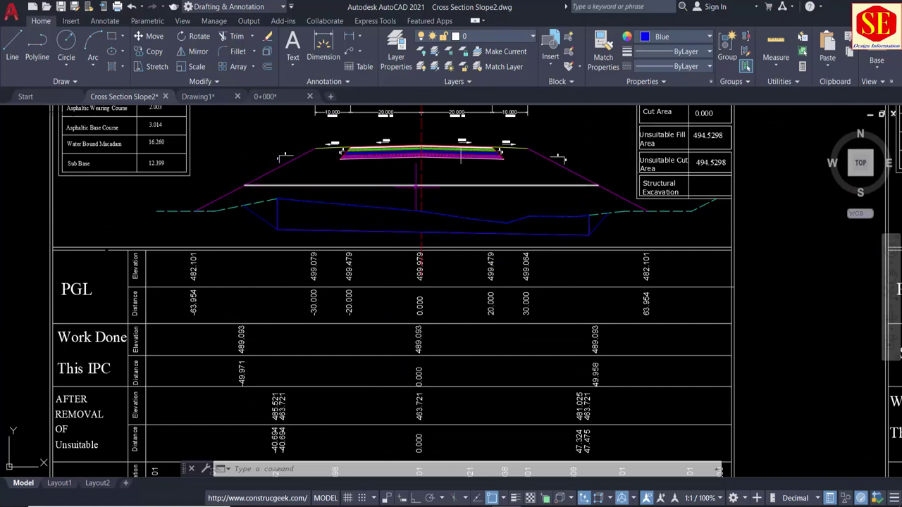
pyautogui.moveTo(223, 382); pyautogui.dragTo(226, 339, button='middle')
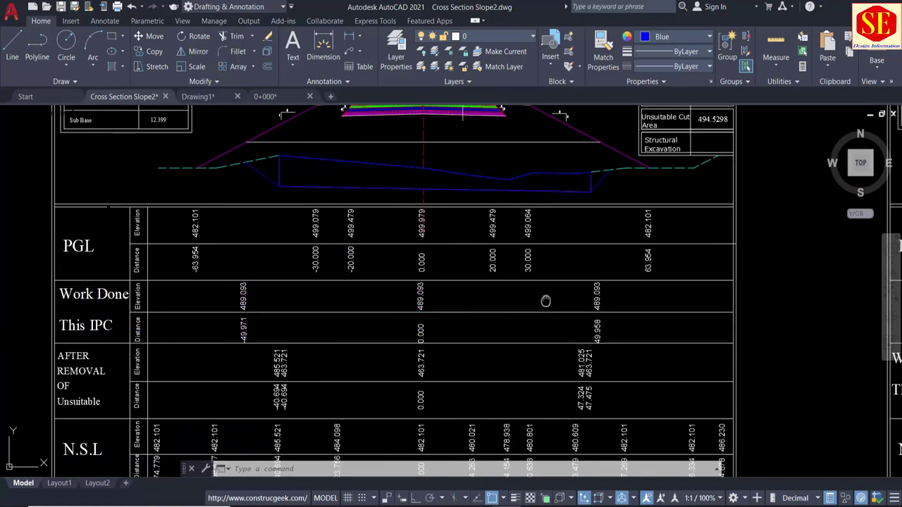
pyautogui.moveTo(545, 301); pyautogui.dragTo(540, 365, button='middle')
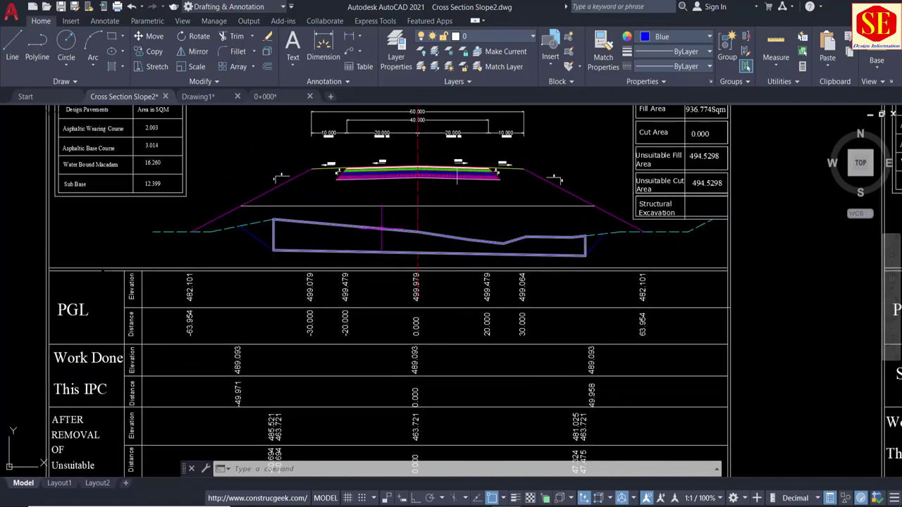
pyautogui.click(381, 230)
pyautogui.press('Escape')
pyautogui.click(365, 227)
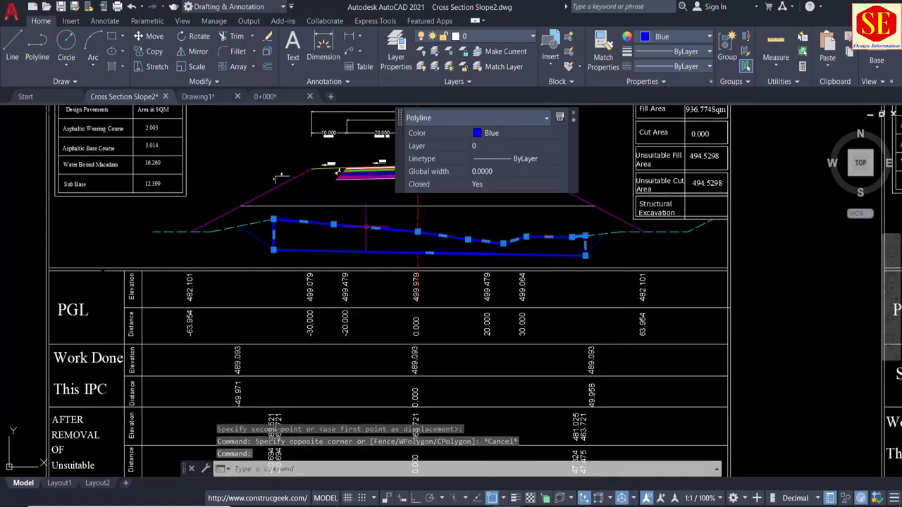
pyautogui.write('e')
pyautogui.press('Return')
# Step: Trim the dashed line segments across and near the right edge of the box
pyautogui.write('t')
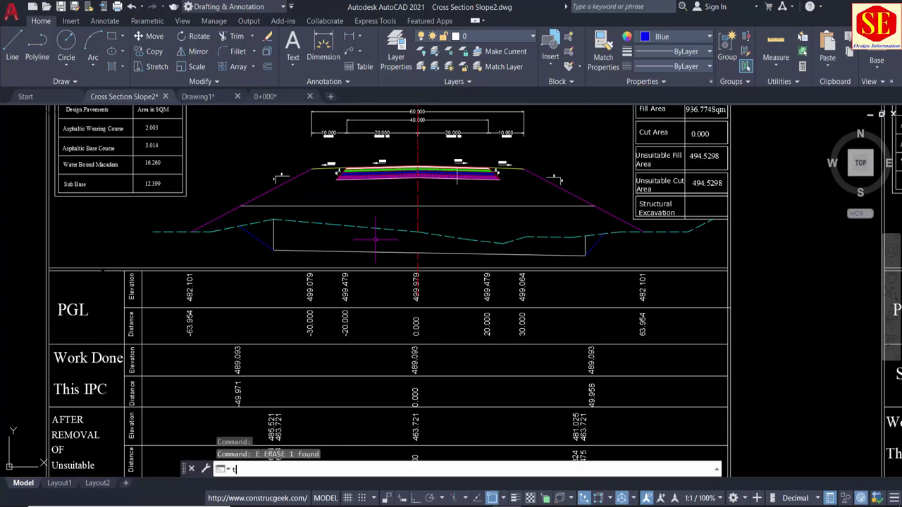
pyautogui.press('Return')
pyautogui.click(301, 222)
pyautogui.click(478, 233)
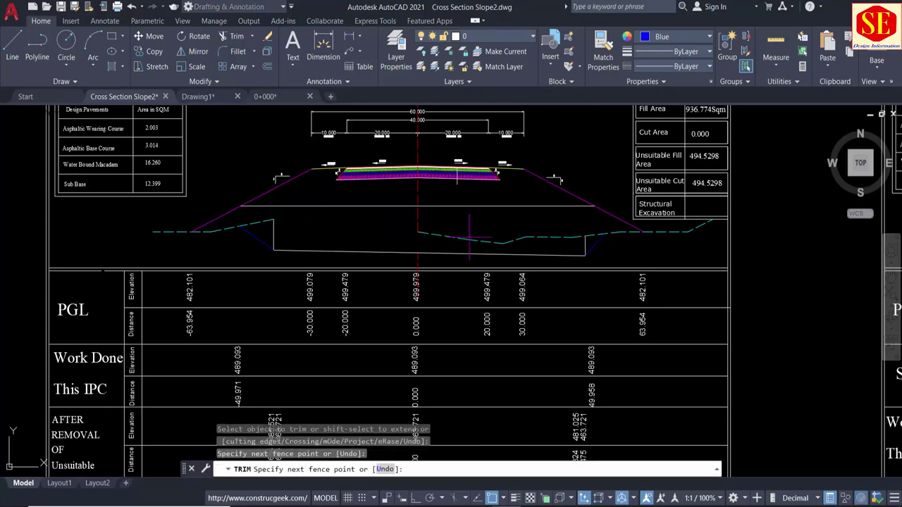
pyautogui.click(458, 243)
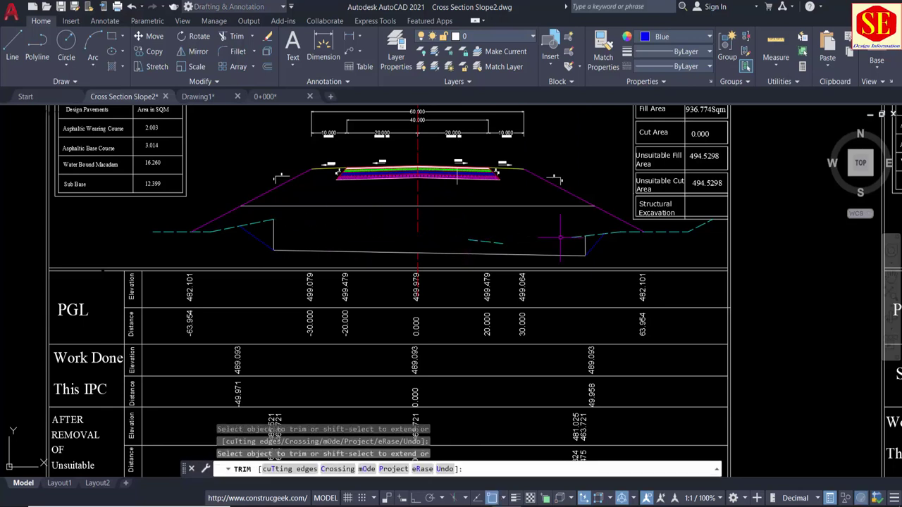
pyautogui.press('Escape')
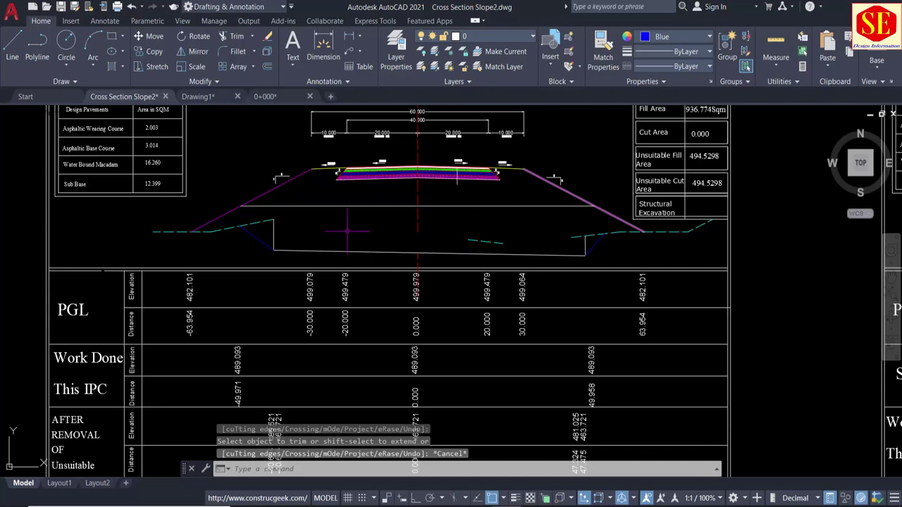
# Step: Undo the trims and the erase, restoring the blue excavation outline
pyautogui.write('u')
pyautogui.press('Return')
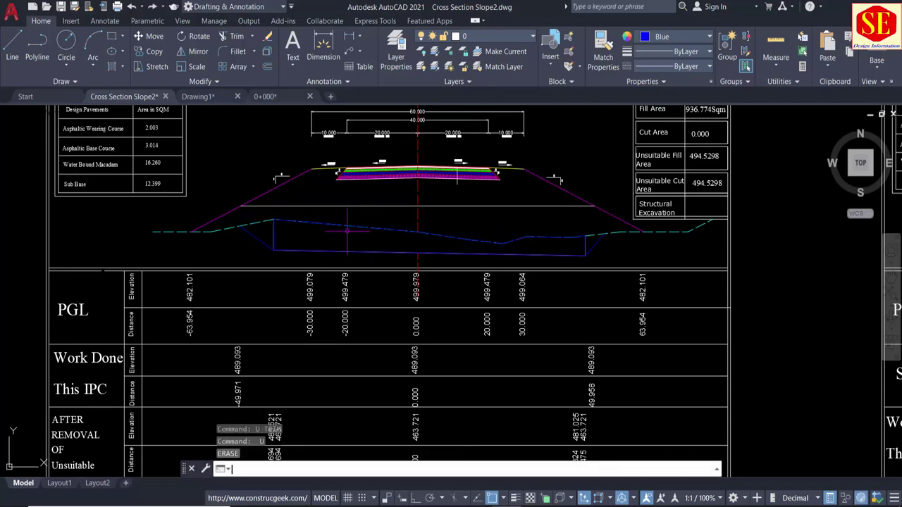
pyautogui.write('u')
pyautogui.press('Return')
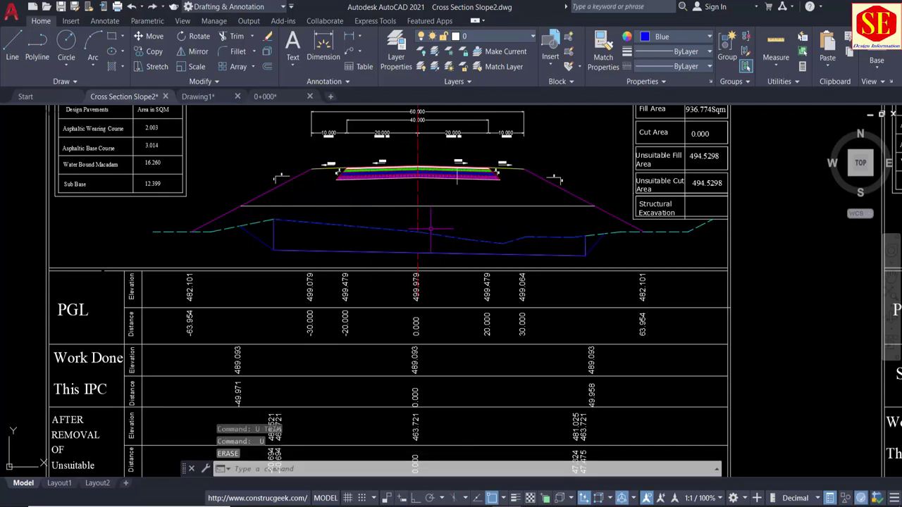
# Step: Set Green as the current object colour in the Properties panel
pyautogui.scroll(2, 430, 229)
pyautogui.write('tr')
pyautogui.press('Return')
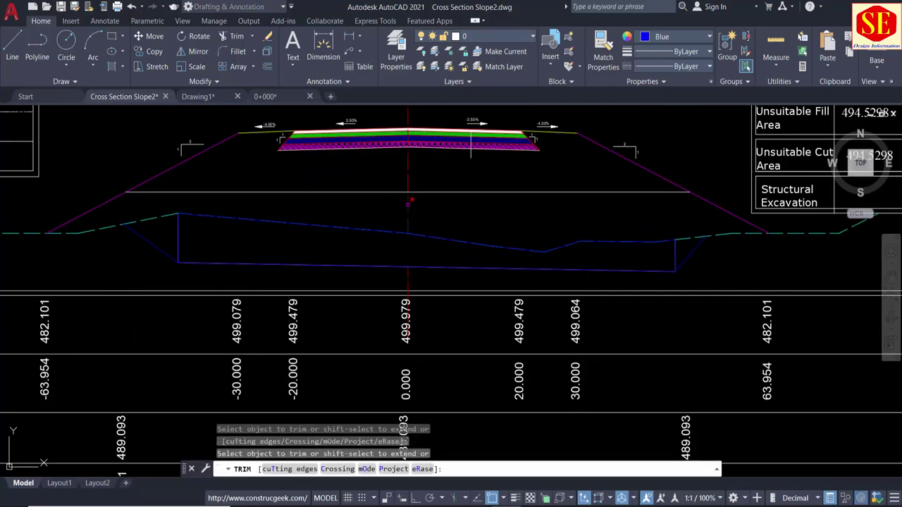
pyautogui.press('Escape')
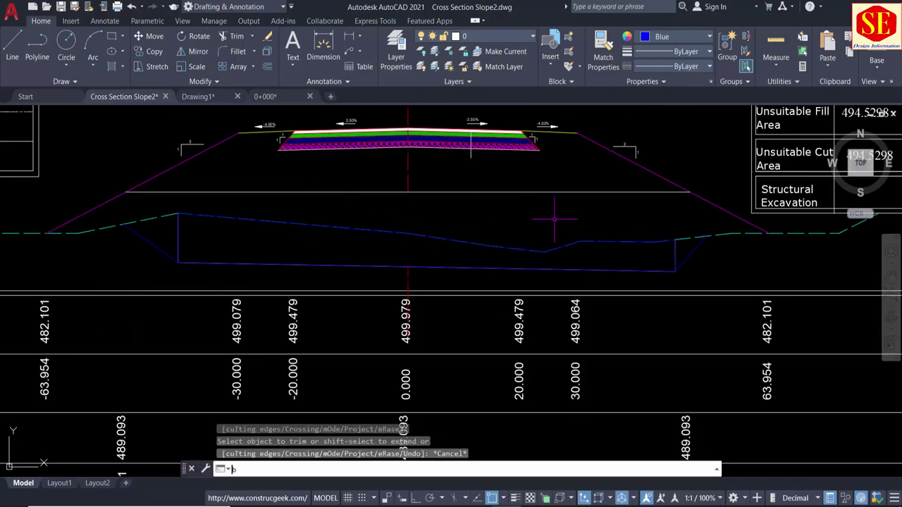
pyautogui.write('BO')
pyautogui.press('BackSpace')
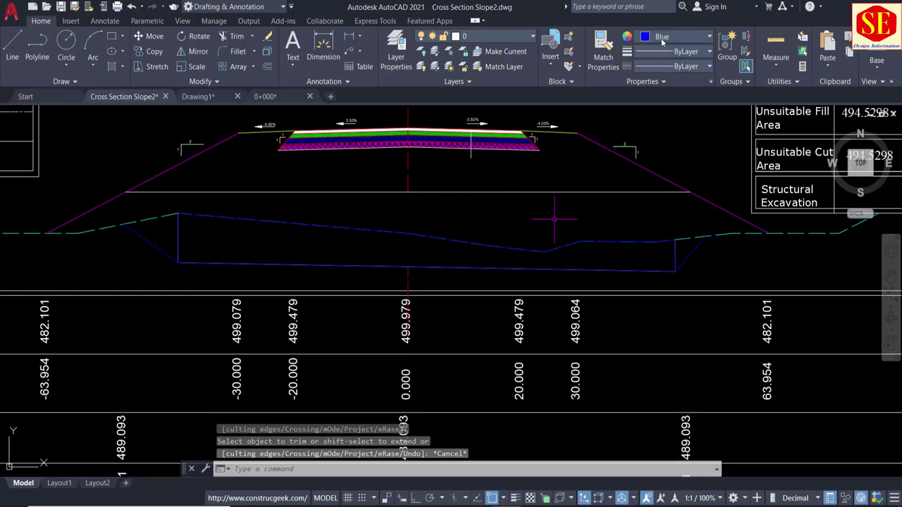
pyautogui.click(663, 39)
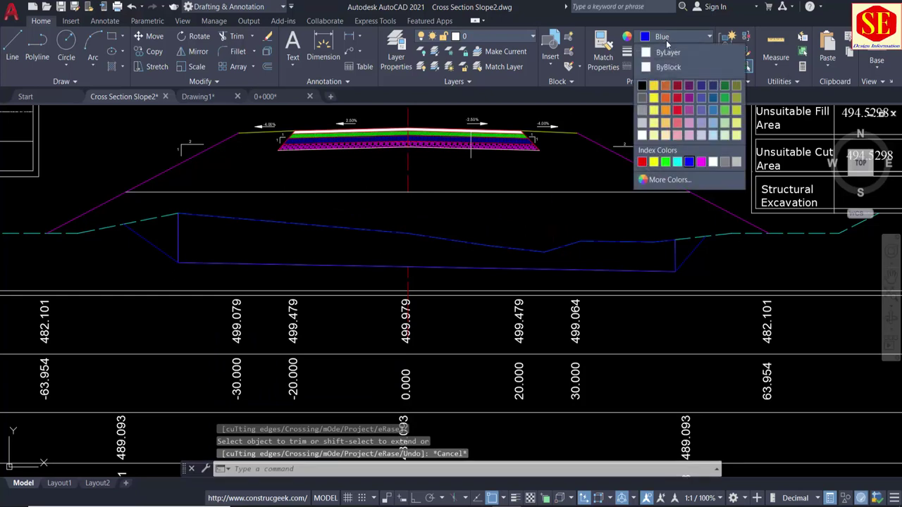
pyautogui.click(665, 162)
pyautogui.press('Escape')
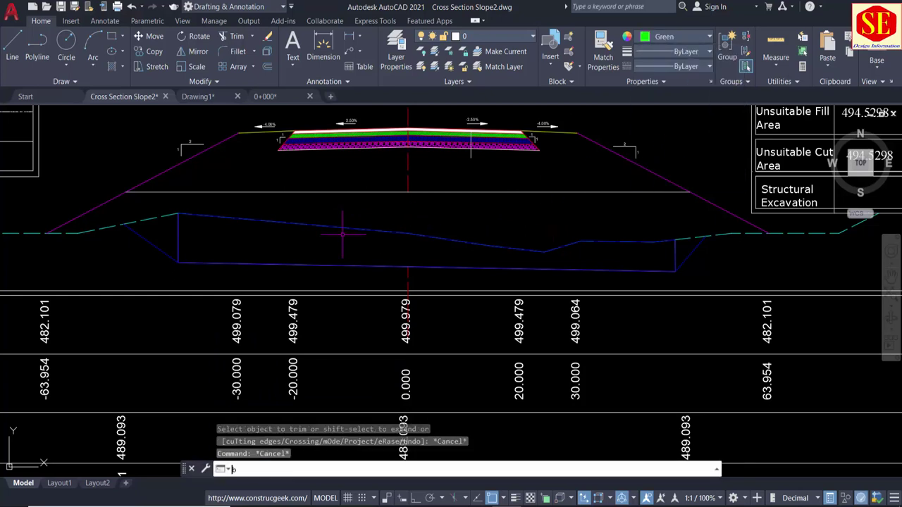
# Step: Run BO and pick inside the fill region to create a green boundary polyline
pyautogui.write('o')
pyautogui.press('Return')
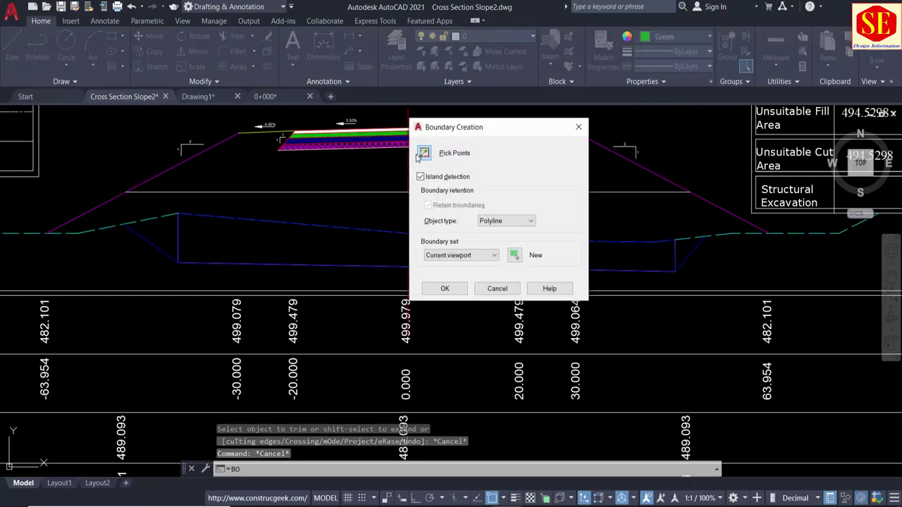
pyautogui.click(423, 153)
pyautogui.click(331, 204)
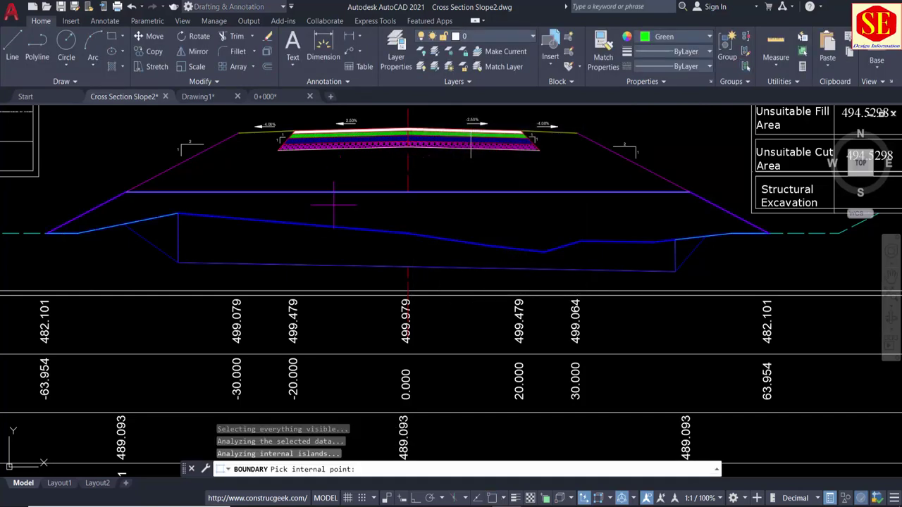
pyautogui.press('Return')
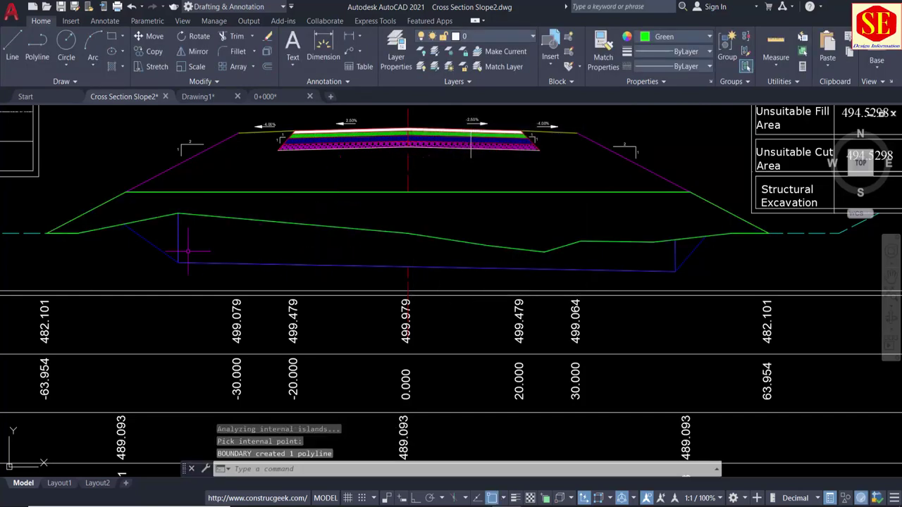
pyautogui.moveTo(592, 243); pyautogui.dragTo(341, 309, button='middle')
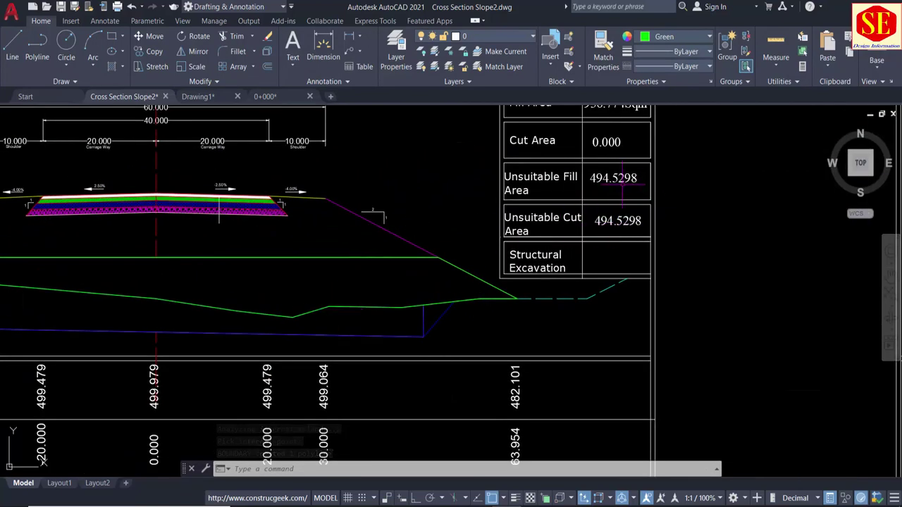
pyautogui.moveTo(591, 189); pyautogui.dragTo(592, 258, button='middle')
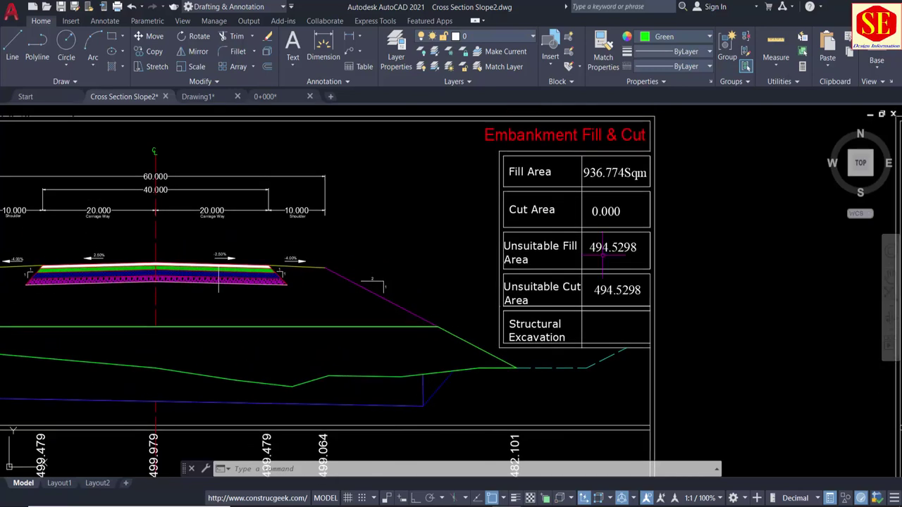
pyautogui.moveTo(520, 303); pyautogui.dragTo(541, 247, button='middle')
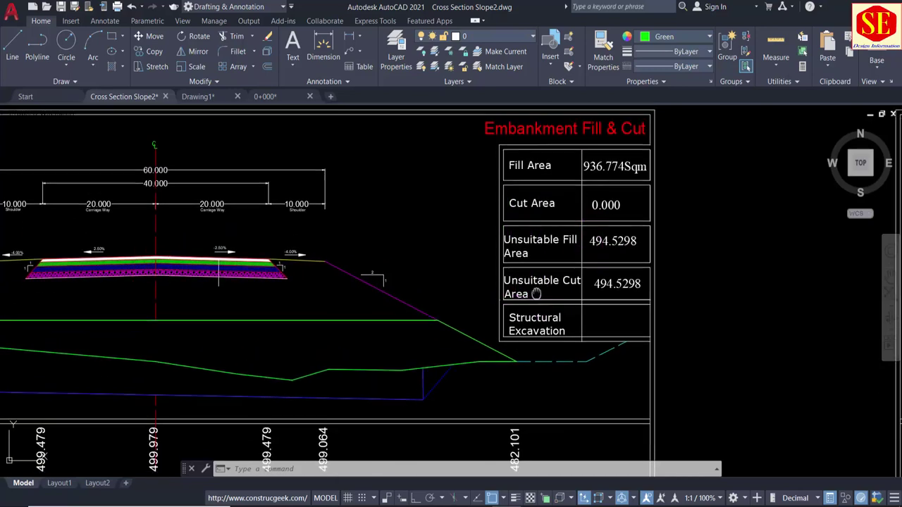
# Step: Rename the Structural Excavation row label to IPC
pyautogui.doubleClick(510, 245)
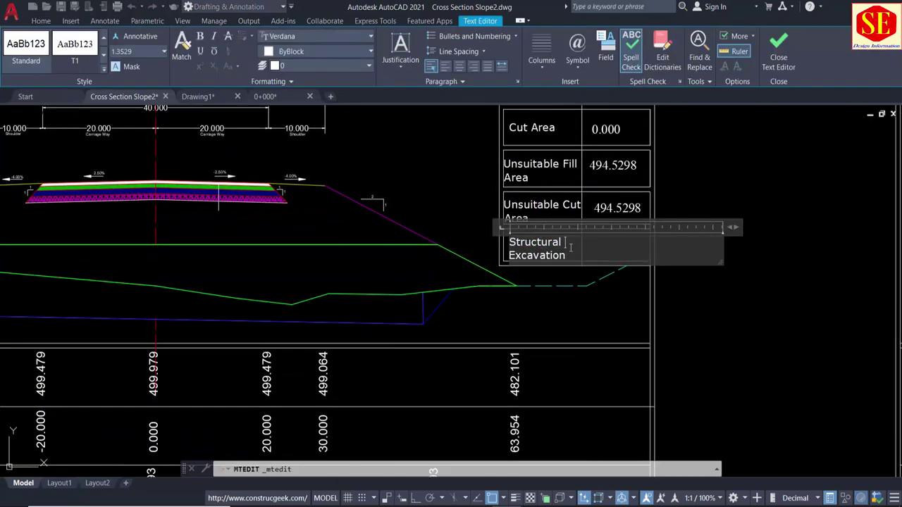
pyautogui.moveTo(563, 244); pyautogui.dragTo(485, 229)
pyautogui.press('BackSpace')
pyautogui.write('IP')
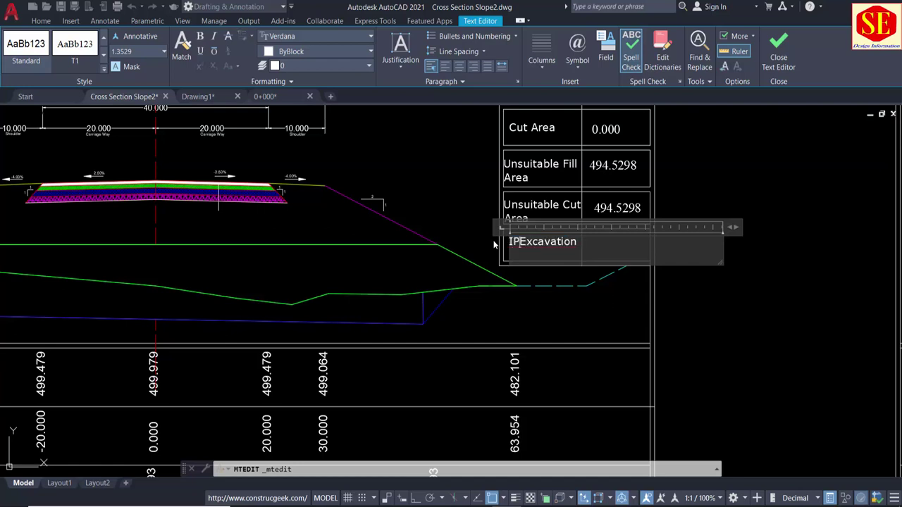
pyautogui.write('C')
pyautogui.press('BackSpace')
pyautogui.click(698, 278)
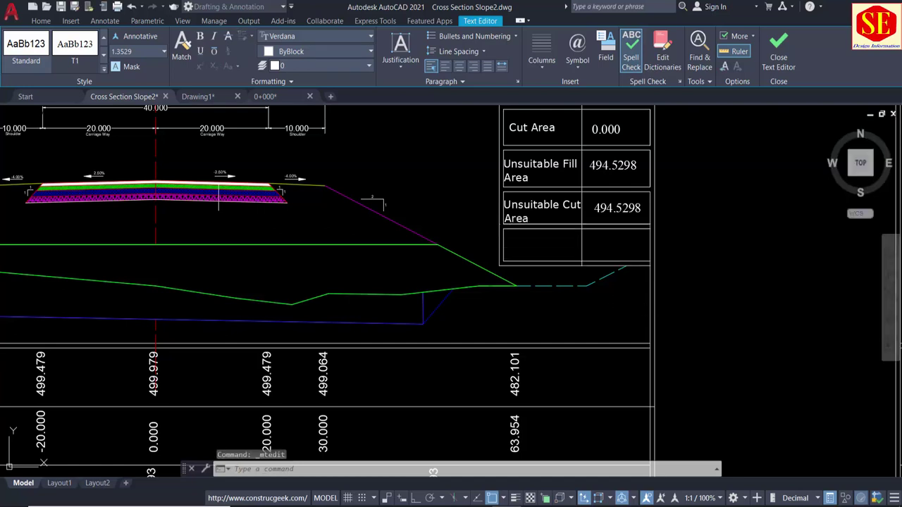
pyautogui.write('IPC')
# Step: Select the green boundary polyline in the cross section
pyautogui.moveTo(201, 278); pyautogui.dragTo(347, 267, button='middle')
pyautogui.scroll(-2, 229, 263)
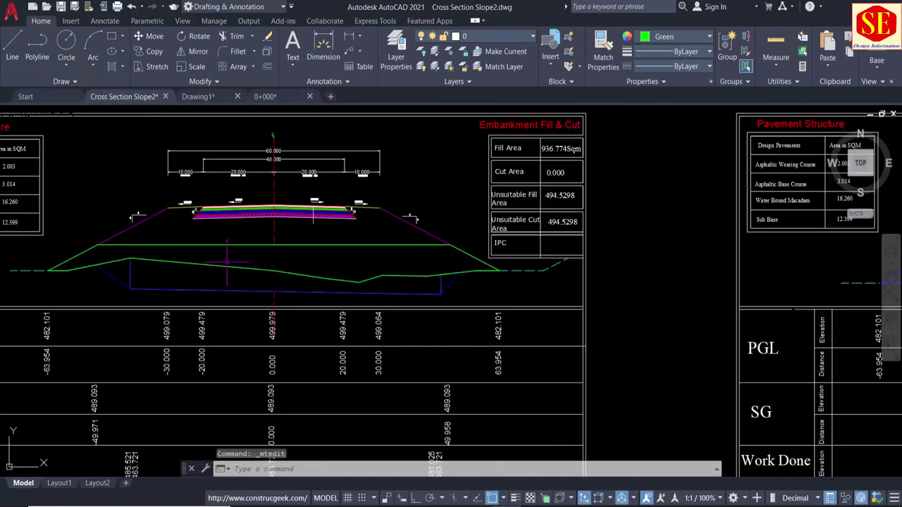
pyautogui.write('L')
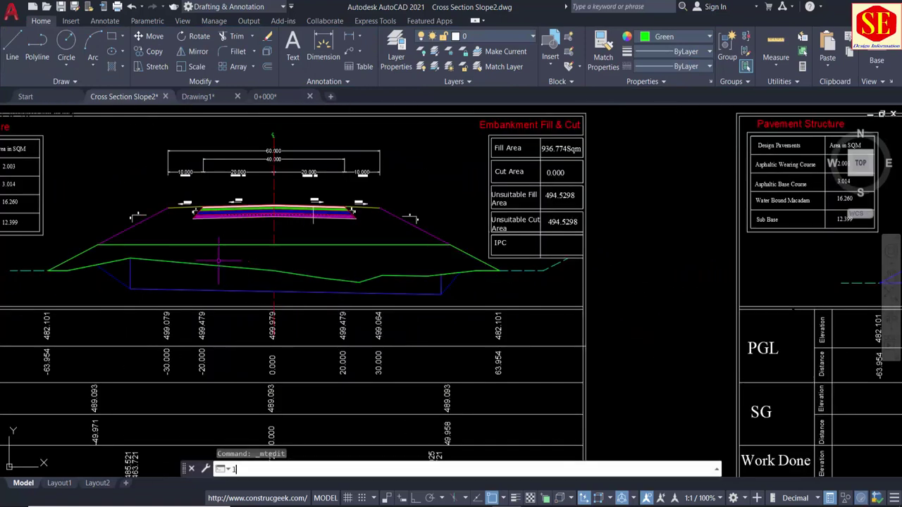
pyautogui.write('A')
pyautogui.press('Return')
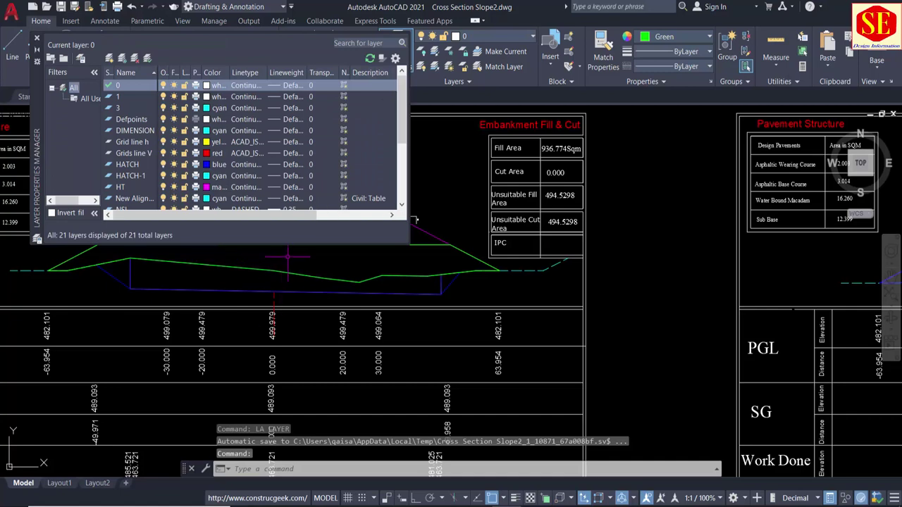
pyautogui.click(37, 39)
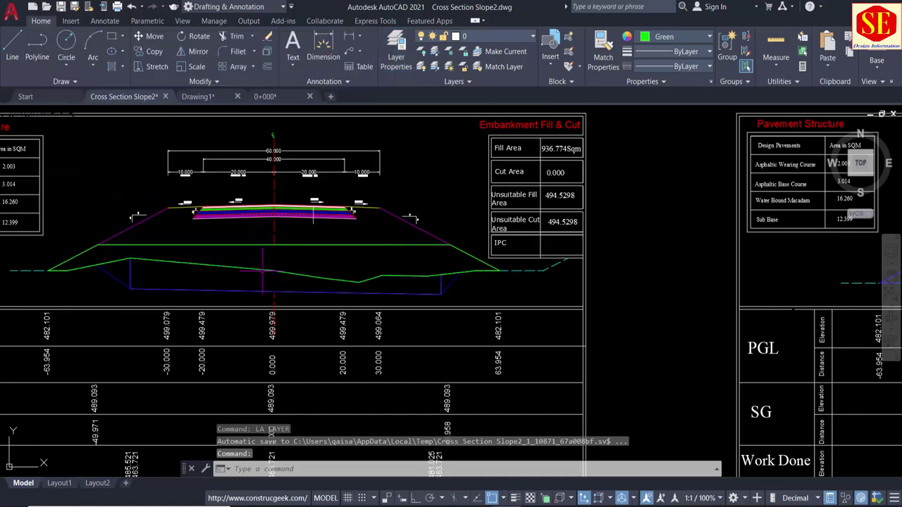
pyautogui.click(274, 270)
pyautogui.write('L')
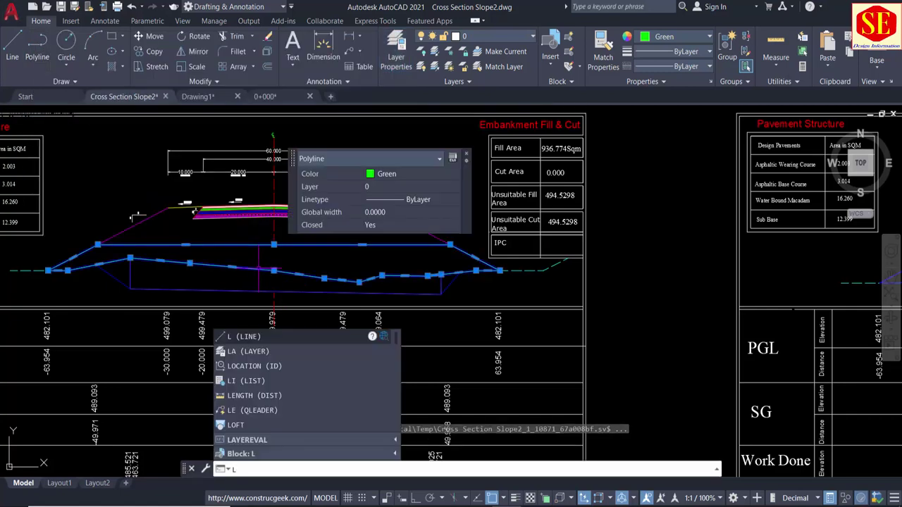
pyautogui.press('Return')
pyautogui.press('Escape')
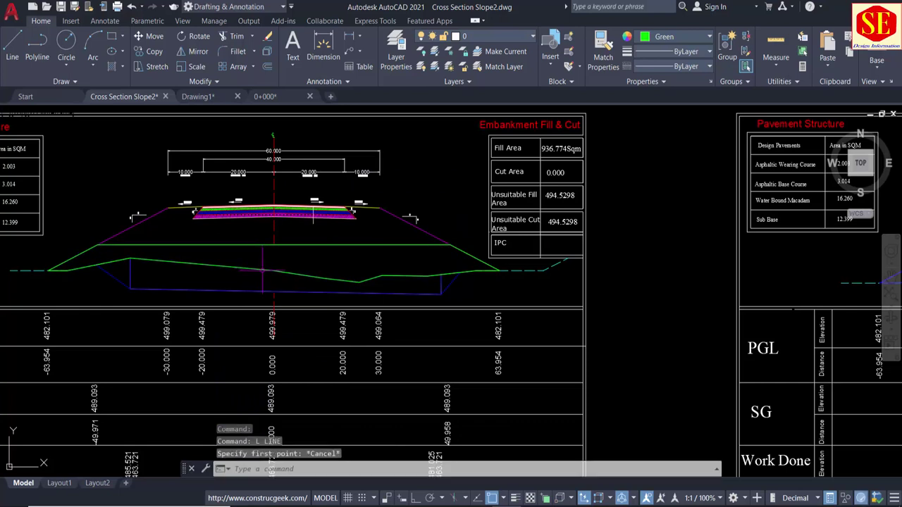
pyautogui.click(259, 268)
# Step: List the green polyline and copy its area value 780.0318
pyautogui.press('Return')
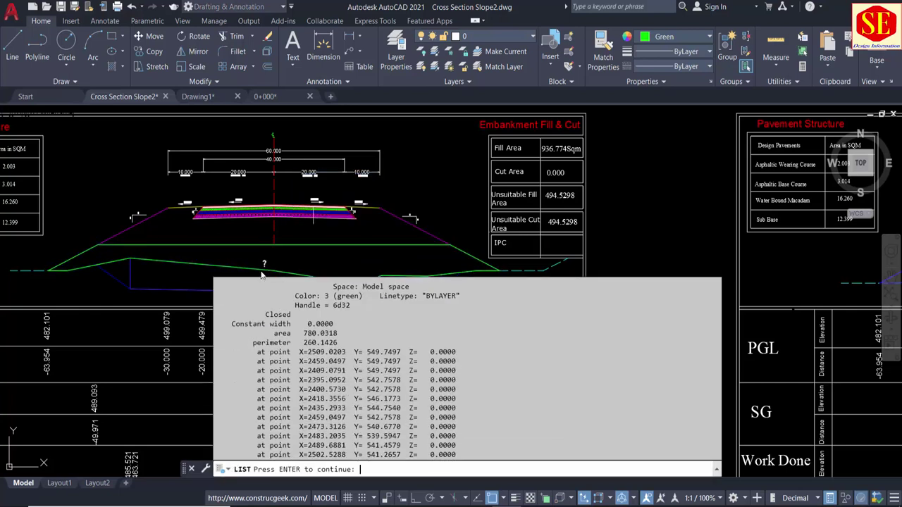
pyautogui.moveTo(302, 334); pyautogui.dragTo(304, 334)
pyautogui.press('Return')
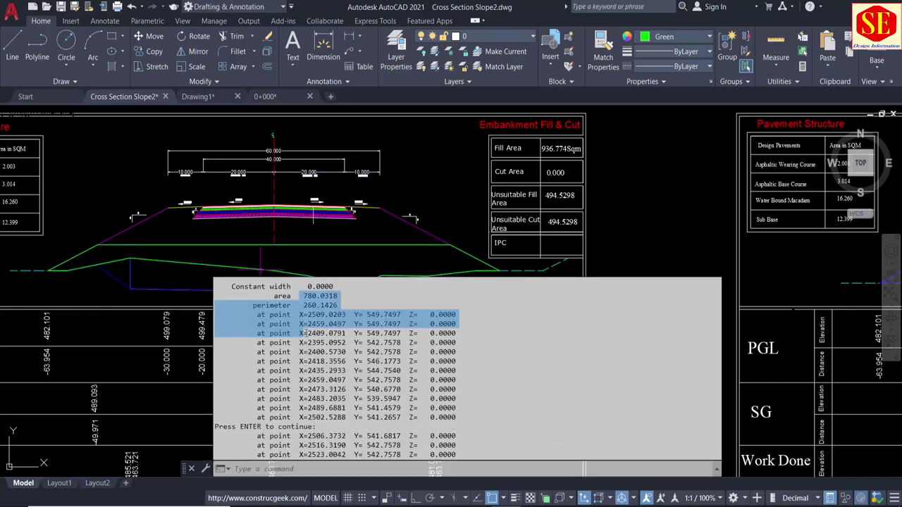
pyautogui.scroll(1, 326, 333)
pyautogui.click(305, 316)
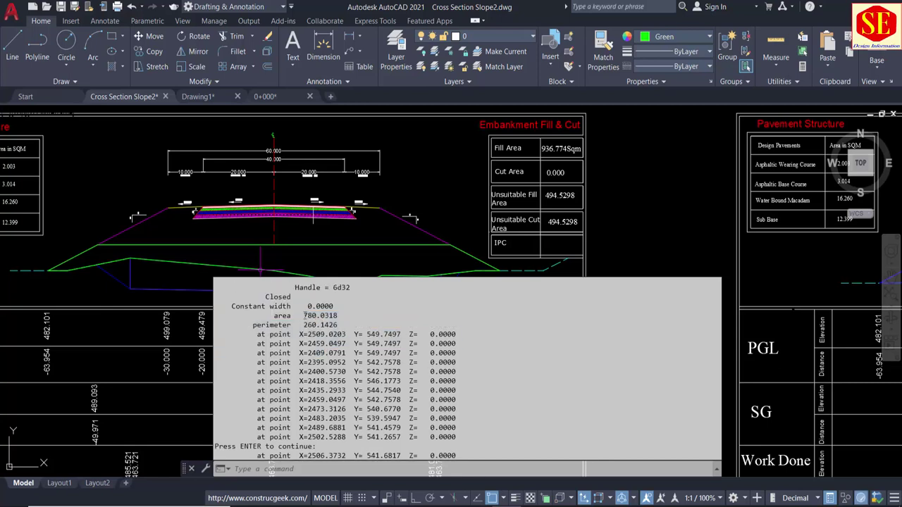
pyautogui.rightClick(329, 313)
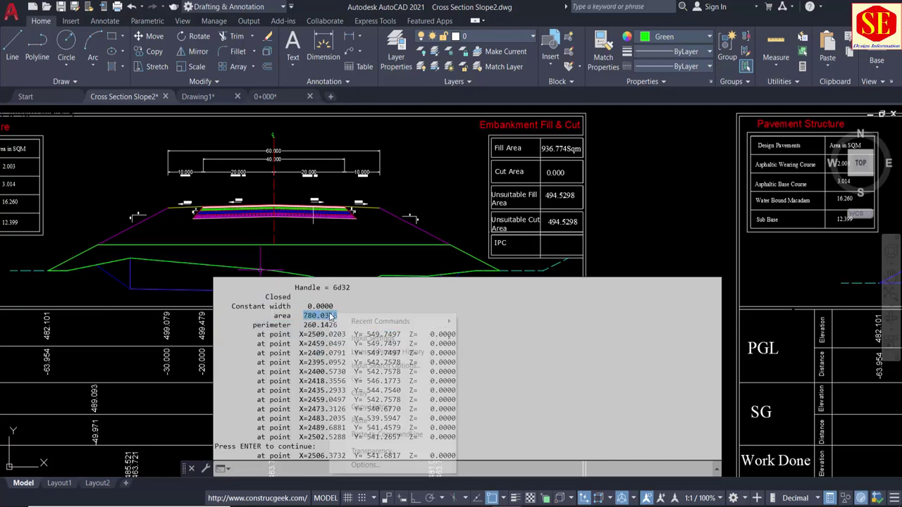
pyautogui.click(353, 393)
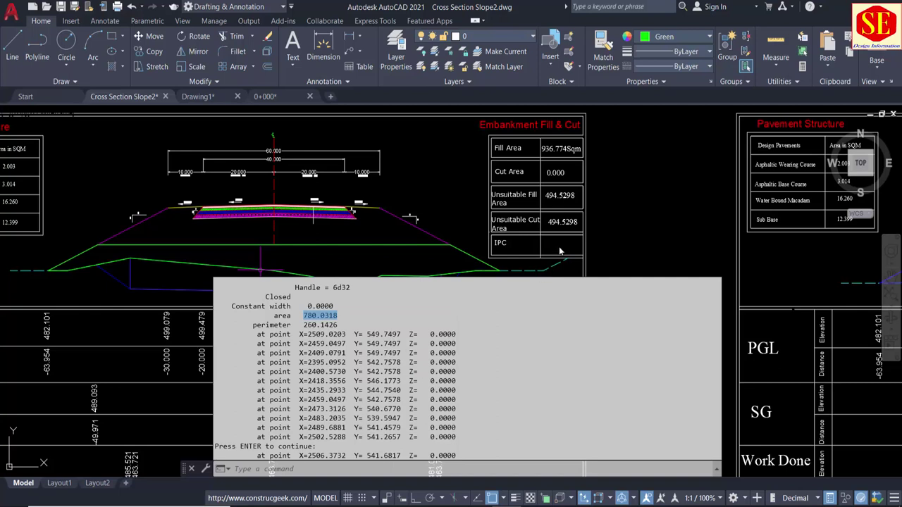
# Step: Paste 780.0318 into the empty IPC value cell
pyautogui.scroll(2, 560, 250)
pyautogui.hotkey('ctrl', 'v')
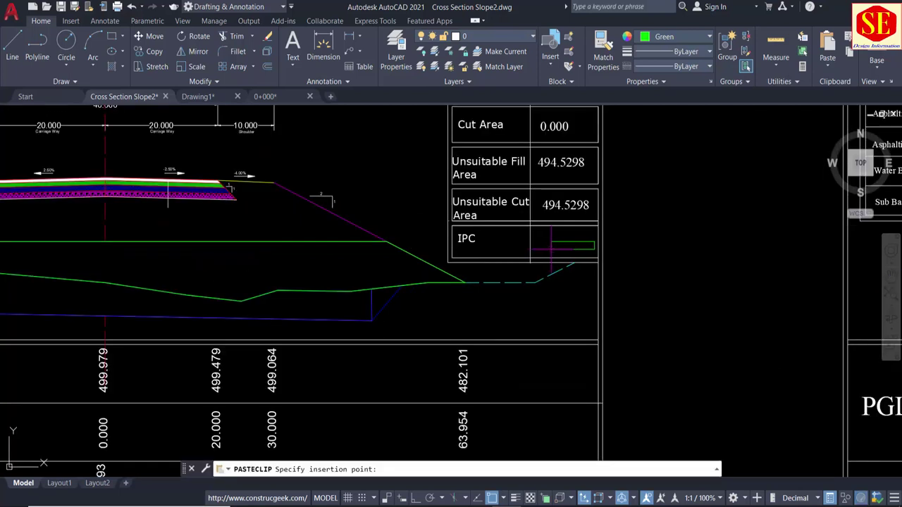
pyautogui.press('Escape')
pyautogui.doubleClick(555, 248)
pyautogui.hotkey('ctrl', 'v')
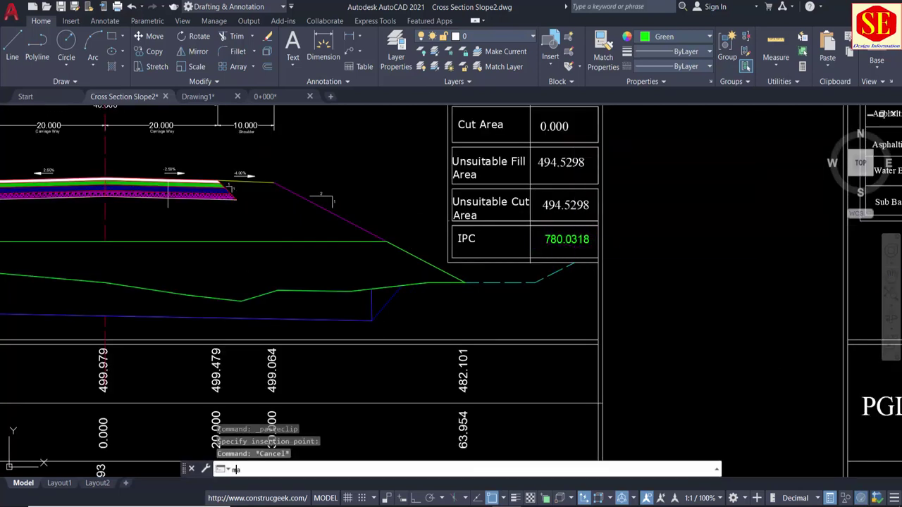
# Step: Match the IPC value's formatting to the 494.5298 value with MATCHPROP
pyautogui.write('ma')
pyautogui.press('Return')
pyautogui.click(565, 206)
pyautogui.click(566, 231)
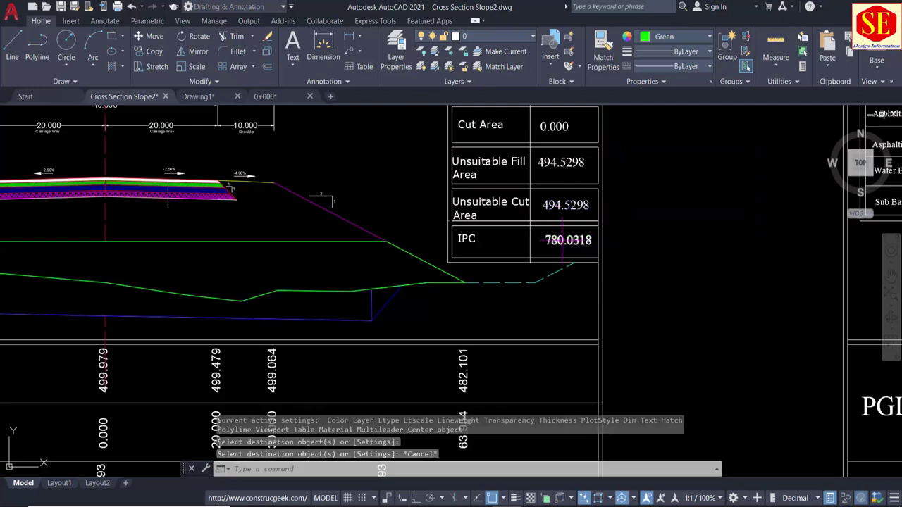
pyautogui.scroll(-3, 566, 231)
pyautogui.press('Escape')
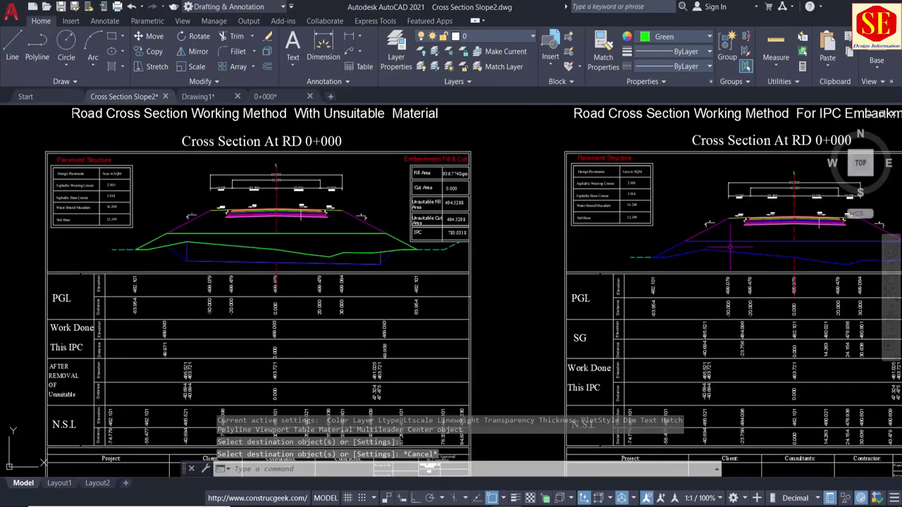
pyautogui.scroll(1, 730, 247)
pyautogui.scroll(2, 701, 252)
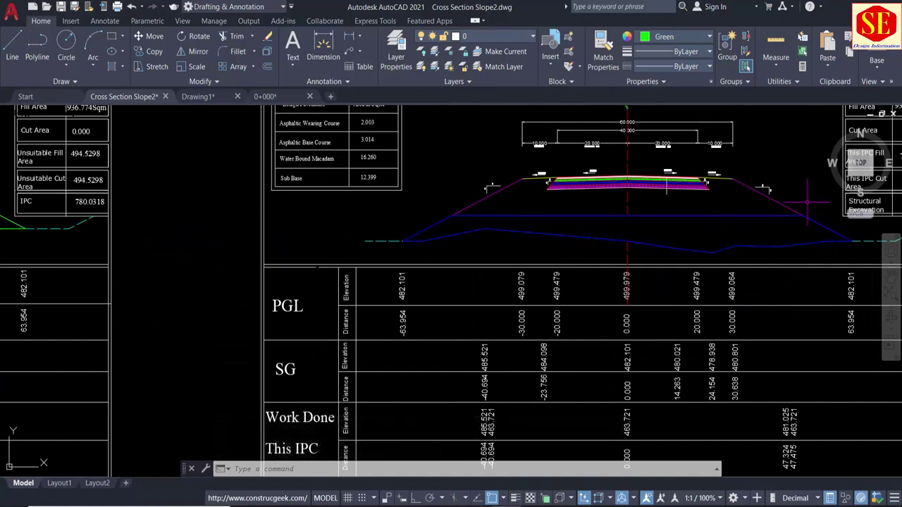
pyautogui.moveTo(727, 233); pyautogui.dragTo(602, 242, button='middle')
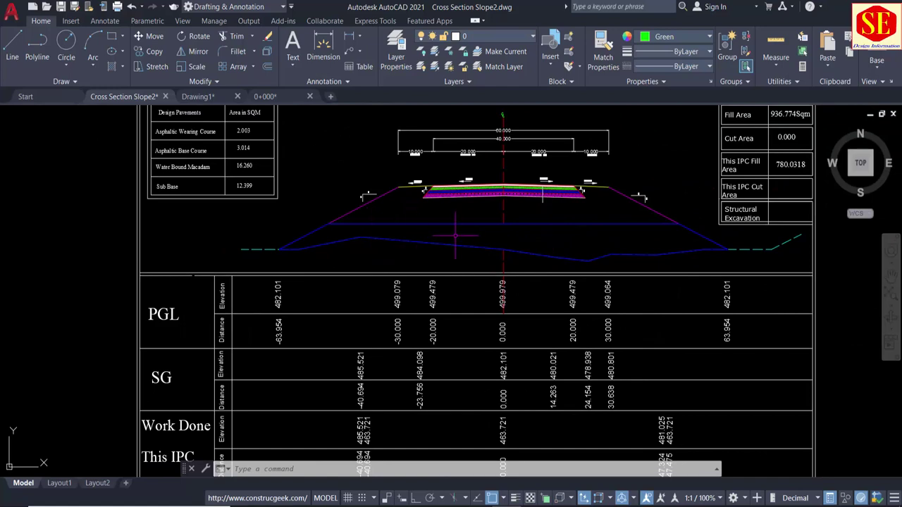
pyautogui.moveTo(600, 236); pyautogui.dragTo(443, 237, button='middle')
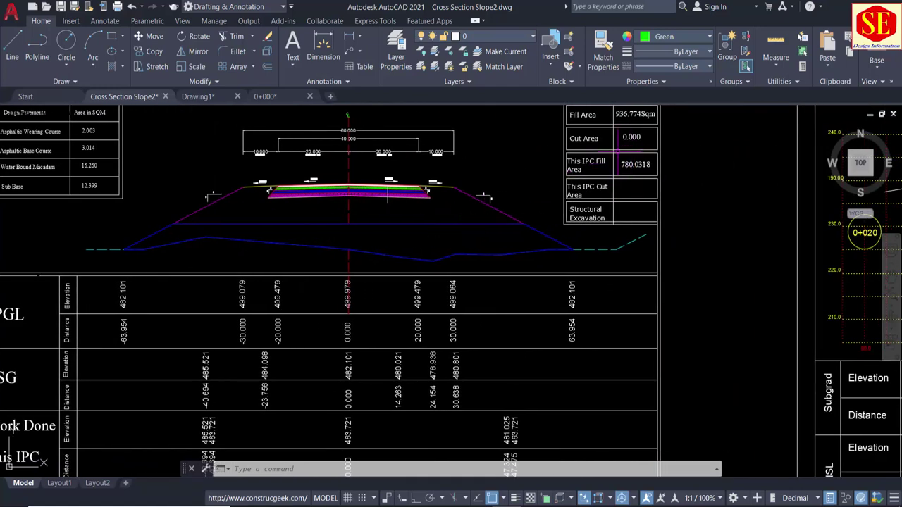
pyautogui.moveTo(618, 152); pyautogui.dragTo(607, 246, button='middle')
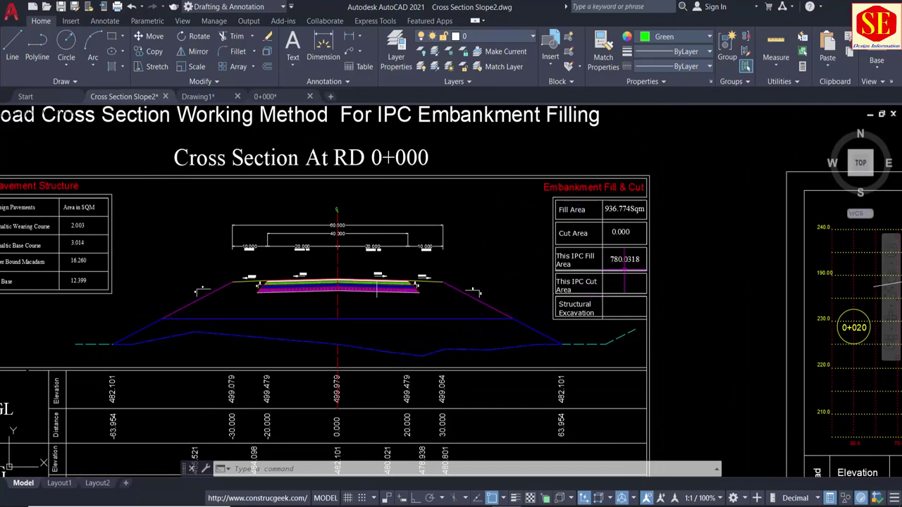
pyautogui.scroll(4, 624, 268)
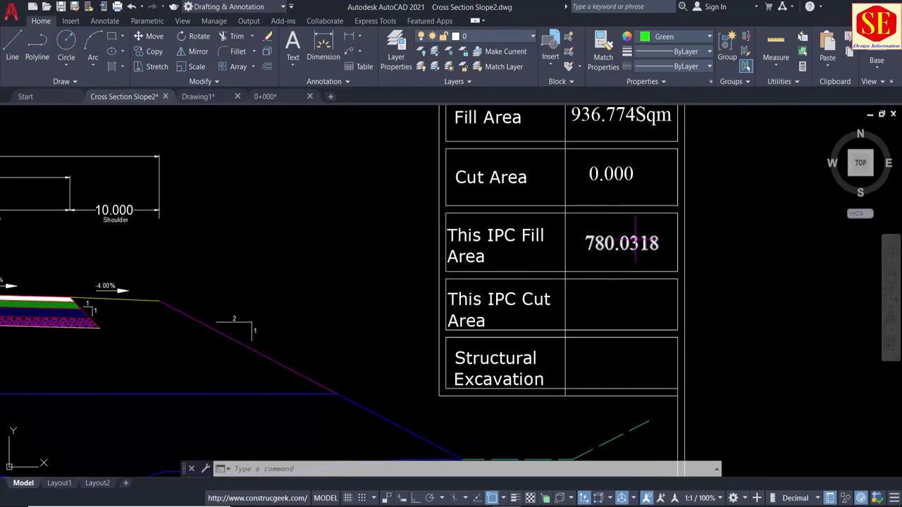
pyautogui.scroll(-4, 634, 237)
pyautogui.moveTo(108, 394); pyautogui.dragTo(360, 277, button='middle')
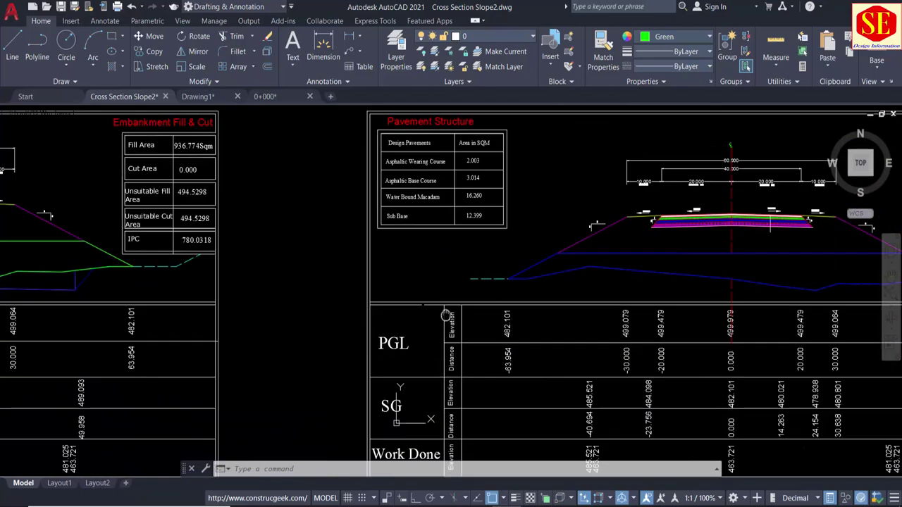
pyautogui.scroll(3, 360, 277)
pyautogui.scroll(-5, 360, 277)
pyautogui.scroll(2, 361, 278)
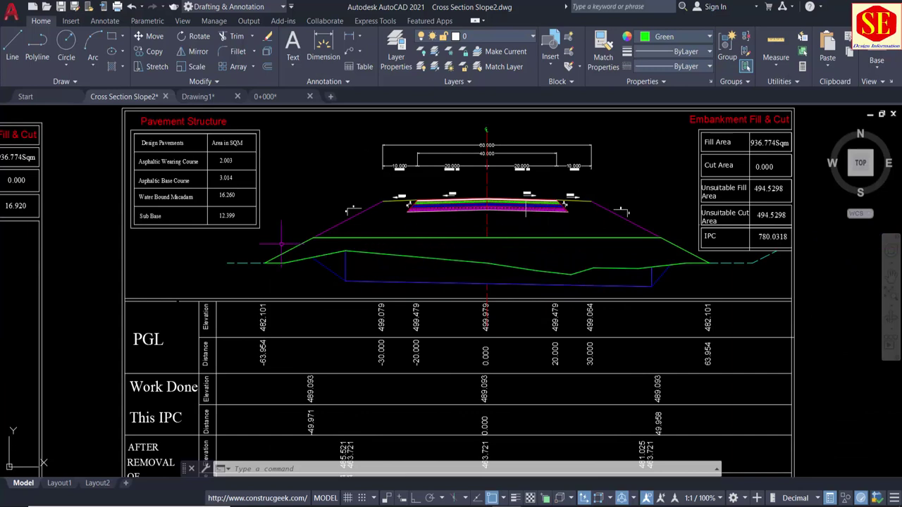
pyautogui.scroll(1, 773, 211)
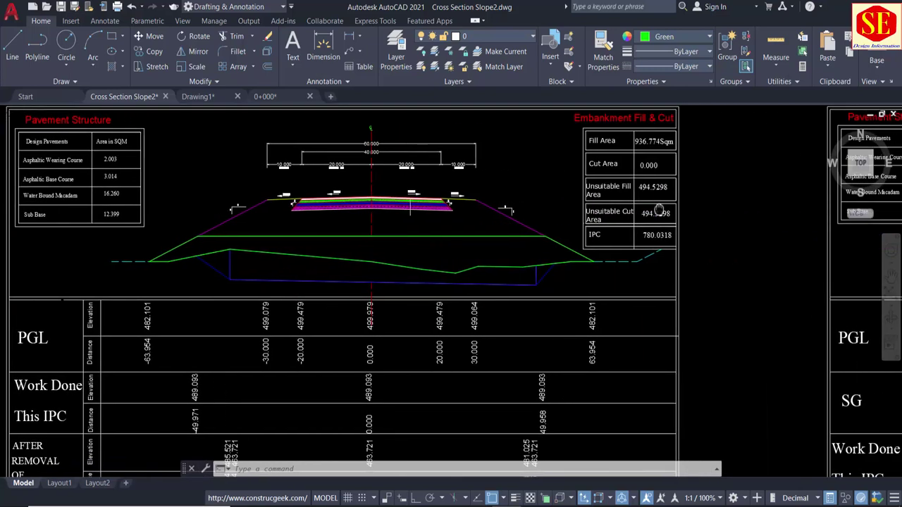
pyautogui.scroll(2, 632, 138)
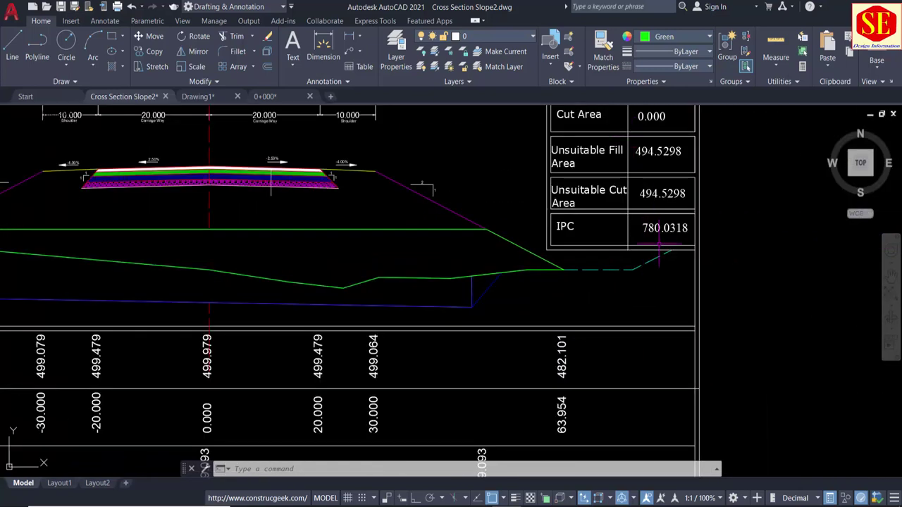
pyautogui.scroll(-5, 515, 173)
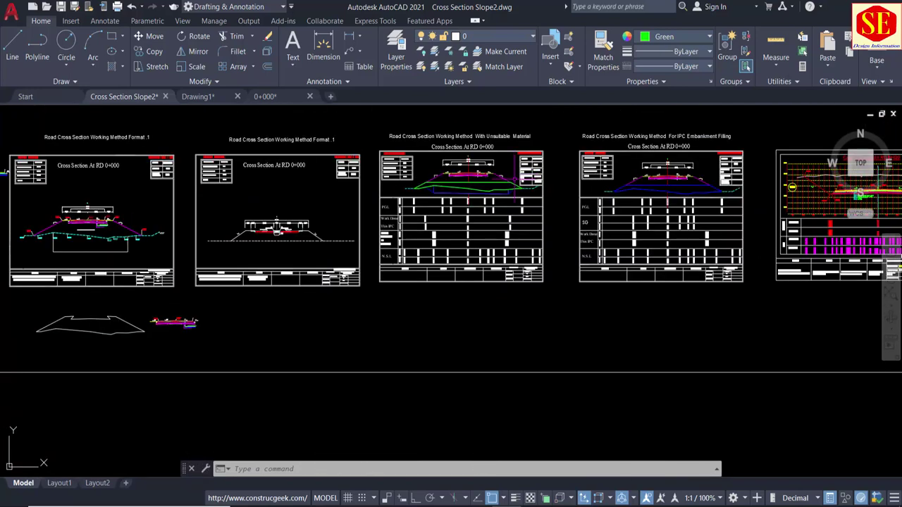
pyautogui.scroll(2, 745, 164)
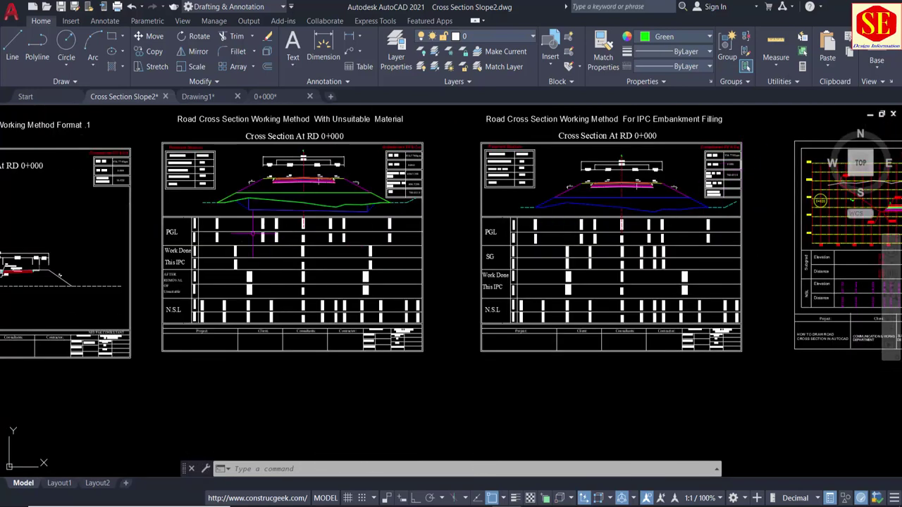
pyautogui.moveTo(255, 233); pyautogui.dragTo(432, 258, button='middle')
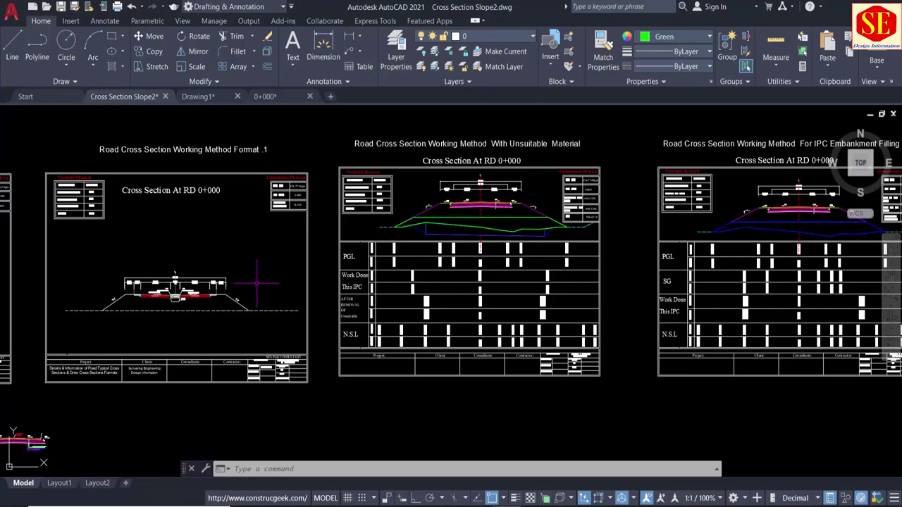
pyautogui.moveTo(831, 225); pyautogui.dragTo(581, 245, button='middle')
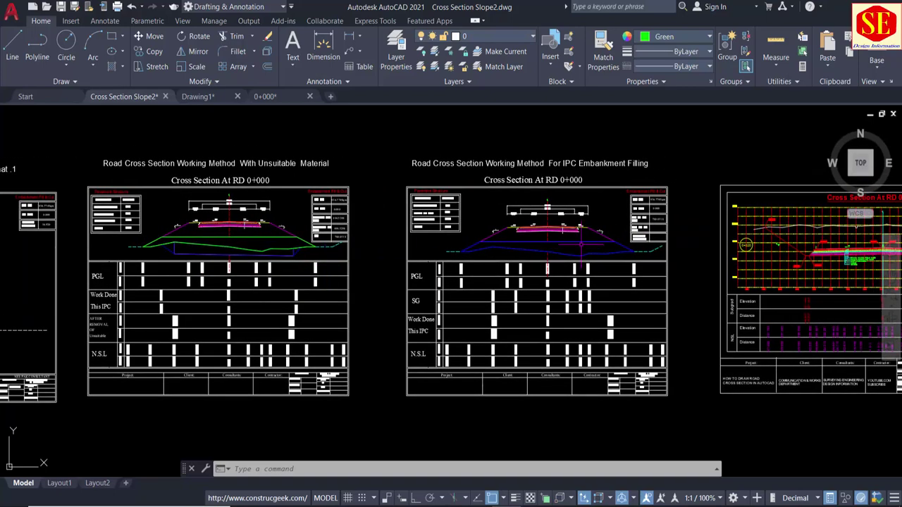
pyautogui.scroll(2, 581, 244)
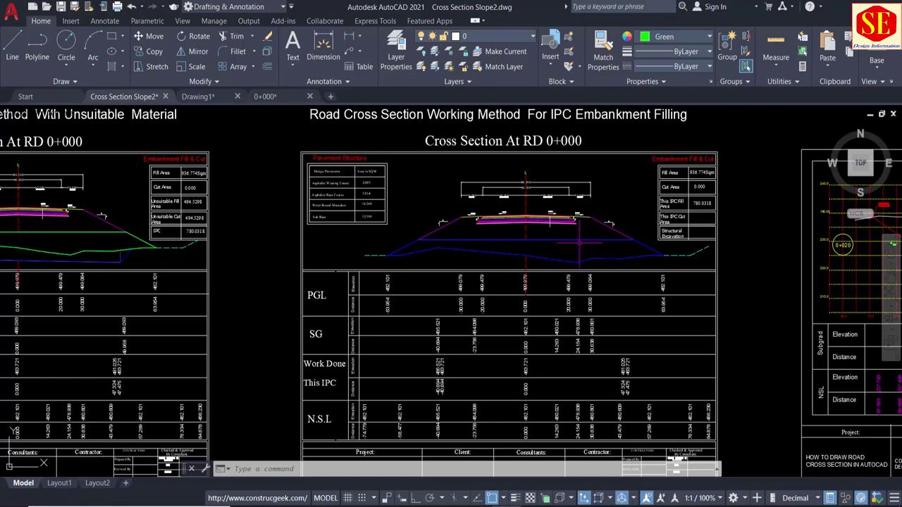
pyautogui.scroll(-2, 579, 243)
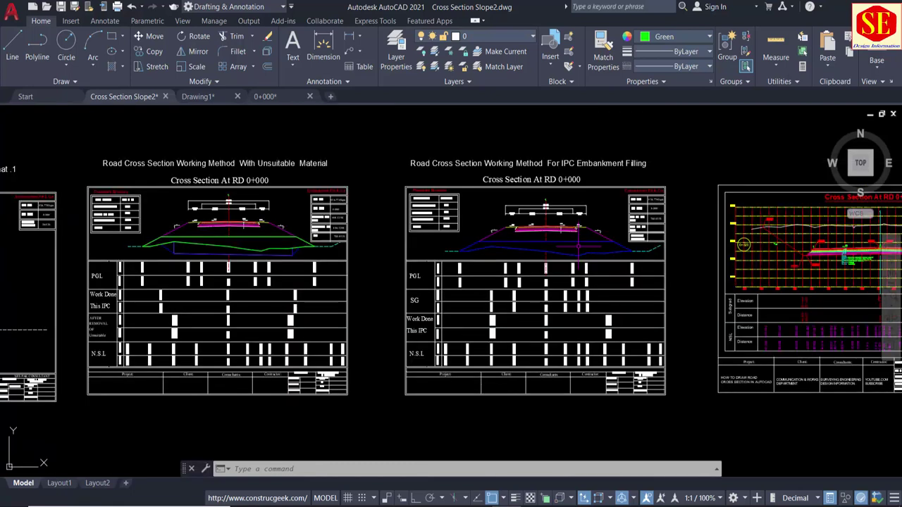
pyautogui.scroll(2, 574, 239)
pyautogui.scroll(2, 613, 238)
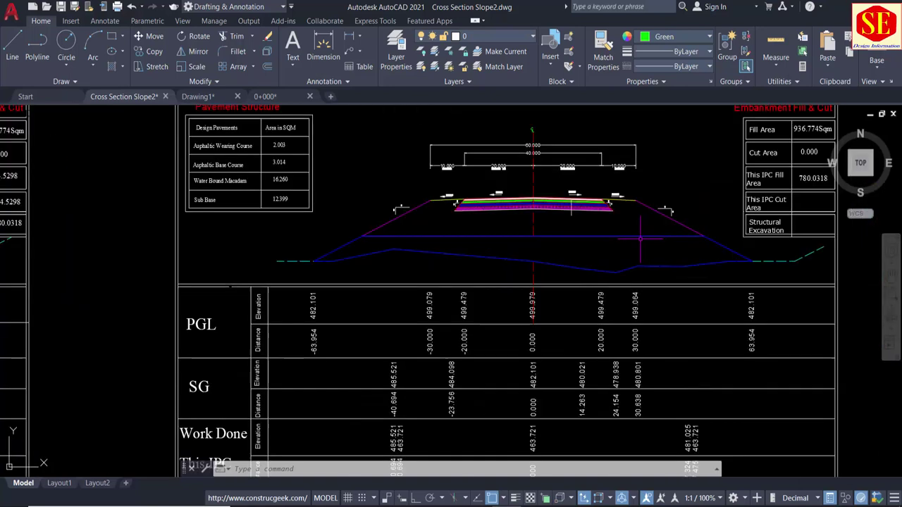
# Step: Erase the blue ground polyline under the IPC cross section
pyautogui.click(640, 236)
pyautogui.write('e')
pyautogui.press('Return')
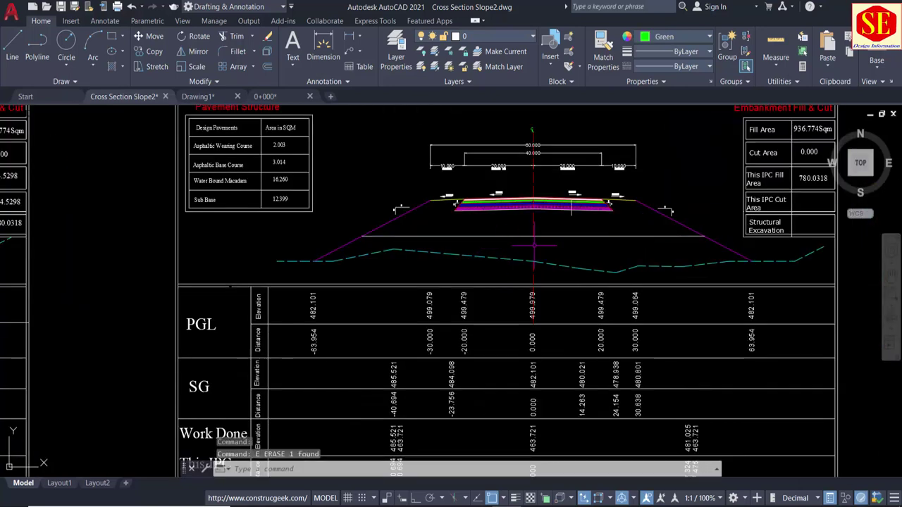
pyautogui.scroll(2, 543, 241)
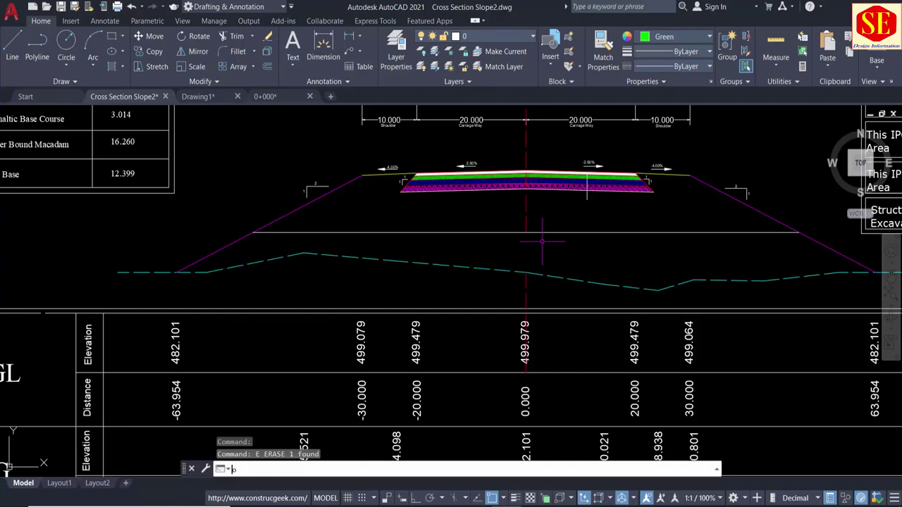
# Step: Offset the horizontal working line upward twice by 0.5
pyautogui.write('o')
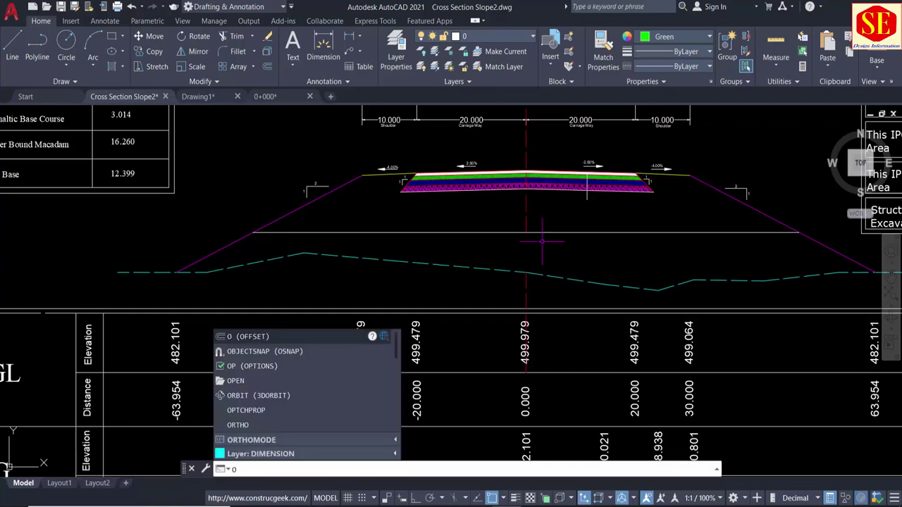
pyautogui.write('.5')
pyautogui.press('Return')
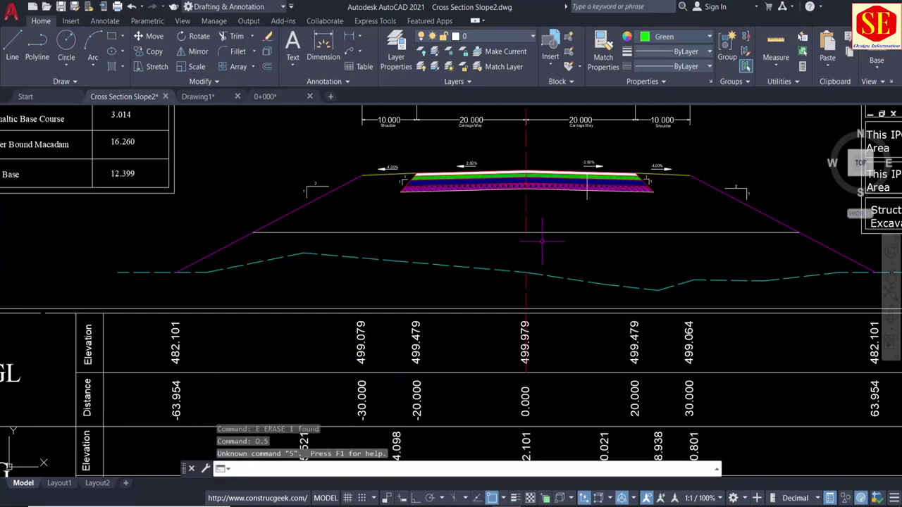
pyautogui.write('o')
pyautogui.press('Return')
pyautogui.write('5')
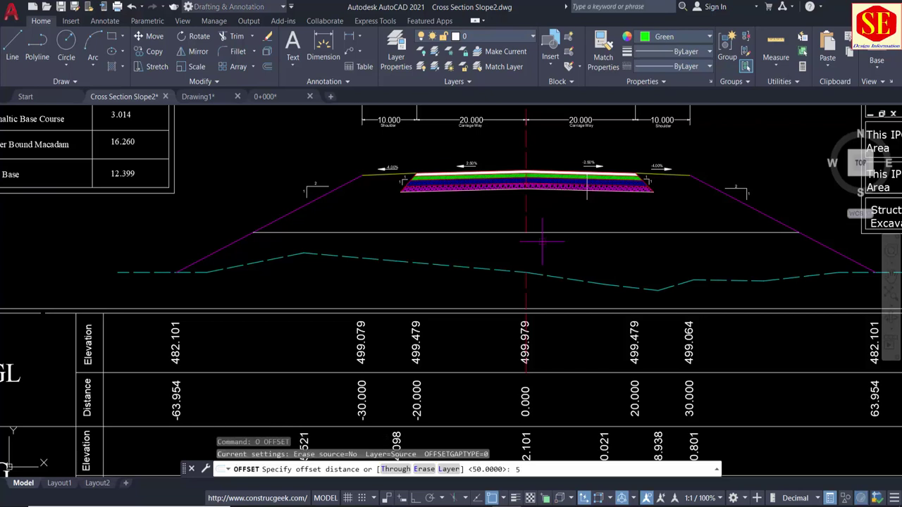
pyautogui.press('Return')
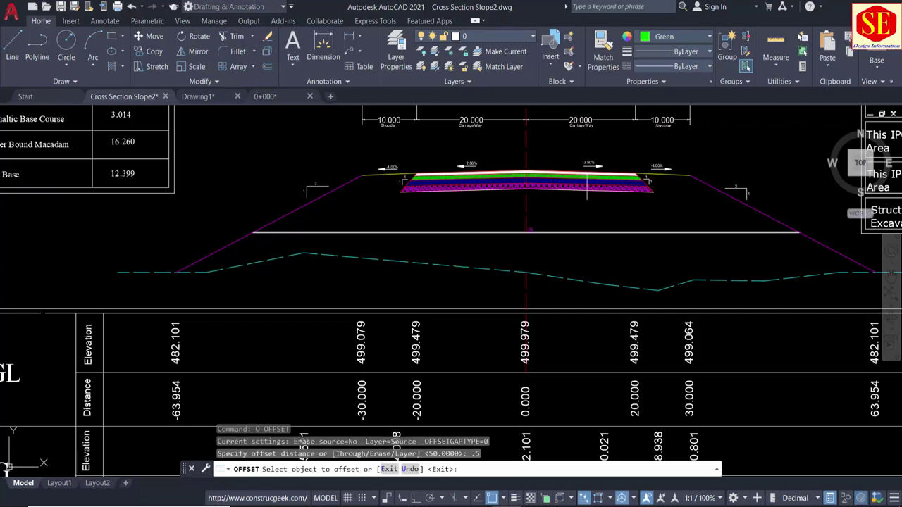
pyautogui.click(536, 232)
pyautogui.click(539, 212)
pyautogui.scroll(4, 545, 237)
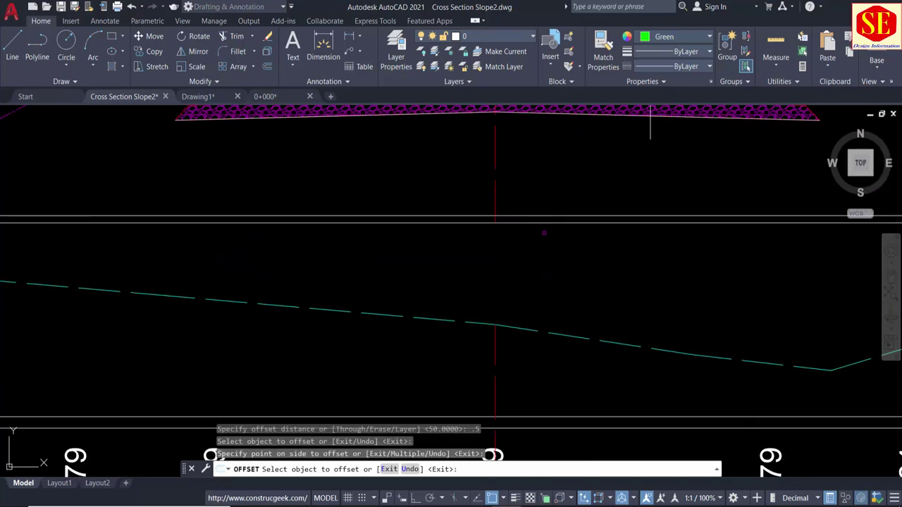
pyautogui.click(522, 216)
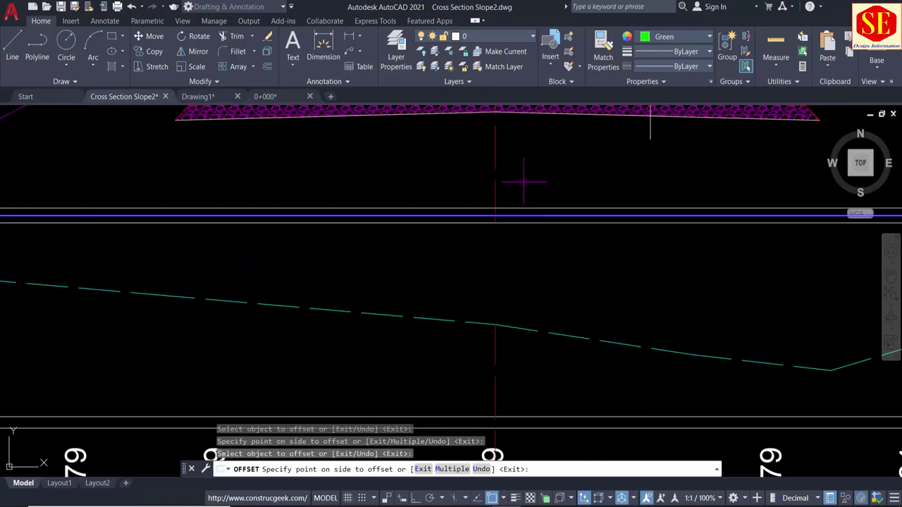
pyautogui.click(522, 183)
pyautogui.press('Escape')
# Step: Erase the remaining blue polylines below the working line
pyautogui.click(522, 214)
pyautogui.write('e')
pyautogui.press('Return')
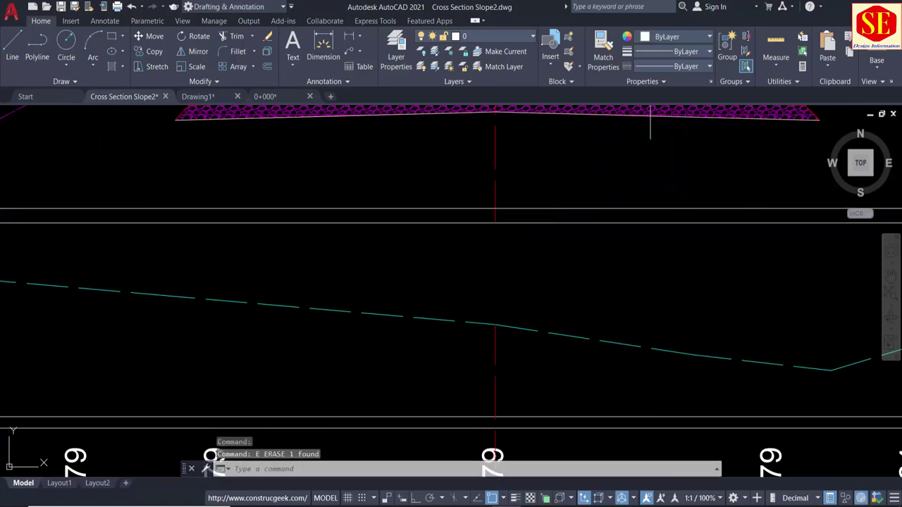
pyautogui.click(542, 220)
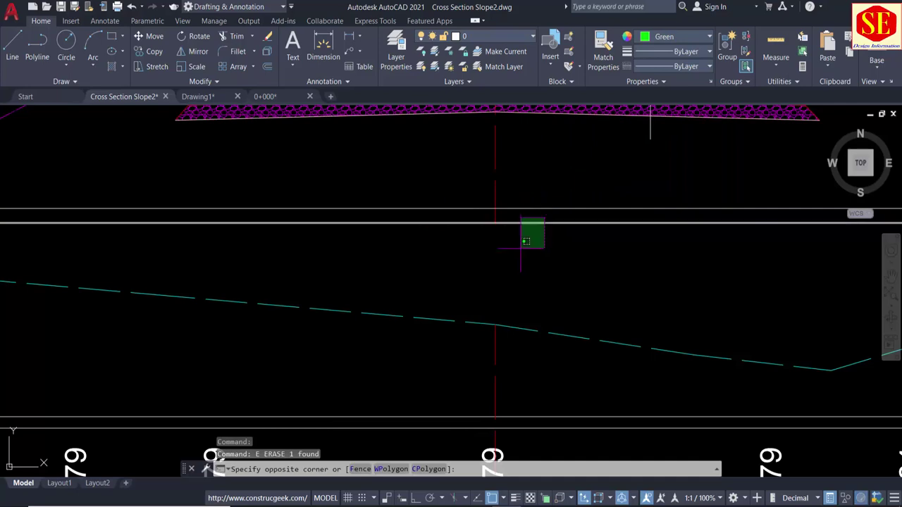
pyautogui.click(520, 249)
pyautogui.write('e')
pyautogui.press('Return')
pyautogui.scroll(-4, 520, 249)
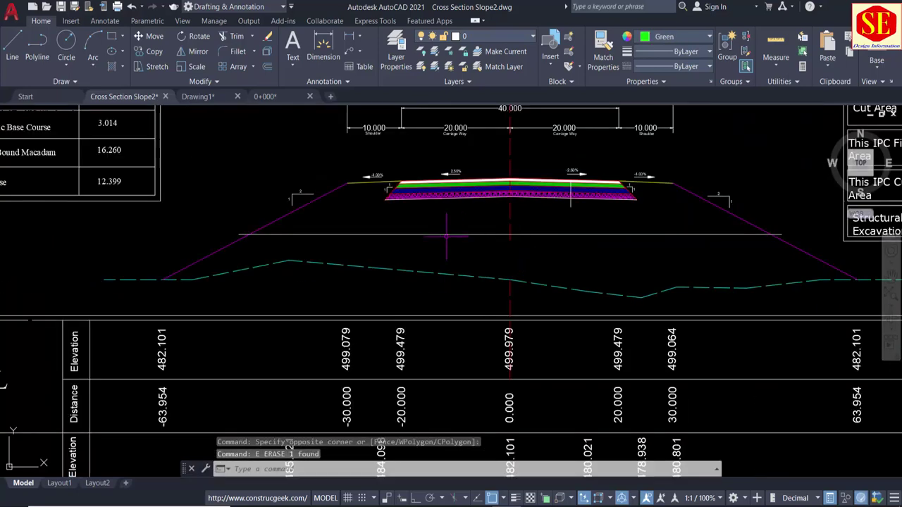
pyautogui.scroll(-1, 676, 240)
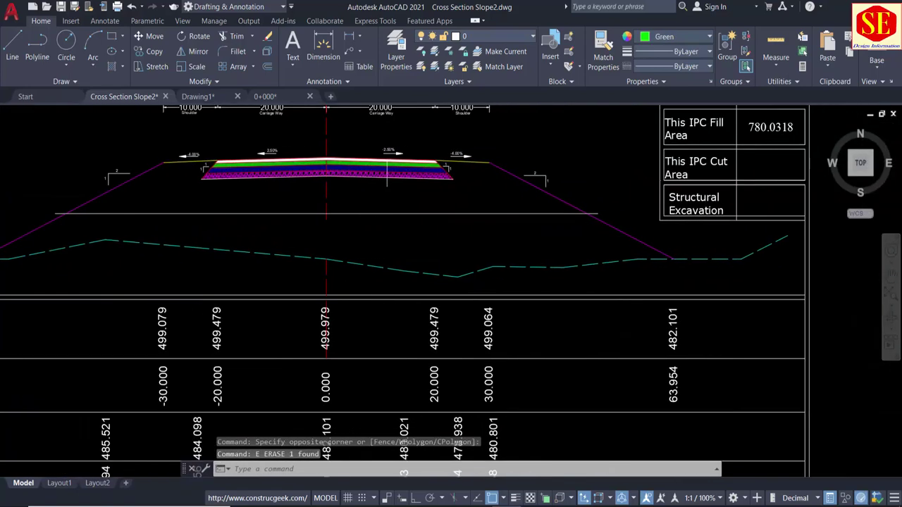
pyautogui.scroll(-2, 412, 240)
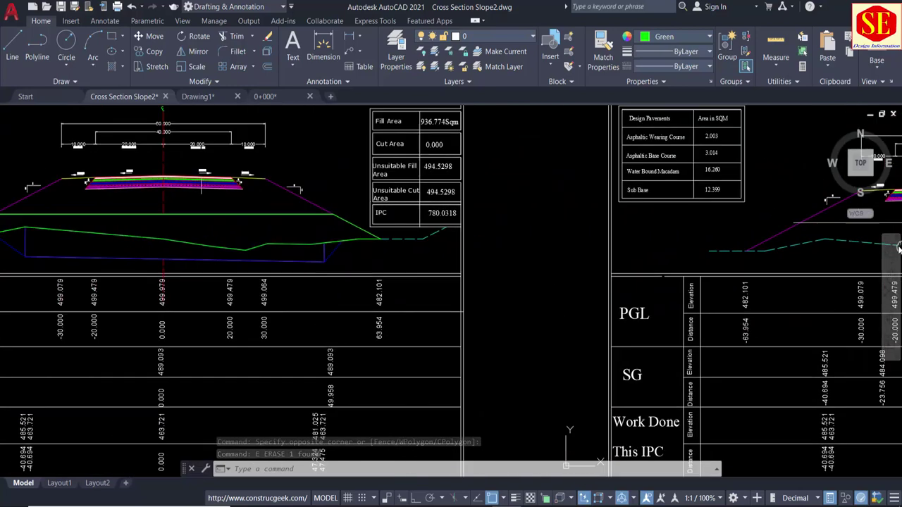
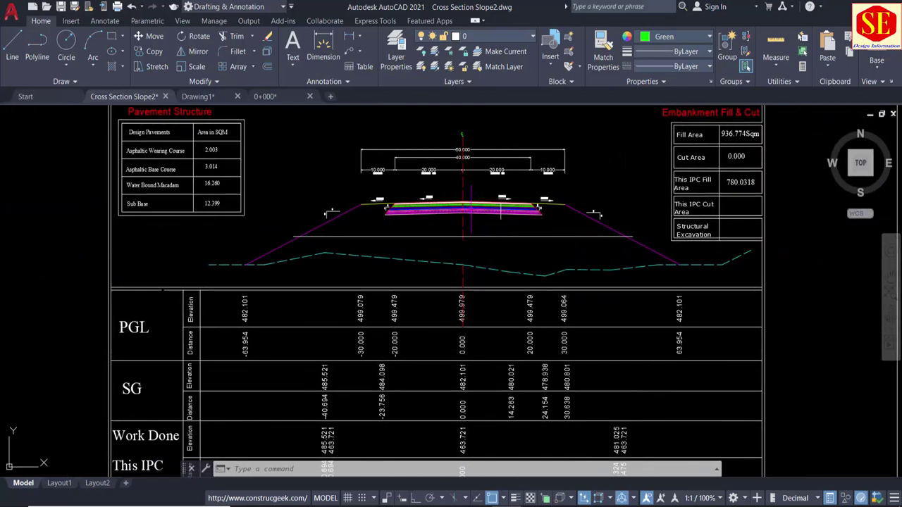
# Step: Move the horizontal white line under the 0+000 section upward
pyautogui.scroll(2, 474, 239)
pyautogui.write('m')
pyautogui.press('Return')
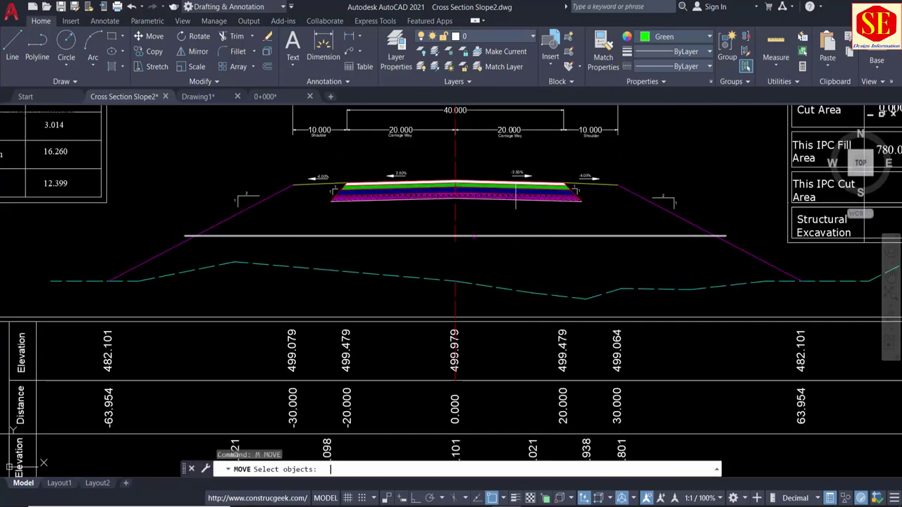
pyautogui.click(479, 245)
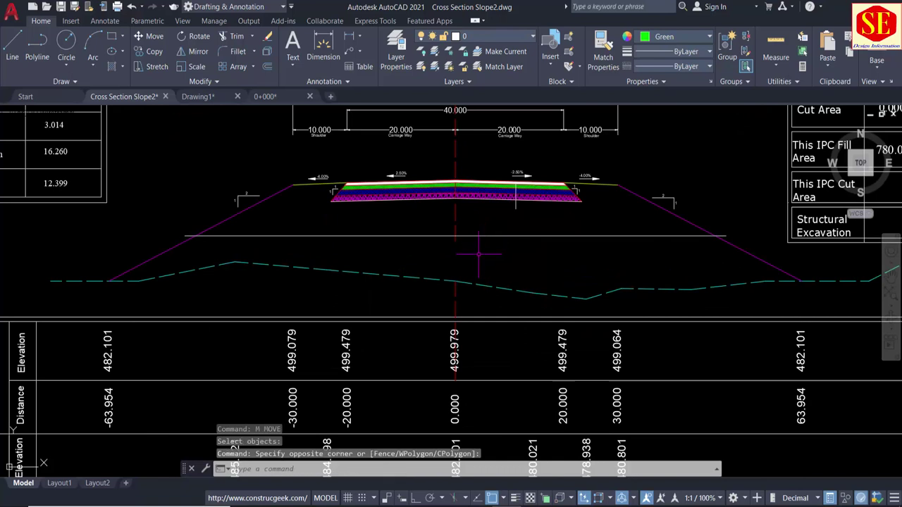
pyautogui.press('Escape')
pyautogui.press('Return')
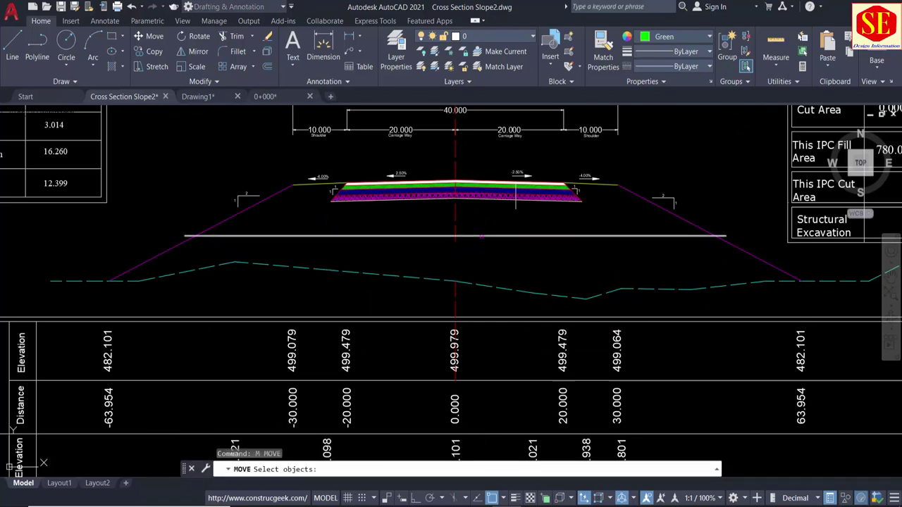
pyautogui.click(479, 237)
pyautogui.press('Return')
pyautogui.click(493, 244)
pyautogui.click(497, 234)
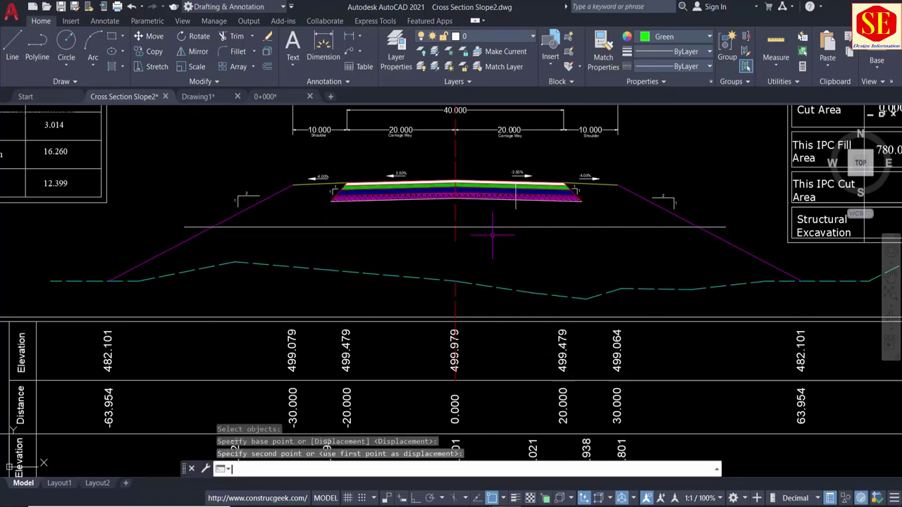
# Step: Nudge the line slightly higher again so it sits just below the pavement layers
pyautogui.press('Return')
pyautogui.click(491, 224)
pyautogui.click(494, 224)
pyautogui.press('Return')
pyautogui.click(493, 236)
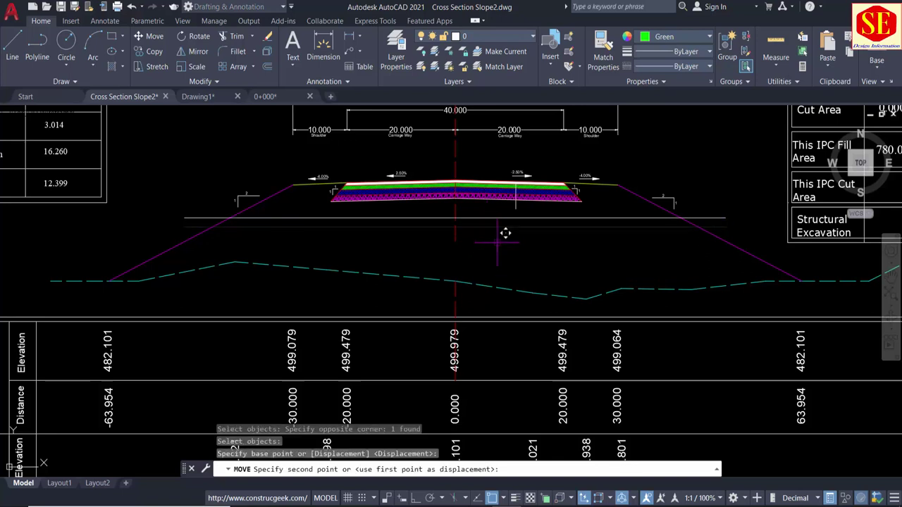
pyautogui.click(502, 222)
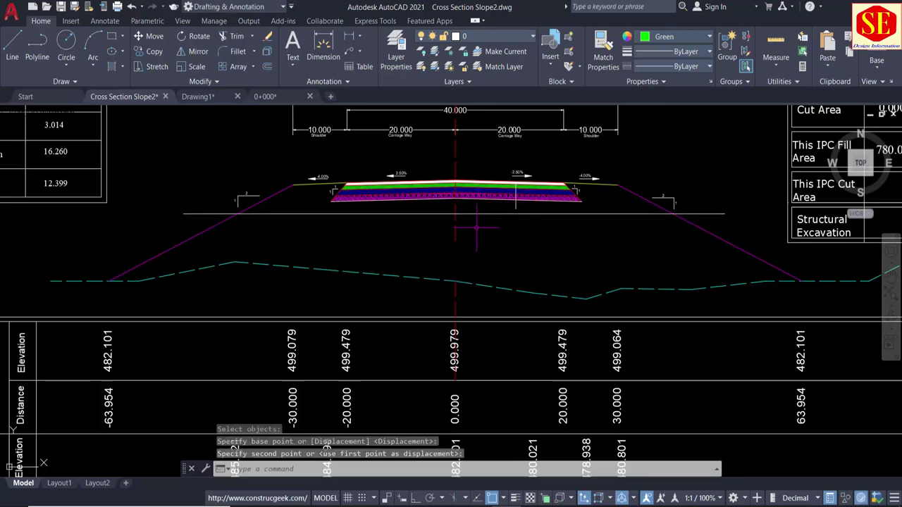
pyautogui.write('tr')
pyautogui.press('Return')
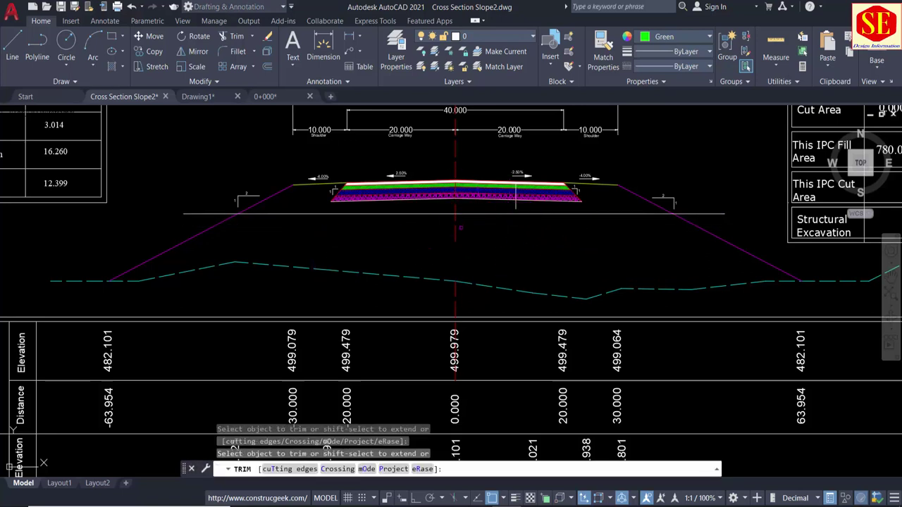
pyautogui.press('Escape')
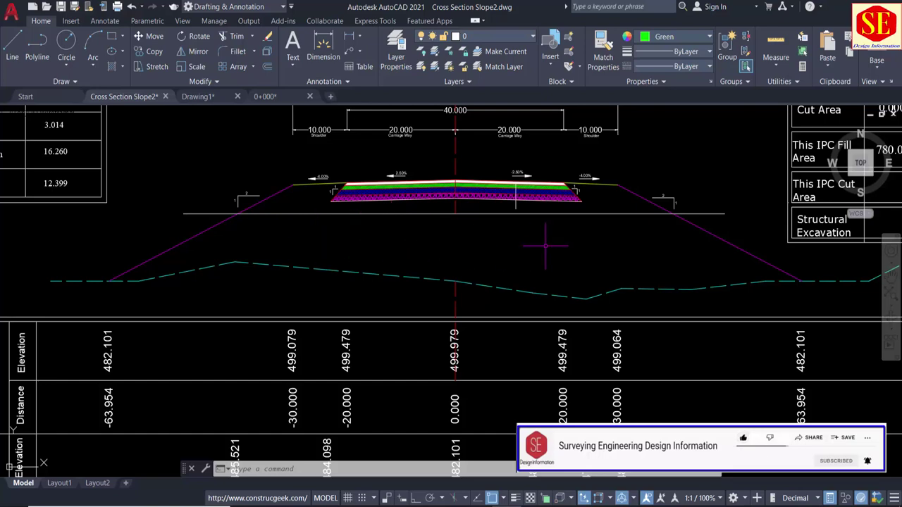
# Step: Pan and zoom to the Cross Section At RD 0+020 sheet and its table
pyautogui.moveTo(544, 246); pyautogui.dragTo(322, 193, button='middle')
pyautogui.moveTo(650, 172); pyautogui.dragTo(656, 241, button='middle')
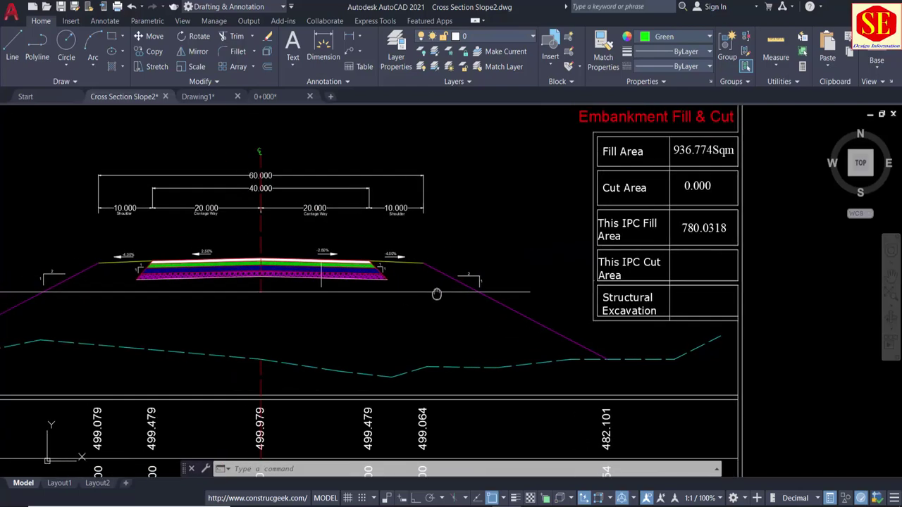
pyautogui.moveTo(231, 310); pyautogui.dragTo(377, 288, button='middle')
pyautogui.scroll(-1, 331, 268)
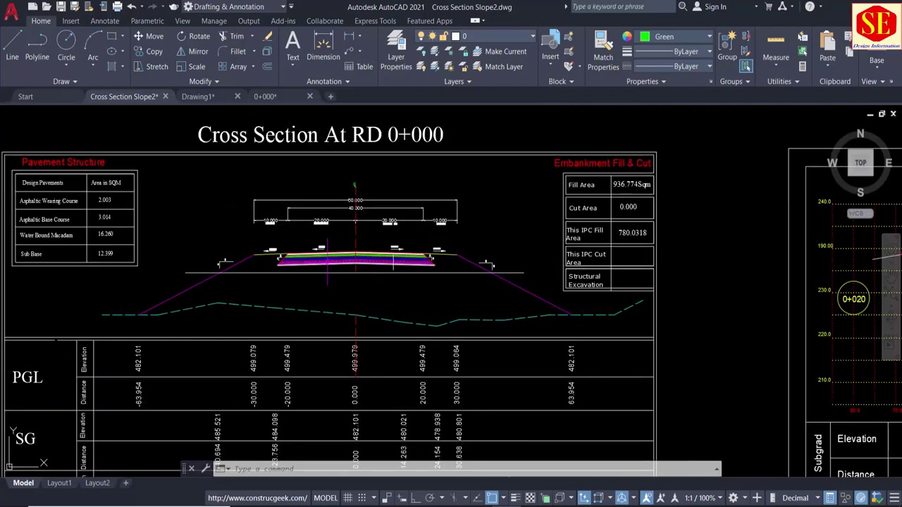
pyautogui.scroll(-2, 327, 262)
pyautogui.moveTo(560, 247); pyautogui.dragTo(377, 247, button='middle')
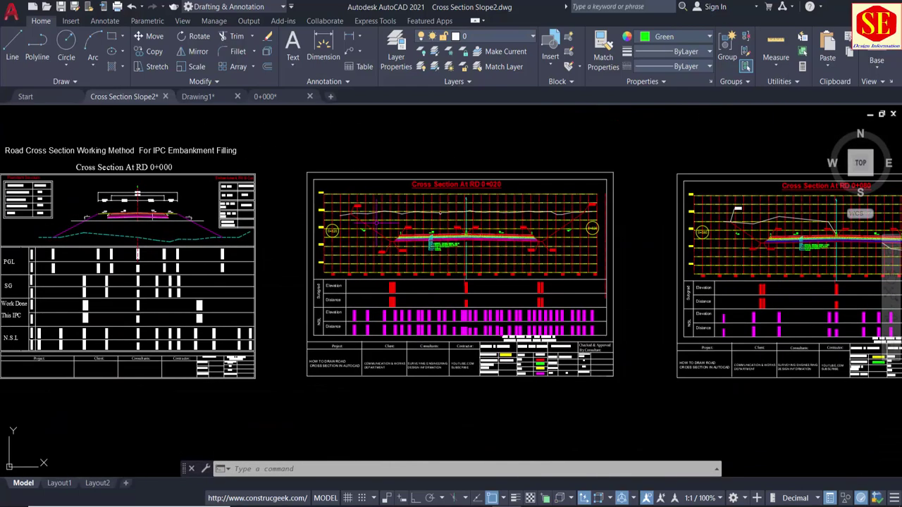
pyautogui.scroll(3, 377, 247)
pyautogui.scroll(2, 345, 257)
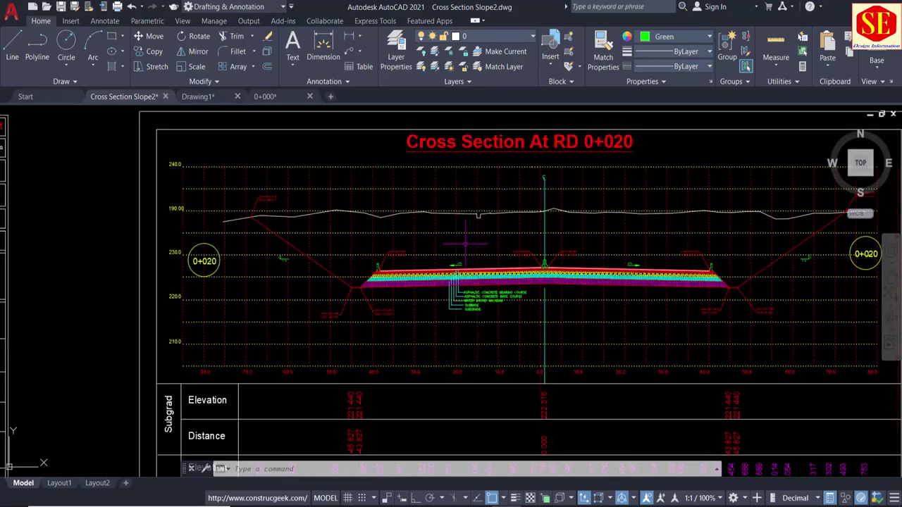
pyautogui.moveTo(465, 244); pyautogui.dragTo(399, 219, button='middle')
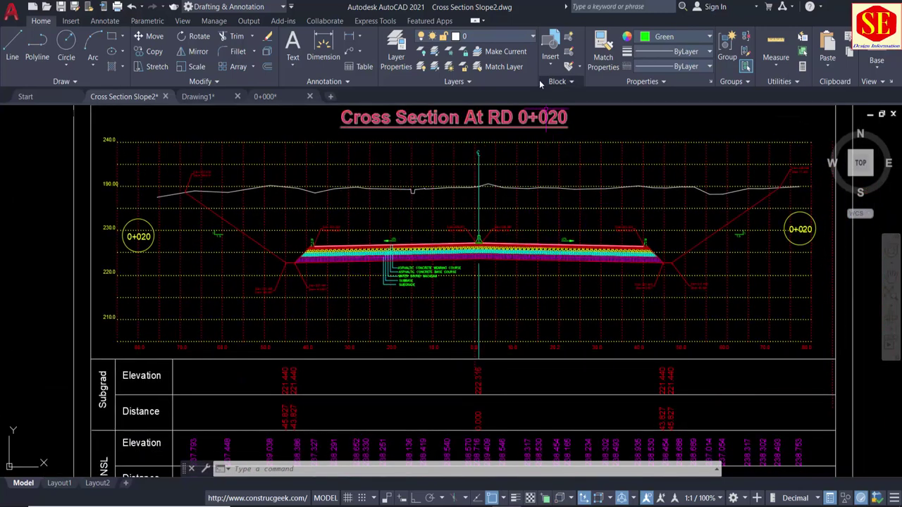
# Step: Turn off the 'Grids line V' and 'Grid line h' layers
pyautogui.click(497, 38)
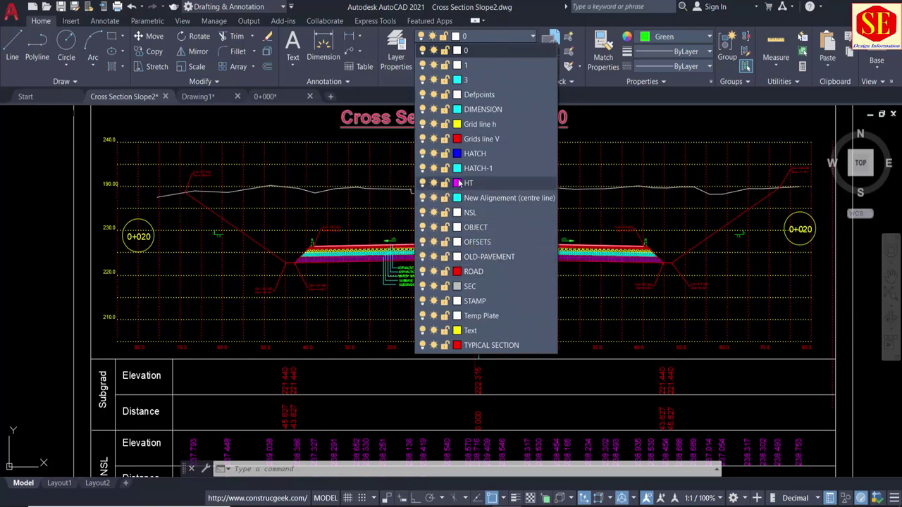
pyautogui.click(422, 138)
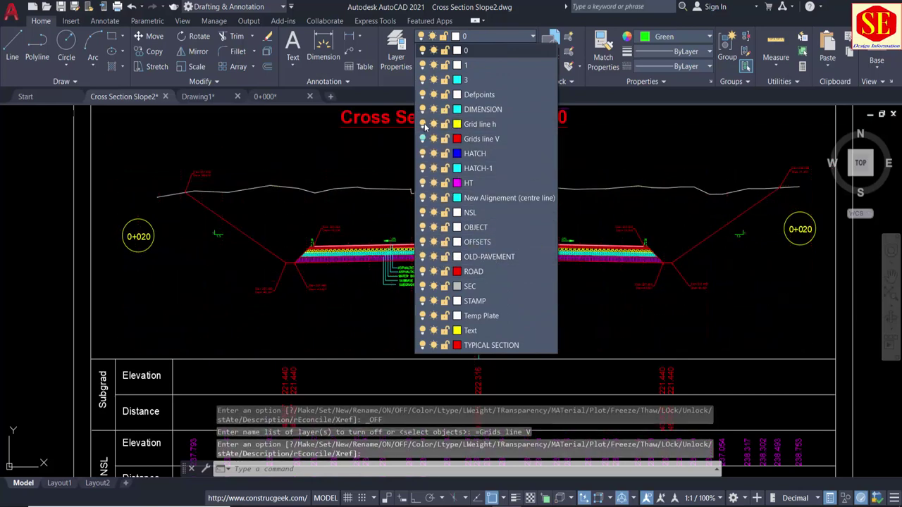
pyautogui.click(423, 124)
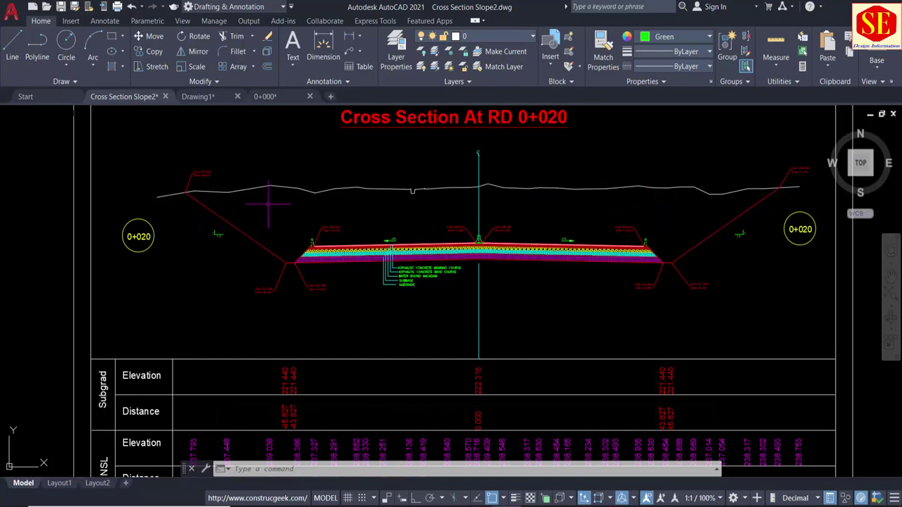
pyautogui.scroll(4, 703, 273)
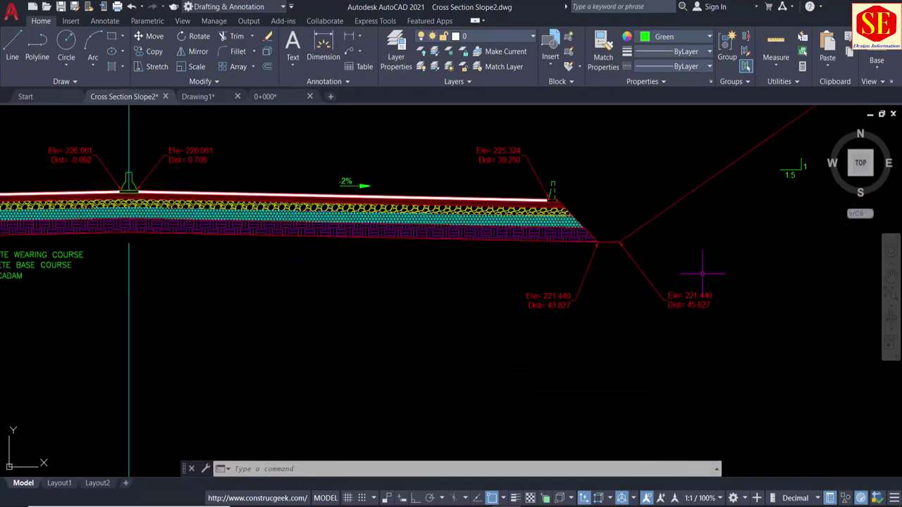
pyautogui.scroll(-3, 656, 255)
pyautogui.scroll(-2, 656, 254)
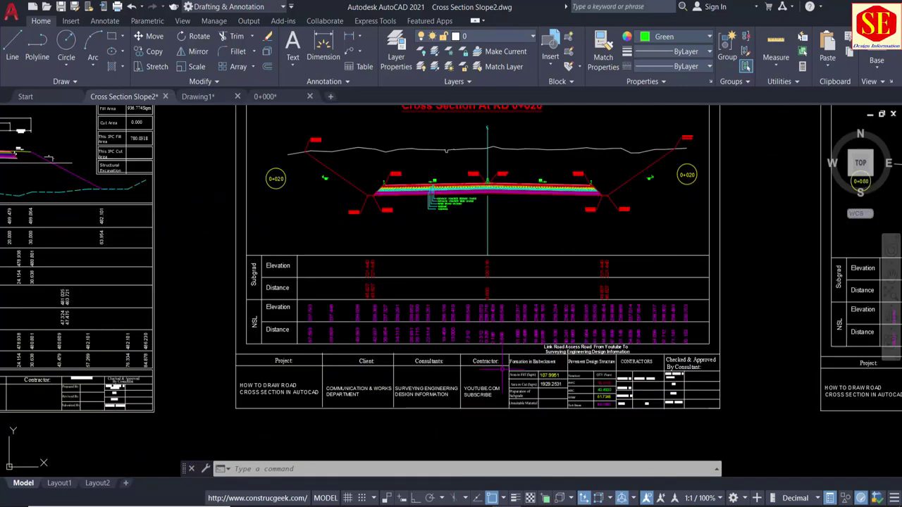
pyautogui.scroll(3, 583, 302)
pyautogui.scroll(3, 583, 302)
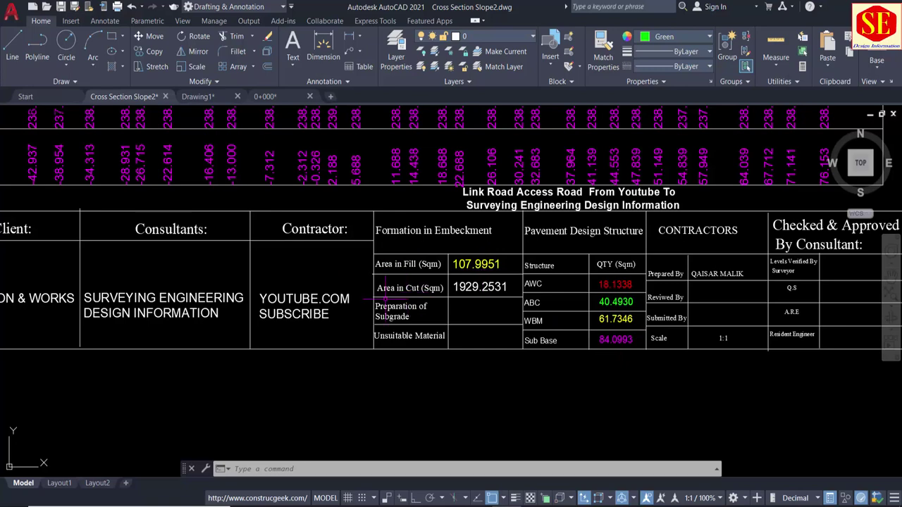
pyautogui.scroll(-4, 478, 338)
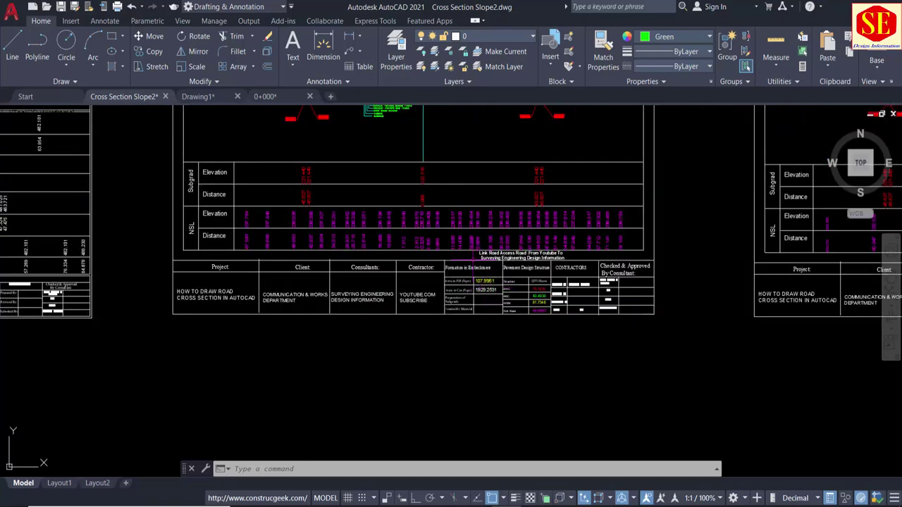
pyautogui.scroll(4, 301, 200)
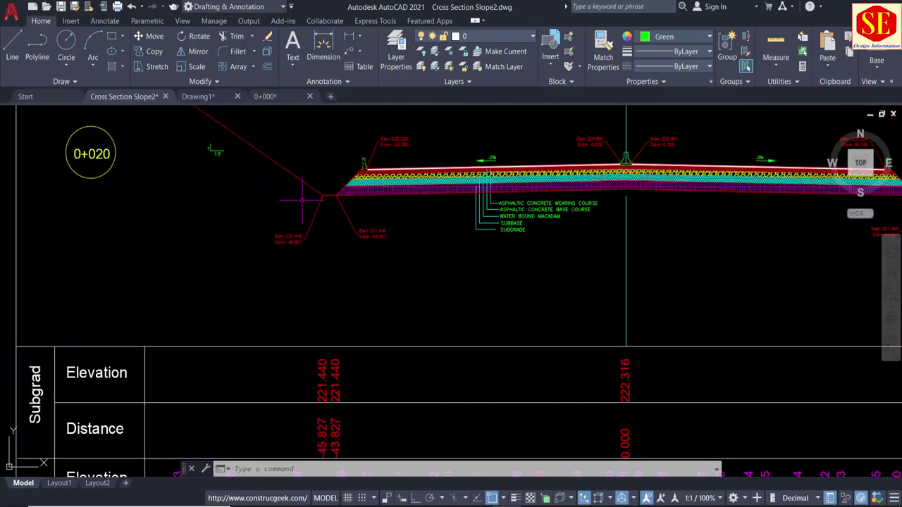
pyautogui.scroll(2, 434, 252)
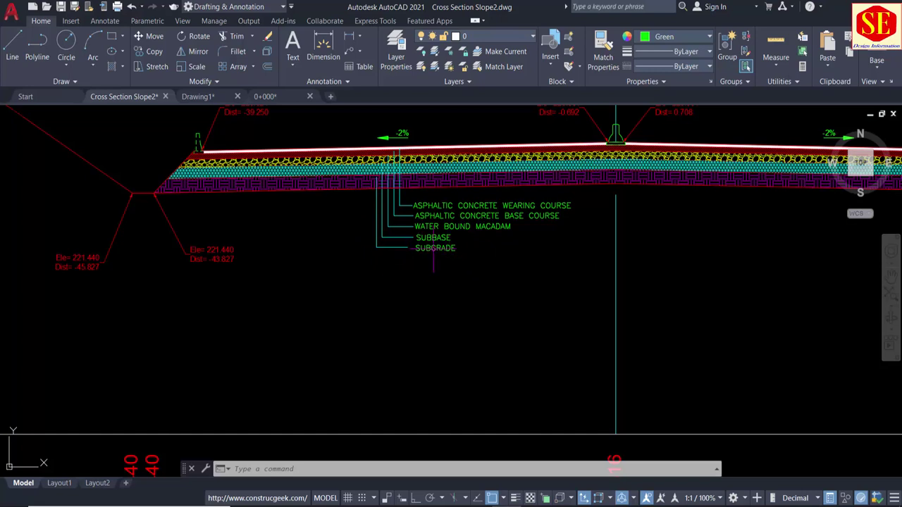
pyautogui.click(308, 181)
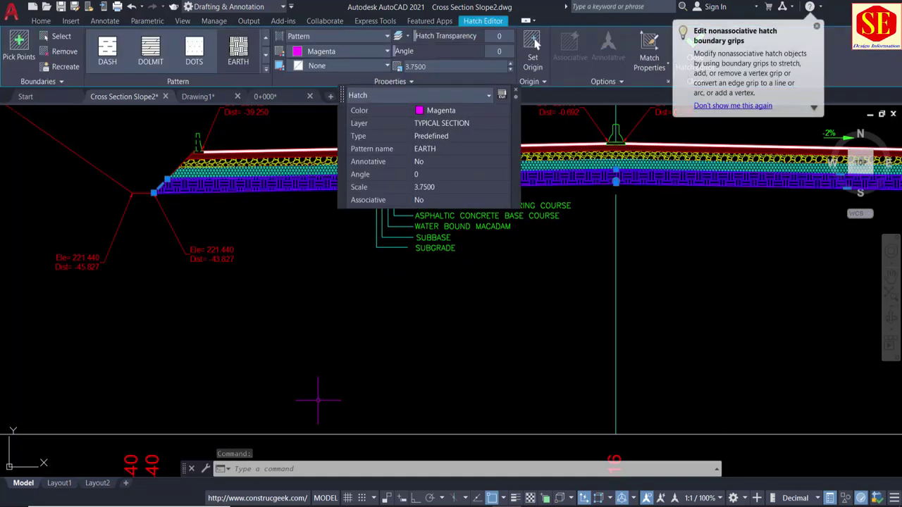
pyautogui.press('Escape')
pyautogui.scroll(-2, 240, 251)
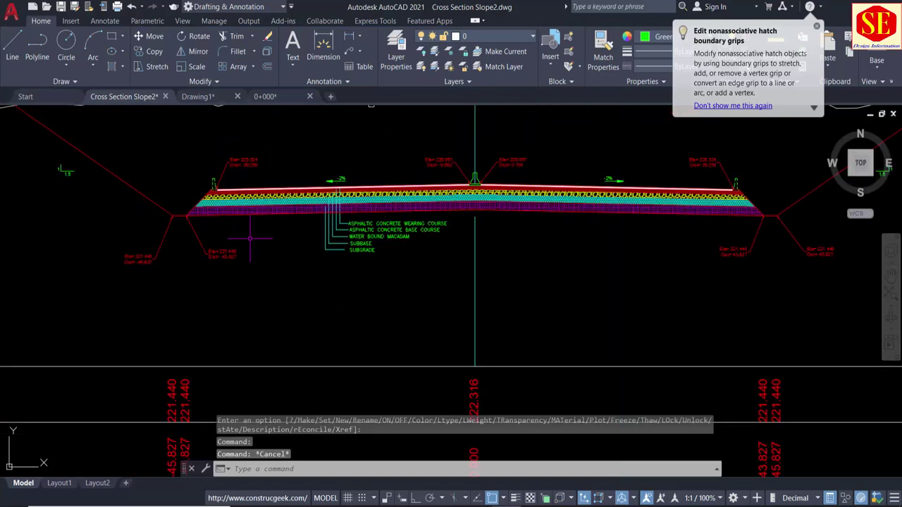
pyautogui.moveTo(250, 238); pyautogui.dragTo(274, 302, button='middle')
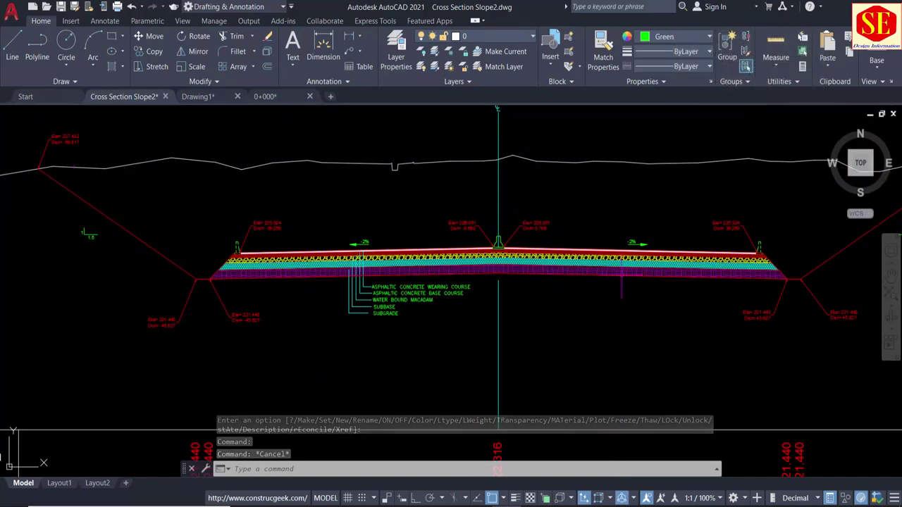
pyautogui.moveTo(782, 218); pyautogui.dragTo(697, 236, button='middle')
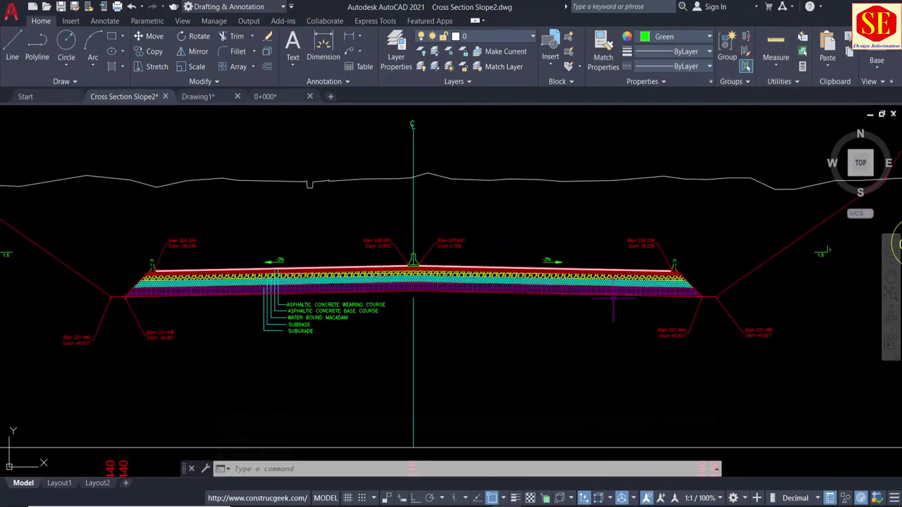
pyautogui.scroll(2, 177, 314)
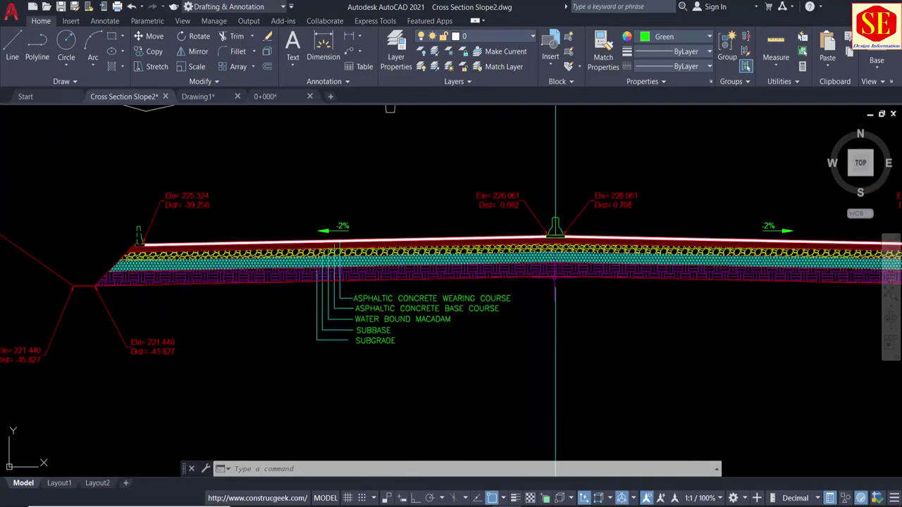
pyautogui.scroll(-6, 556, 289)
pyautogui.scroll(2, 494, 253)
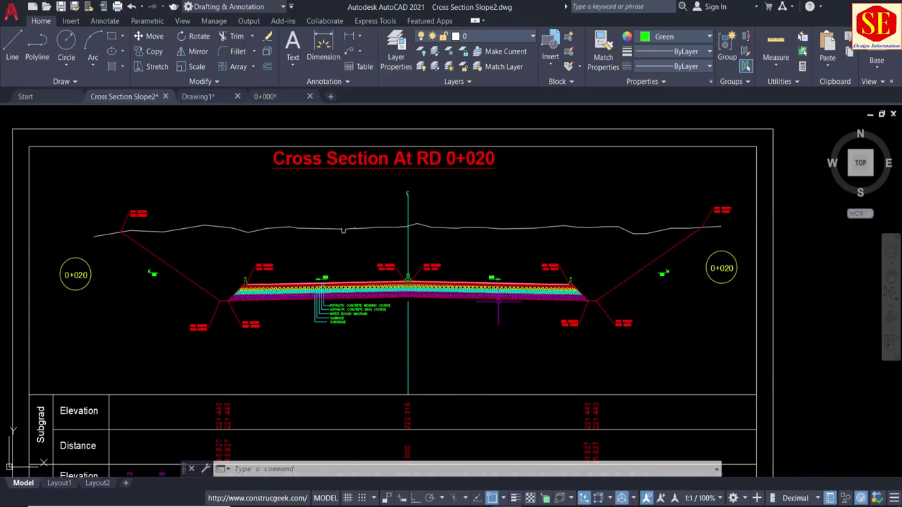
pyautogui.scroll(2, 498, 303)
pyautogui.scroll(2, 594, 296)
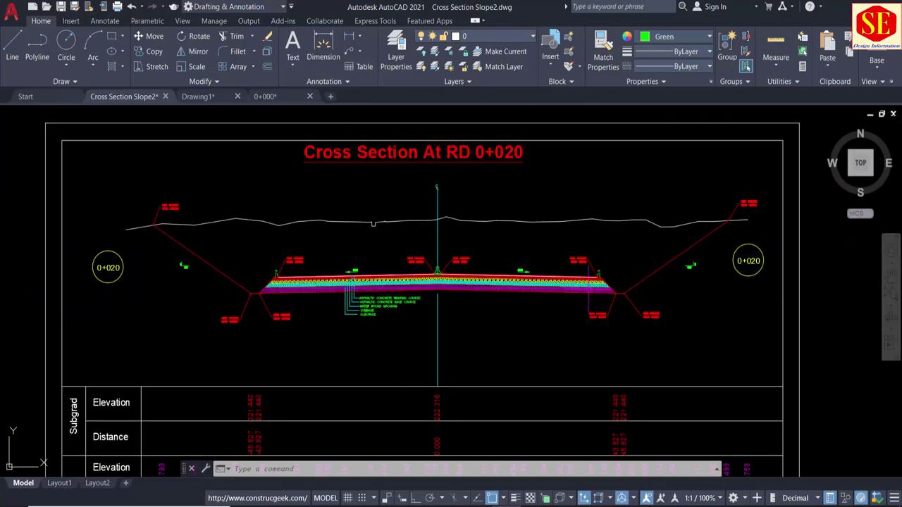
# Step: Copy all 84 objects of the 0+020 section into empty drawing space
pyautogui.write('c')
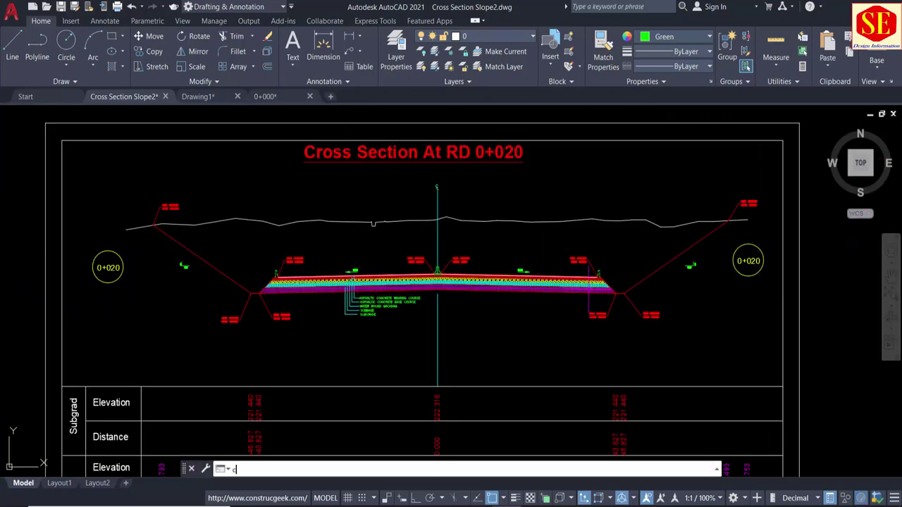
pyautogui.write('o')
pyautogui.press('Return')
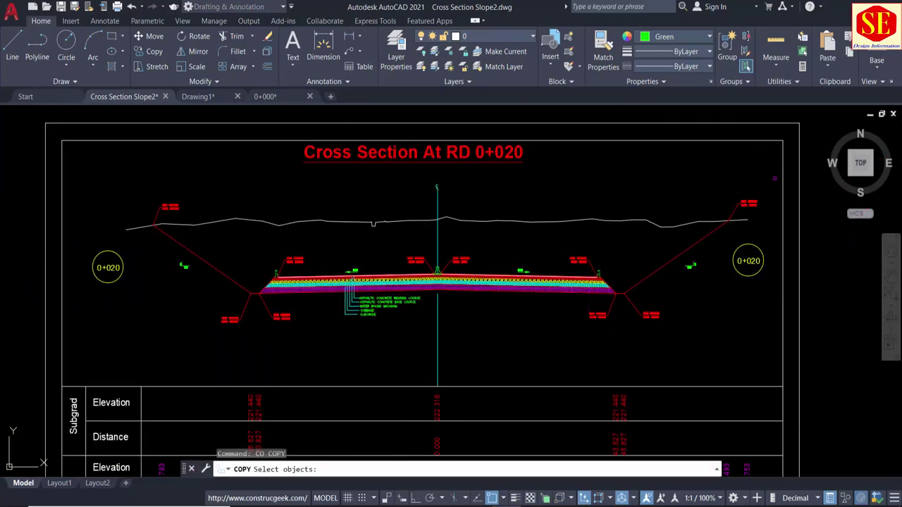
pyautogui.click(773, 179)
pyautogui.click(110, 387)
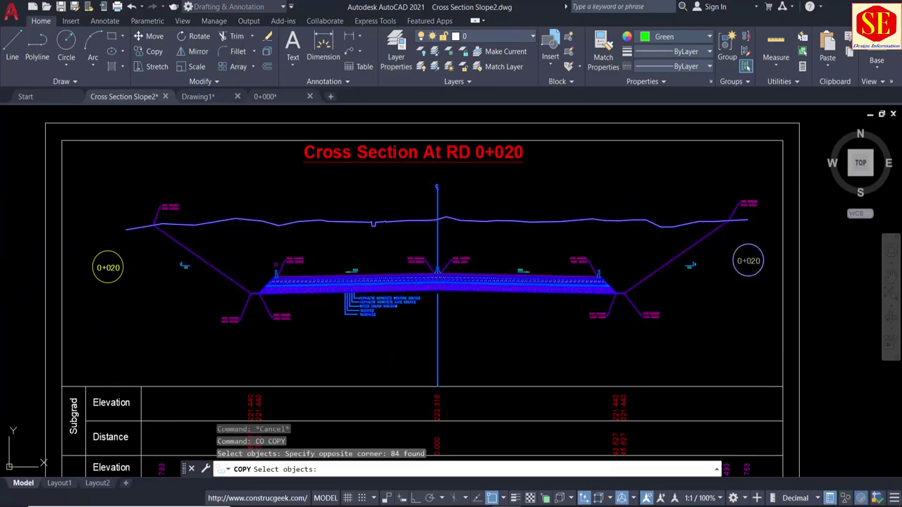
pyautogui.press('Return')
pyautogui.click(274, 189)
pyautogui.scroll(-4, 295, 190)
pyautogui.moveTo(309, 420); pyautogui.dragTo(309, 169, button='middle')
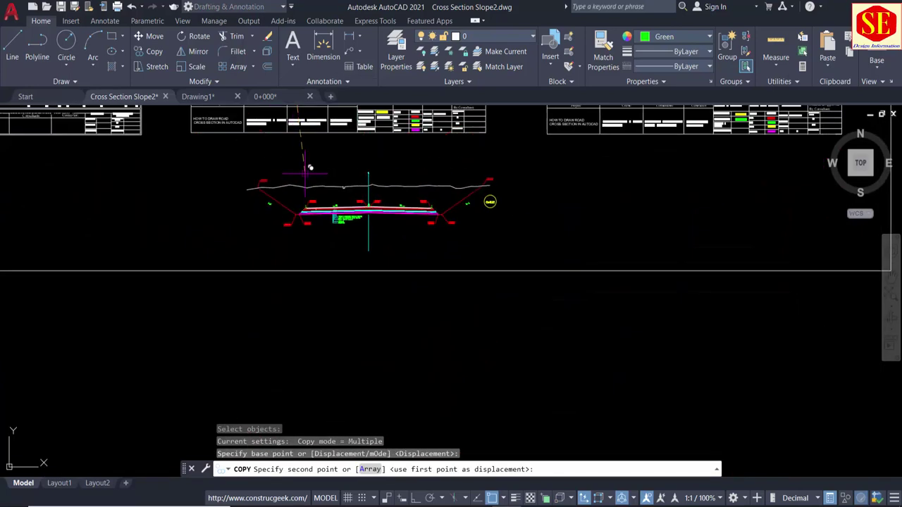
pyautogui.click(306, 172)
pyautogui.press('Escape')
# Step: Pan and zoom to frame the duplicated 0+020 cross-section
pyautogui.scroll(4, 394, 191)
pyautogui.scroll(3, 509, 213)
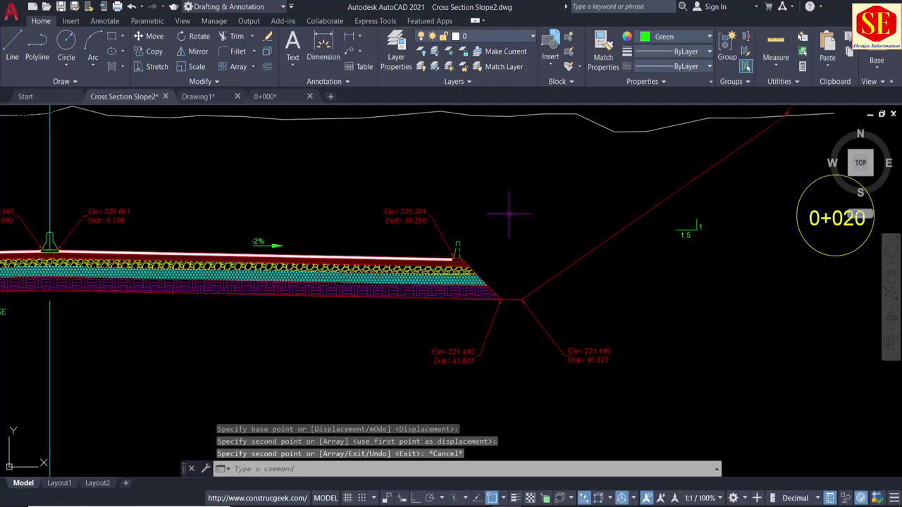
pyautogui.scroll(-4, 506, 204)
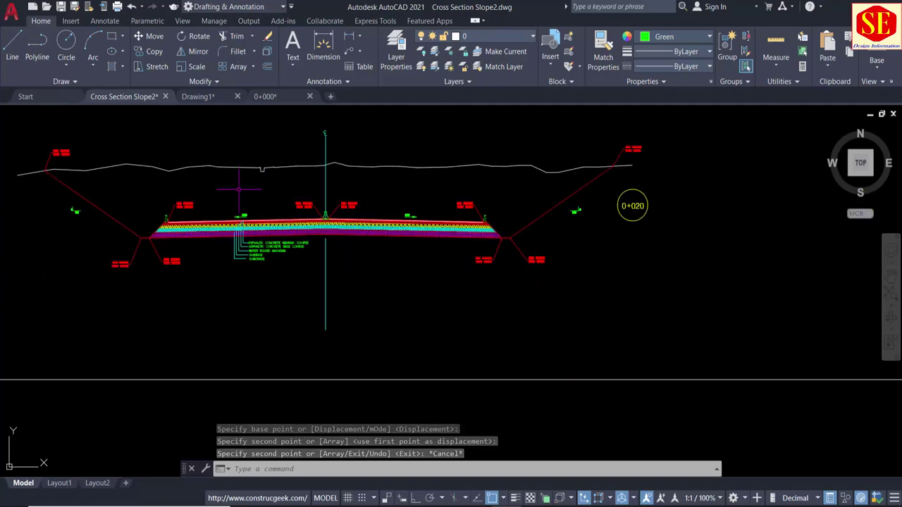
pyautogui.moveTo(218, 195); pyautogui.dragTo(258, 176, button='middle')
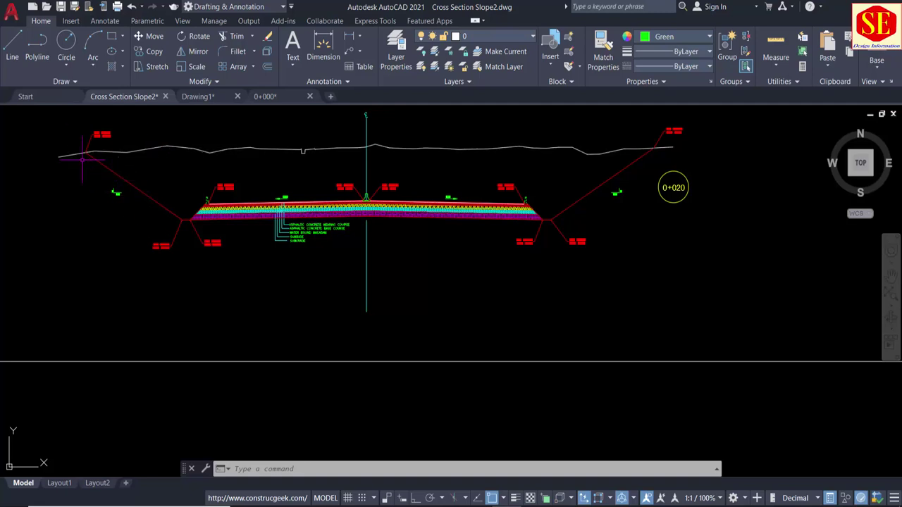
pyautogui.scroll(2, 90, 167)
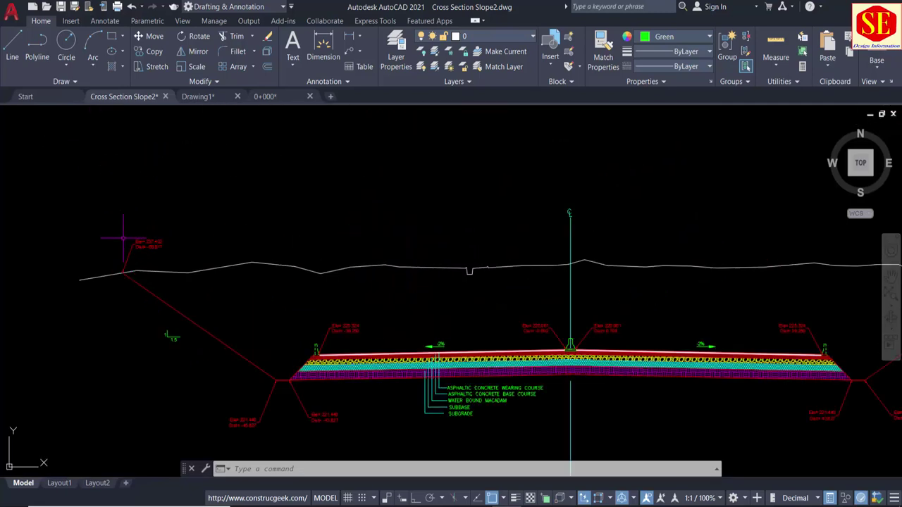
pyautogui.scroll(4, 105, 195)
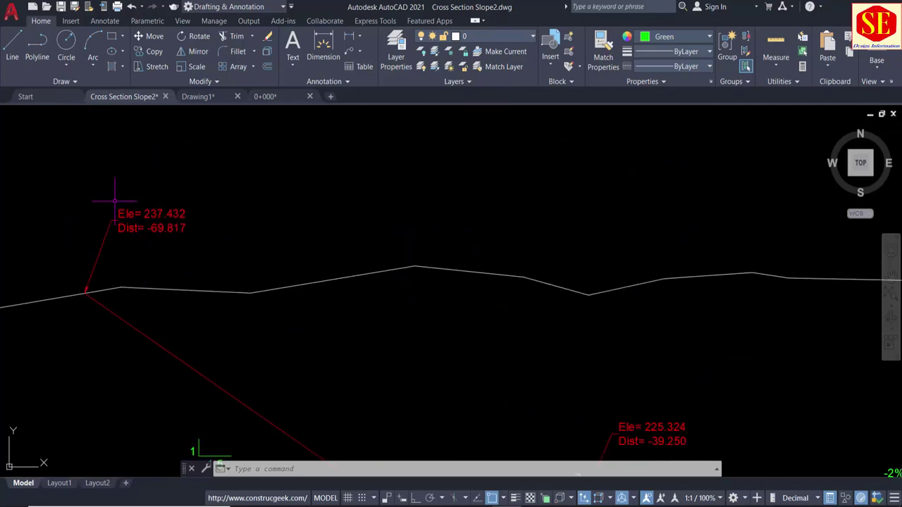
pyautogui.scroll(-2, 107, 200)
pyautogui.scroll(-2, 106, 199)
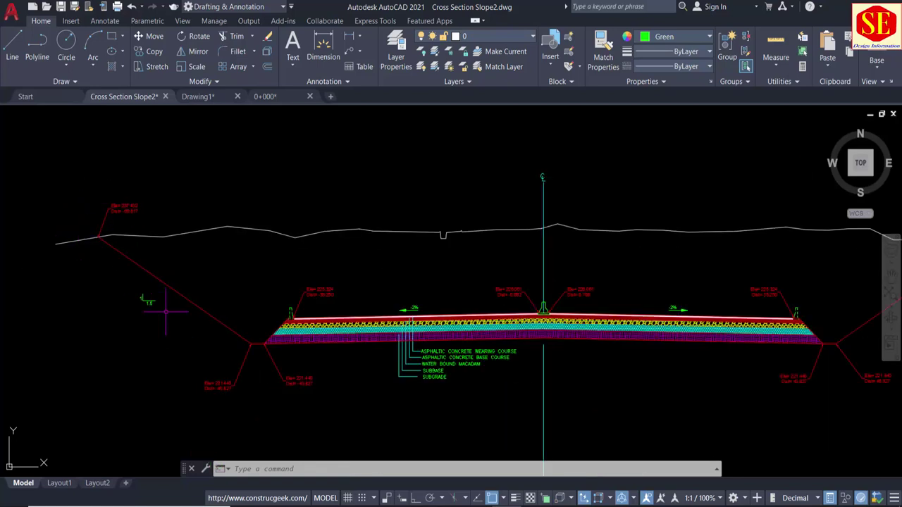
pyautogui.moveTo(554, 319); pyautogui.dragTo(543, 319, button='middle')
pyautogui.scroll(-1, 749, 258)
pyautogui.scroll(-2, 811, 226)
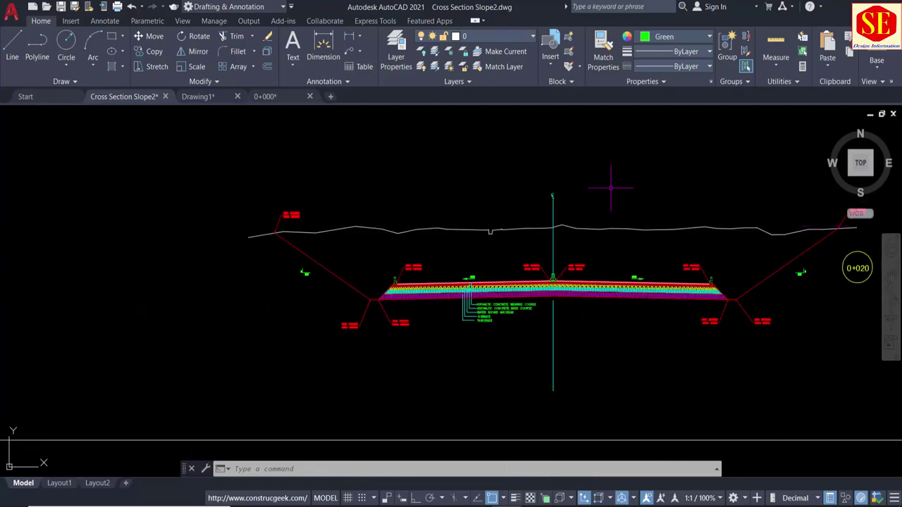
pyautogui.scroll(2, 705, 254)
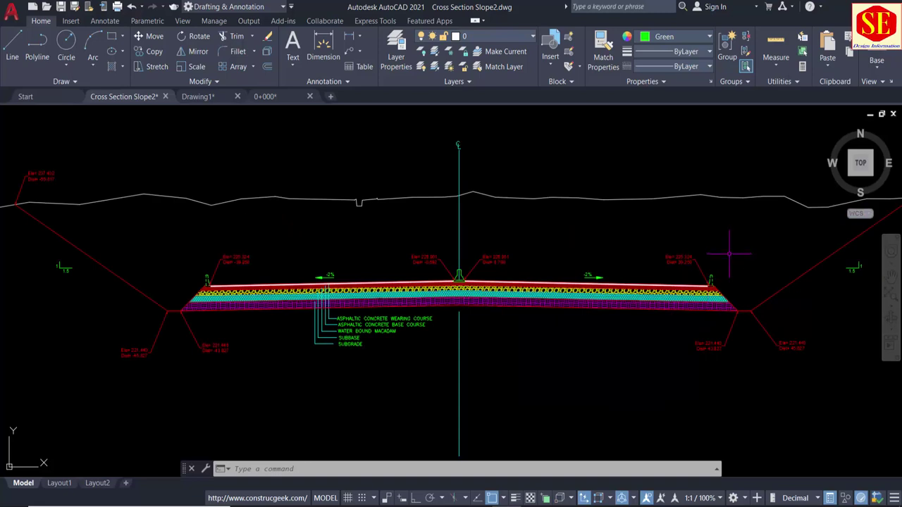
pyautogui.scroll(-1, 709, 245)
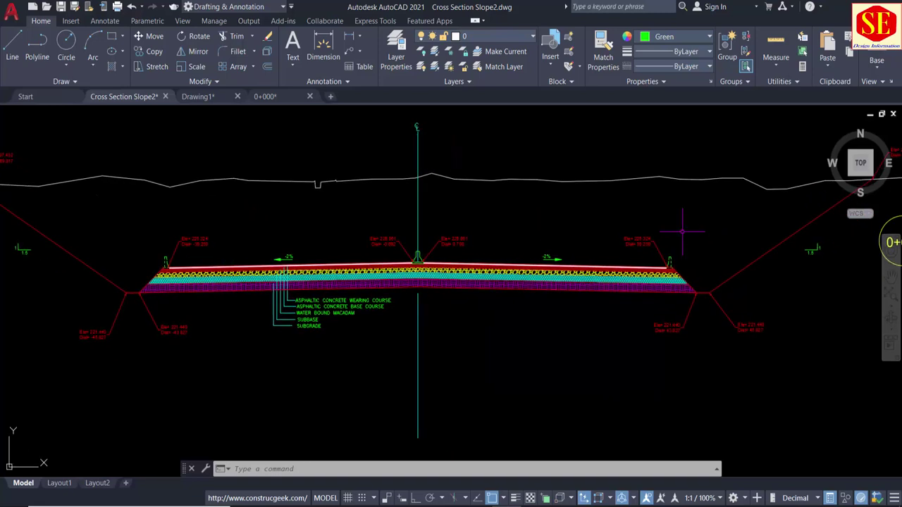
pyautogui.scroll(-1, 749, 251)
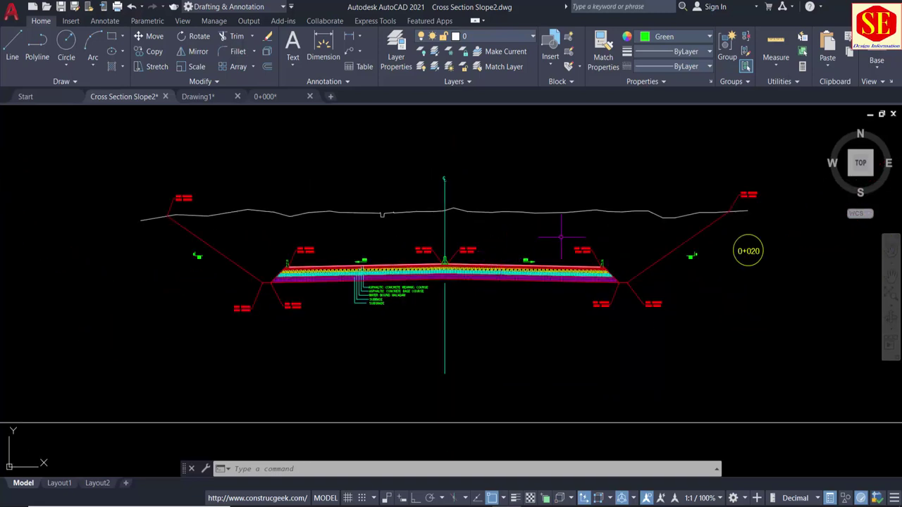
# Step: Erase the 12 pavement layer objects and the leftover pink hatch strip from the copy
pyautogui.click(620, 240)
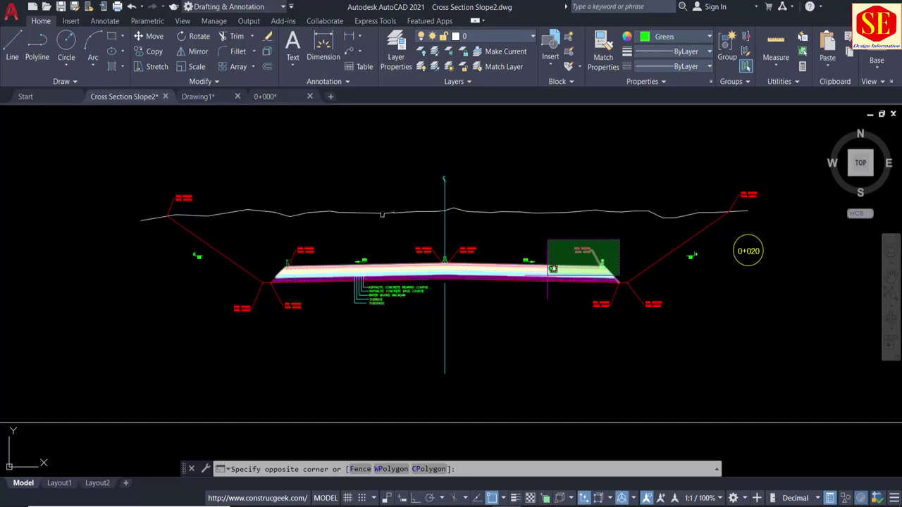
pyautogui.click(548, 275)
pyautogui.write('e')
pyautogui.press('Return')
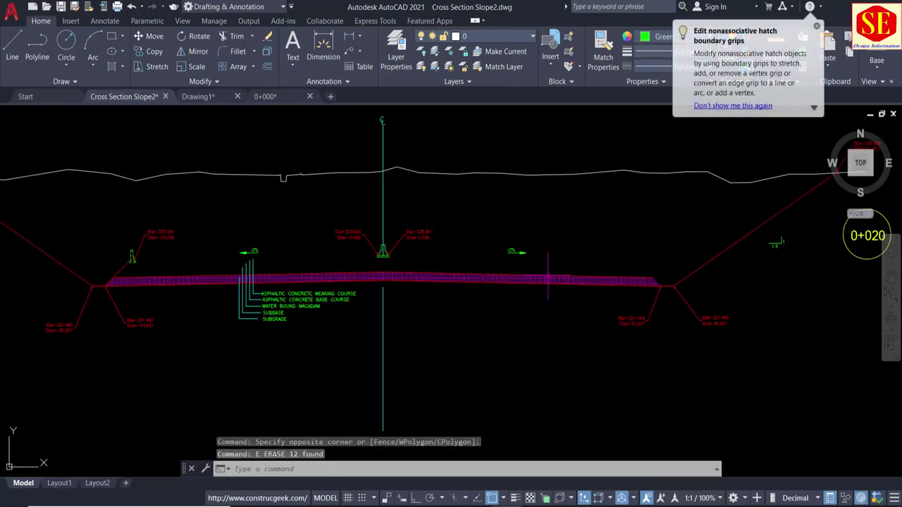
pyautogui.scroll(2, 549, 276)
pyautogui.click(554, 277)
pyautogui.click(584, 242)
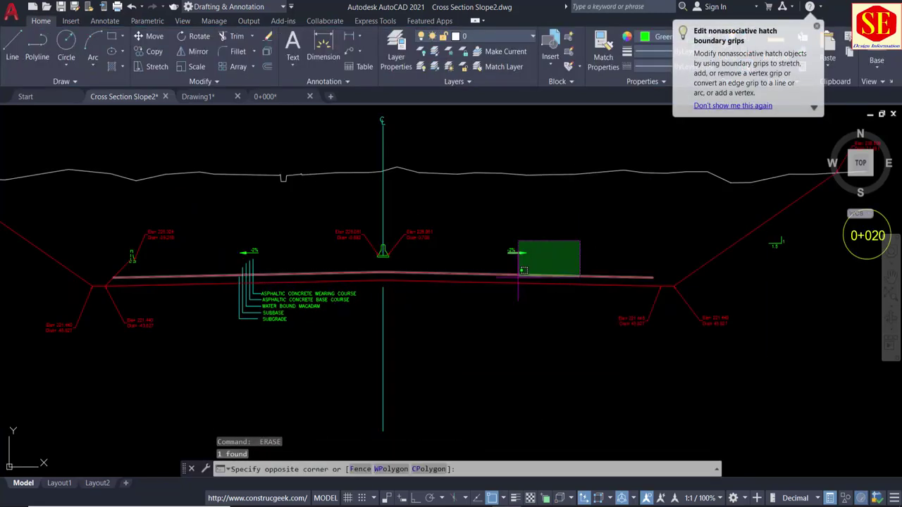
pyautogui.click(519, 274)
pyautogui.press('Return')
# Step: Erase the centre marker, crown labels, -2% slope arrow and pavement layer name labels
pyautogui.click(499, 211)
pyautogui.click(336, 258)
pyautogui.click(274, 237)
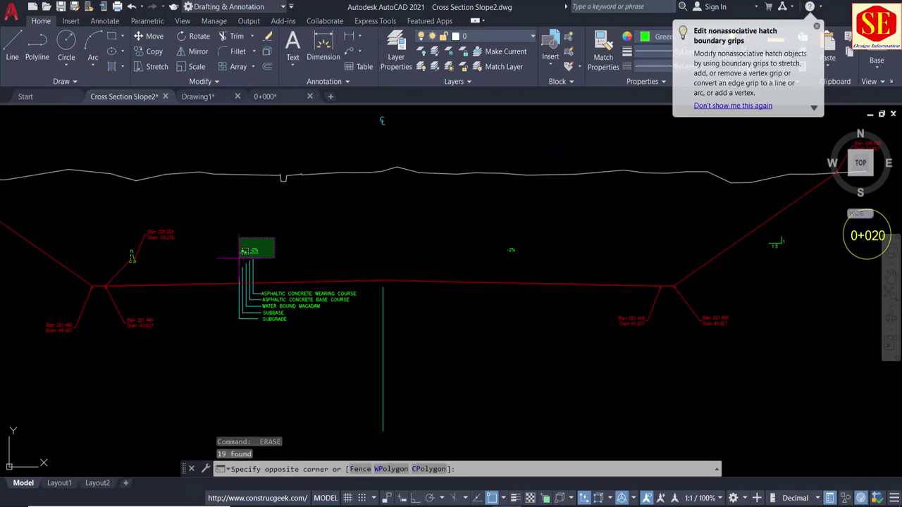
pyautogui.click(229, 263)
pyautogui.scroll(3, 301, 296)
pyautogui.click(306, 278)
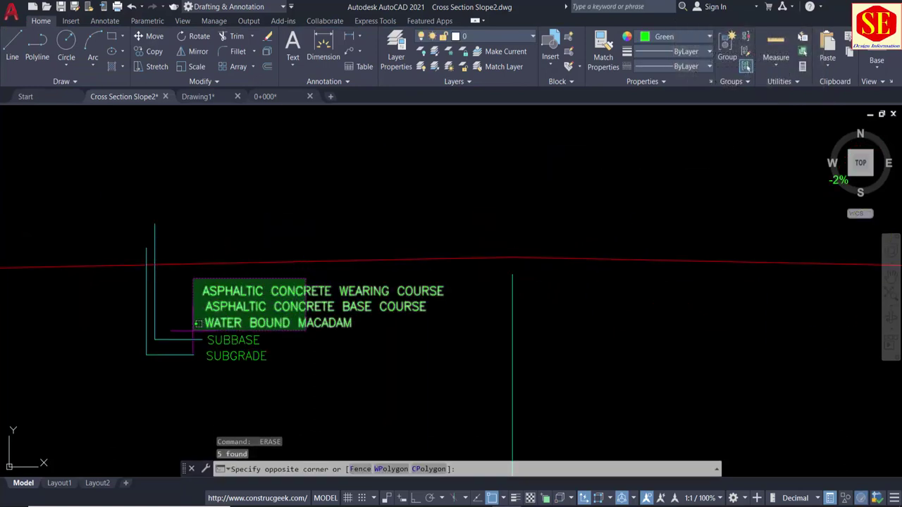
pyautogui.click(182, 338)
pyautogui.press('Return')
# Step: Delete the surplus upper-left level label and the leftover right-side label
pyautogui.moveTo(177, 312); pyautogui.dragTo(499, 298, button='middle')
pyautogui.moveTo(116, 245); pyautogui.dragTo(390, 235, button='middle')
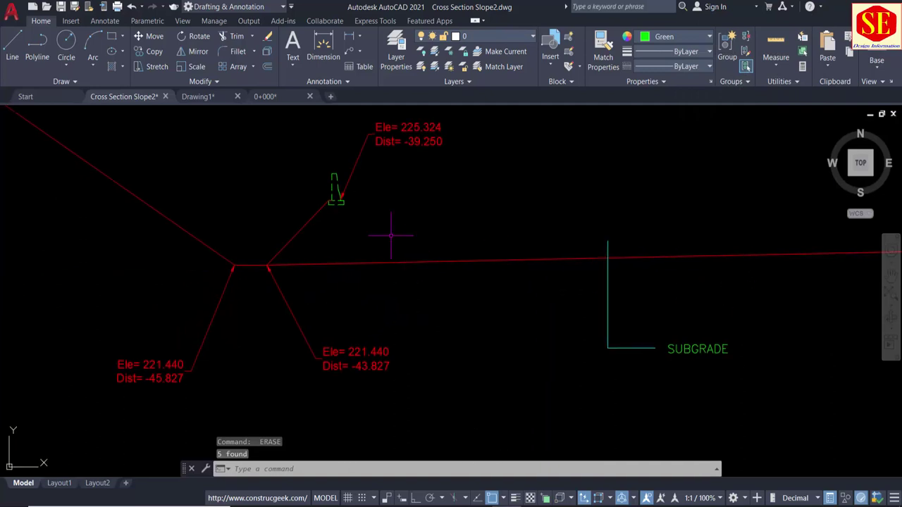
pyautogui.scroll(-2, 402, 204)
pyautogui.click(423, 135)
pyautogui.click(312, 237)
pyautogui.press('Return')
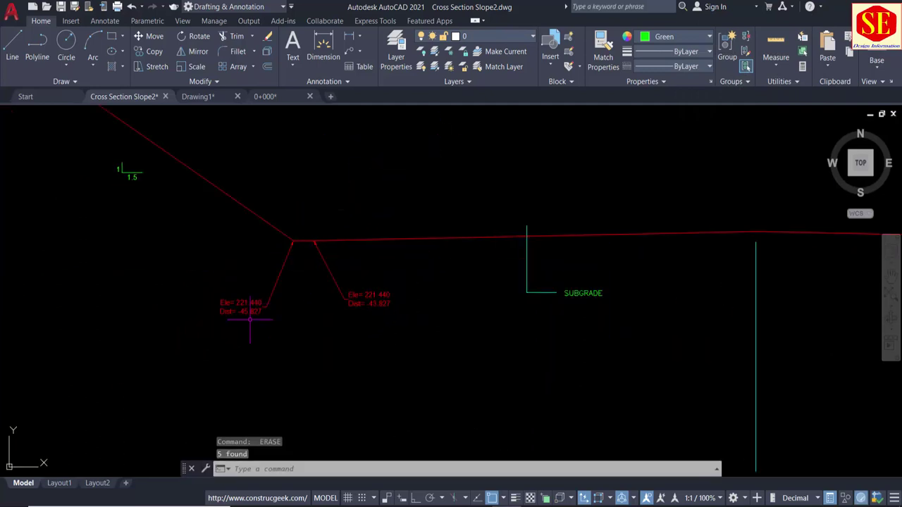
pyautogui.scroll(-3, 405, 297)
pyautogui.scroll(3, 405, 298)
pyautogui.press('Return')
pyautogui.click(382, 282)
pyautogui.click(332, 288)
pyautogui.press('Return')
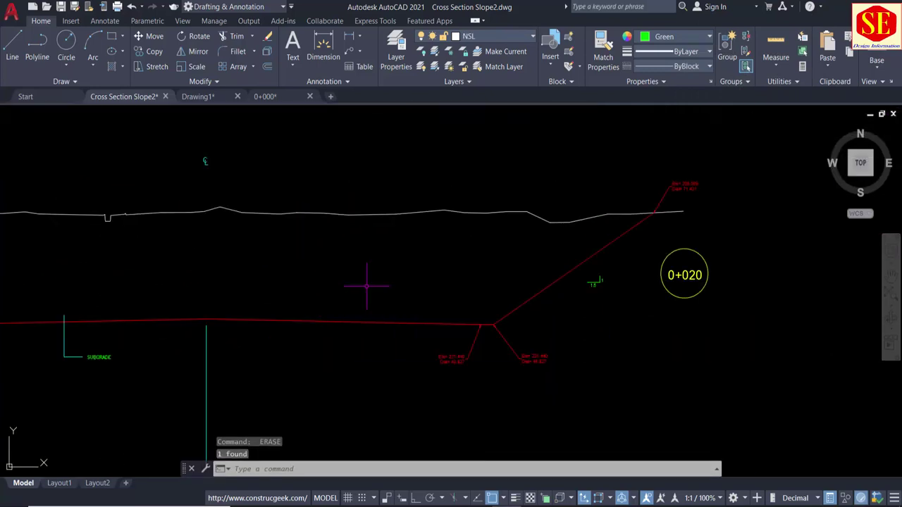
pyautogui.moveTo(231, 260); pyautogui.dragTo(467, 250, button='middle')
pyautogui.scroll(-2, 323, 232)
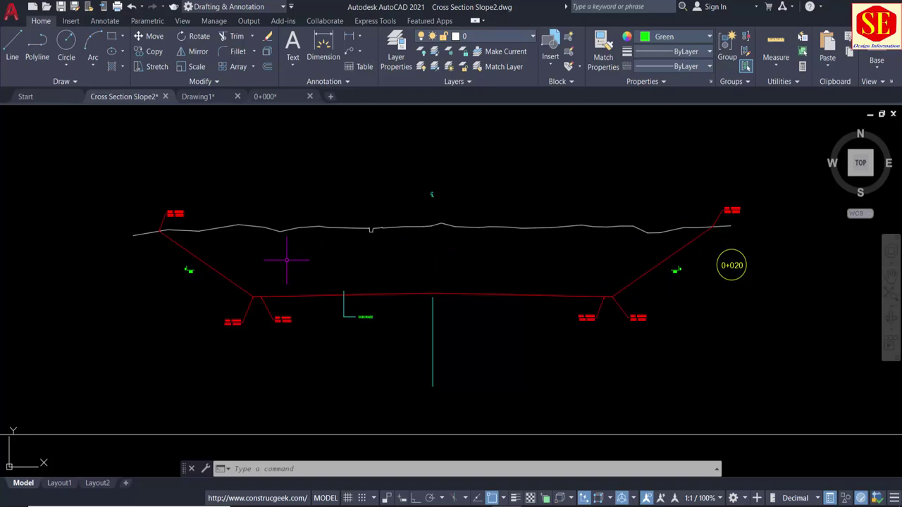
# Step: Create a closed BOUNDARY polyline around the cut area between ground line and subgrade
pyautogui.write('b')
pyautogui.press('Return')
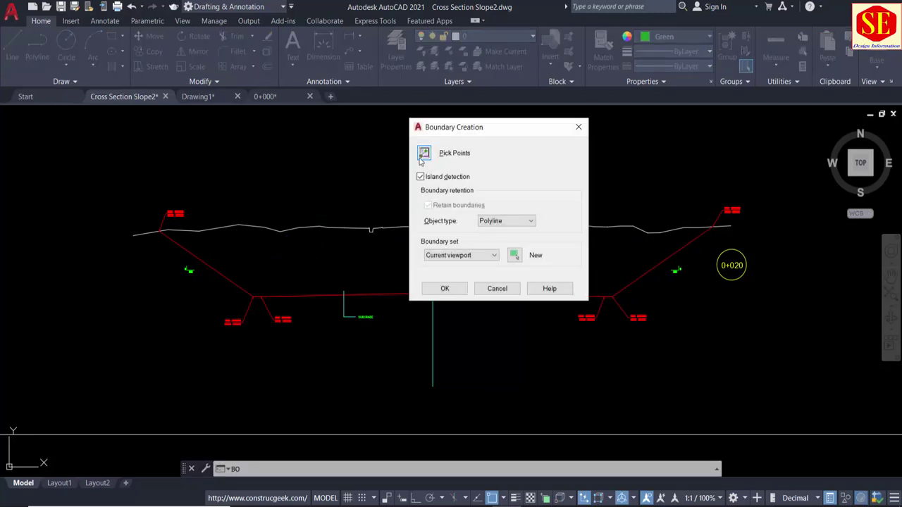
pyautogui.click(425, 149)
pyautogui.click(353, 265)
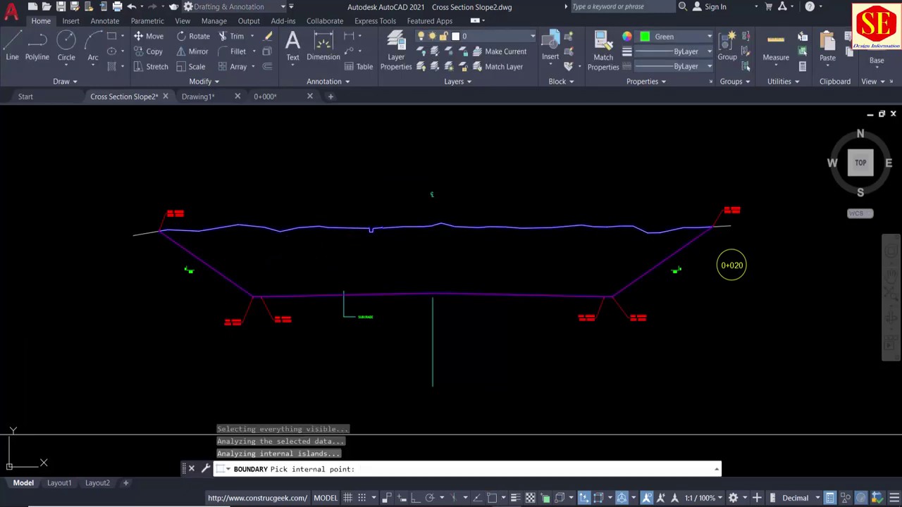
pyautogui.press('Return')
# Step: Attempt to measure the boundary's area with the AA command
pyautogui.write('AA')
pyautogui.press('Return')
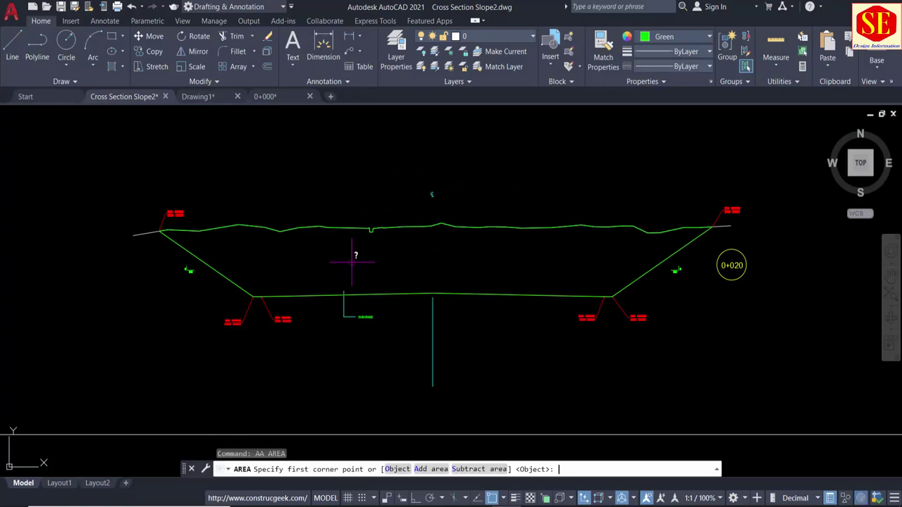
pyautogui.press('Return')
pyautogui.click(318, 295)
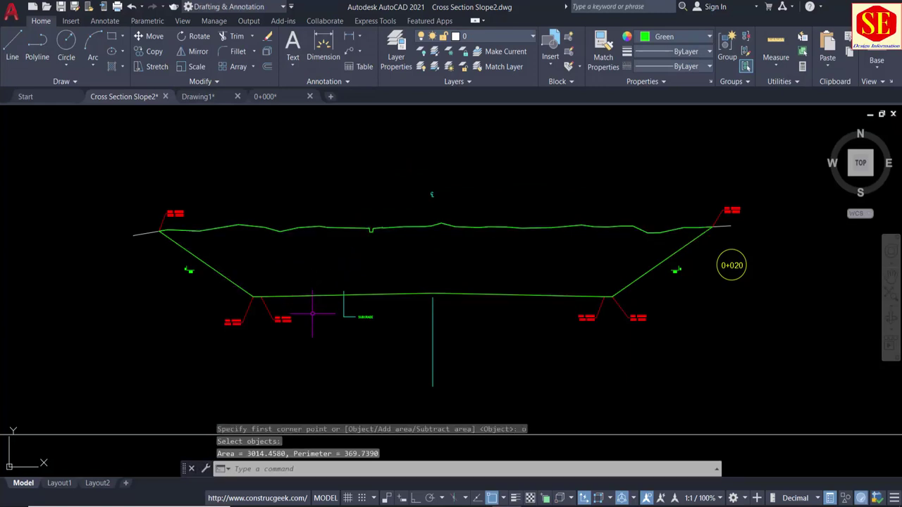
pyautogui.moveTo(278, 451); pyautogui.dragTo(282, 462)
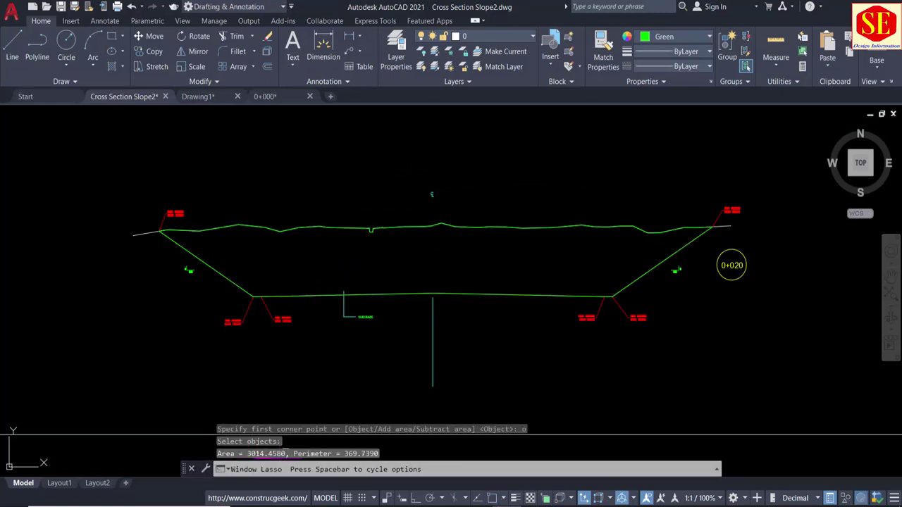
pyautogui.press('Escape')
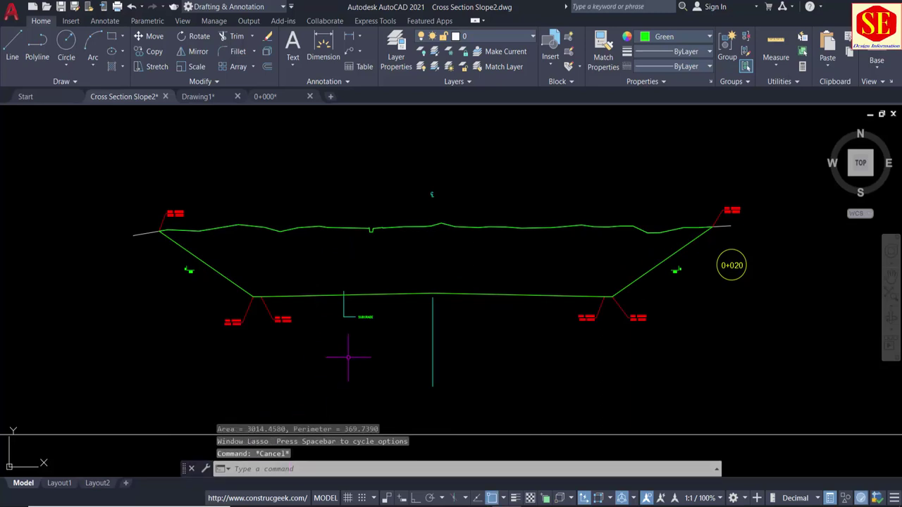
pyautogui.write('l')
pyautogui.press('Return')
pyautogui.write('ify first point:')
pyautogui.press('Return')
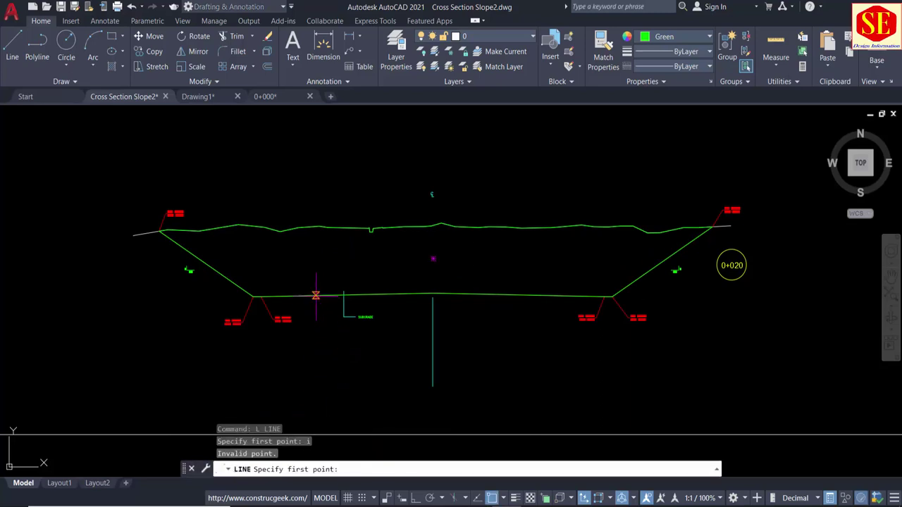
pyautogui.press('Escape')
pyautogui.write('LI')
# Step: List the boundary polyline and copy its area value 3014.4580
pyautogui.press('Return')
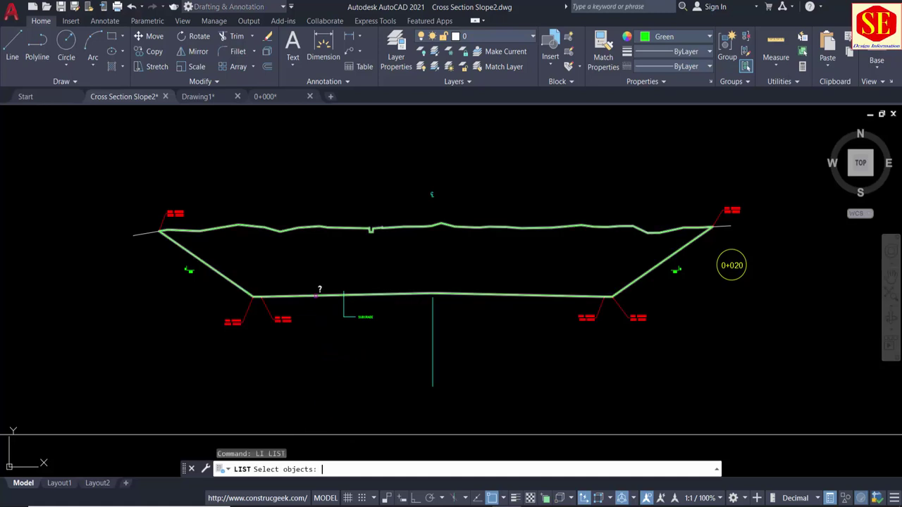
pyautogui.click(315, 295)
pyautogui.press('Return')
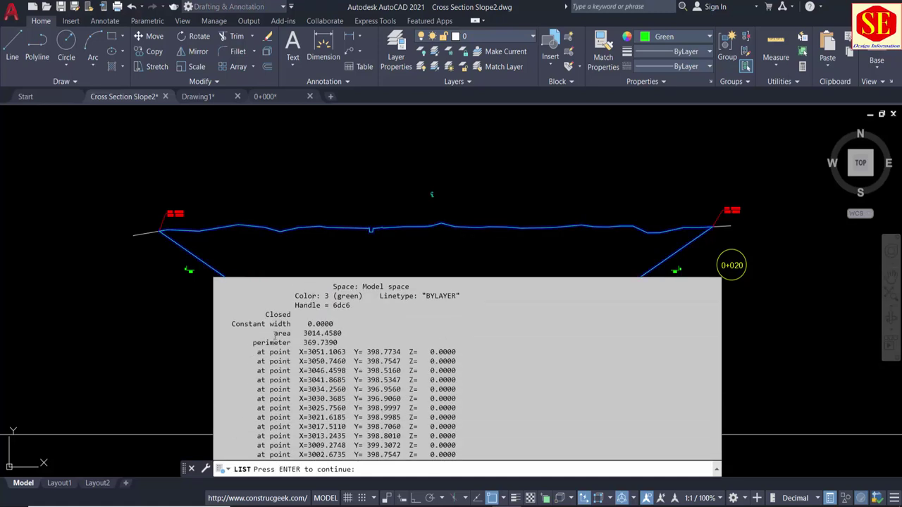
pyautogui.moveTo(275, 335); pyautogui.dragTo(317, 333)
pyautogui.scroll(1, 370, 346)
pyautogui.scroll(1, 370, 345)
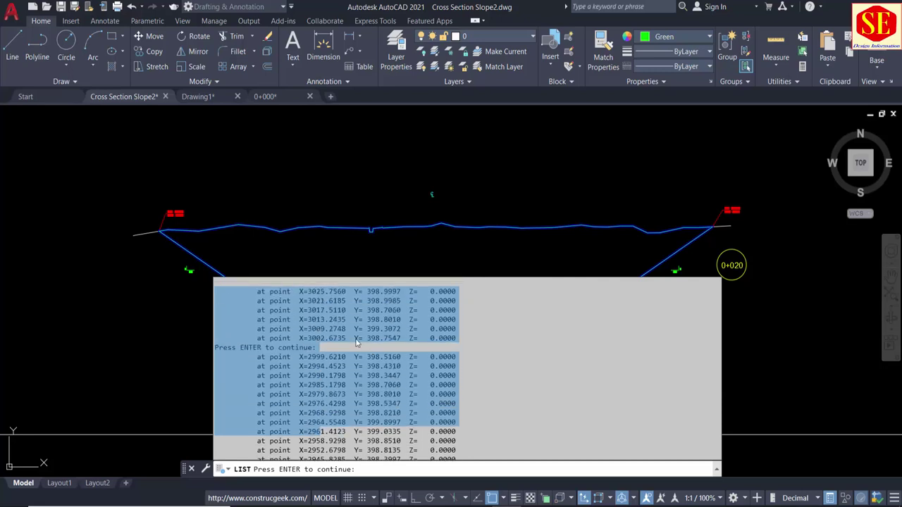
pyautogui.scroll(2, 356, 339)
pyautogui.scroll(2, 355, 336)
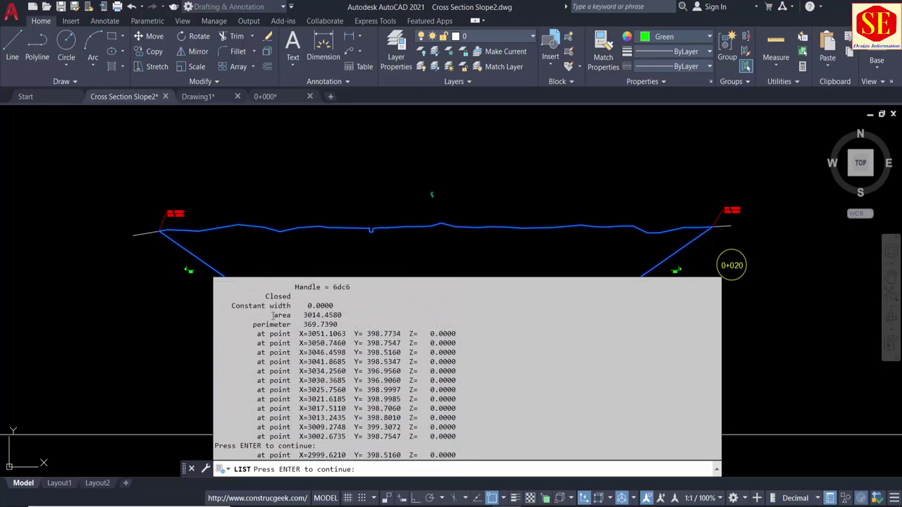
pyautogui.moveTo(272, 316); pyautogui.dragTo(360, 314)
pyautogui.rightClick(341, 317)
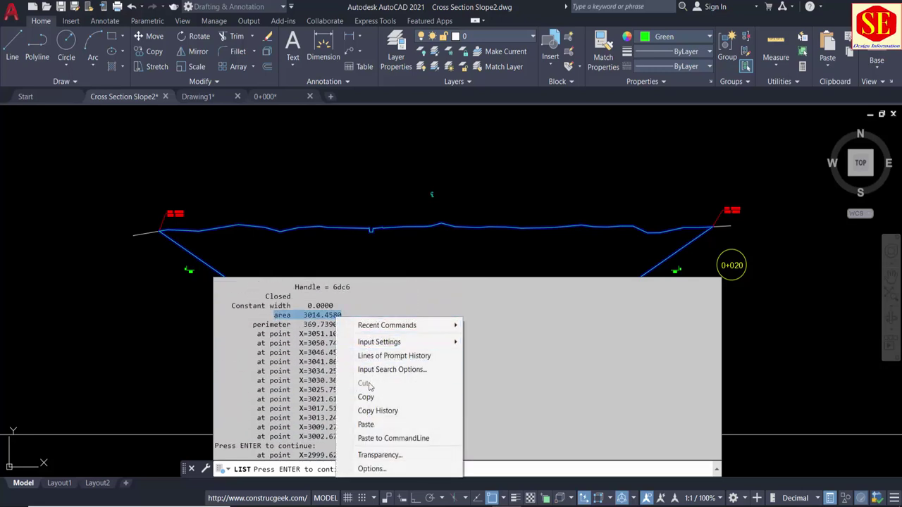
pyautogui.click(375, 400)
pyautogui.scroll(-5, 430, 274)
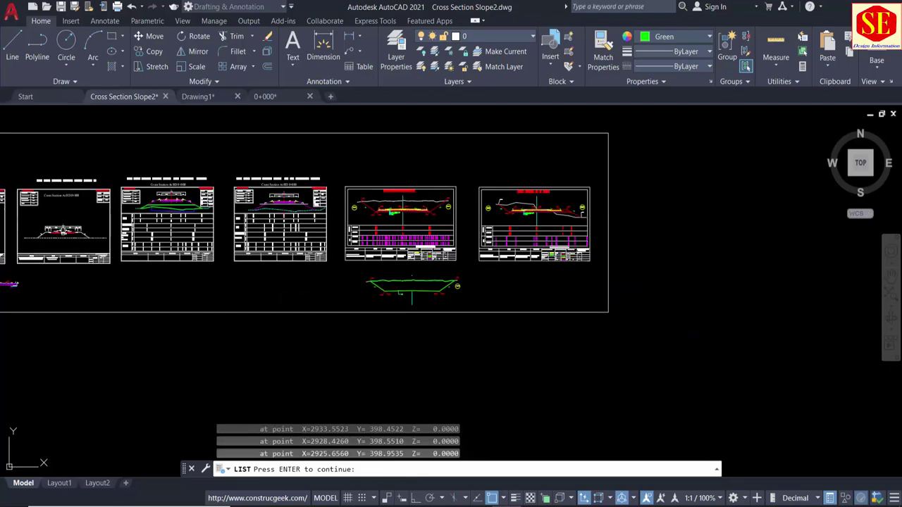
# Step: Replace the 1929.2531 Area in Cut text with the pasted 3014.4580
pyautogui.scroll(3, 429, 278)
pyautogui.moveTo(441, 279)
pyautogui.mouseDown(button='middle')
pyautogui.moveTo(430, 280)
pyautogui.moveTo(430, 181)
pyautogui.mouseUp(button='middle')
pyautogui.scroll(6, 352, 321)
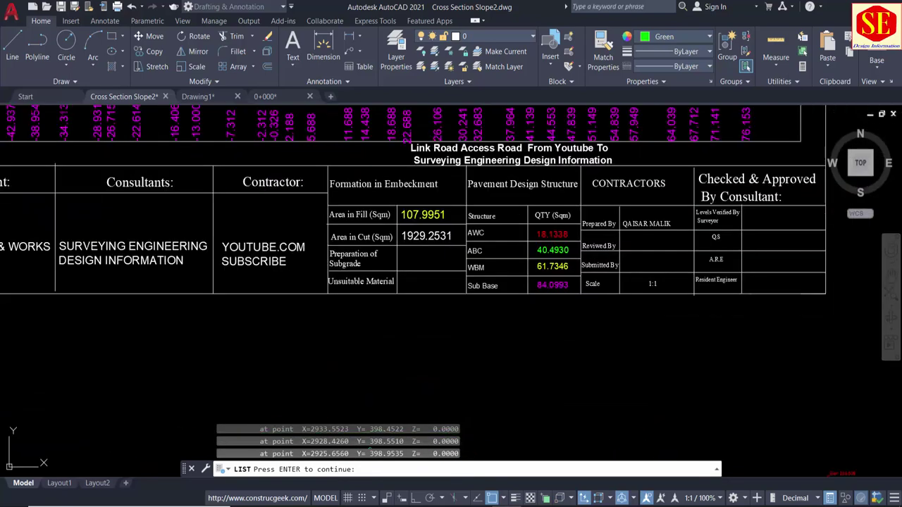
pyautogui.press('Return')
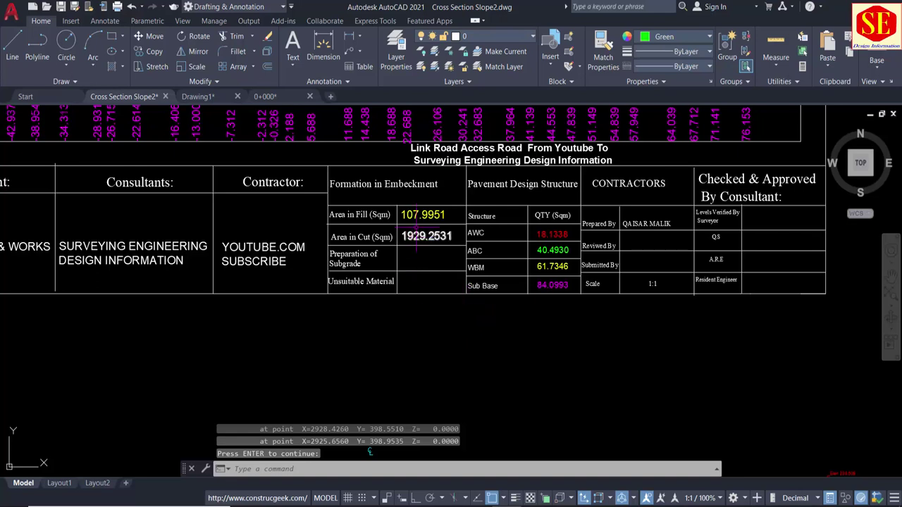
pyautogui.scroll(2, 418, 219)
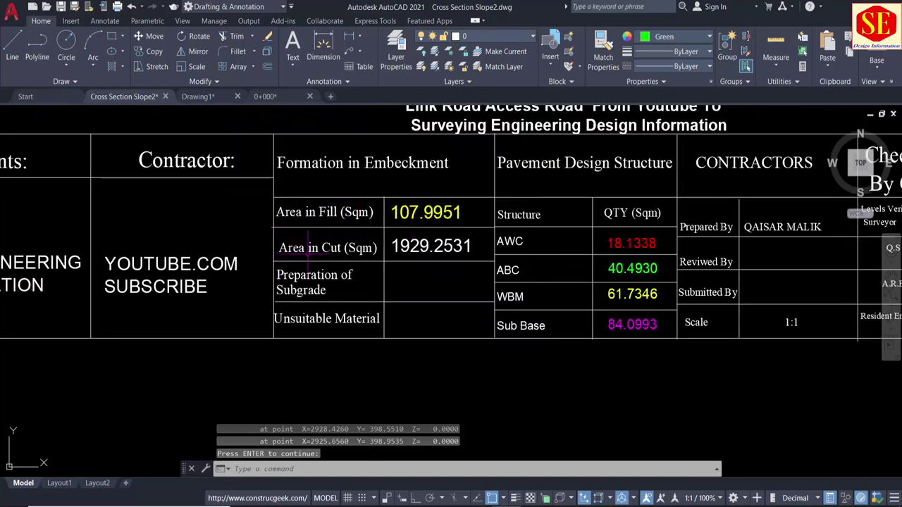
pyautogui.click(425, 247)
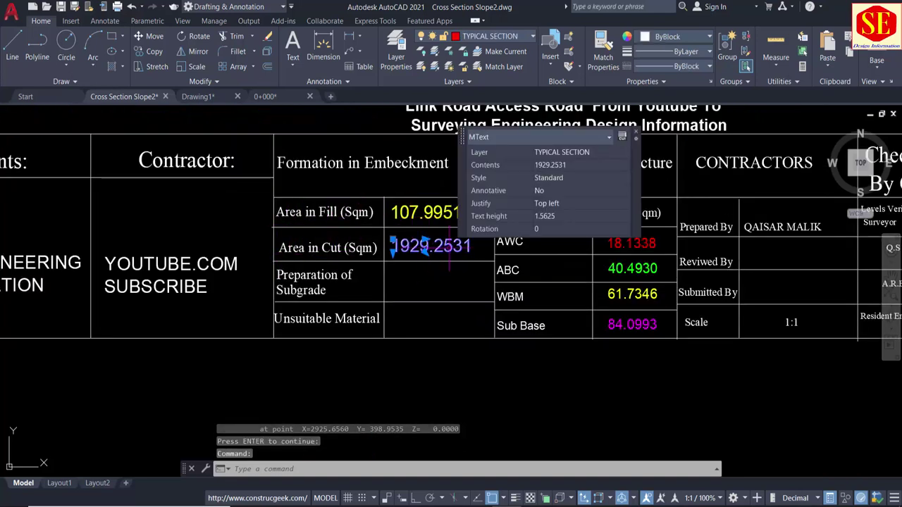
pyautogui.doubleClick(449, 248)
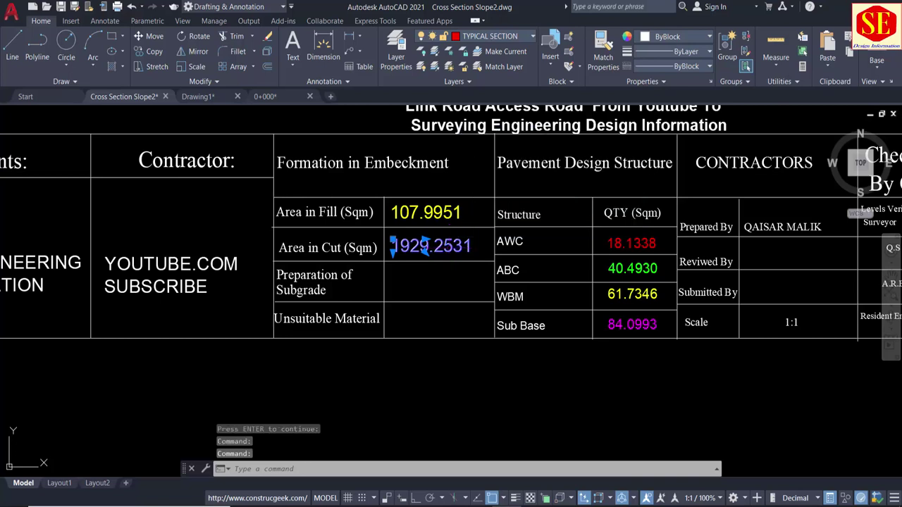
pyautogui.press('BackSpace')
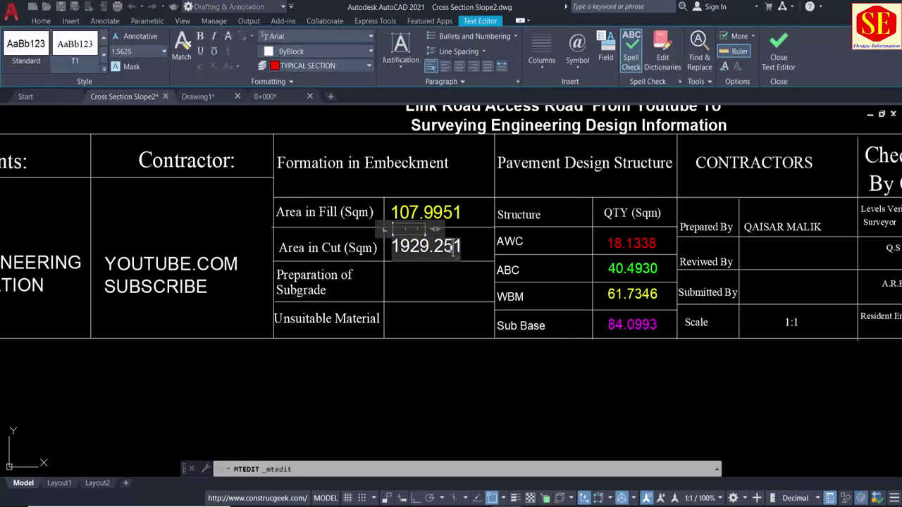
pyautogui.hotkey('ctrl', 'a')
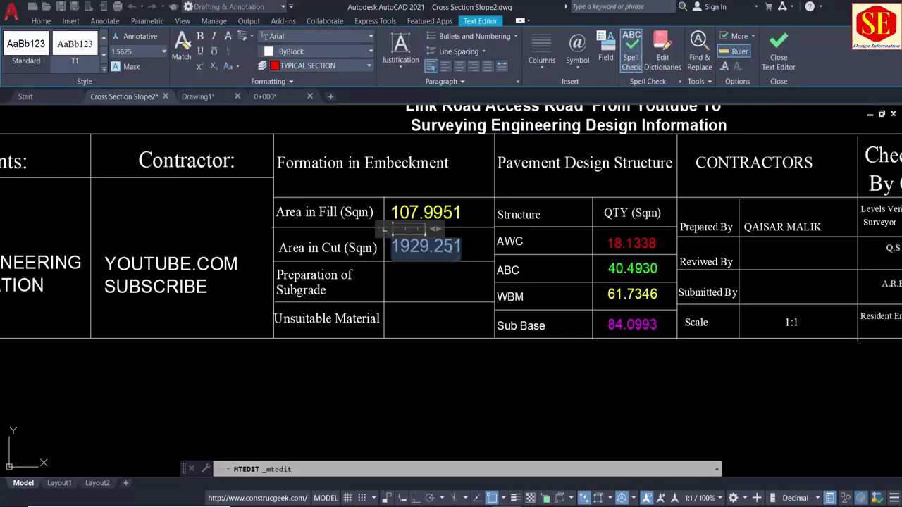
pyautogui.hotkey('ctrl', 'v')
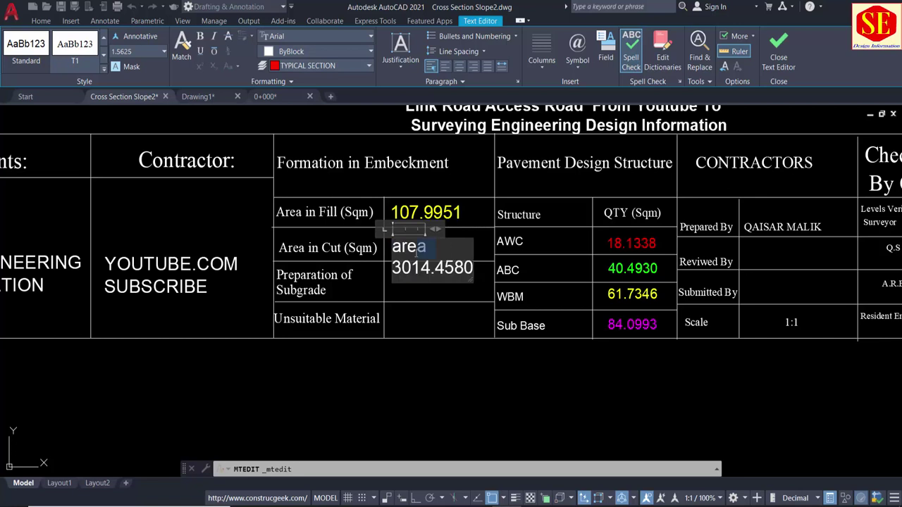
pyautogui.click(386, 262)
# Step: Move the 3014.4580 text up to sit neatly within its cell
pyautogui.write('m')
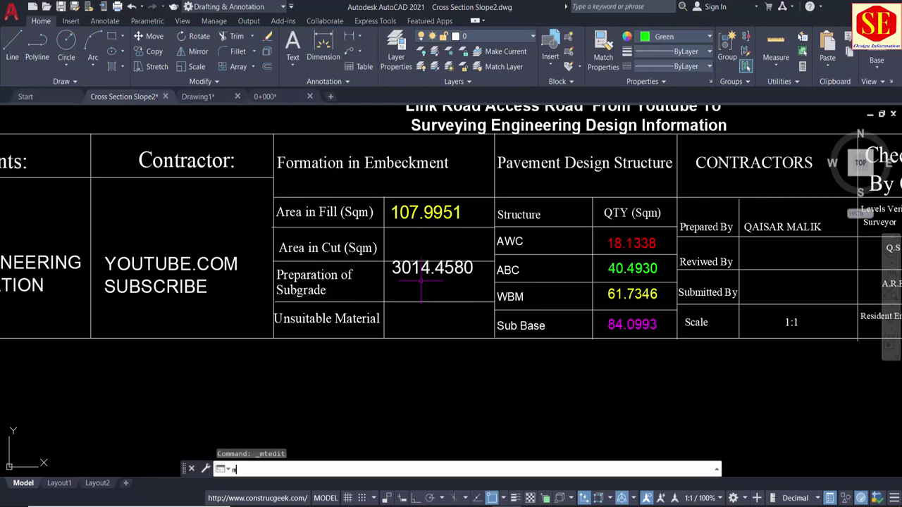
pyautogui.press('Return')
pyautogui.click(429, 279)
pyautogui.press('Return')
pyautogui.click(424, 282)
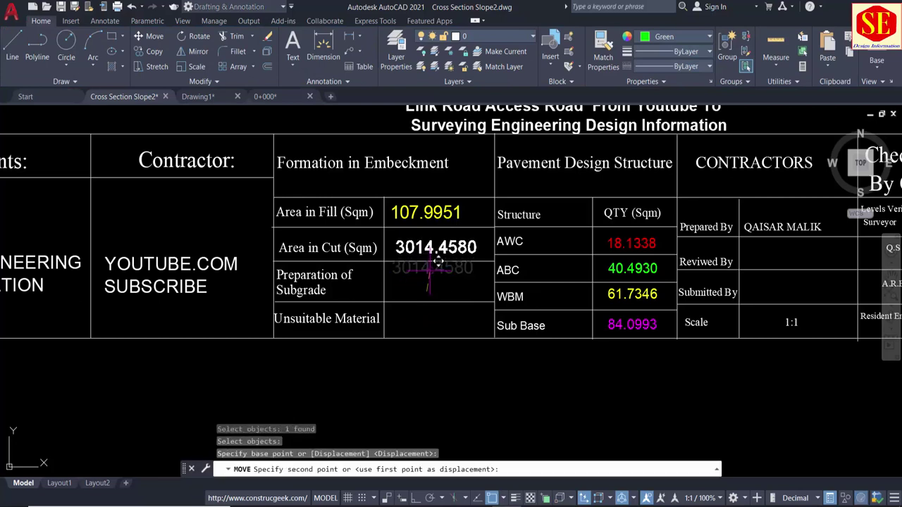
pyautogui.click(430, 269)
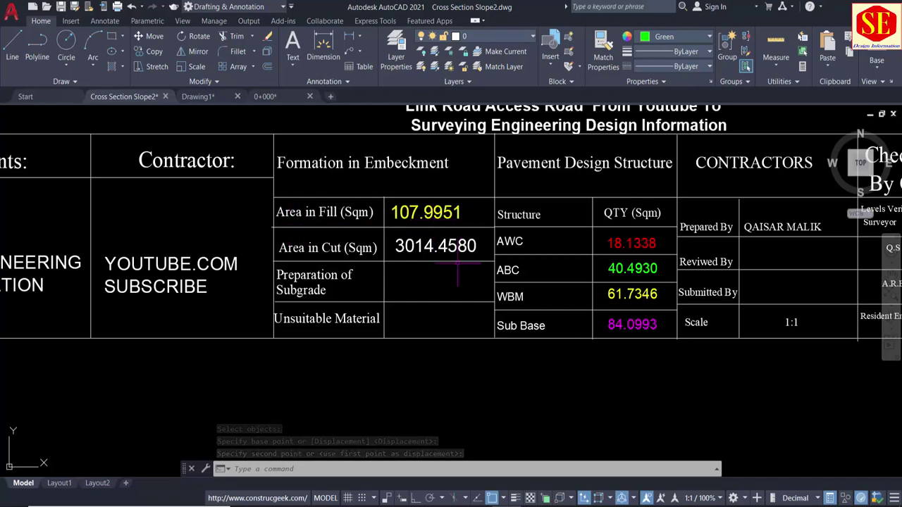
pyautogui.scroll(-5, 434, 220)
# Step: Erase the magenta bottom-layer hatch and the pavement layer labels with their leaders in the 0+020 section
pyautogui.moveTo(440, 208); pyautogui.dragTo(440, 409, button='middle')
pyautogui.scroll(4, 384, 292)
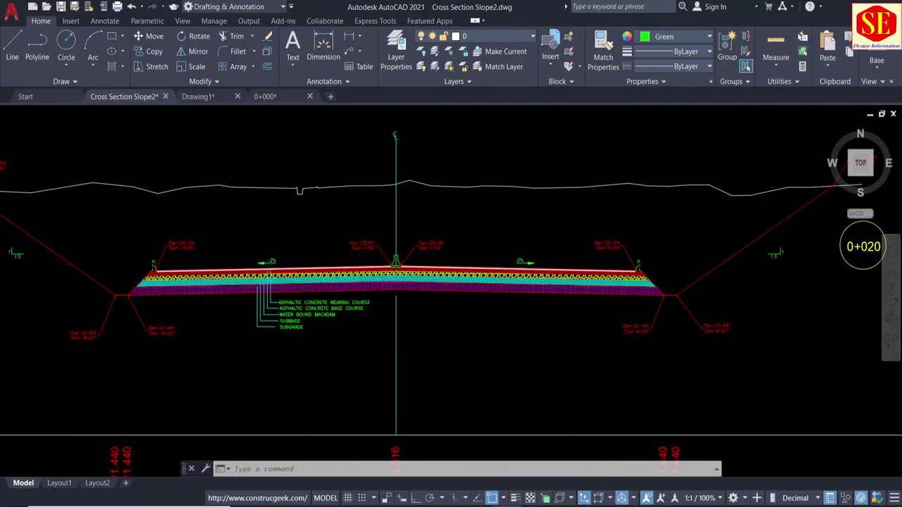
pyautogui.scroll(5, 384, 293)
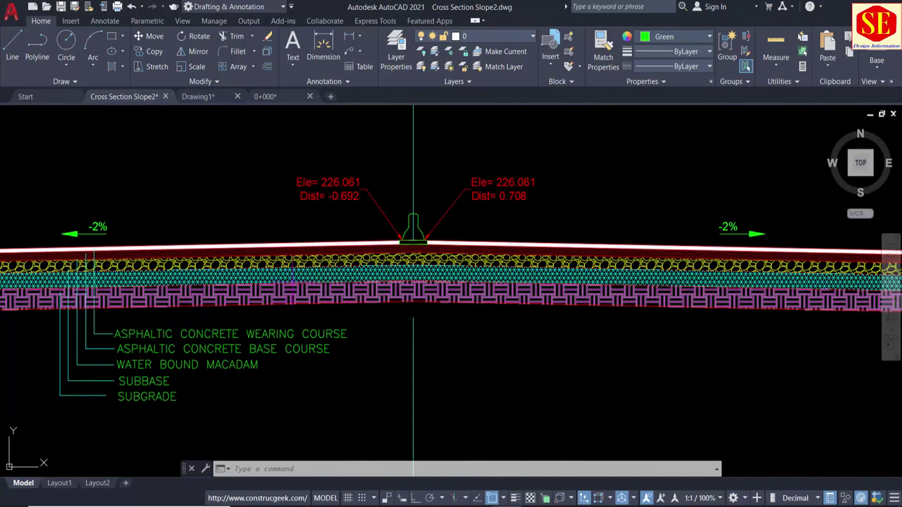
pyautogui.scroll(-3, 423, 282)
pyautogui.scroll(-2, 423, 261)
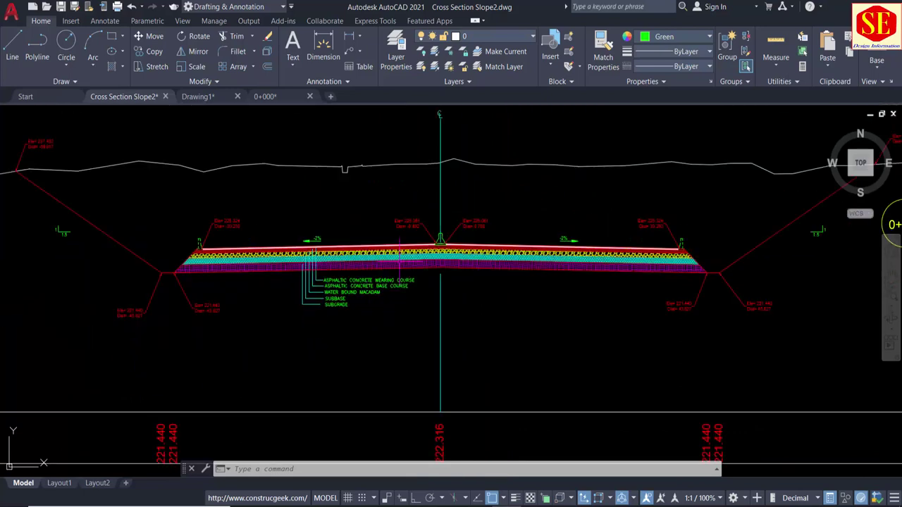
pyautogui.scroll(2, 401, 264)
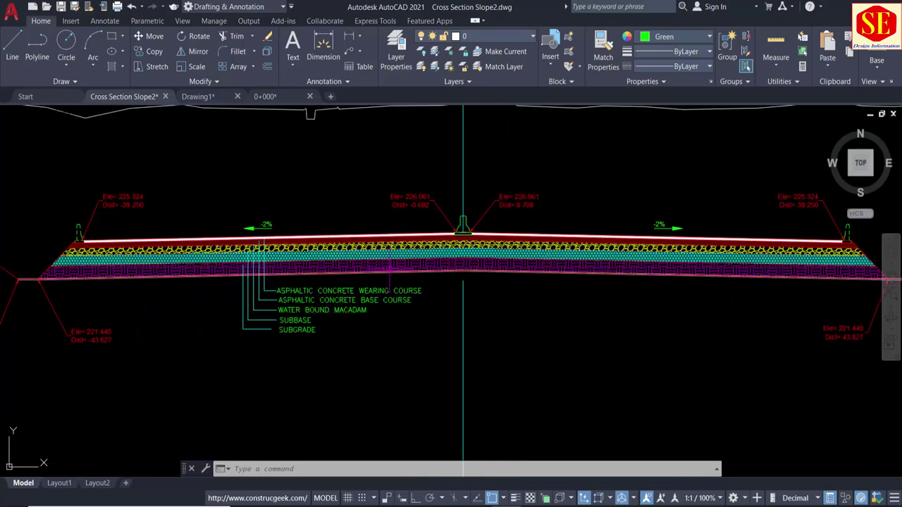
pyautogui.click(331, 272)
pyautogui.write('e')
pyautogui.press('Return')
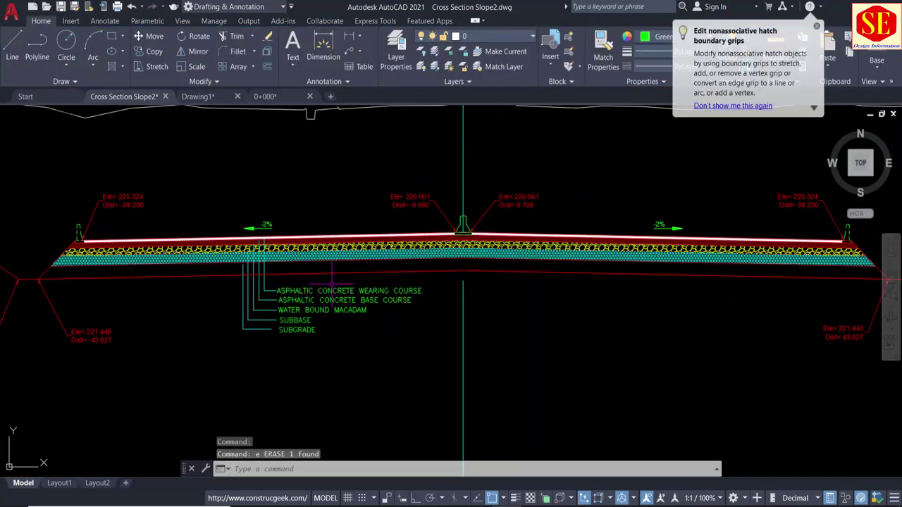
pyautogui.moveTo(366, 358); pyautogui.dragTo(206, 239)
pyautogui.write('e')
pyautogui.press('Return')
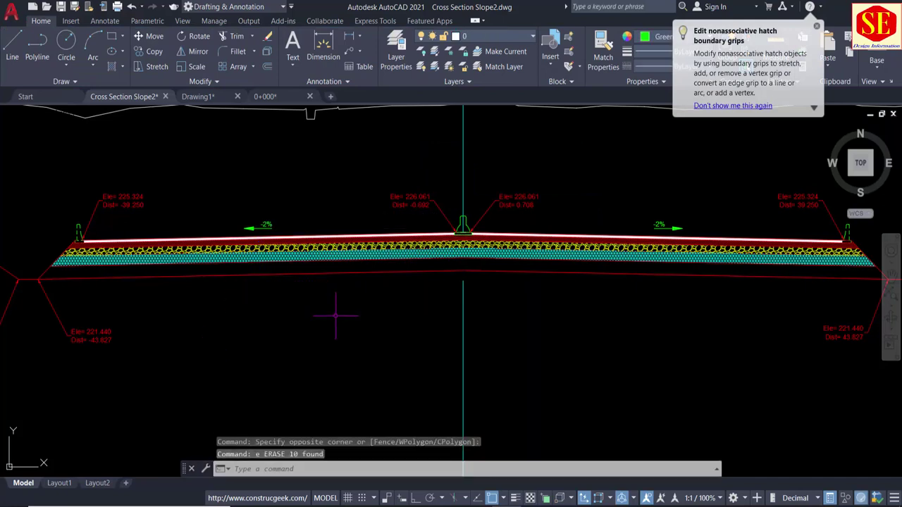
# Step: Create a closed boundary polyline inside the emptied bottom layer region with BOUNDARY (BO)
pyautogui.scroll(-3, 337, 315)
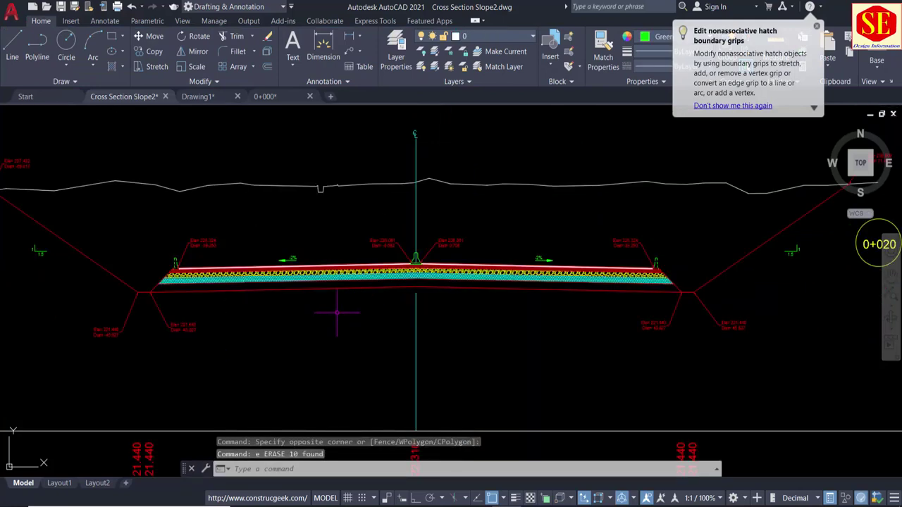
pyautogui.write('bo')
pyautogui.press('Return')
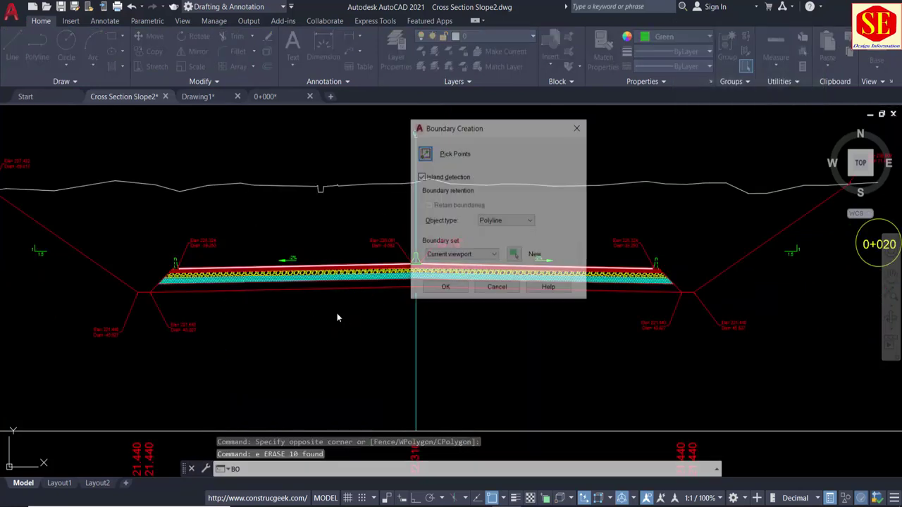
pyautogui.click(424, 157)
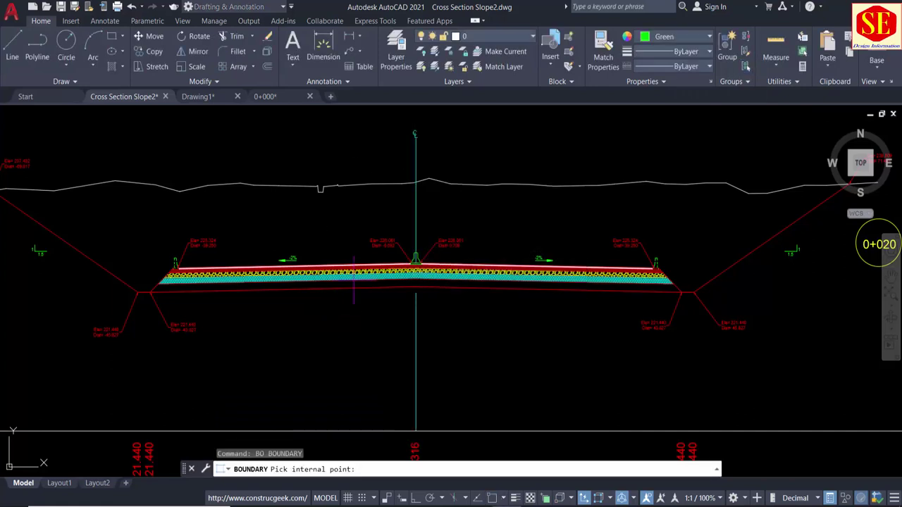
pyautogui.click(356, 286)
pyautogui.press('Return')
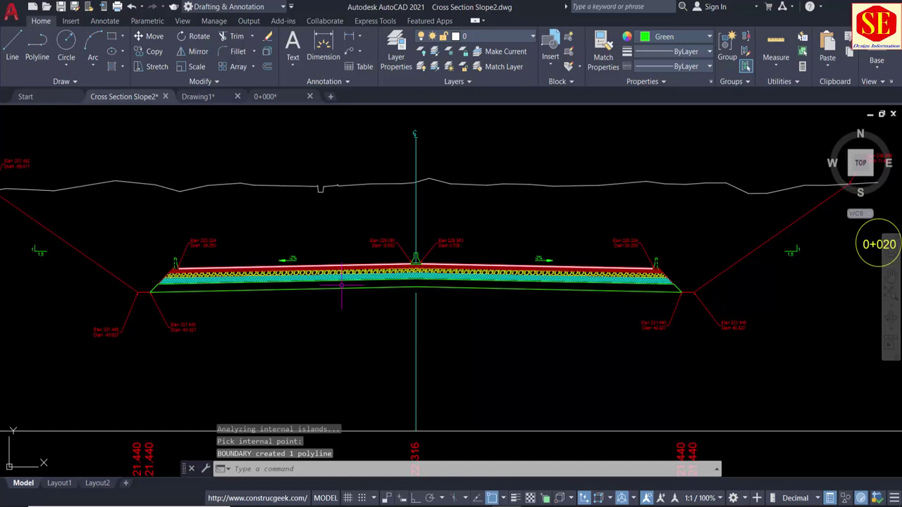
# Step: List the new boundary and copy its 168.7424 area value
pyautogui.click(342, 284)
pyautogui.write('li')
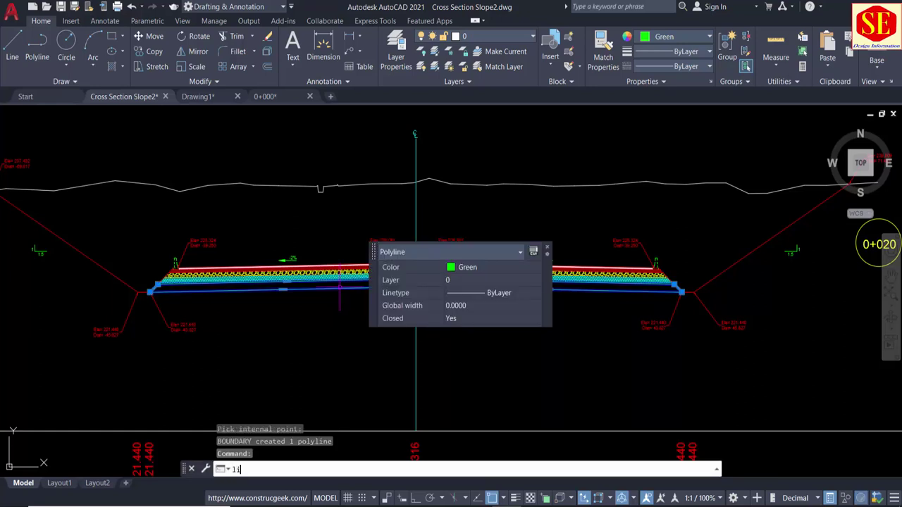
pyautogui.press('Return')
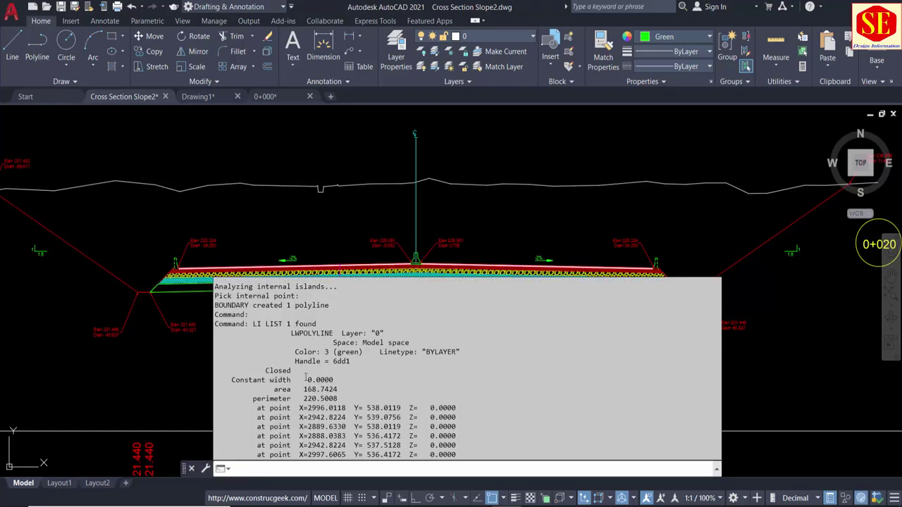
pyautogui.moveTo(305, 390); pyautogui.dragTo(324, 390)
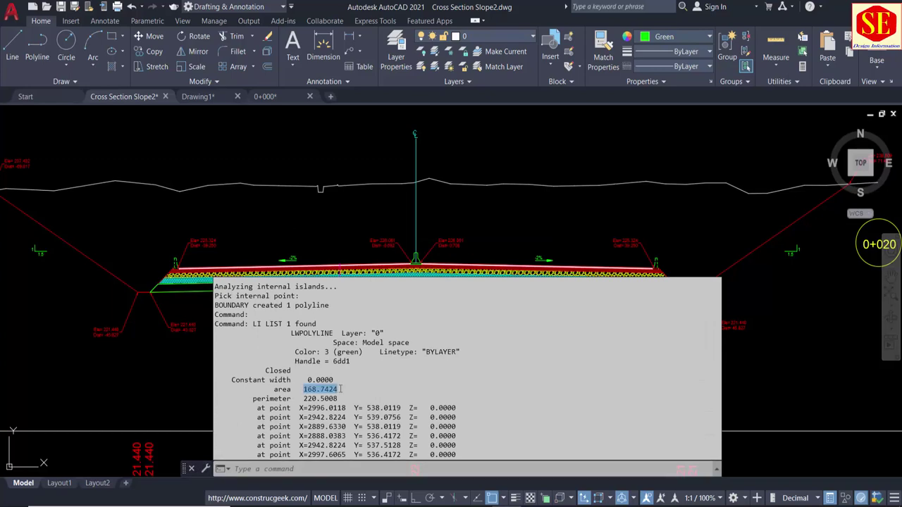
pyautogui.rightClick(336, 389)
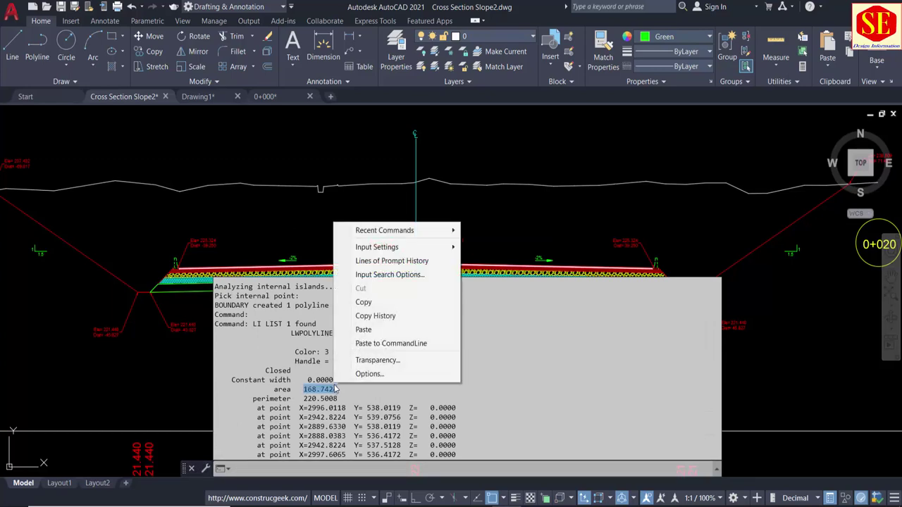
pyautogui.click(382, 300)
pyautogui.moveTo(372, 298)
pyautogui.mouseDown(button='middle')
pyautogui.moveTo(371, 149)
pyautogui.moveTo(423, 113)
pyautogui.mouseUp(button='middle')
# Step: Replace the 107.9951 fill area text in the embankment table with 168.7424
pyautogui.scroll(3, 496, 240)
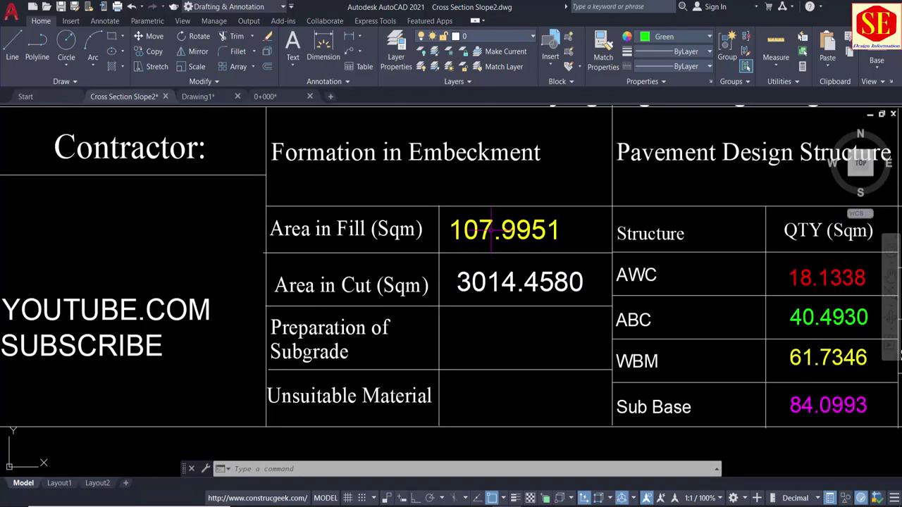
pyautogui.doubleClick(492, 231)
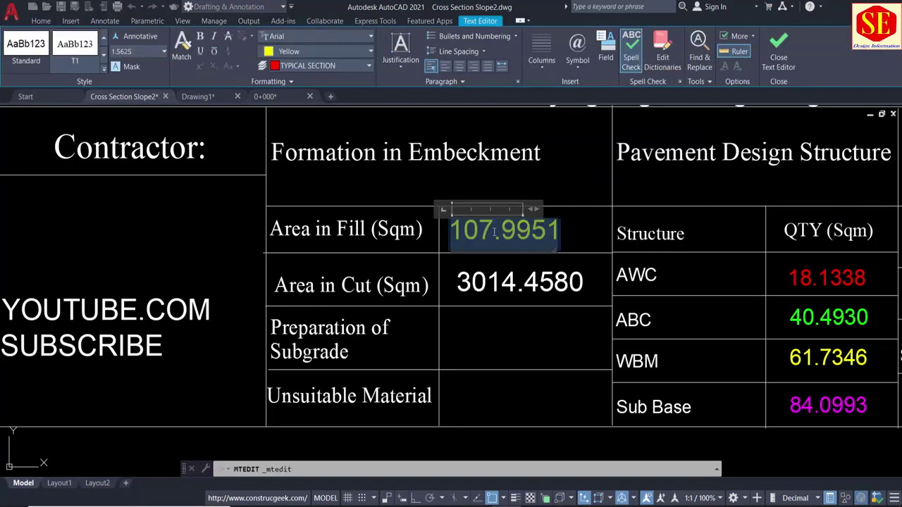
pyautogui.press('Delete')
pyautogui.hotkey('ctrl', 'v')
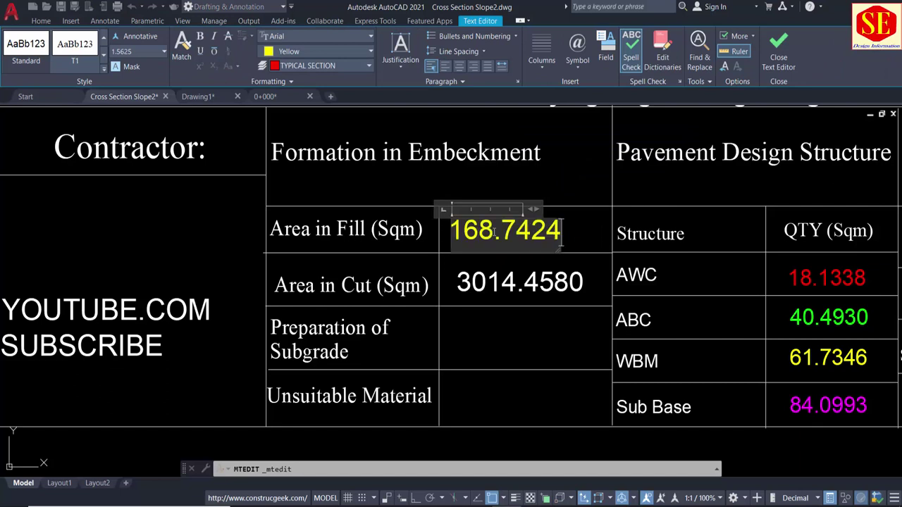
pyautogui.click(512, 349)
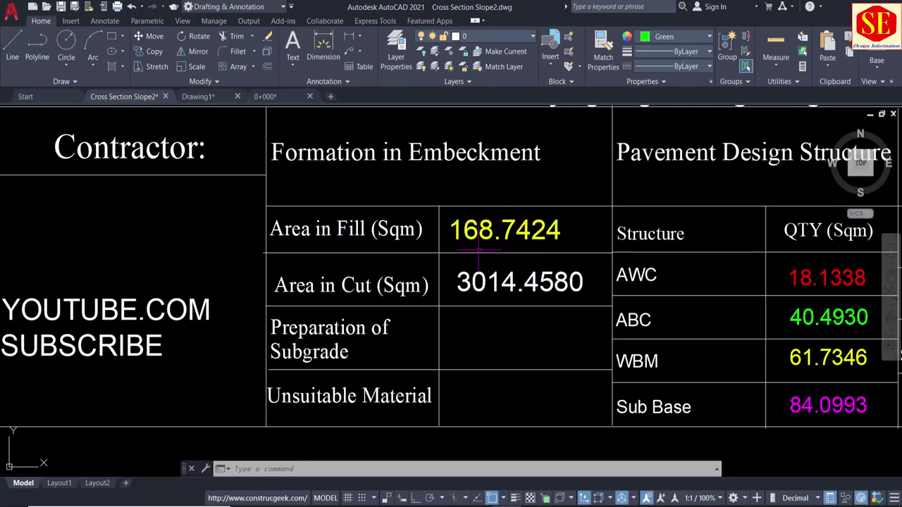
# Step: Pan and zoom to centre and enlarge the RD 0+020 cross-section sheet
pyautogui.scroll(-3, 583, 269)
pyautogui.moveTo(620, 289); pyautogui.dragTo(461, 250, button='middle')
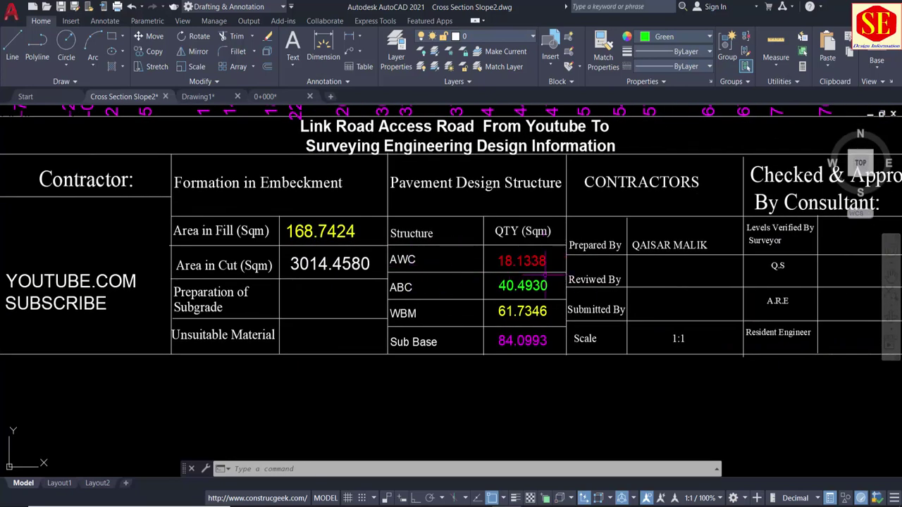
pyautogui.scroll(-3, 546, 327)
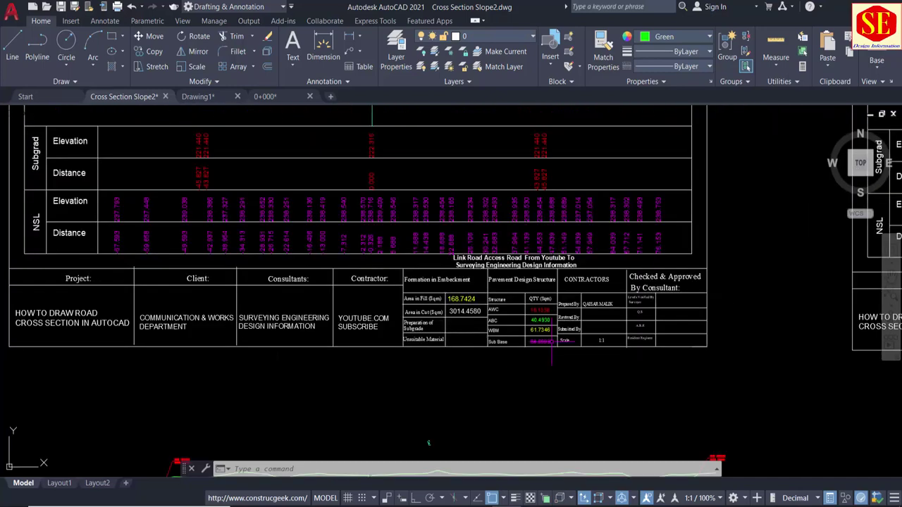
pyautogui.scroll(-2, 551, 339)
pyautogui.moveTo(550, 339); pyautogui.dragTo(682, 394, button='middle')
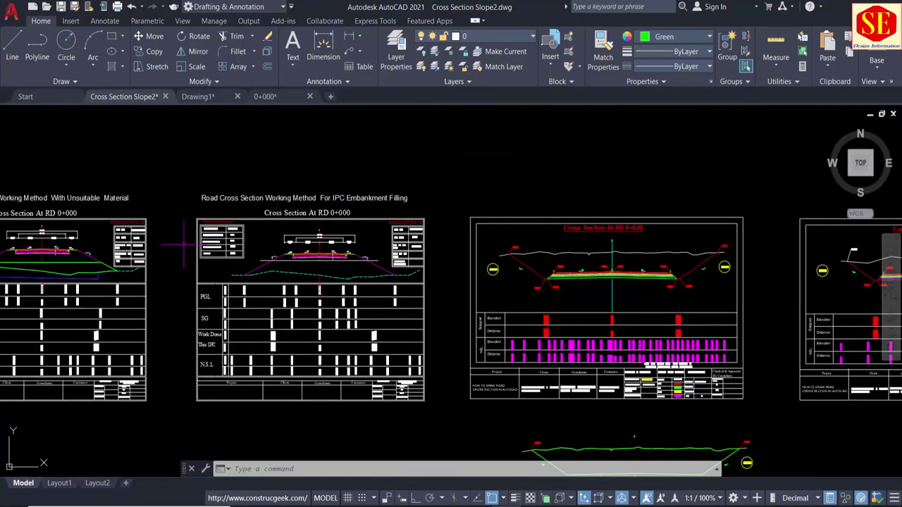
pyautogui.scroll(2, 321, 275)
pyautogui.moveTo(484, 227); pyautogui.dragTo(211, 211, button='middle')
pyautogui.scroll(2, 466, 200)
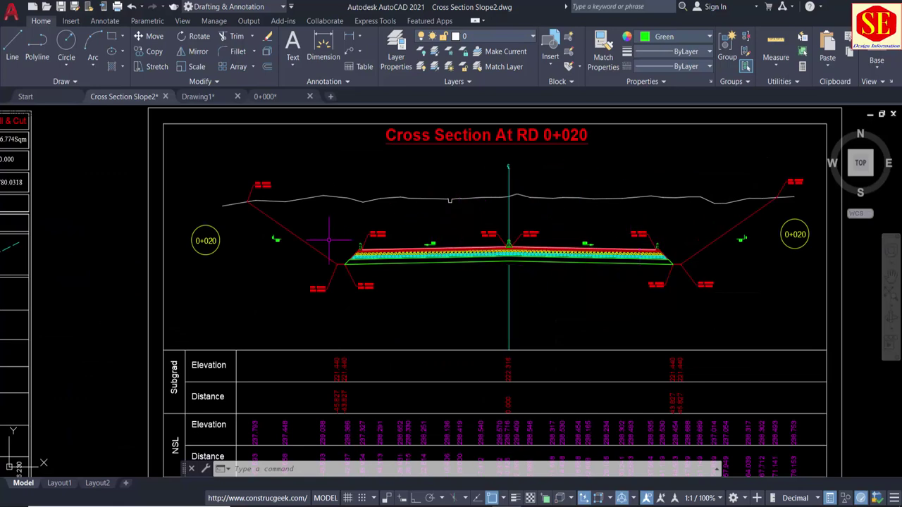
pyautogui.moveTo(347, 282); pyautogui.dragTo(305, 291, button='middle')
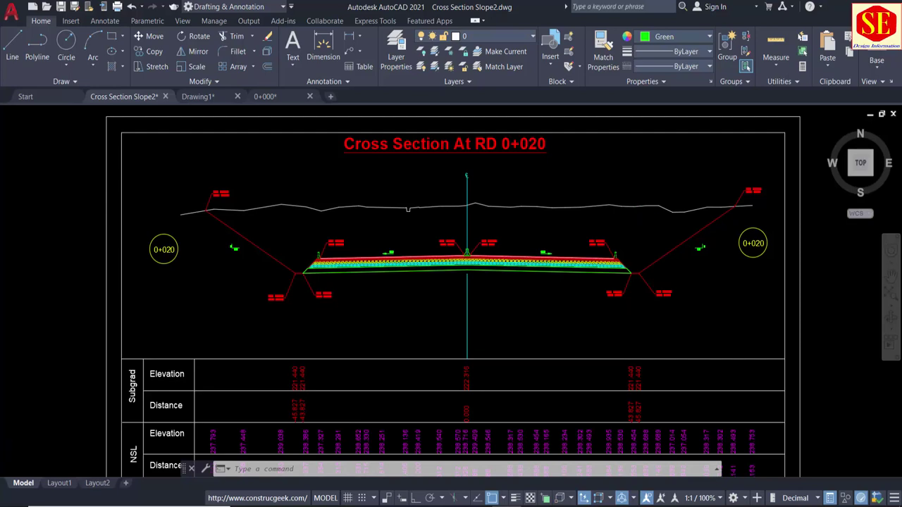
pyautogui.scroll(2, 636, 233)
pyautogui.scroll(-2, 592, 236)
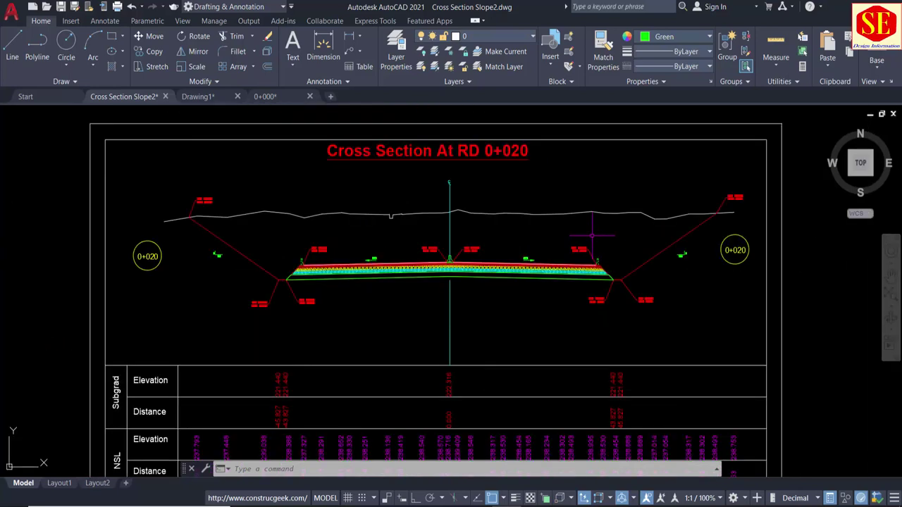
# Step: Draw a green line across the 0+020 section from the left side slope to the right side slope
pyautogui.write('l')
pyautogui.press('Return')
pyautogui.click(218, 239)
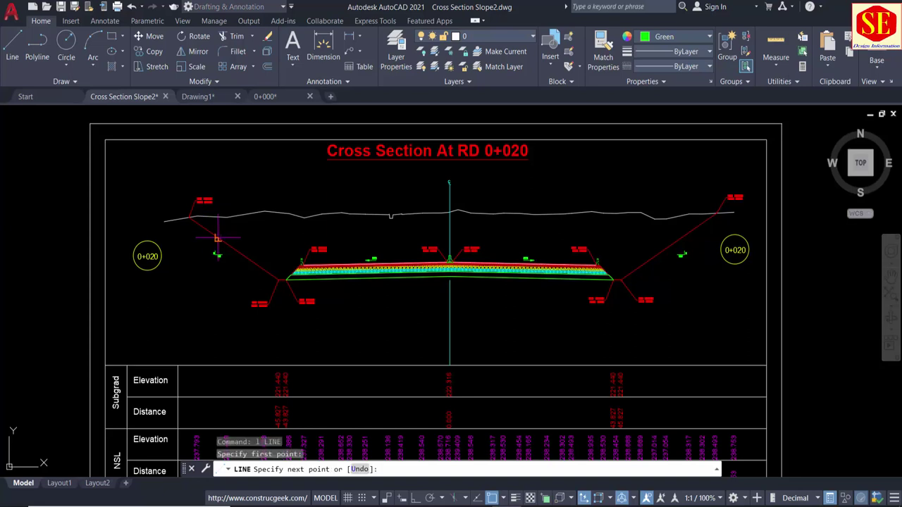
pyautogui.click(674, 244)
pyautogui.press('Escape')
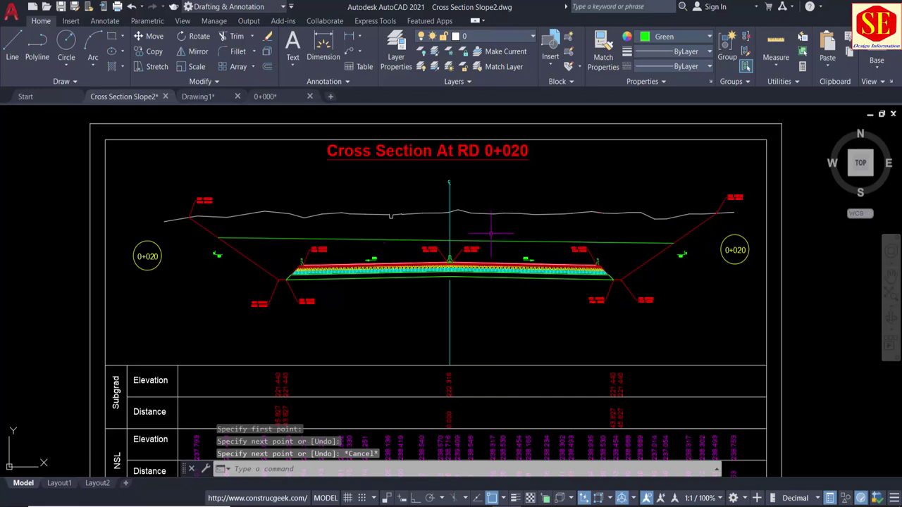
# Step: Label elevation and distance with CD at left slope, centreline and right slope (549.931, 549.021, 547.797)
pyautogui.scroll(-1, 525, 253)
pyautogui.scroll(1, 202, 221)
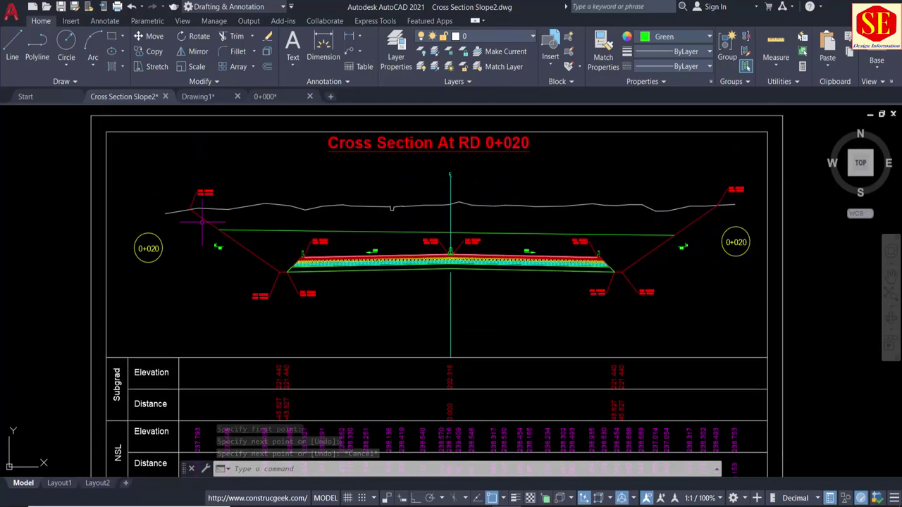
pyautogui.scroll(2, 203, 221)
pyautogui.write('CD')
pyautogui.press('Return')
pyautogui.click(227, 233)
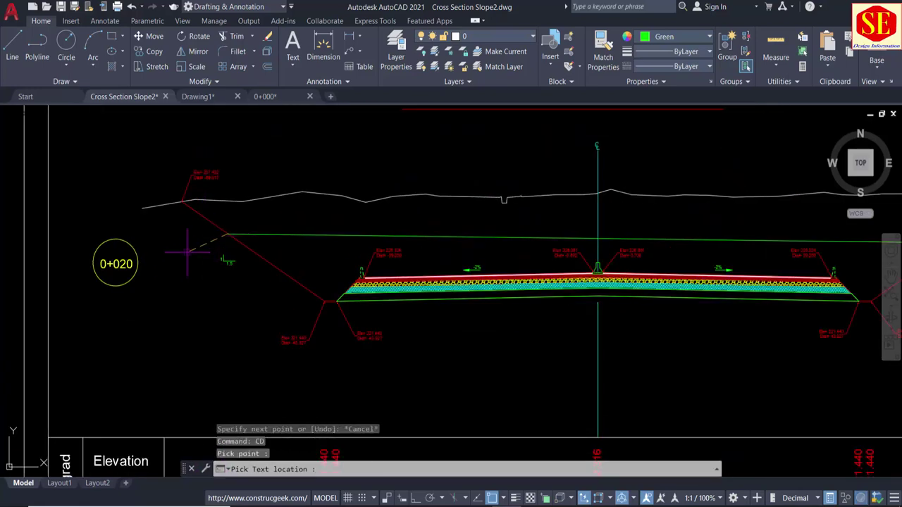
pyautogui.click(187, 251)
pyautogui.press('Return')
pyautogui.click(598, 238)
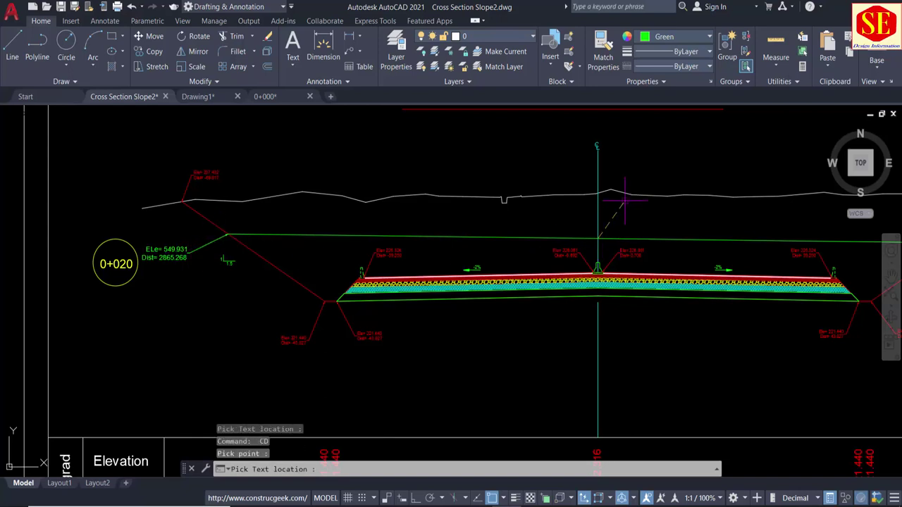
pyautogui.click(629, 210)
pyautogui.moveTo(630, 210); pyautogui.dragTo(363, 227, button='middle')
pyautogui.press('Return')
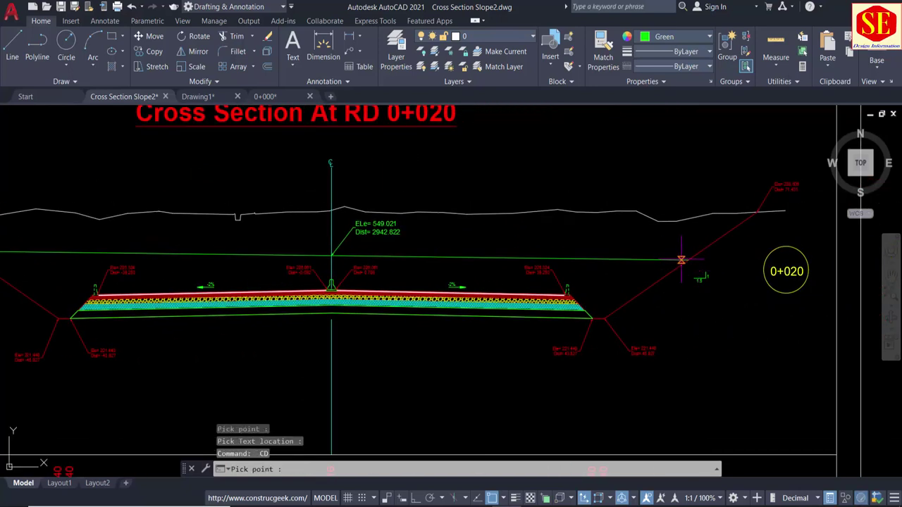
pyautogui.click(685, 262)
pyautogui.click(734, 315)
pyautogui.press('Escape')
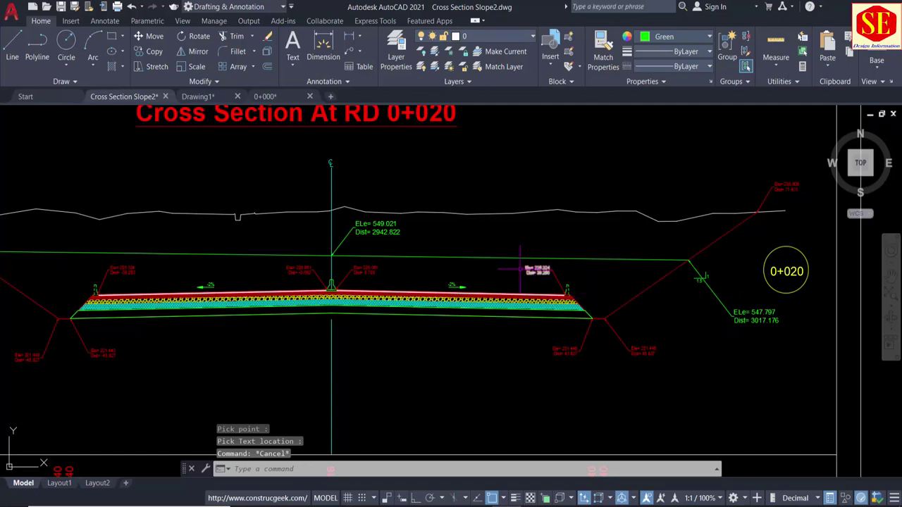
# Step: Start a TRIM on the section lines, then cancel it
pyautogui.write('tr')
pyautogui.press('Return')
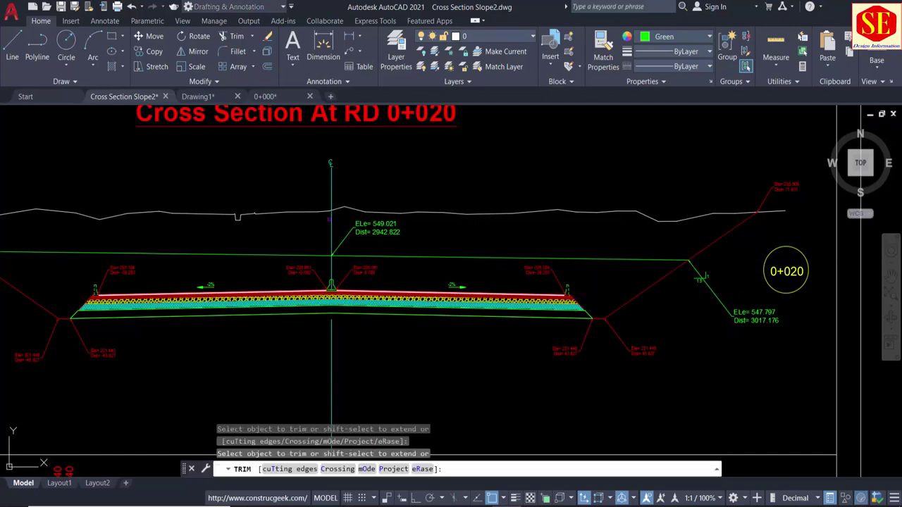
pyautogui.click(699, 279)
pyautogui.press('Escape')
pyautogui.scroll(-5, 570, 235)
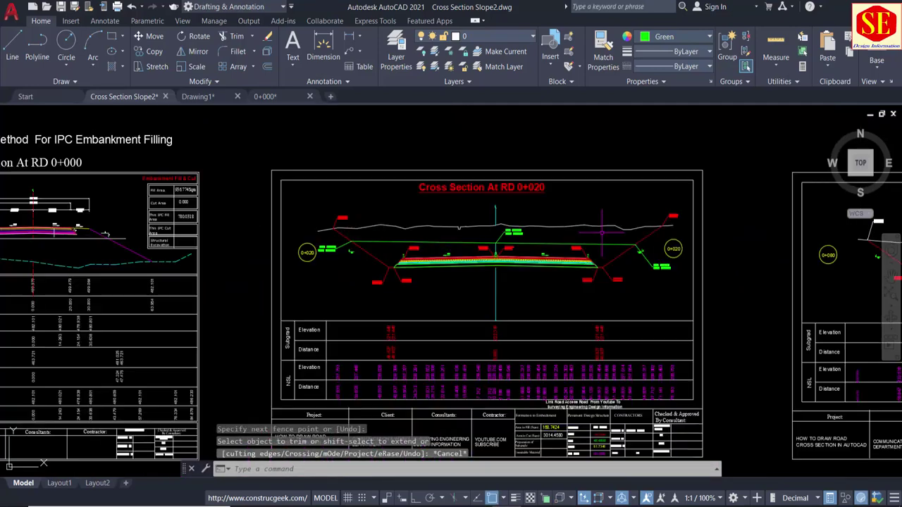
pyautogui.scroll(2, 575, 238)
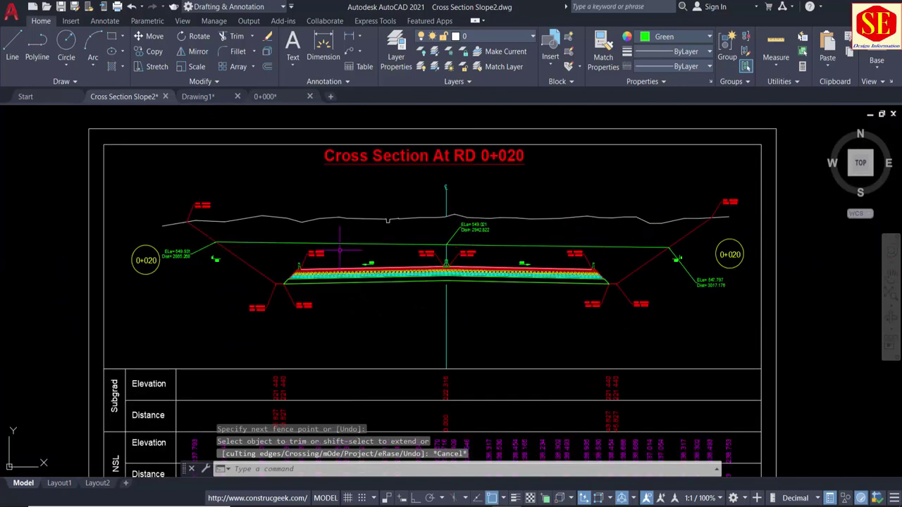
# Step: Create a closed boundary in the area between the ground line and the green line
pyautogui.write('b')
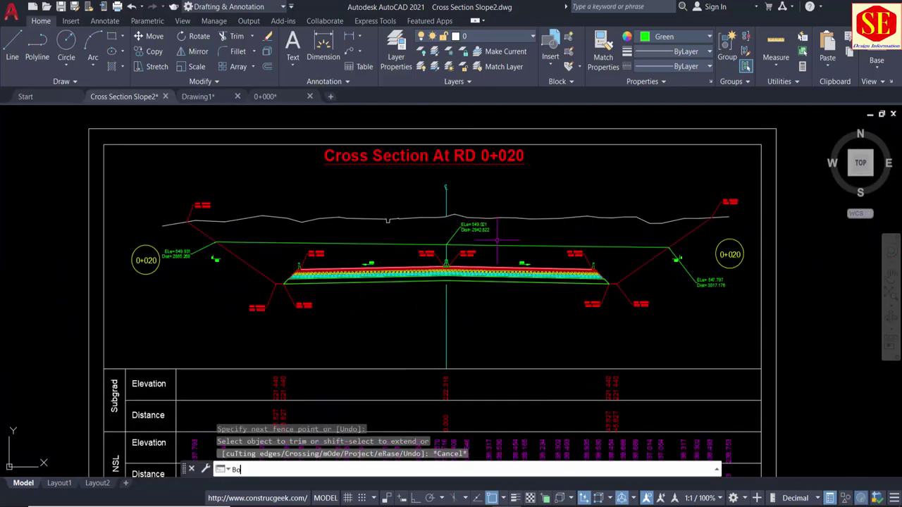
pyautogui.press('Return')
pyautogui.click(425, 150)
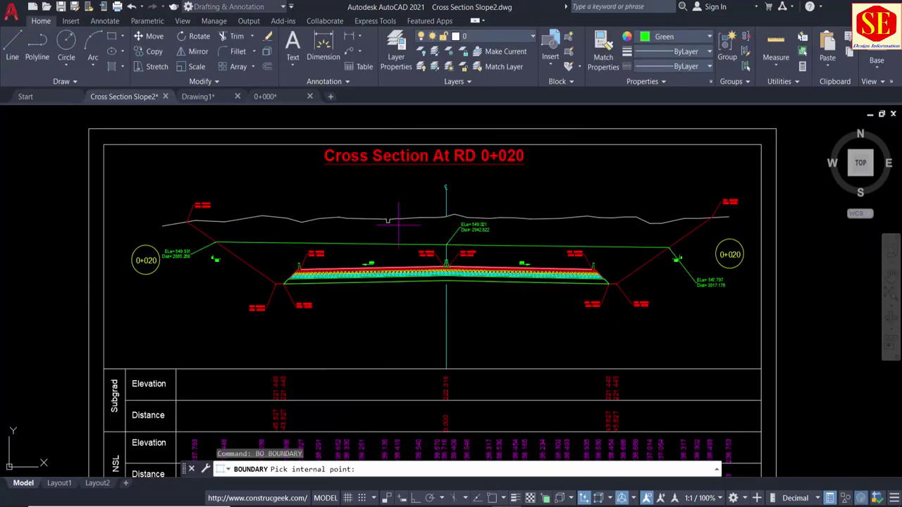
pyautogui.click(399, 226)
pyautogui.press('Return')
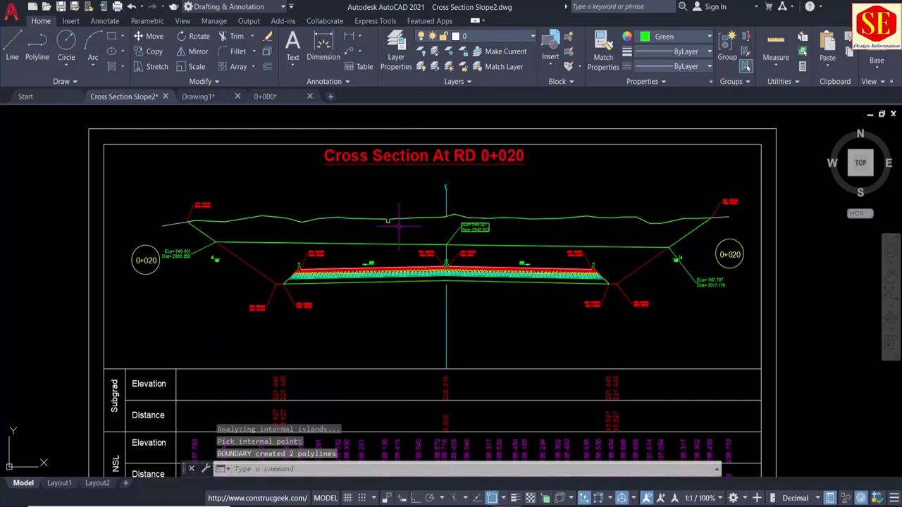
# Step: Move the new boundary polylines into the empty space above the sheet
pyautogui.write('m')
pyautogui.press('Return')
pyautogui.click(406, 224)
pyautogui.click(413, 224)
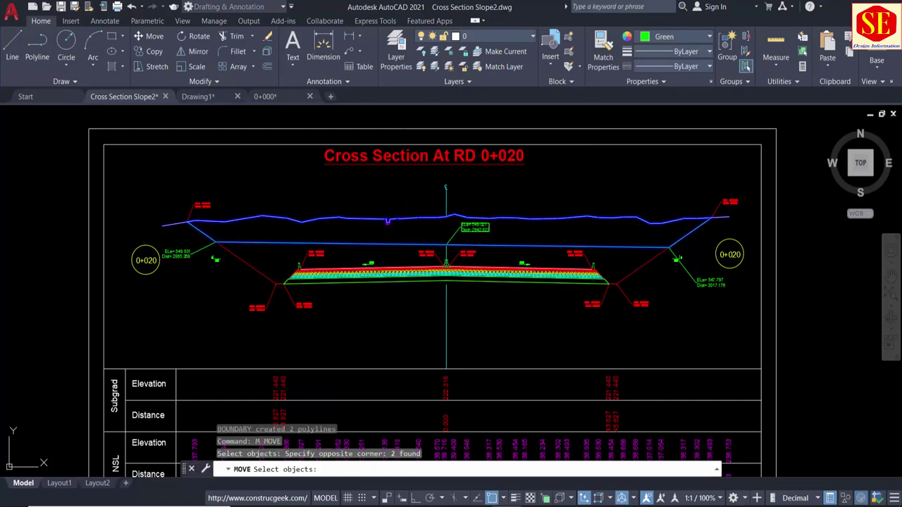
pyautogui.press('Return')
pyautogui.click(413, 226)
pyautogui.moveTo(434, 152); pyautogui.dragTo(443, 280, button='middle')
pyautogui.click(438, 184)
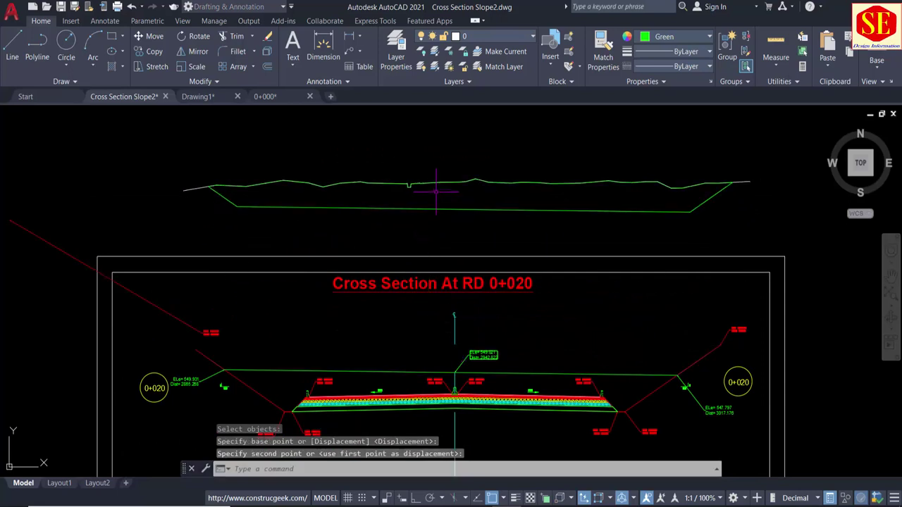
pyautogui.press('Escape')
# Step: List the moved boundary and copy its 1391.0403 area value
pyautogui.write('aa')
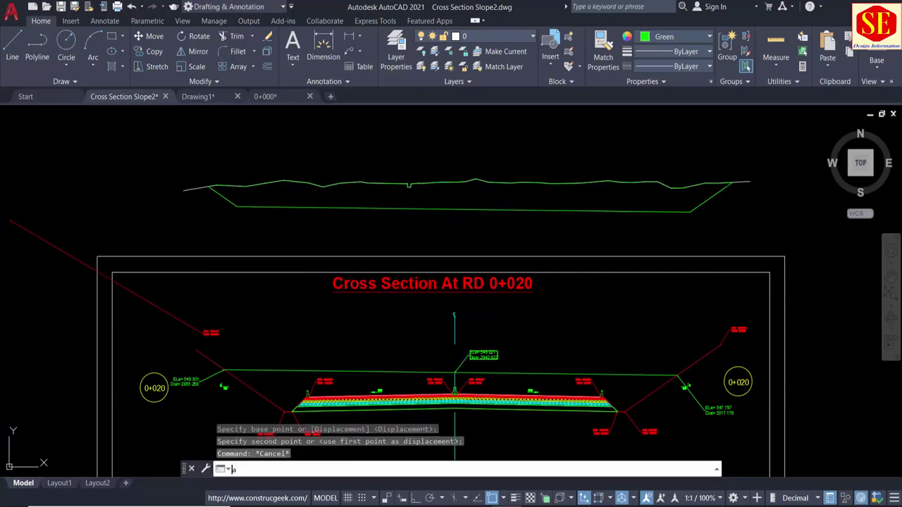
pyautogui.press('Return')
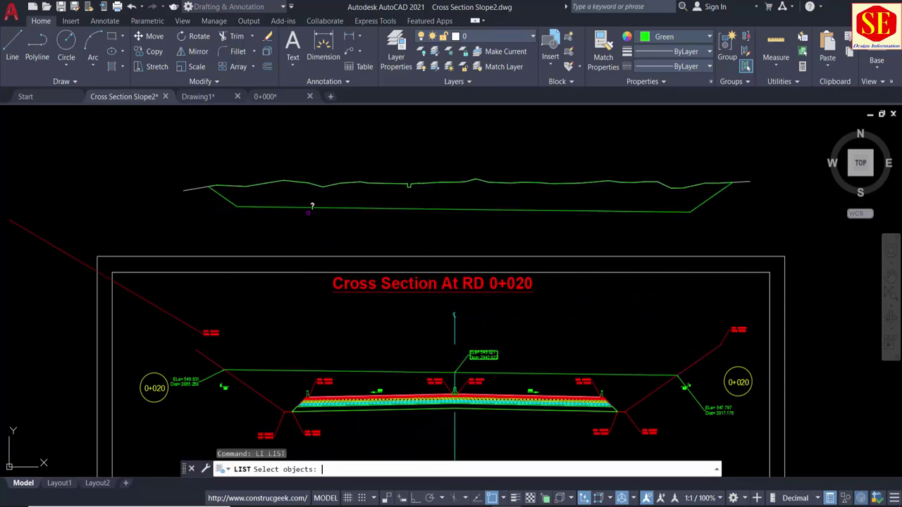
pyautogui.click(340, 207)
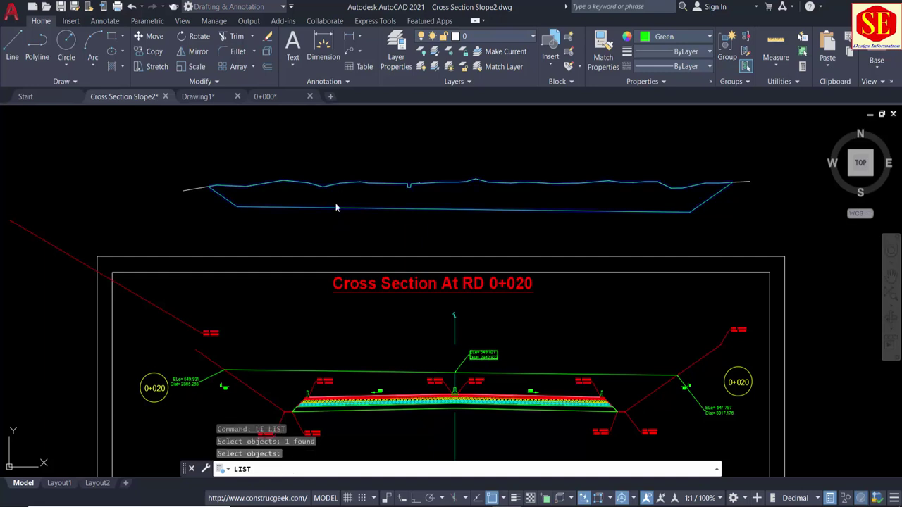
pyautogui.press('Return')
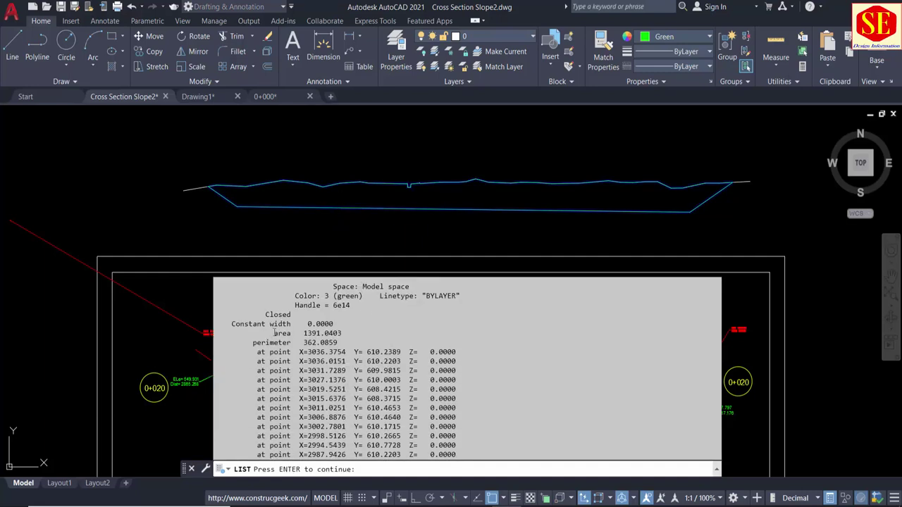
pyautogui.moveTo(301, 332); pyautogui.dragTo(299, 341)
pyautogui.click(299, 341)
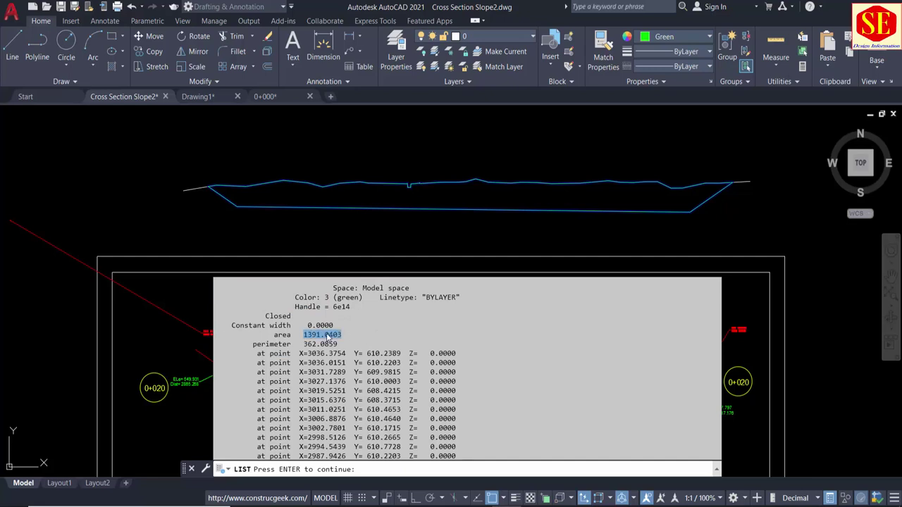
pyautogui.rightClick(327, 338)
pyautogui.click(361, 412)
pyautogui.rightClick(325, 338)
pyautogui.click(361, 413)
pyautogui.scroll(-4, 516, 113)
# Step: Paste 1391.0403 into the Preparation of Subgrade cell of the title-block area table
pyautogui.press('Return')
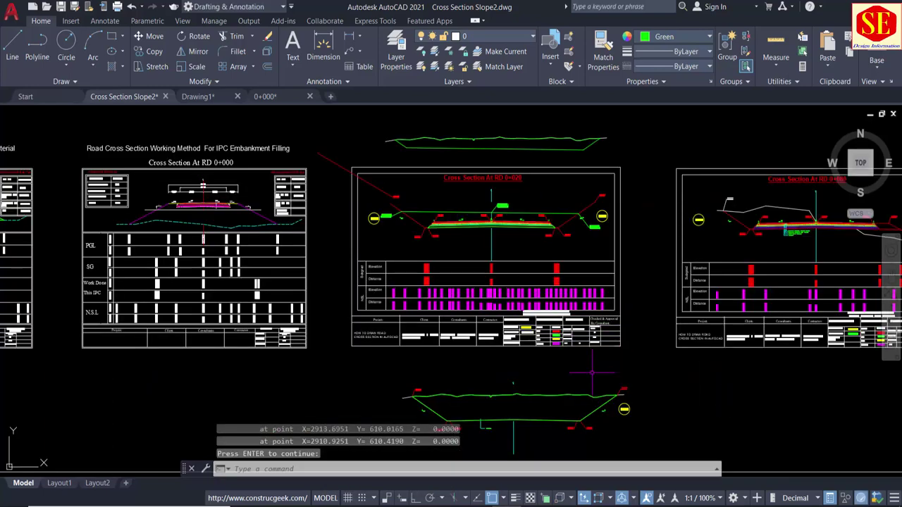
pyautogui.scroll(5, 565, 354)
pyautogui.scroll(3, 416, 317)
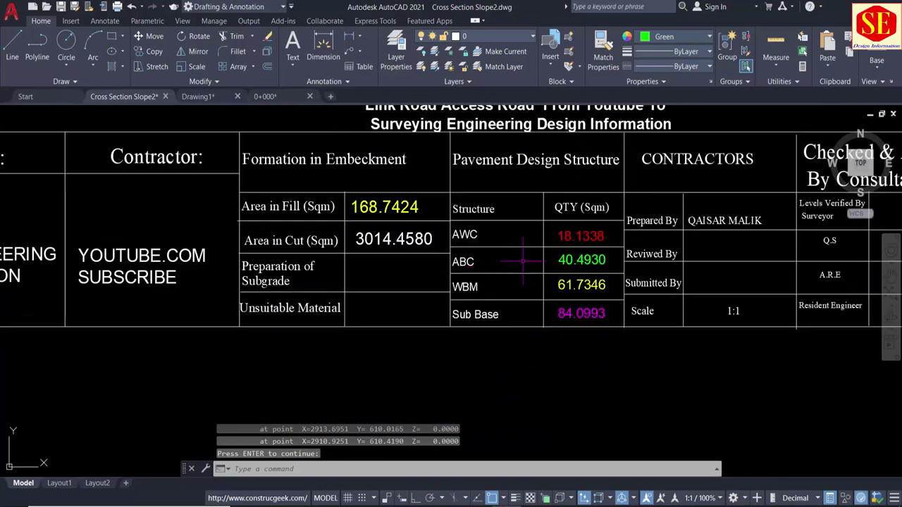
pyautogui.moveTo(705, 275); pyautogui.dragTo(303, 295, button='middle')
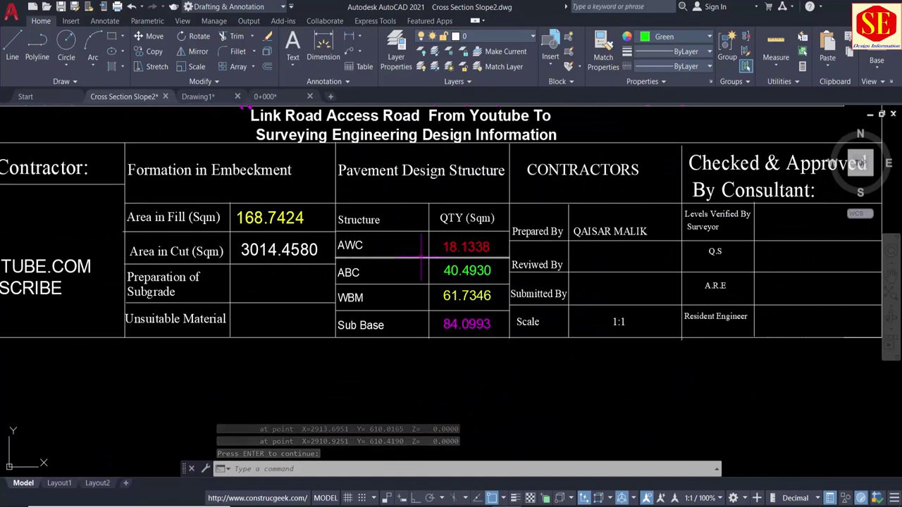
pyautogui.hotkey('ctrl', 'v')
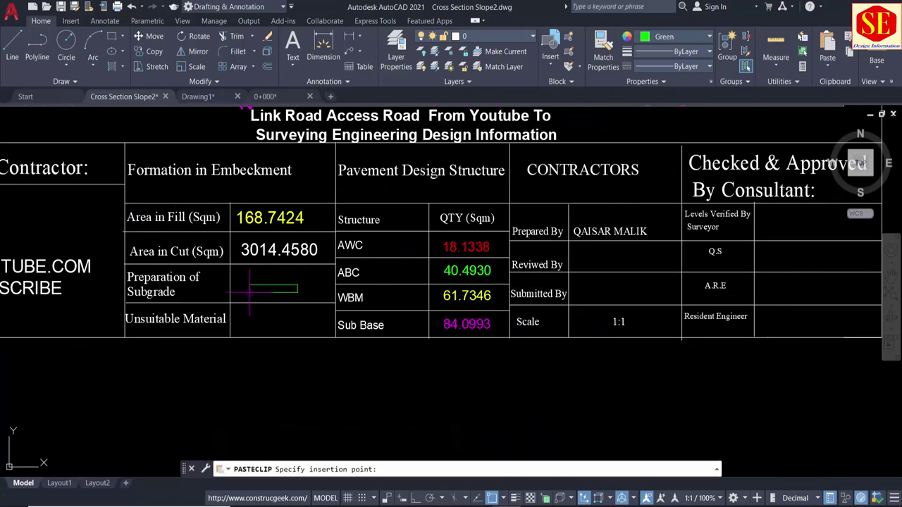
pyautogui.click(254, 284)
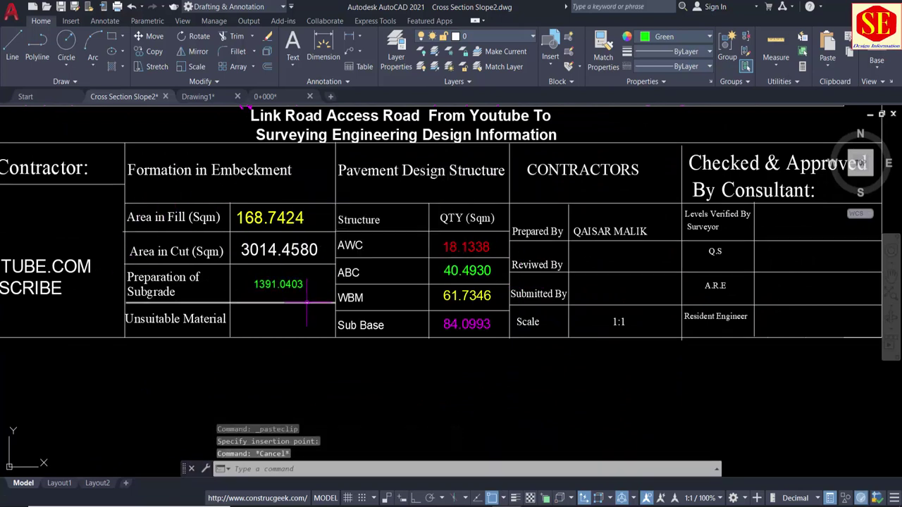
# Step: Match the 1391.0403 text style to the 3014.4580 value using MA
pyautogui.write('ma')
pyautogui.press('Return')
pyautogui.click(279, 254)
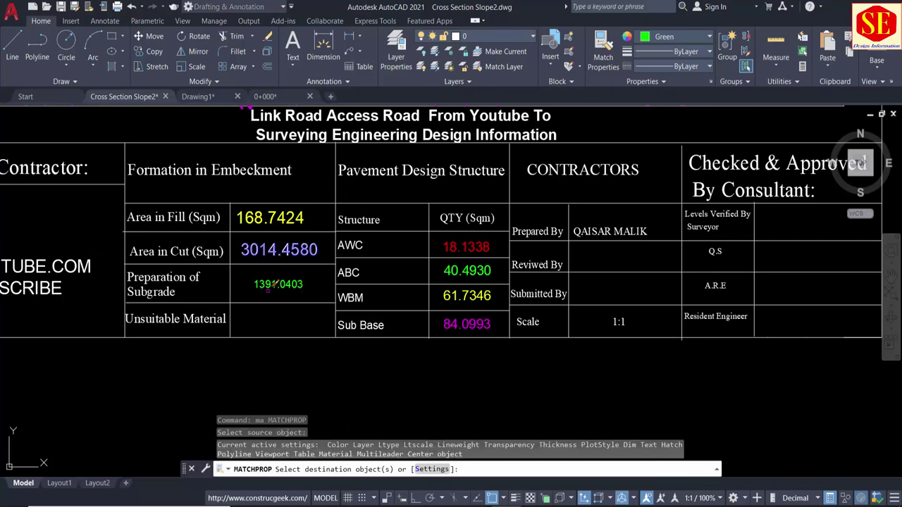
pyautogui.click(275, 283)
pyautogui.press('Escape')
# Step: Move the 1391.0403 text slightly left so it sits inside its cell
pyautogui.write('m')
pyautogui.press('Return')
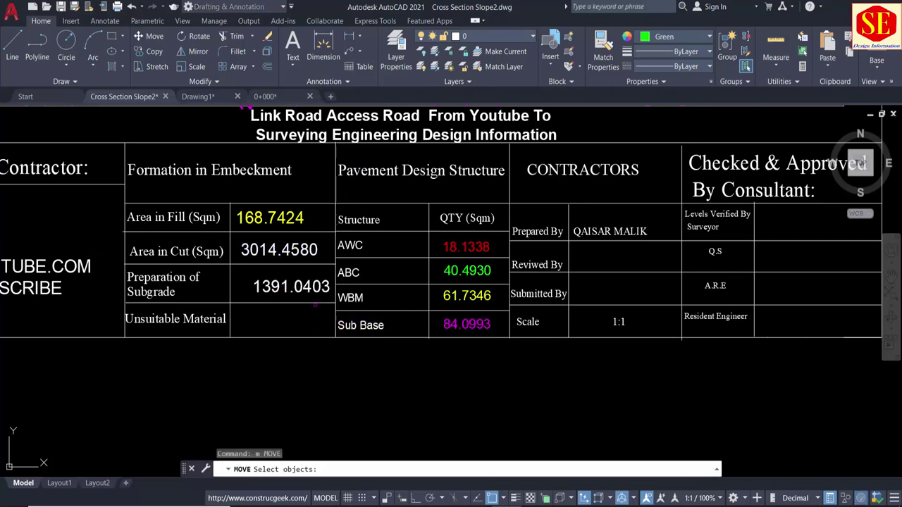
pyautogui.click(291, 286)
pyautogui.press('Return')
pyautogui.click(356, 347)
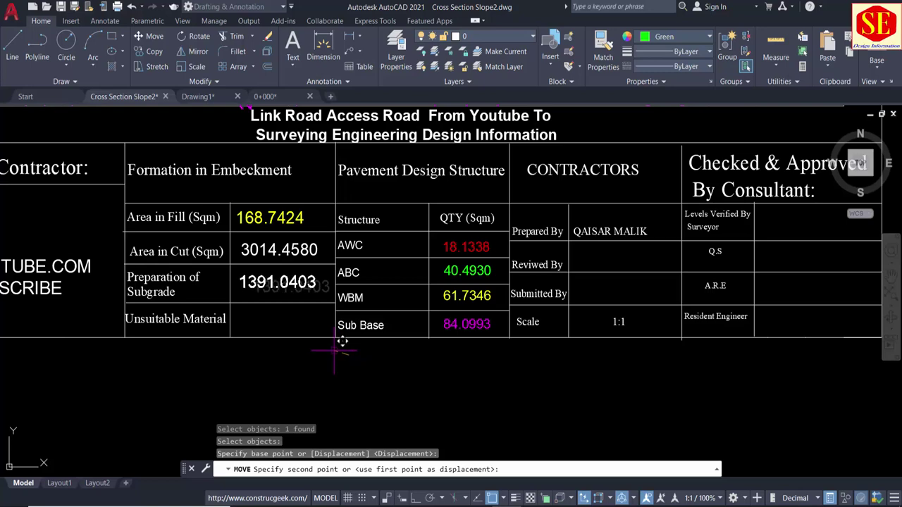
pyautogui.click(338, 344)
# Step: Pan and zoom around the RD 0+020 section to show the whole sheet and its neighbours
pyautogui.scroll(-5, 320, 306)
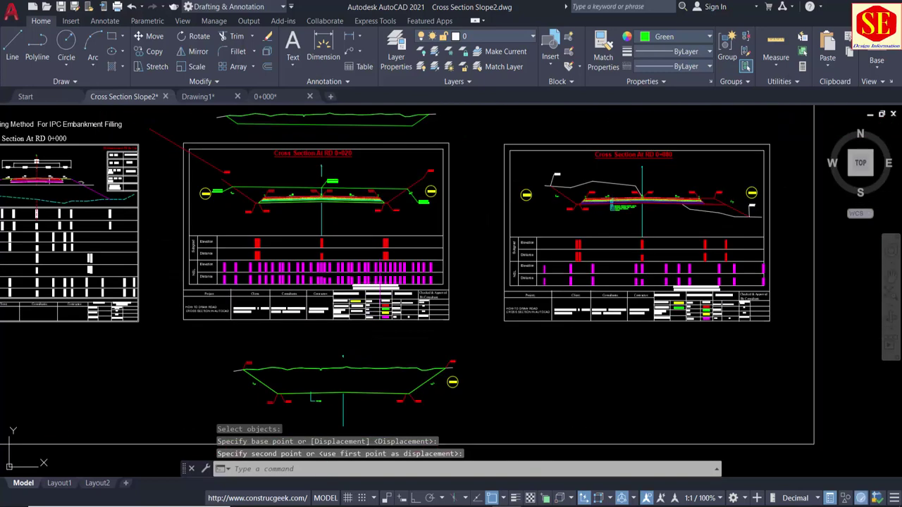
pyautogui.scroll(3, 268, 213)
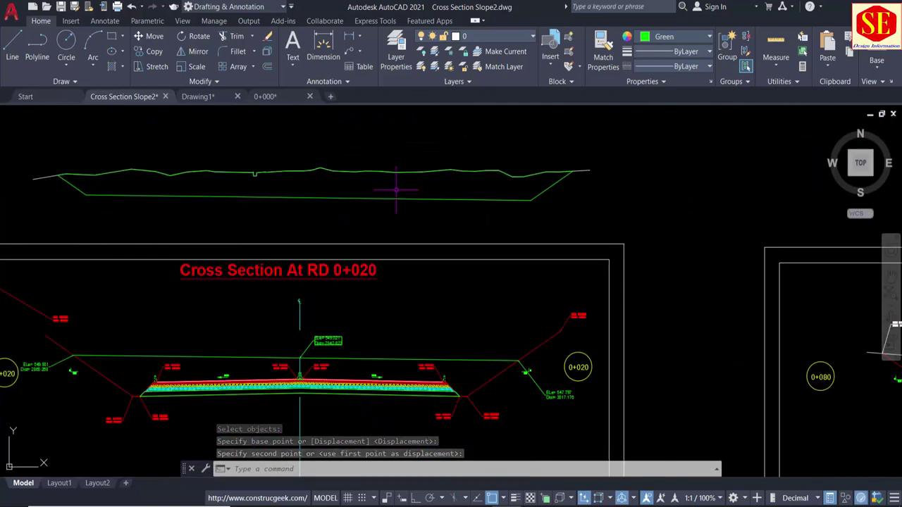
pyautogui.moveTo(378, 262); pyautogui.dragTo(385, 176, button='middle')
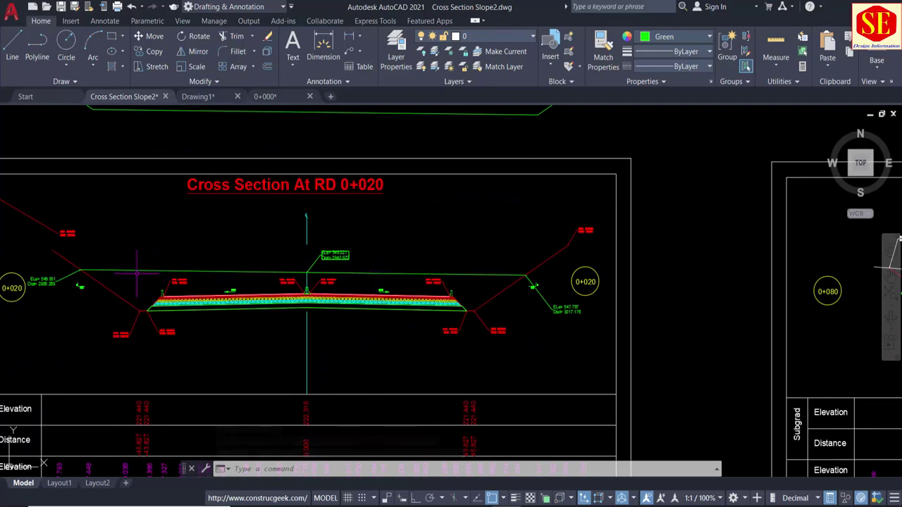
pyautogui.moveTo(319, 267); pyautogui.dragTo(337, 215, button='middle')
pyautogui.scroll(2, 178, 261)
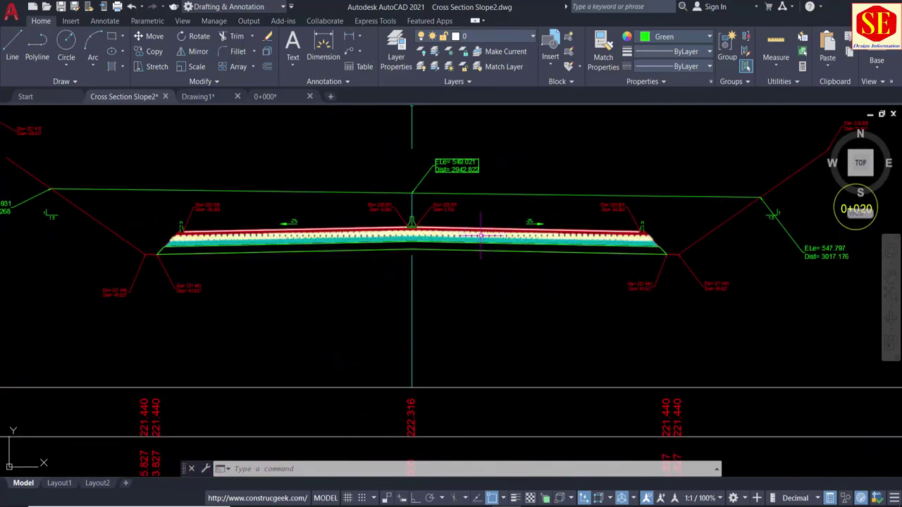
pyautogui.scroll(-3, 481, 234)
pyautogui.moveTo(458, 189); pyautogui.dragTo(457, 263, button='middle')
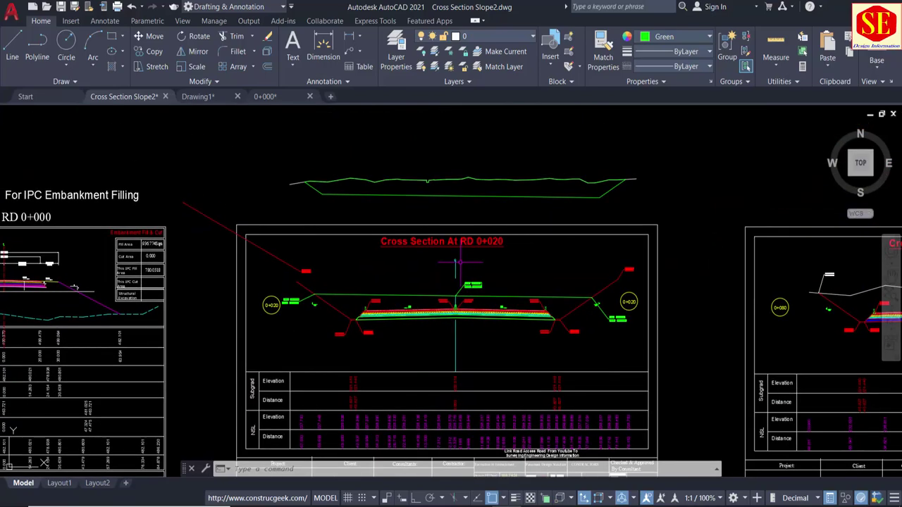
# Step: Undo eight times with U to return to an earlier view showing the RD 0+080 sheet
pyautogui.write('u')
pyautogui.press('Return')
pyautogui.write('u')
pyautogui.press('Return')
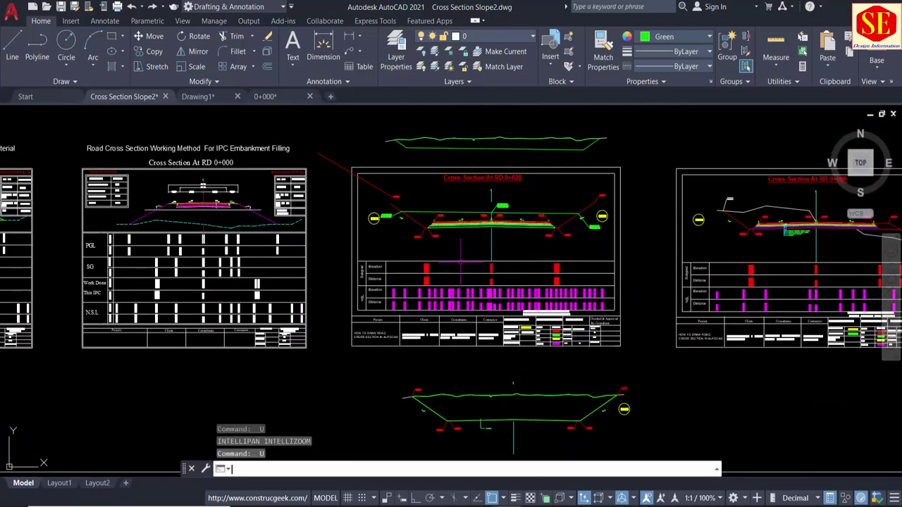
pyautogui.write('u')
pyautogui.press('Return')
pyautogui.write('u')
pyautogui.press('Return')
pyautogui.write('u')
pyautogui.press('Return')
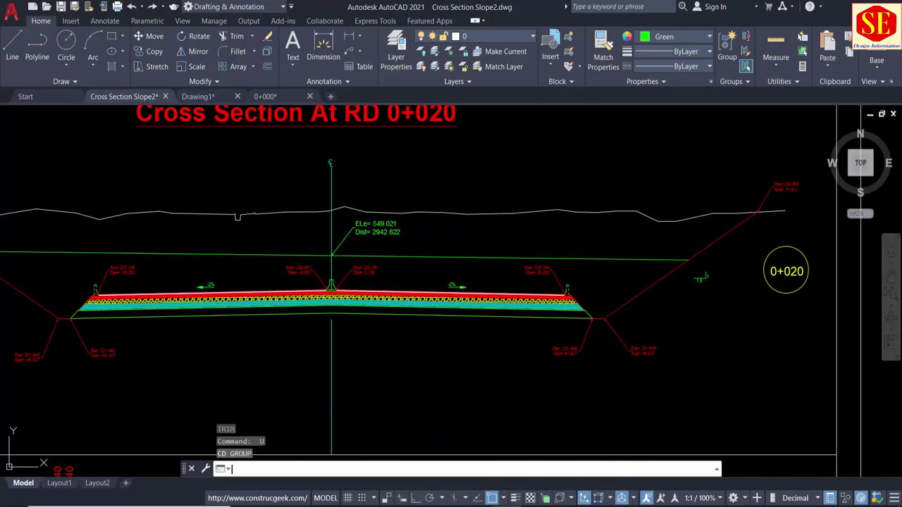
pyautogui.write('u')
pyautogui.press('Return')
pyautogui.write('u')
pyautogui.press('Return')
pyautogui.write('u')
pyautogui.press('Return')
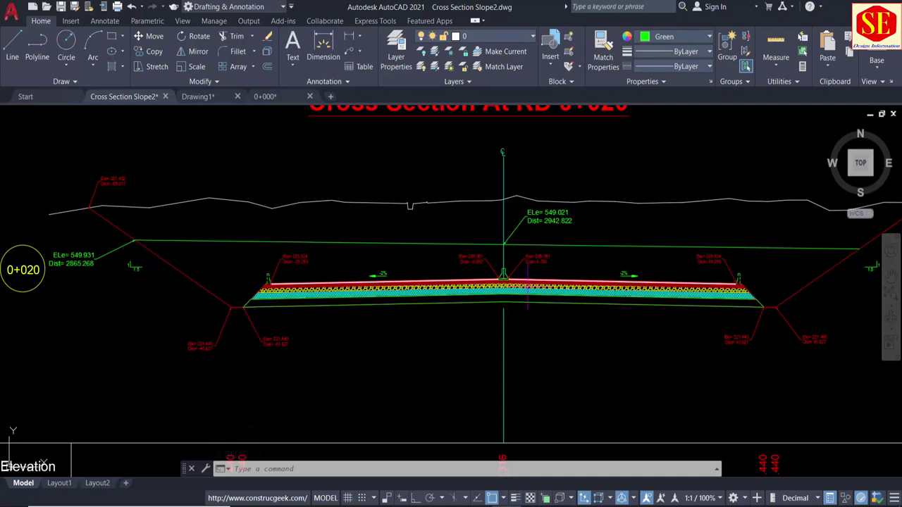
pyautogui.scroll(-3, 290, 299)
# Step: On the RD 0+080 sheet, draw a level line from the left slope to near the centreline
pyautogui.moveTo(705, 243); pyautogui.dragTo(423, 243, button='middle')
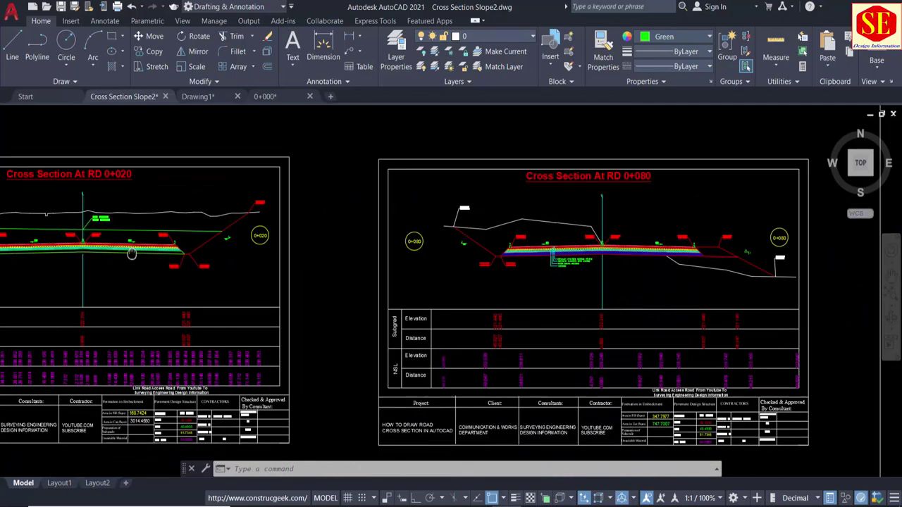
pyautogui.scroll(1, 613, 243)
pyautogui.moveTo(613, 243); pyautogui.dragTo(479, 228, button='middle')
pyautogui.scroll(2, 408, 233)
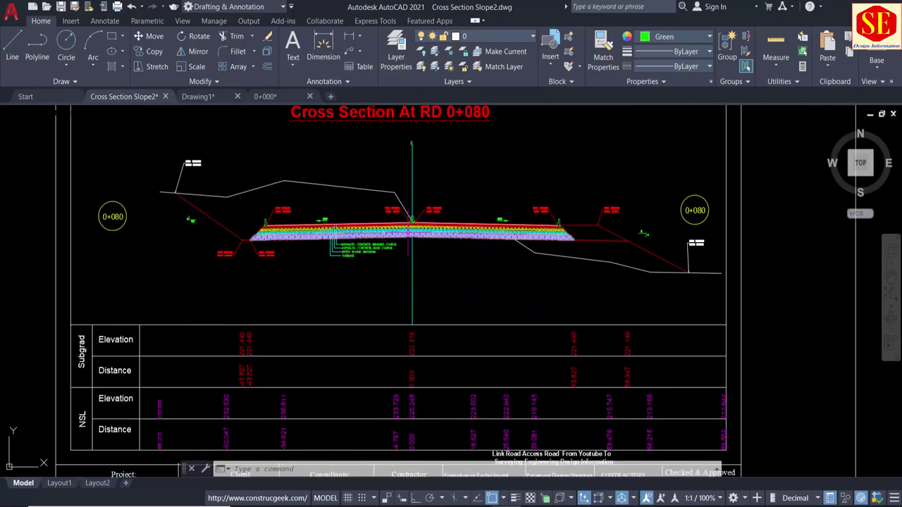
pyautogui.moveTo(331, 172); pyautogui.dragTo(329, 210, button='middle')
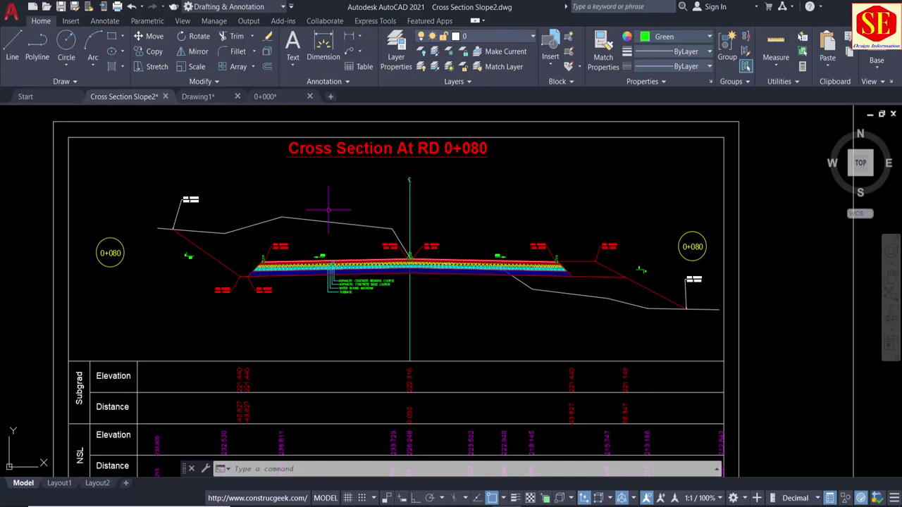
pyautogui.moveTo(519, 274); pyautogui.dragTo(518, 268, button='middle')
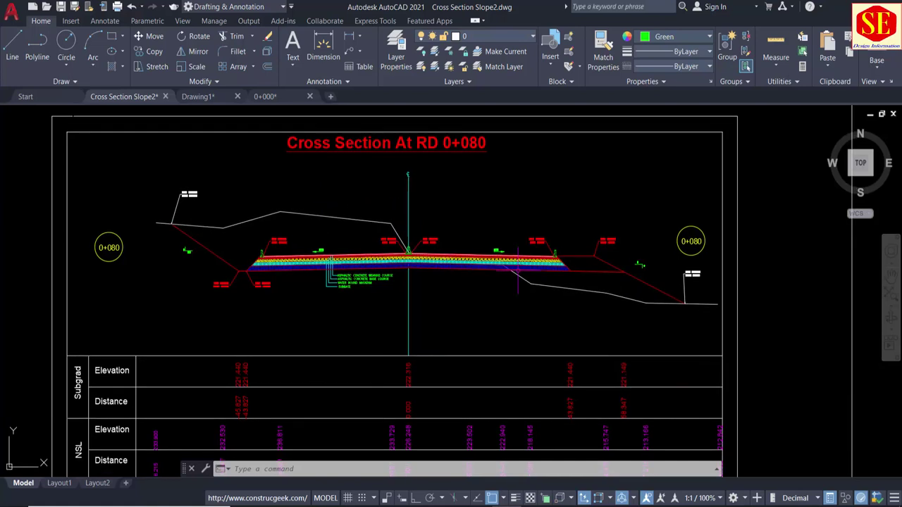
pyautogui.scroll(4, 241, 249)
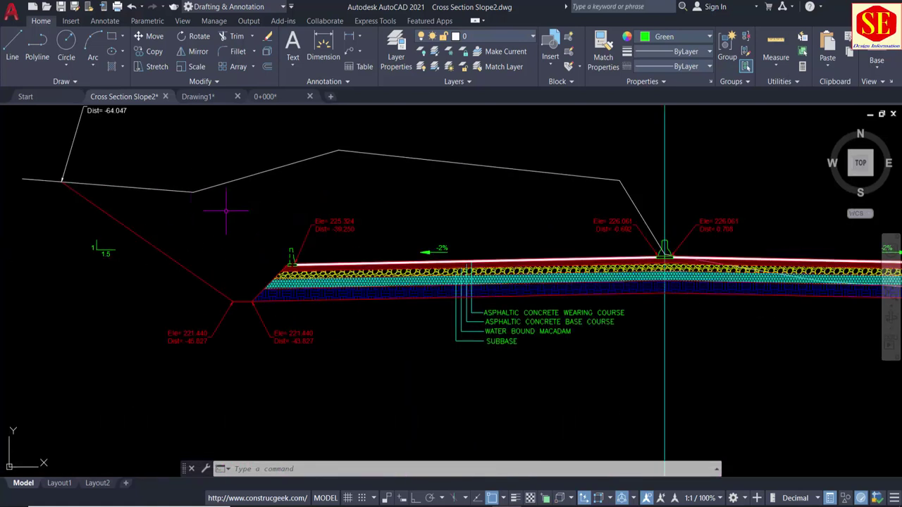
pyautogui.write('l')
pyautogui.press('Return')
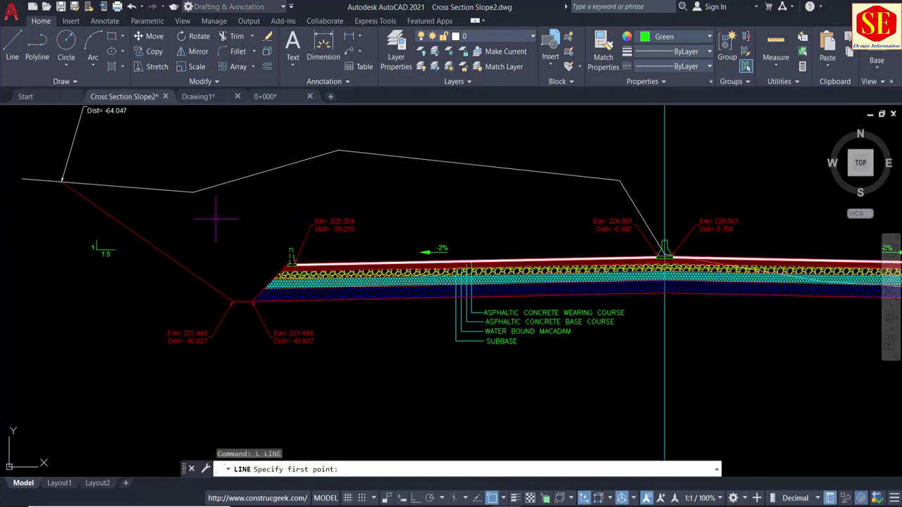
pyautogui.click(122, 225)
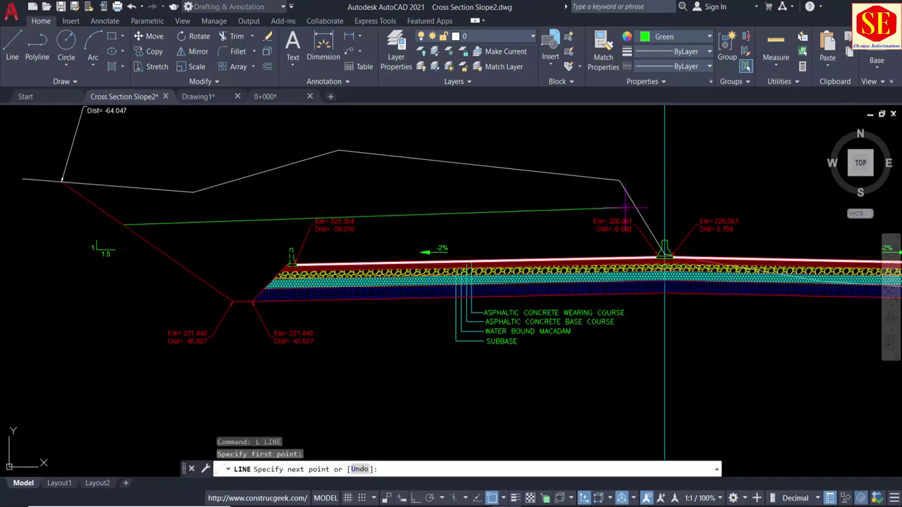
pyautogui.click(639, 213)
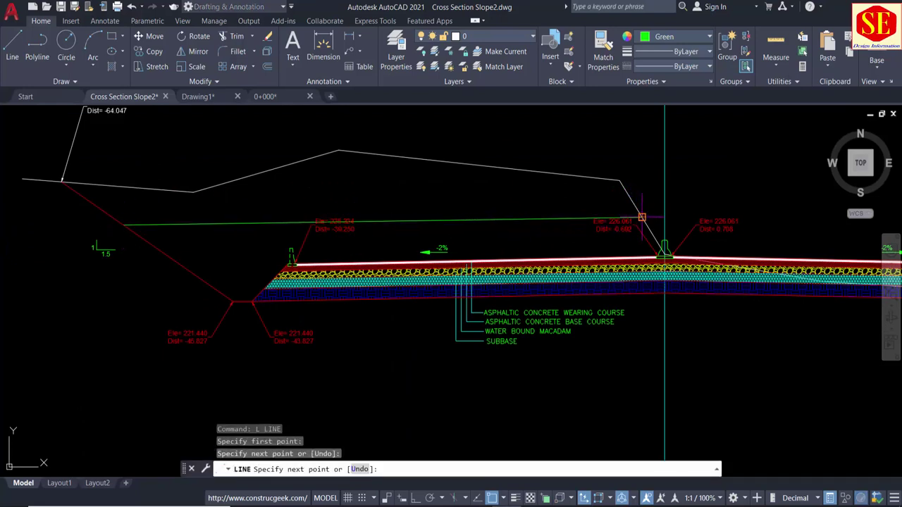
pyautogui.press('Escape')
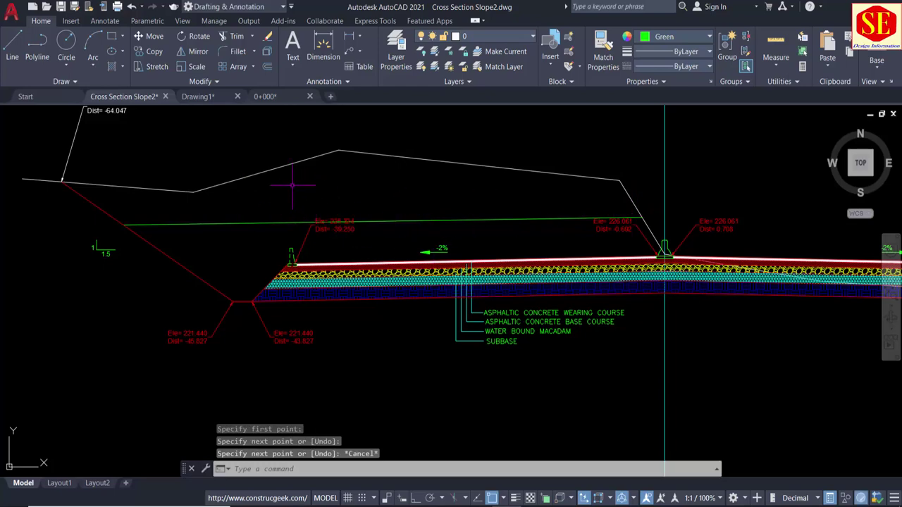
# Step: Draw a second level line from below the right pavement edge out to the right slope
pyautogui.scroll(-2, 325, 187)
pyautogui.moveTo(786, 265); pyautogui.dragTo(457, 236, button='middle')
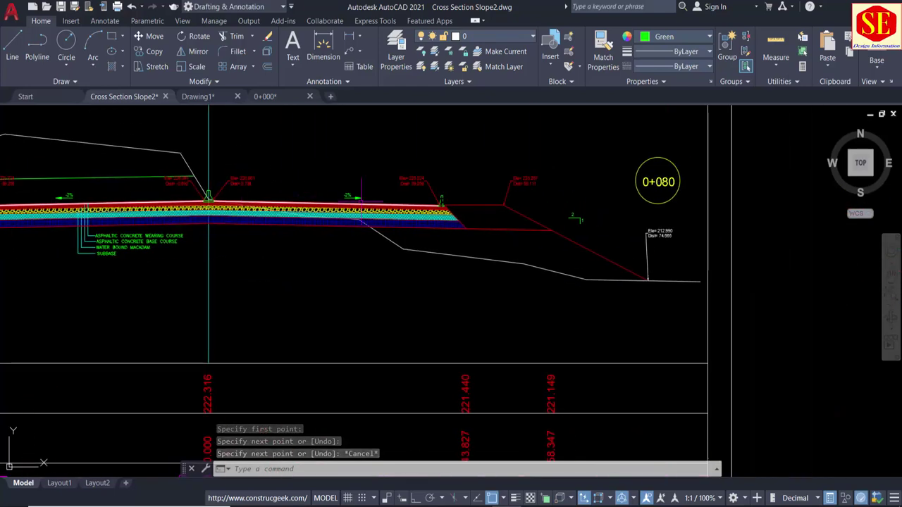
pyautogui.write('l')
pyautogui.press('Return')
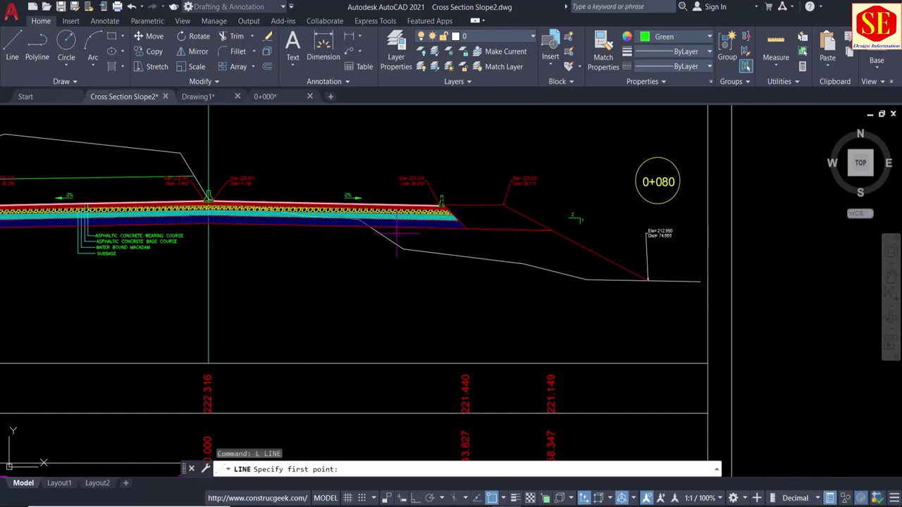
pyautogui.click(385, 237)
pyautogui.click(568, 240)
pyautogui.press('Escape')
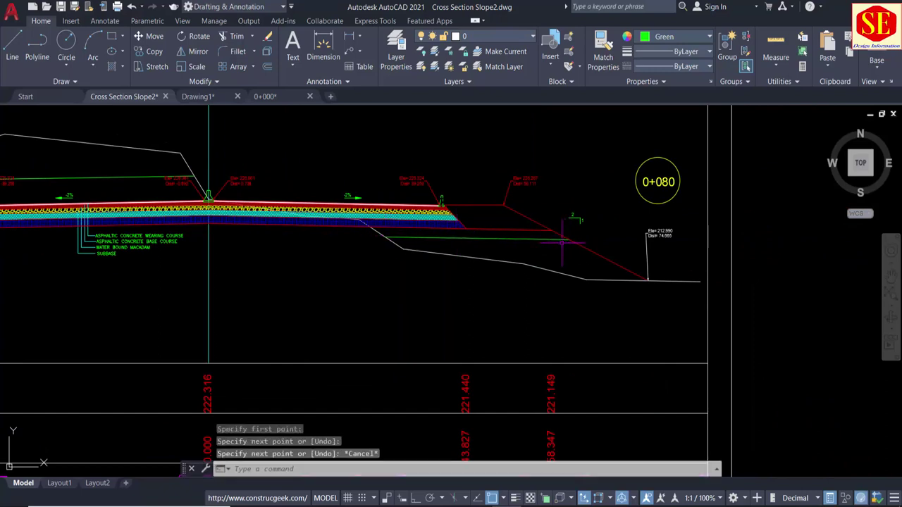
pyautogui.scroll(-2, 589, 235)
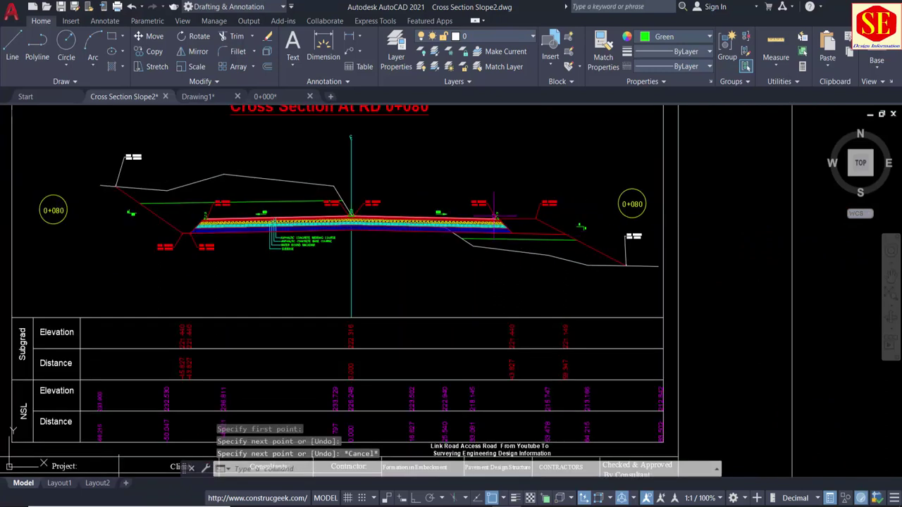
pyautogui.scroll(2, 534, 232)
pyautogui.scroll(2, 584, 265)
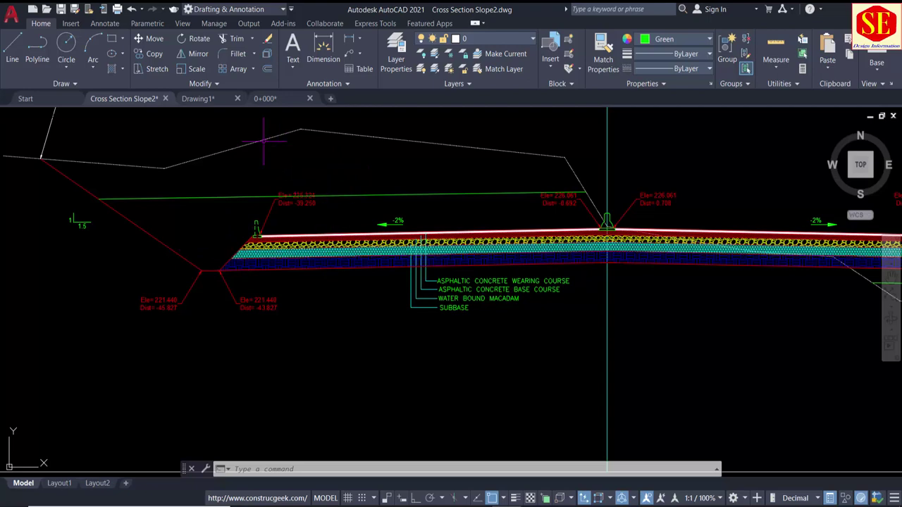
pyautogui.scroll(-3, 301, 177)
pyautogui.moveTo(853, 233); pyautogui.dragTo(599, 232, button='middle')
pyautogui.scroll(3, 576, 252)
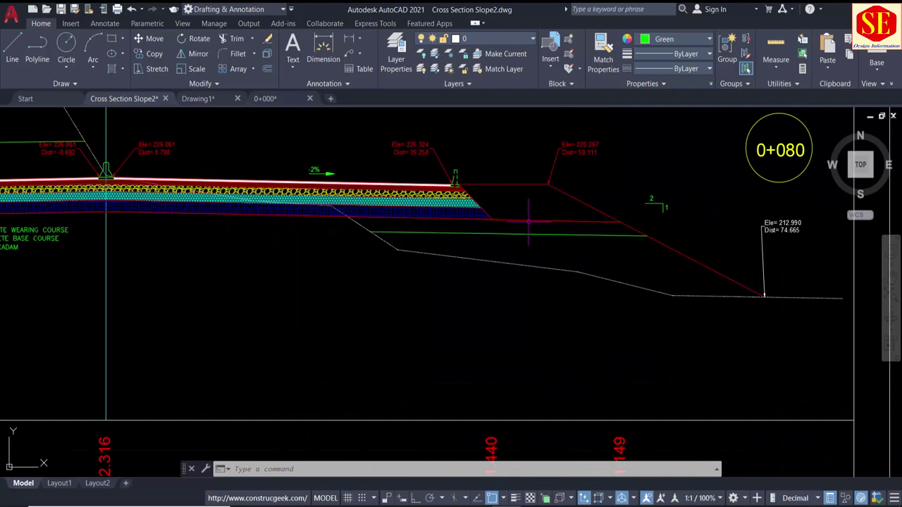
pyautogui.scroll(2, 479, 220)
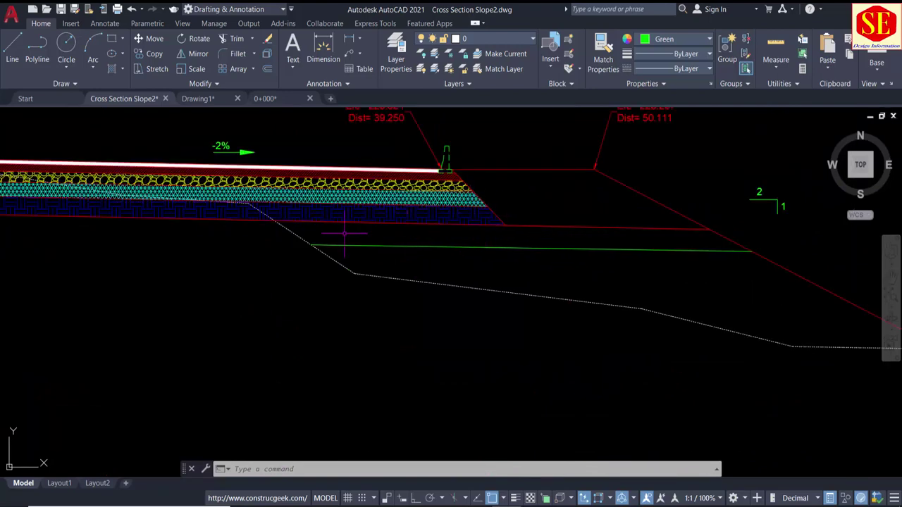
pyautogui.moveTo(345, 233); pyautogui.dragTo(483, 229, button='middle')
# Step: Trim the blue subbase hatch at the dotted line below the 0+080 pavement
pyautogui.press('Return')
pyautogui.click(483, 215)
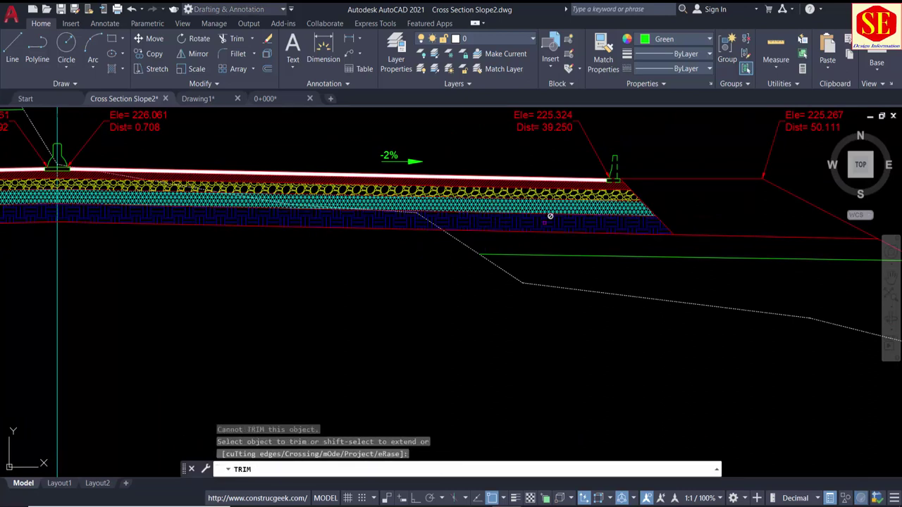
pyautogui.press('Escape')
pyautogui.write('tr')
pyautogui.press('Return')
pyautogui.click(548, 223)
pyautogui.scroll(-2, 547, 223)
pyautogui.press('Escape')
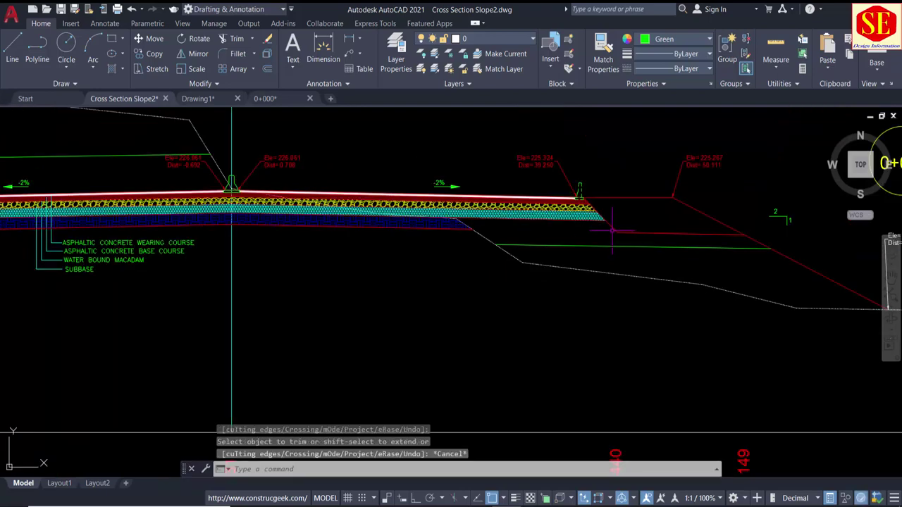
pyautogui.scroll(2, 612, 229)
pyautogui.write('tr')
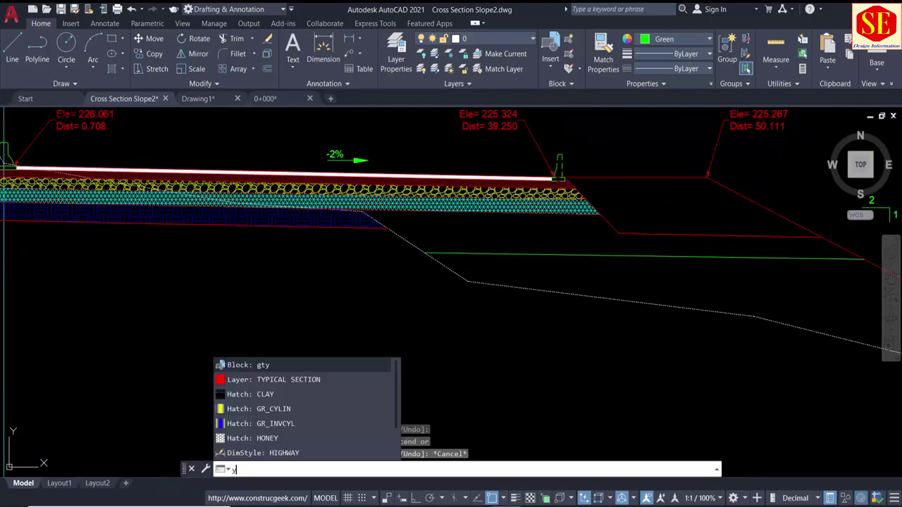
pyautogui.press('Return')
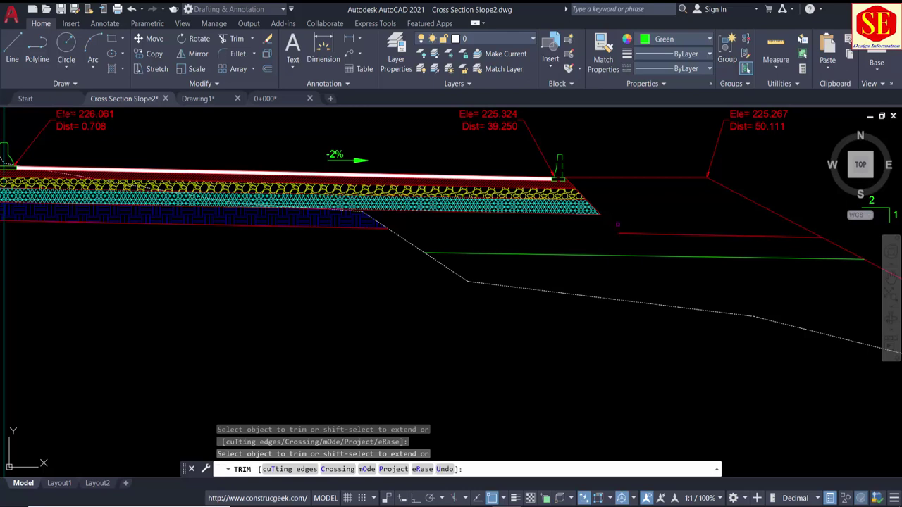
pyautogui.press('Escape')
# Step: Erase the red polyline lying beneath the pavement
pyautogui.click(620, 234)
pyautogui.write('E')
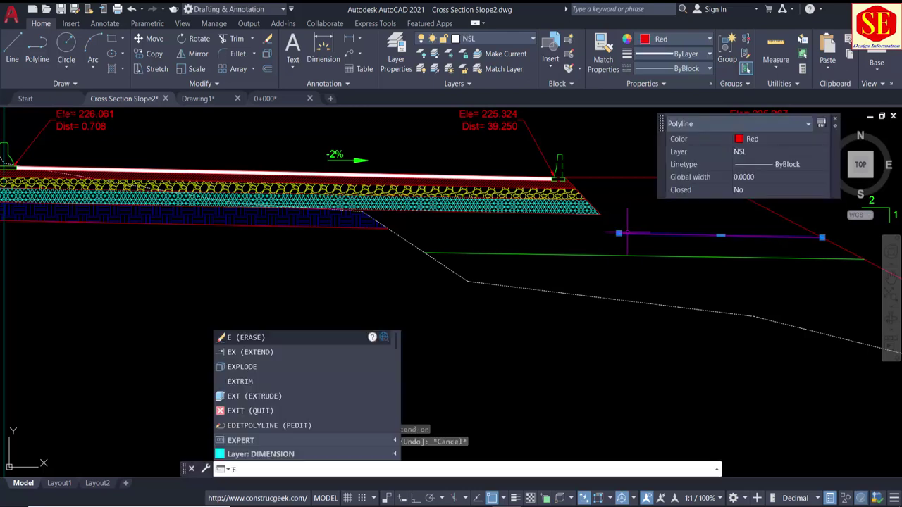
pyautogui.press('BackSpace')
pyautogui.write('E')
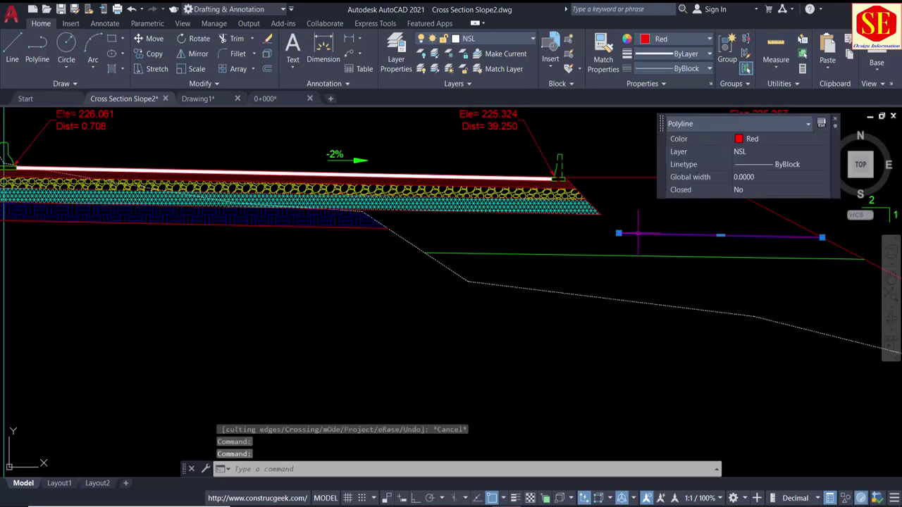
pyautogui.press('Return')
pyautogui.click(644, 237)
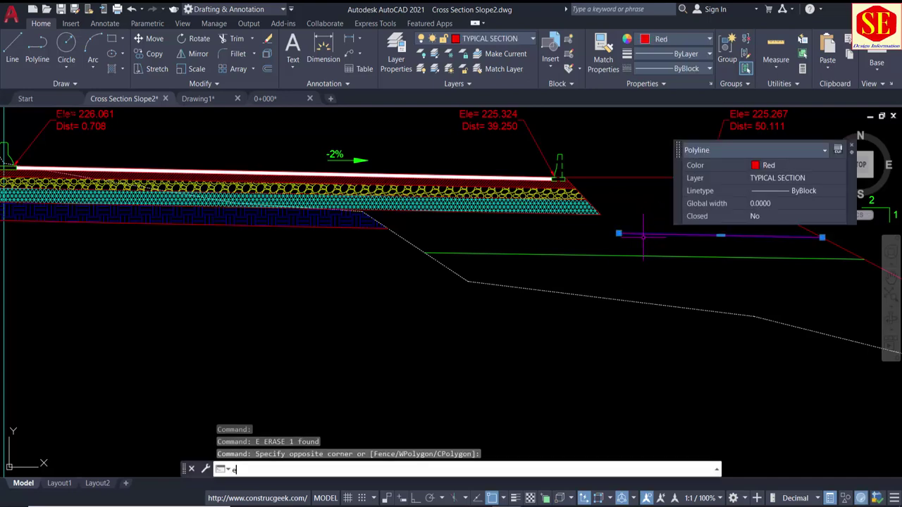
pyautogui.press('Return')
# Step: Delete the stray green line below the right slope and zoom back out to the centreline
pyautogui.moveTo(146, 222); pyautogui.dragTo(318, 237, button='middle')
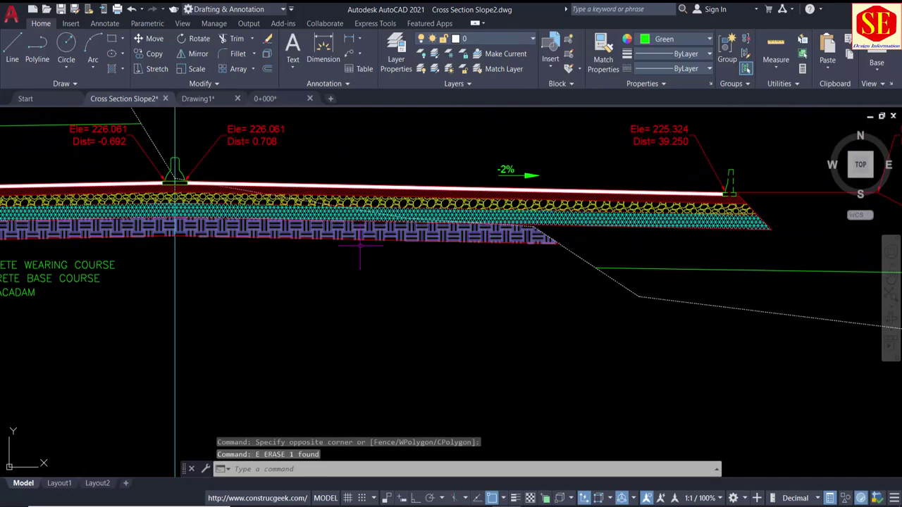
pyautogui.moveTo(541, 250); pyautogui.dragTo(457, 261, button='middle')
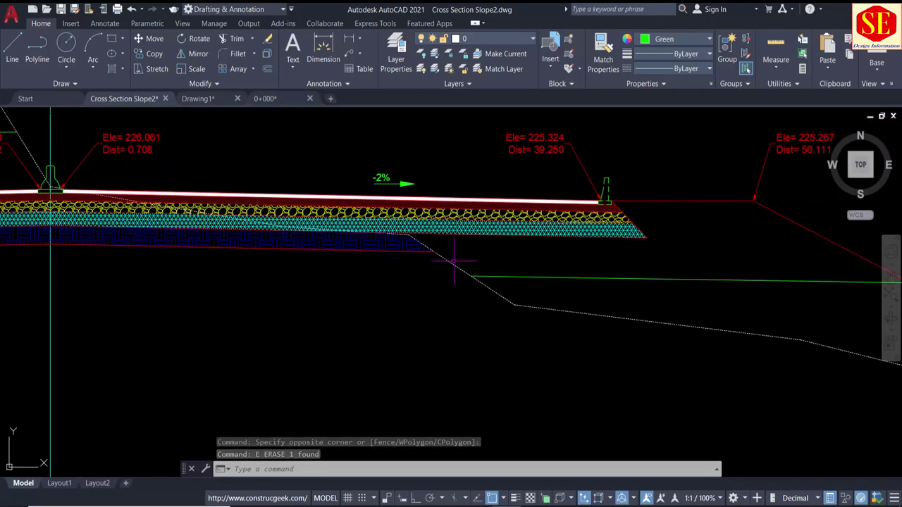
pyautogui.click(592, 278)
pyautogui.click(587, 282)
pyautogui.press('Delete')
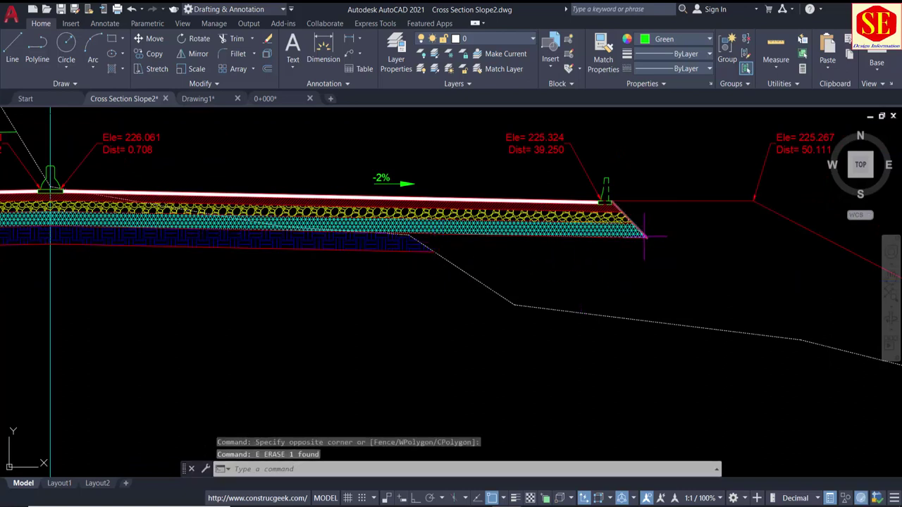
pyautogui.scroll(-2, 643, 236)
pyautogui.scroll(-1, 636, 324)
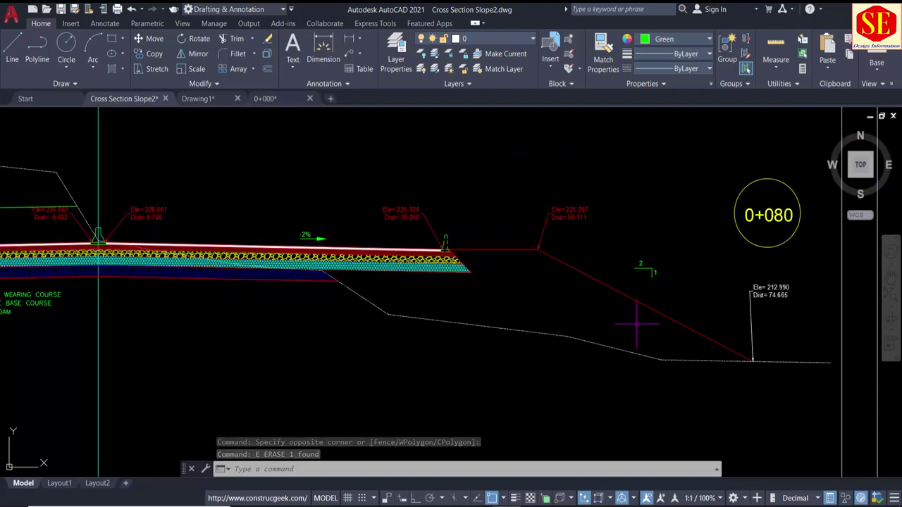
pyautogui.moveTo(437, 291); pyautogui.dragTo(666, 329, button='middle')
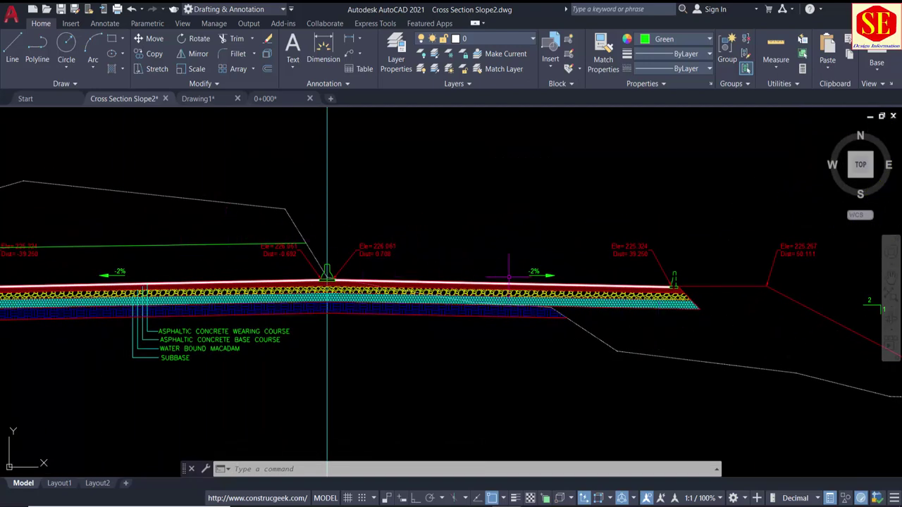
pyautogui.click(295, 226)
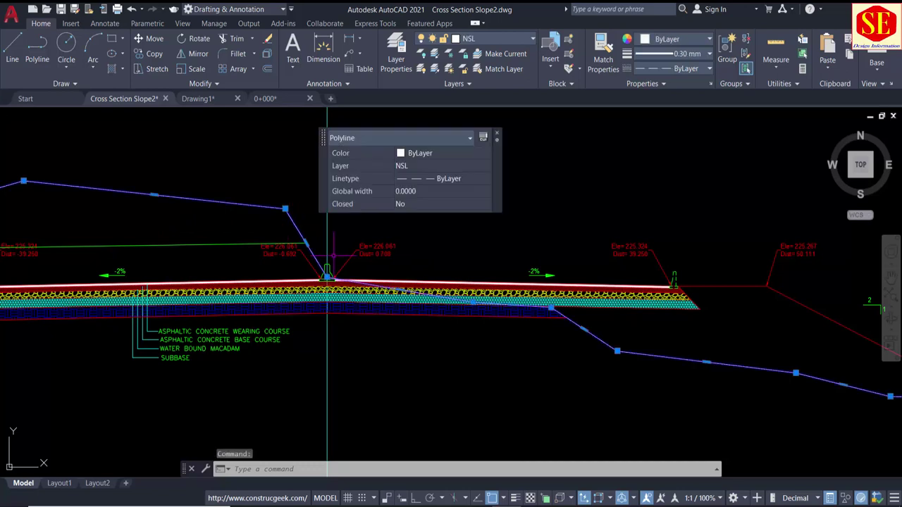
pyautogui.scroll(2, 543, 306)
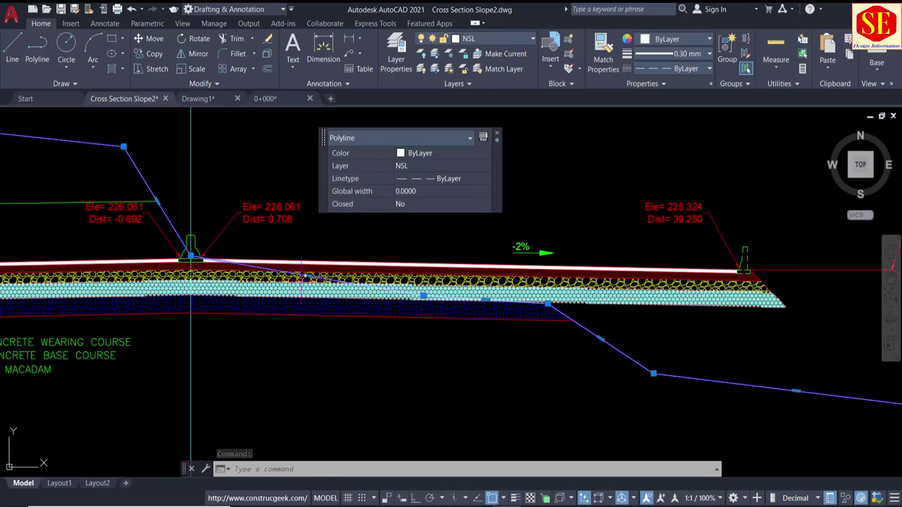
pyautogui.moveTo(25, 284); pyautogui.dragTo(374, 300, button='middle')
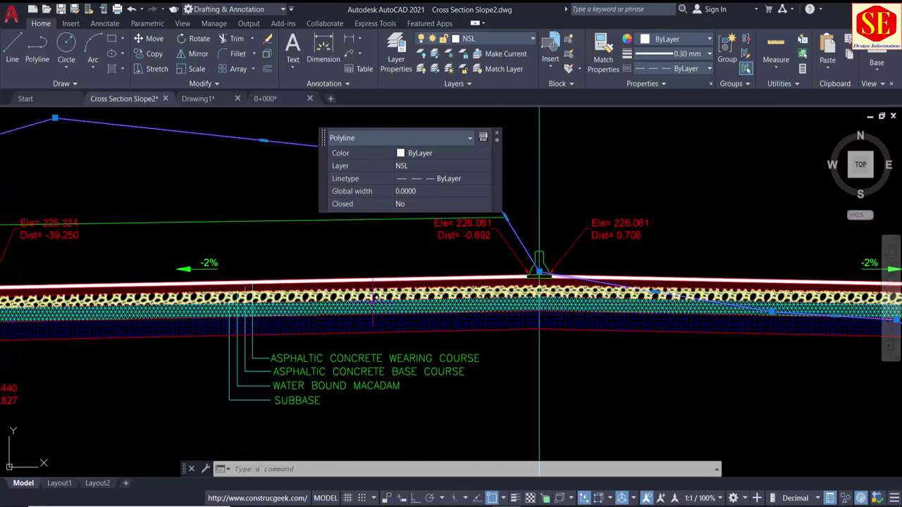
pyautogui.scroll(-2, 248, 315)
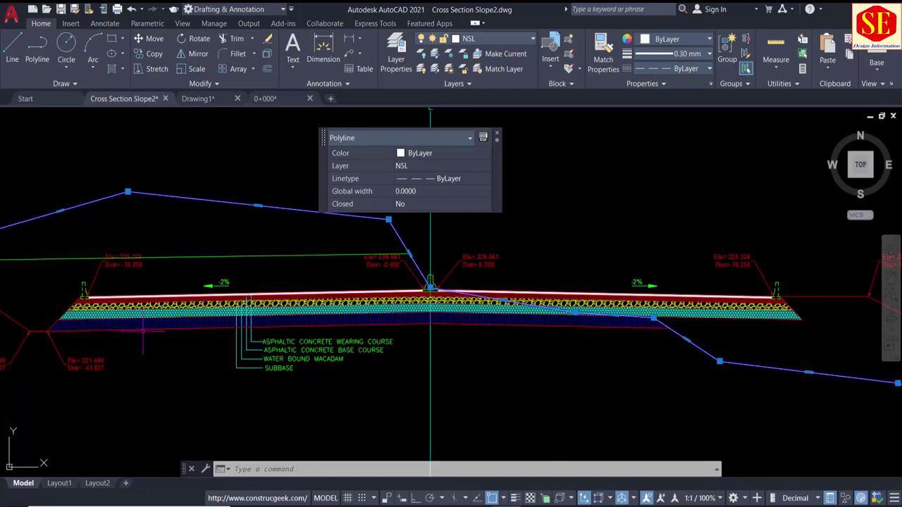
pyautogui.scroll(2, 532, 333)
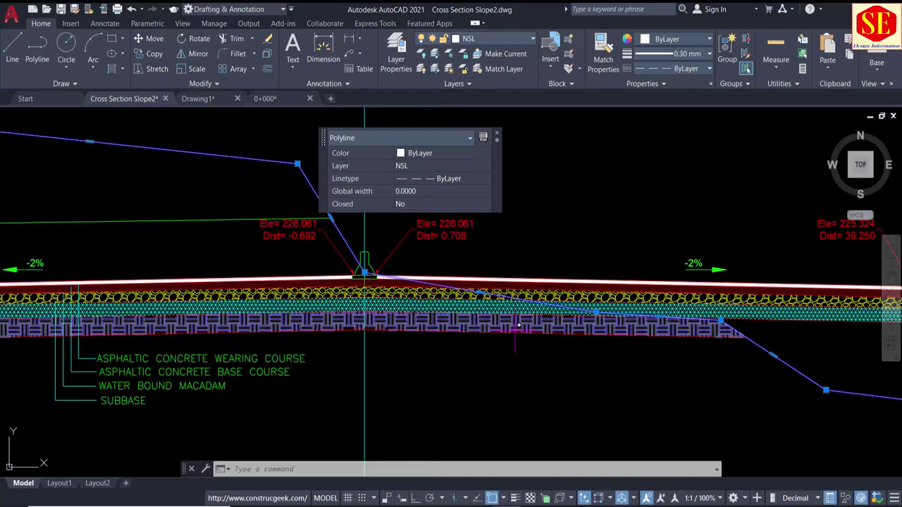
pyautogui.scroll(2, 576, 320)
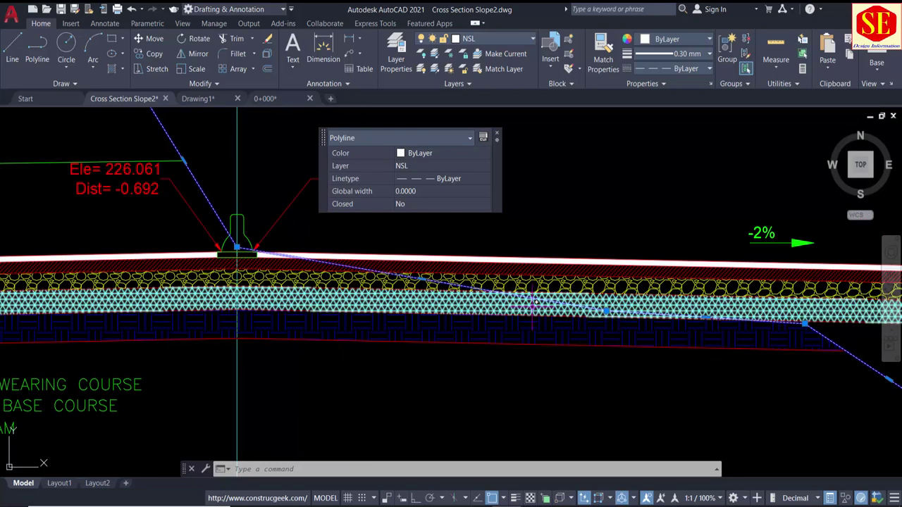
pyautogui.scroll(-1, 534, 308)
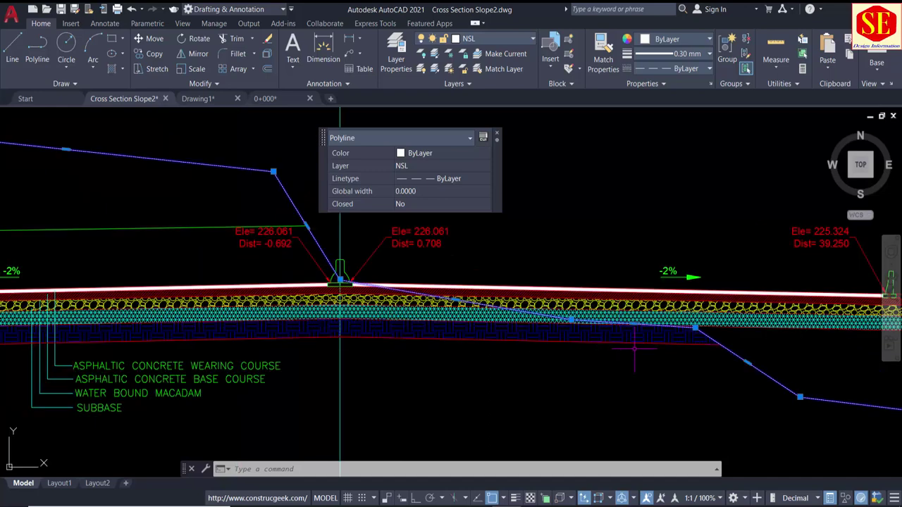
pyautogui.moveTo(648, 339); pyautogui.dragTo(309, 321, button='middle')
pyautogui.press('Escape')
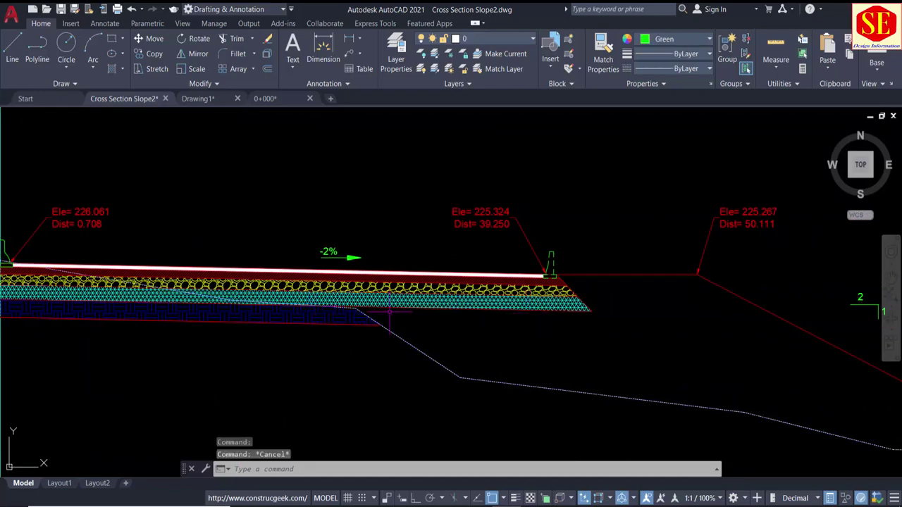
pyautogui.moveTo(493, 326); pyautogui.dragTo(367, 287, button='middle')
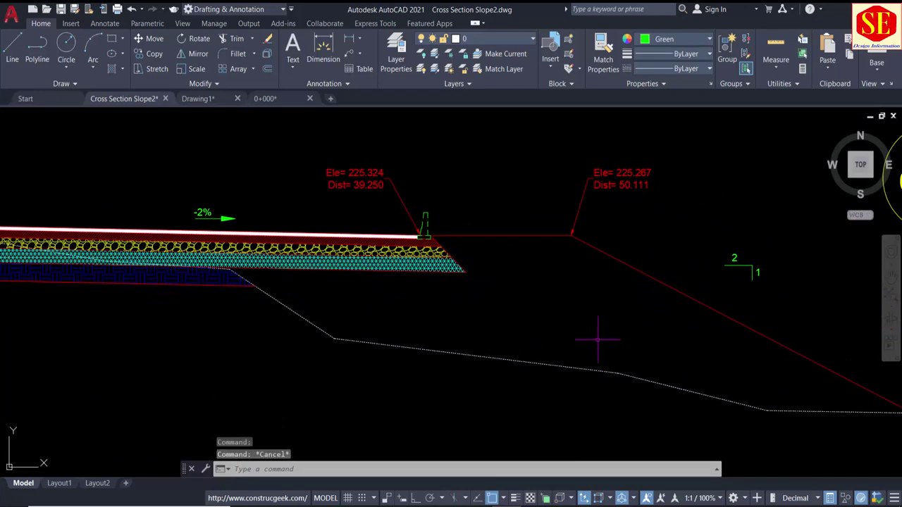
pyautogui.scroll(-2, 484, 319)
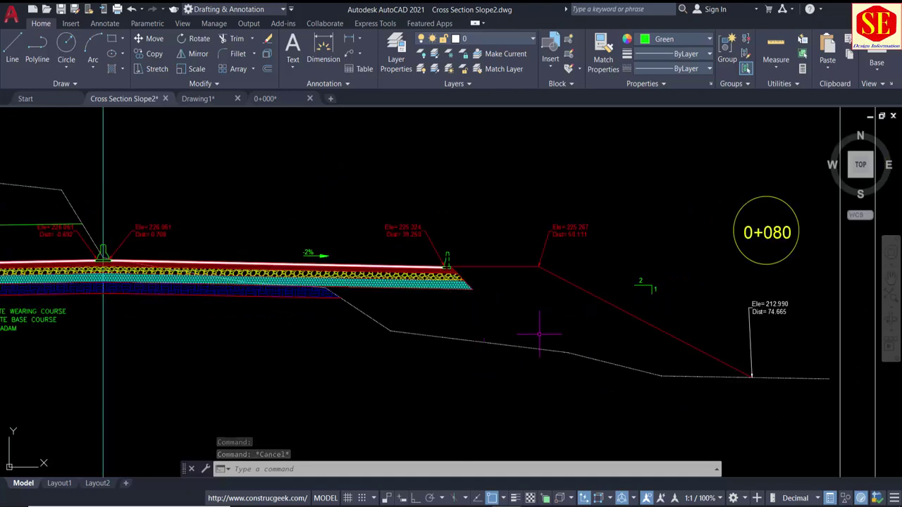
pyautogui.scroll(1, 375, 296)
pyautogui.scroll(3, 306, 303)
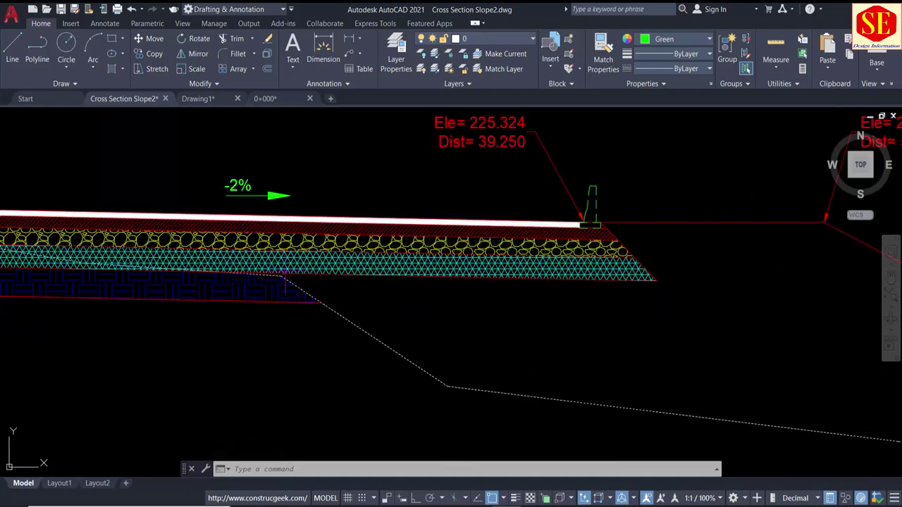
pyautogui.click(358, 326)
pyautogui.press('Escape')
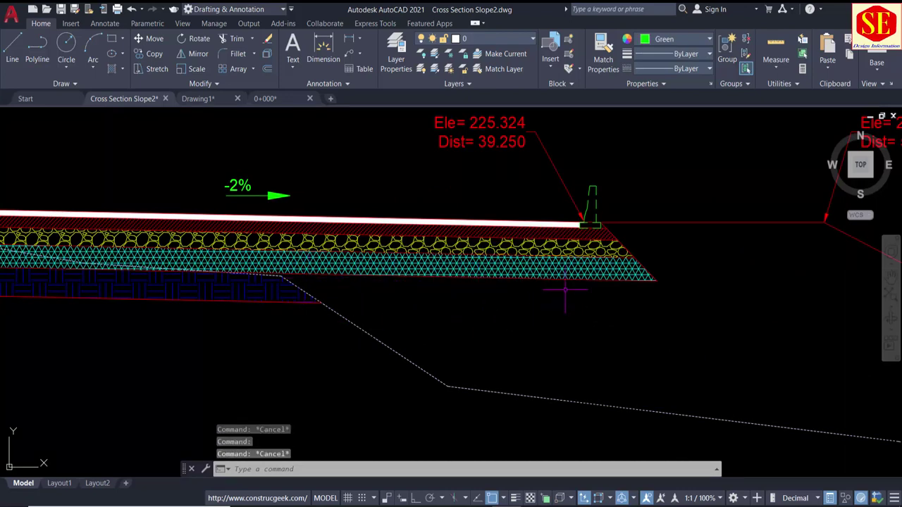
pyautogui.moveTo(613, 306); pyautogui.dragTo(434, 289, button='middle')
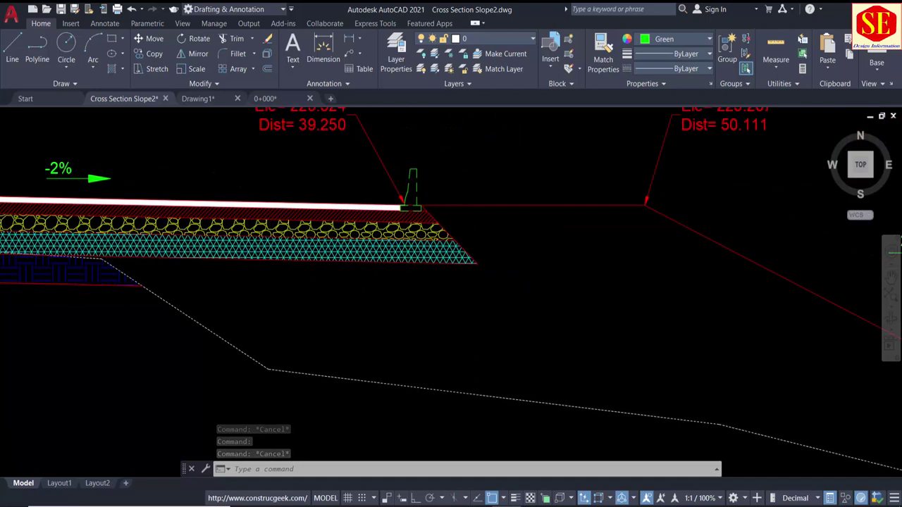
pyautogui.scroll(-4, 517, 236)
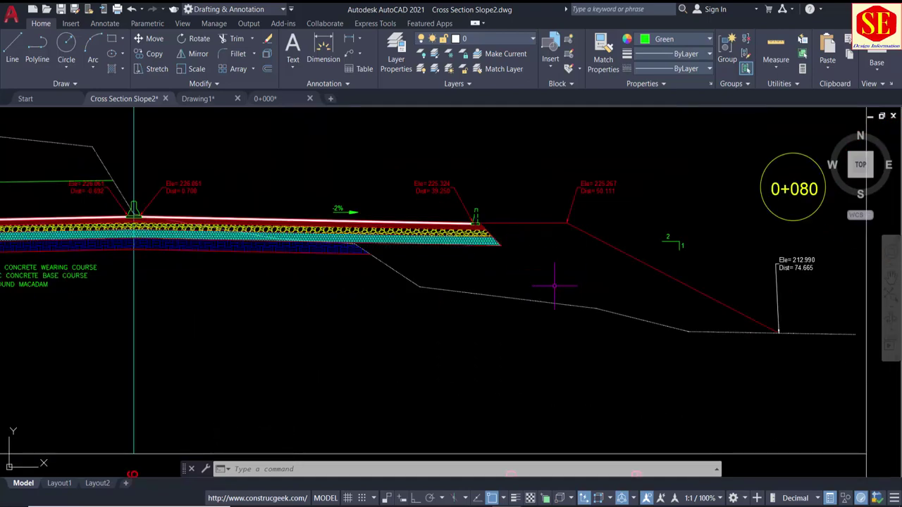
pyautogui.write('l')
pyautogui.press('Return')
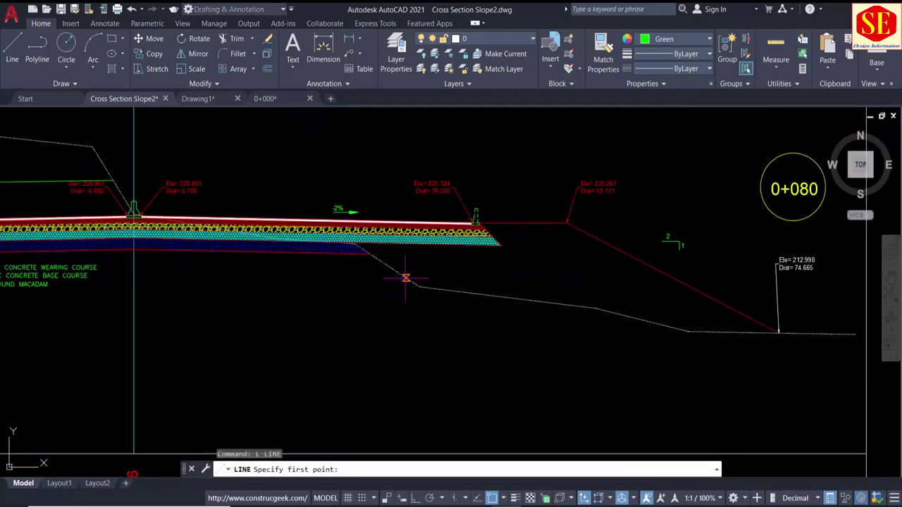
pyautogui.click(406, 279)
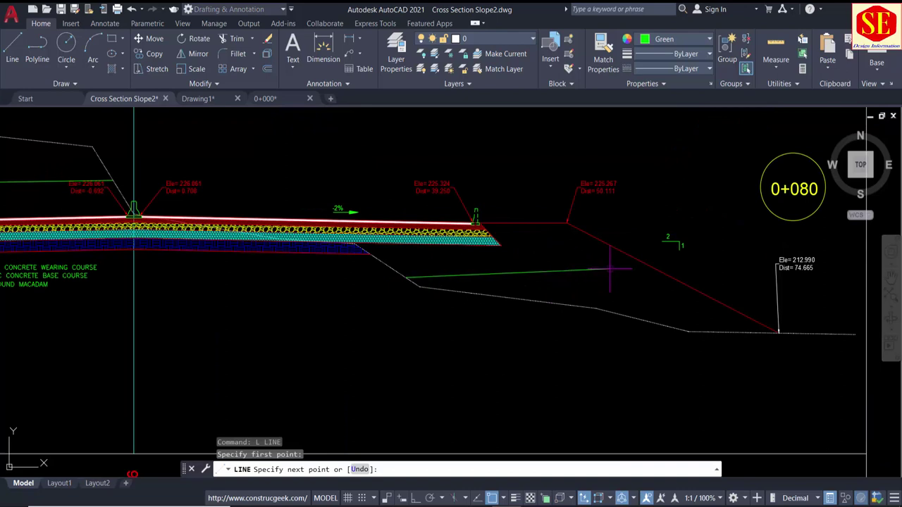
pyautogui.click(646, 266)
pyautogui.press('Escape')
pyautogui.press('Return')
pyautogui.click(387, 264)
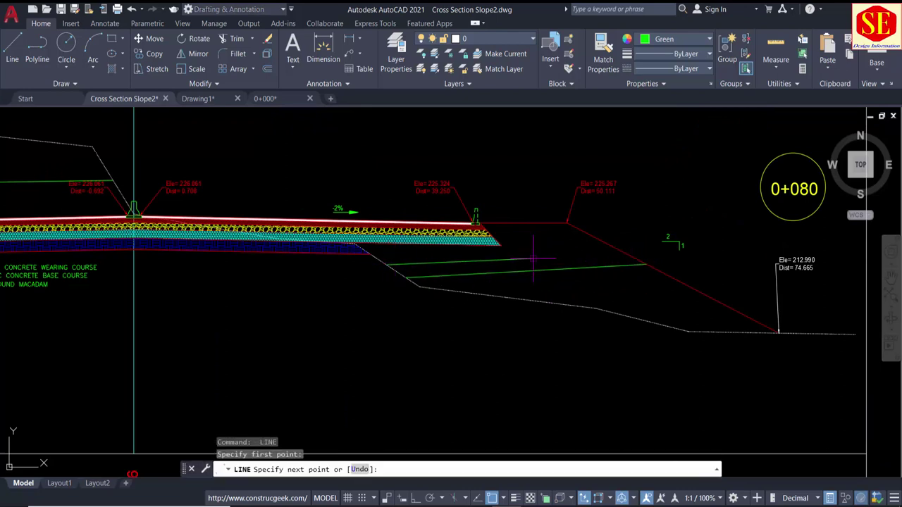
pyautogui.click(619, 251)
pyautogui.press('Escape')
pyautogui.scroll(2, 456, 240)
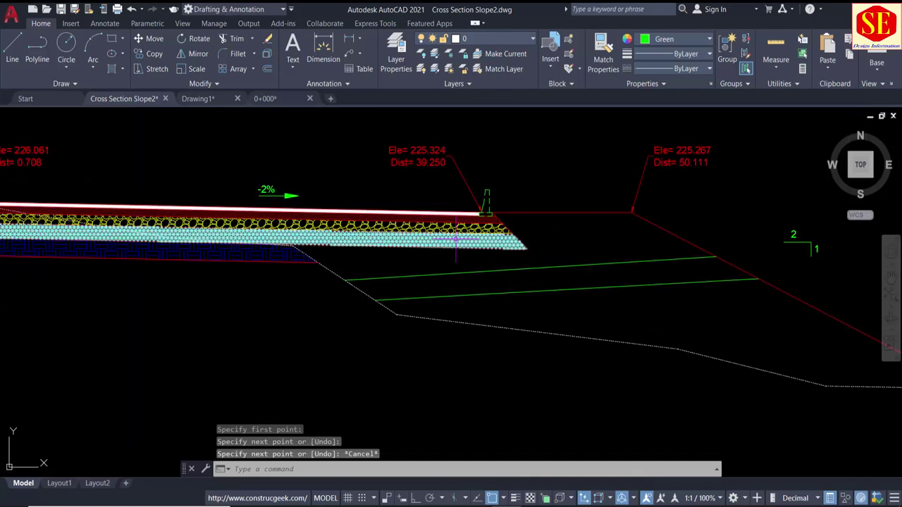
pyautogui.press('Return')
pyautogui.click(312, 258)
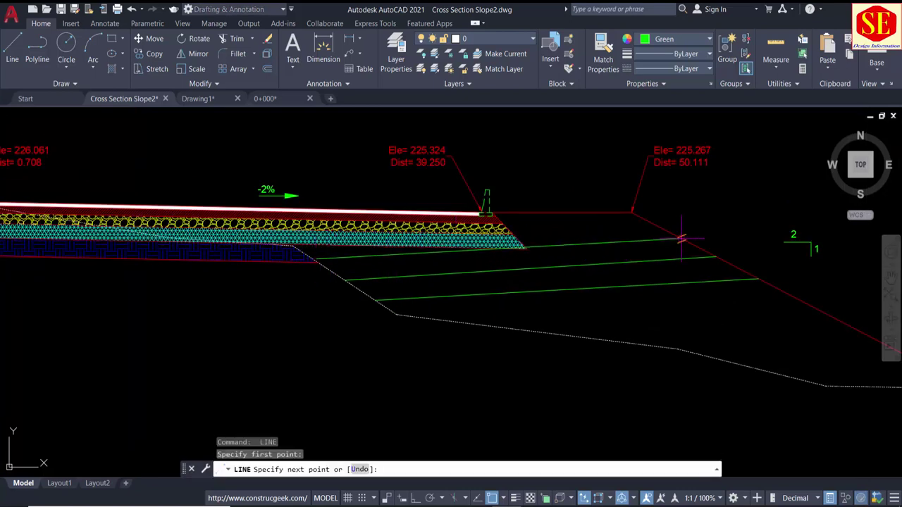
pyautogui.click(687, 242)
pyautogui.press('Escape')
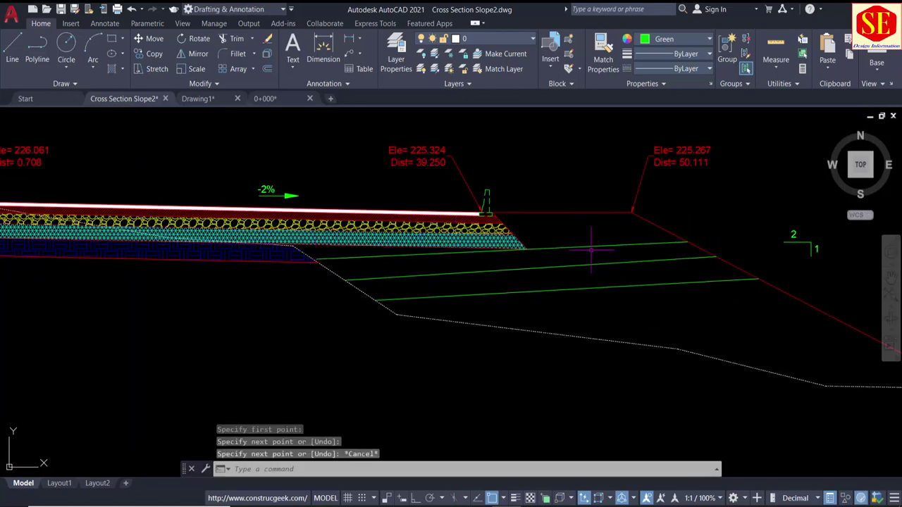
pyautogui.click(632, 302)
pyautogui.click(609, 229)
pyautogui.scroll(-2, 656, 286)
pyautogui.write('E')
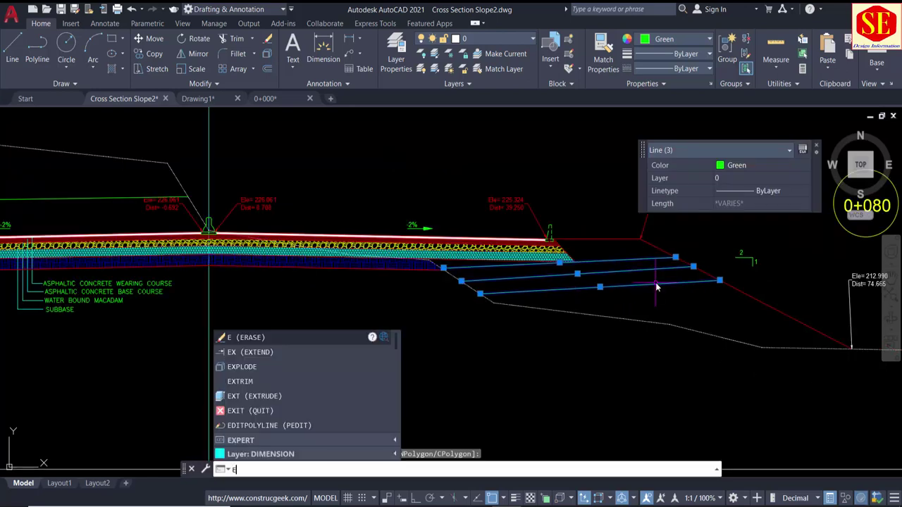
pyautogui.press('Return')
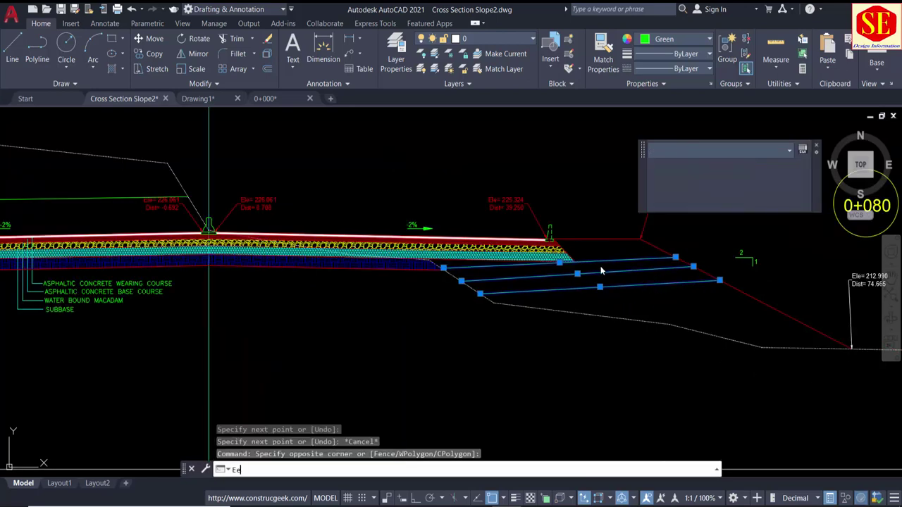
pyautogui.click(600, 266)
pyautogui.press('Escape')
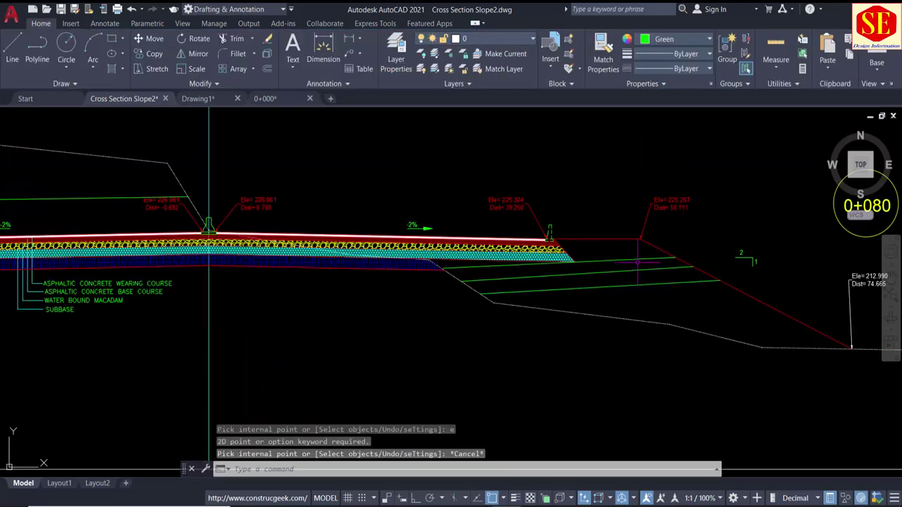
pyautogui.write('e')
pyautogui.press('Return')
pyautogui.click(659, 303)
pyautogui.click(574, 314)
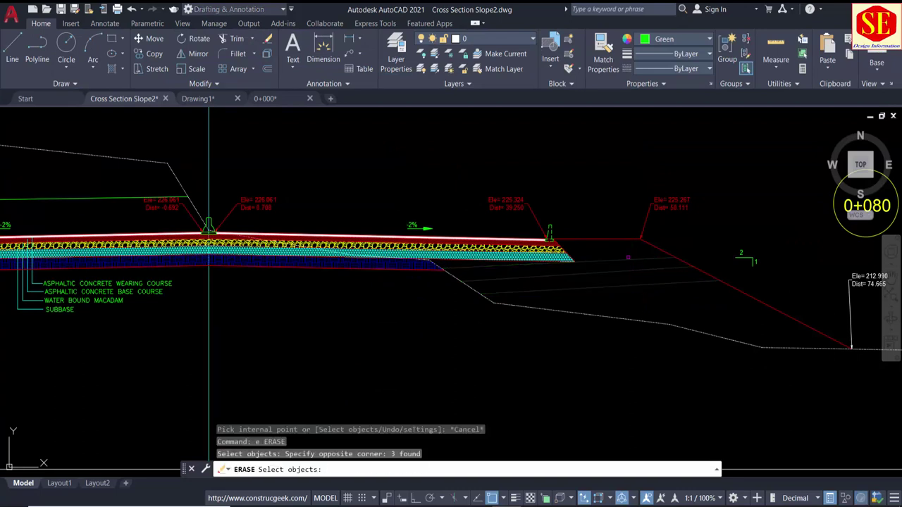
pyautogui.press('Return')
pyautogui.scroll(-5, 634, 276)
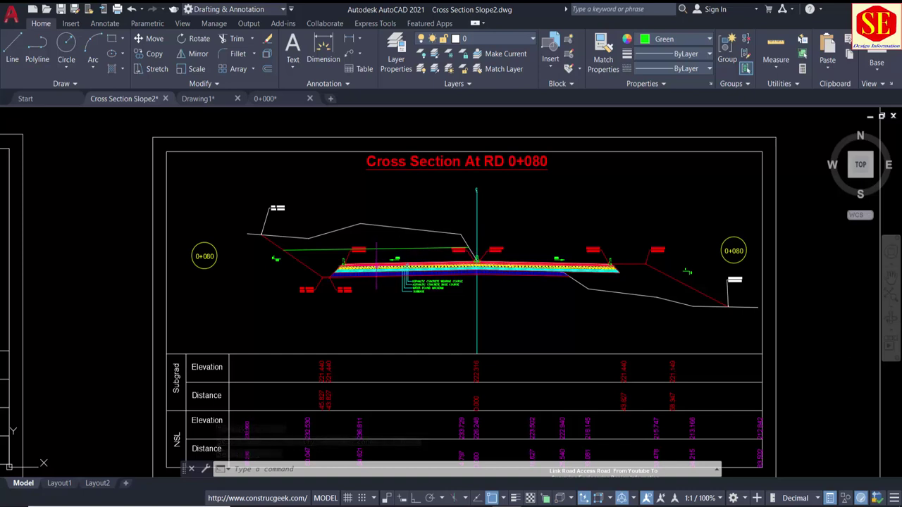
pyautogui.moveTo(419, 328); pyautogui.dragTo(426, 299, button='middle')
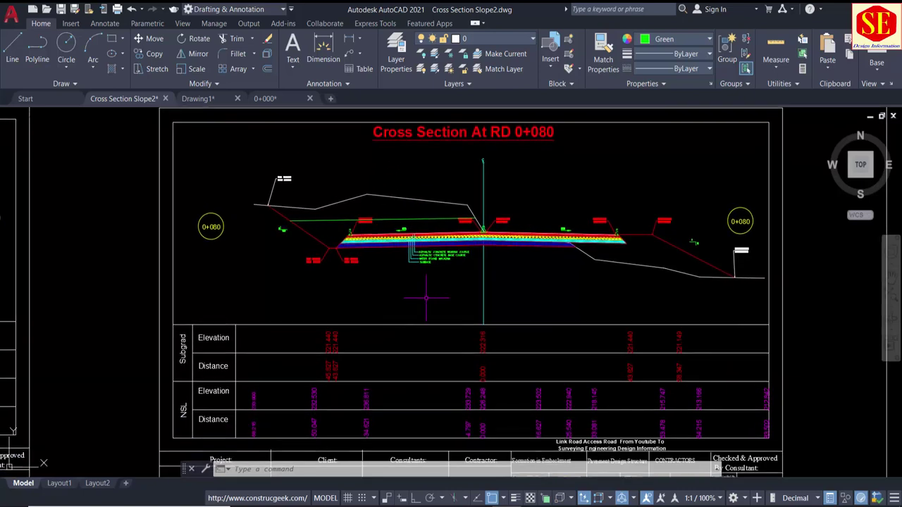
pyautogui.scroll(-2, 461, 296)
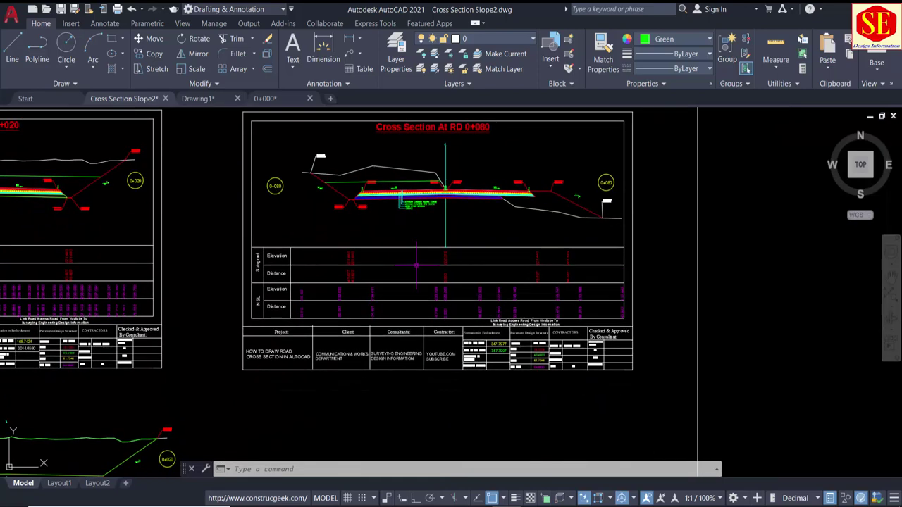
pyautogui.scroll(2, 462, 353)
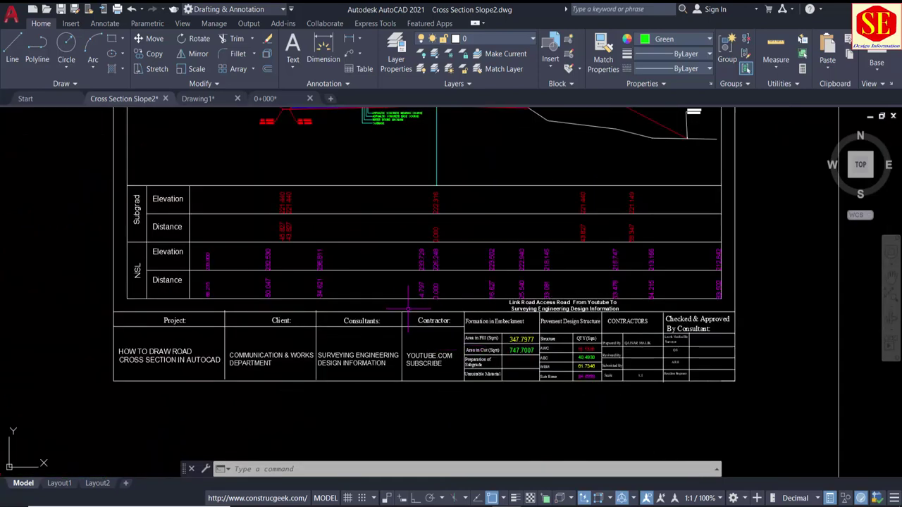
# Step: Pan and zoom from the RD 0+080 section over to the Working Method Format 1–3 sheets
pyautogui.scroll(-2, 384, 292)
pyautogui.moveTo(357, 254); pyautogui.dragTo(537, 305, button='middle')
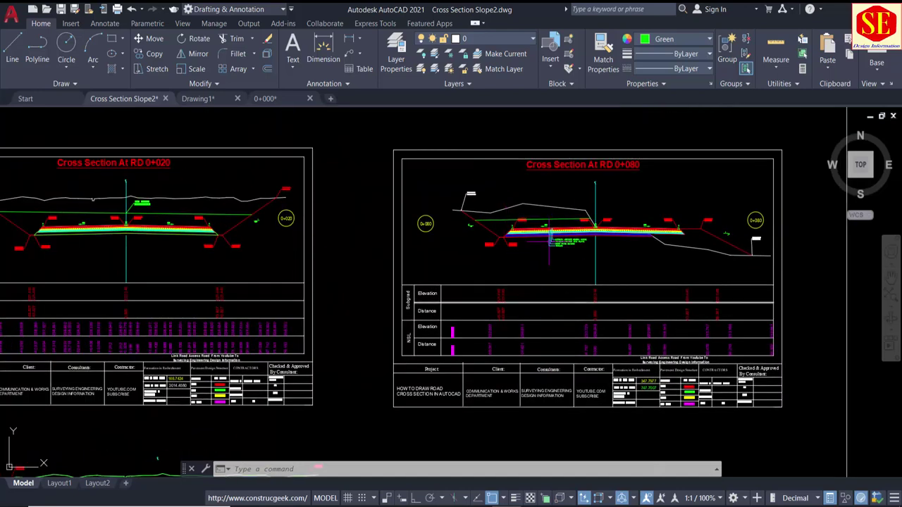
pyautogui.scroll(-2, 560, 232)
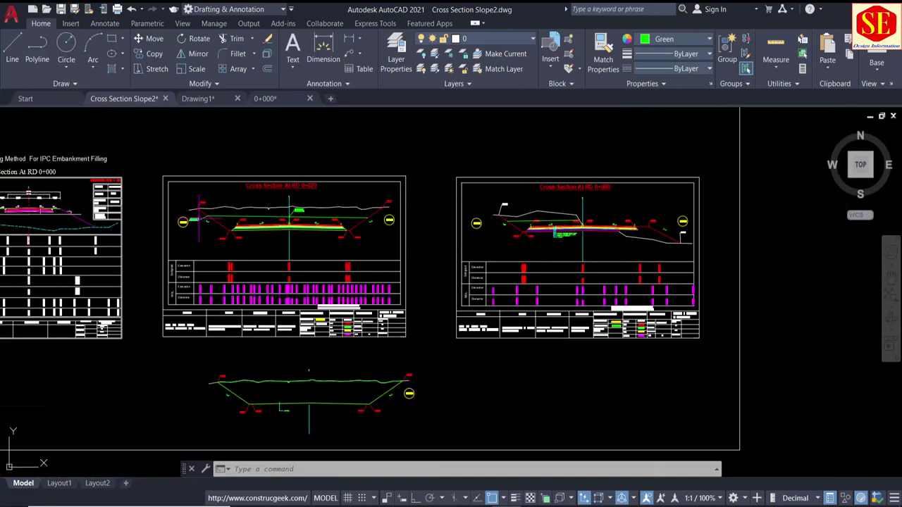
pyautogui.scroll(-1, 200, 219)
pyautogui.moveTo(235, 296); pyautogui.dragTo(473, 296, button='middle')
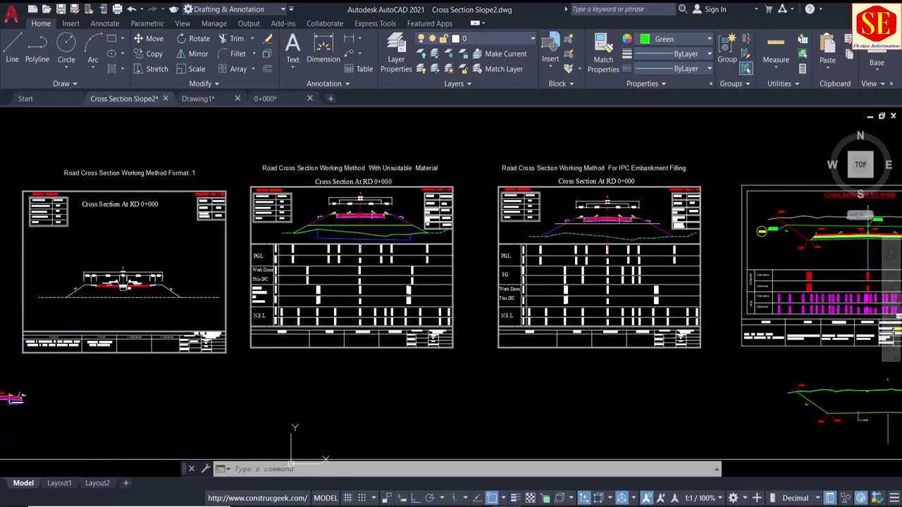
pyautogui.moveTo(225, 306)
pyautogui.mouseDown(button='middle')
pyautogui.moveTo(559, 294)
pyautogui.moveTo(367, 282)
pyautogui.moveTo(627, 286)
pyautogui.mouseUp(button='middle')
pyautogui.scroll(-1, 366, 282)
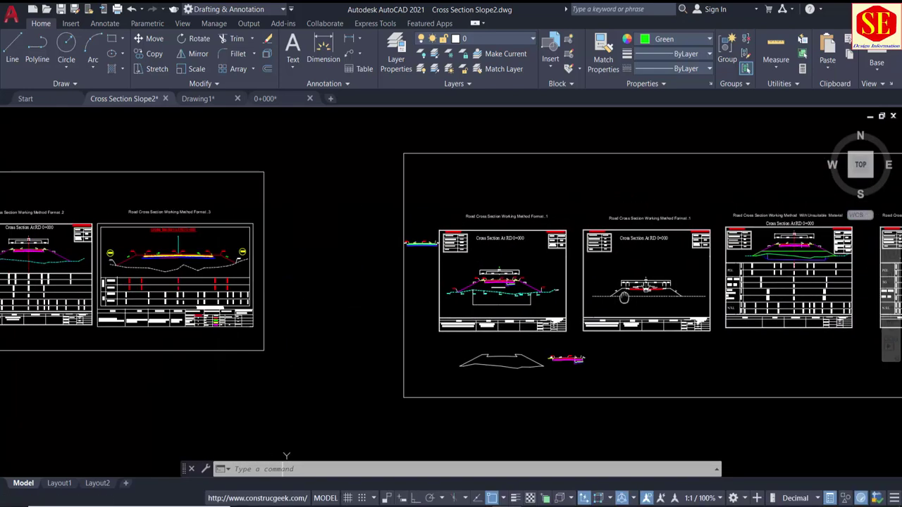
pyautogui.scroll(1, 627, 286)
pyautogui.moveTo(366, 282); pyautogui.dragTo(624, 282, button='middle')
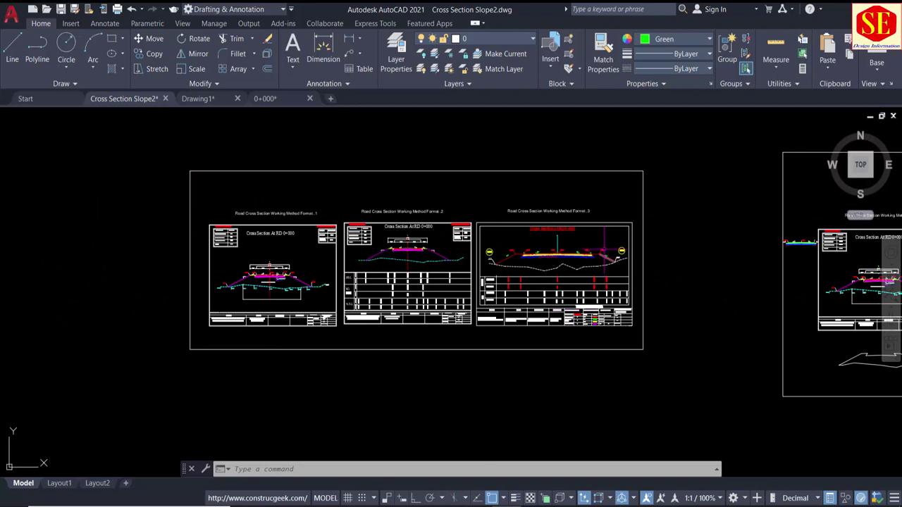
# Step: Switch on the Grids line V layer from the layer list so the RD 0+000 gridlines reappear
pyautogui.click(480, 39)
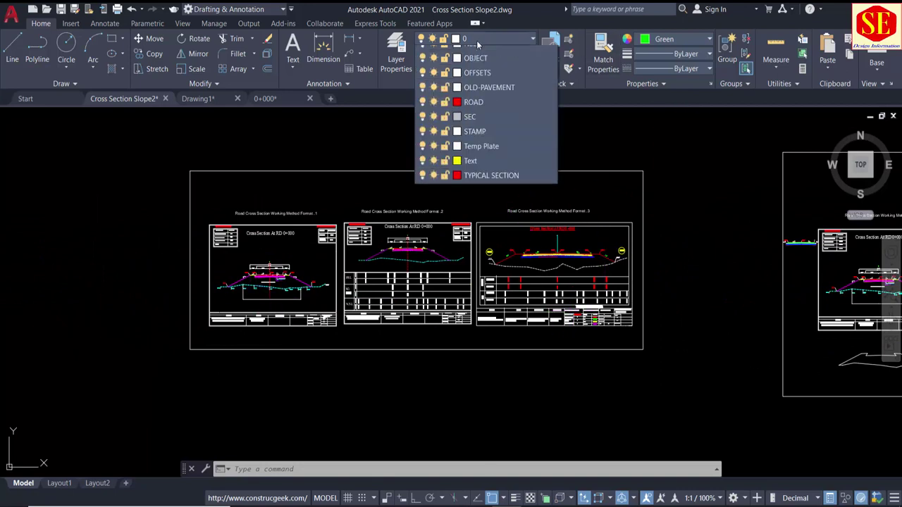
pyautogui.click(422, 141)
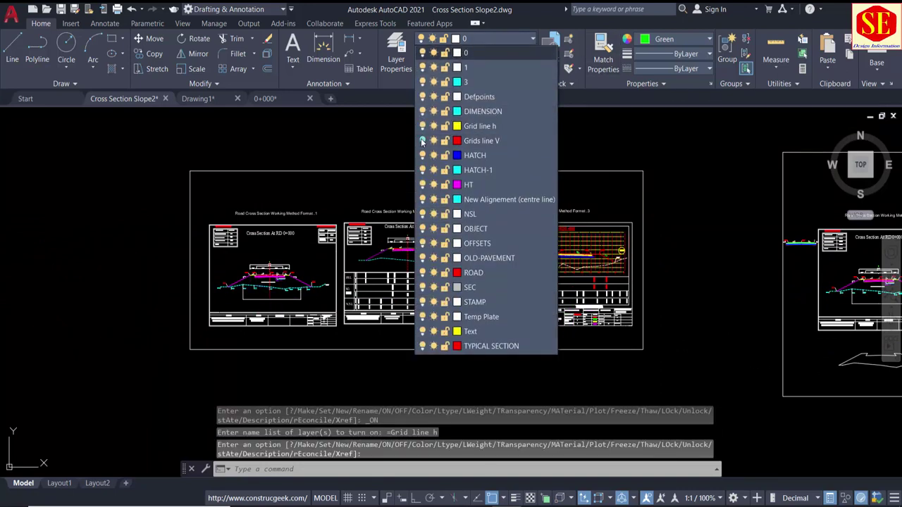
pyautogui.scroll(4, 516, 279)
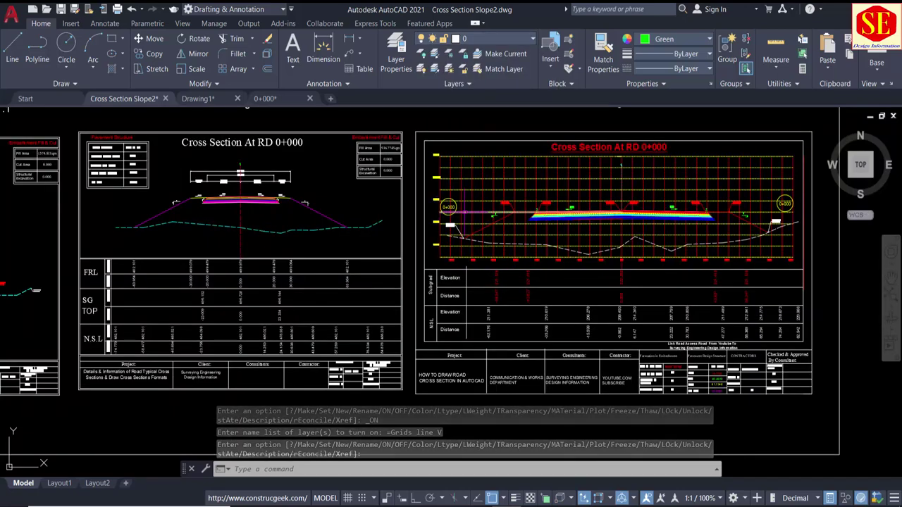
pyautogui.scroll(-2, 468, 214)
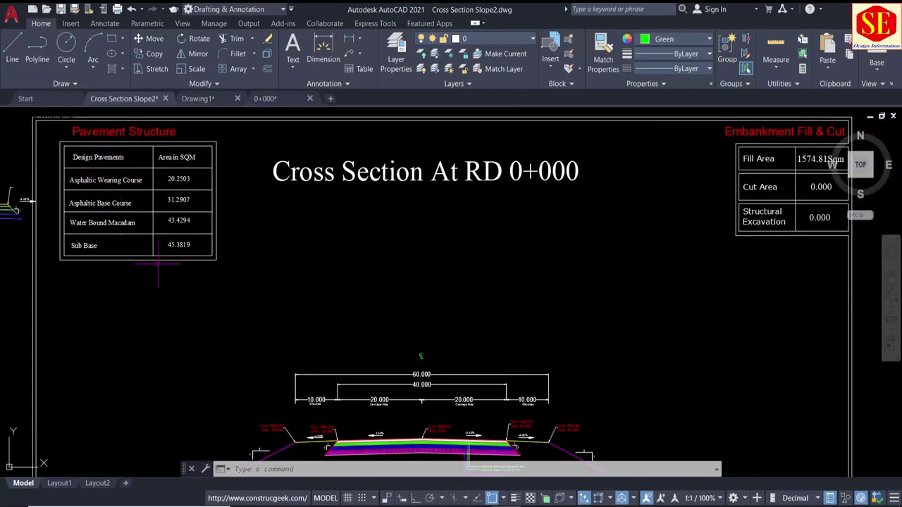
# Step: Pan and zoom across the RD 0+000 sheets to reach the IPC Embankment Filling sheet
pyautogui.moveTo(768, 200); pyautogui.dragTo(553, 195, button='middle')
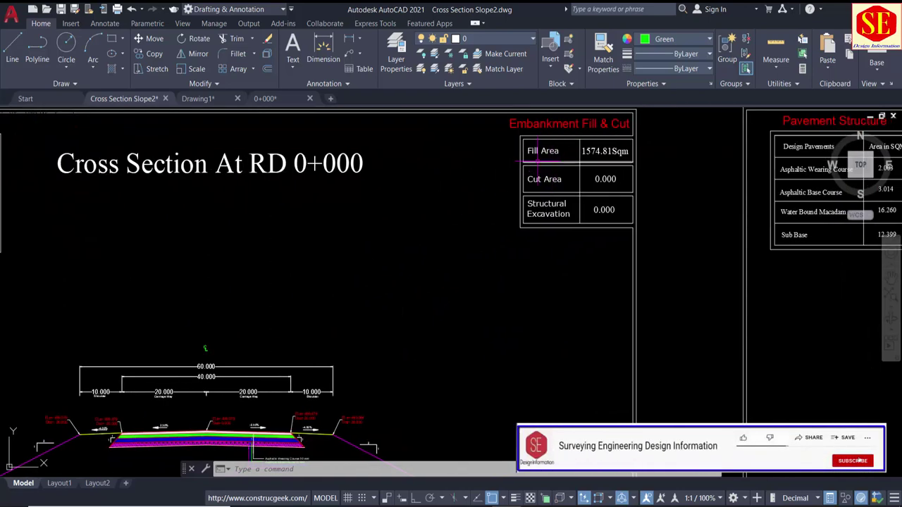
pyautogui.scroll(-2, 353, 199)
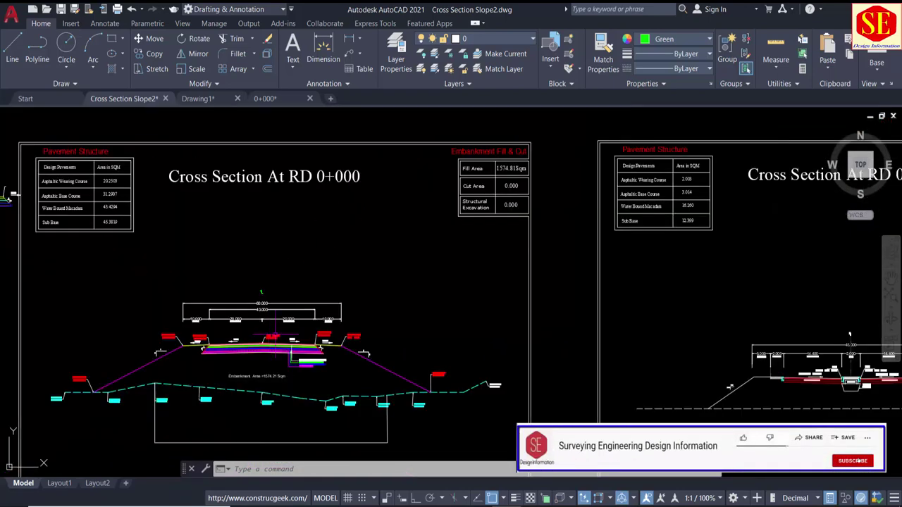
pyautogui.moveTo(611, 259); pyautogui.dragTo(305, 259, button='middle')
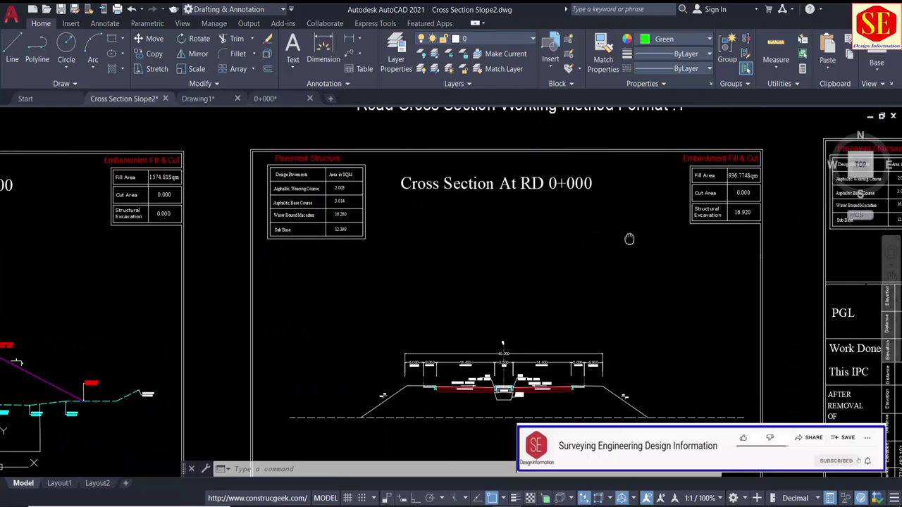
pyautogui.moveTo(628, 238); pyautogui.dragTo(492, 210, button='middle')
pyautogui.scroll(-2, 368, 317)
pyautogui.moveTo(549, 212); pyautogui.dragTo(366, 212, button='middle')
pyautogui.scroll(2, 544, 163)
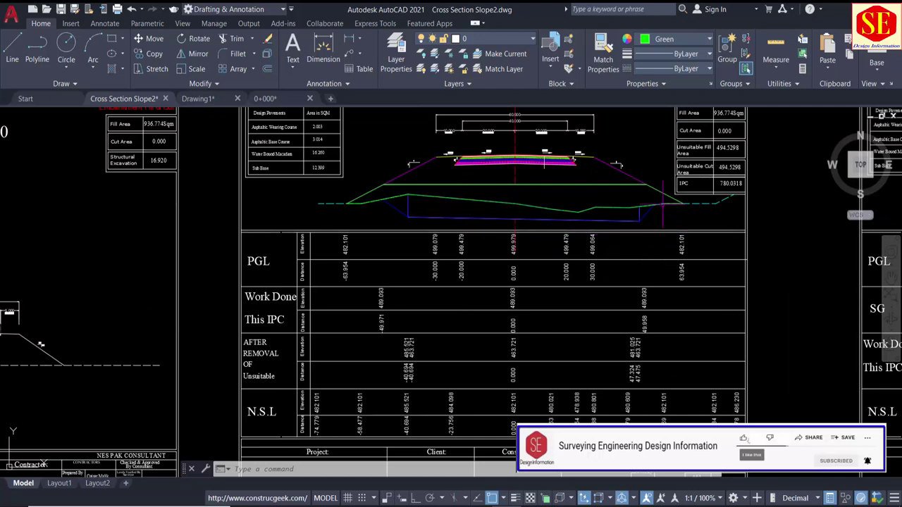
pyautogui.moveTo(514, 215); pyautogui.dragTo(374, 252, button='middle')
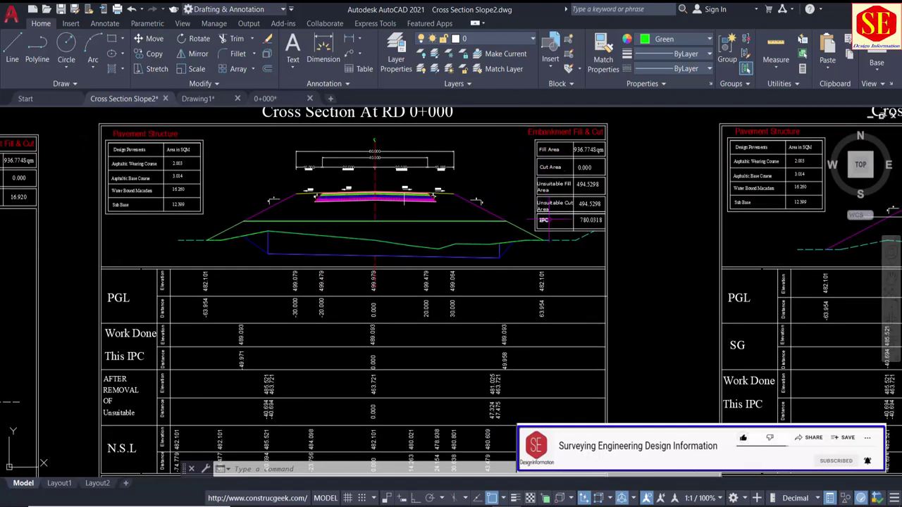
pyautogui.scroll(2, 421, 200)
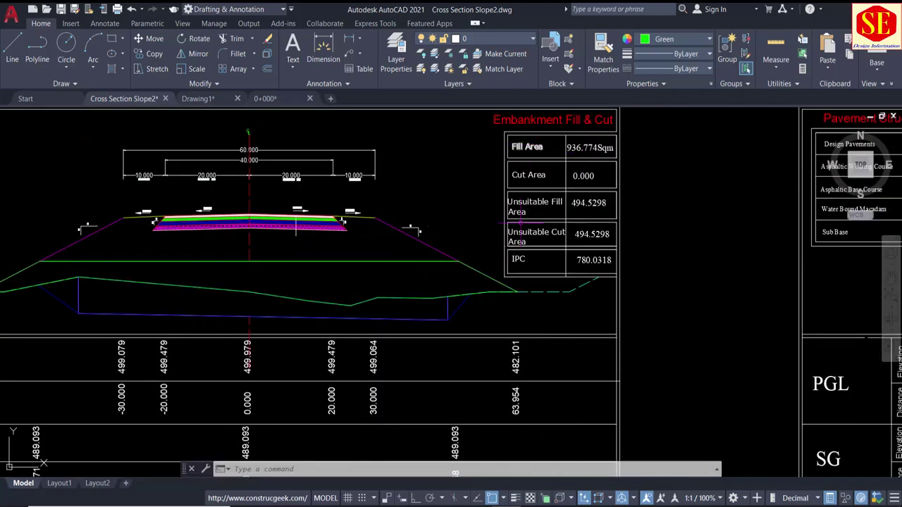
pyautogui.scroll(-4, 222, 212)
pyautogui.moveTo(539, 212); pyautogui.dragTo(414, 209, button='middle')
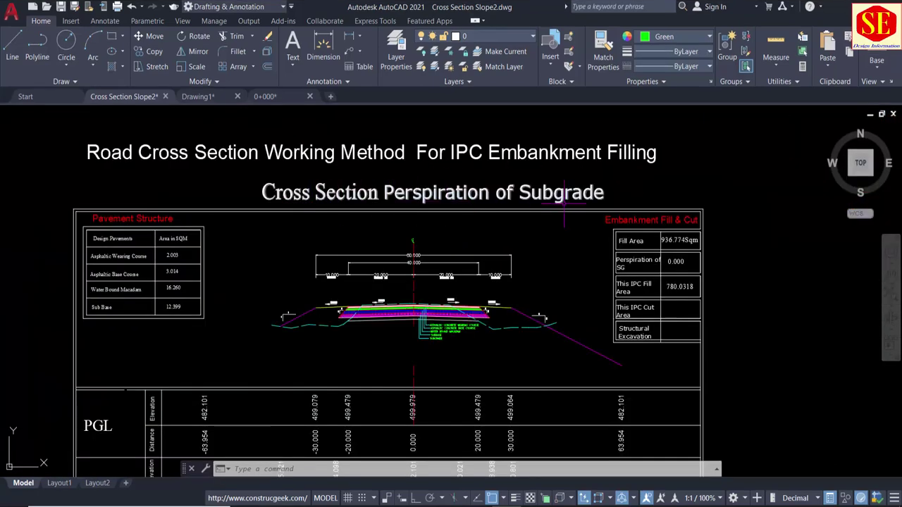
# Step: Inspect the dashed cyan ground line and the white line beneath the pavement by selecting each
pyautogui.scroll(1, 430, 345)
pyautogui.scroll(3, 429, 346)
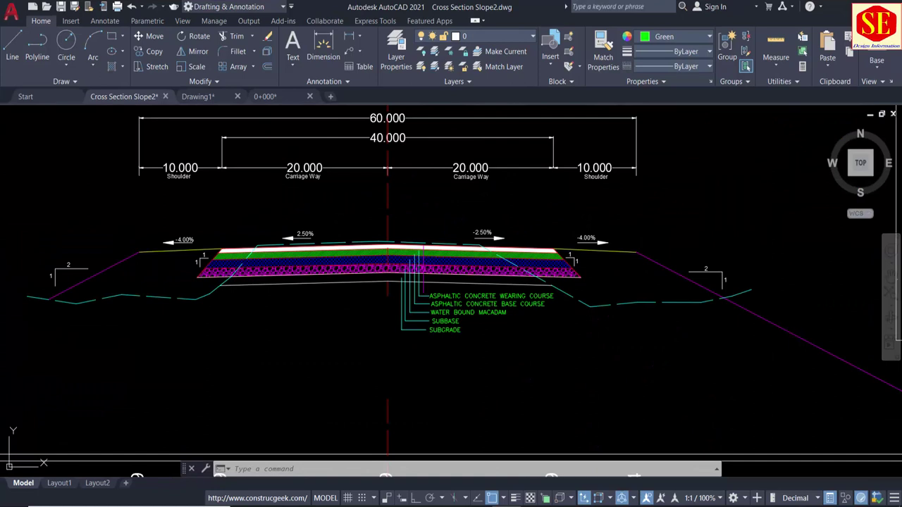
pyautogui.scroll(1, 423, 254)
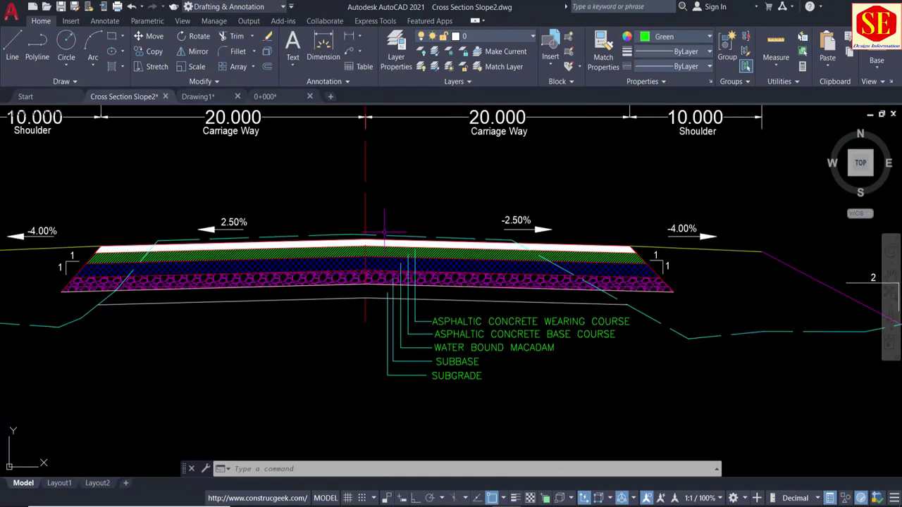
pyautogui.click(384, 232)
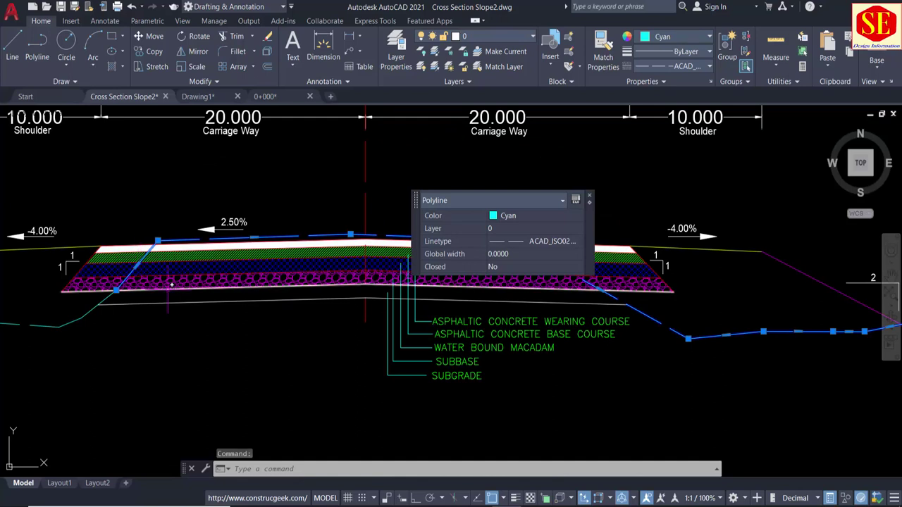
pyautogui.press('Escape')
pyautogui.press('Escape')
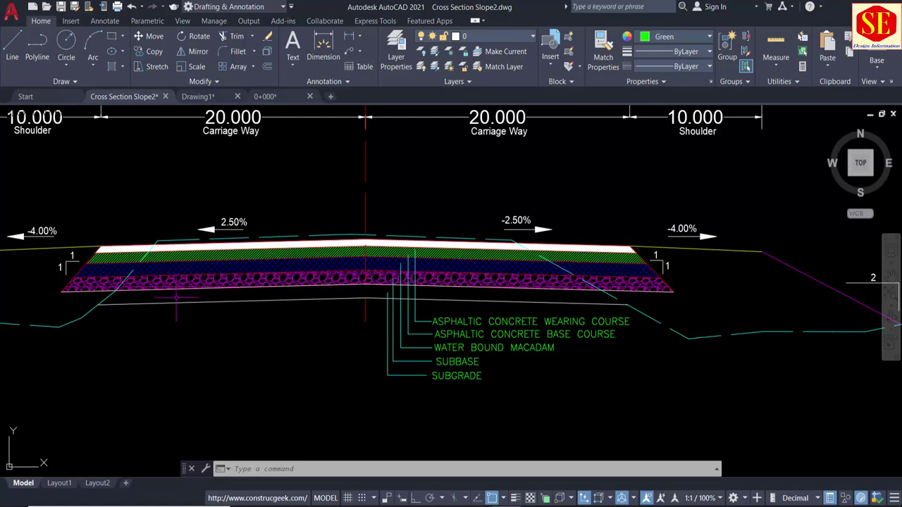
pyautogui.moveTo(303, 253); pyautogui.dragTo(317, 217, button='middle')
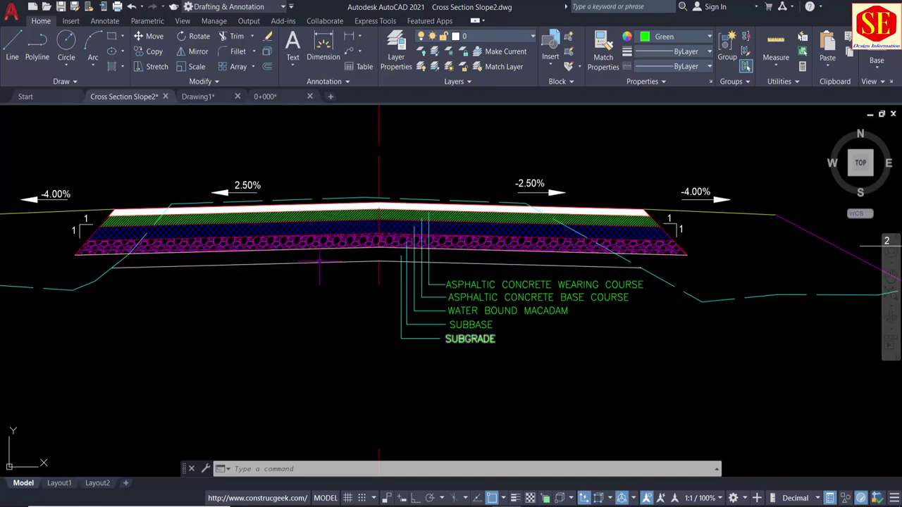
pyautogui.click(319, 263)
pyautogui.press('Escape')
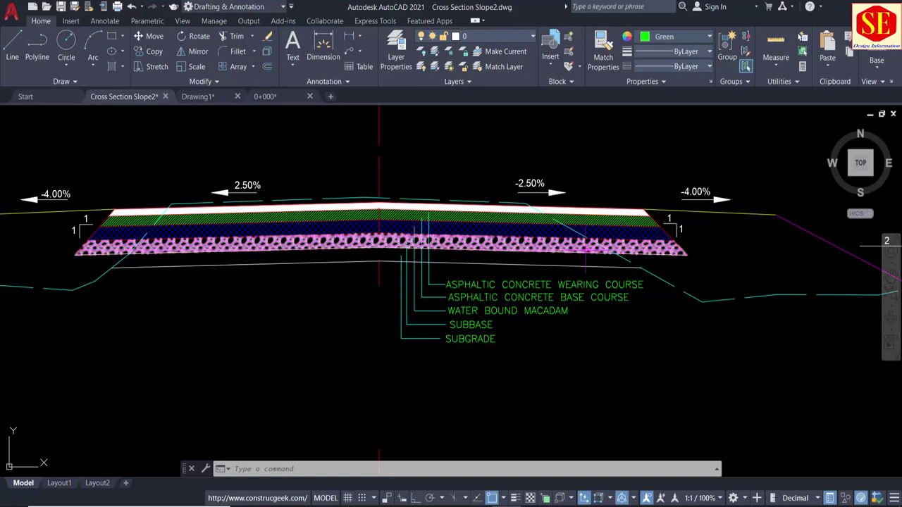
pyautogui.click(642, 272)
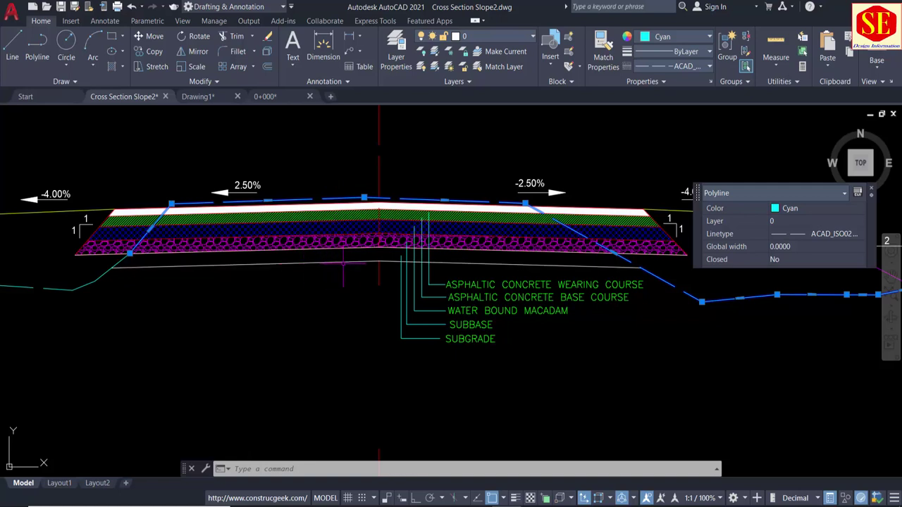
pyautogui.press('Escape')
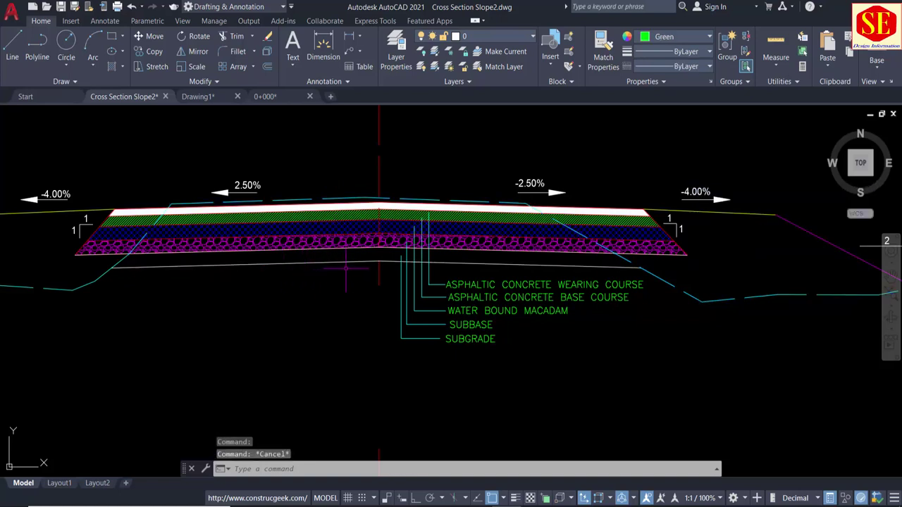
# Step: Start the COPY command with CO
pyautogui.write('co')
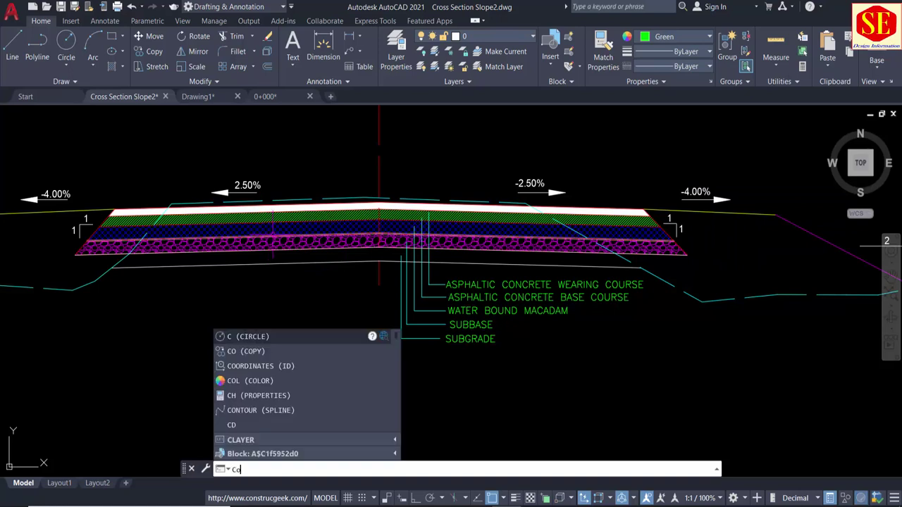
pyautogui.press('Return')
pyautogui.scroll(-1, 384, 183)
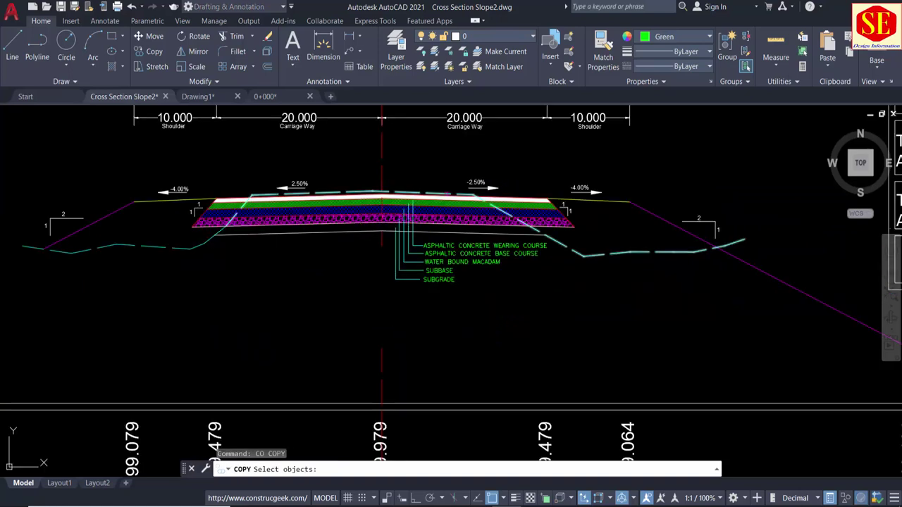
# Step: Select the cyan ground line and white line for copying, set a base point, then cancel
pyautogui.click(522, 224)
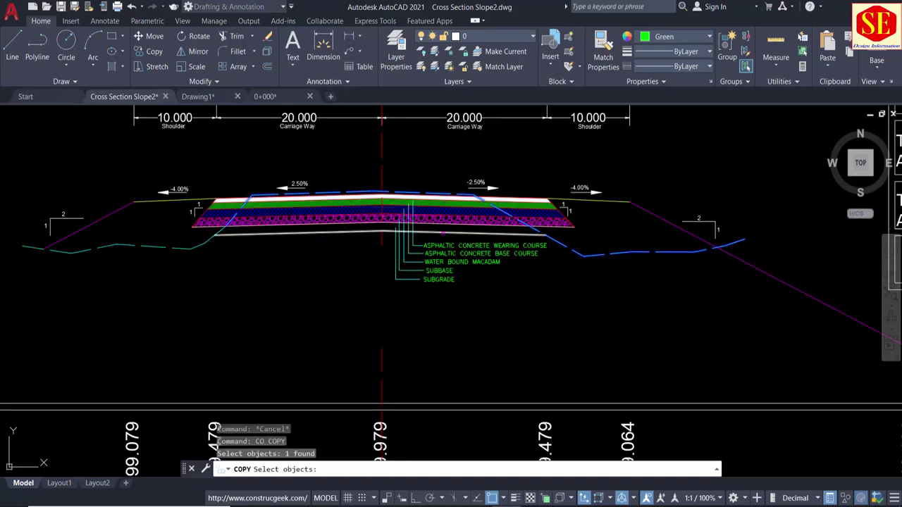
pyautogui.click(442, 231)
pyautogui.press('Return')
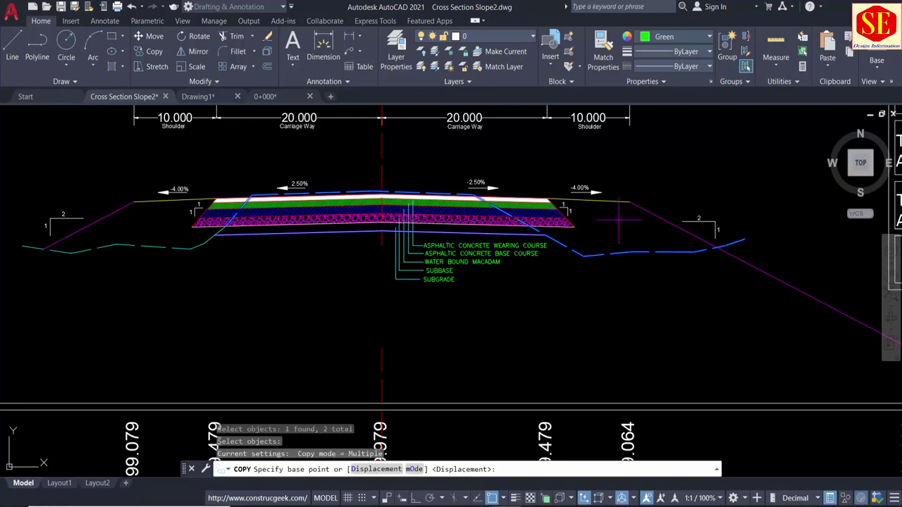
pyautogui.click(620, 221)
pyautogui.scroll(-2, 614, 211)
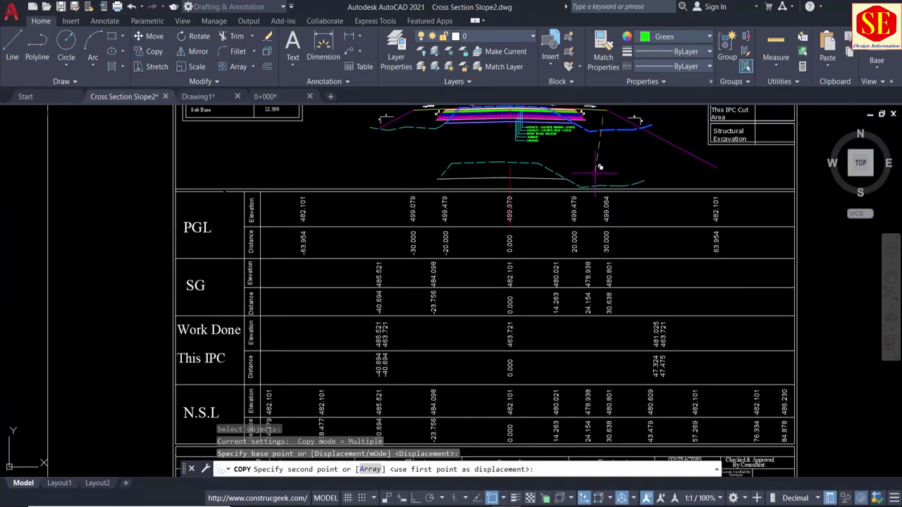
pyautogui.press('Escape')
pyautogui.scroll(3, 436, 202)
pyautogui.scroll(2, 436, 202)
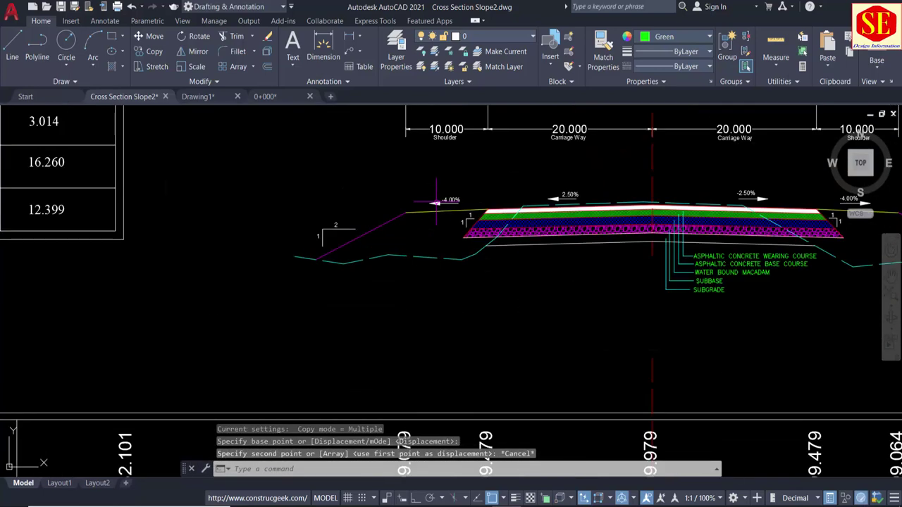
# Step: Copy the cyan ground line and cyan pavement line into the empty space beside the sheet
pyautogui.write('co')
pyautogui.press('Return')
pyautogui.click(473, 249)
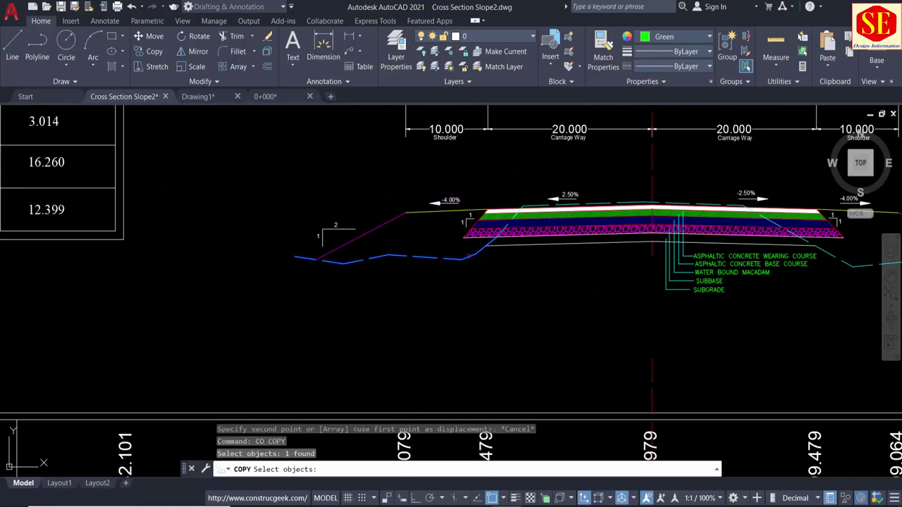
pyautogui.click(638, 203)
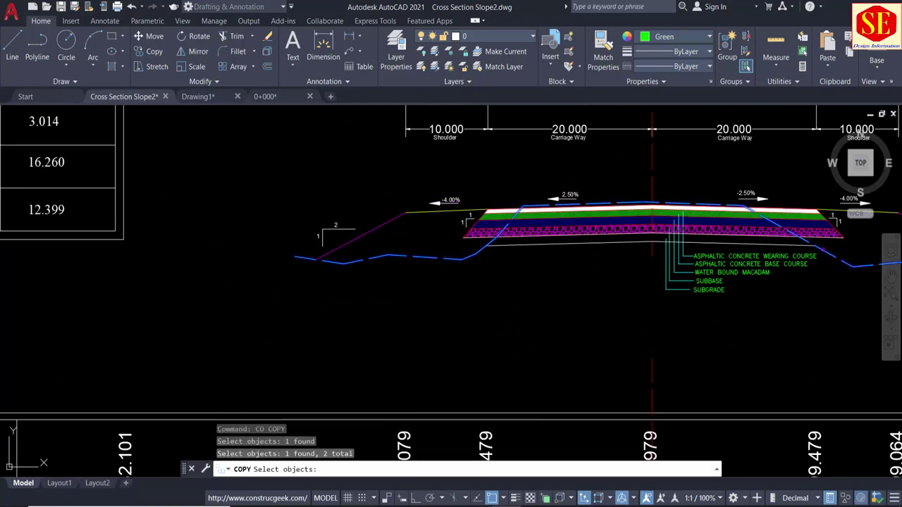
pyautogui.press('Return')
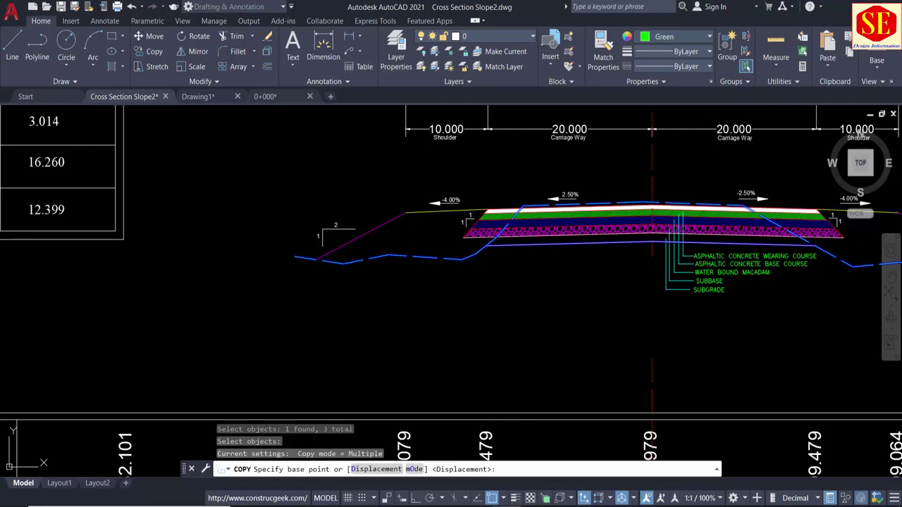
pyautogui.click(562, 242)
pyautogui.scroll(-6, 562, 242)
pyautogui.moveTo(562, 242); pyautogui.dragTo(534, 116, button='middle')
pyautogui.moveTo(680, 198); pyautogui.dragTo(382, 253, button='middle')
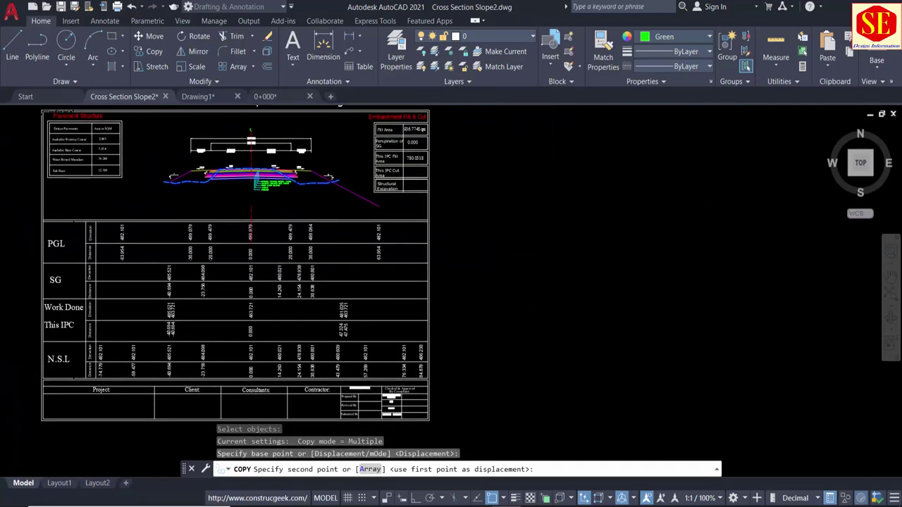
pyautogui.click(506, 208)
pyautogui.press('Escape')
pyautogui.scroll(3, 523, 202)
pyautogui.scroll(3, 473, 225)
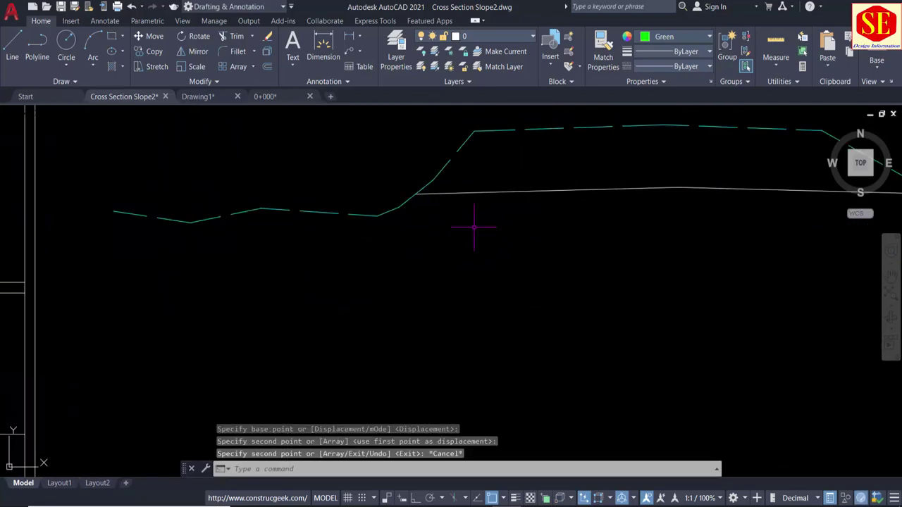
pyautogui.moveTo(473, 226)
pyautogui.mouseDown(button='middle')
pyautogui.moveTo(542, 246)
pyautogui.moveTo(399, 273)
pyautogui.mouseUp(button='middle')
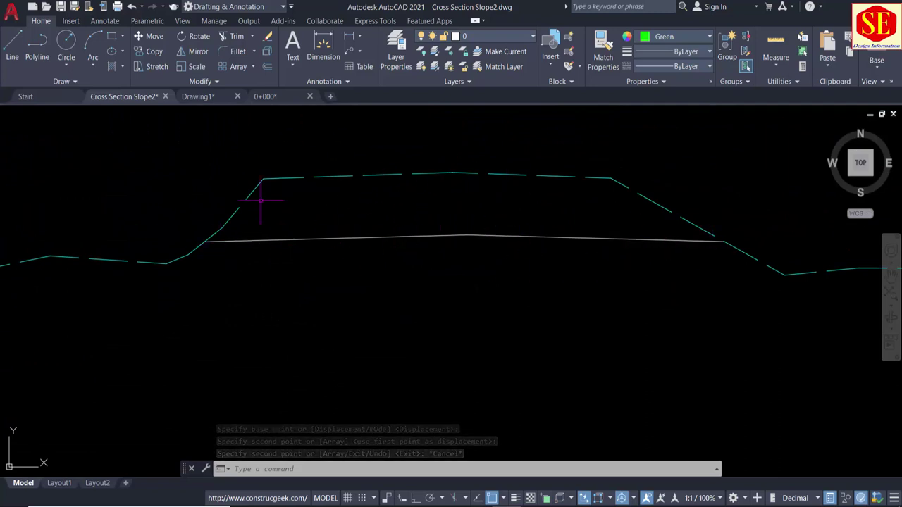
# Step: Create a closed boundary from a point picked between the two copied lines
pyautogui.write('b')
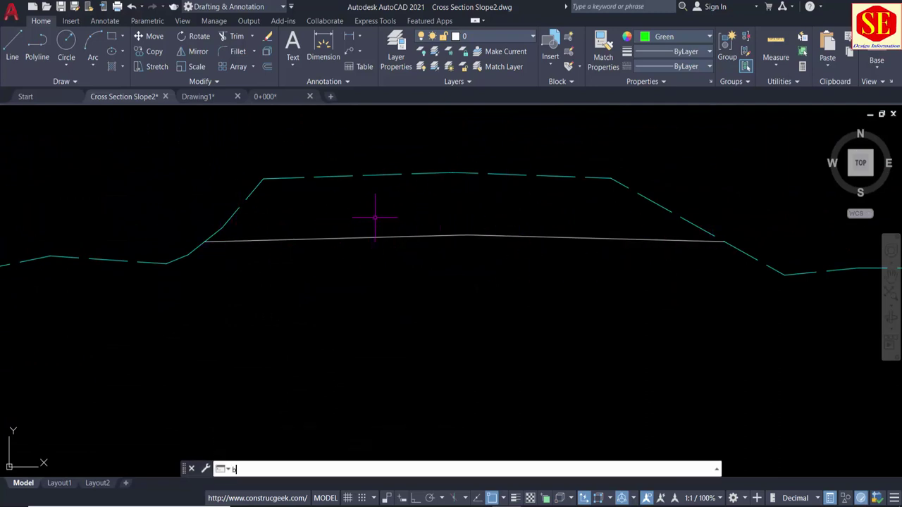
pyautogui.press('Return')
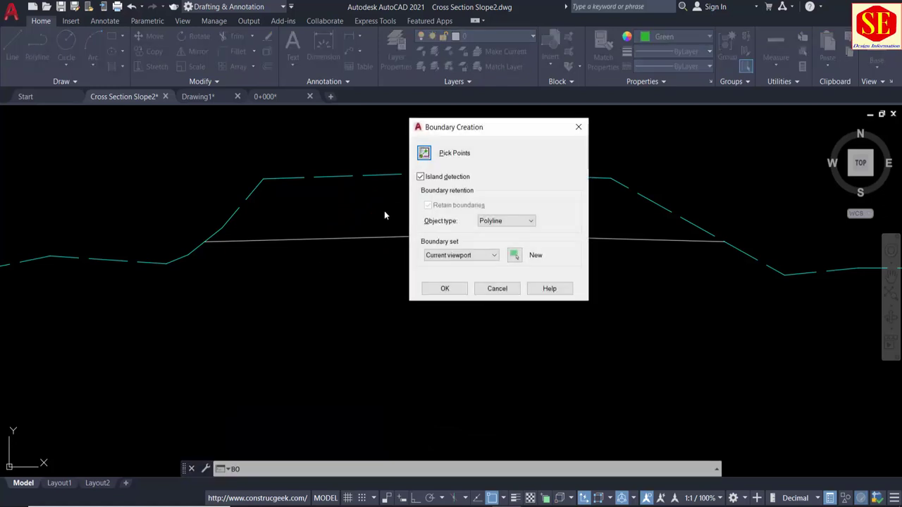
pyautogui.click(425, 162)
pyautogui.click(343, 209)
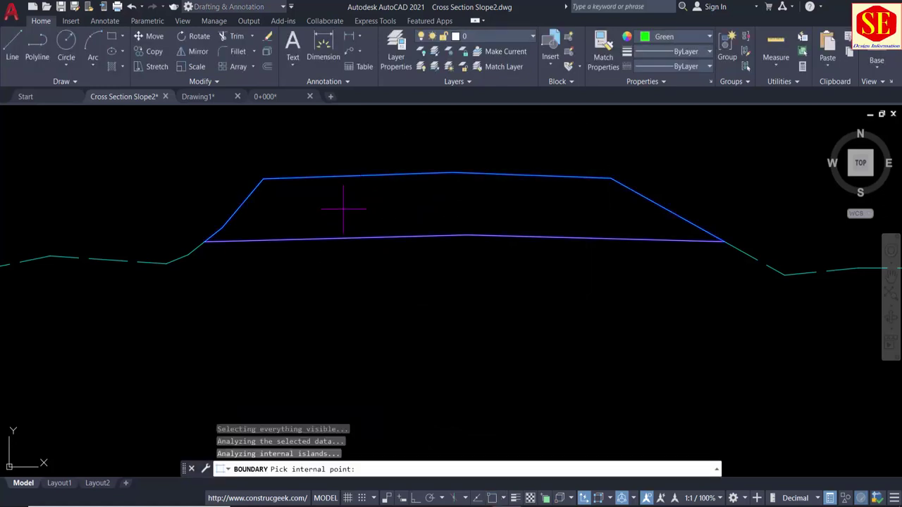
pyautogui.press('Return')
# Step: List the new boundary with LI and copy its area value 150.8509
pyautogui.click(408, 237)
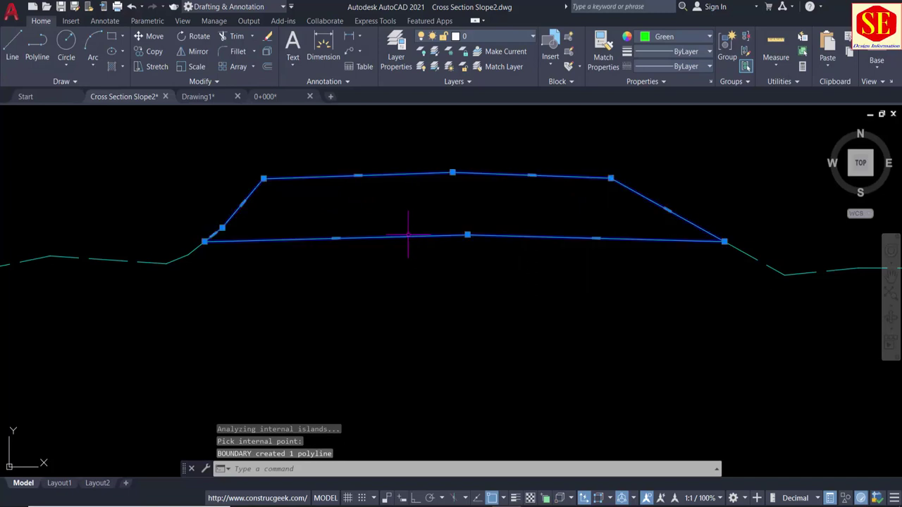
pyautogui.write('LI')
pyautogui.press('Return')
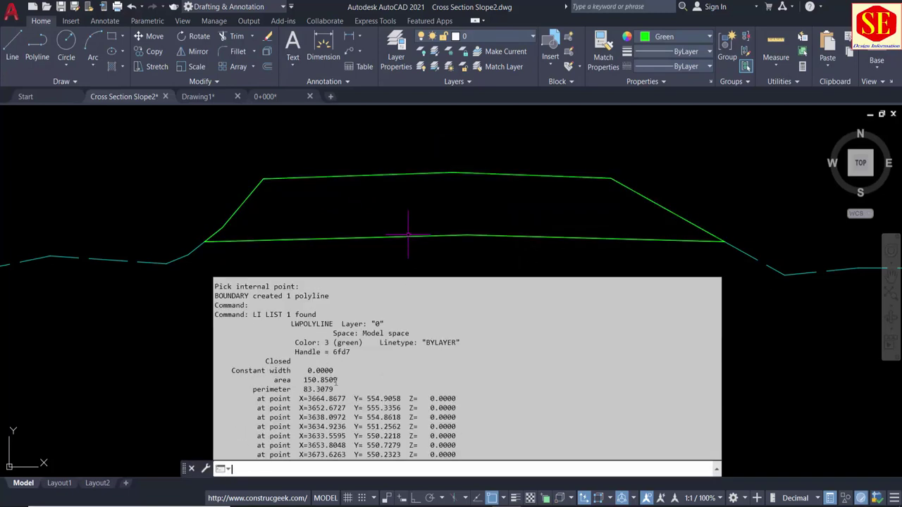
pyautogui.click(331, 380)
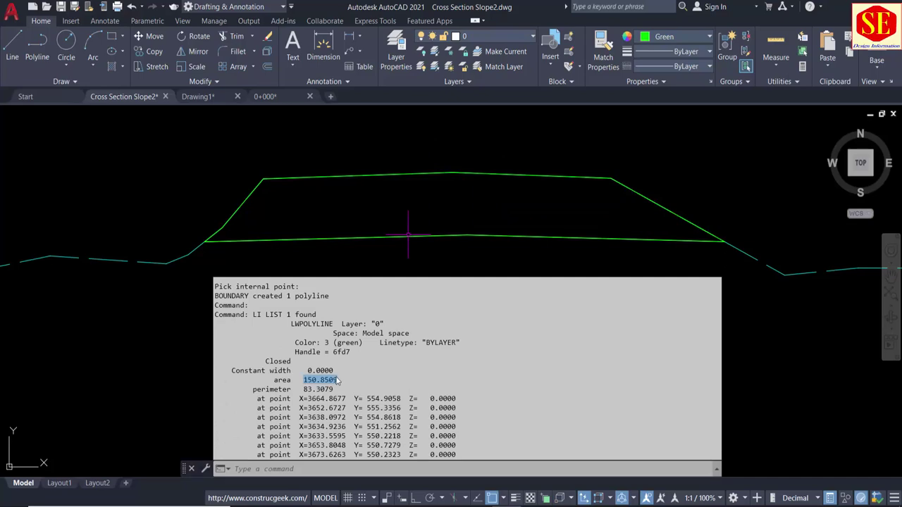
pyautogui.rightClick(337, 380)
pyautogui.click(374, 292)
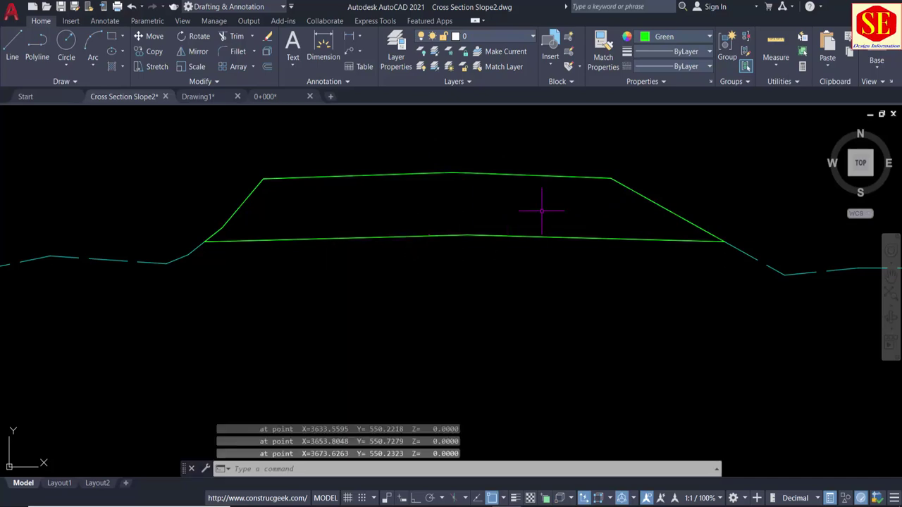
pyautogui.scroll(-5, 541, 210)
pyautogui.scroll(5, 522, 184)
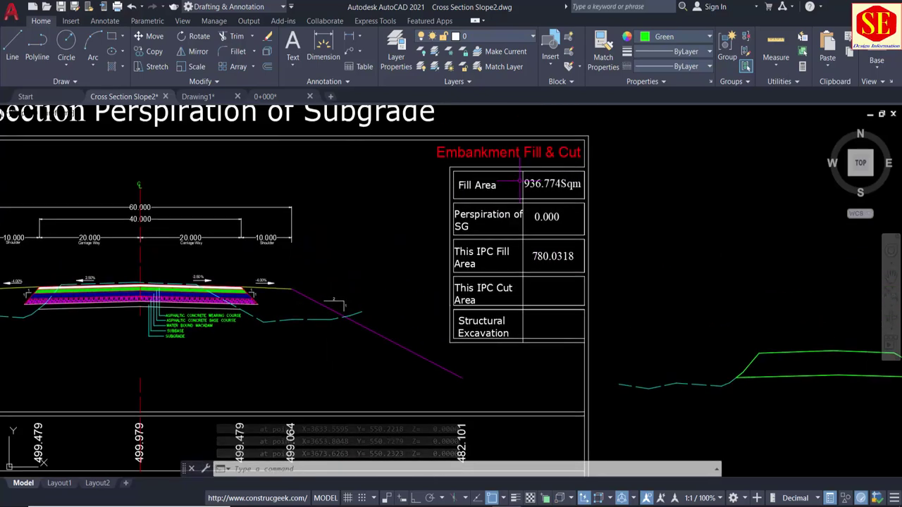
# Step: Replace 0.000 in the Perspiration of SG cell with the pasted value 150.8509
pyautogui.scroll(2, 528, 188)
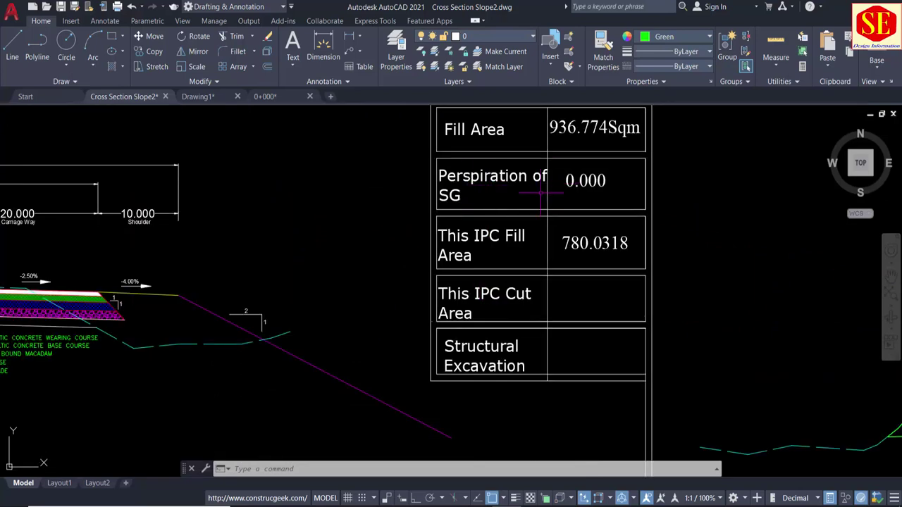
pyautogui.doubleClick(596, 185)
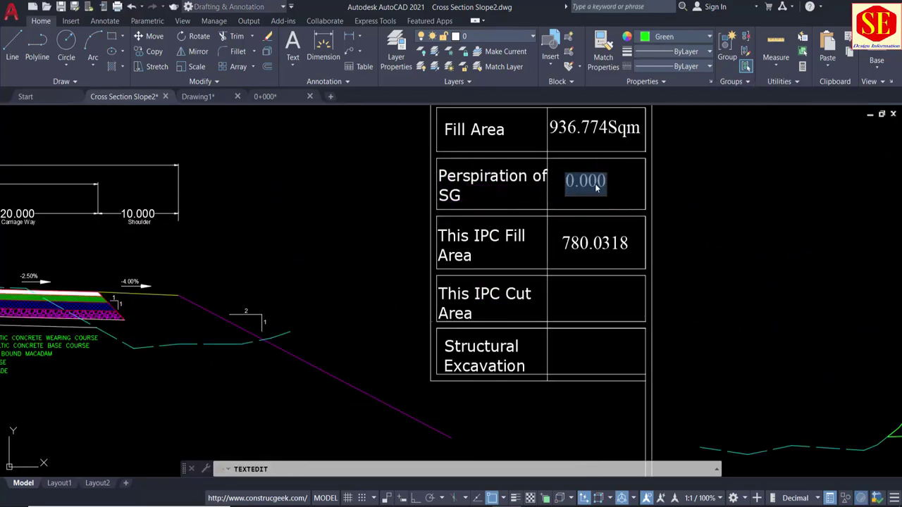
pyautogui.write('150.8509')
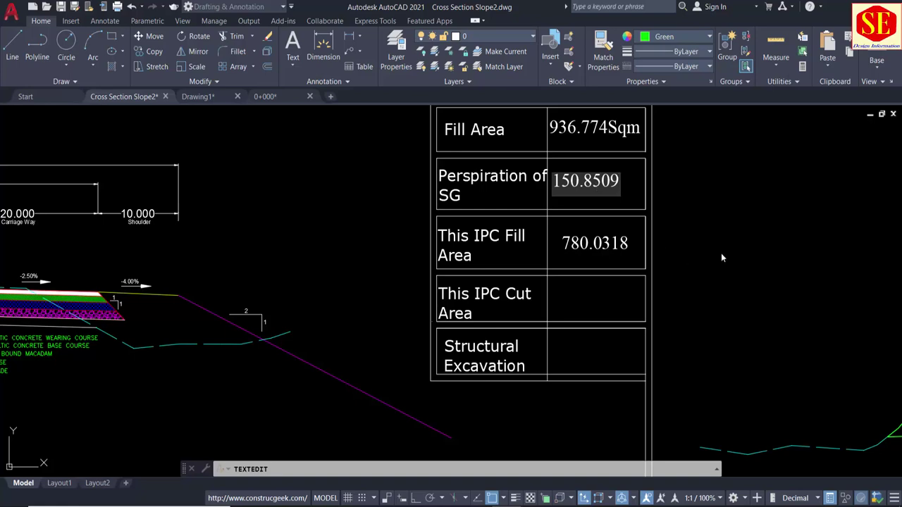
pyautogui.click(723, 258)
pyautogui.press('Escape')
pyautogui.scroll(-5, 572, 191)
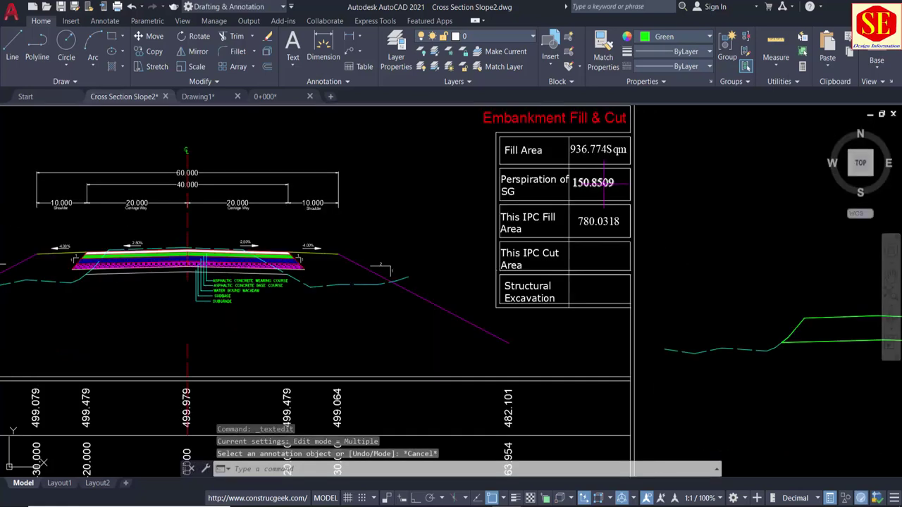
pyautogui.scroll(2, 572, 190)
pyautogui.scroll(2, 430, 282)
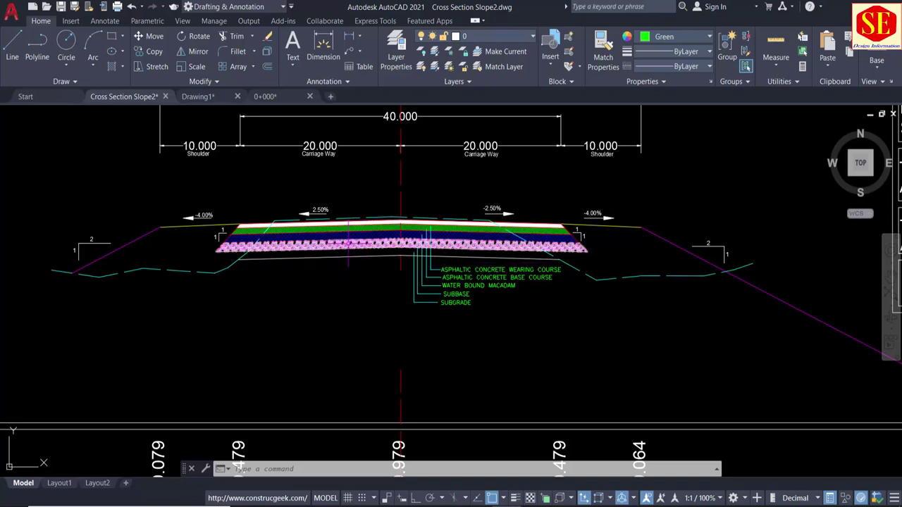
pyautogui.scroll(-2, 301, 272)
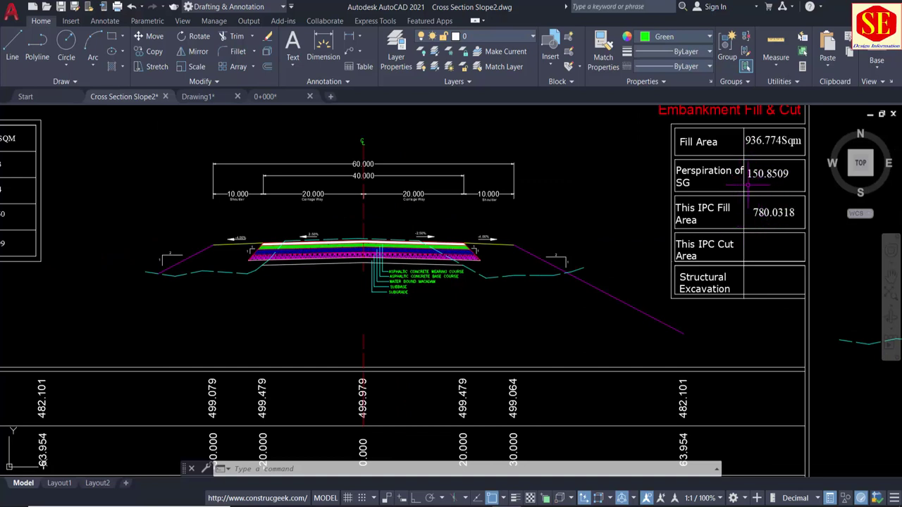
pyautogui.scroll(3, 332, 275)
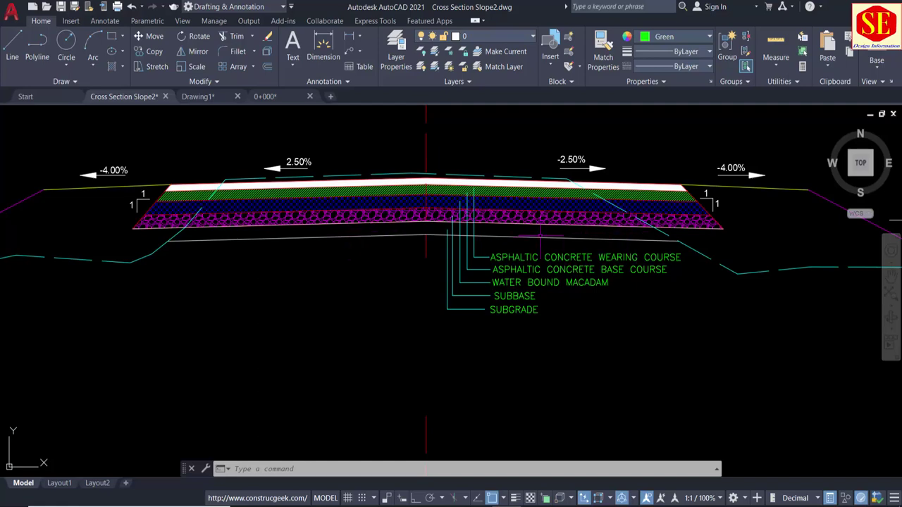
pyautogui.moveTo(540, 236); pyautogui.dragTo(339, 236, button='middle')
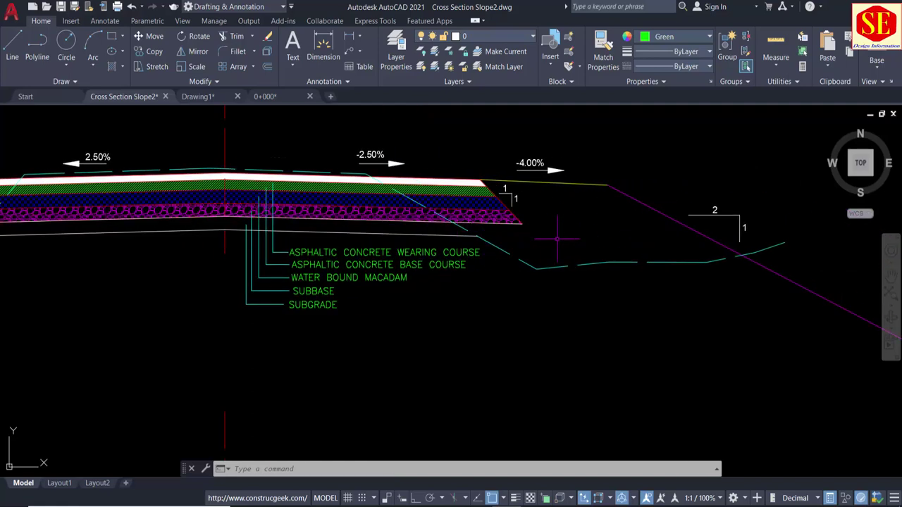
pyautogui.moveTo(172, 225); pyautogui.dragTo(506, 236, button='middle')
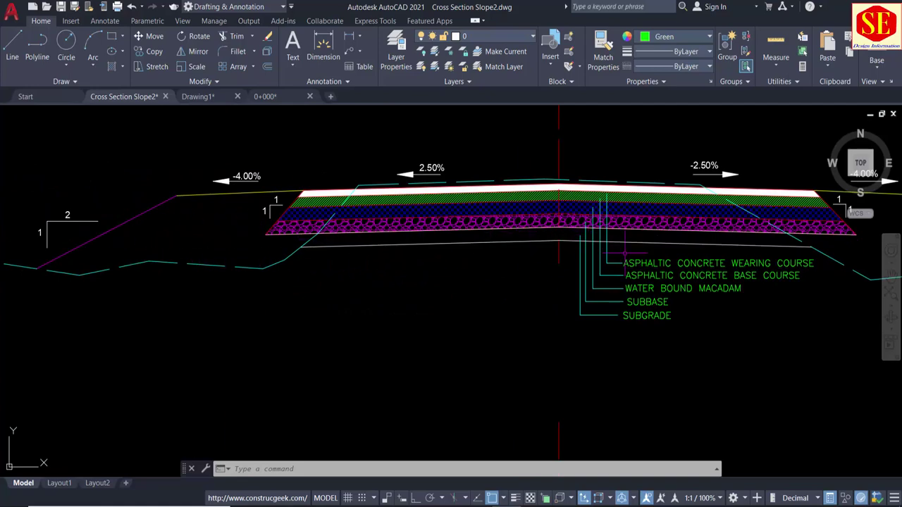
pyautogui.moveTo(624, 252); pyautogui.dragTo(460, 317, button='middle')
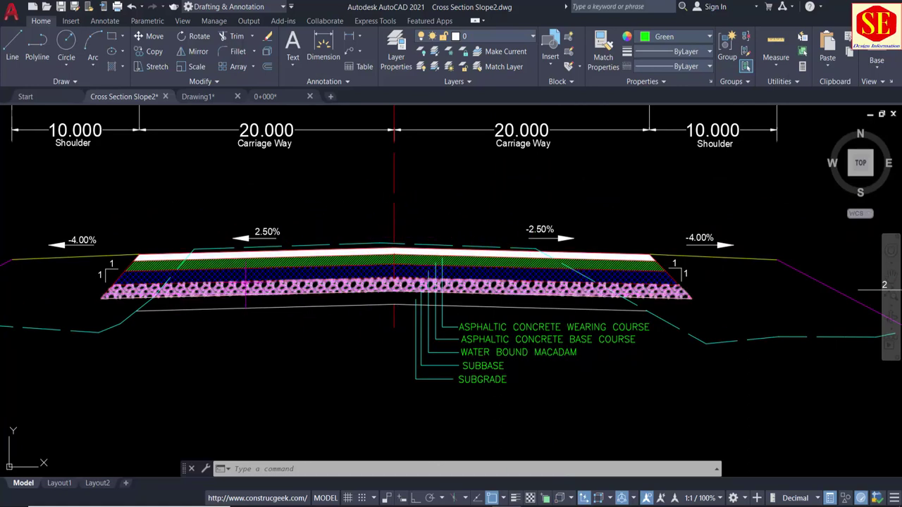
pyautogui.scroll(2, 246, 270)
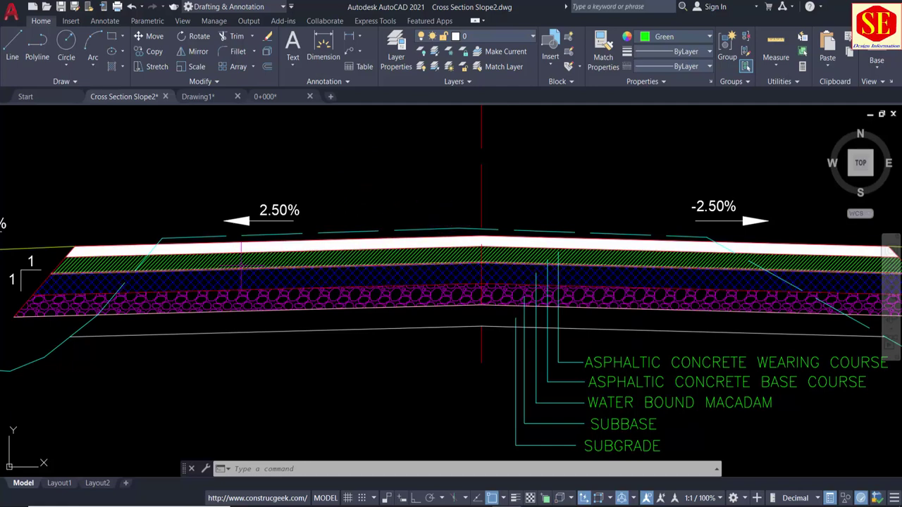
# Step: Draw a five-point line from the left pavement edge across the blue hatched layer to the right slope
pyautogui.write('l')
pyautogui.press('Return')
pyautogui.click(144, 301)
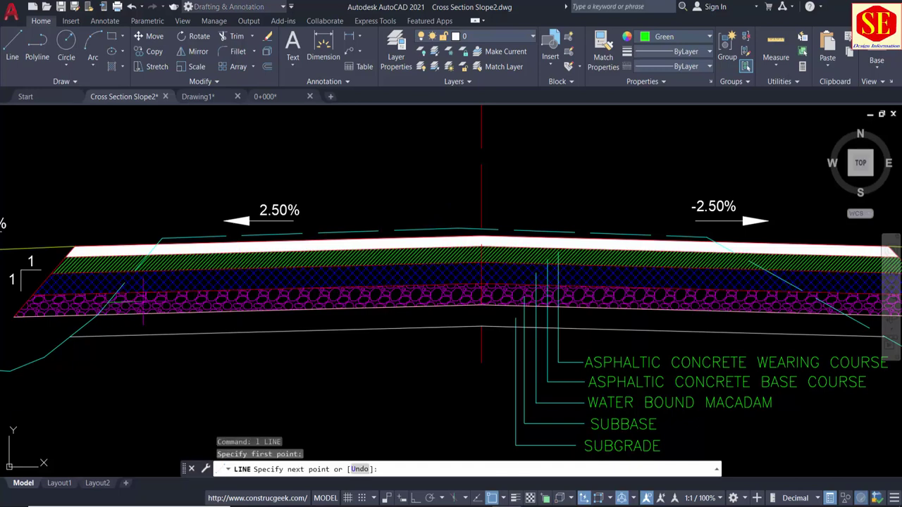
pyautogui.click(345, 272)
pyautogui.click(498, 270)
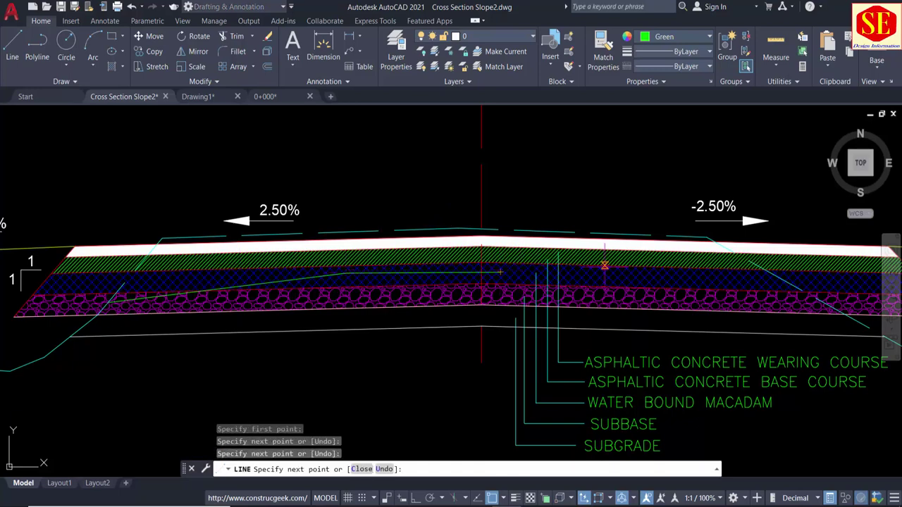
pyautogui.click(711, 279)
pyautogui.click(790, 290)
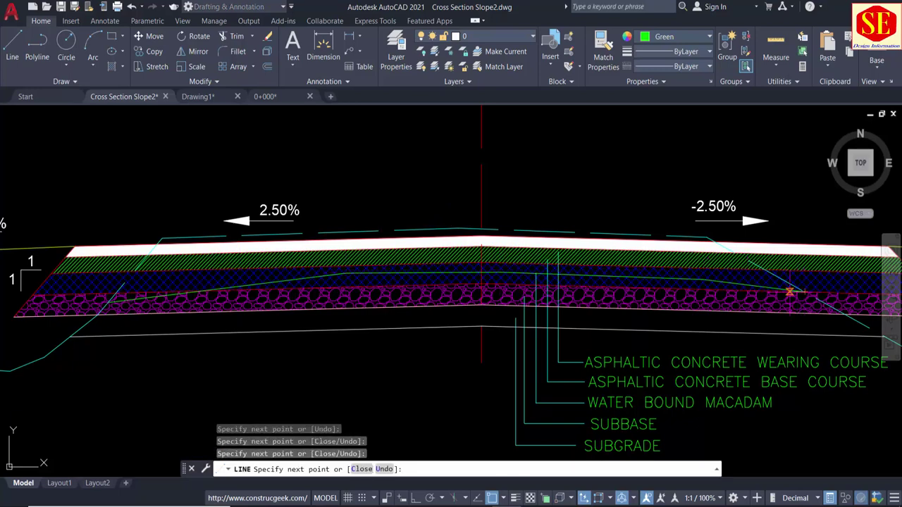
pyautogui.press('Escape')
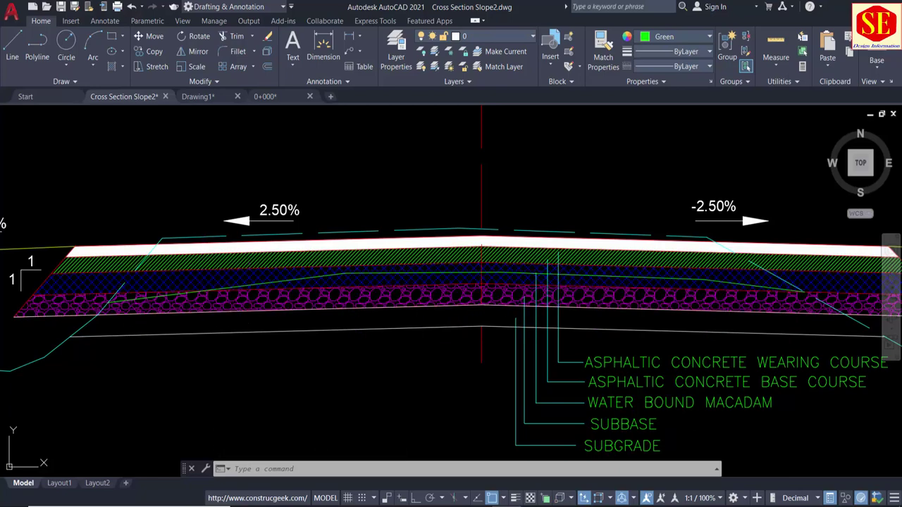
pyautogui.moveTo(688, 284); pyautogui.dragTo(607, 283, button='middle')
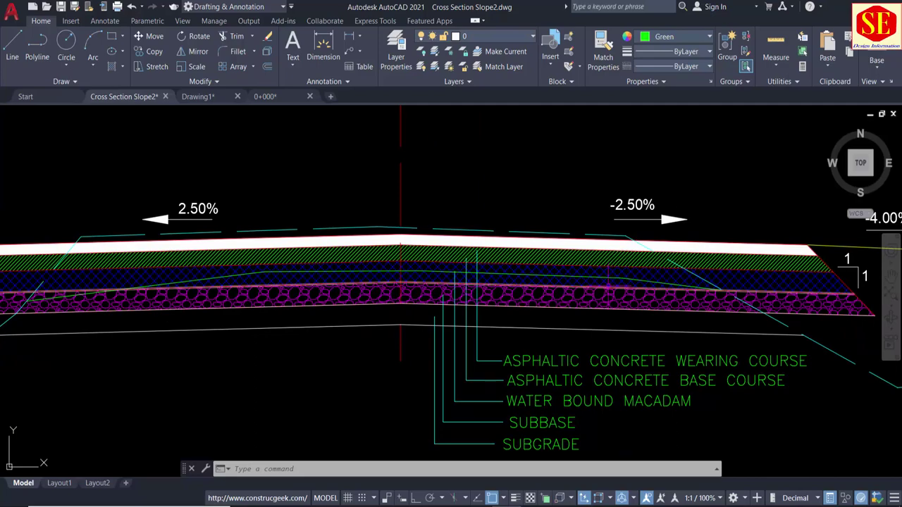
# Step: Zoom out past the Embankment Fill & Cut table to see the wider drawing
pyautogui.scroll(-5, 608, 284)
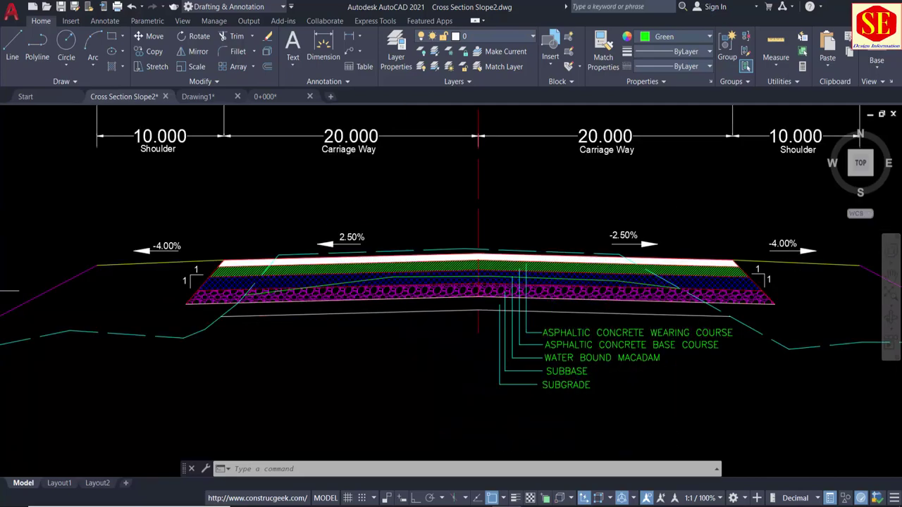
pyautogui.scroll(5, 526, 297)
pyautogui.scroll(-3, 426, 302)
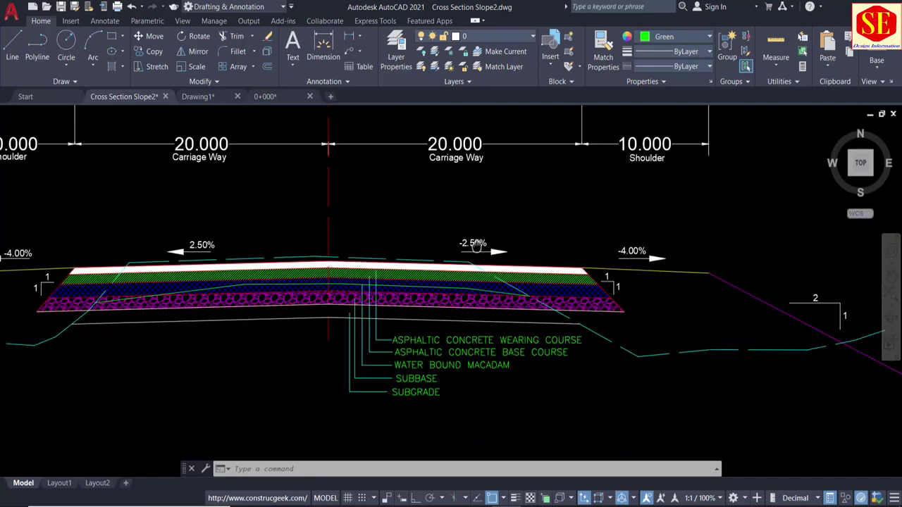
pyautogui.moveTo(423, 303); pyautogui.dragTo(274, 313, button='middle')
pyautogui.scroll(-2, 274, 313)
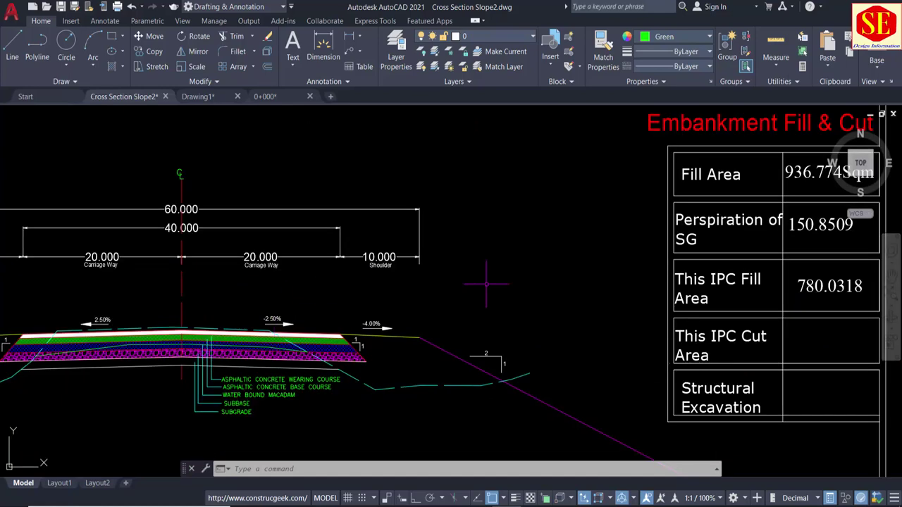
pyautogui.moveTo(675, 263); pyautogui.dragTo(494, 260, button='middle')
pyautogui.scroll(2, 649, 207)
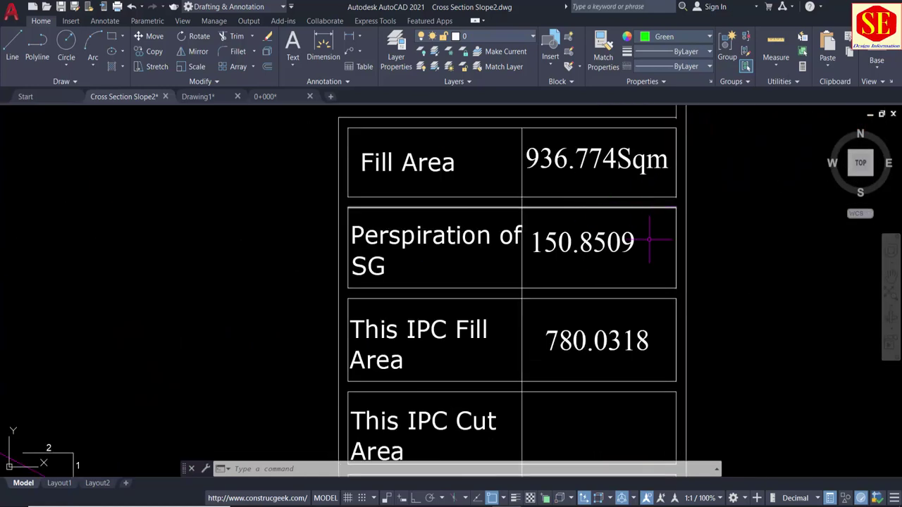
pyautogui.scroll(-3, 649, 239)
pyautogui.scroll(-2, 634, 226)
pyautogui.scroll(-2, 620, 215)
pyautogui.scroll(-2, 612, 209)
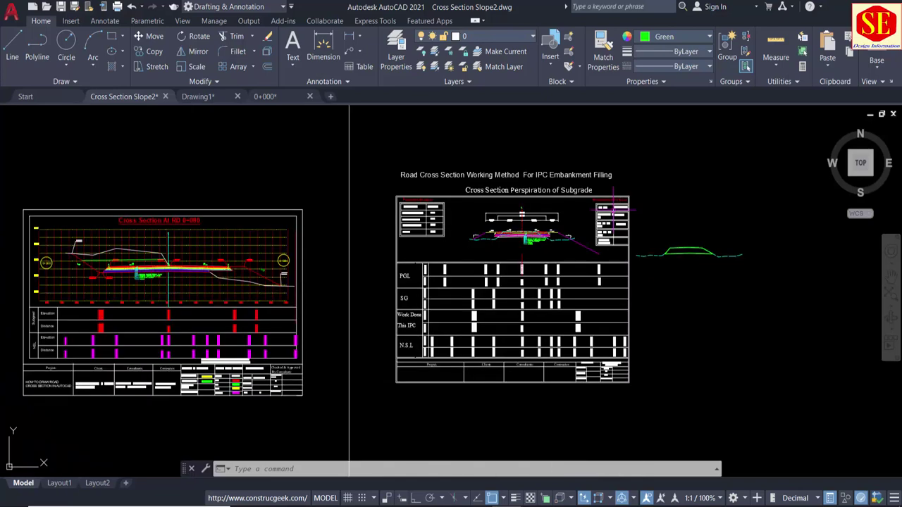
pyautogui.scroll(-2, 641, 227)
# Step: Pan left across the sheets and zoom in on the five Road Cross Section Typical Details drawings
pyautogui.moveTo(348, 247); pyautogui.dragTo(610, 249, button='middle')
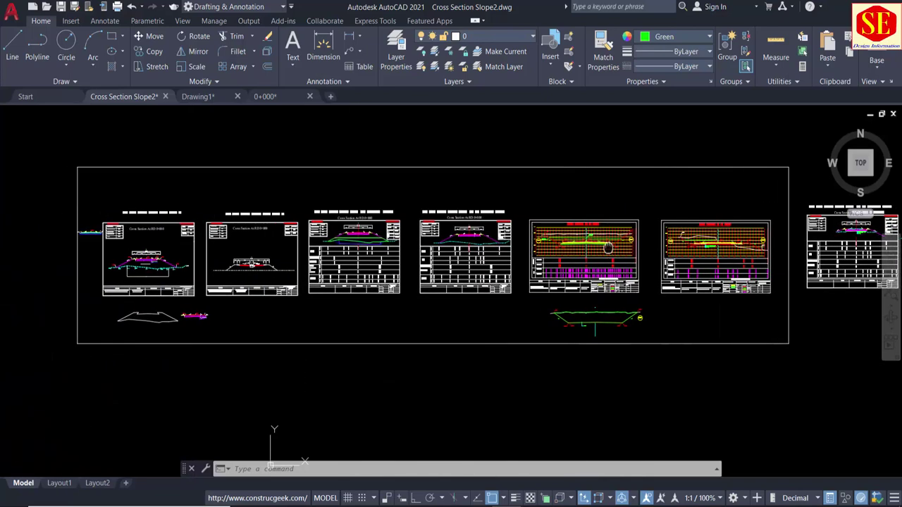
pyautogui.moveTo(161, 241); pyautogui.dragTo(553, 244, button='middle')
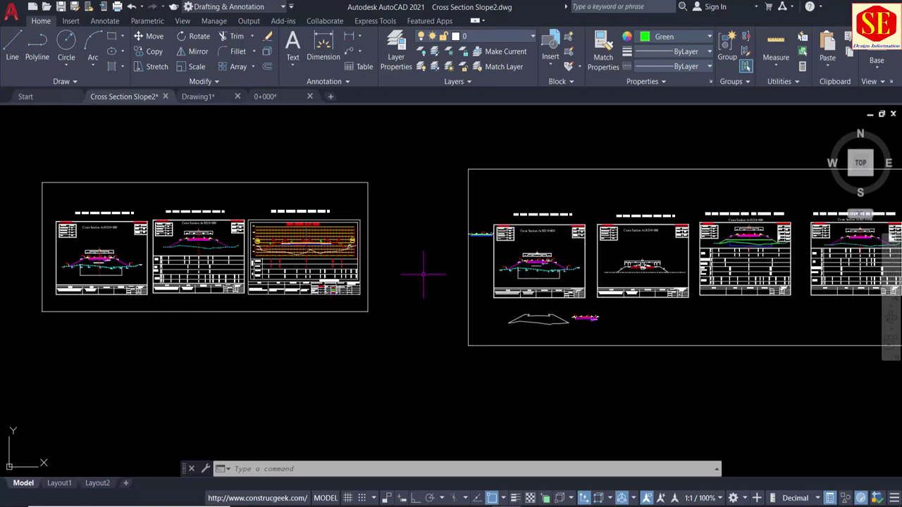
pyautogui.moveTo(134, 243)
pyautogui.mouseDown(button='middle')
pyautogui.moveTo(486, 247)
pyautogui.moveTo(324, 250)
pyautogui.mouseUp(button='middle')
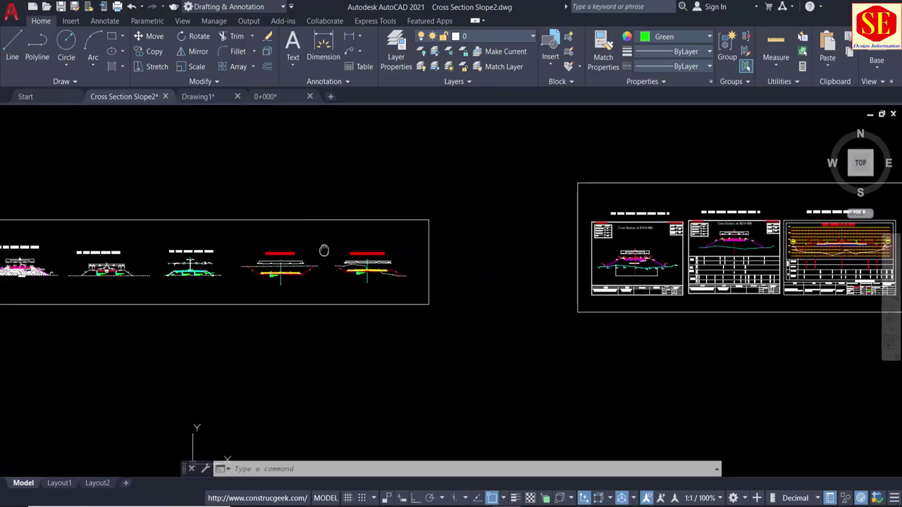
pyautogui.moveTo(155, 292); pyautogui.dragTo(227, 280, button='middle')
pyautogui.scroll(2, 221, 274)
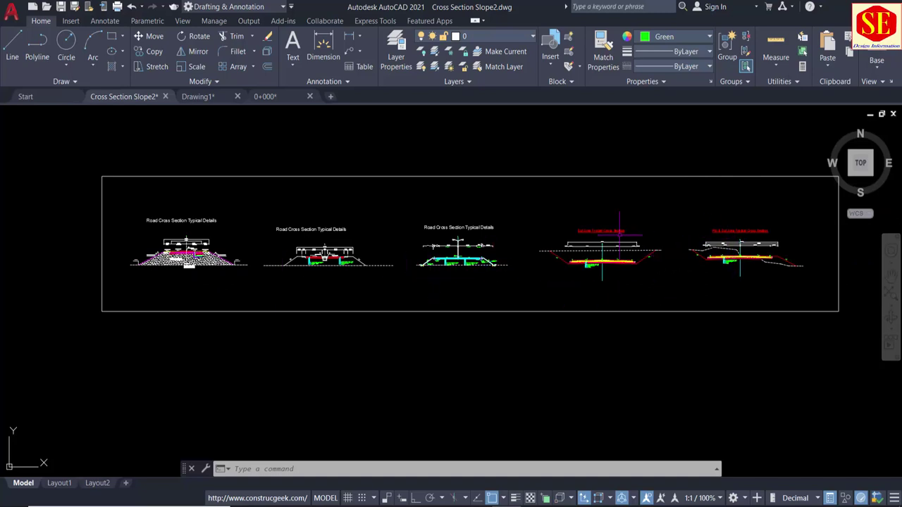
# Step: Pan right across the Working Method format sheets to the fifth sheet and profile
pyautogui.scroll(2, 401, 255)
pyautogui.scroll(1, 514, 261)
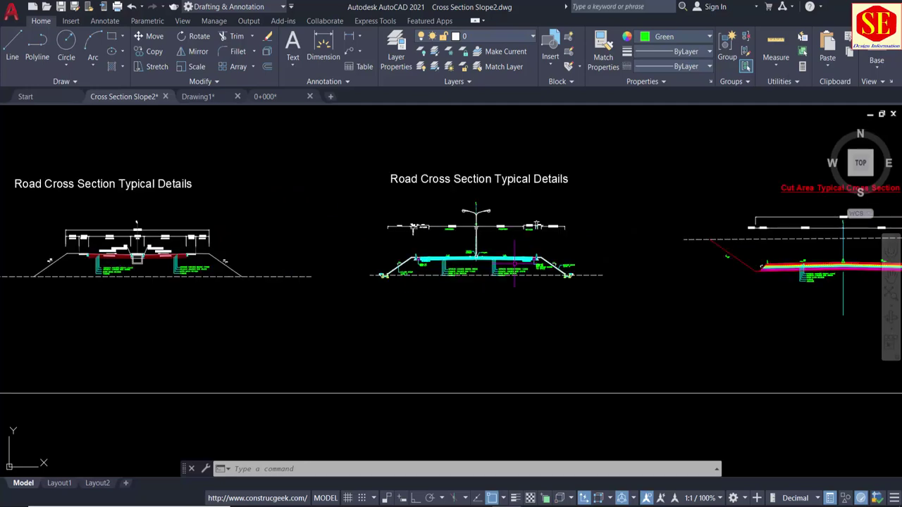
pyautogui.scroll(-4, 518, 260)
pyautogui.moveTo(677, 268); pyautogui.dragTo(254, 271, button='middle')
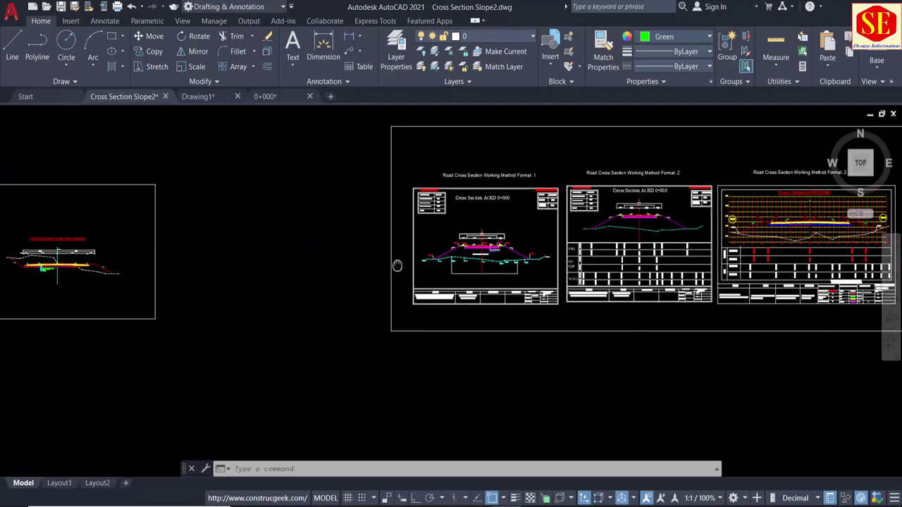
pyautogui.moveTo(683, 289); pyautogui.dragTo(543, 285, button='middle')
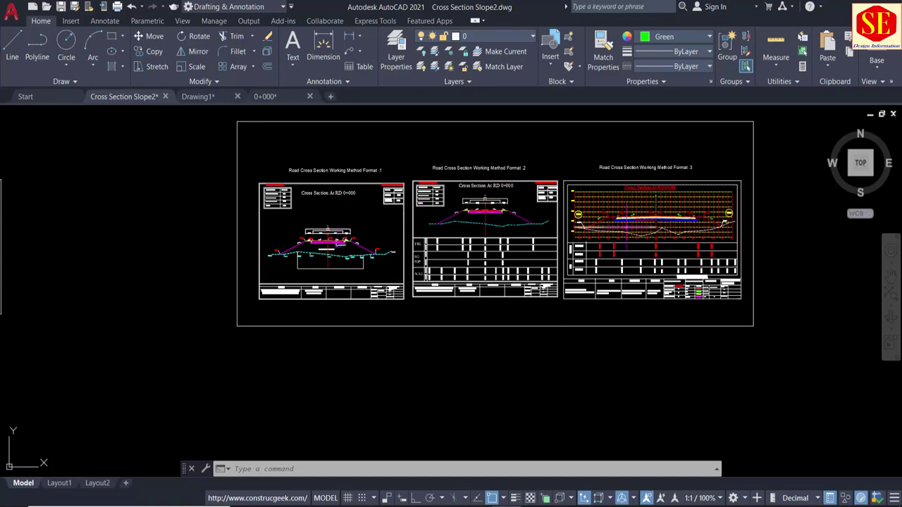
pyautogui.moveTo(613, 212); pyautogui.dragTo(461, 225, button='middle')
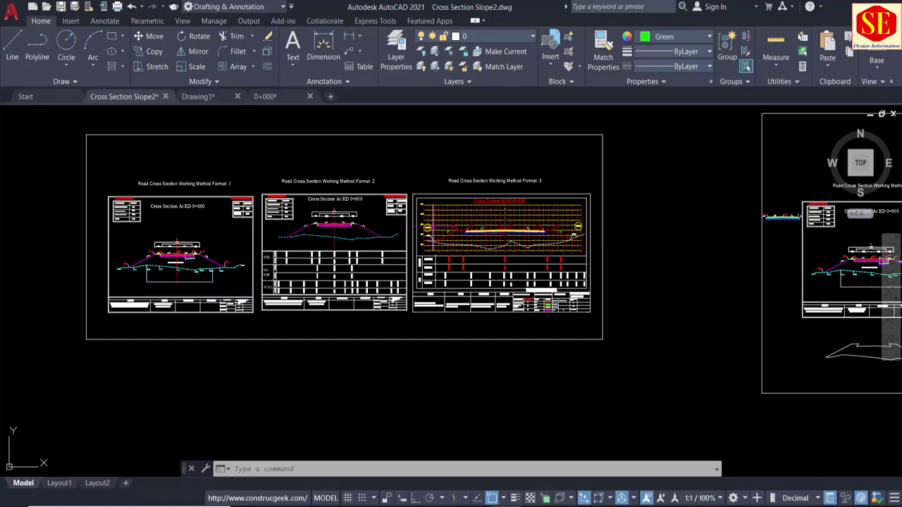
pyautogui.moveTo(435, 227); pyautogui.dragTo(166, 240, button='middle')
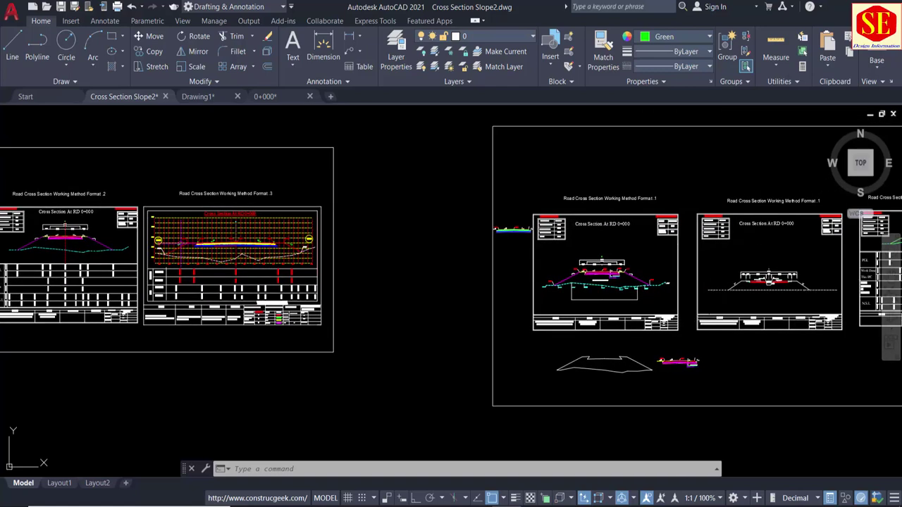
pyautogui.moveTo(423, 205); pyautogui.dragTo(335, 228, button='middle')
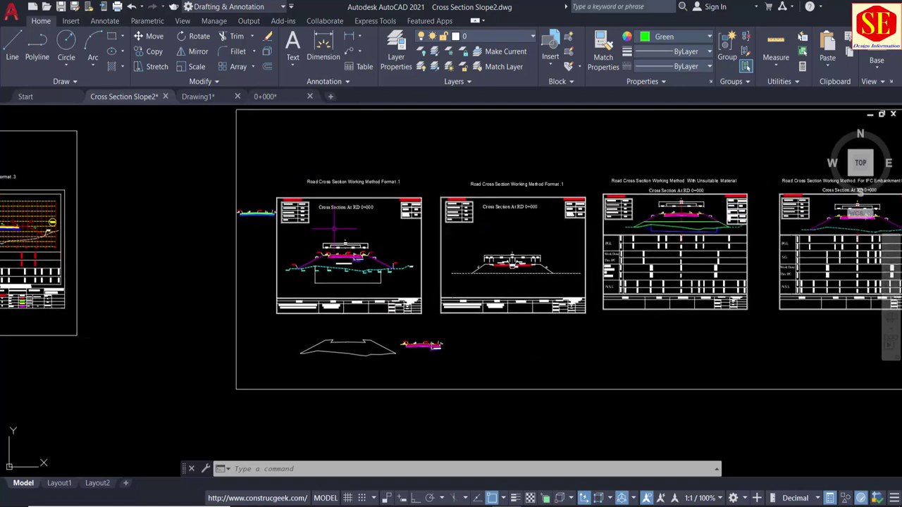
pyautogui.moveTo(737, 248); pyautogui.dragTo(495, 245, button='middle')
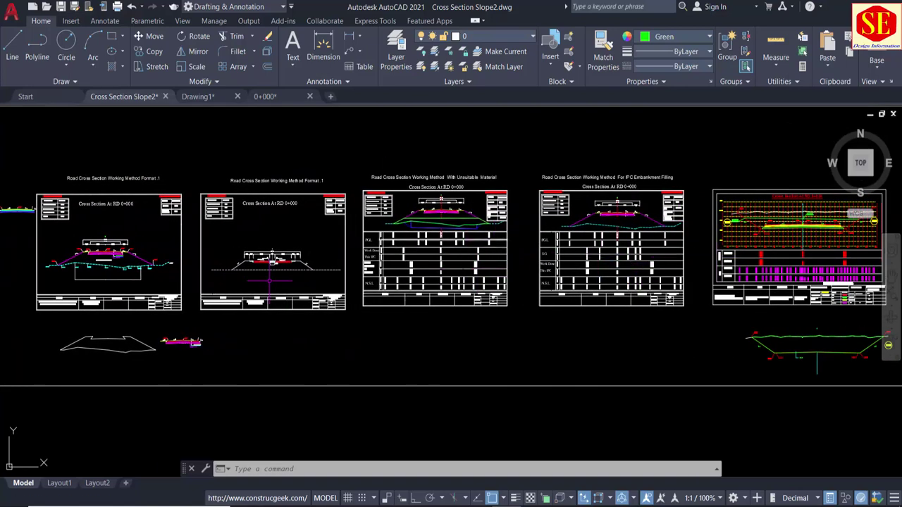
# Step: Zoom in on the RD 0+000 IPC Embankment Filling sheet with its Fill Area 936.774 table
pyautogui.scroll(2, 281, 256)
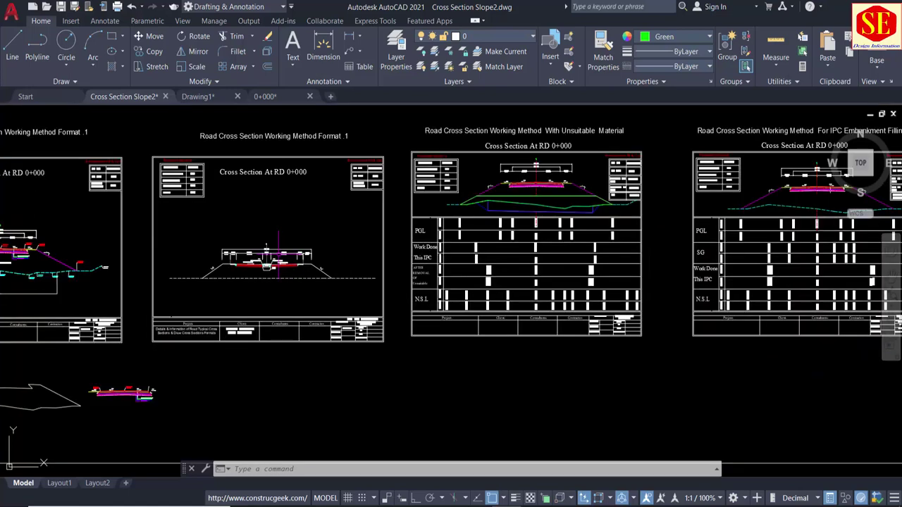
pyautogui.moveTo(282, 268); pyautogui.dragTo(115, 299, button='middle')
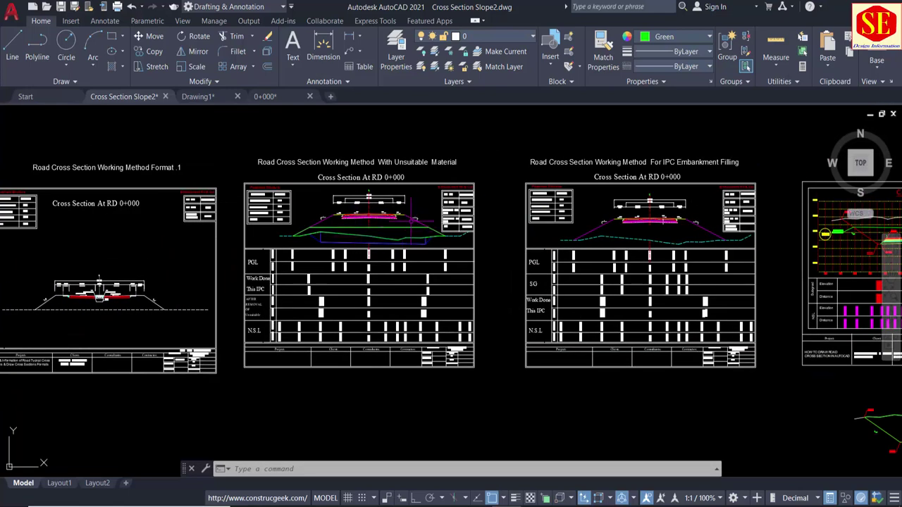
pyautogui.moveTo(409, 217); pyautogui.dragTo(215, 217, button='middle')
pyautogui.scroll(2, 487, 215)
pyautogui.scroll(2, 509, 214)
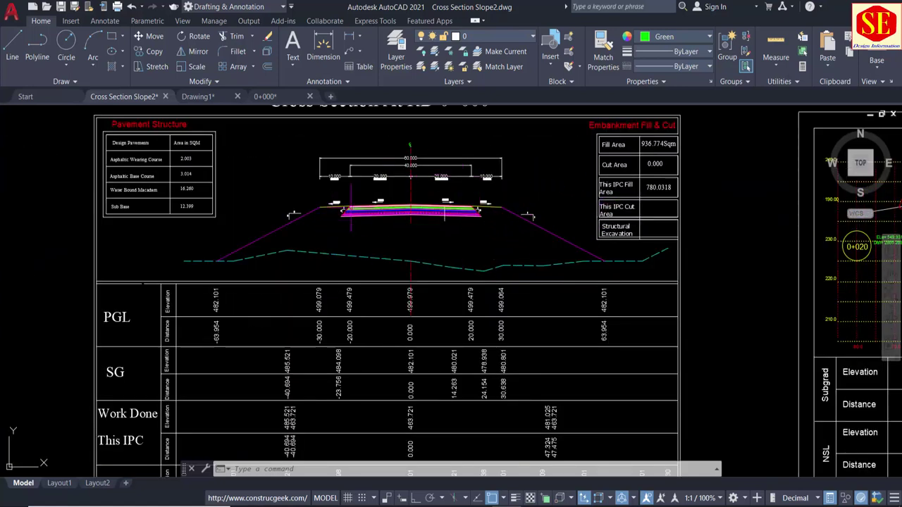
# Step: Inspect the RD 0+020 and RD 0+080 cross-section sheets and the subgrade sheet up close
pyautogui.scroll(-2, 345, 210)
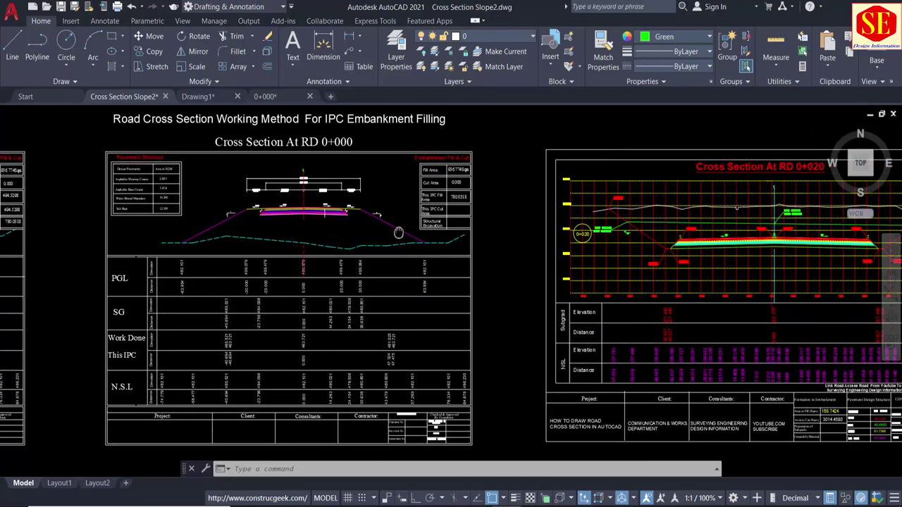
pyautogui.moveTo(795, 208); pyautogui.dragTo(377, 208, button='middle')
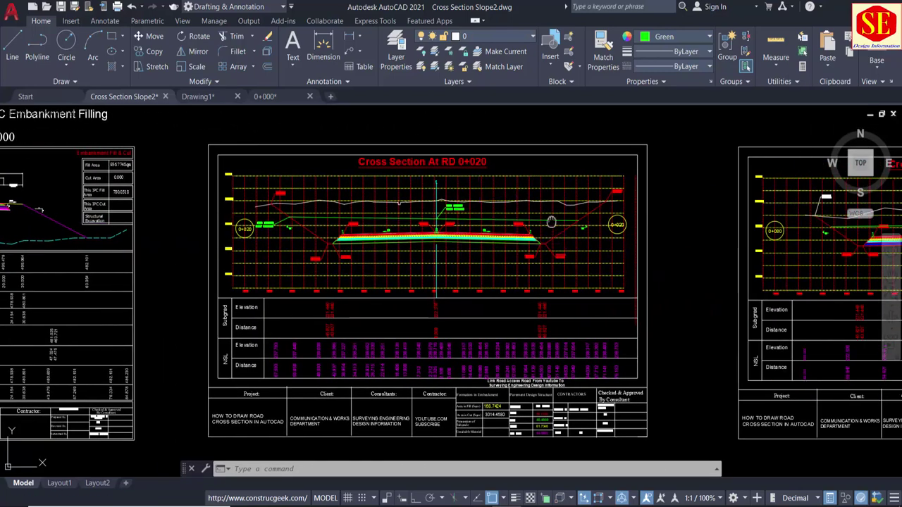
pyautogui.moveTo(899, 227); pyautogui.dragTo(476, 227, button='middle')
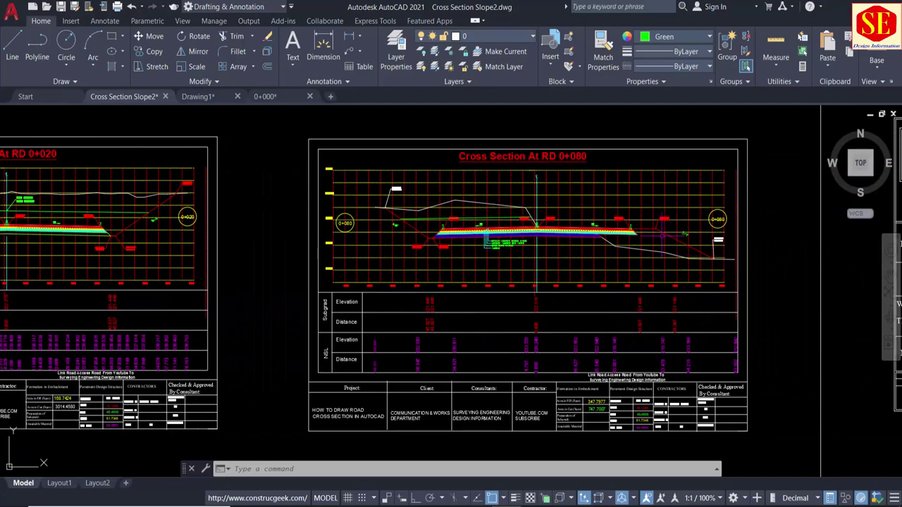
pyautogui.scroll(2, 620, 235)
pyautogui.scroll(-2, 324, 232)
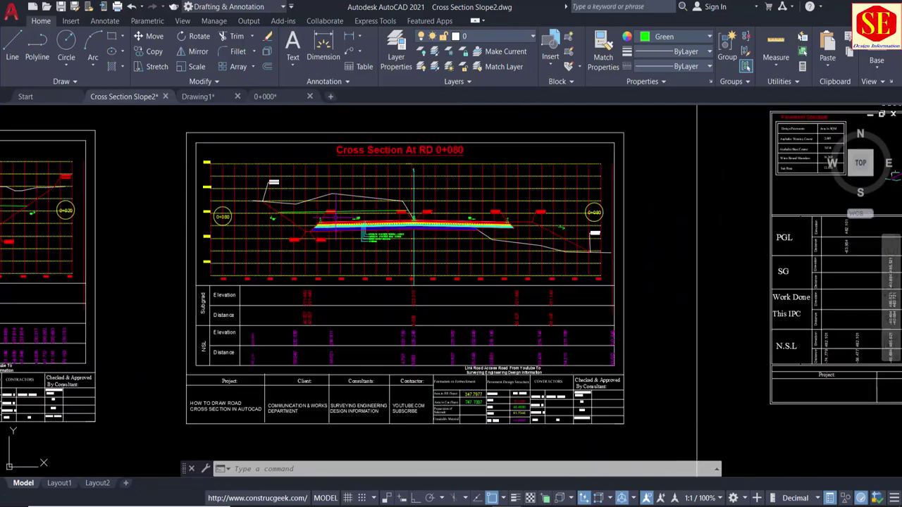
pyautogui.scroll(-3, 345, 247)
pyautogui.scroll(3, 655, 242)
pyautogui.scroll(2, 605, 180)
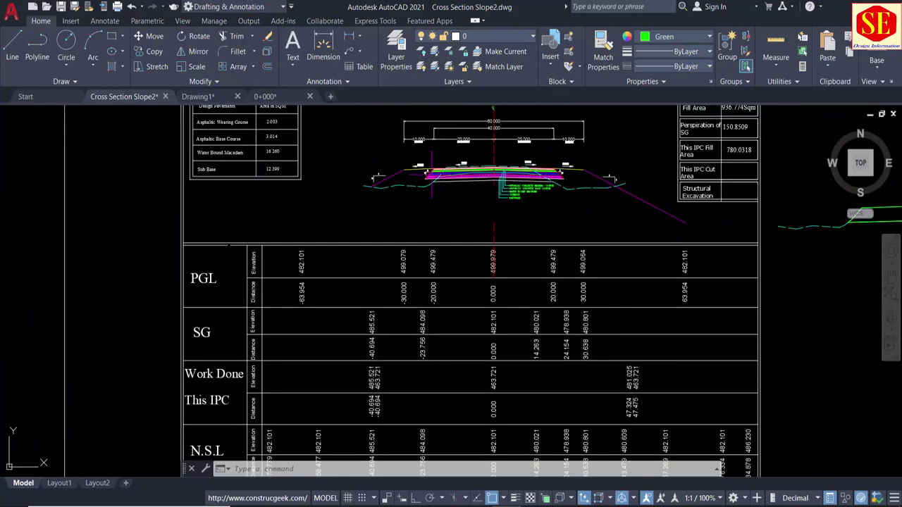
# Step: Zoom out and recentre to overview the whole row of cross-section sheets
pyautogui.scroll(-2, 523, 197)
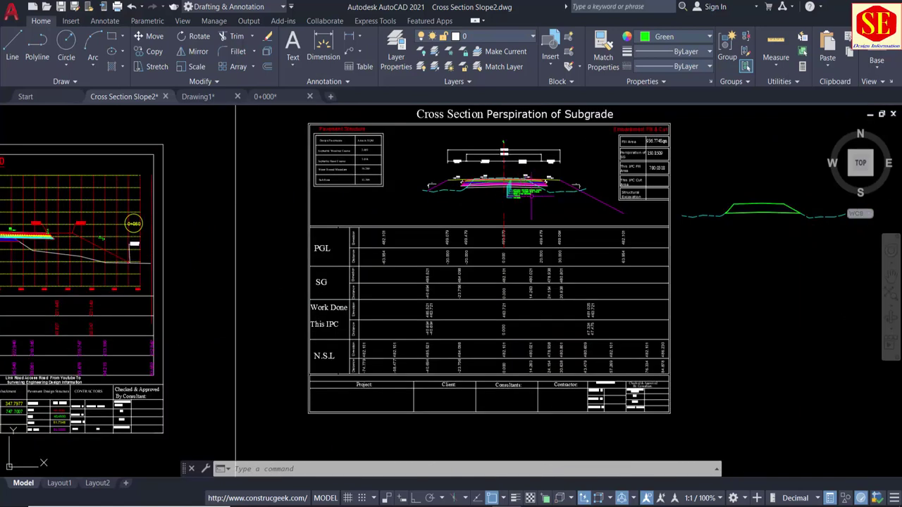
pyautogui.scroll(-1, 549, 288)
pyautogui.scroll(-1, 549, 288)
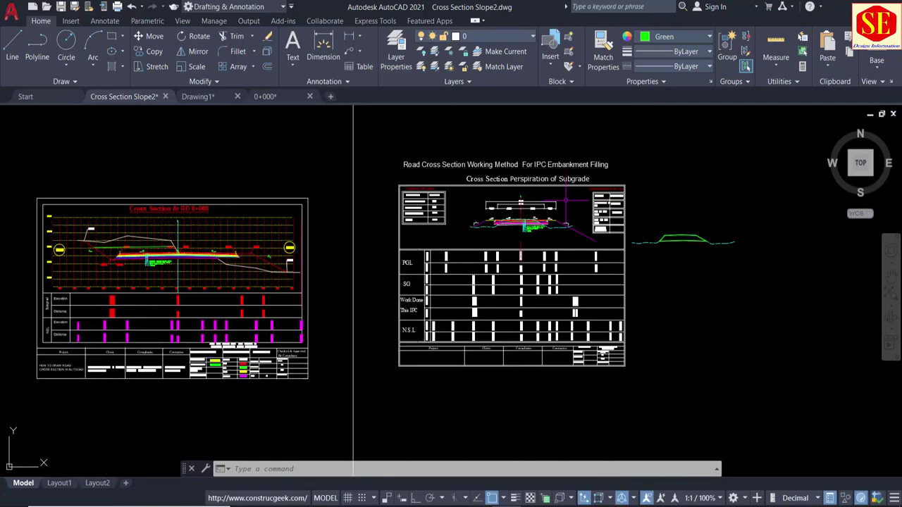
pyautogui.scroll(-4, 415, 278)
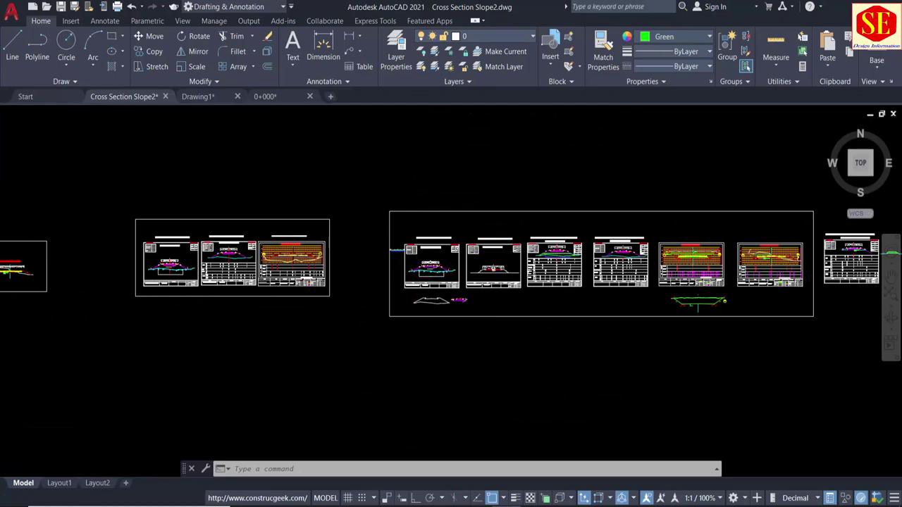
pyautogui.scroll(2, 501, 251)
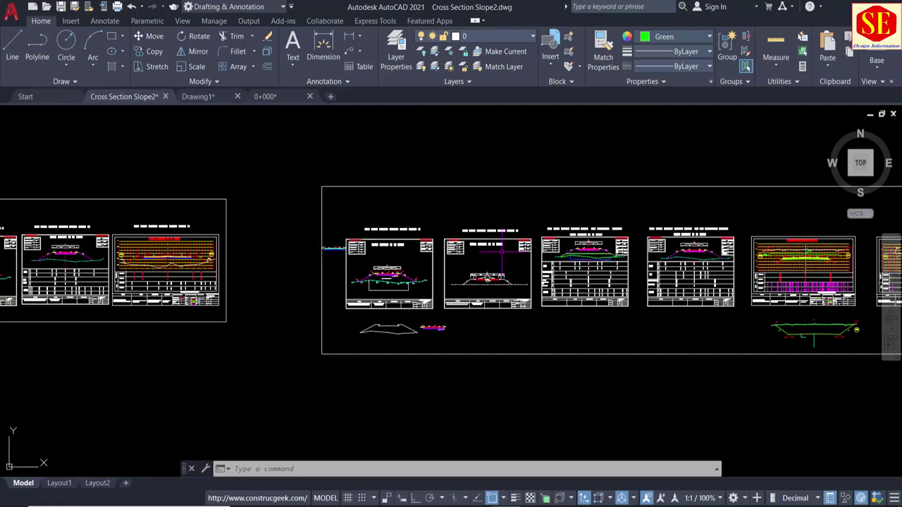
pyautogui.scroll(-2, 525, 246)
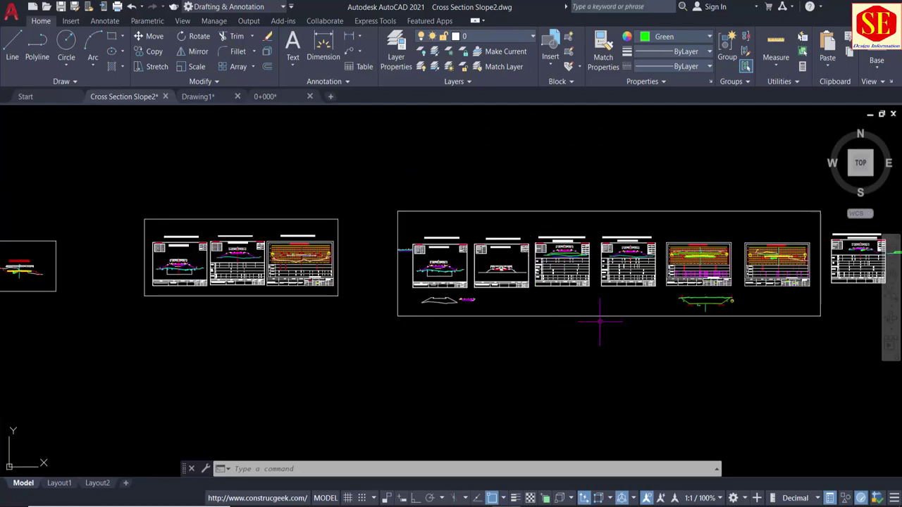
pyautogui.moveTo(598, 312); pyautogui.dragTo(376, 308, button='middle')
pyautogui.scroll(2, 660, 231)
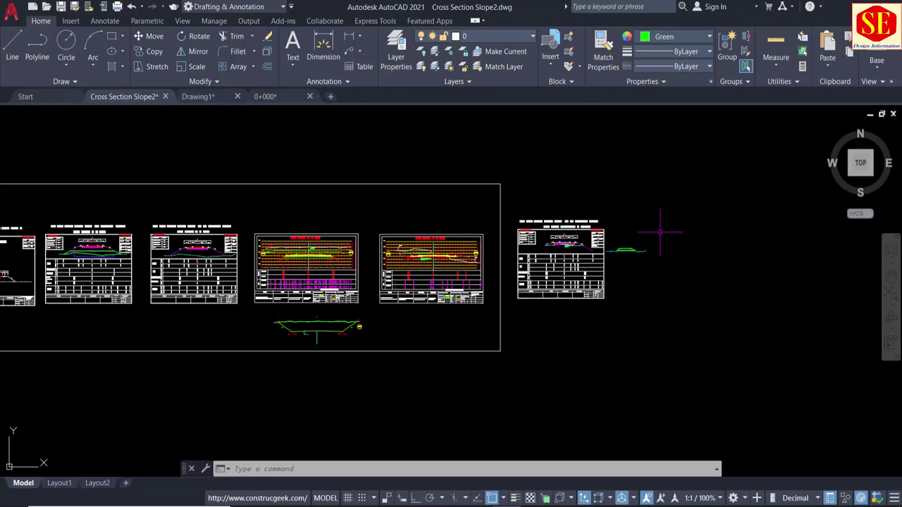